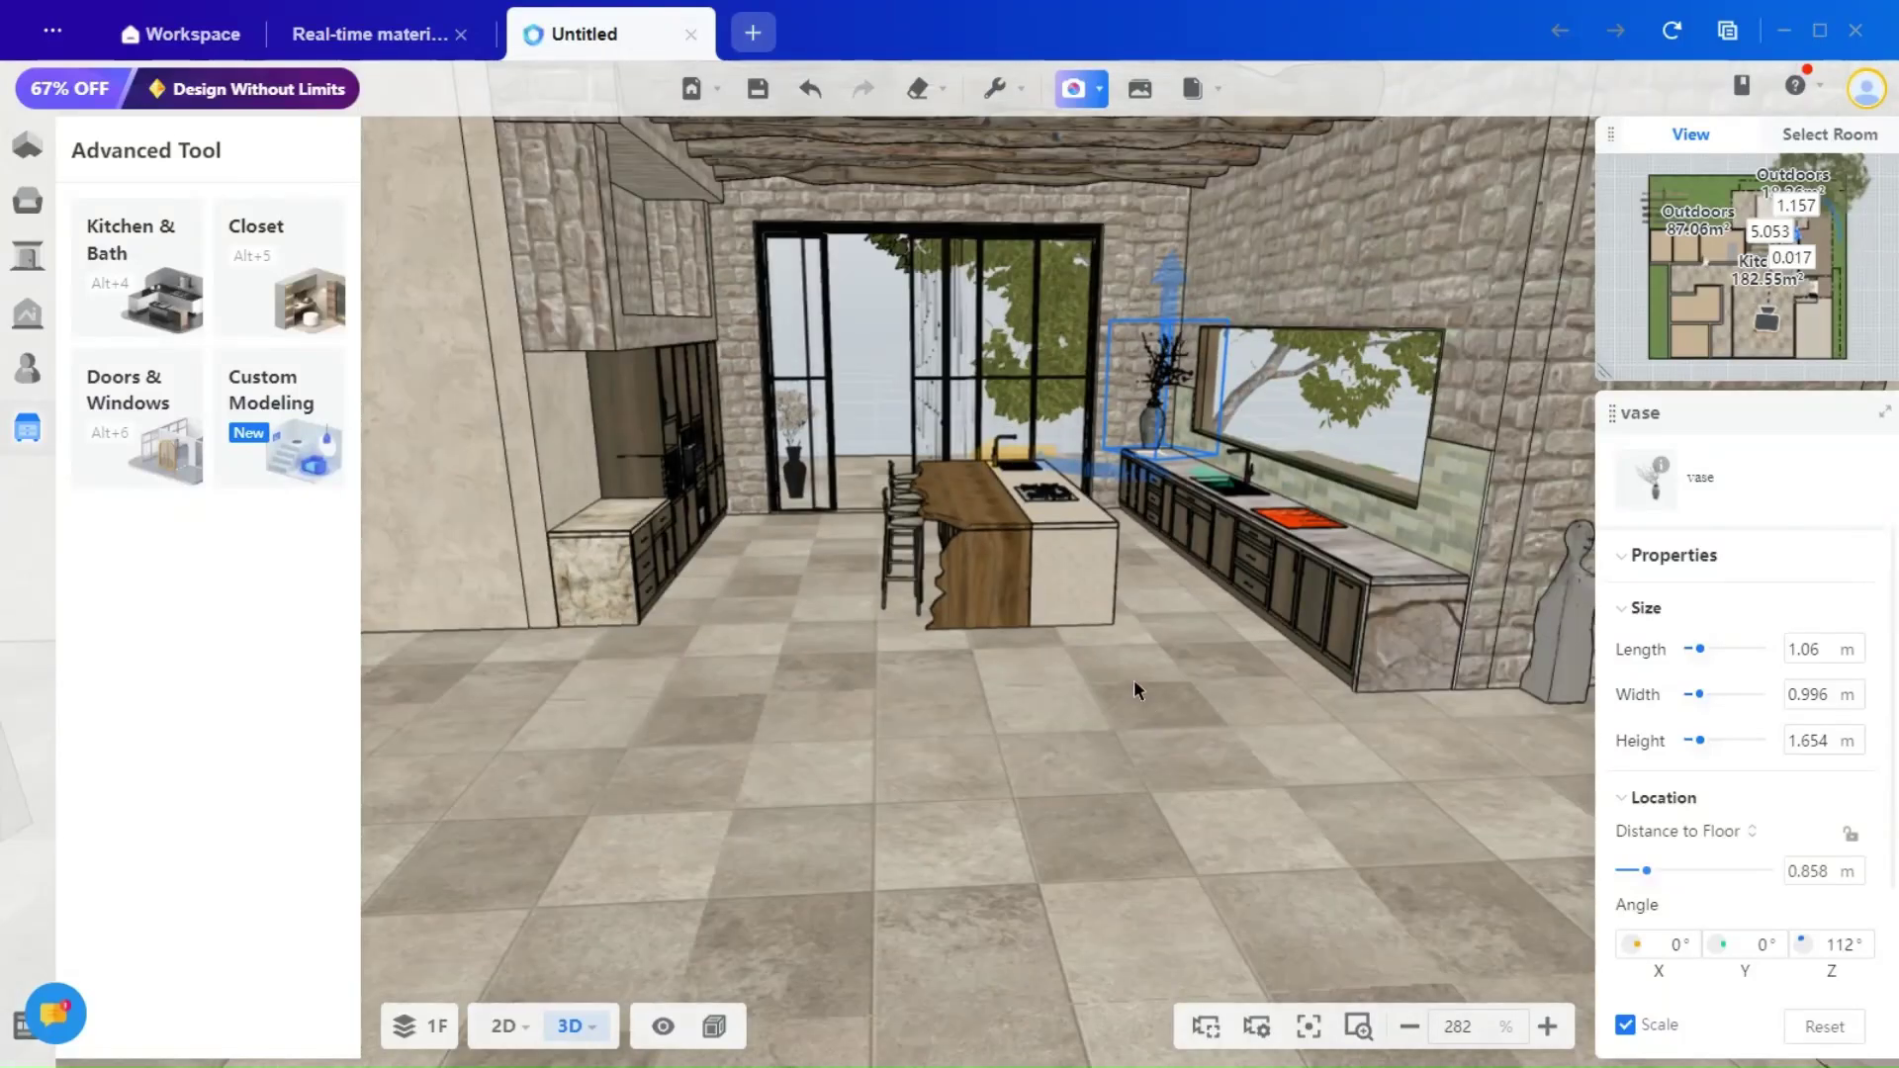
# Step: Examine the kitchen layout, the wood-topped island with its bar stools, and the surrounding cabinets from several viewpoints
pyautogui.click(1080, 758)
pyautogui.moveTo(1045, 762); pyautogui.dragTo(896, 778)
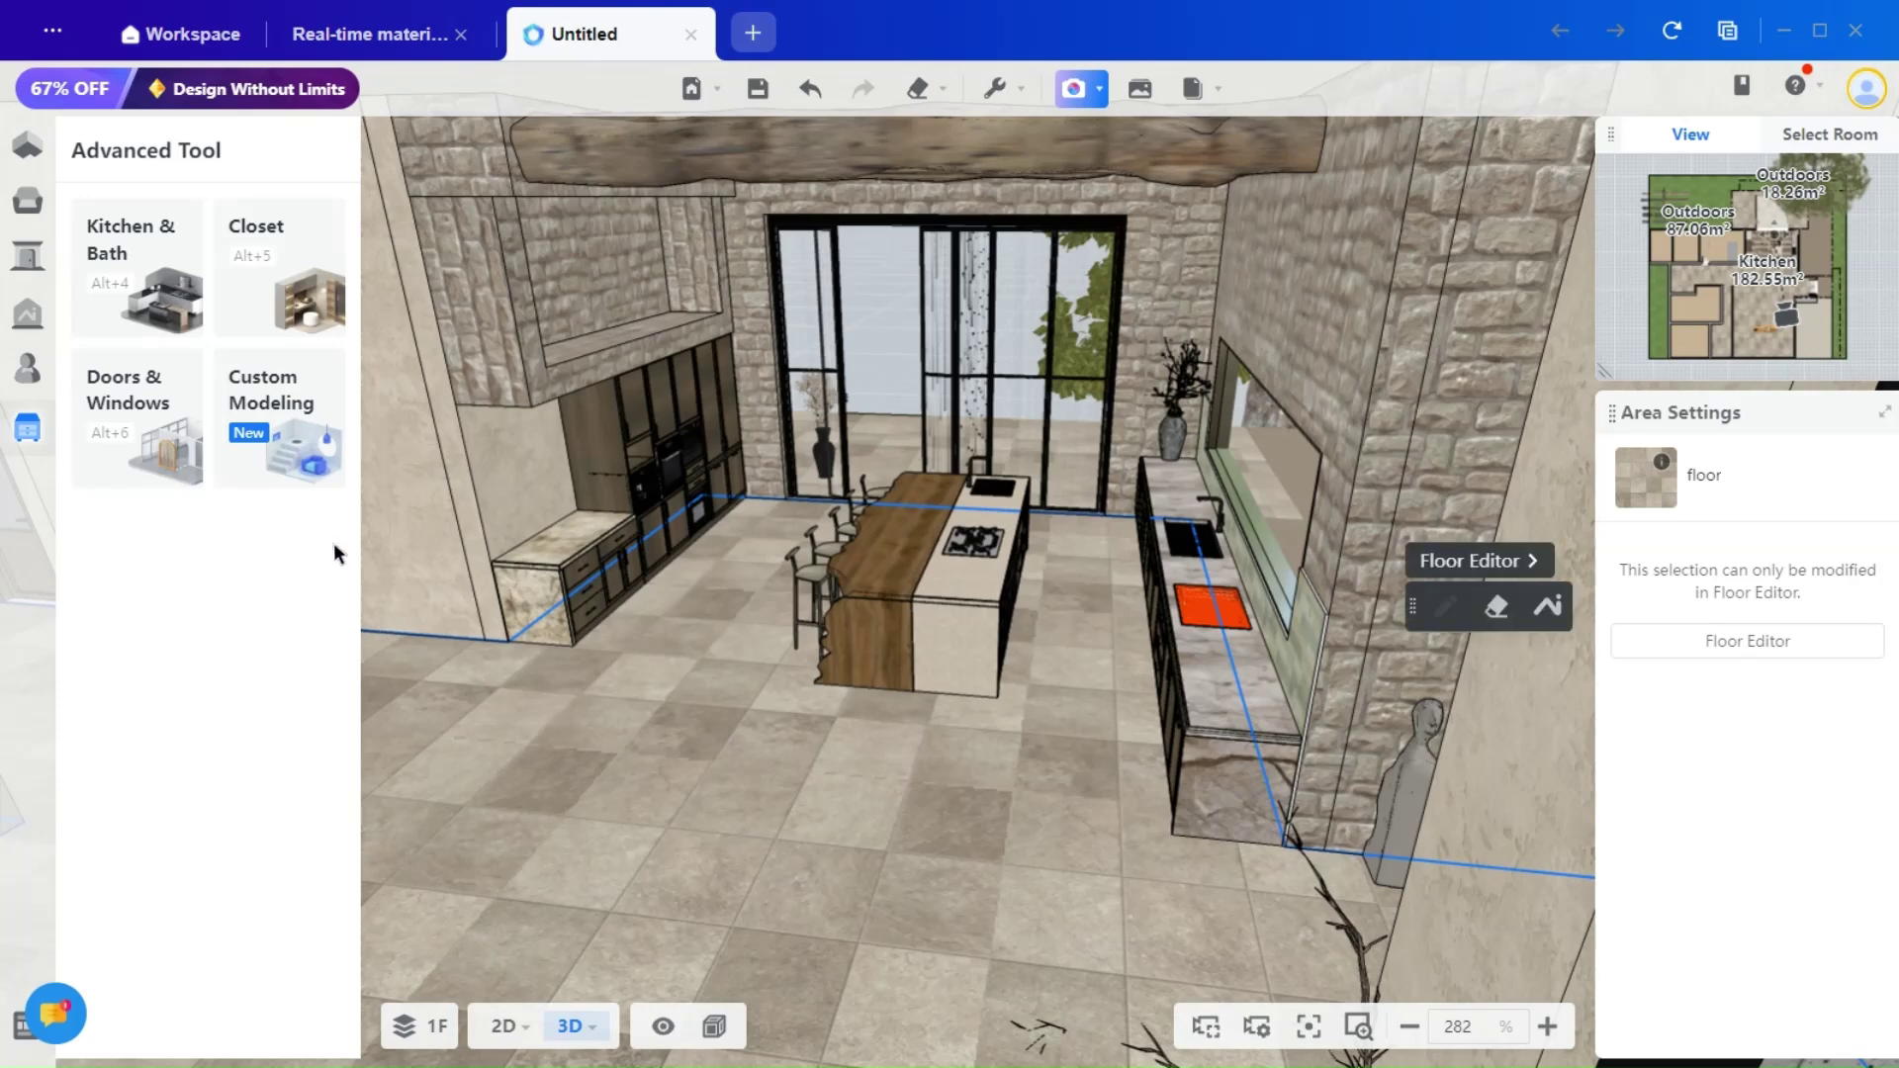
pyautogui.moveTo(359, 571)
pyautogui.hotkey('ctrl', '0')
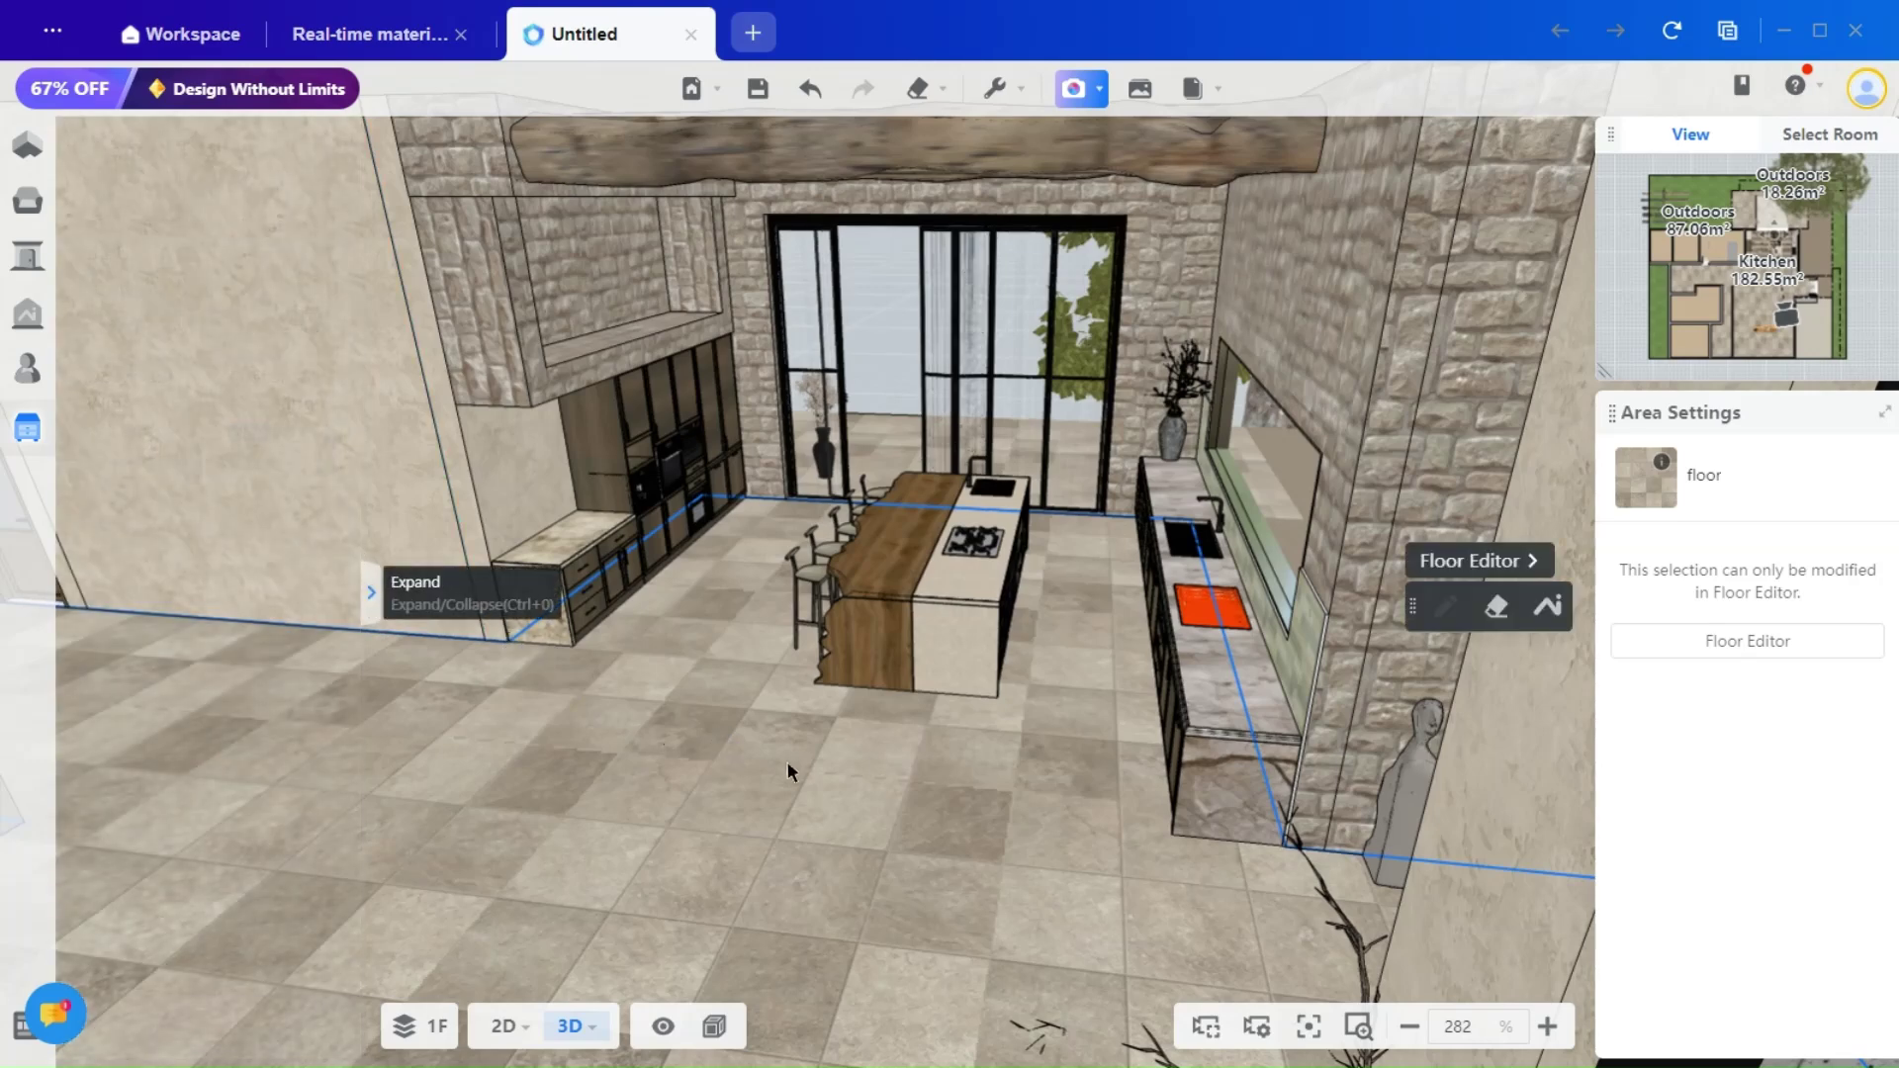
pyautogui.moveTo(856, 768)
pyautogui.mouseDown()
pyautogui.moveTo(917, 772)
pyautogui.moveTo(901, 755)
pyautogui.moveTo(835, 772)
pyautogui.moveTo(905, 702)
pyautogui.mouseUp()
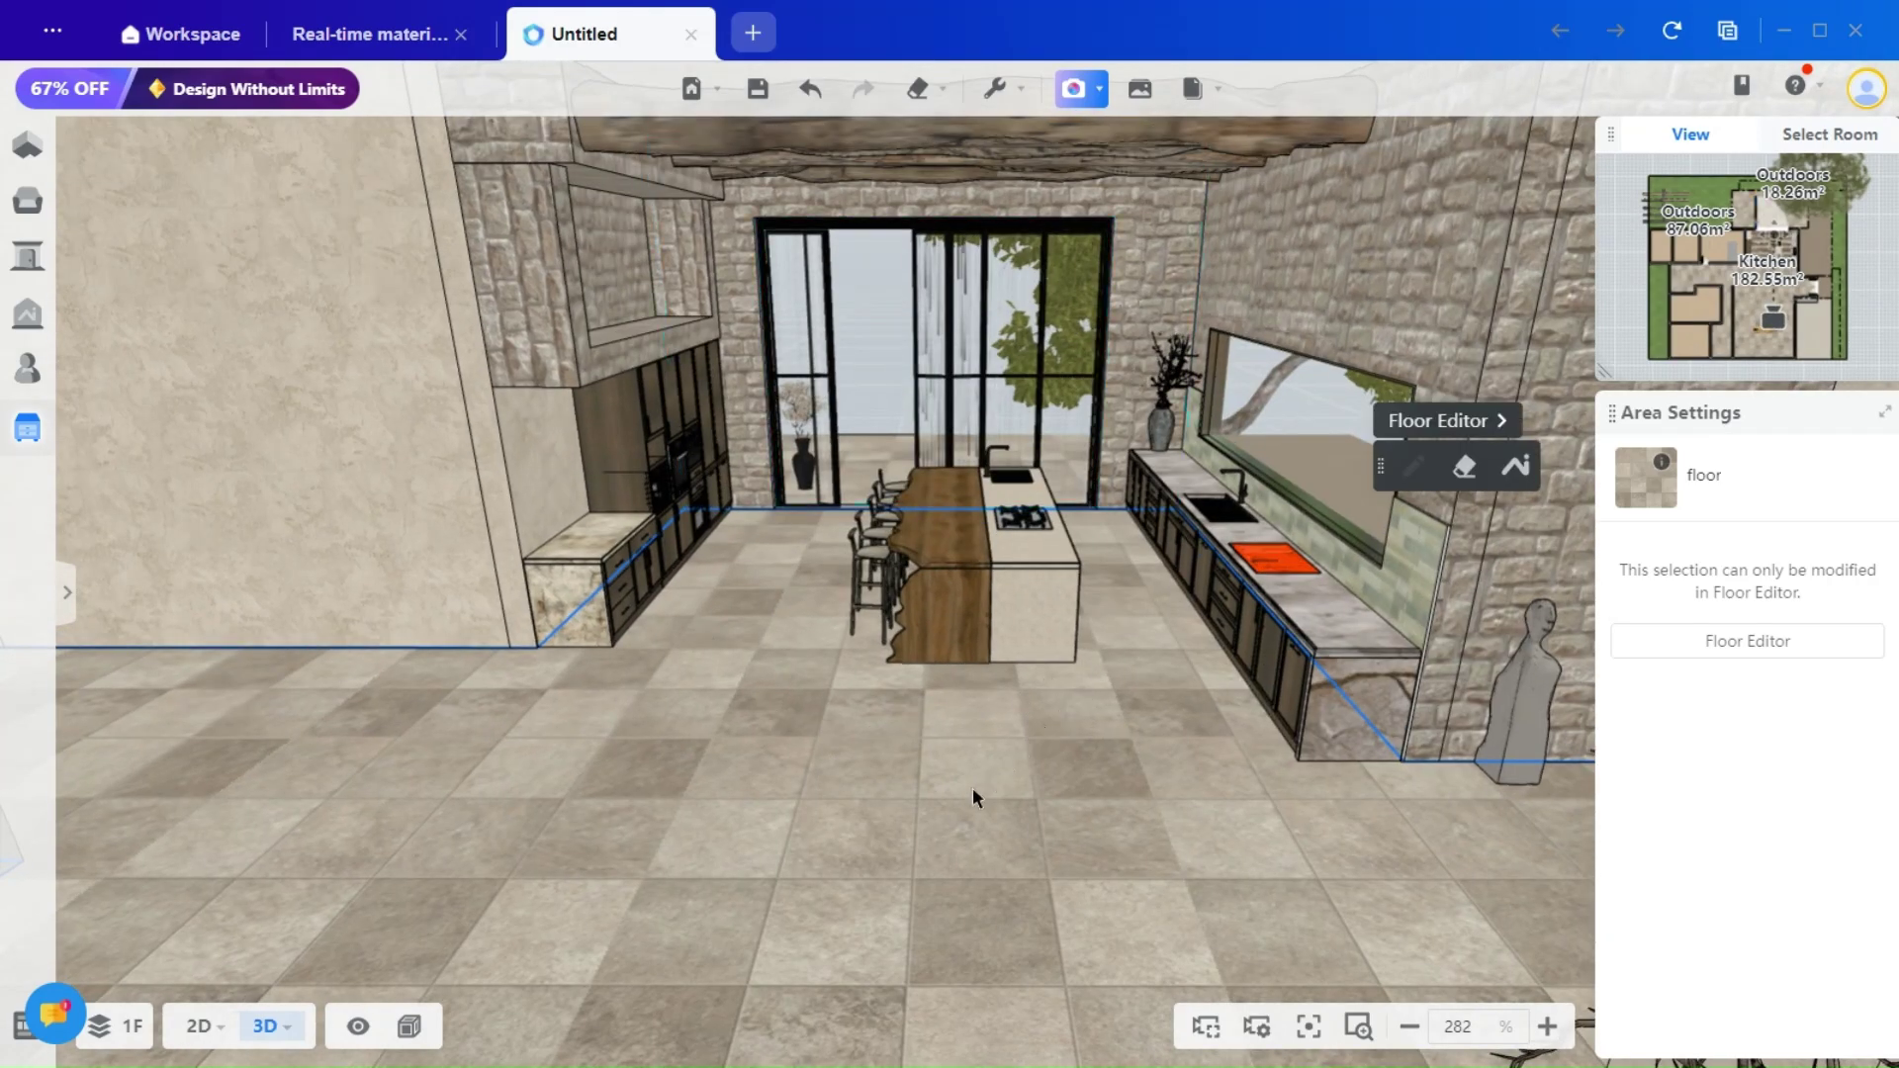
pyautogui.moveTo(974, 797); pyautogui.dragTo(929, 870)
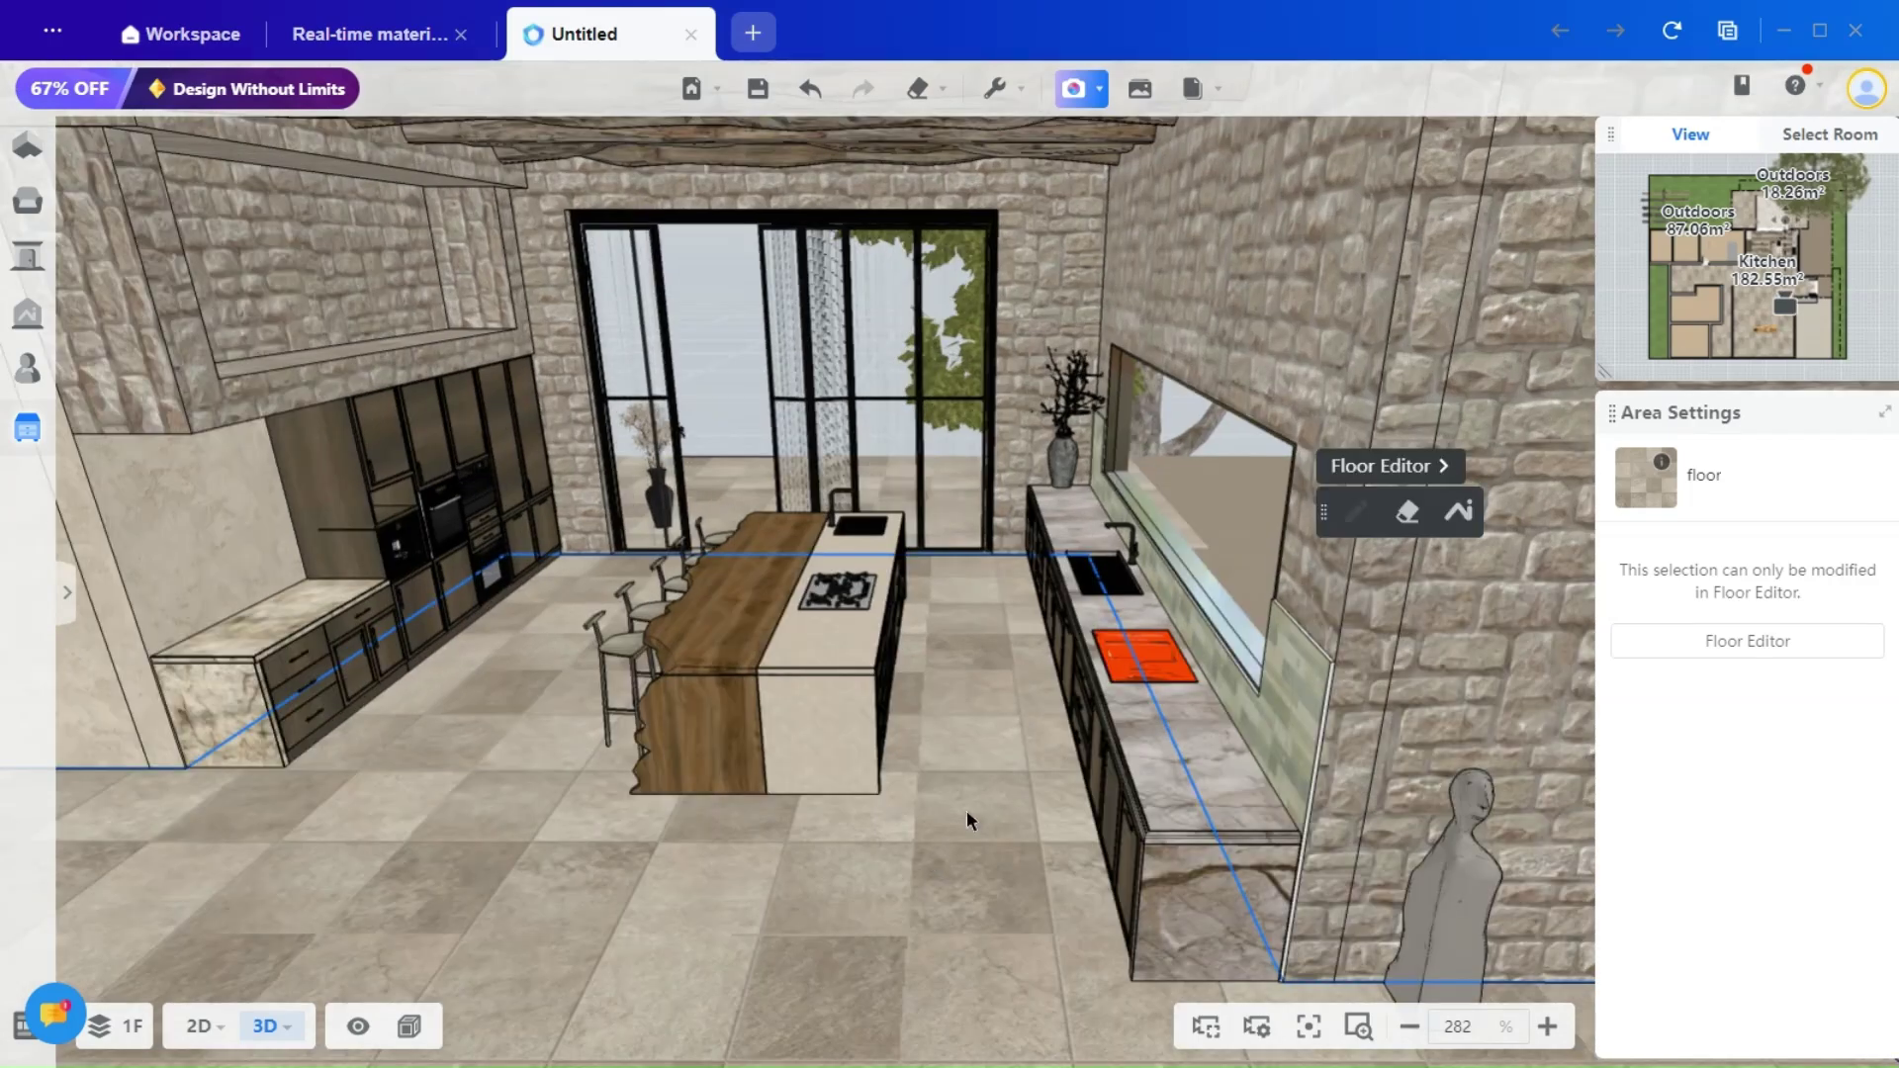
pyautogui.scroll(4, 965, 819)
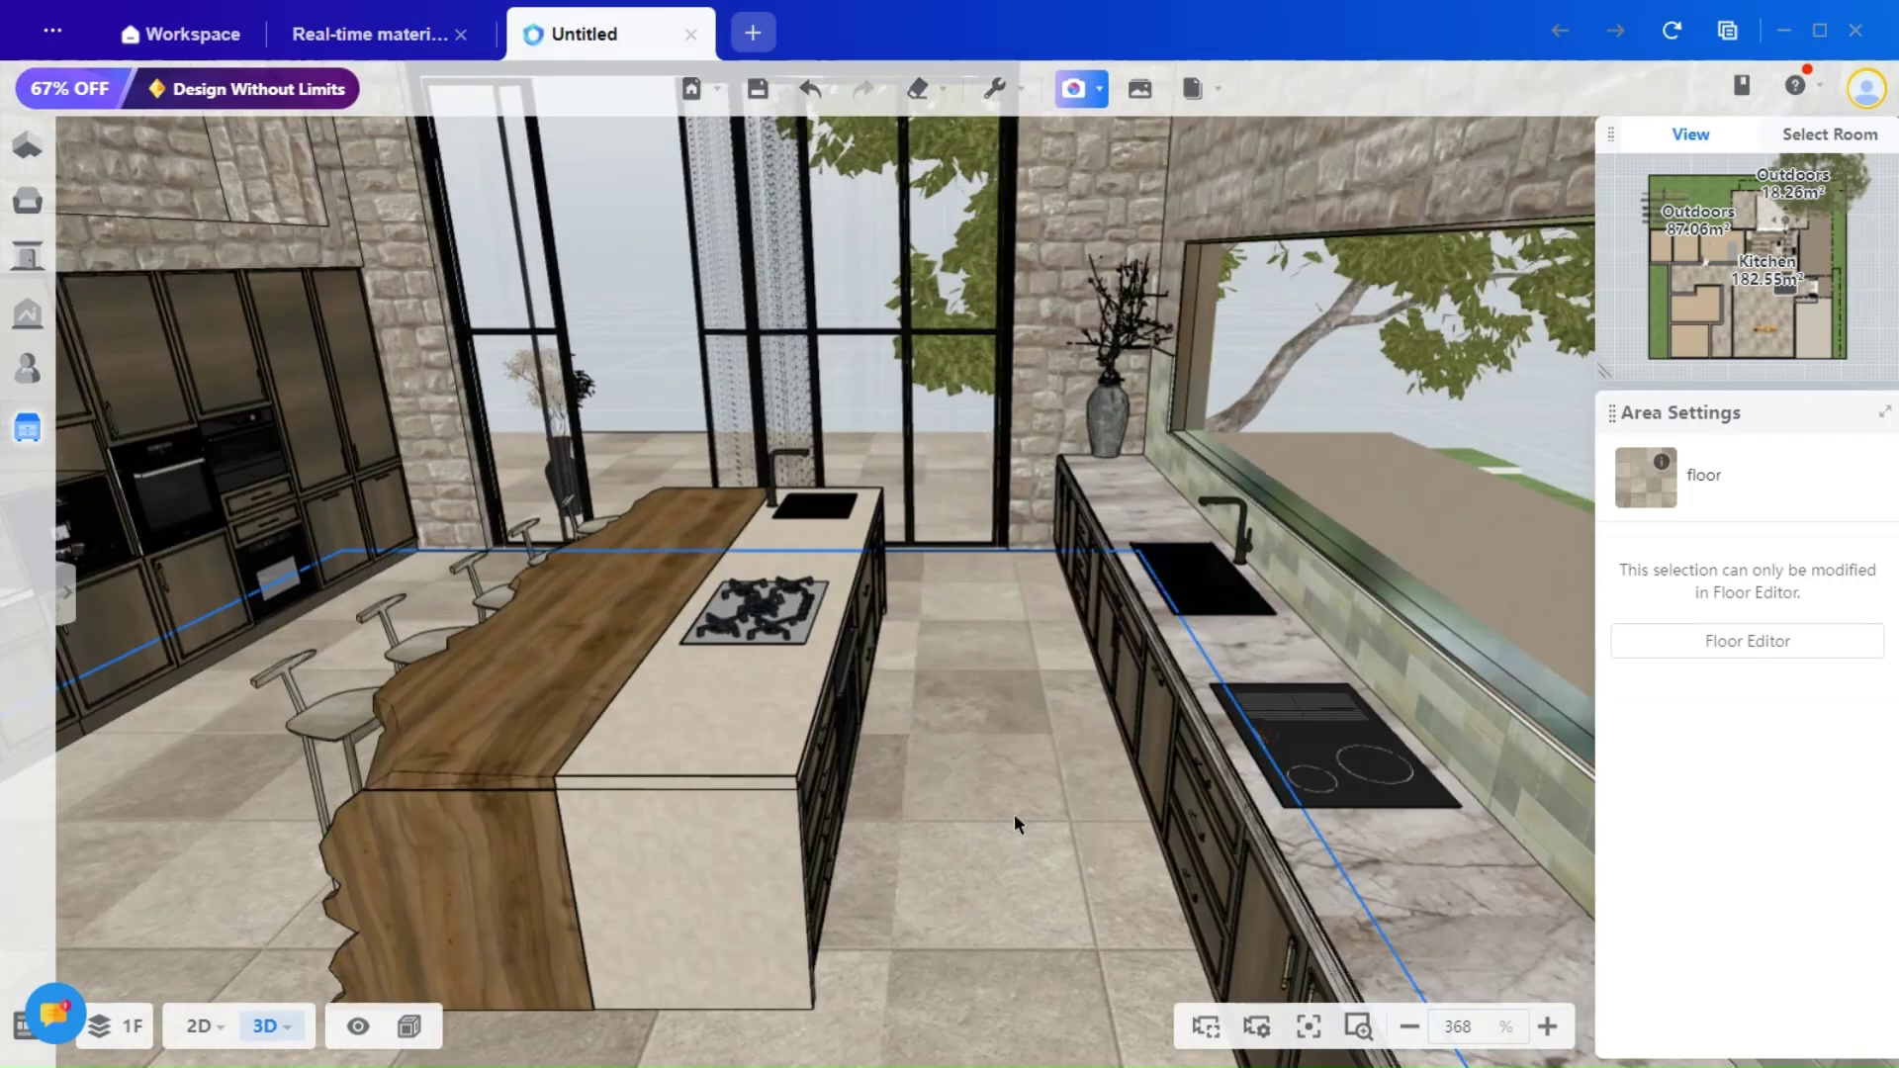
pyautogui.moveTo(1015, 823)
pyautogui.mouseDown()
pyautogui.moveTo(1093, 814)
pyautogui.moveTo(961, 838)
pyautogui.moveTo(992, 841)
pyautogui.mouseUp()
pyautogui.click(936, 483)
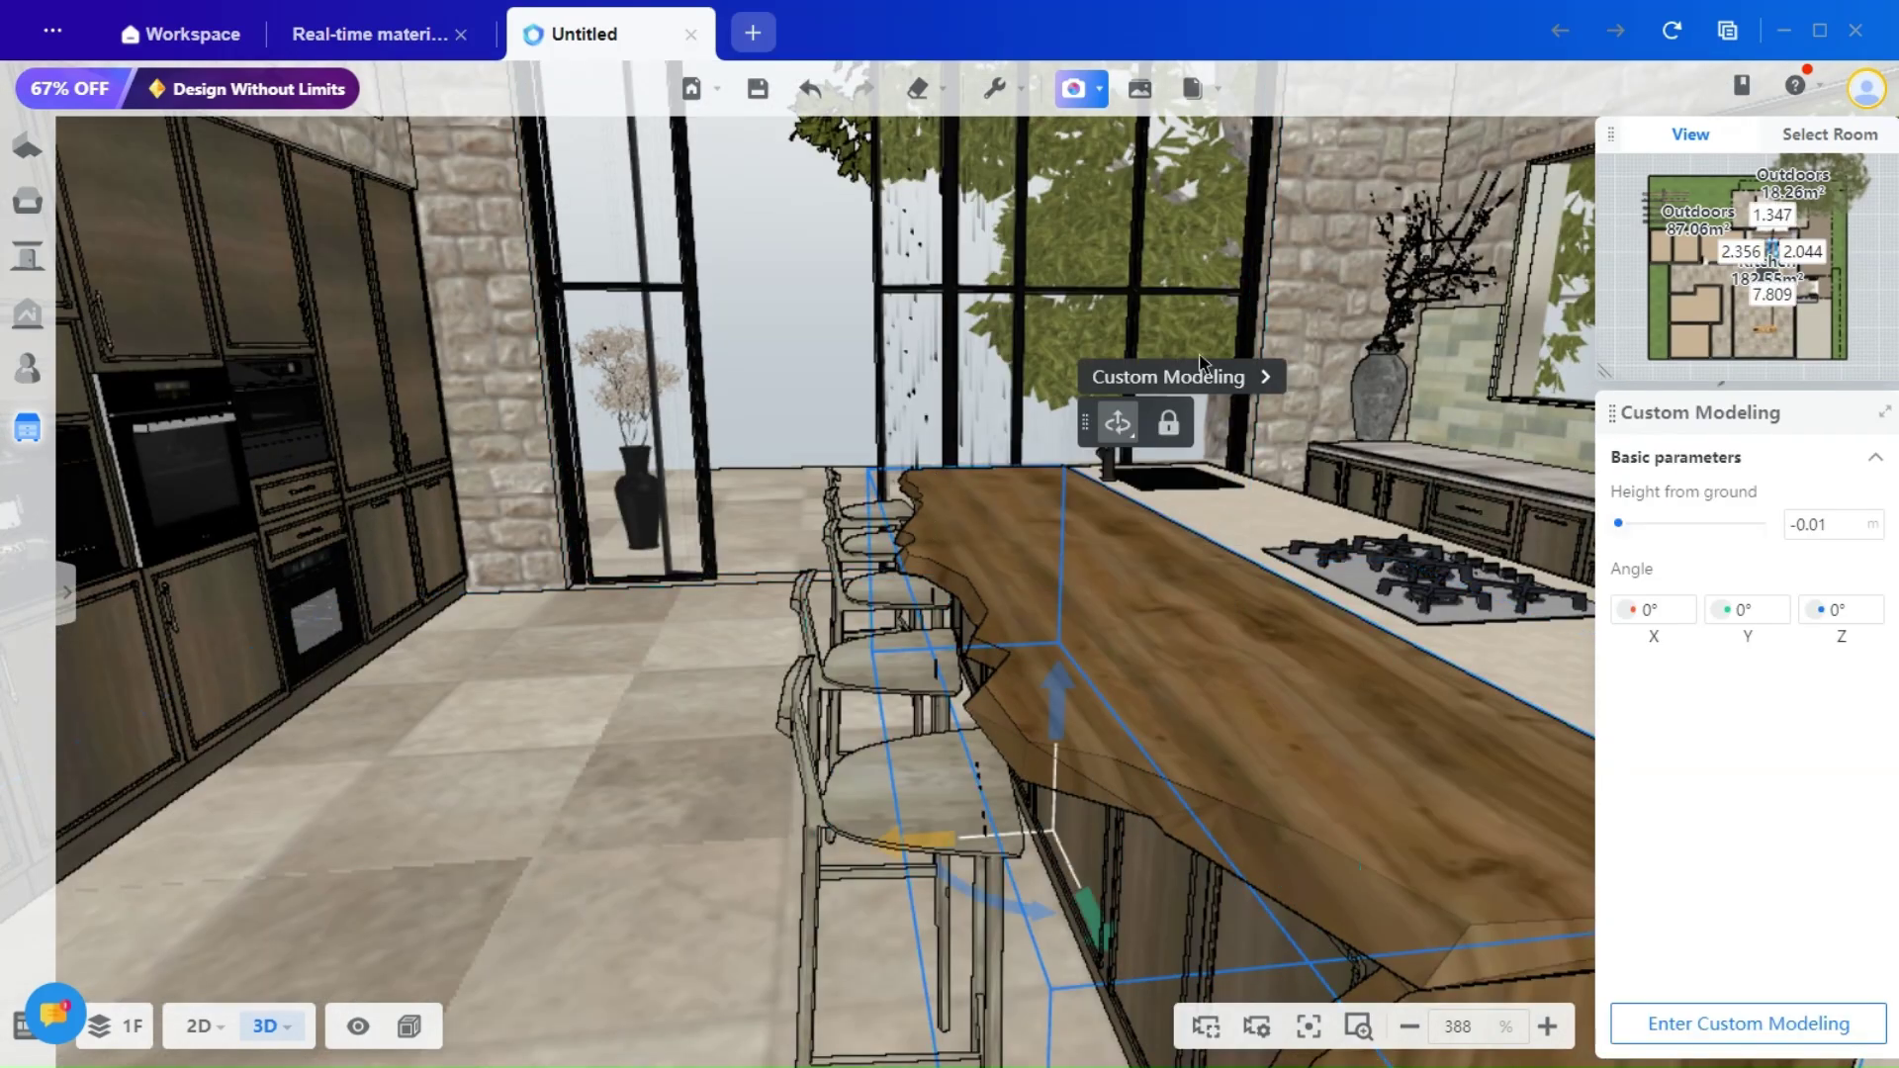
pyautogui.click(562, 769)
pyautogui.scroll(-2, 562, 770)
pyautogui.moveTo(733, 903); pyautogui.dragTo(706, 910)
pyautogui.scroll(-2, 1281, 936)
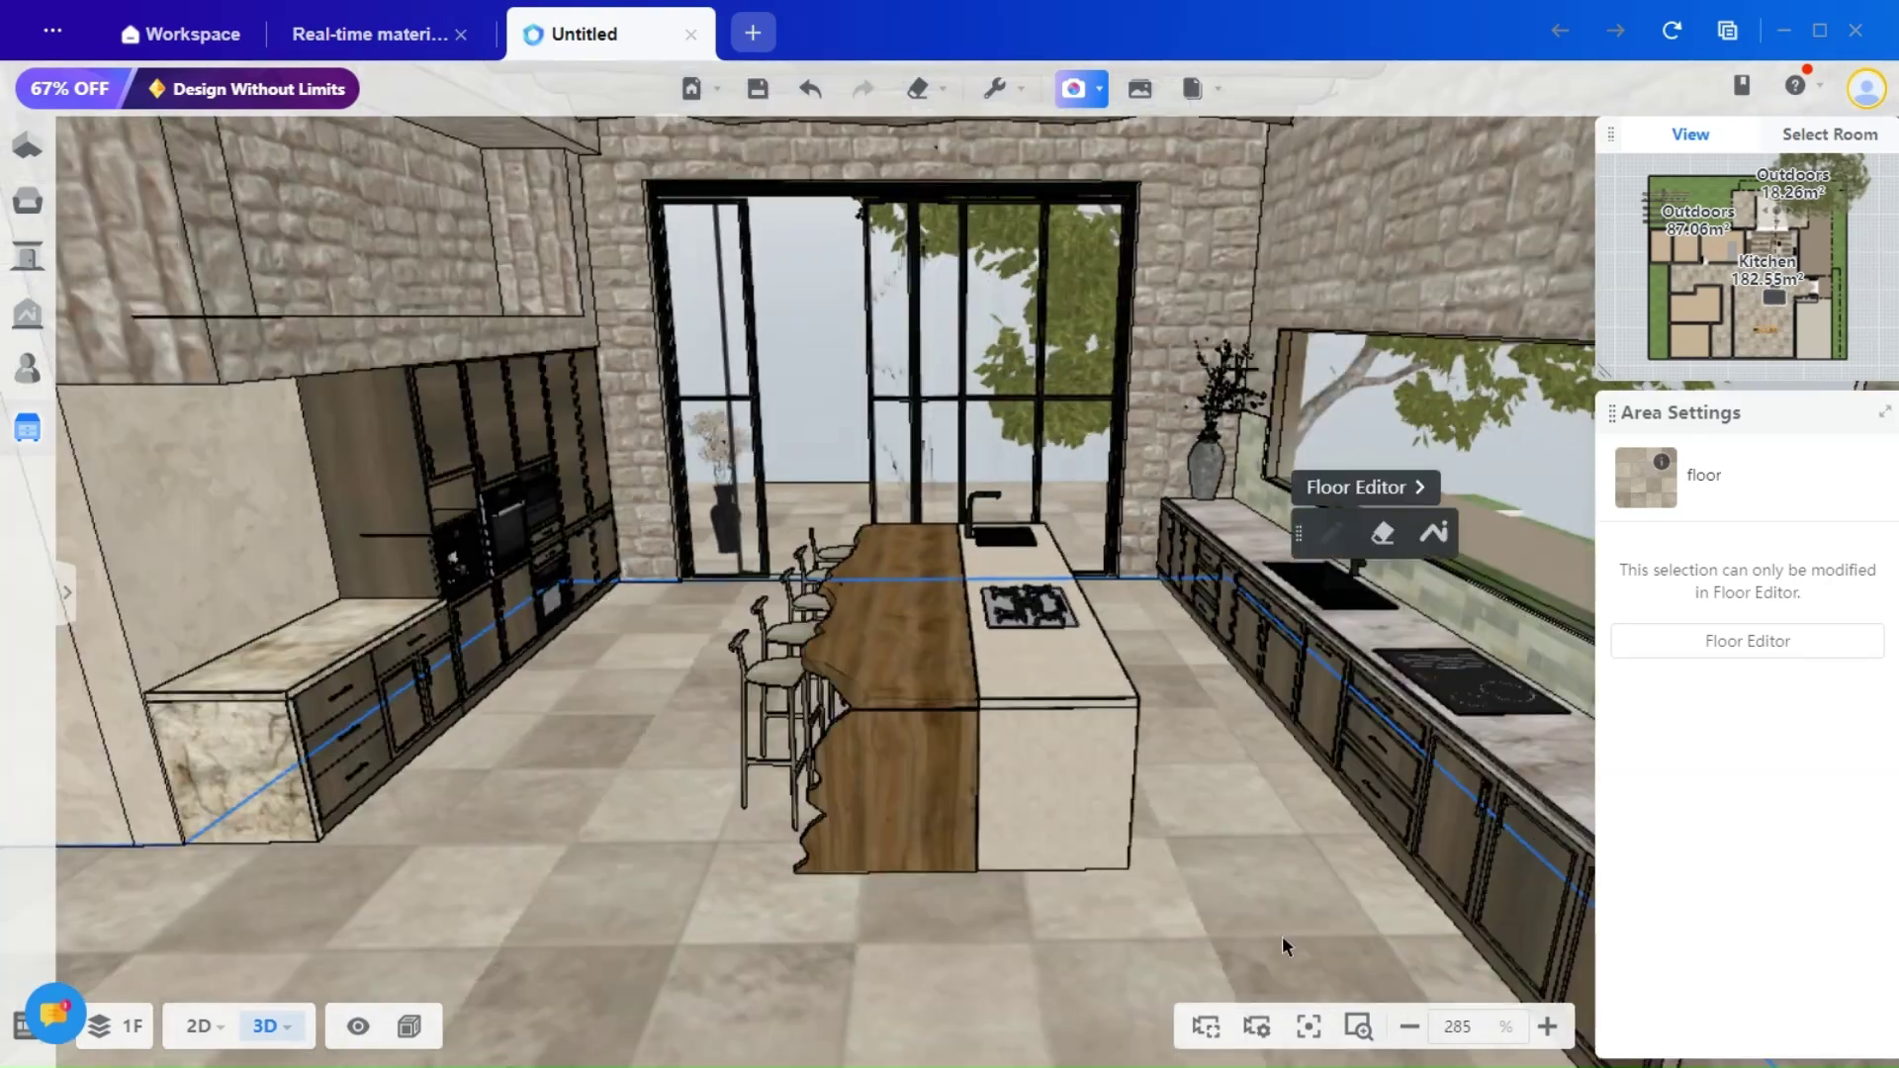
# Step: Examine the window-side counter and the aisle between it and the island, including the drawer fronts and built-in oven
pyautogui.moveTo(1282, 935); pyautogui.dragTo(1078, 843, button='right')
pyautogui.moveTo(1078, 843); pyautogui.dragTo(757, 857)
pyautogui.scroll(7, 757, 856)
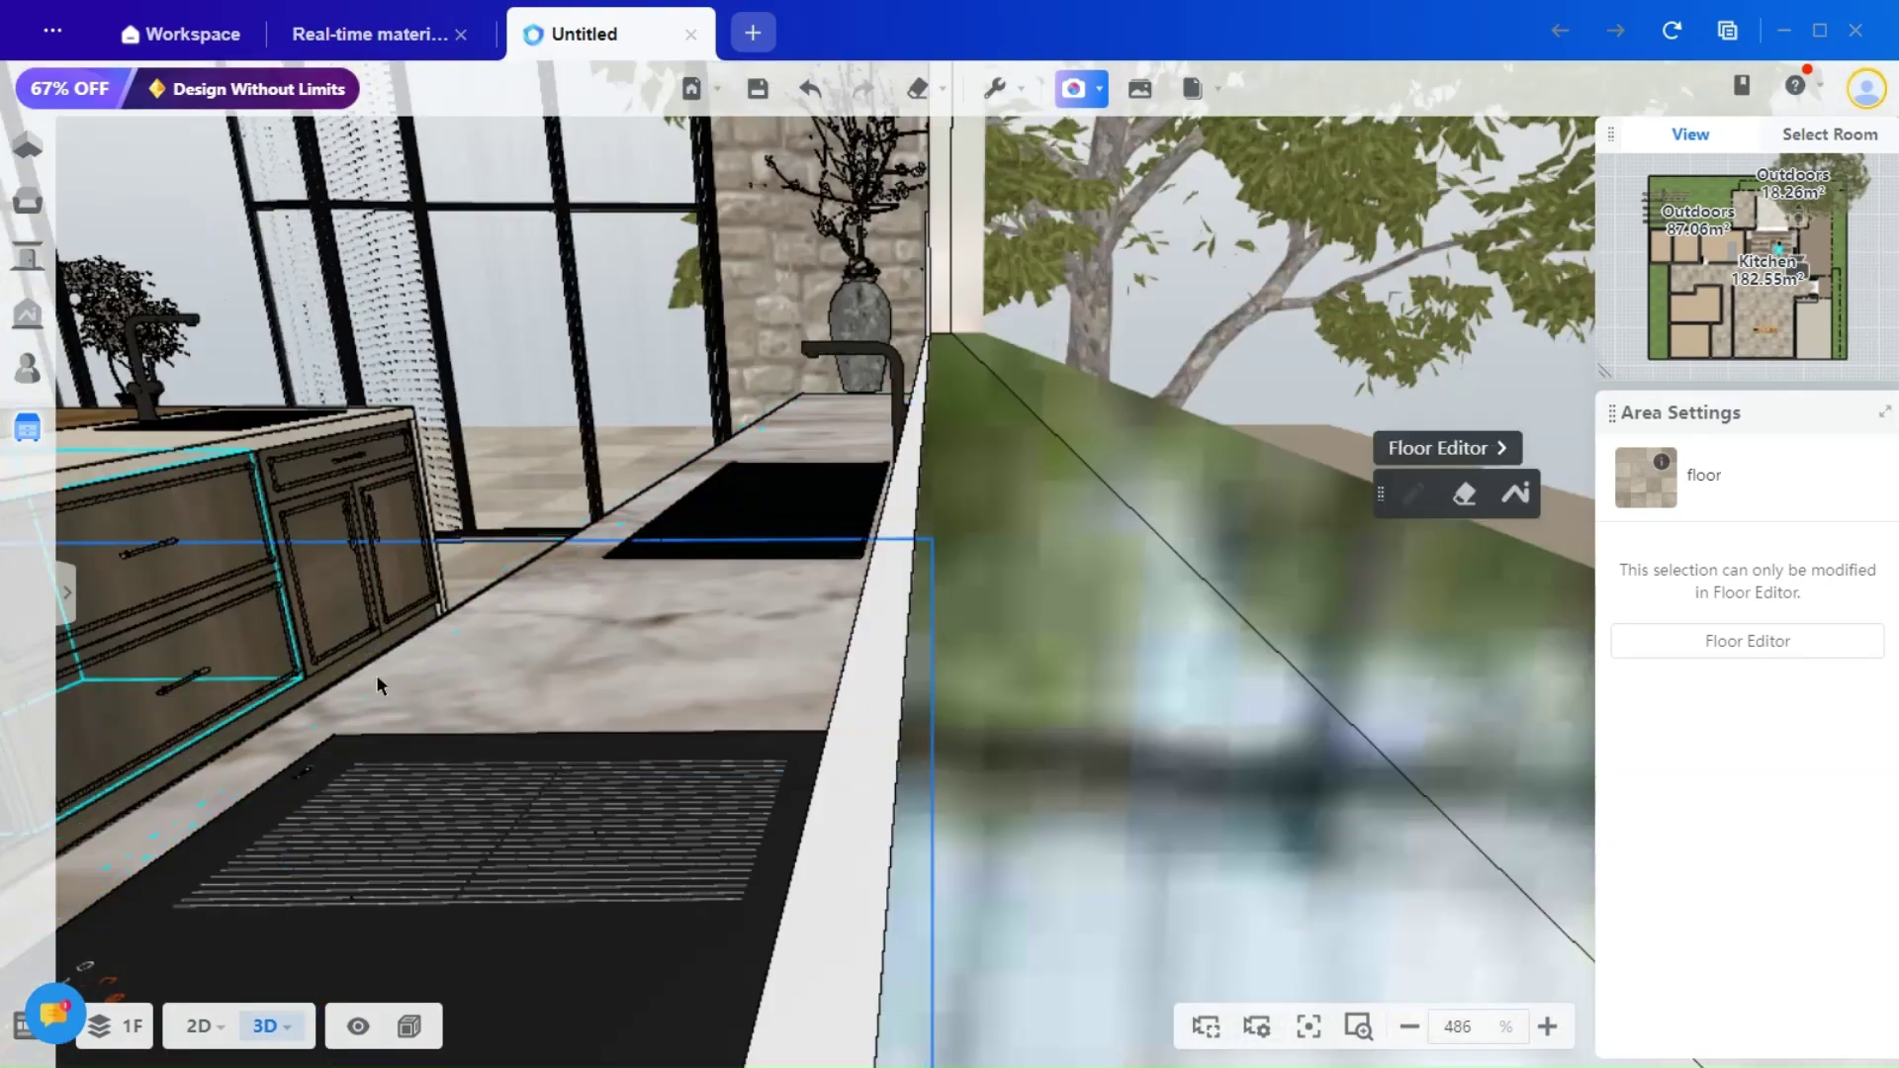
pyautogui.moveTo(463, 554); pyautogui.dragTo(712, 733)
pyautogui.scroll(2, 360, 623)
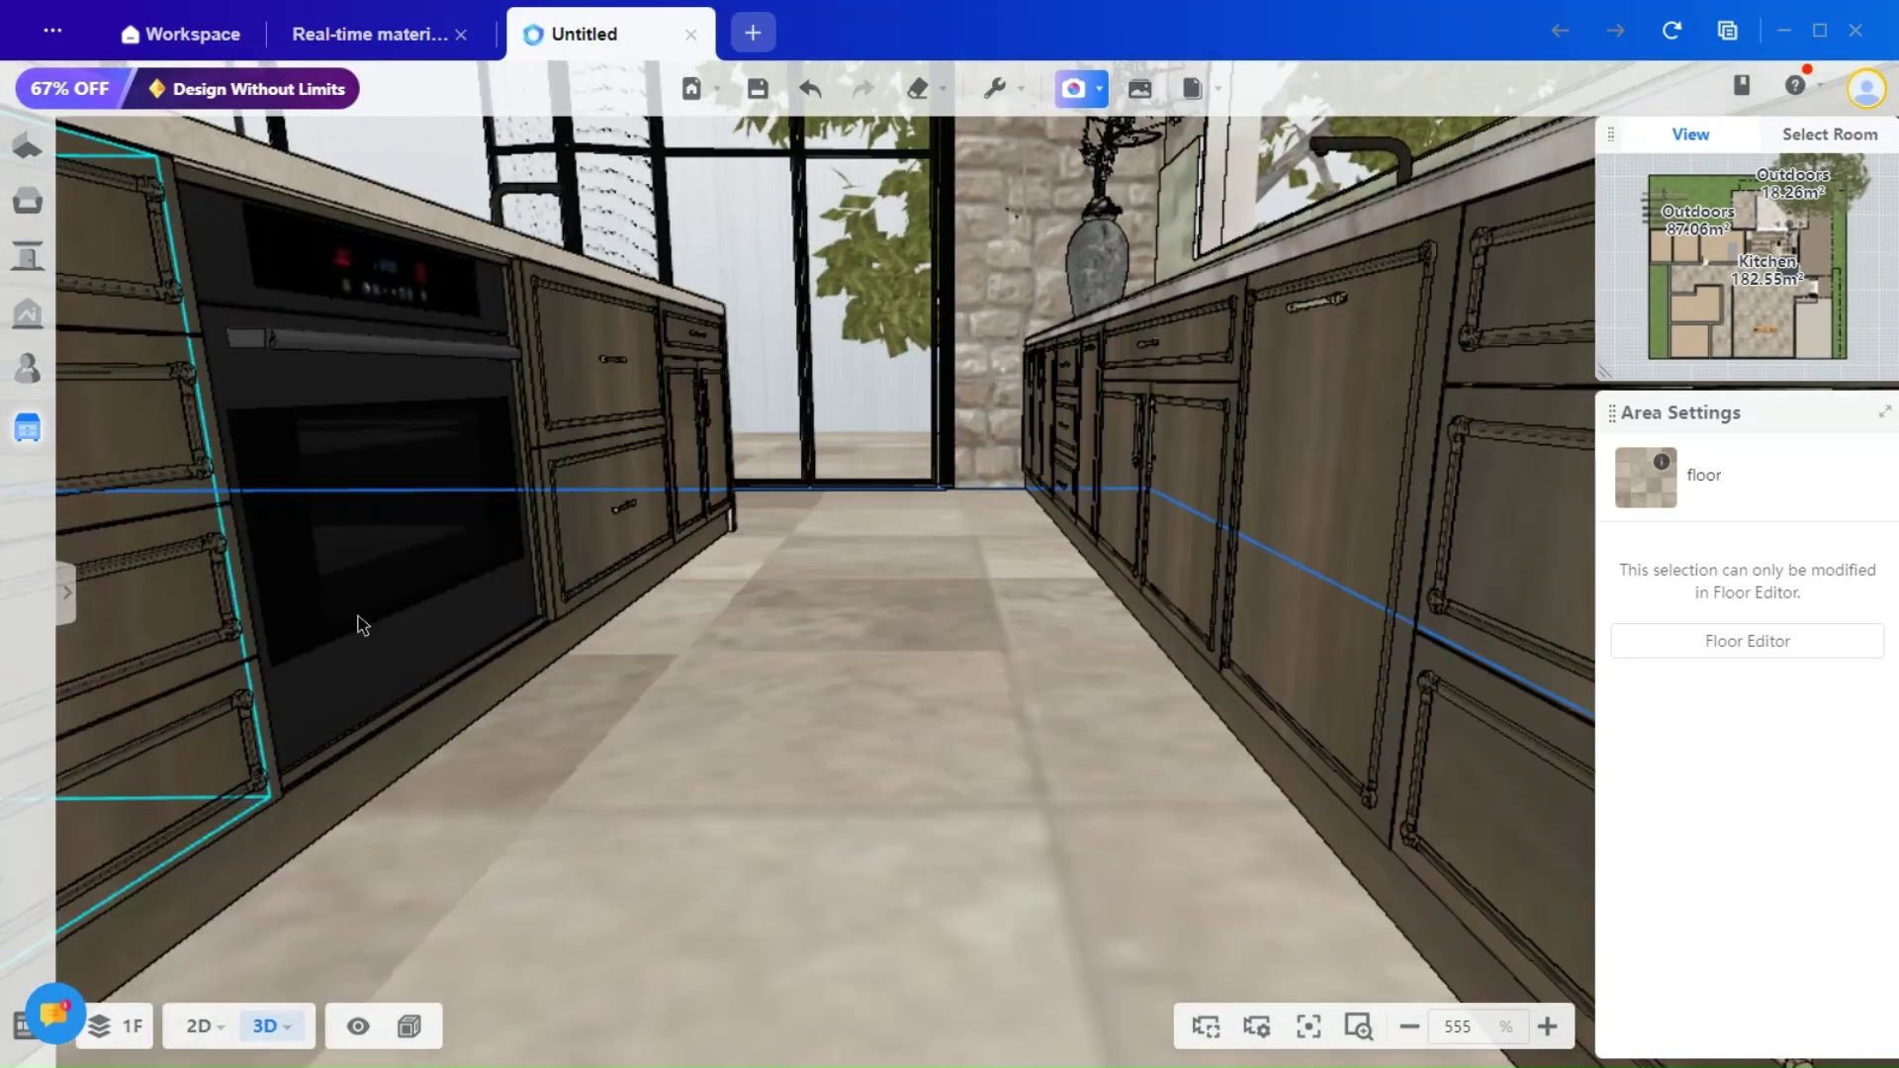
pyautogui.moveTo(659, 747); pyautogui.dragTo(754, 757, button='right')
pyautogui.moveTo(755, 757); pyautogui.dragTo(754, 757)
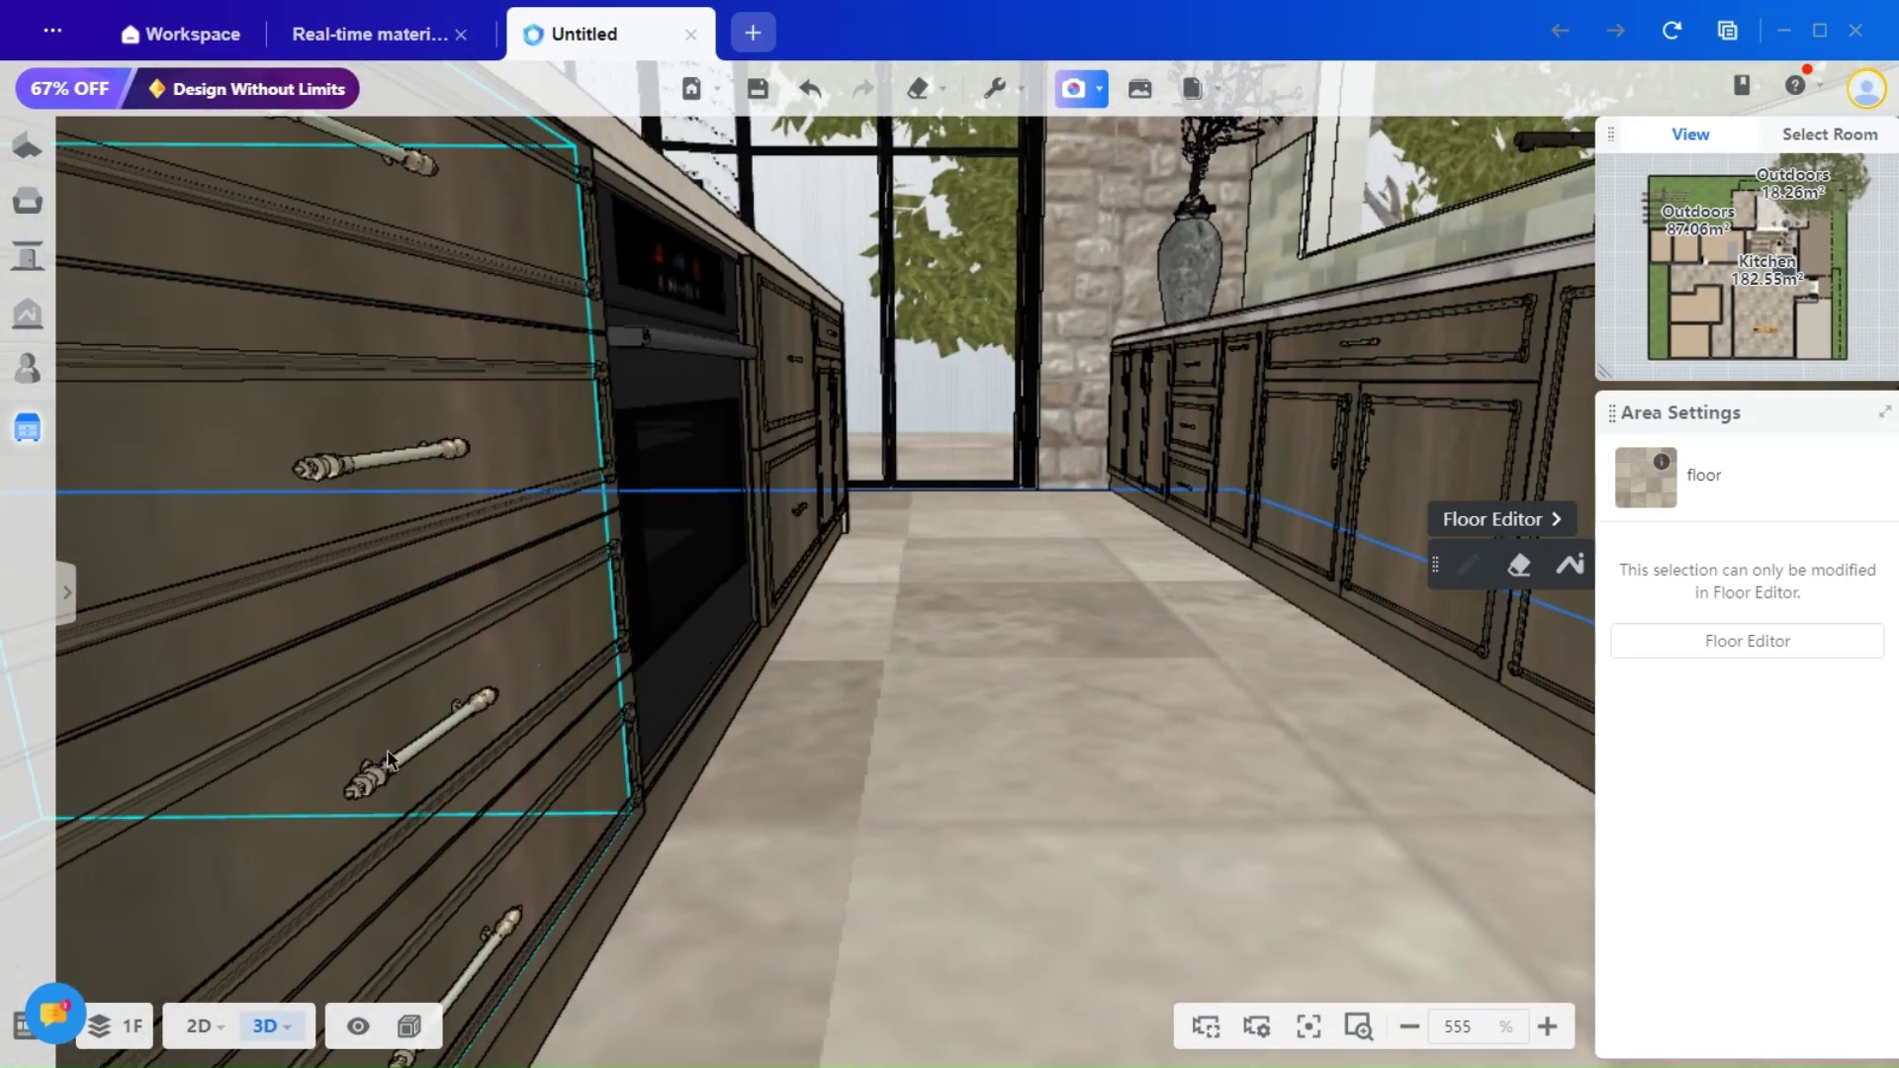
pyautogui.scroll(-3, 1130, 751)
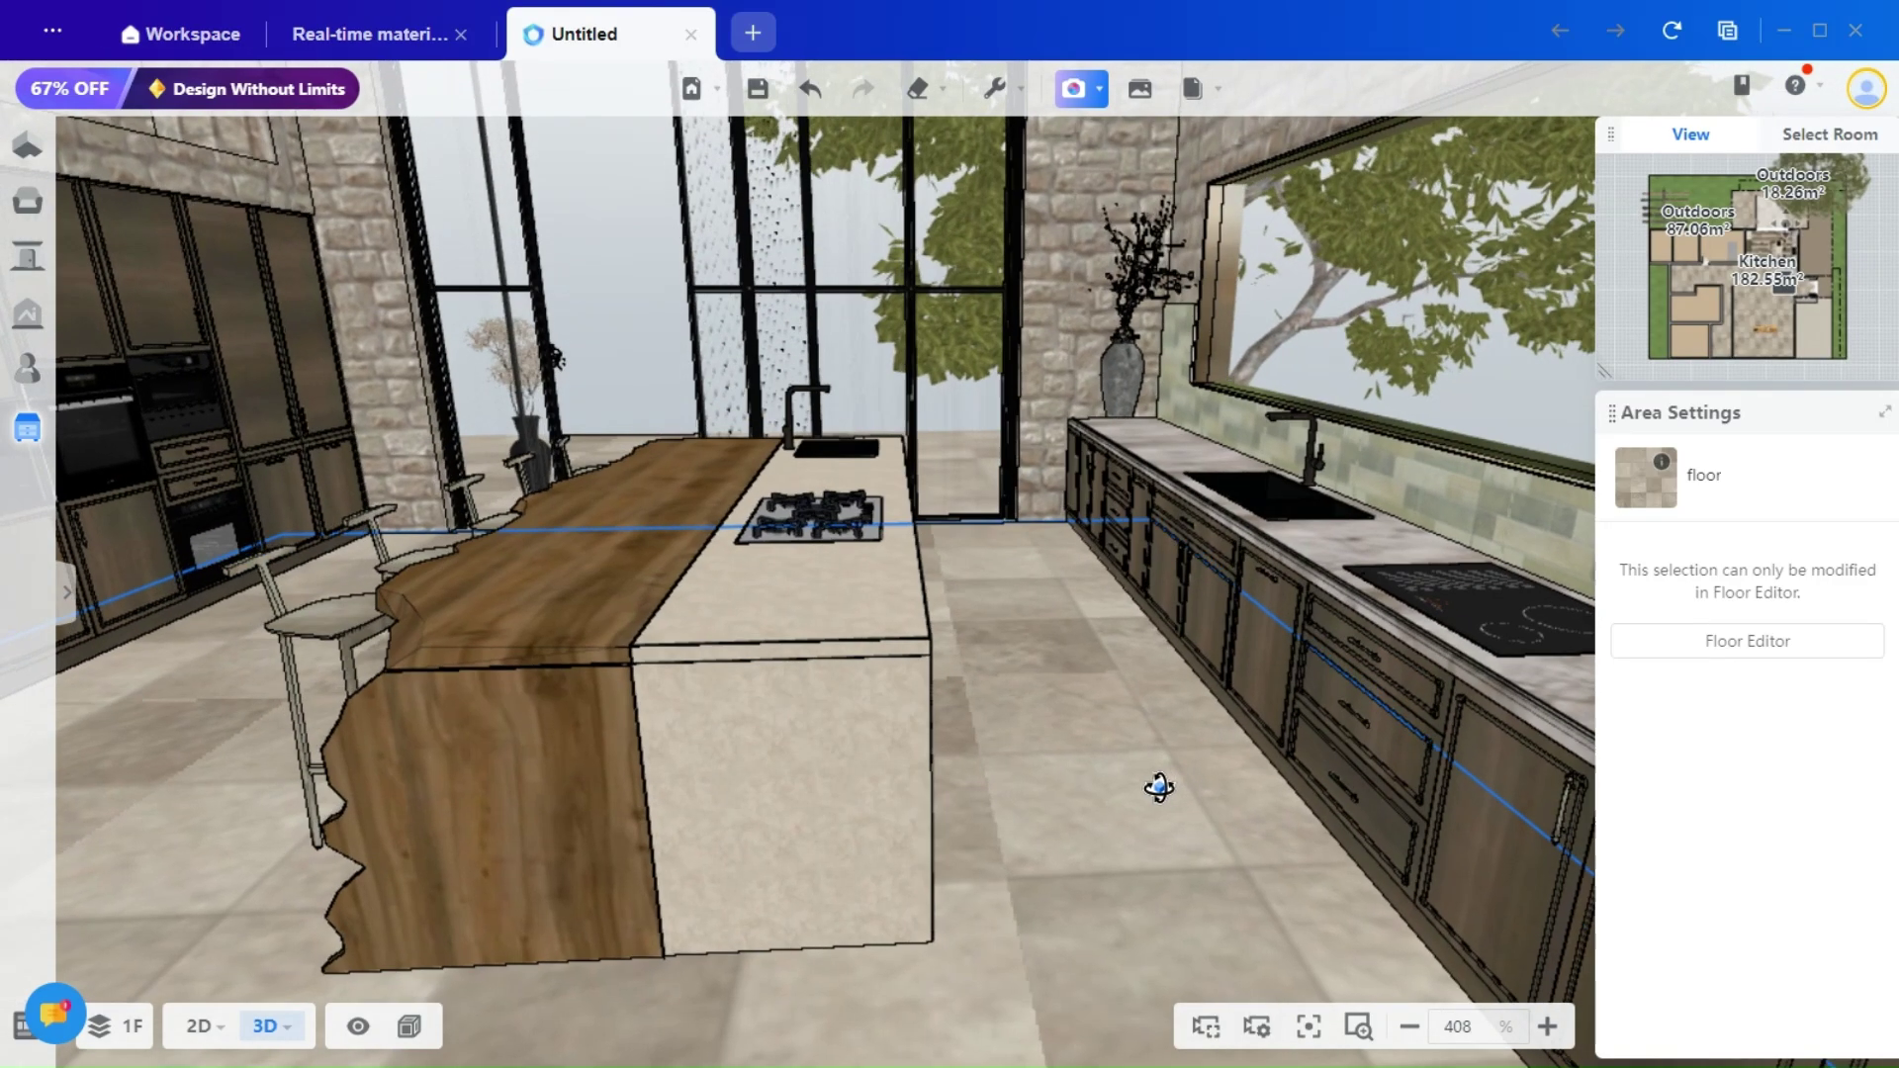
pyautogui.moveTo(1026, 881)
pyautogui.mouseDown()
pyautogui.moveTo(1000, 881)
pyautogui.moveTo(1071, 878)
pyautogui.moveTo(1018, 894)
pyautogui.mouseUp()
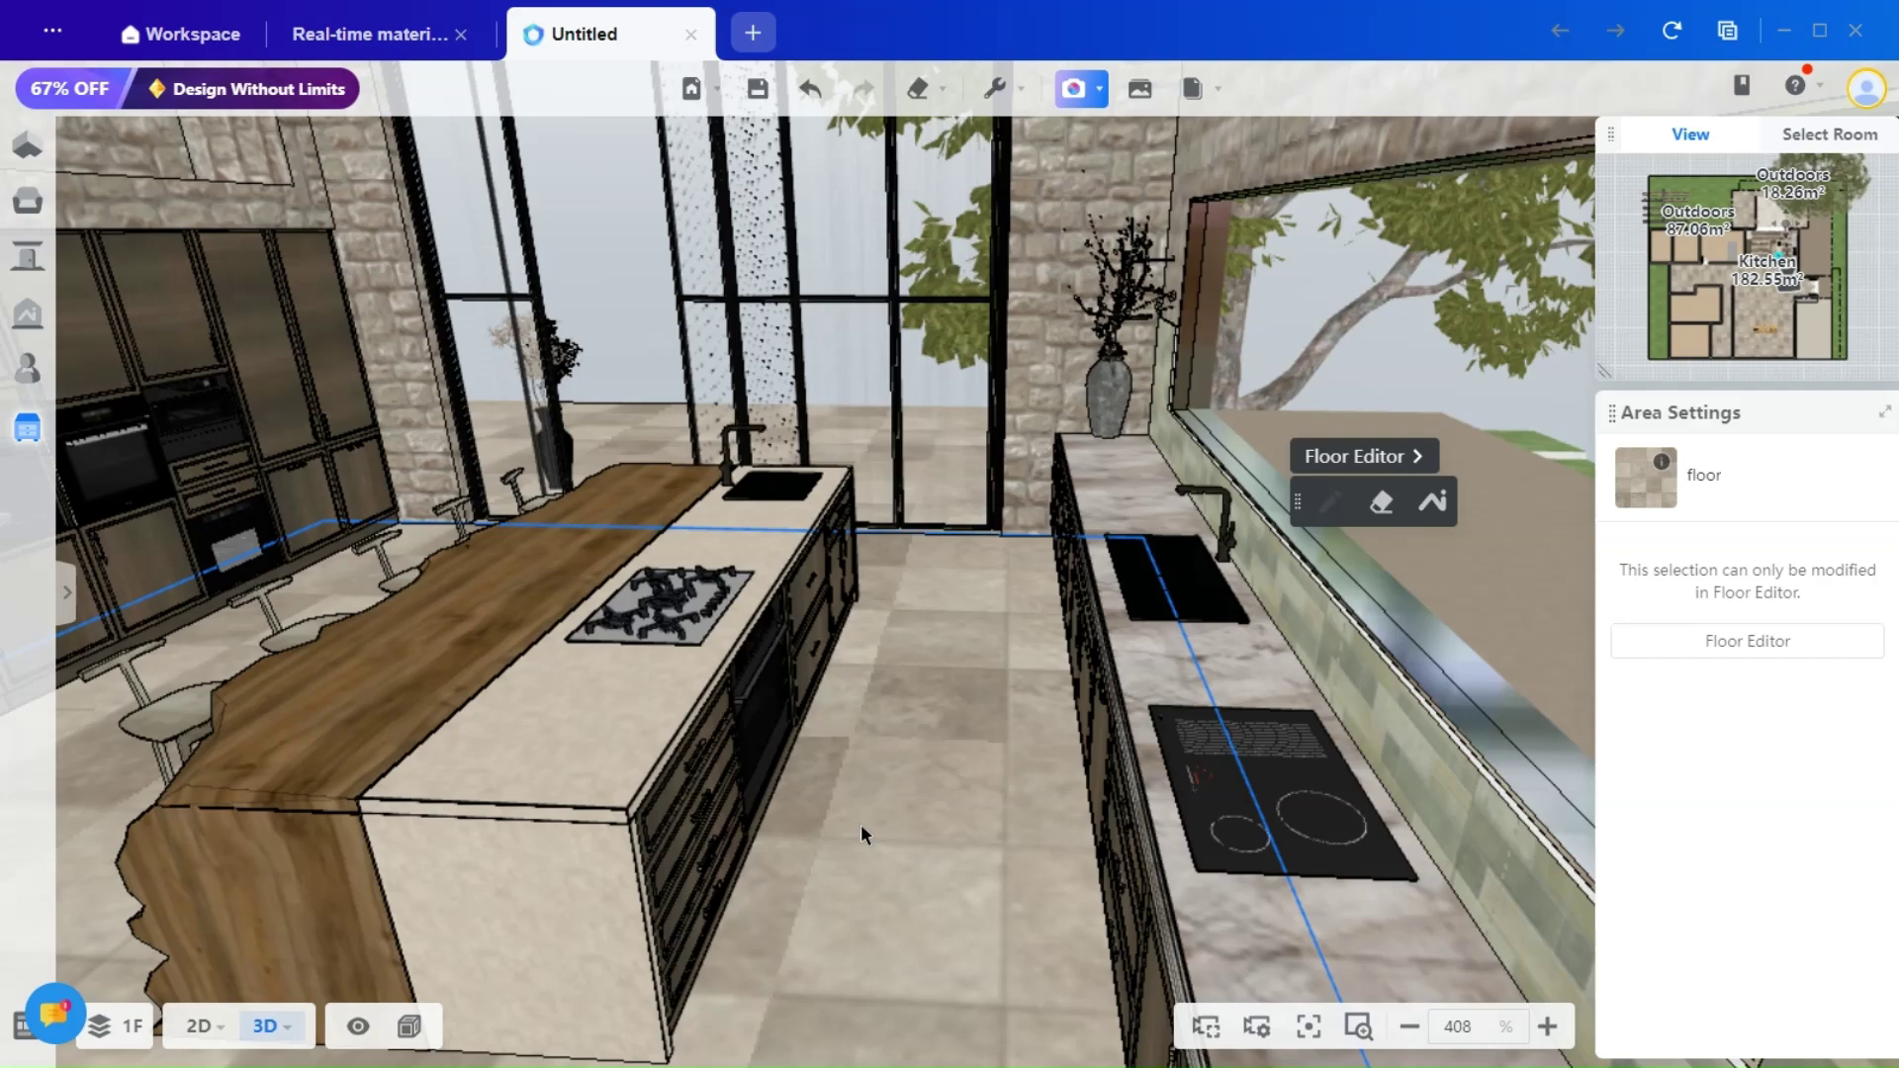
# Step: Check the style of the island's base cabinet under the hob, and examine the sink cabinet and tall cabinet wall
pyautogui.click(809, 710)
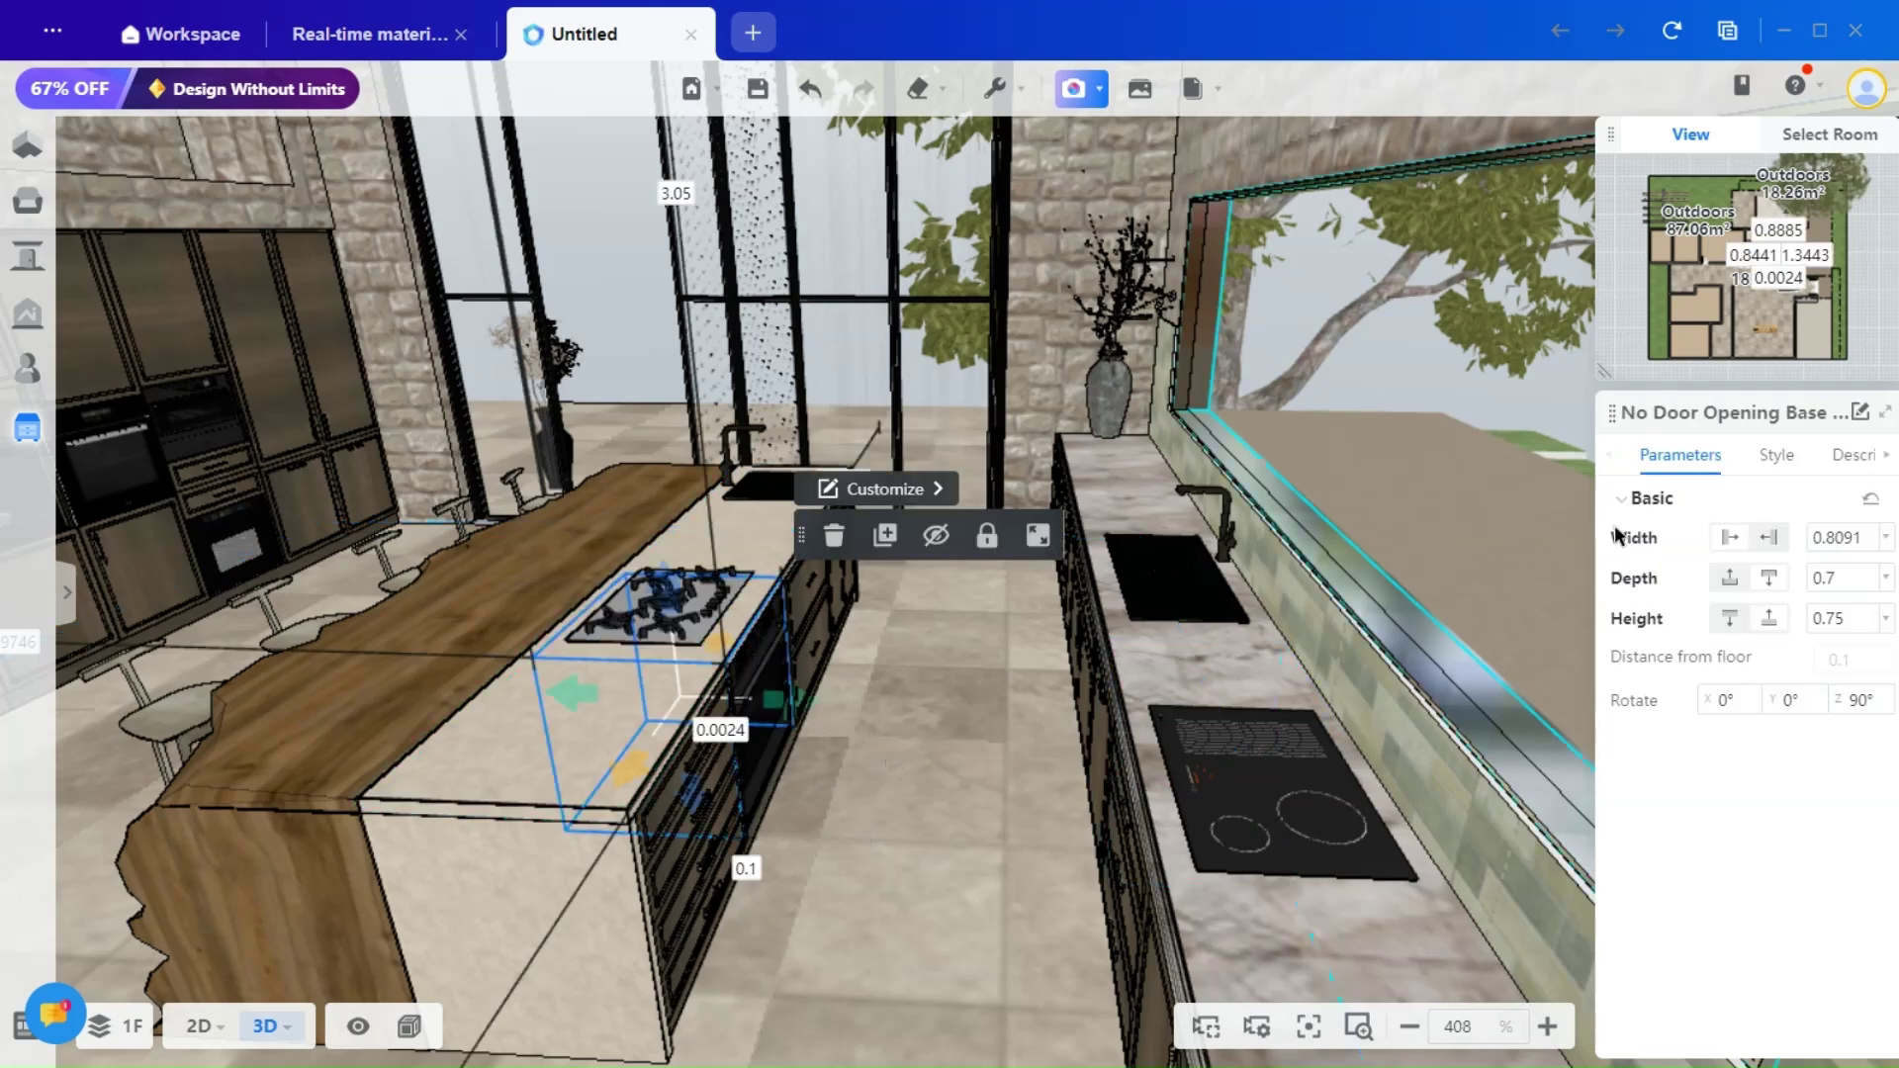
pyautogui.click(1776, 457)
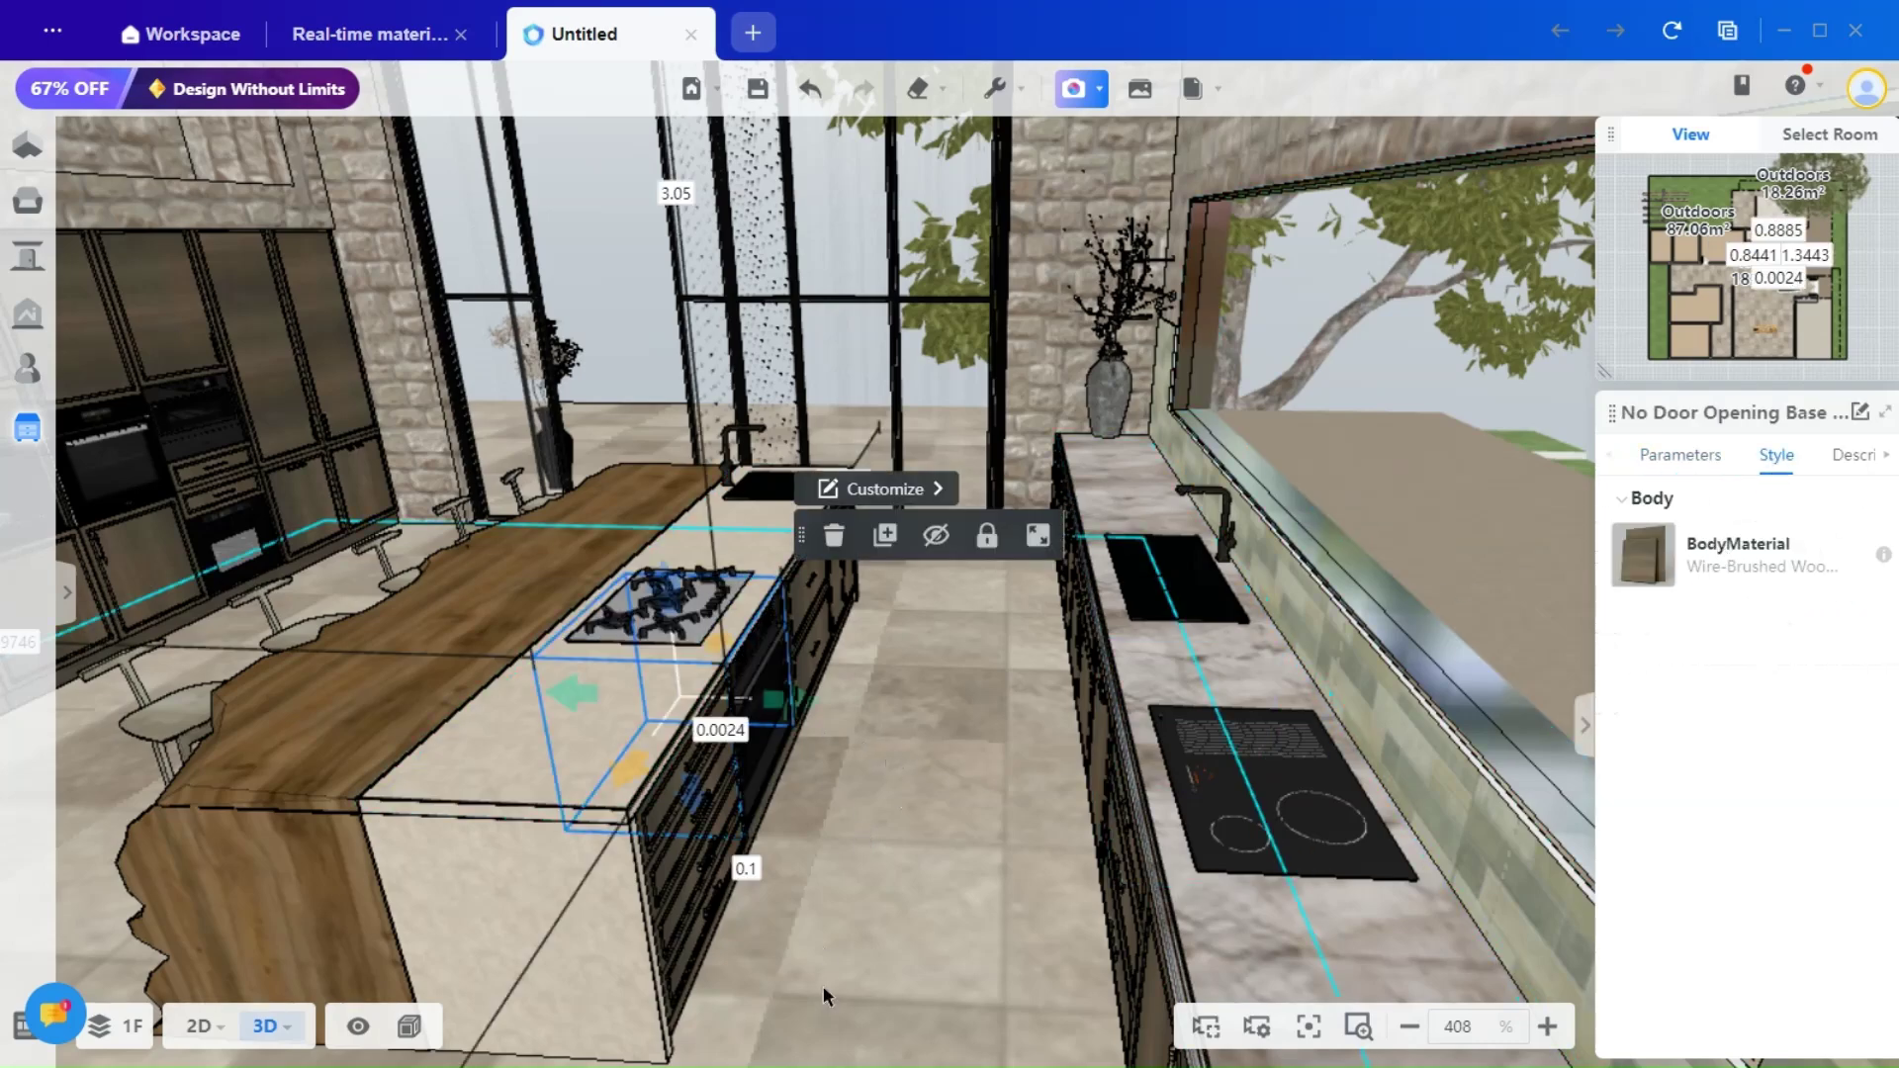
pyautogui.moveTo(874, 1001); pyautogui.dragTo(1030, 934)
pyautogui.click(466, 788)
pyautogui.moveTo(466, 788); pyautogui.dragTo(519, 819)
pyautogui.click(1005, 553)
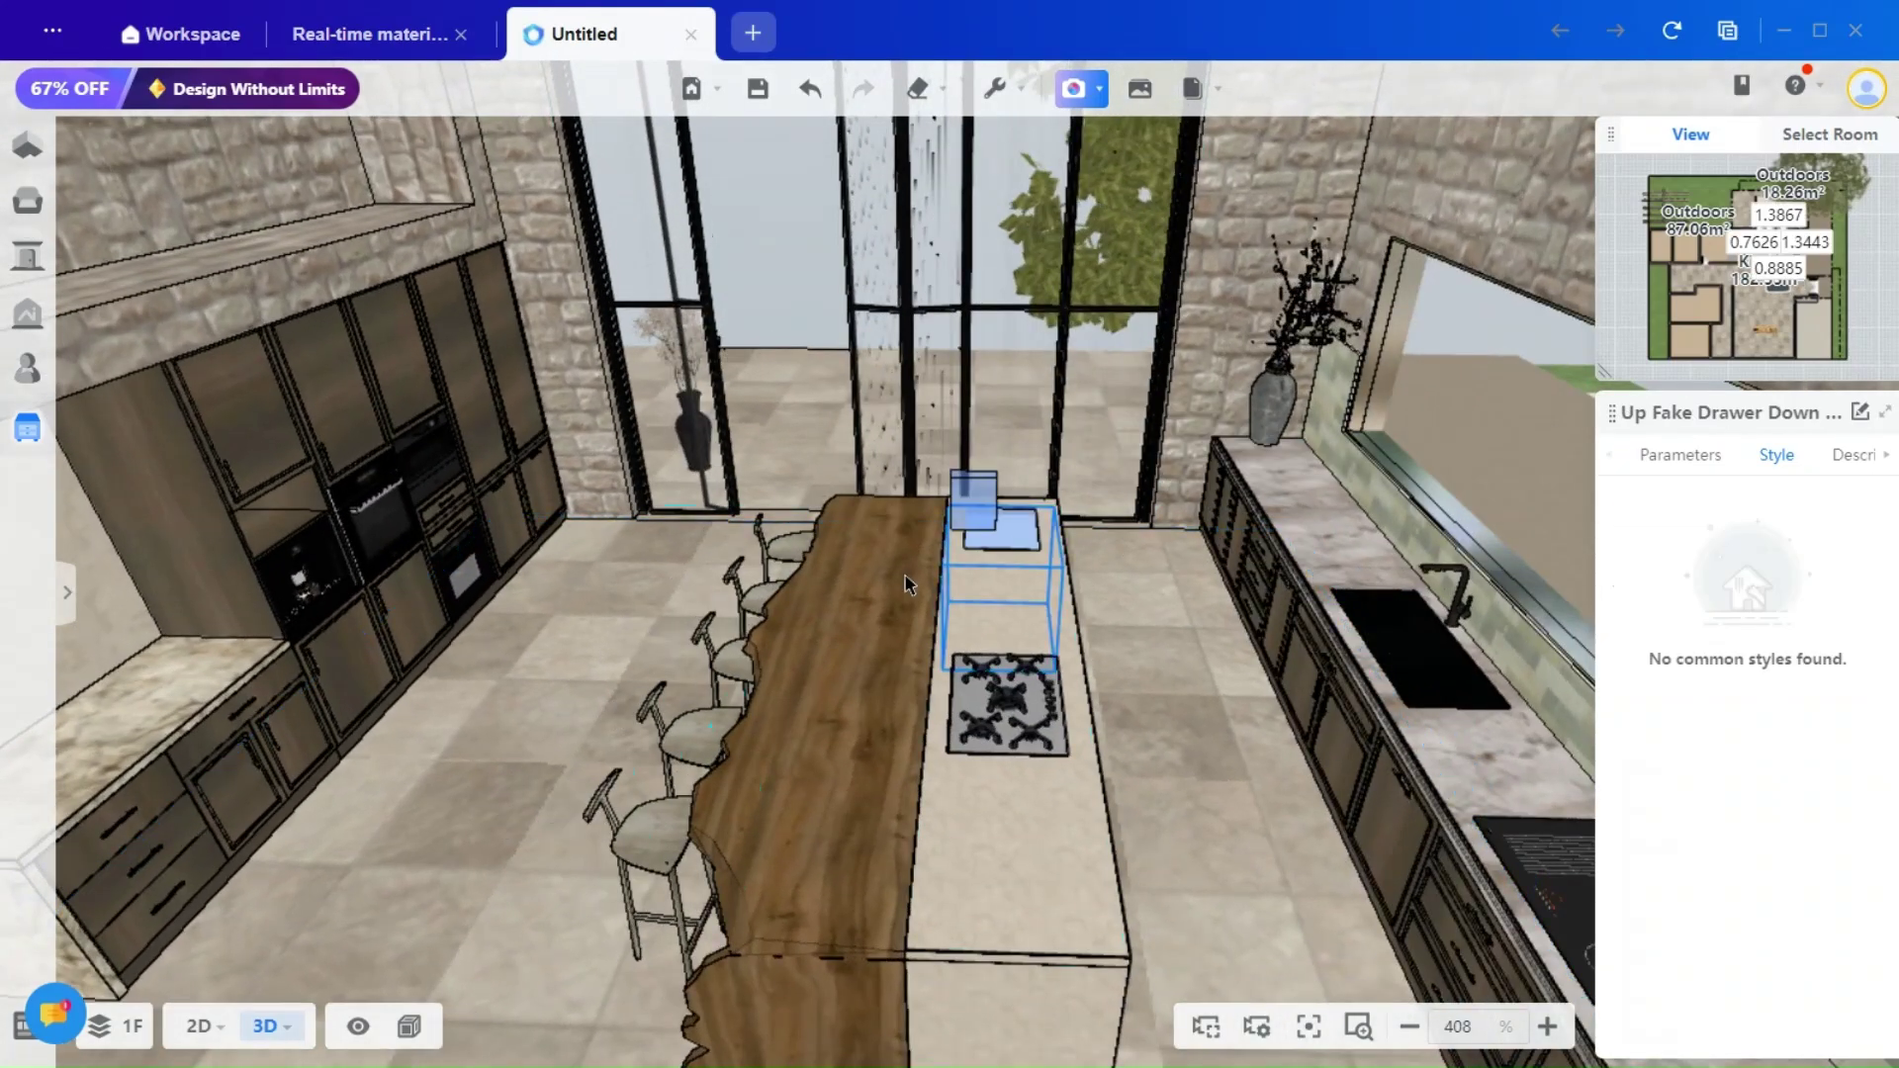
pyautogui.moveTo(386, 934); pyautogui.dragTo(509, 819)
pyautogui.moveTo(696, 691); pyautogui.dragTo(673, 729)
pyautogui.moveTo(1259, 839); pyautogui.dragTo(1098, 821)
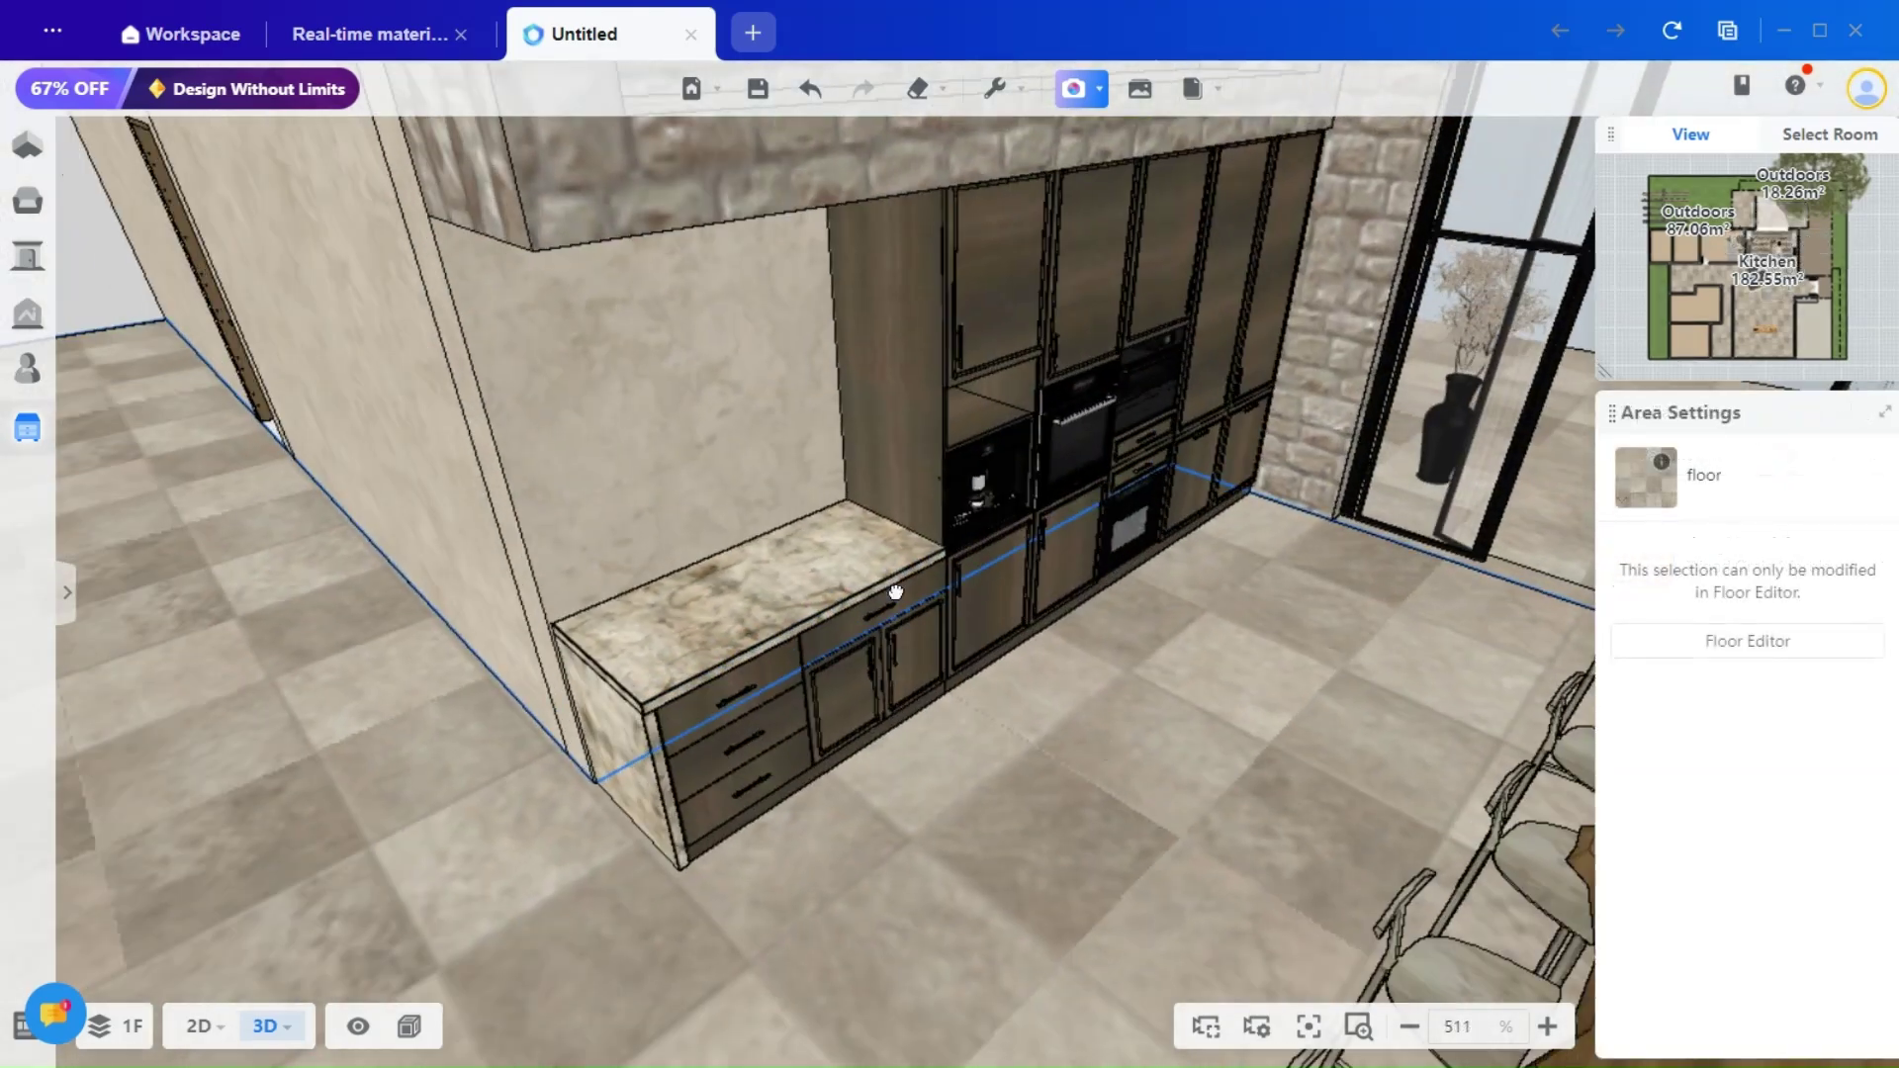
pyautogui.scroll(-3, 827, 479)
pyautogui.moveTo(907, 716); pyautogui.dragTo(935, 661)
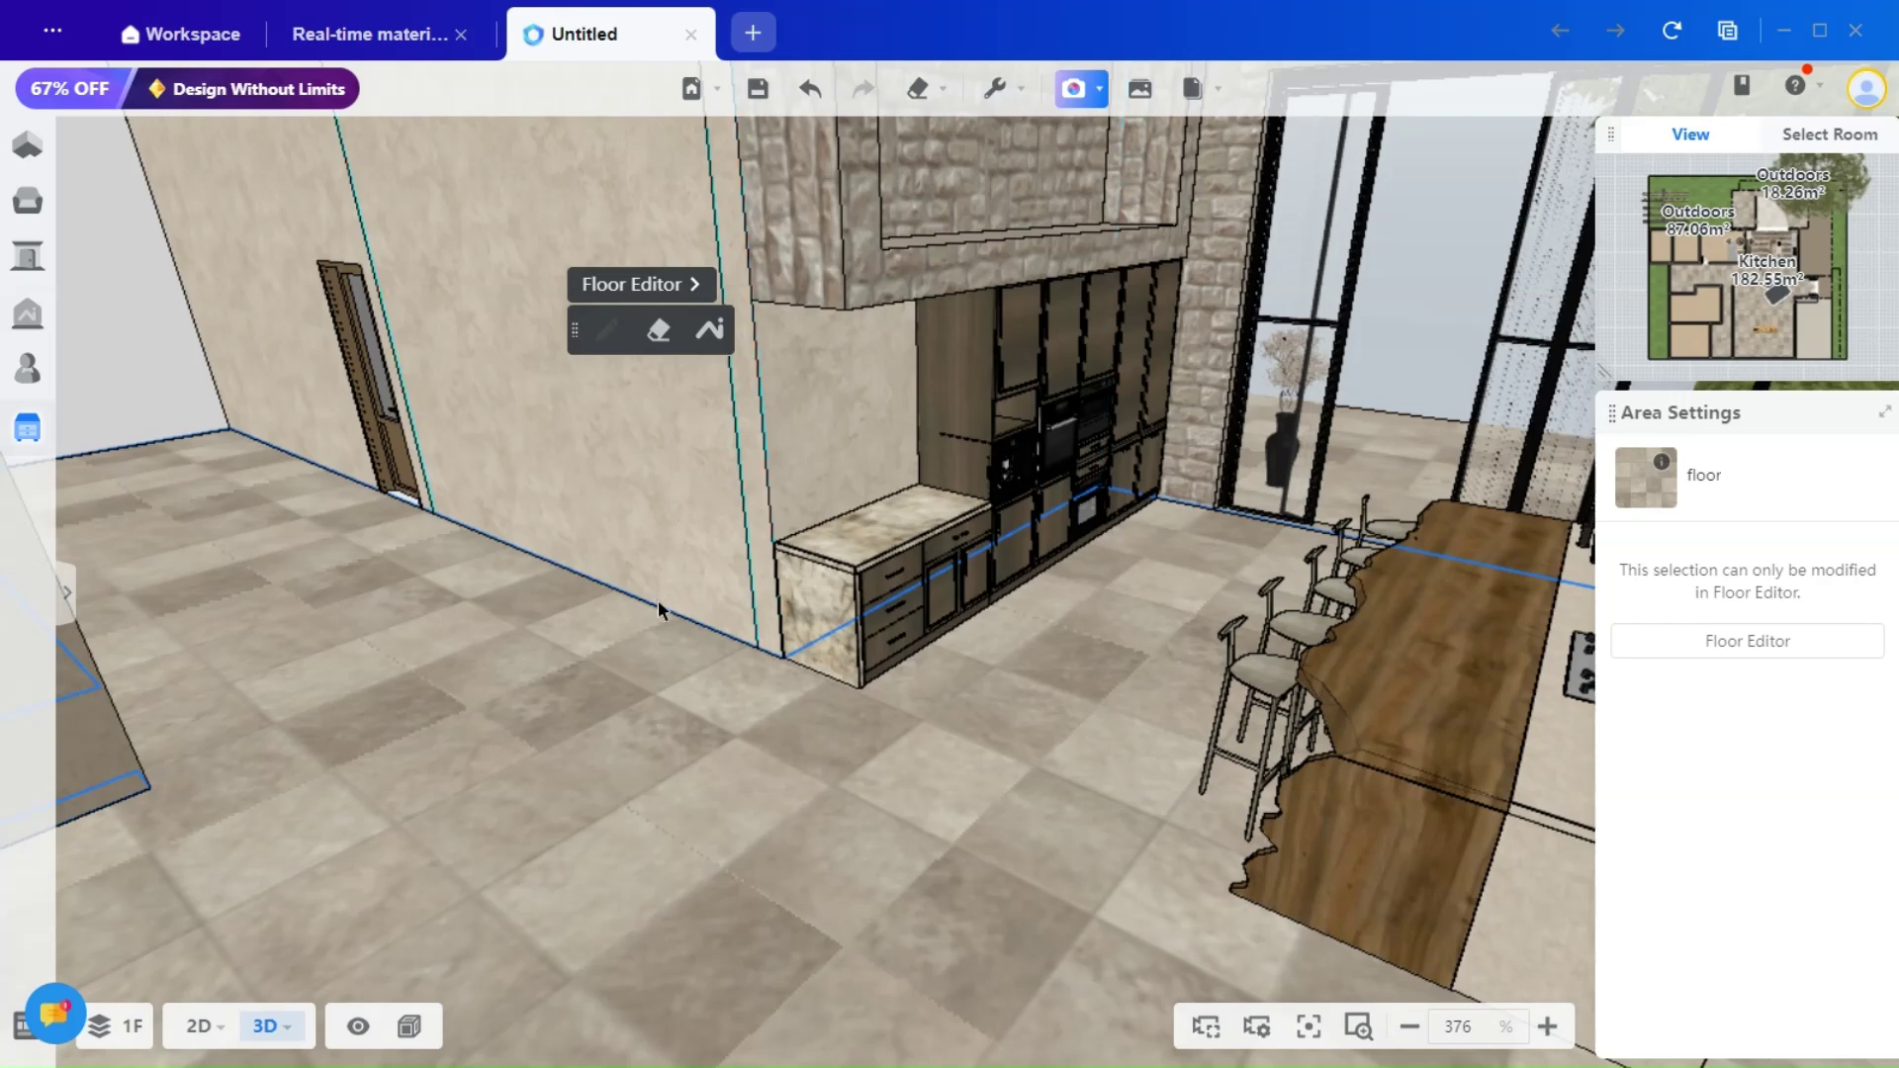
# Step: Search the public model library for "shelf"
pyautogui.click(70, 598)
pyautogui.click(28, 199)
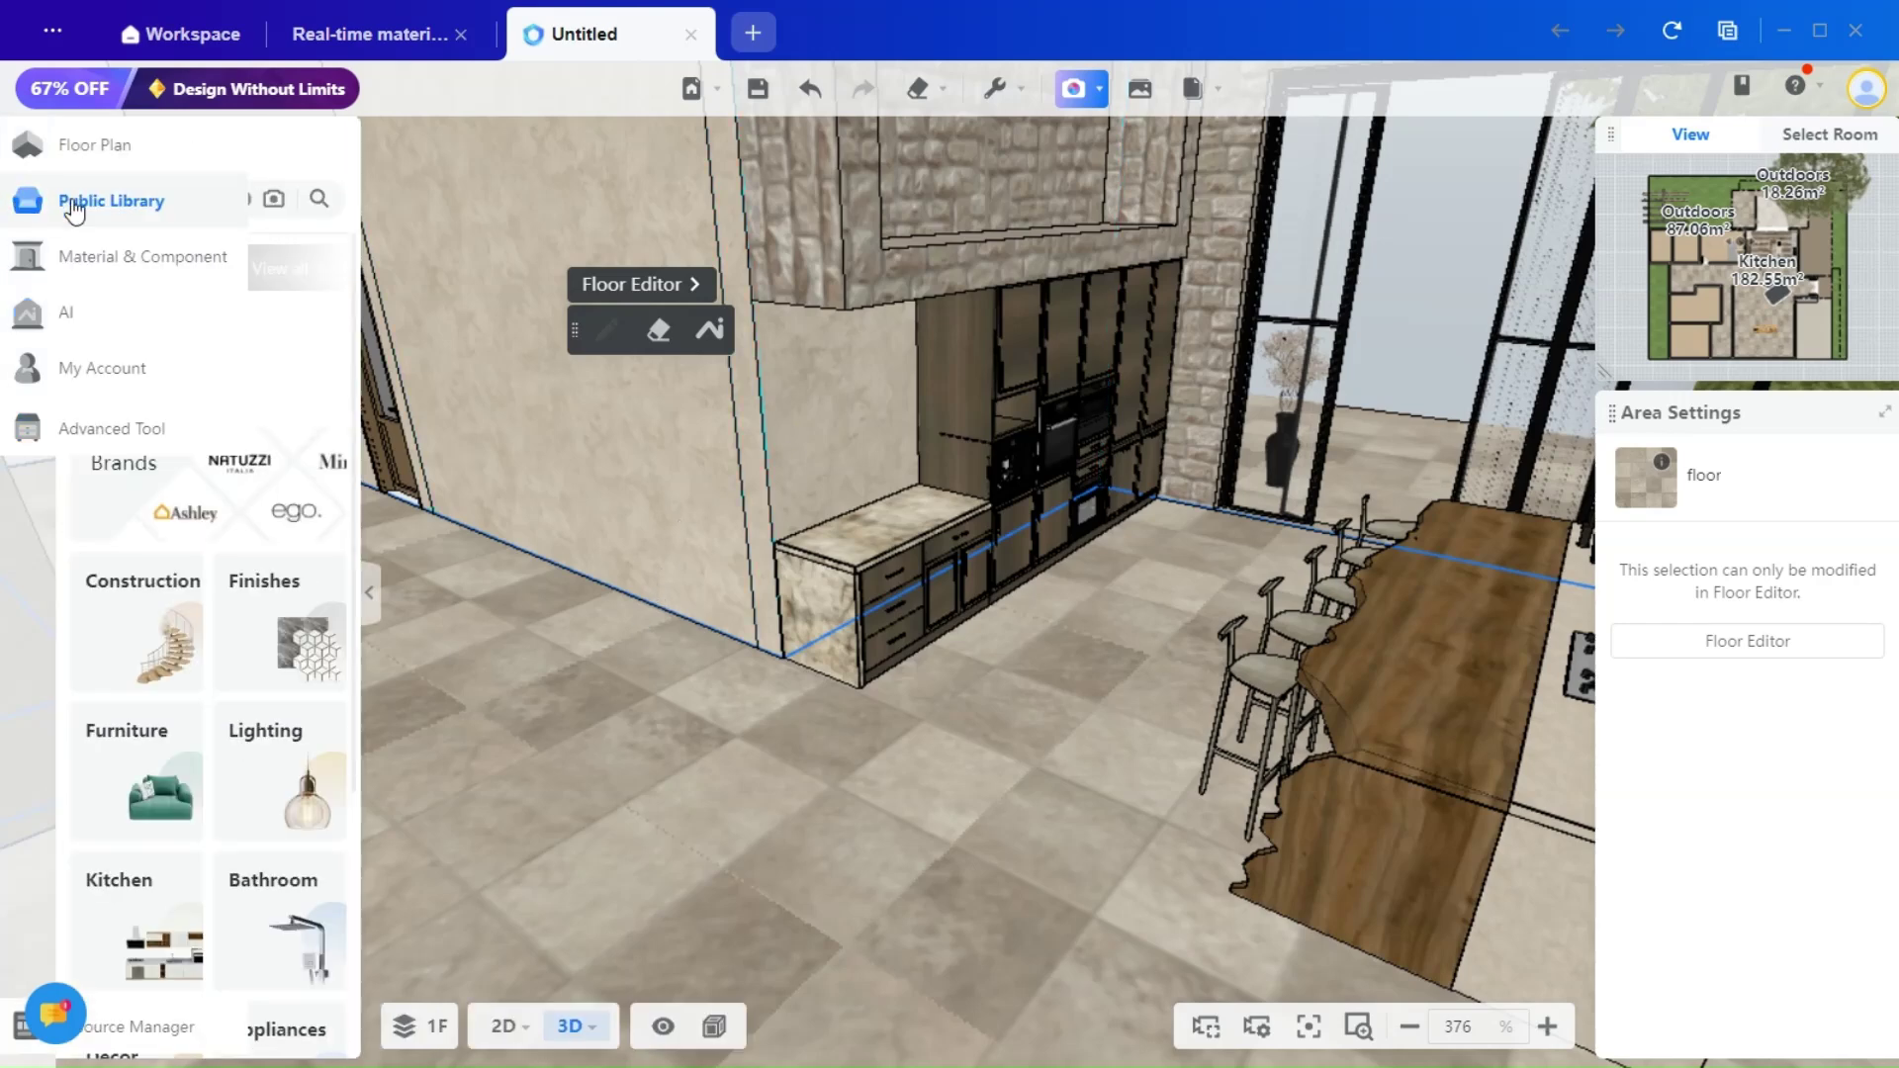
pyautogui.click(190, 198)
pyautogui.write('sh')
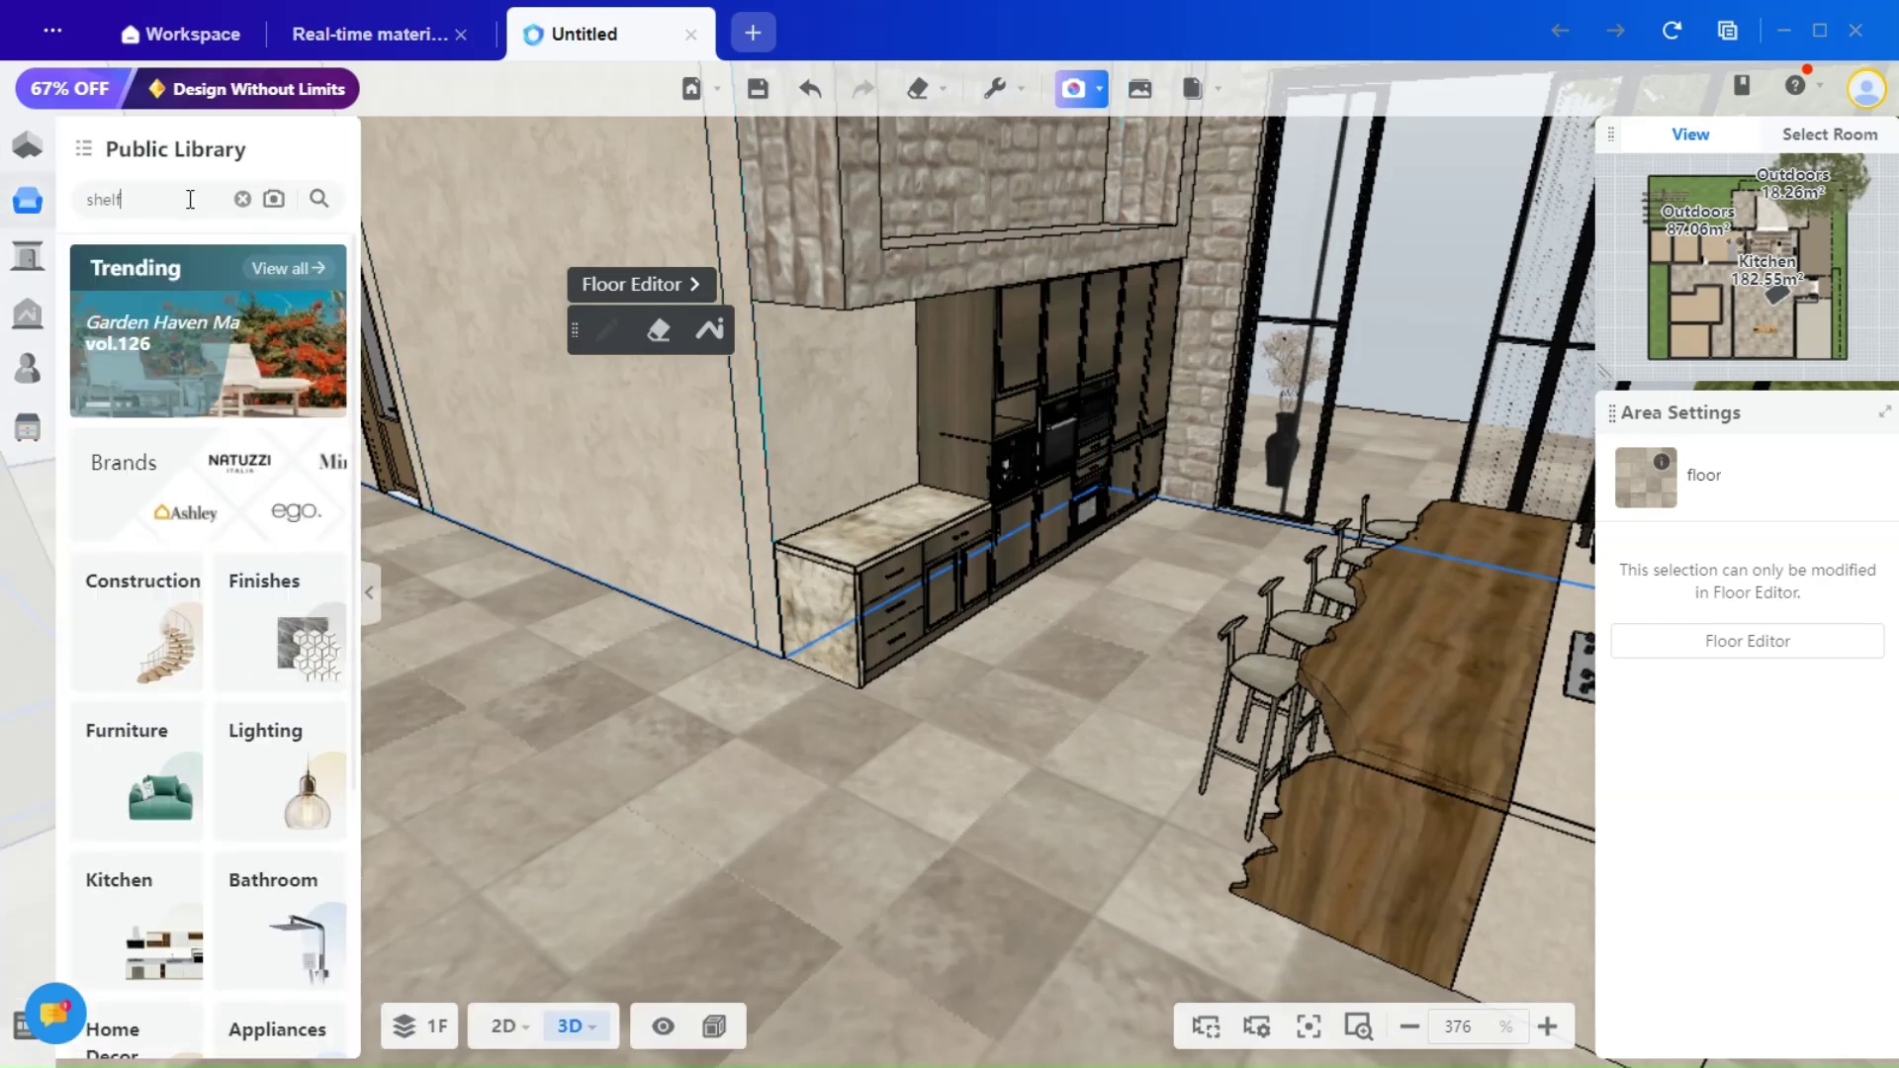
pyautogui.write('elf')
pyautogui.press('Return')
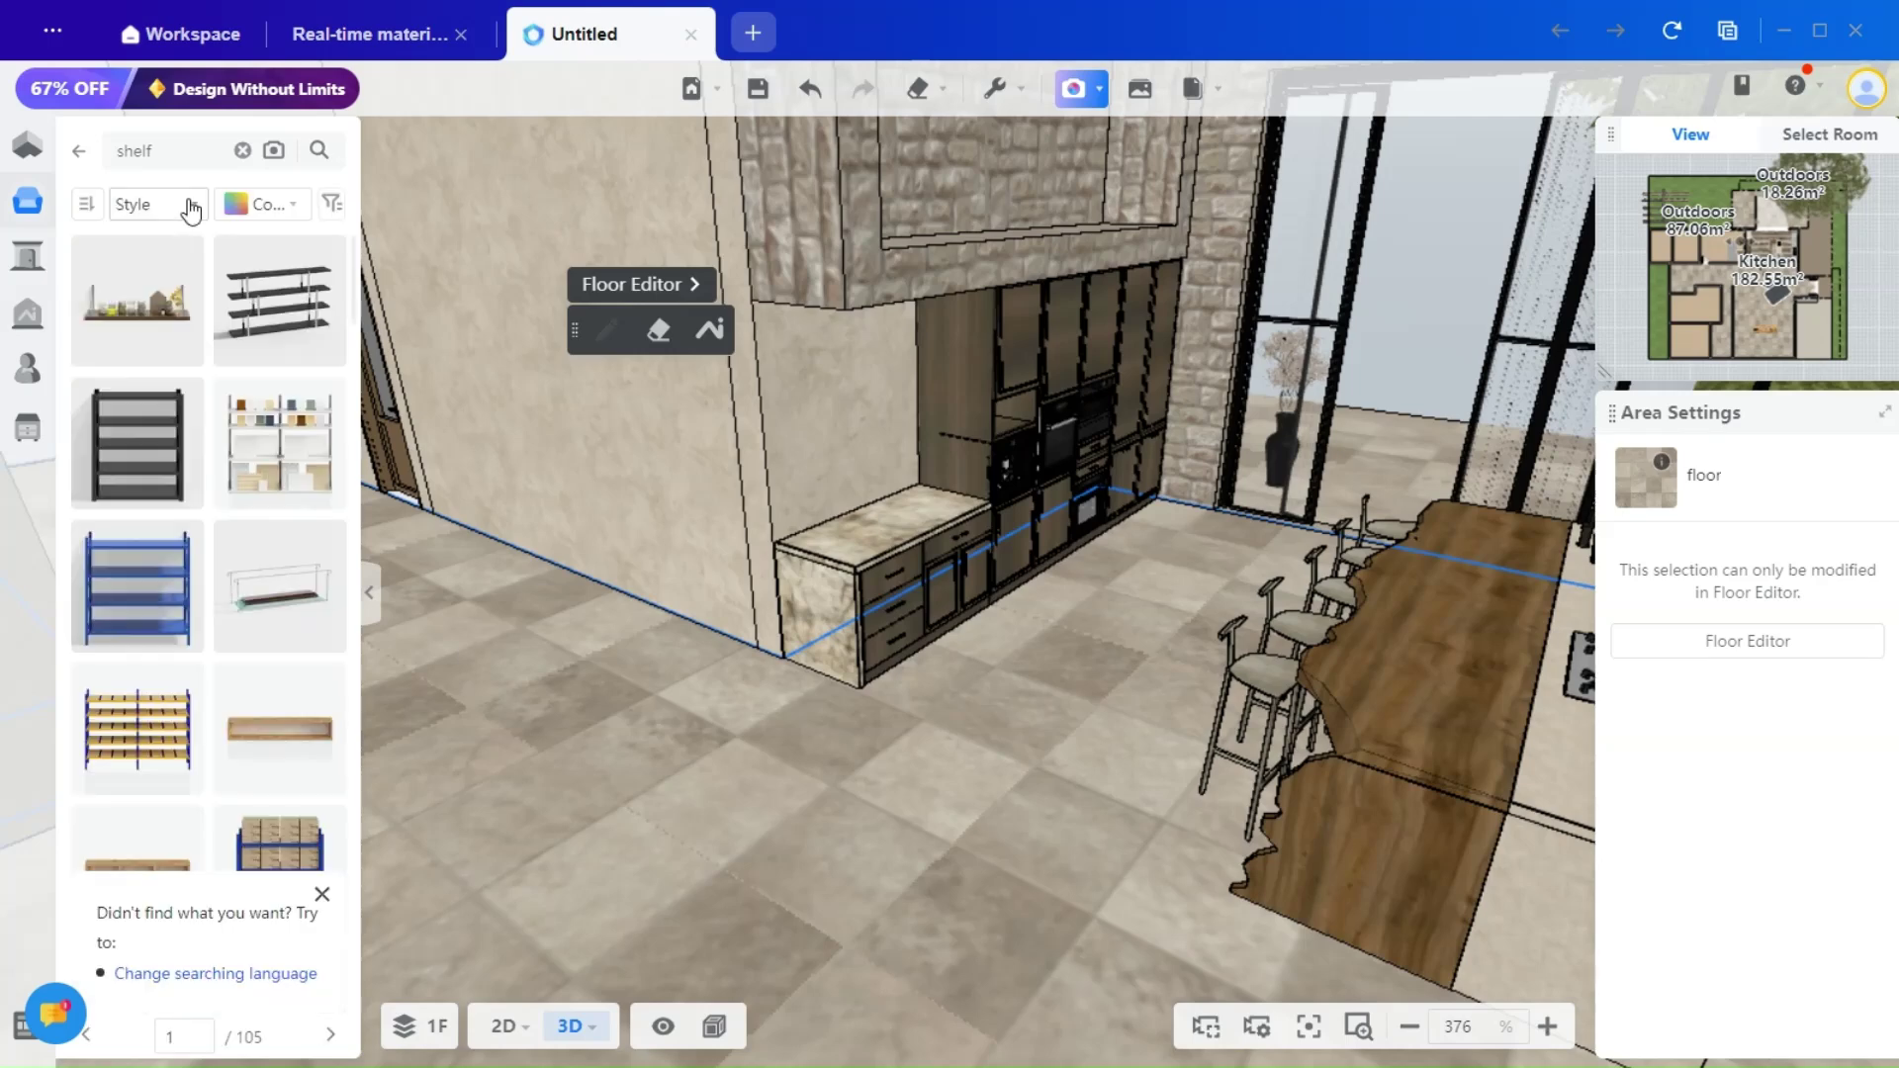
# Step: Mount two Floating Shelf models, sized 0.331 × 1.514 × 0.095 m, one above the other over the stone counter beside the tall cabinets
pyautogui.scroll(-10, 172, 675)
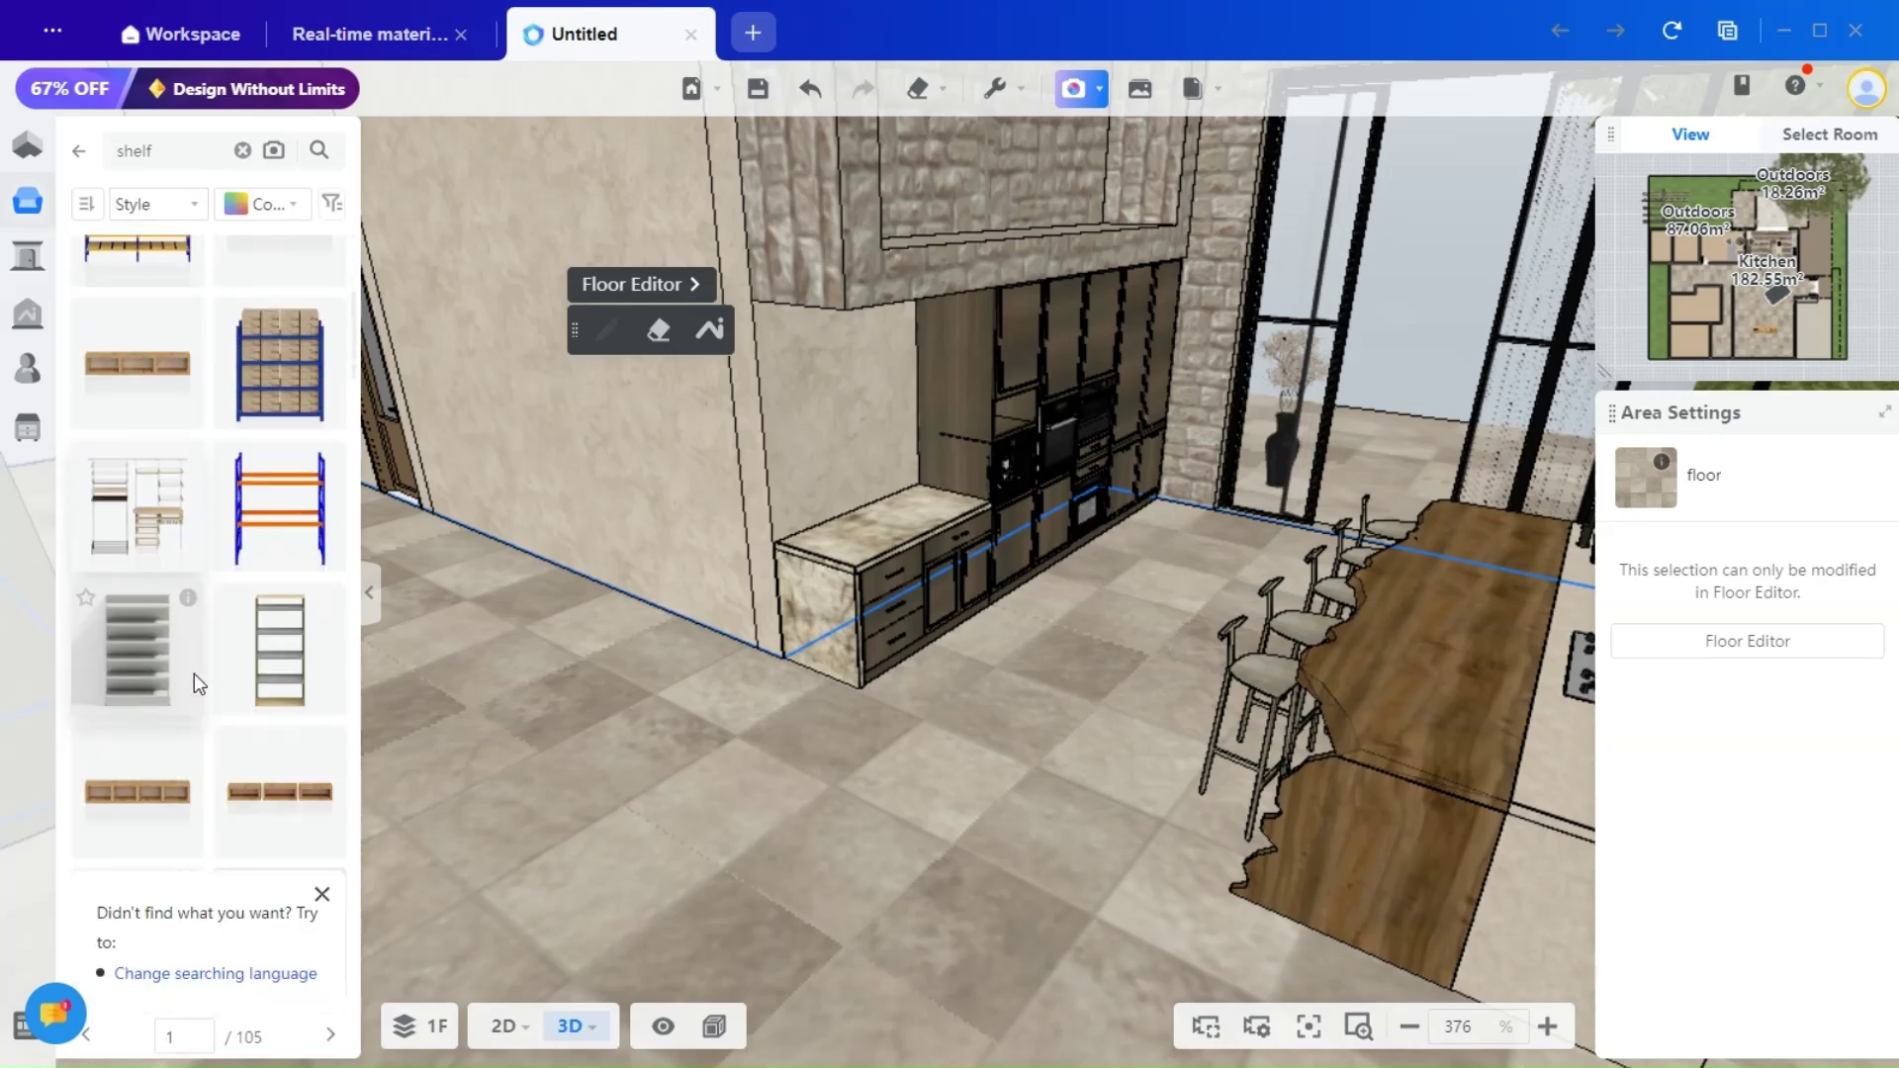
pyautogui.scroll(-10, 166, 684)
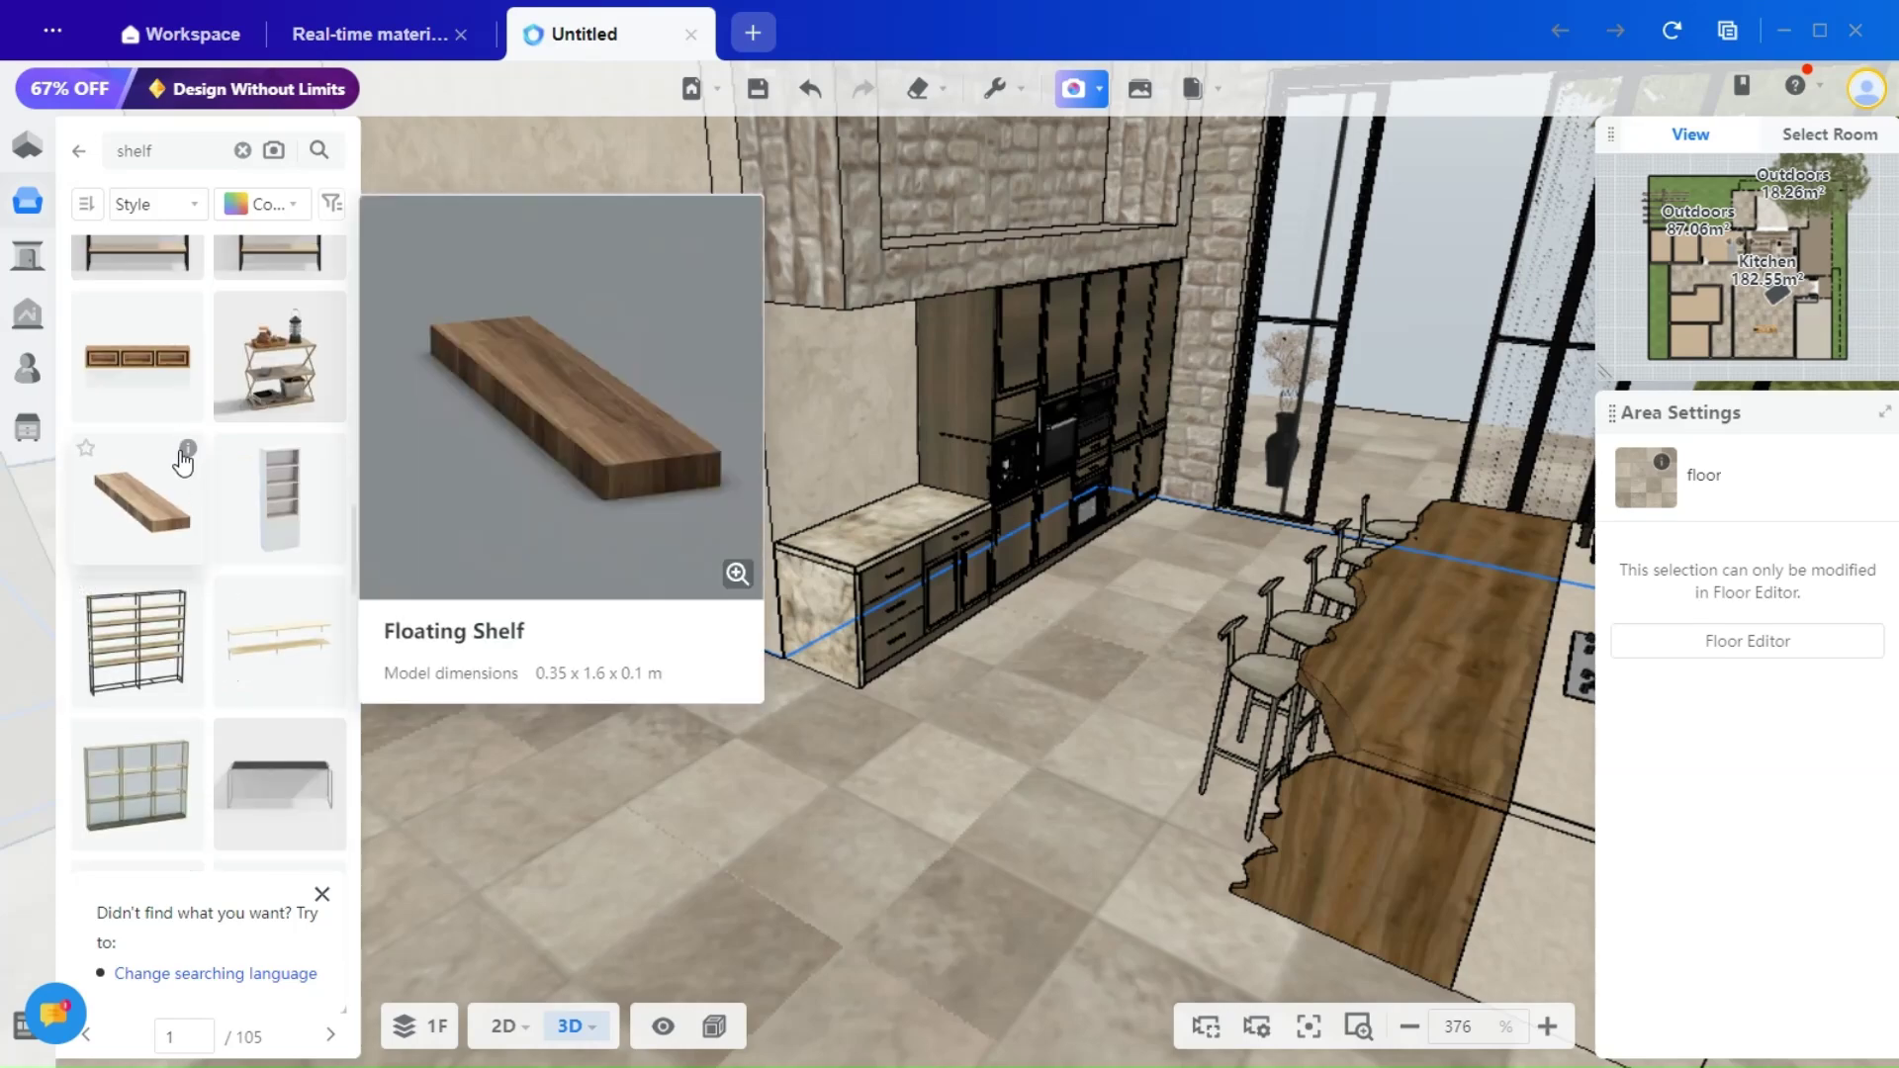
pyautogui.click(186, 448)
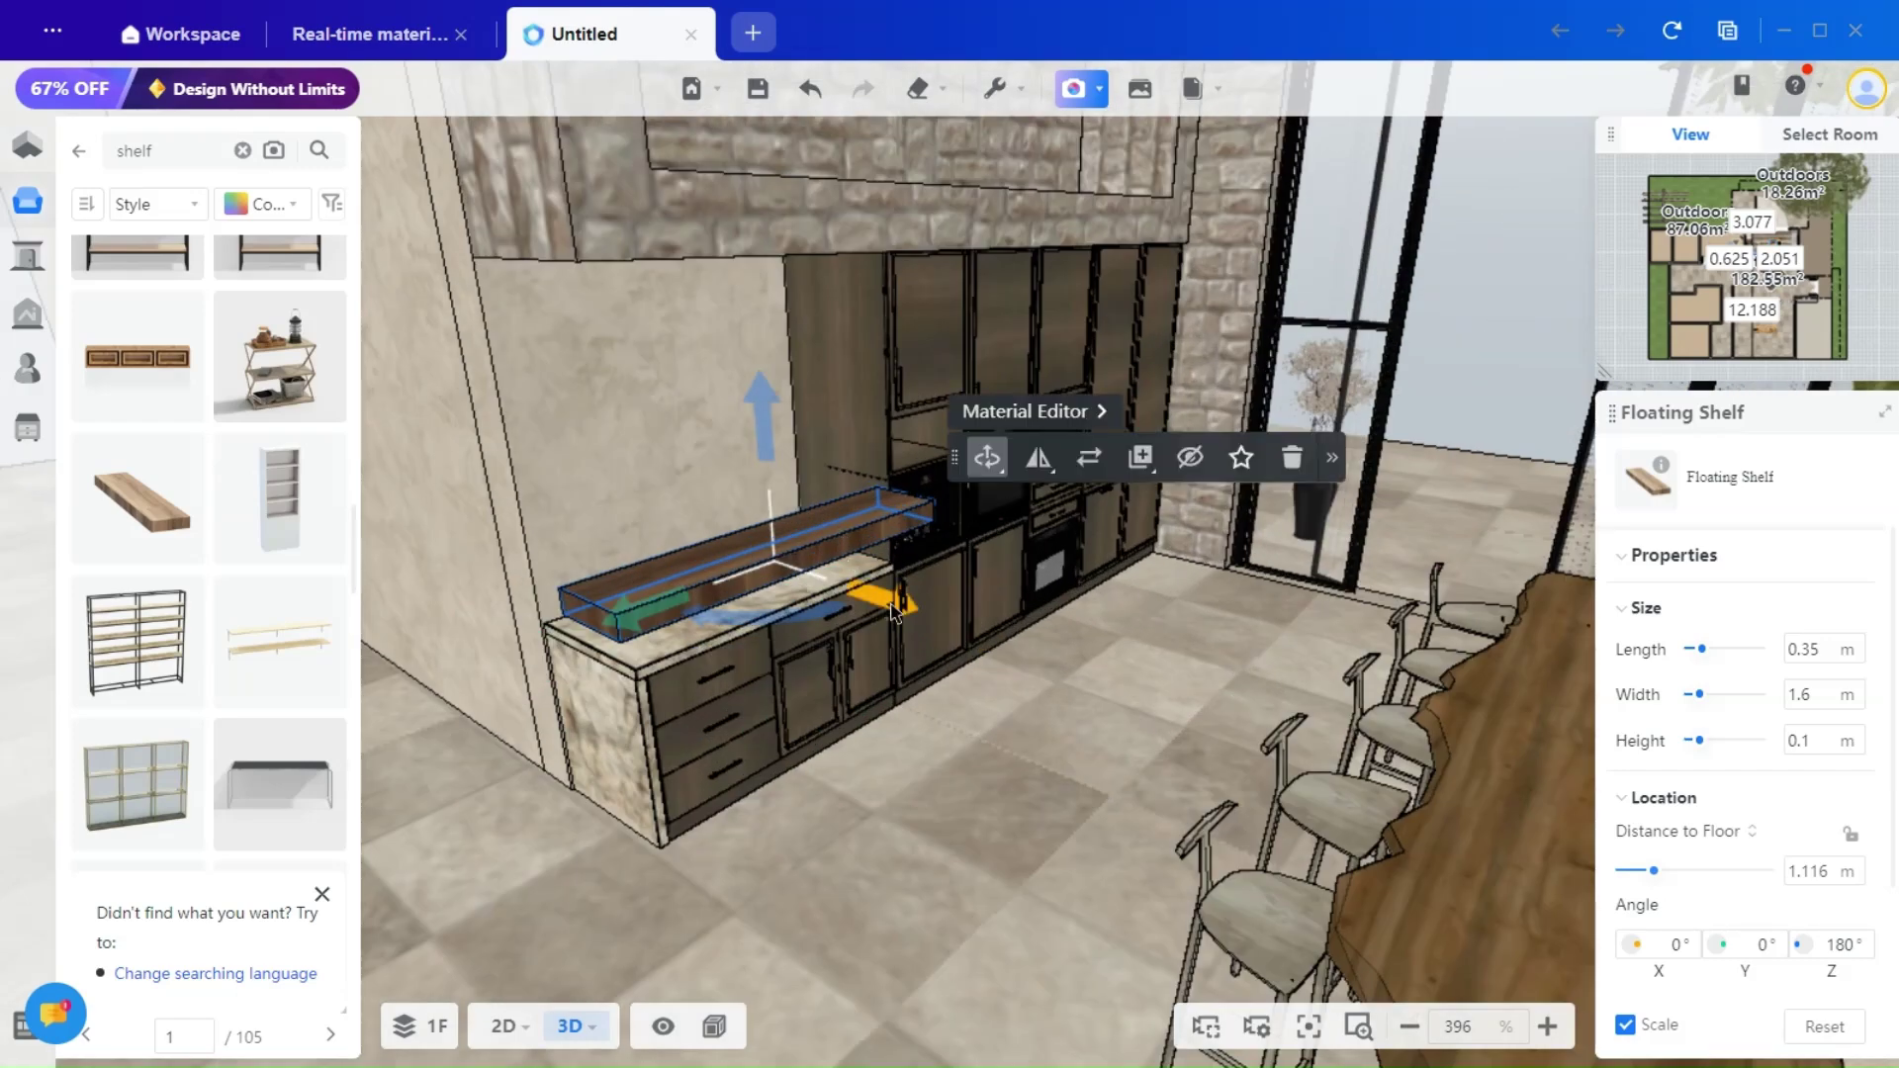
pyautogui.moveTo(870, 597); pyautogui.dragTo(761, 543)
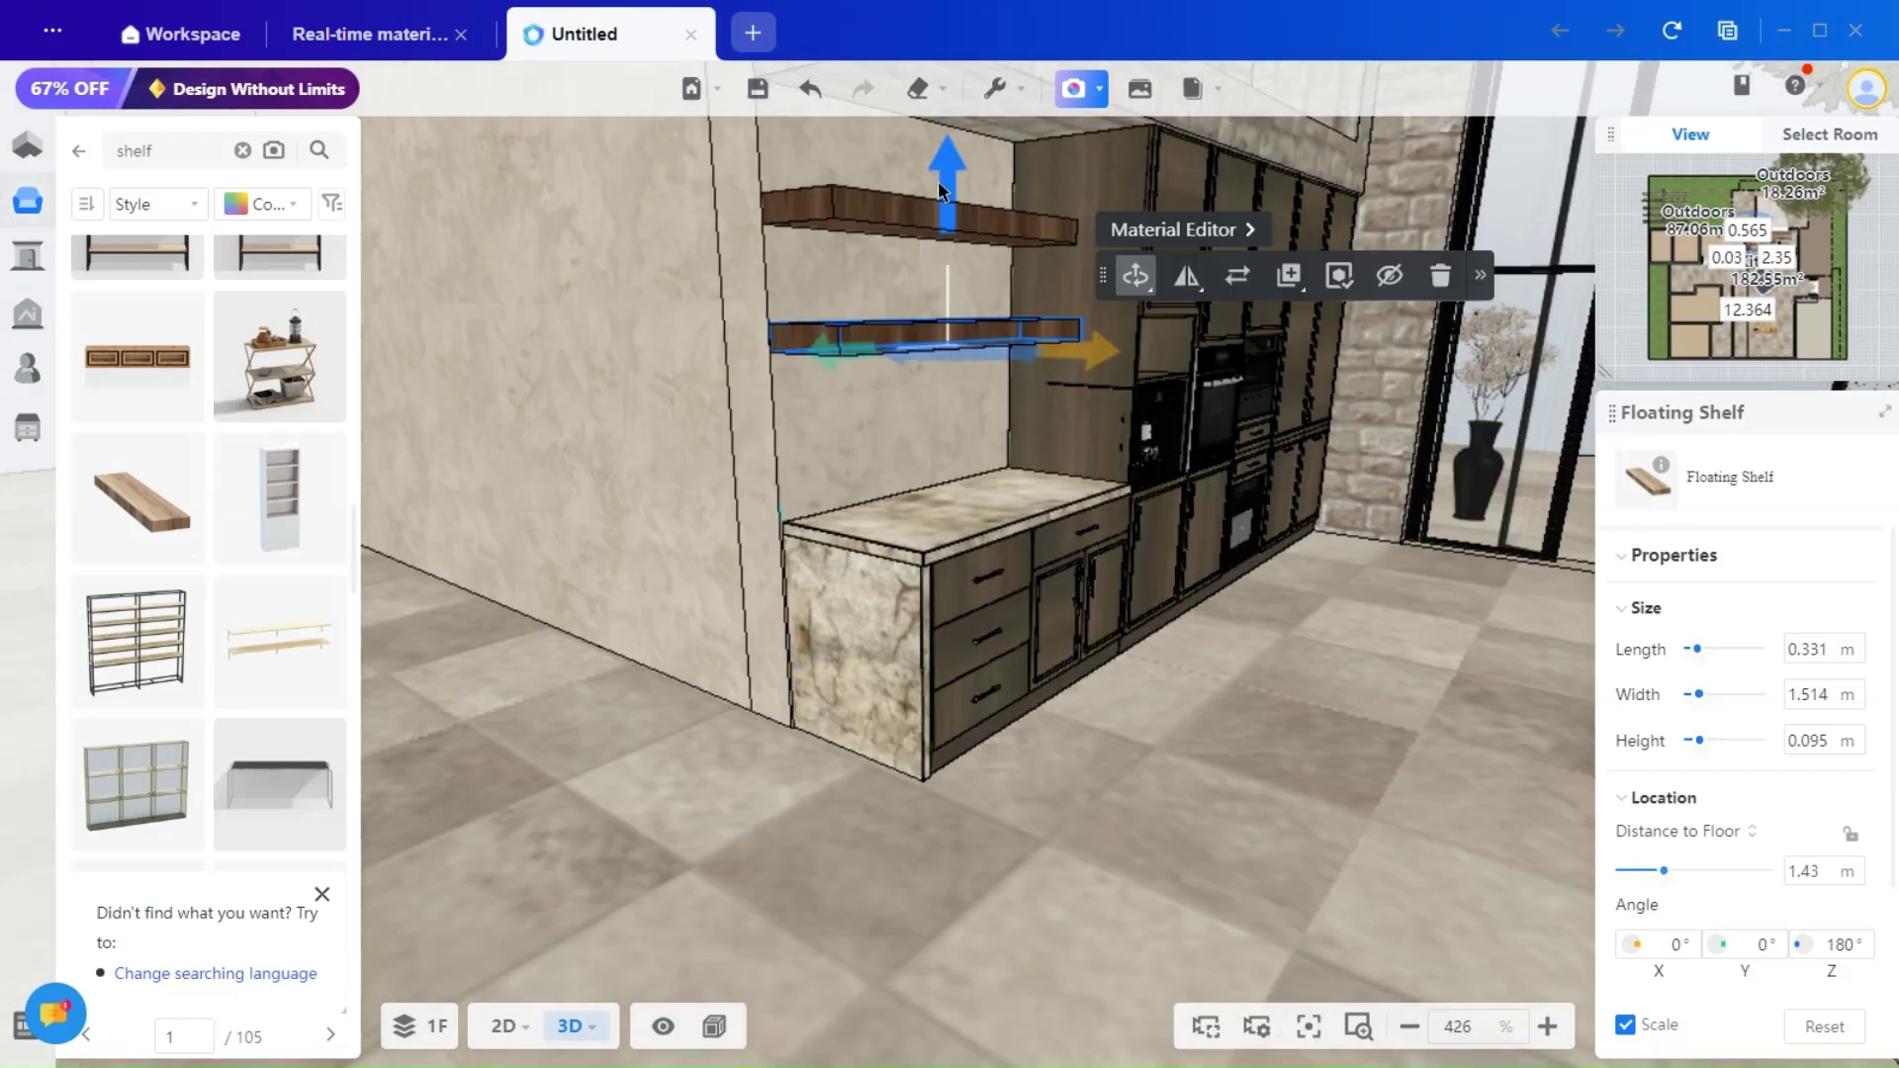
pyautogui.click(918, 213)
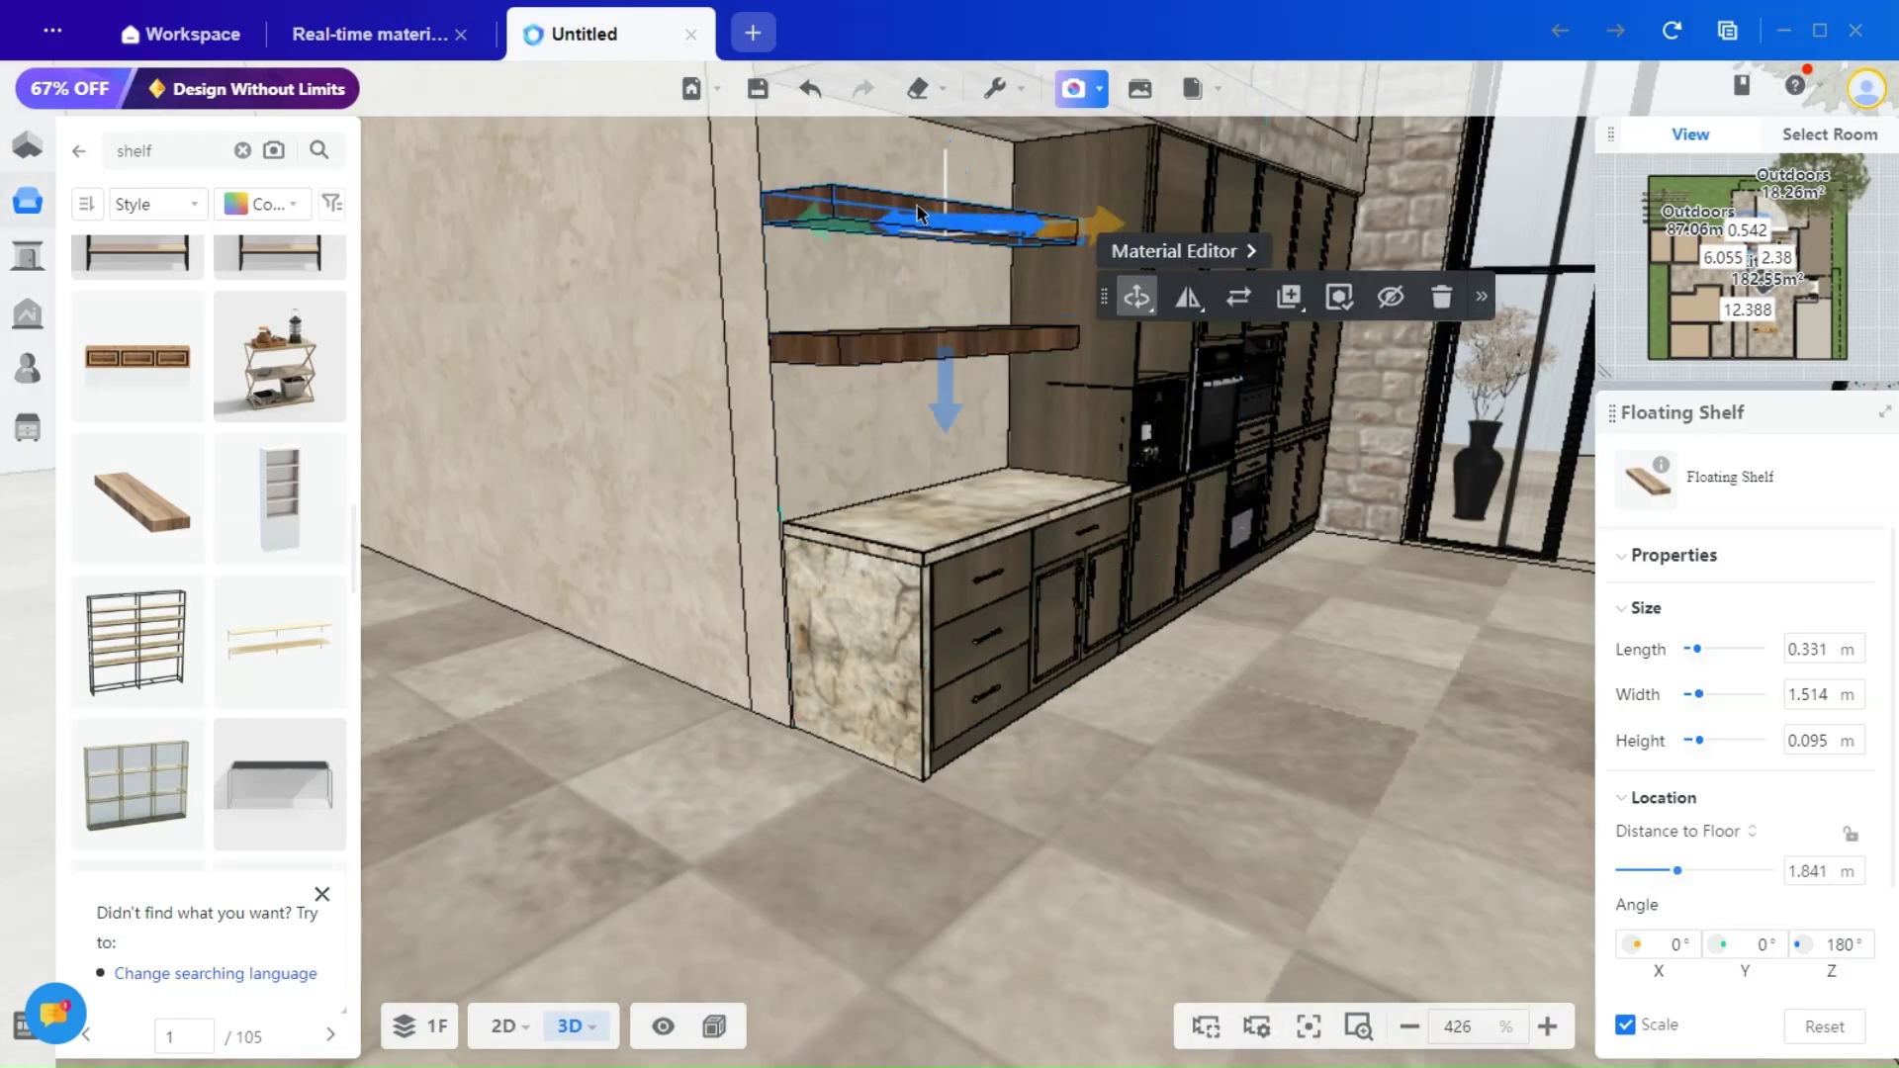
pyautogui.moveTo(946, 406); pyautogui.dragTo(946, 421)
pyautogui.click(1314, 857)
pyautogui.scroll(-3, 1314, 857)
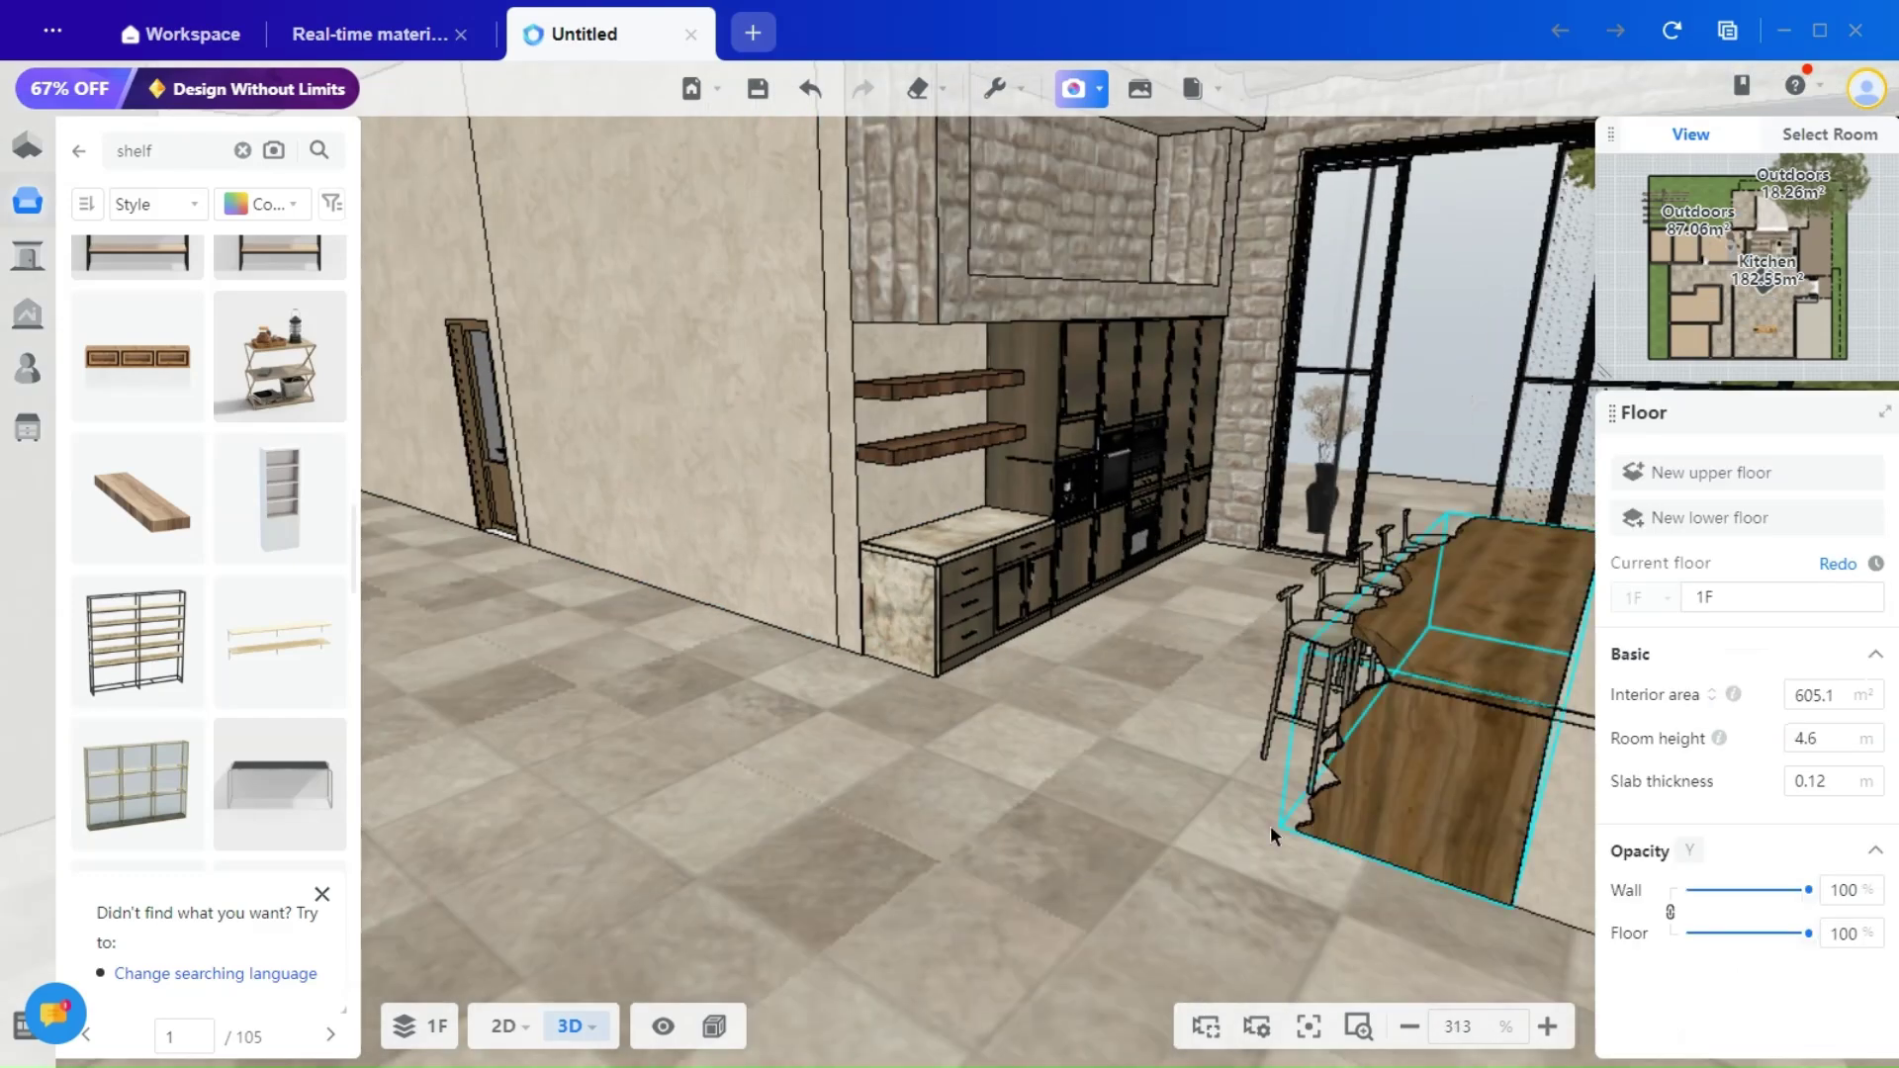
# Step: Open the stone wall containing the window above the sink counter in the Wall Editor
pyautogui.moveTo(1270, 825); pyautogui.dragTo(983, 847)
pyautogui.click(821, 539)
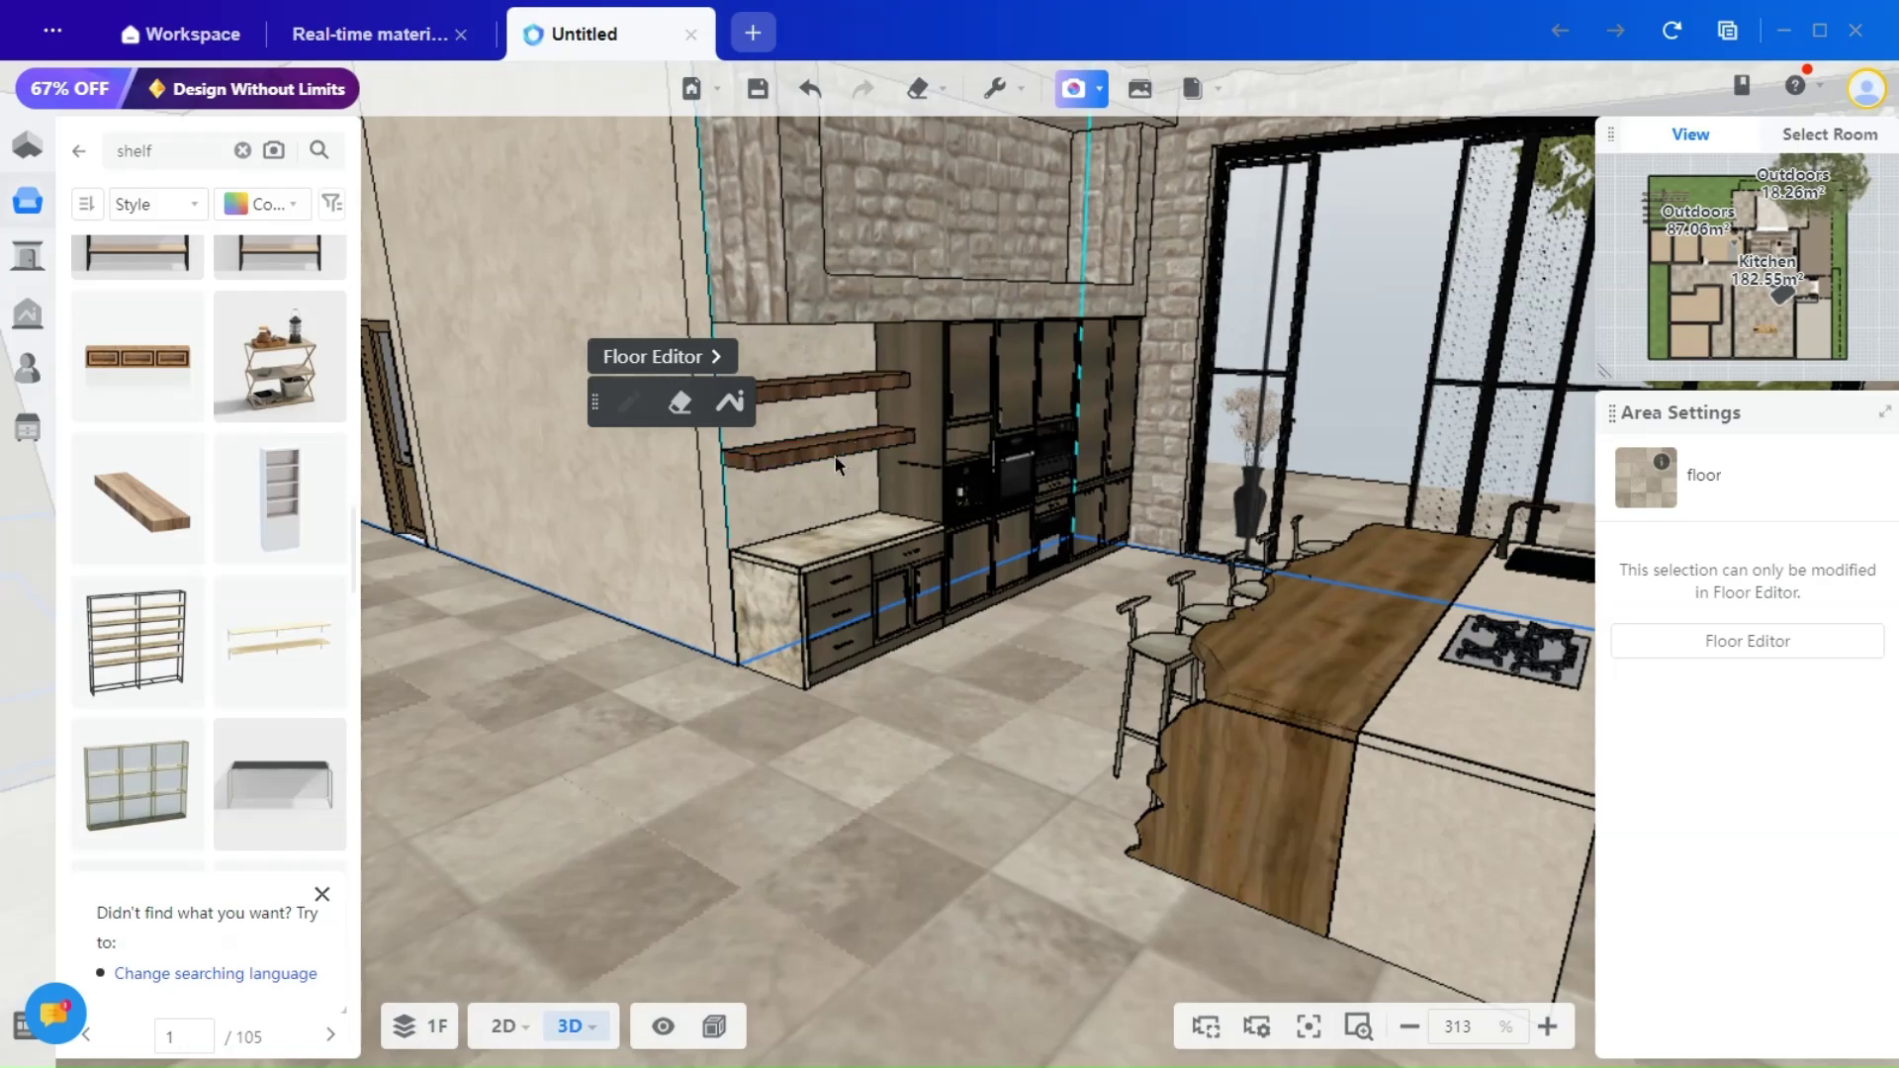
pyautogui.moveTo(974, 841); pyautogui.dragTo(324, 801)
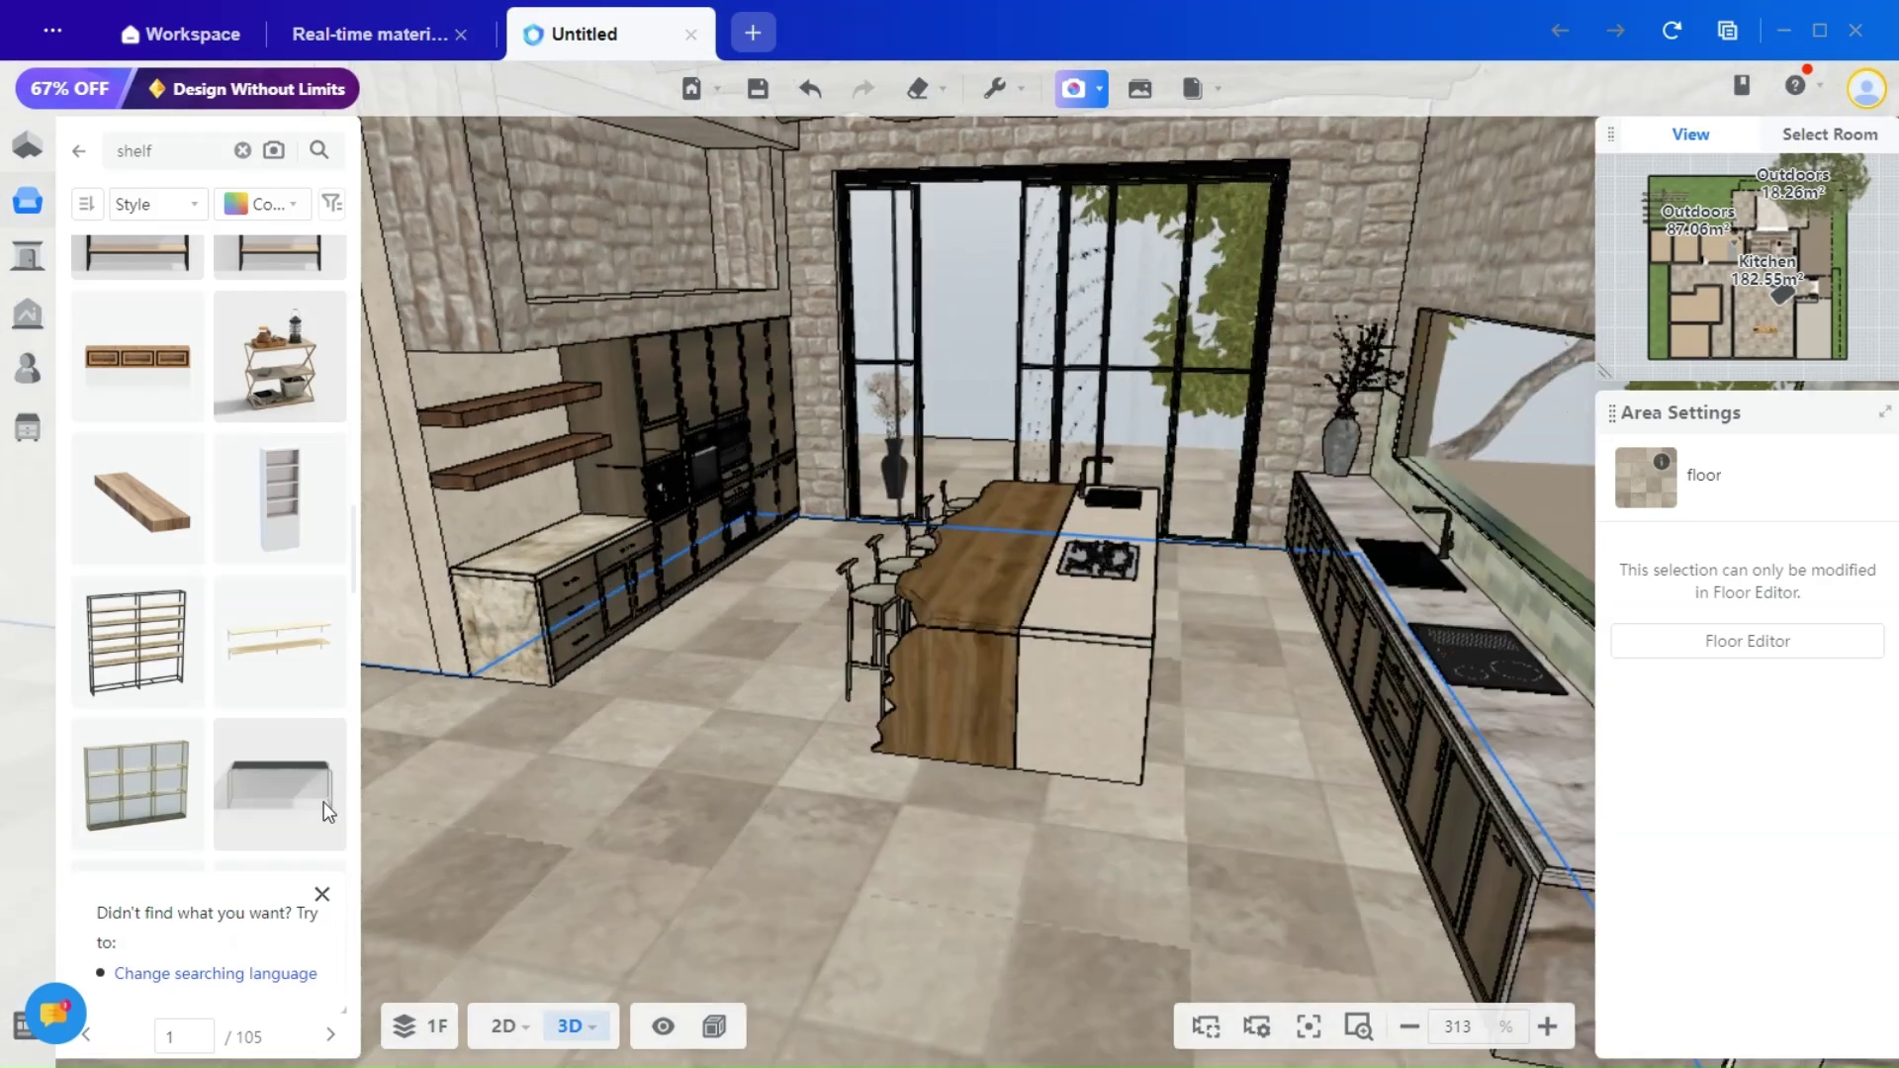
pyautogui.moveTo(1009, 875); pyautogui.dragTo(1153, 895)
pyautogui.click(1183, 574)
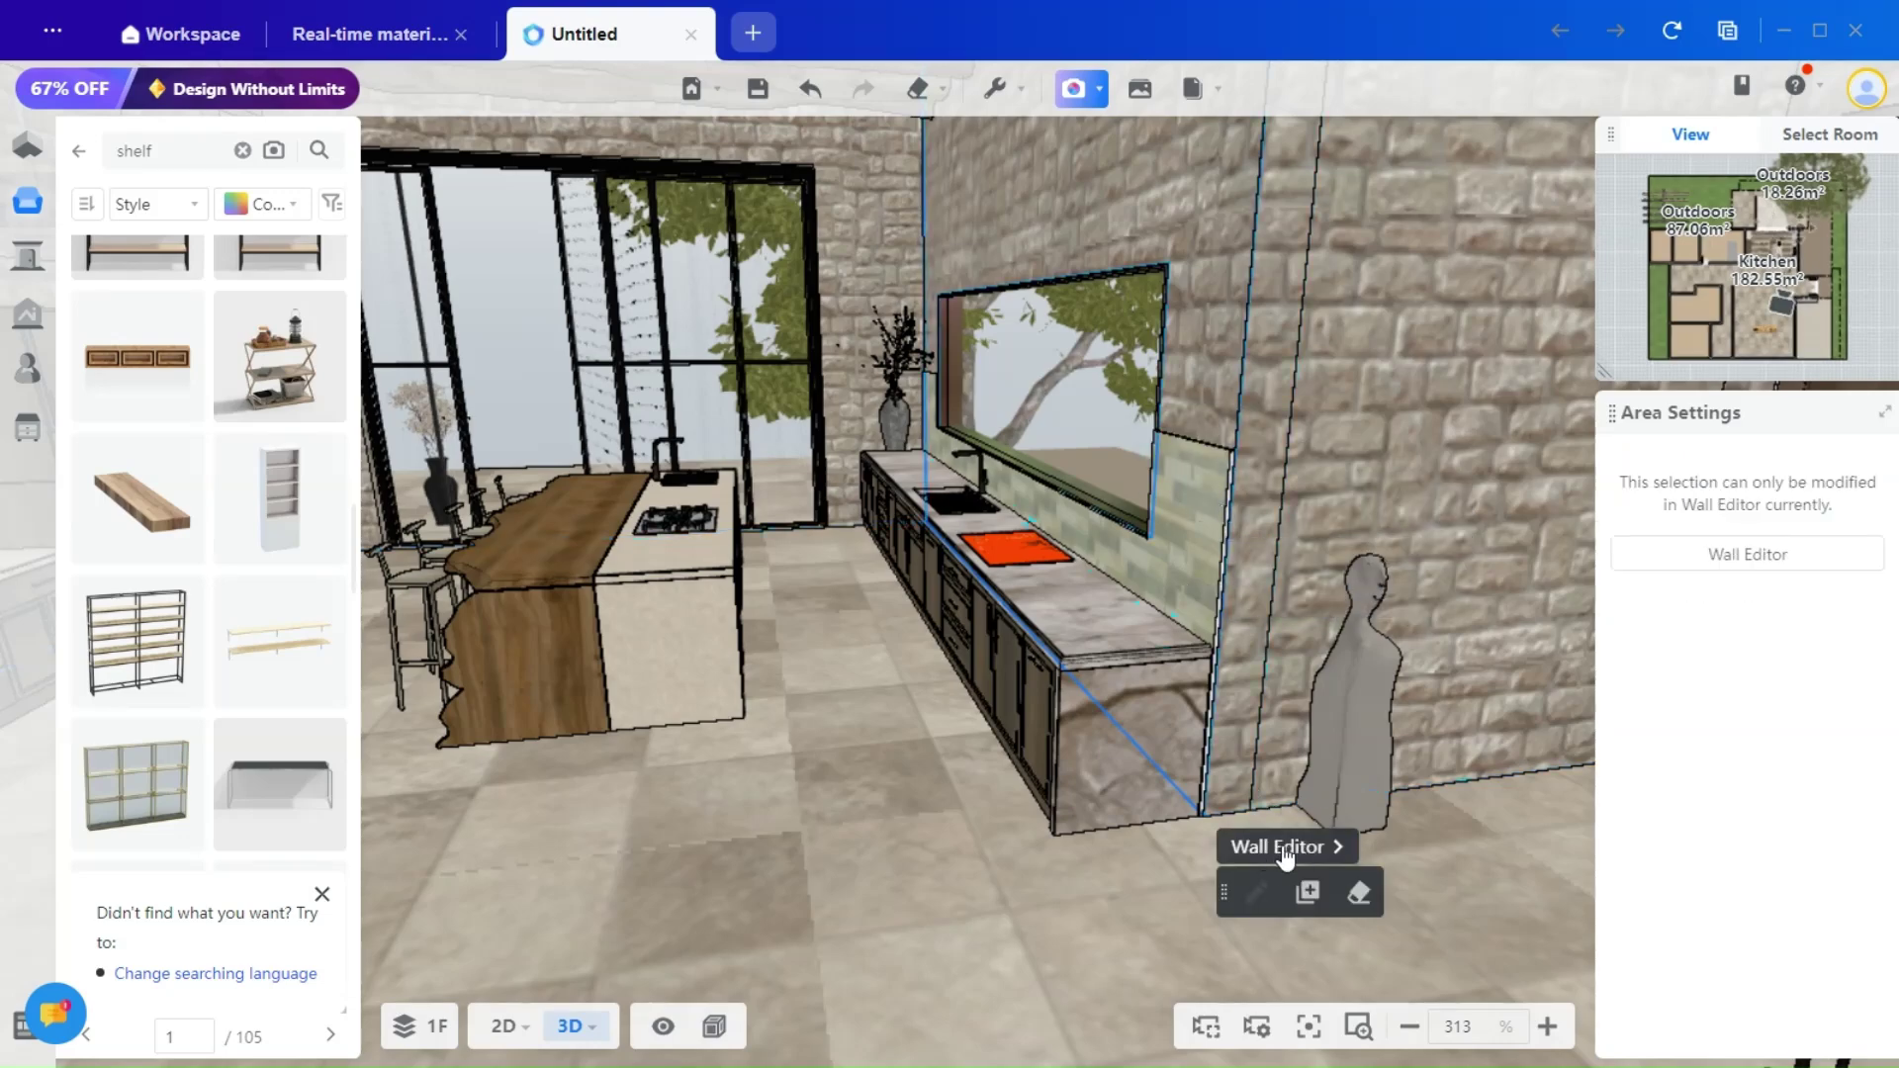
pyautogui.doubleClick(1191, 531)
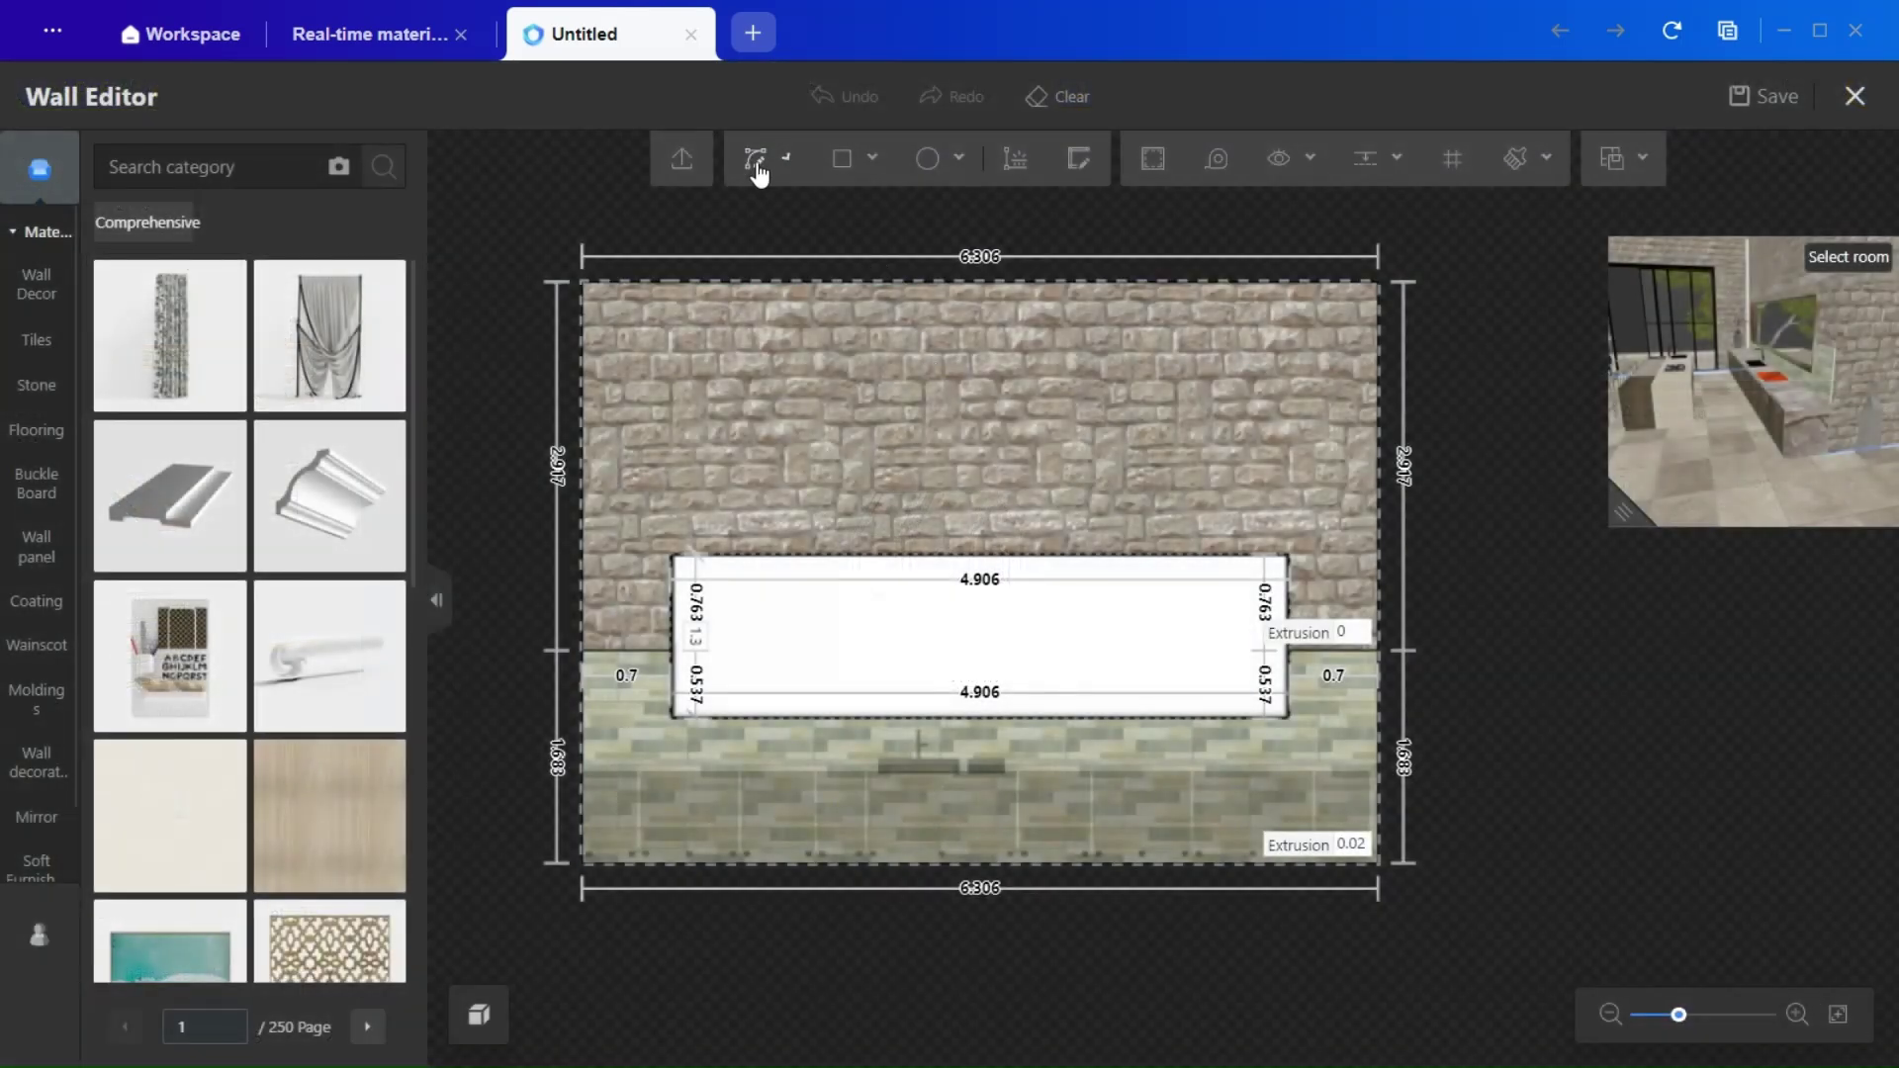
# Step: Draw a slightly sloping dividing line about 6.31 m long across the full width of the stone area above the window
pyautogui.click(757, 164)
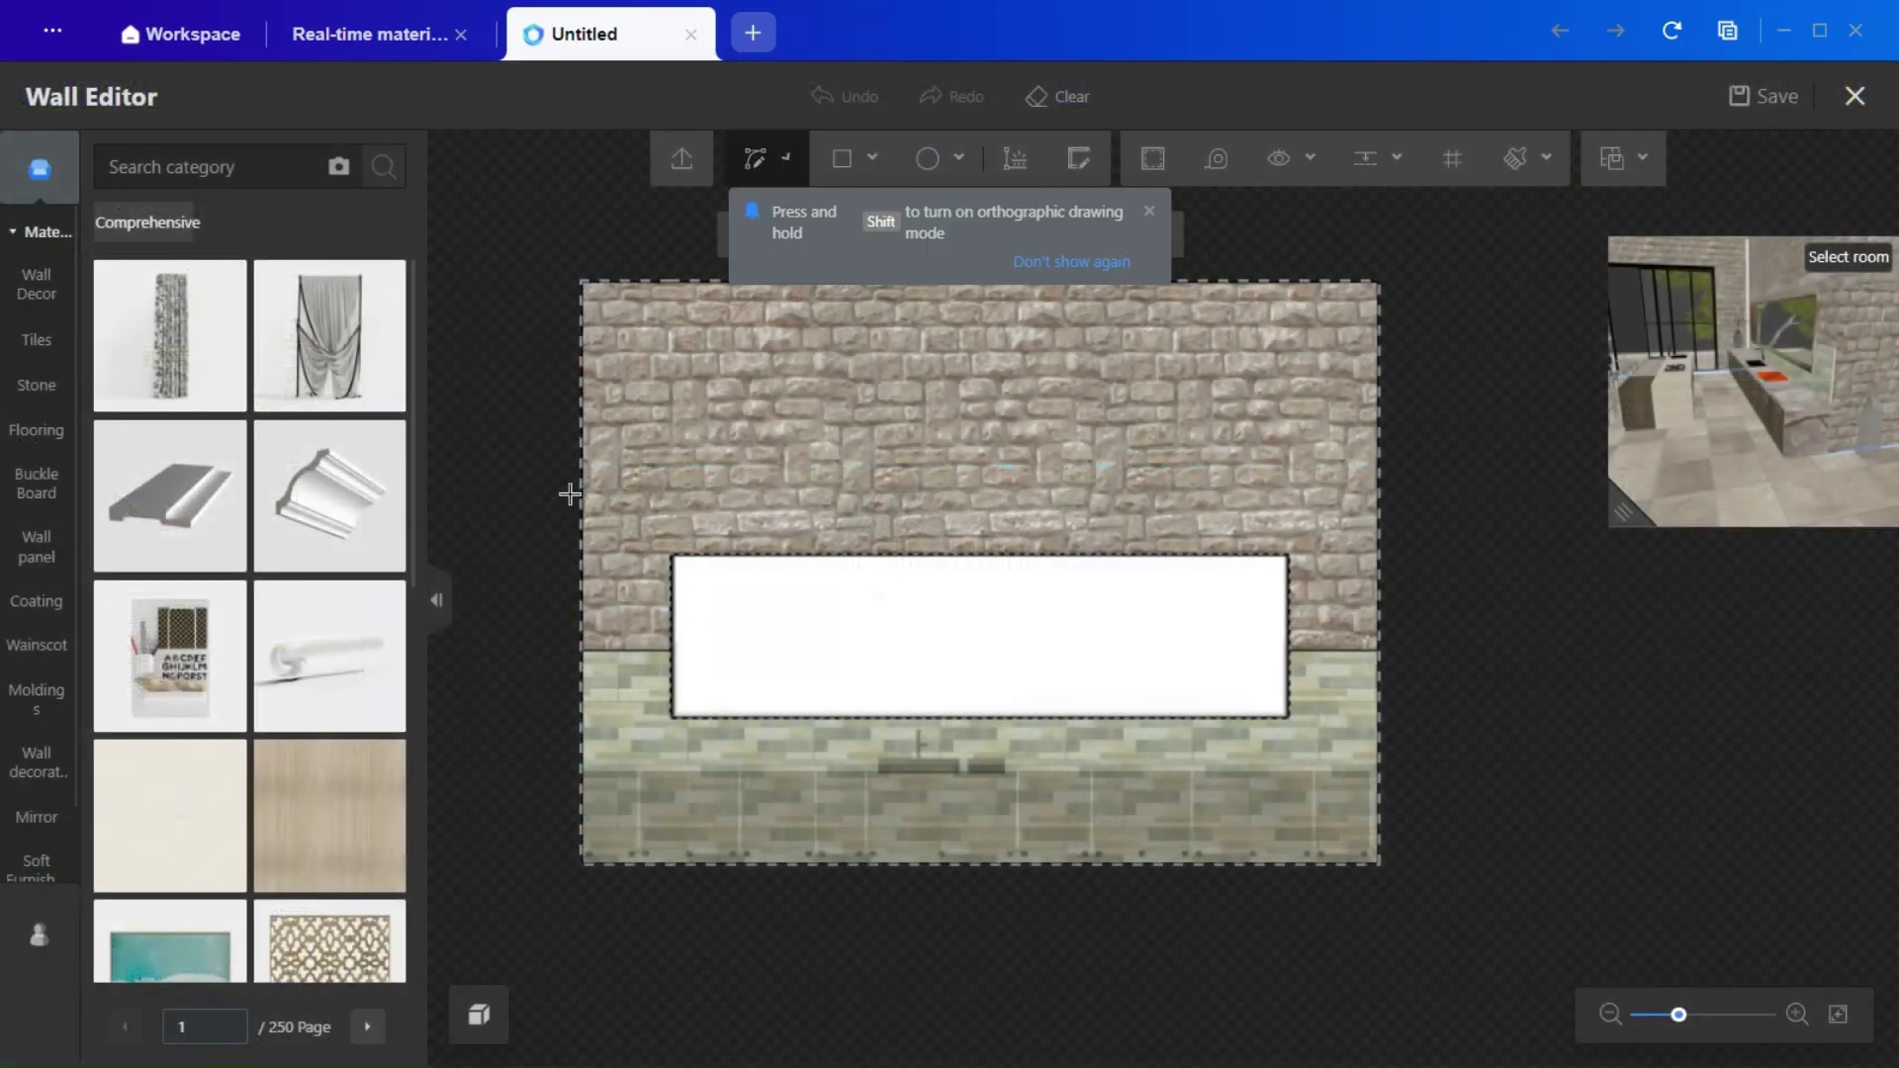
pyautogui.click(585, 452)
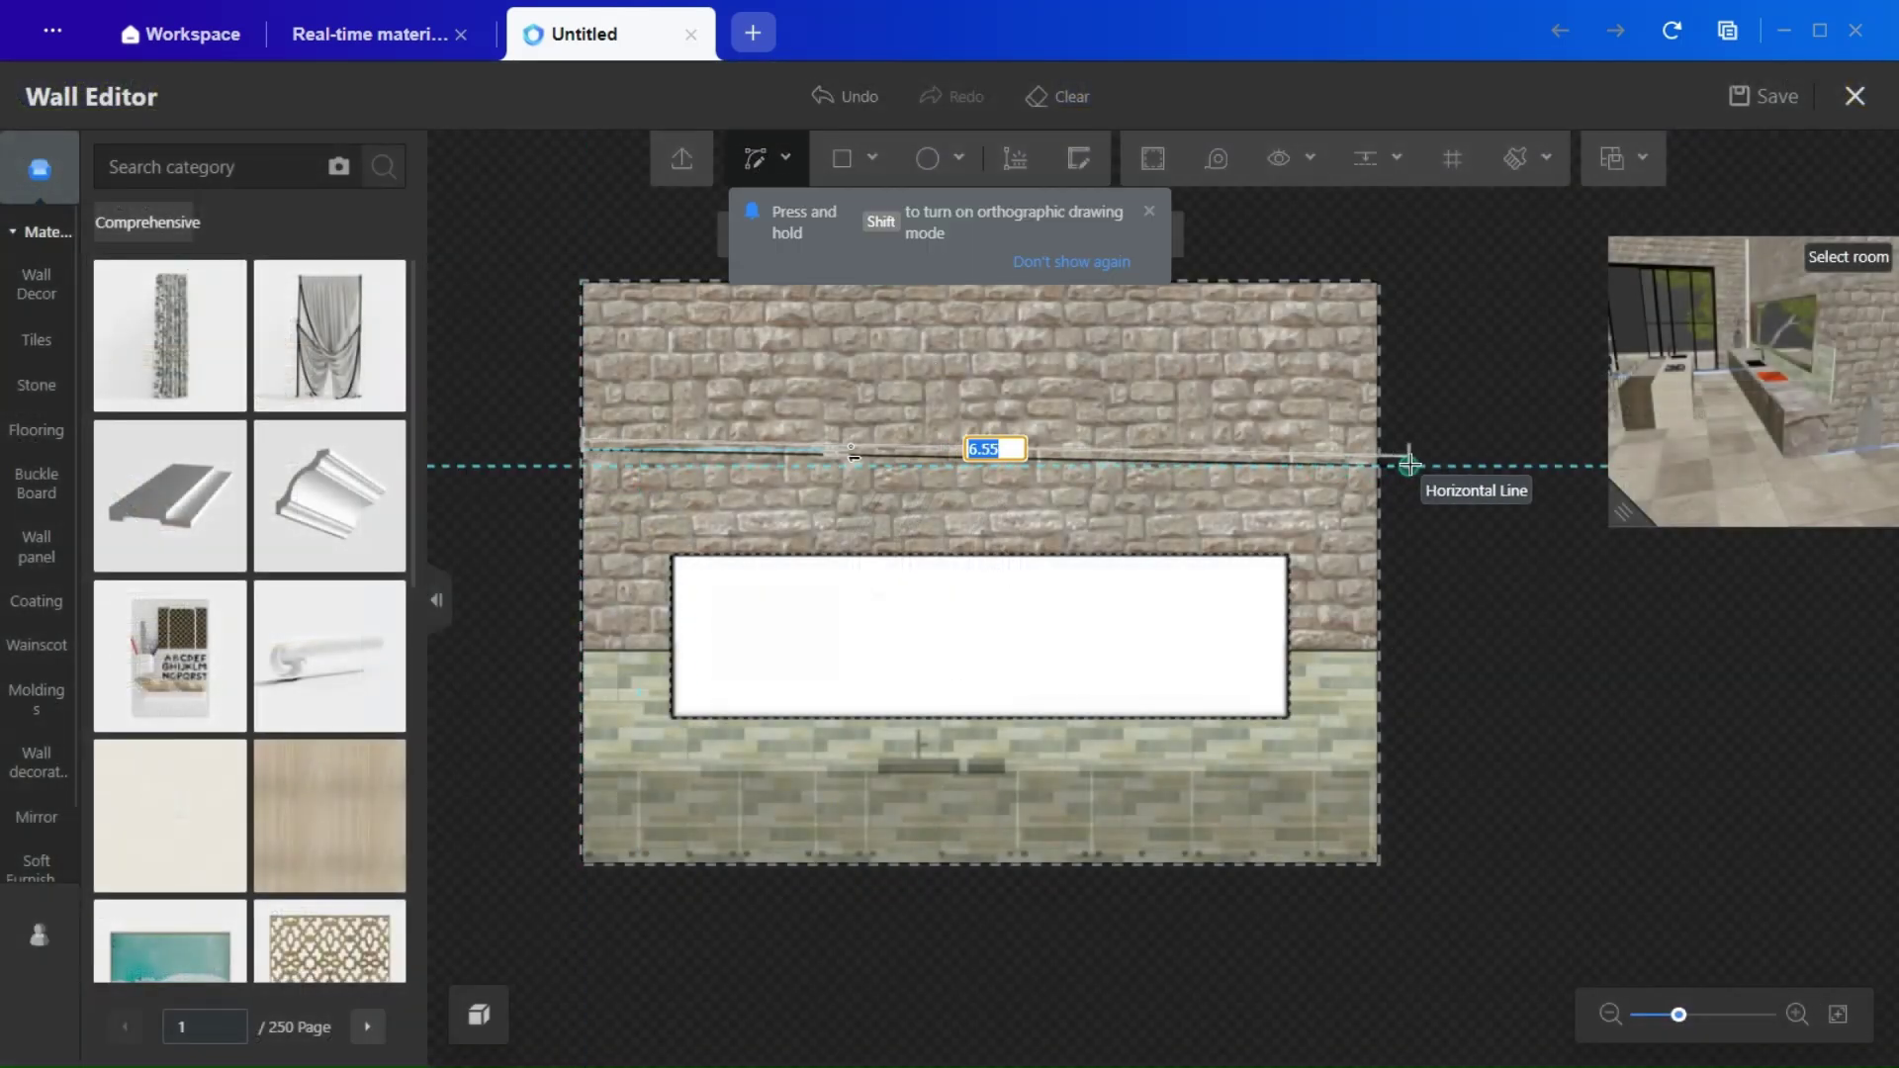
pyautogui.click(1378, 465)
pyautogui.rightClick(1401, 584)
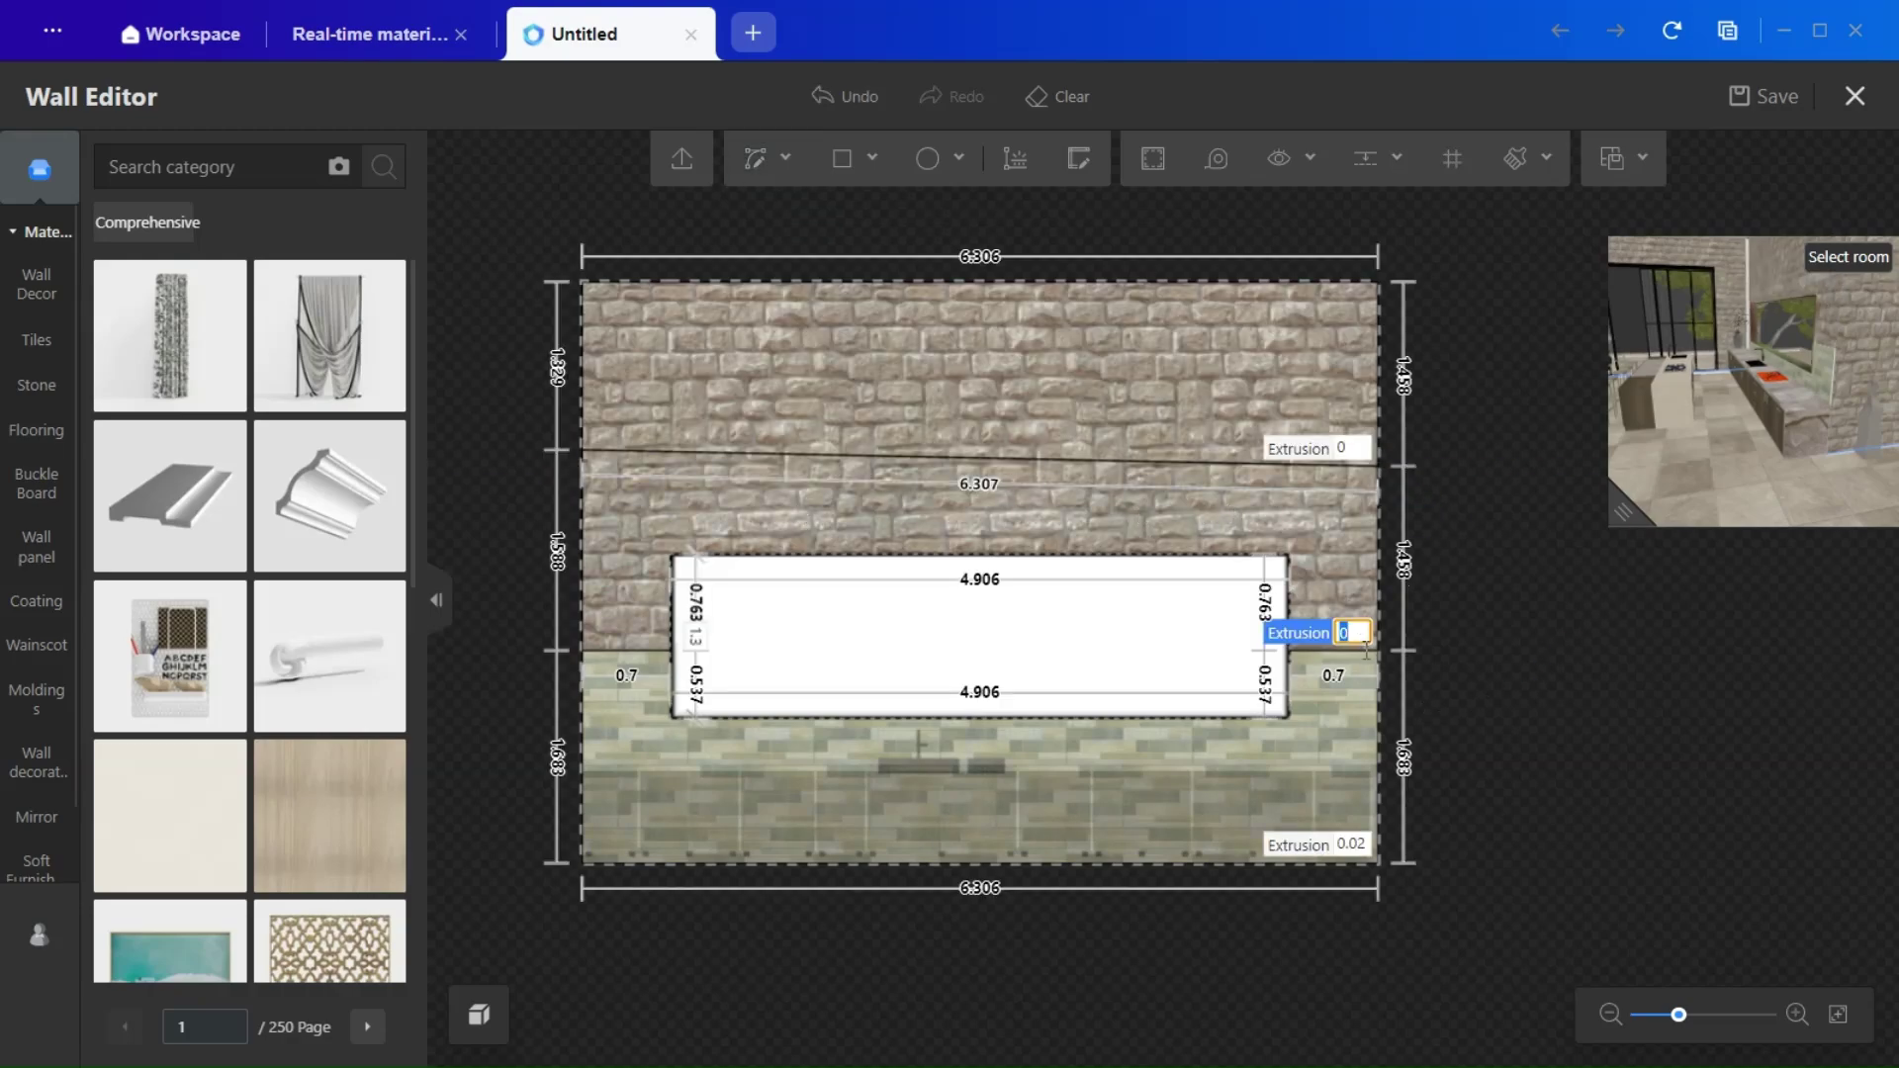
pyautogui.scroll(5, 1356, 890)
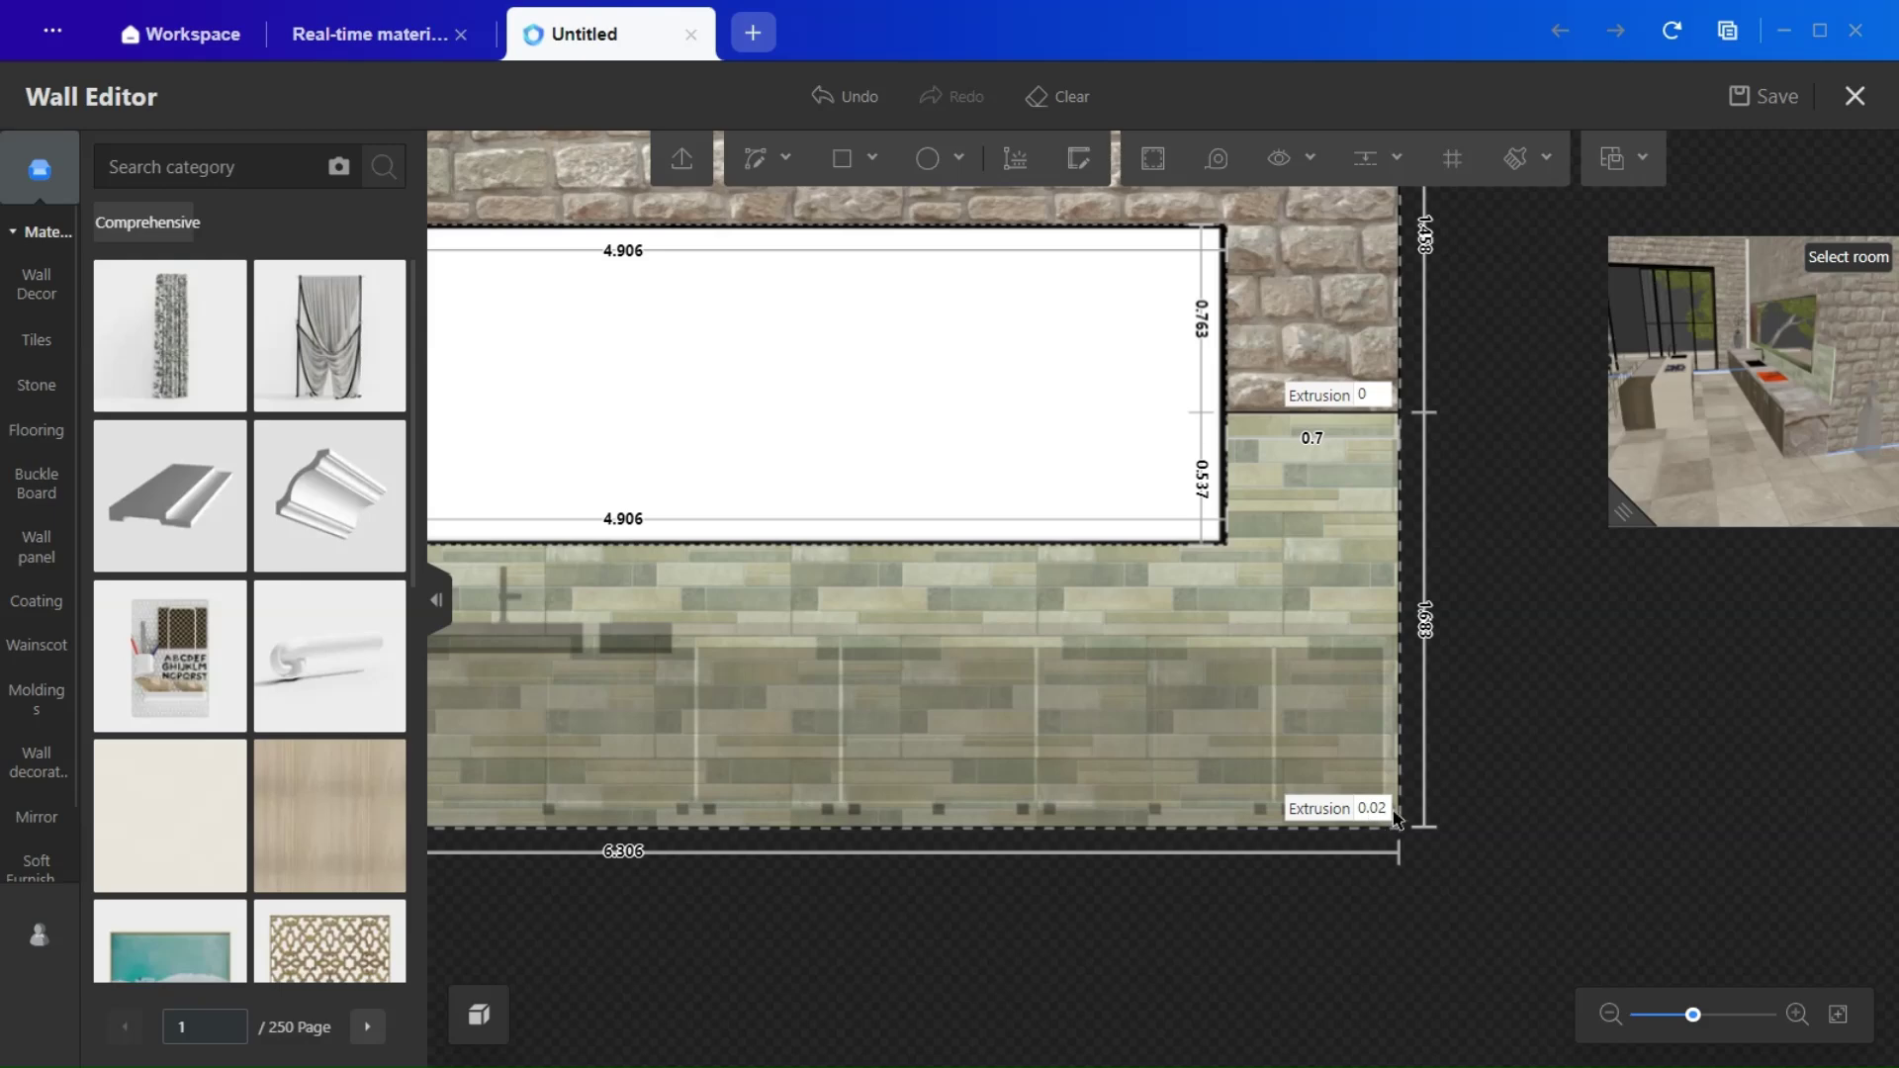
pyautogui.scroll(-3, 1381, 426)
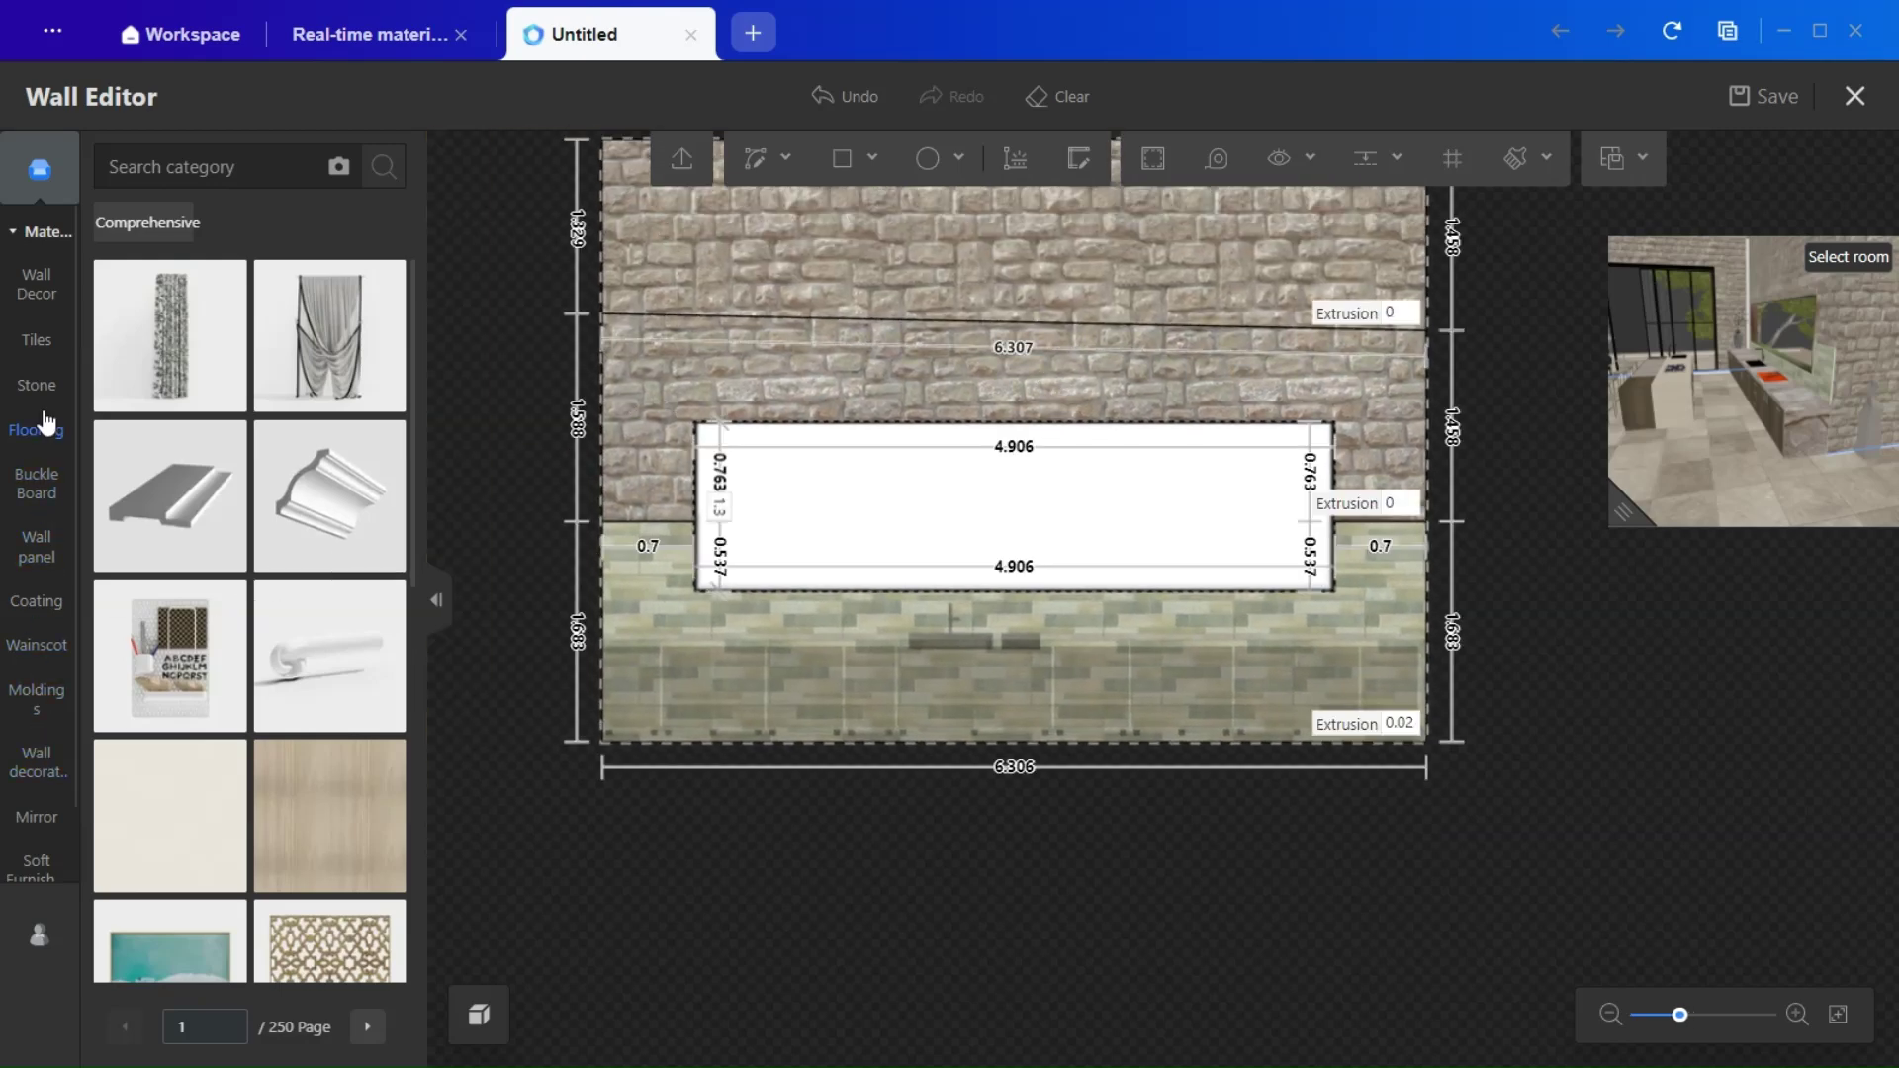
# Step: Bring up the Stone materials and select the wall area between the dividing line and the window
pyautogui.click(30, 384)
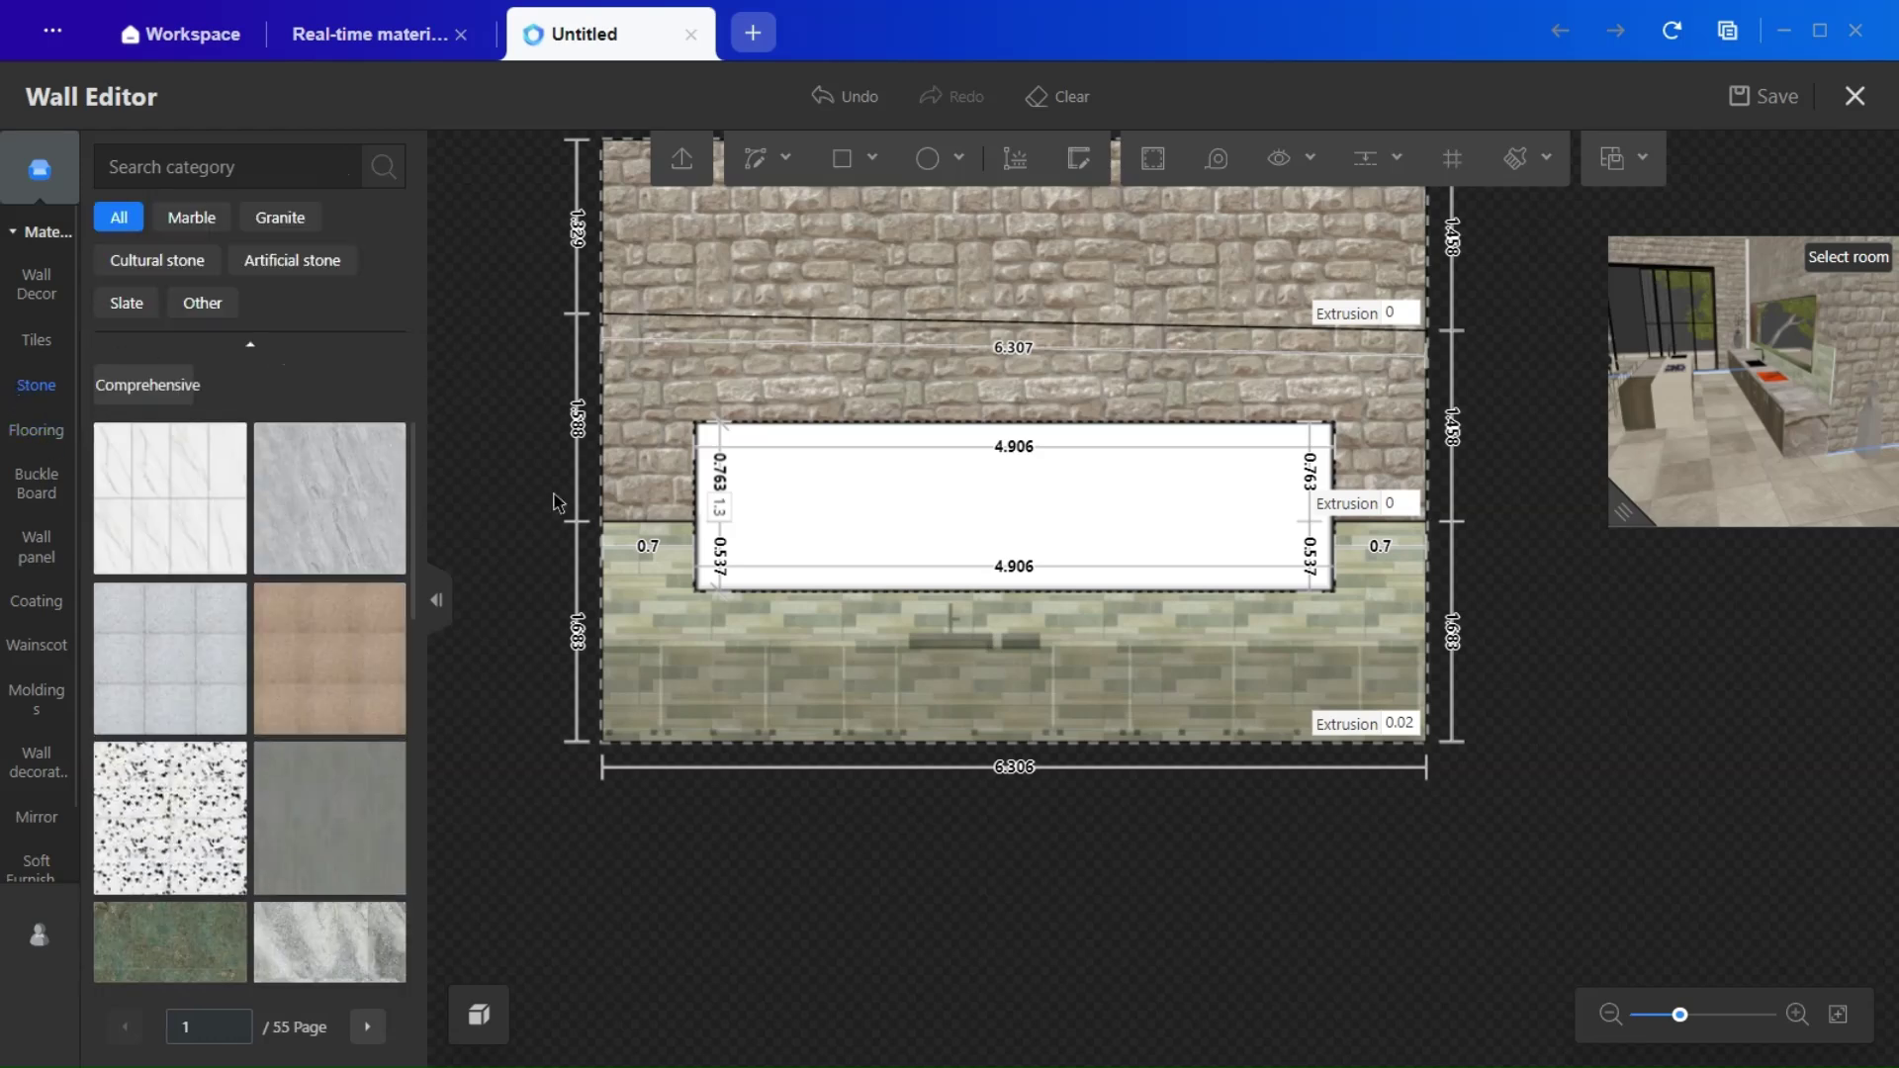
pyautogui.click(726, 374)
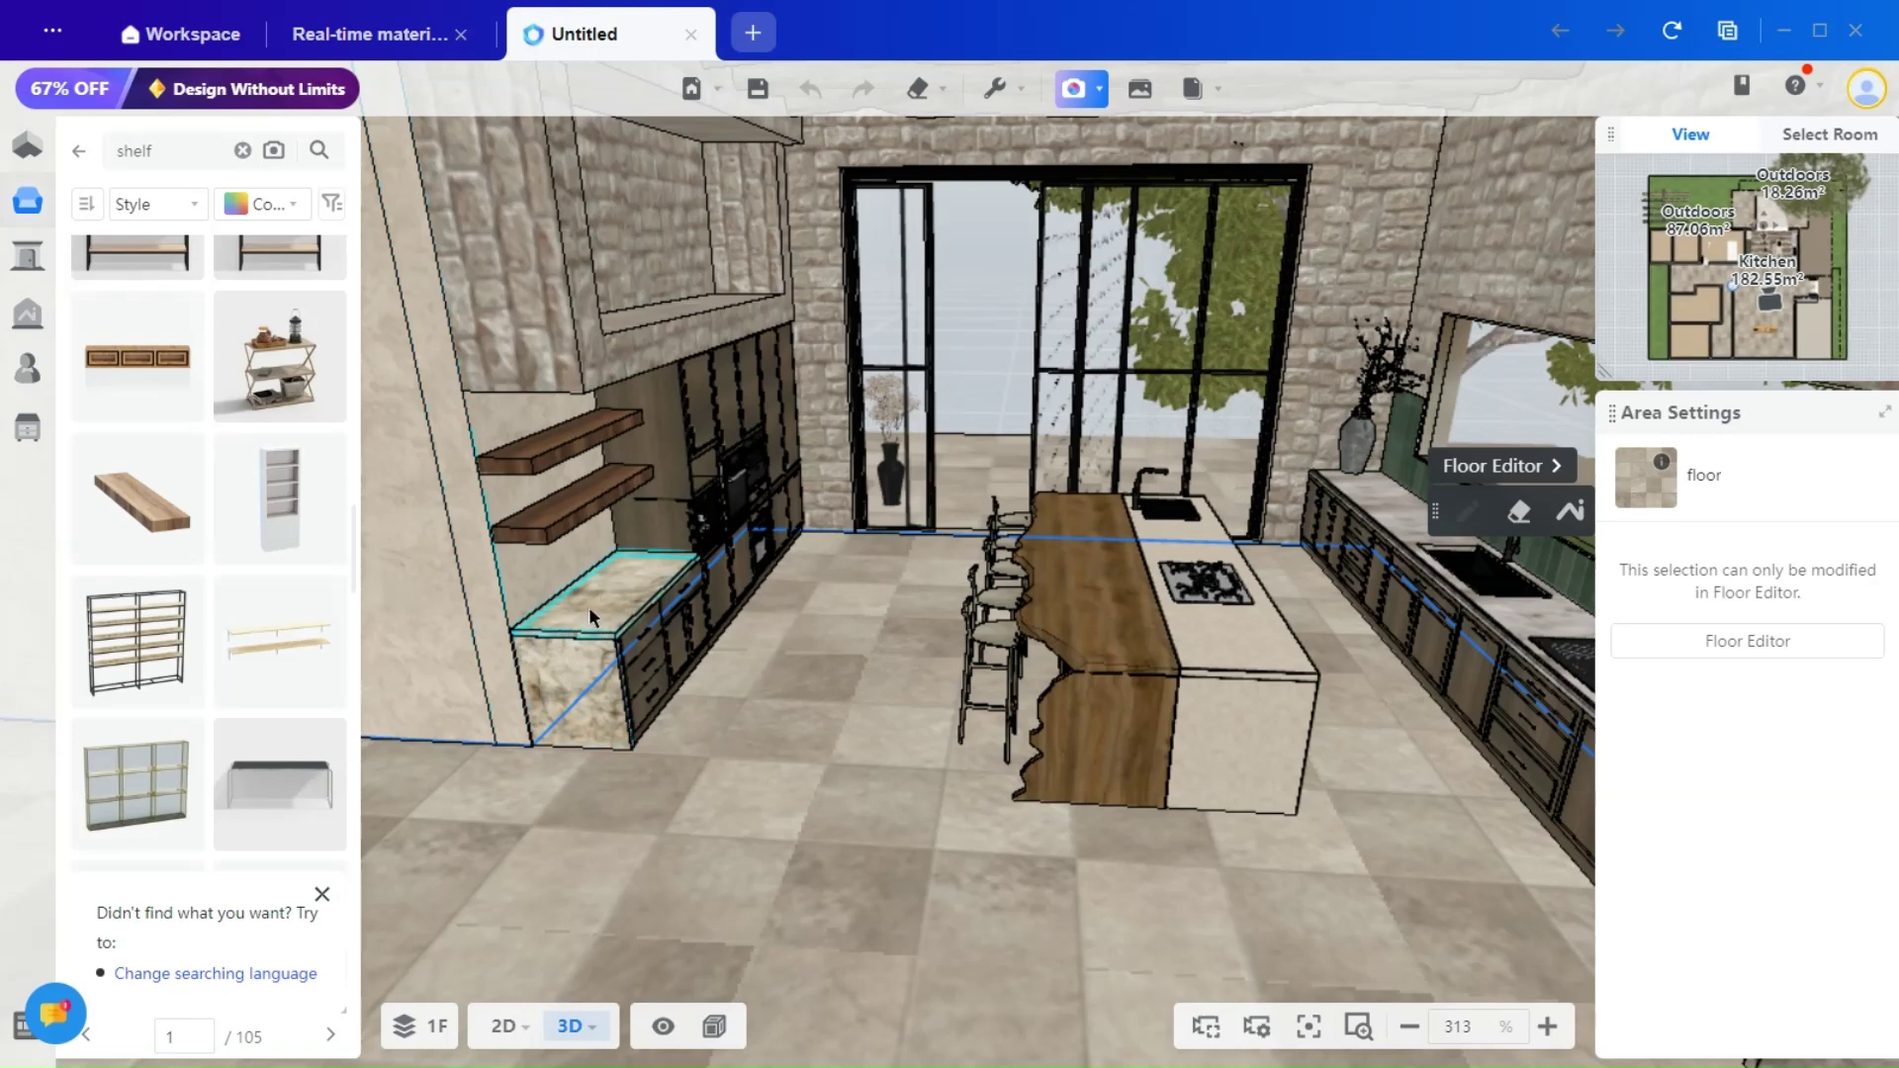
pyautogui.click(994, 91)
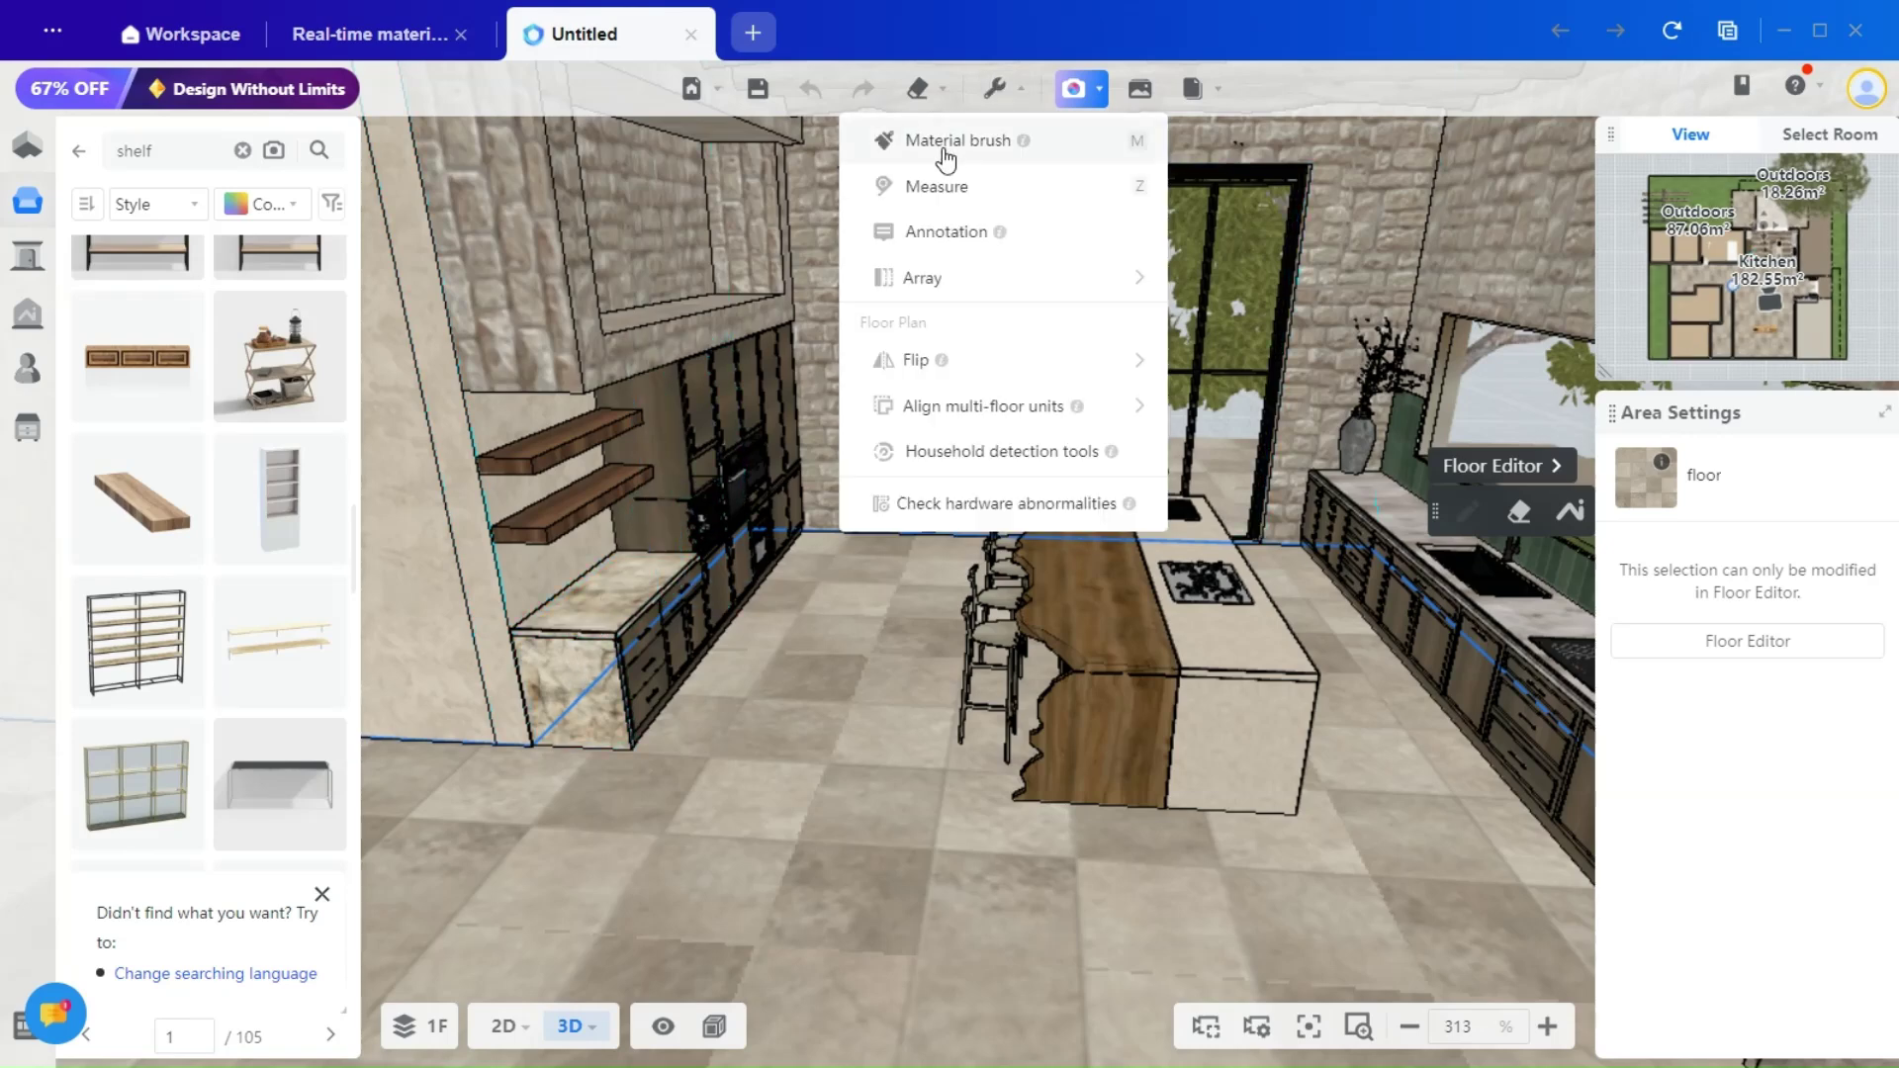
pyautogui.click(947, 149)
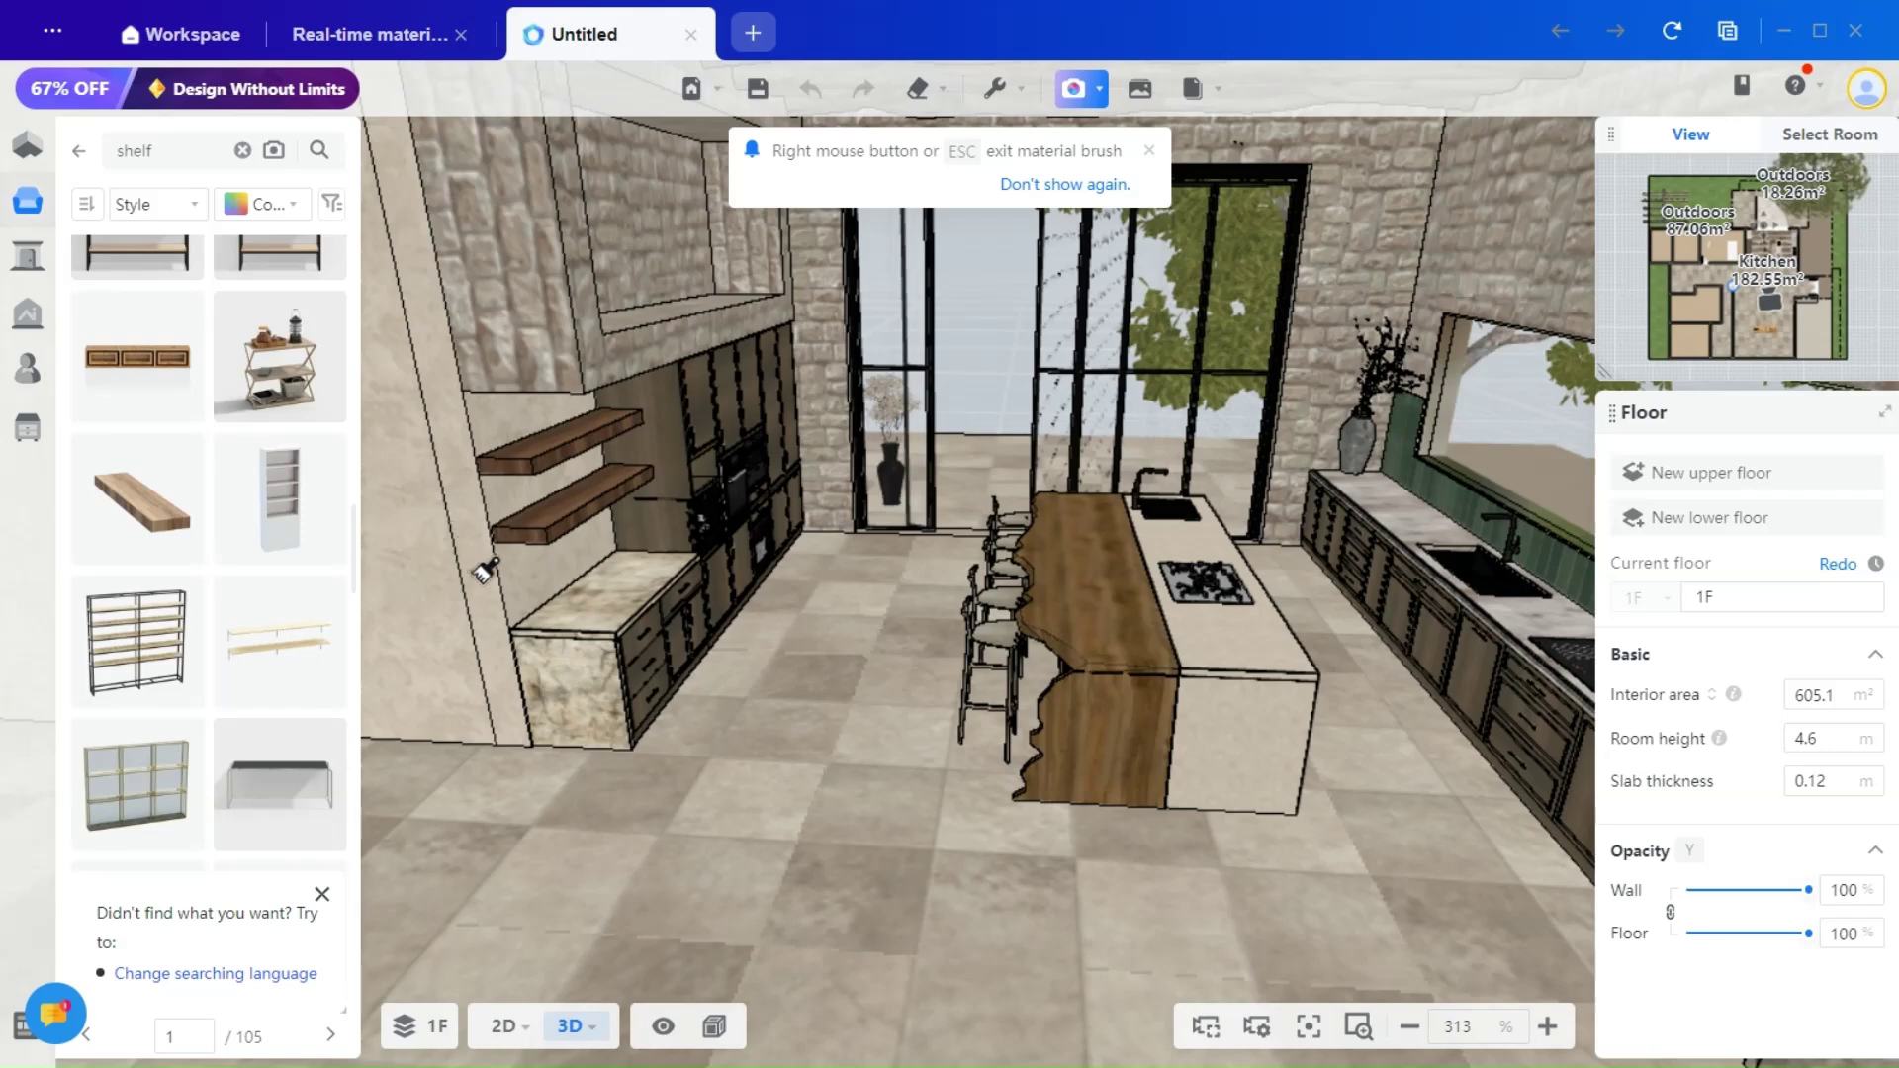
pyautogui.click(485, 571)
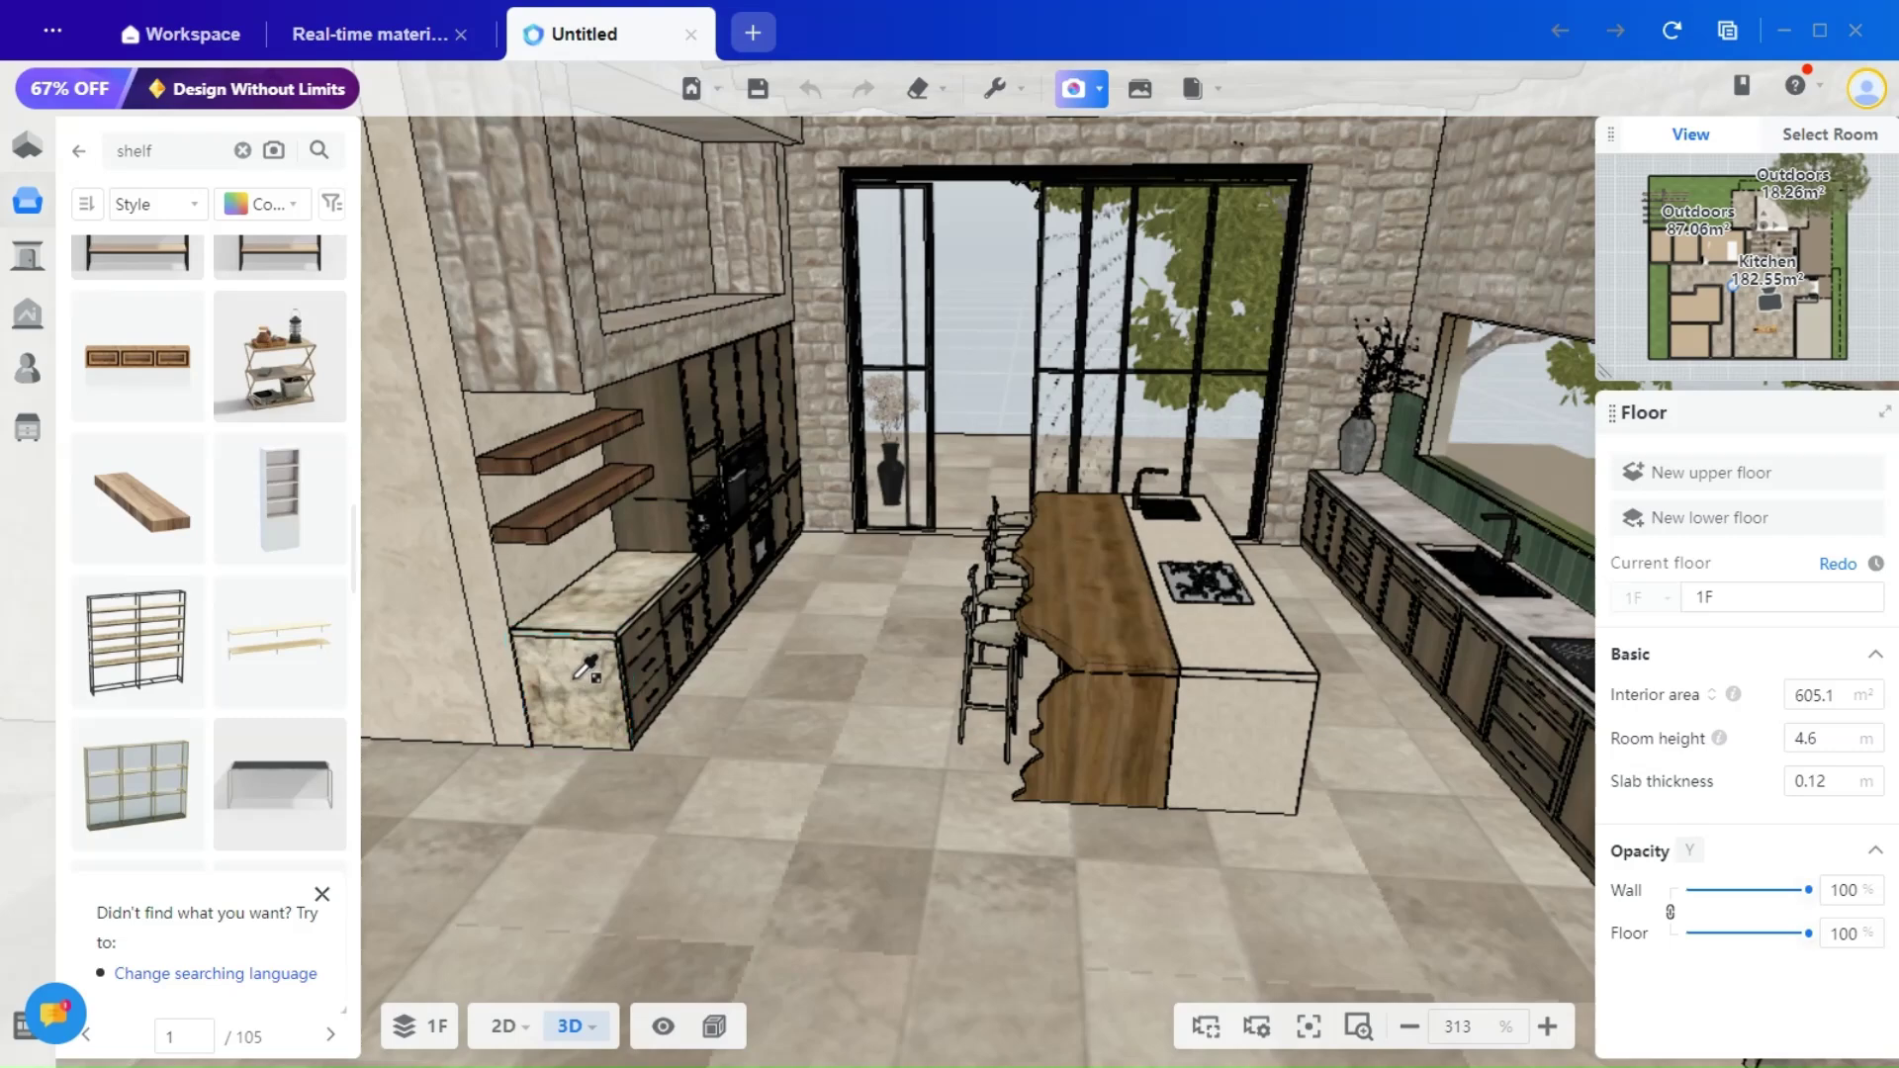
pyautogui.press('Escape')
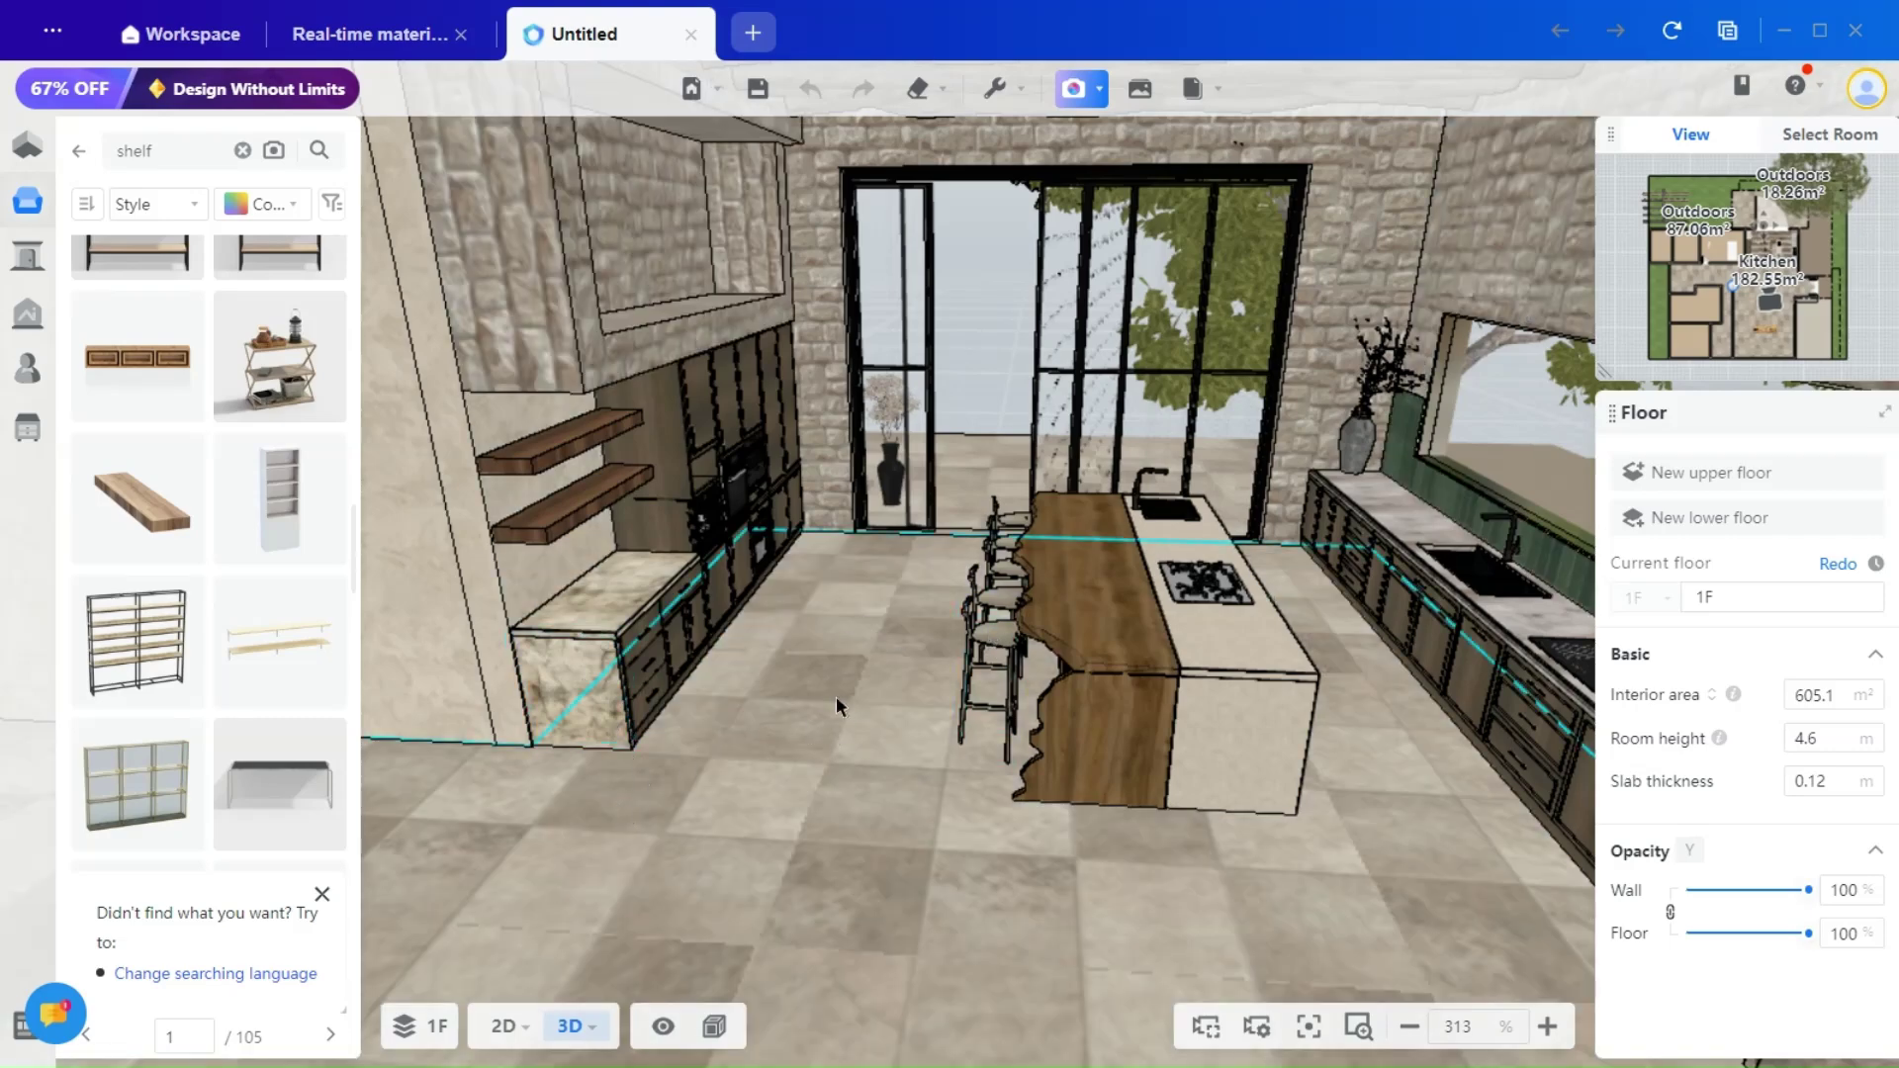
# Step: Place the favorited Greenery model, a branch vase sized 1.059 × 0.784 × 1.353 m, on the kitchen island
pyautogui.moveTo(779, 770)
pyautogui.mouseDown()
pyautogui.moveTo(825, 771)
pyautogui.moveTo(799, 770)
pyautogui.mouseUp()
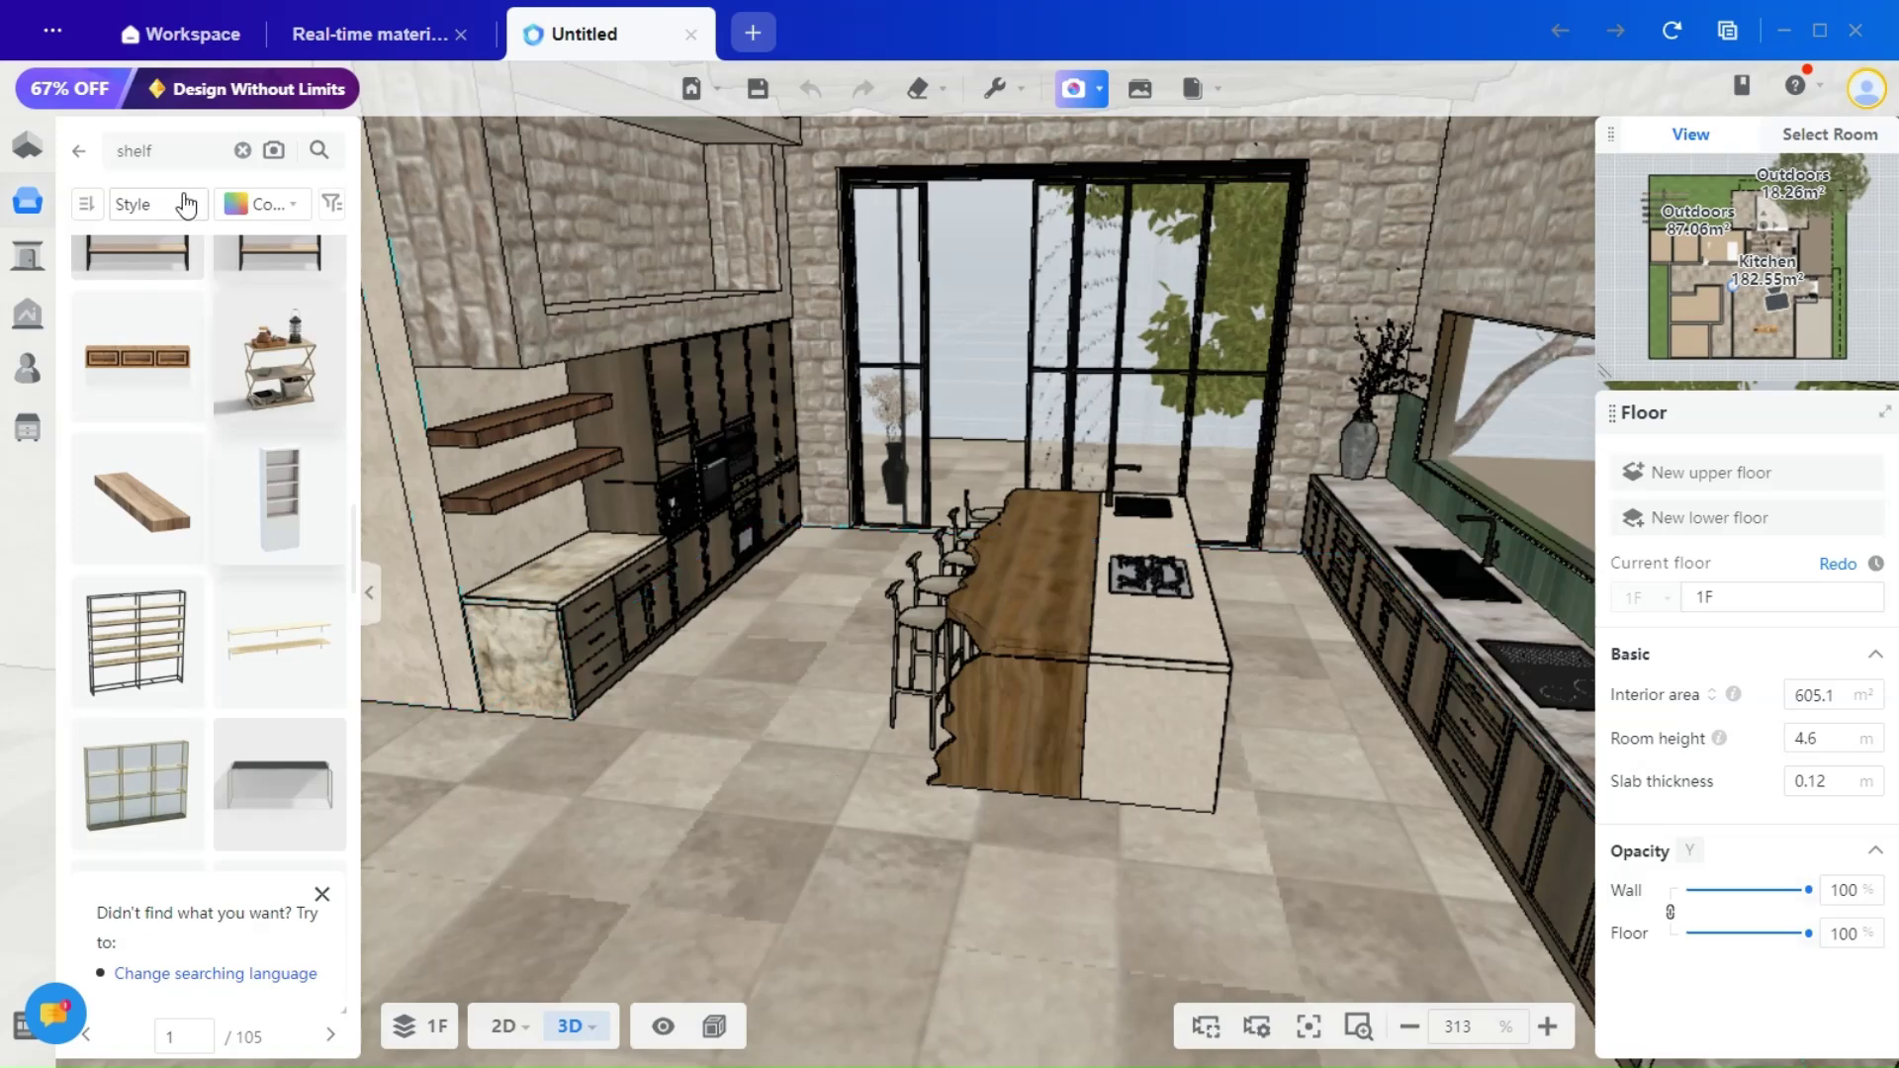
pyautogui.click(79, 152)
pyautogui.click(26, 369)
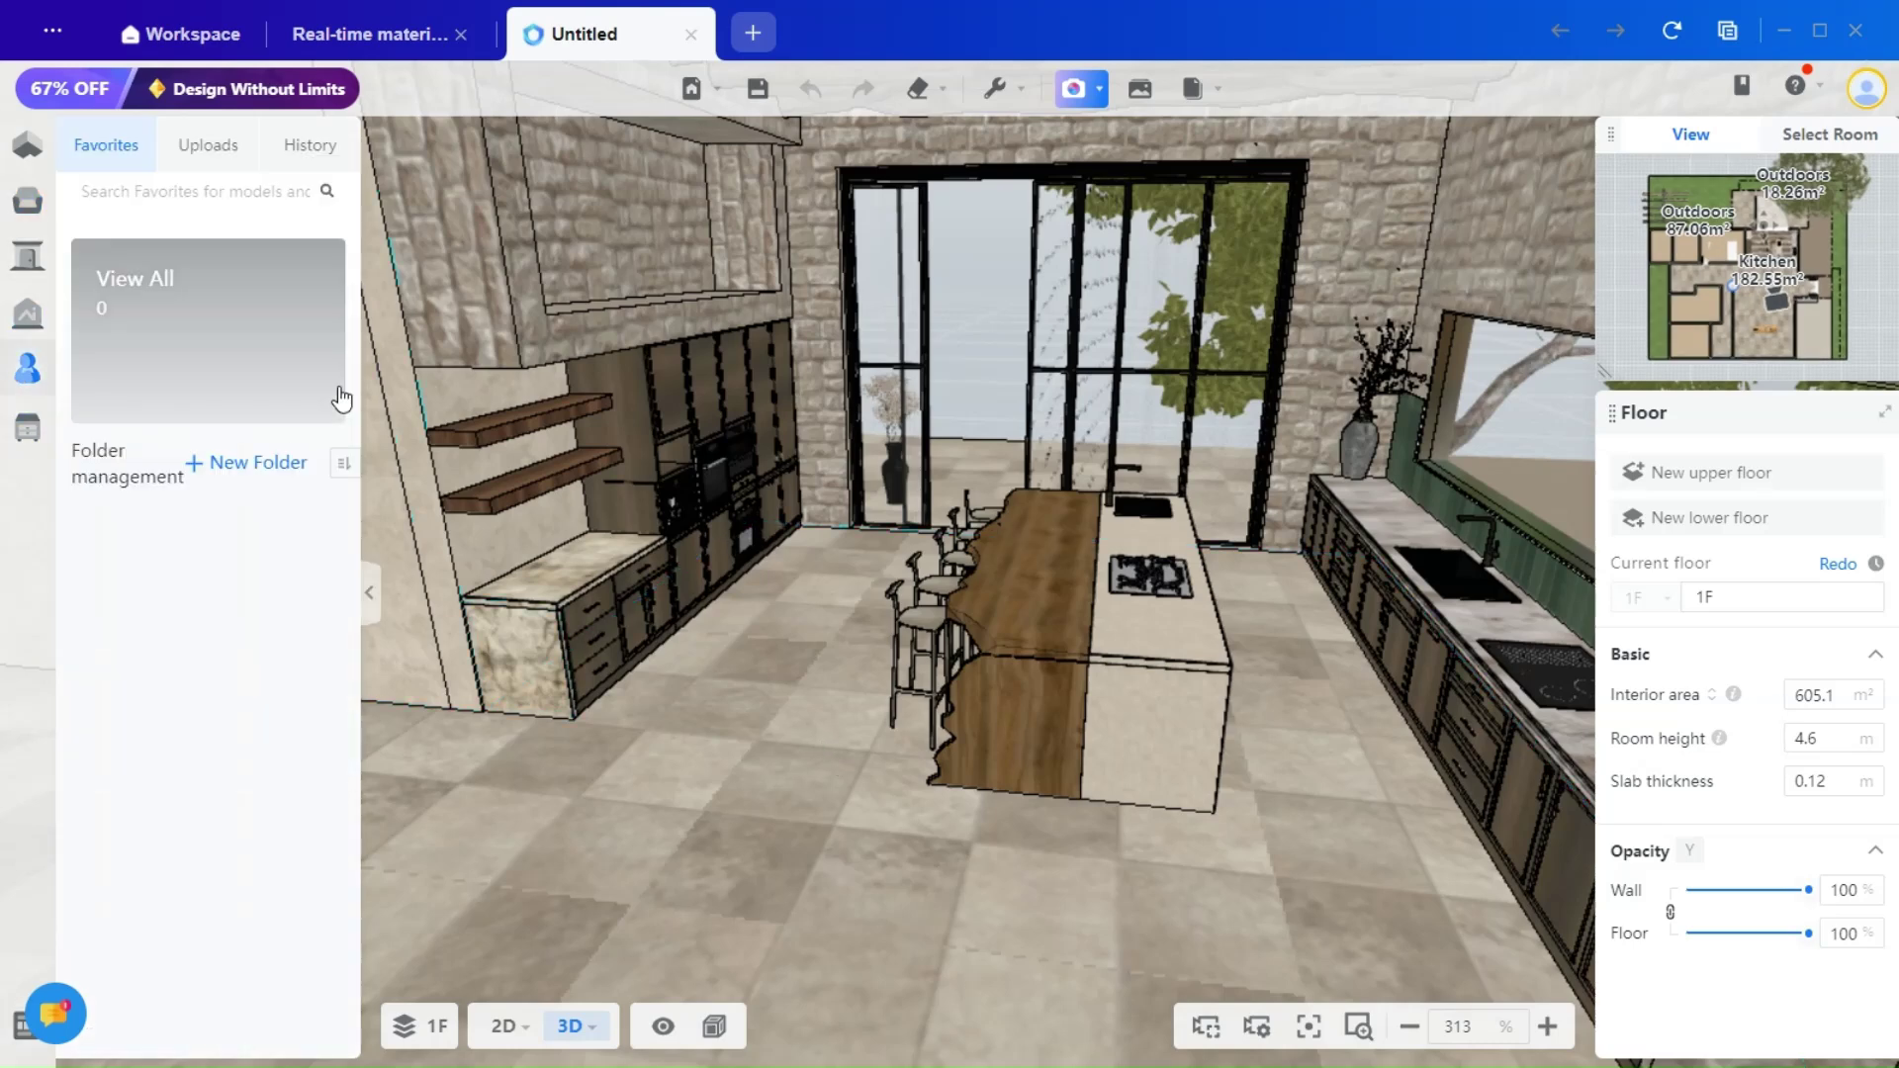
pyautogui.click(239, 341)
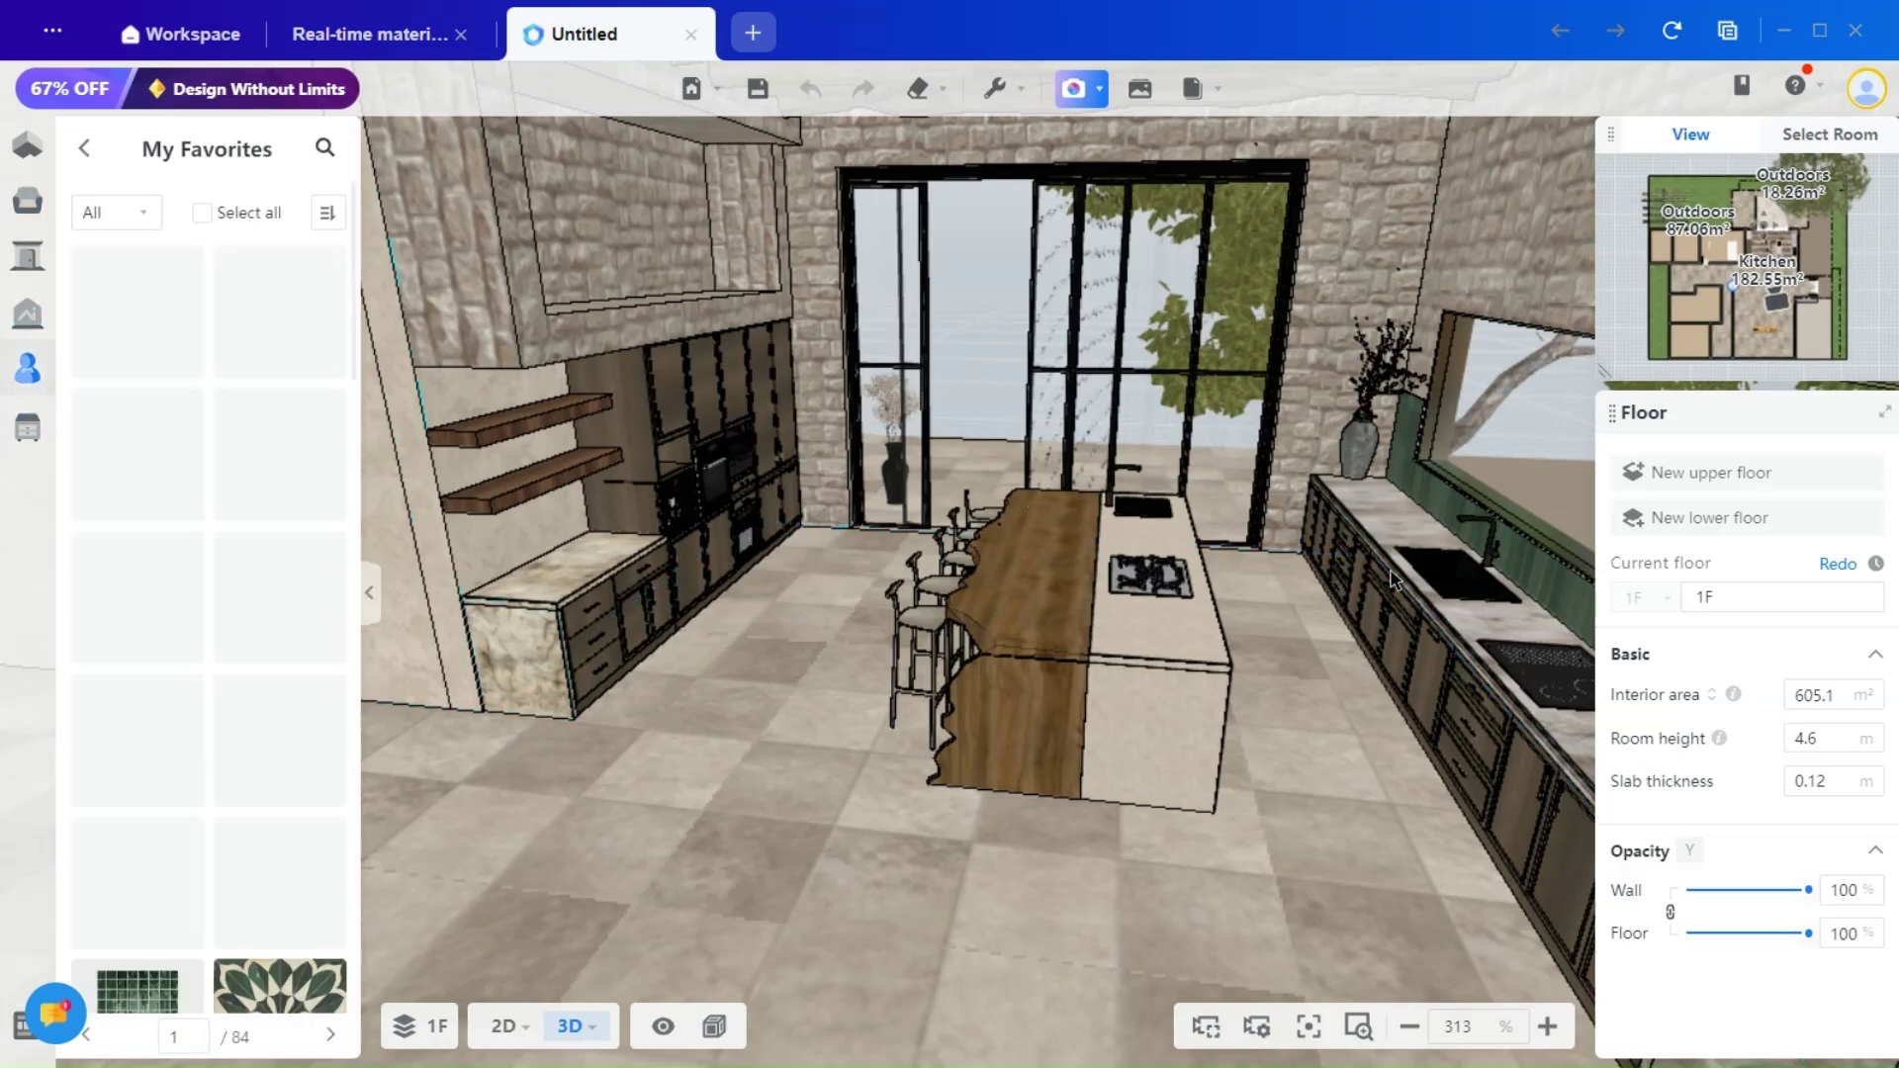
pyautogui.scroll(-10, 168, 566)
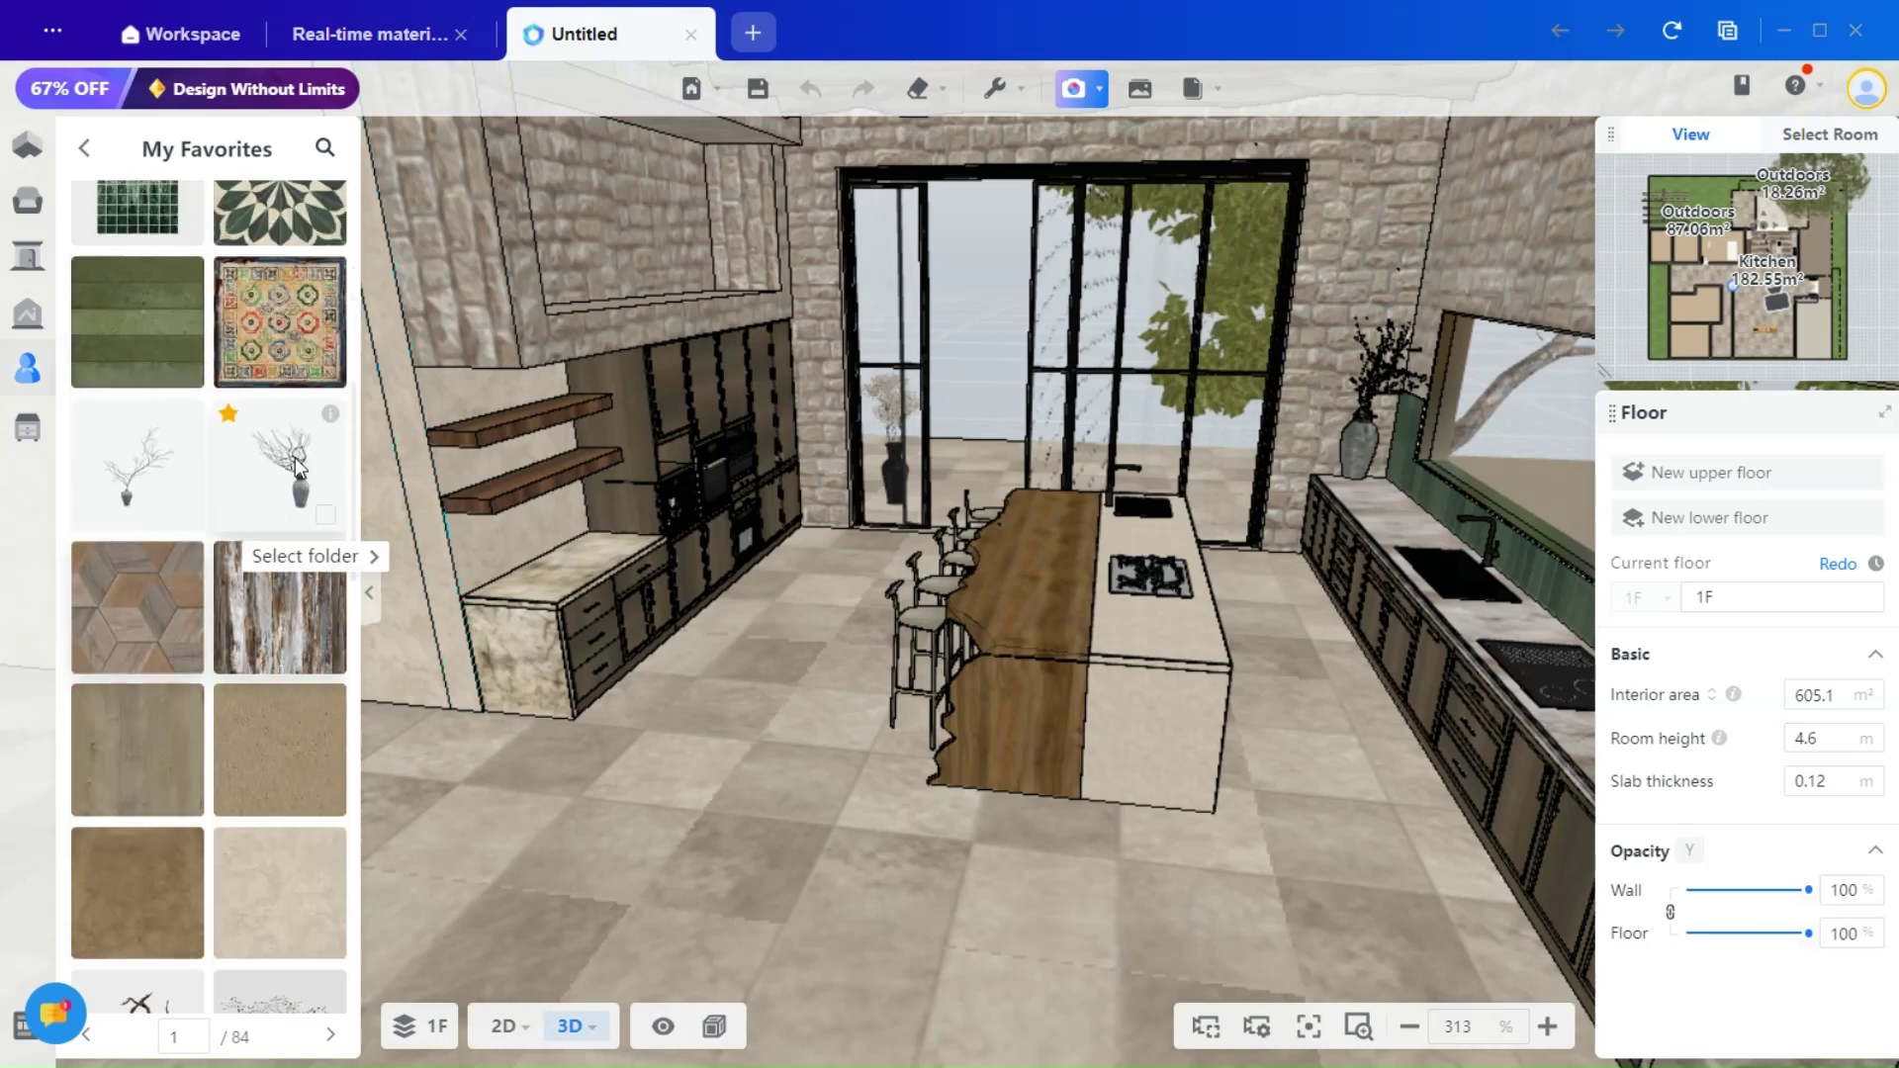
pyautogui.moveTo(188, 423)
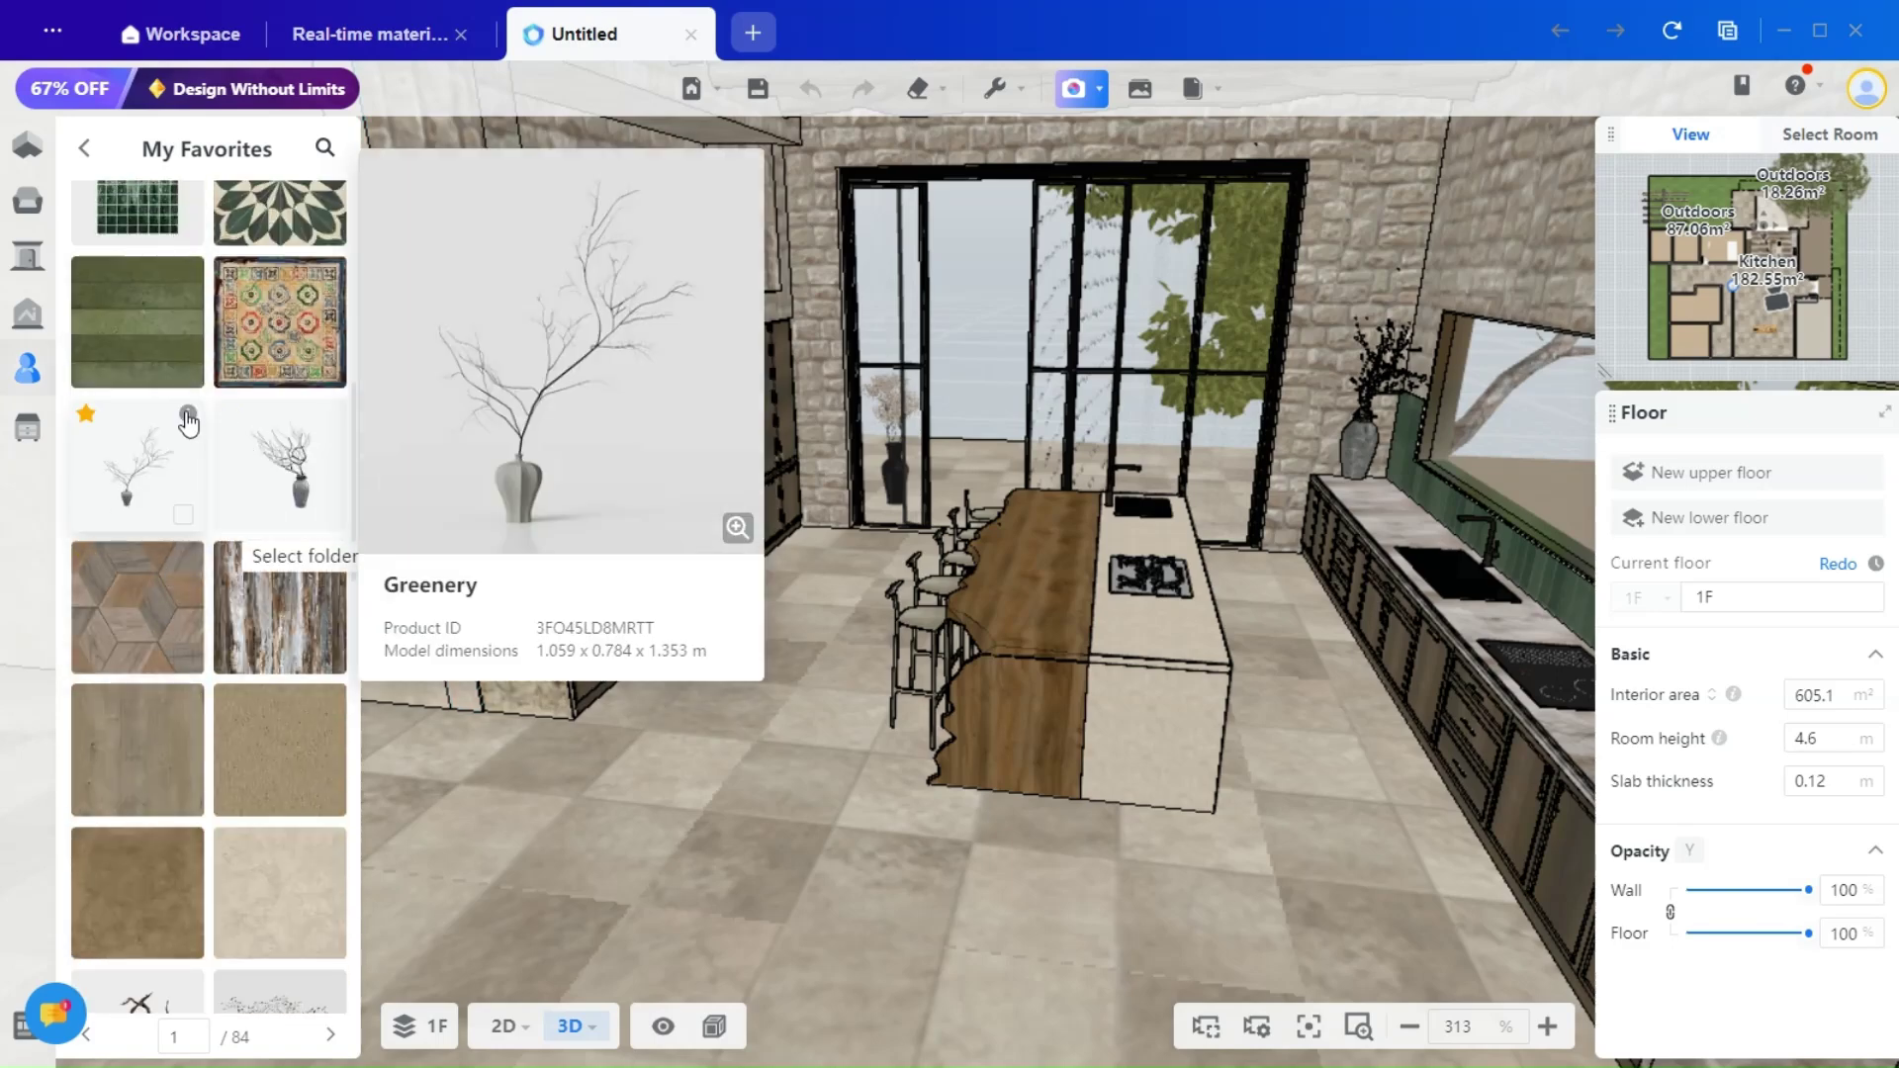
pyautogui.click(144, 473)
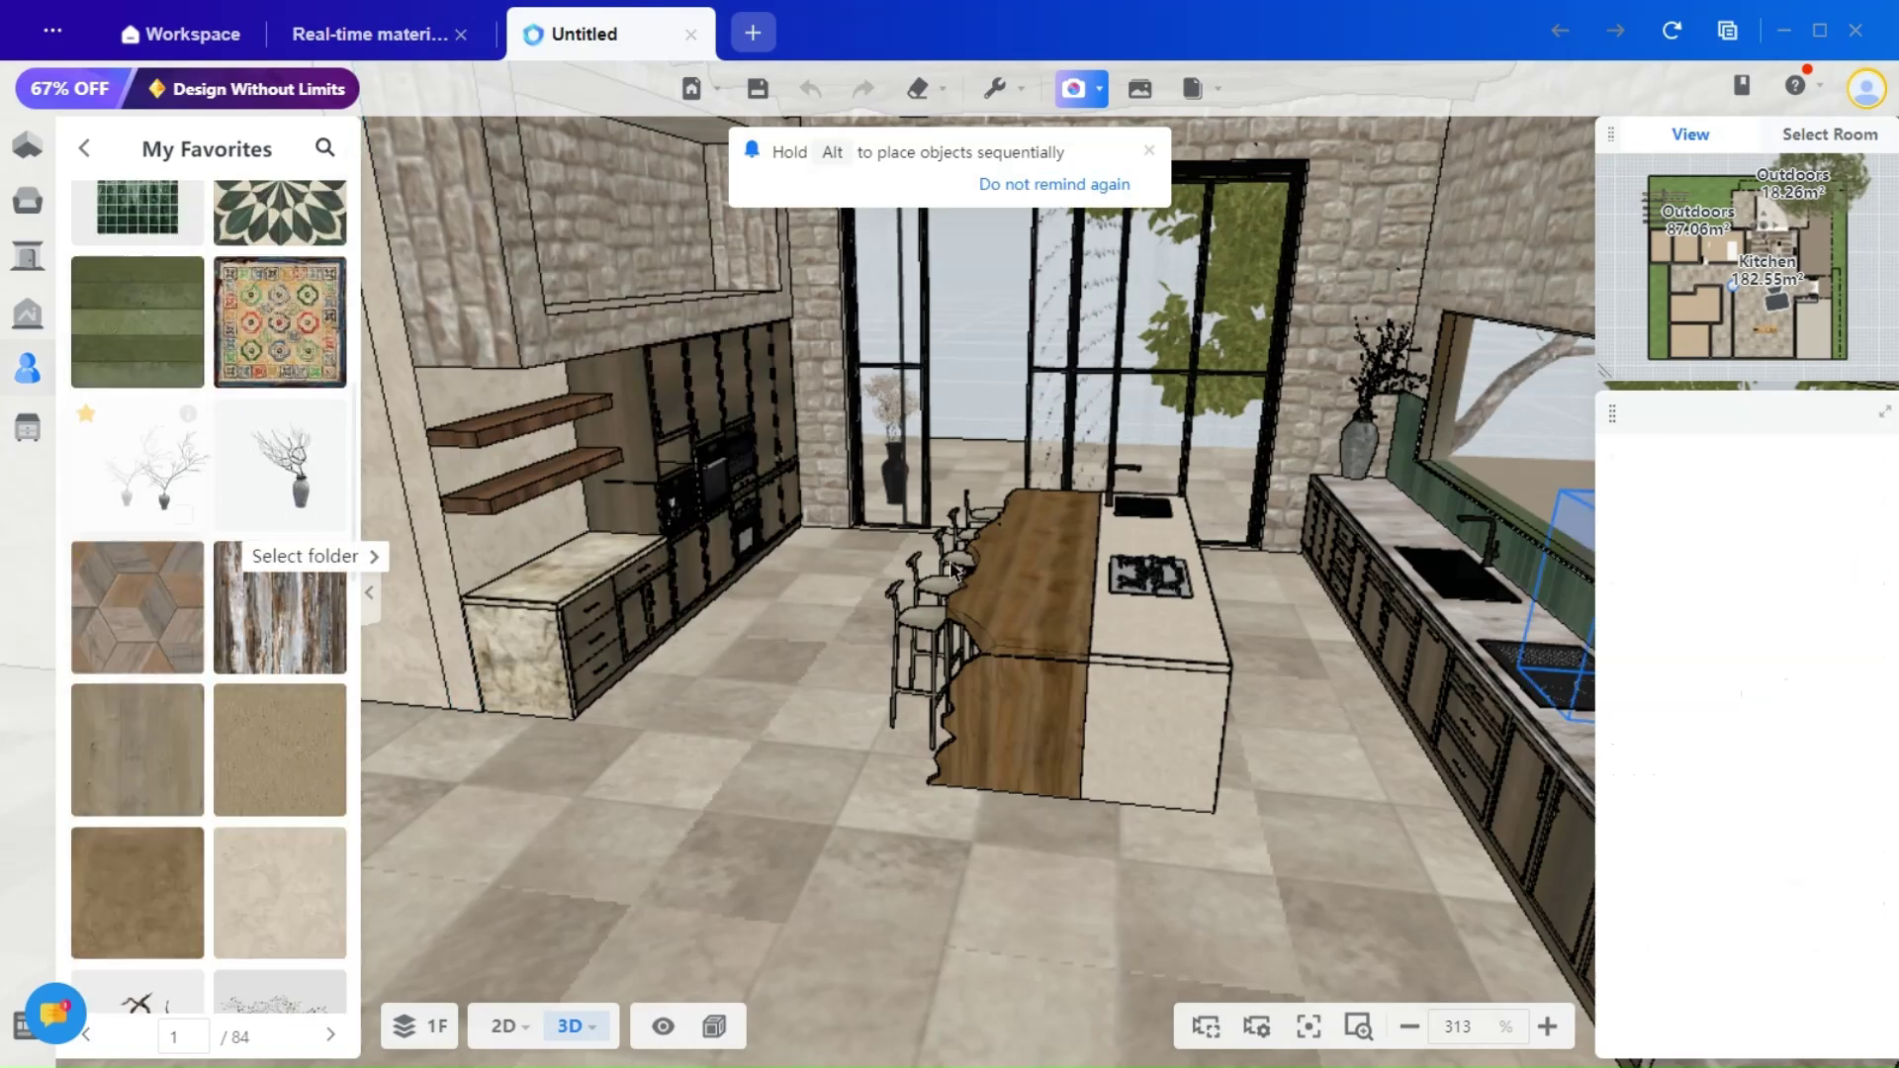
pyautogui.click(1071, 571)
pyautogui.moveTo(1080, 459); pyautogui.dragTo(1088, 371)
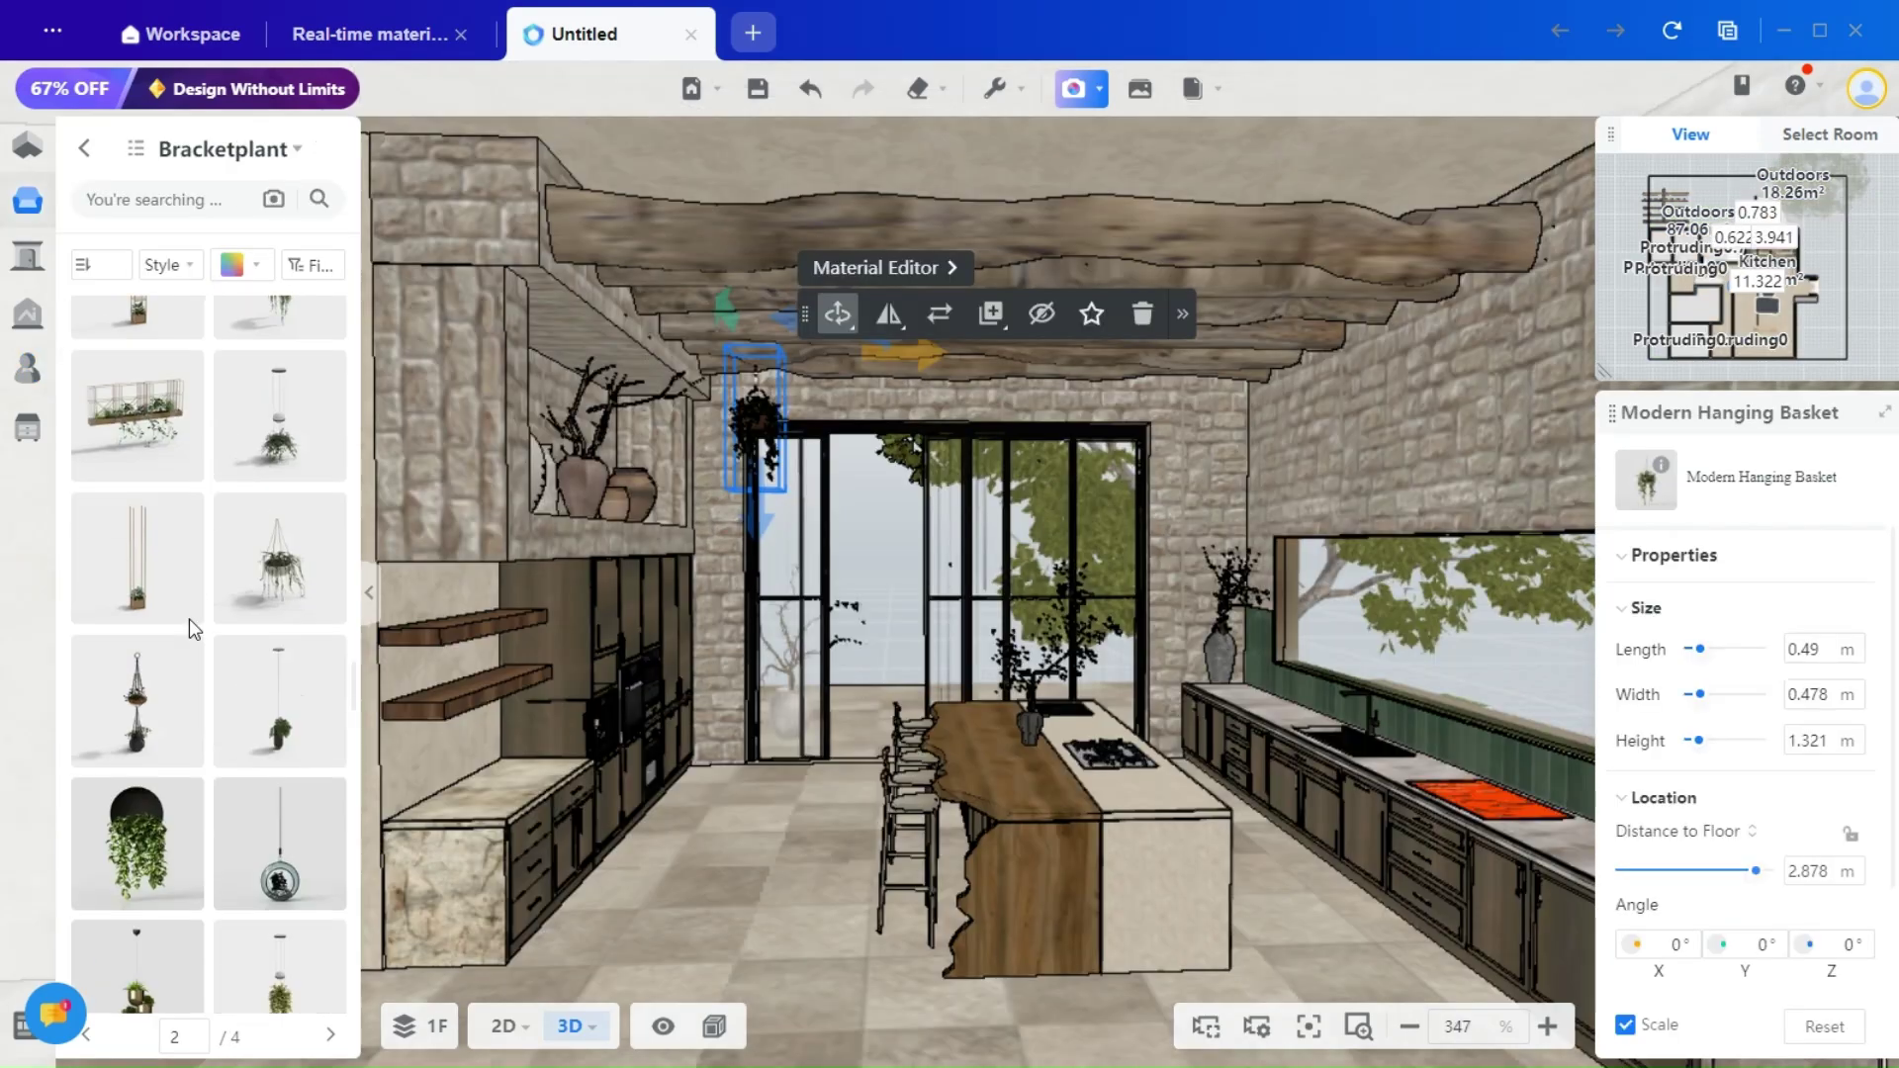
pyautogui.scroll(-5, 190, 623)
pyautogui.moveTo(190, 623)
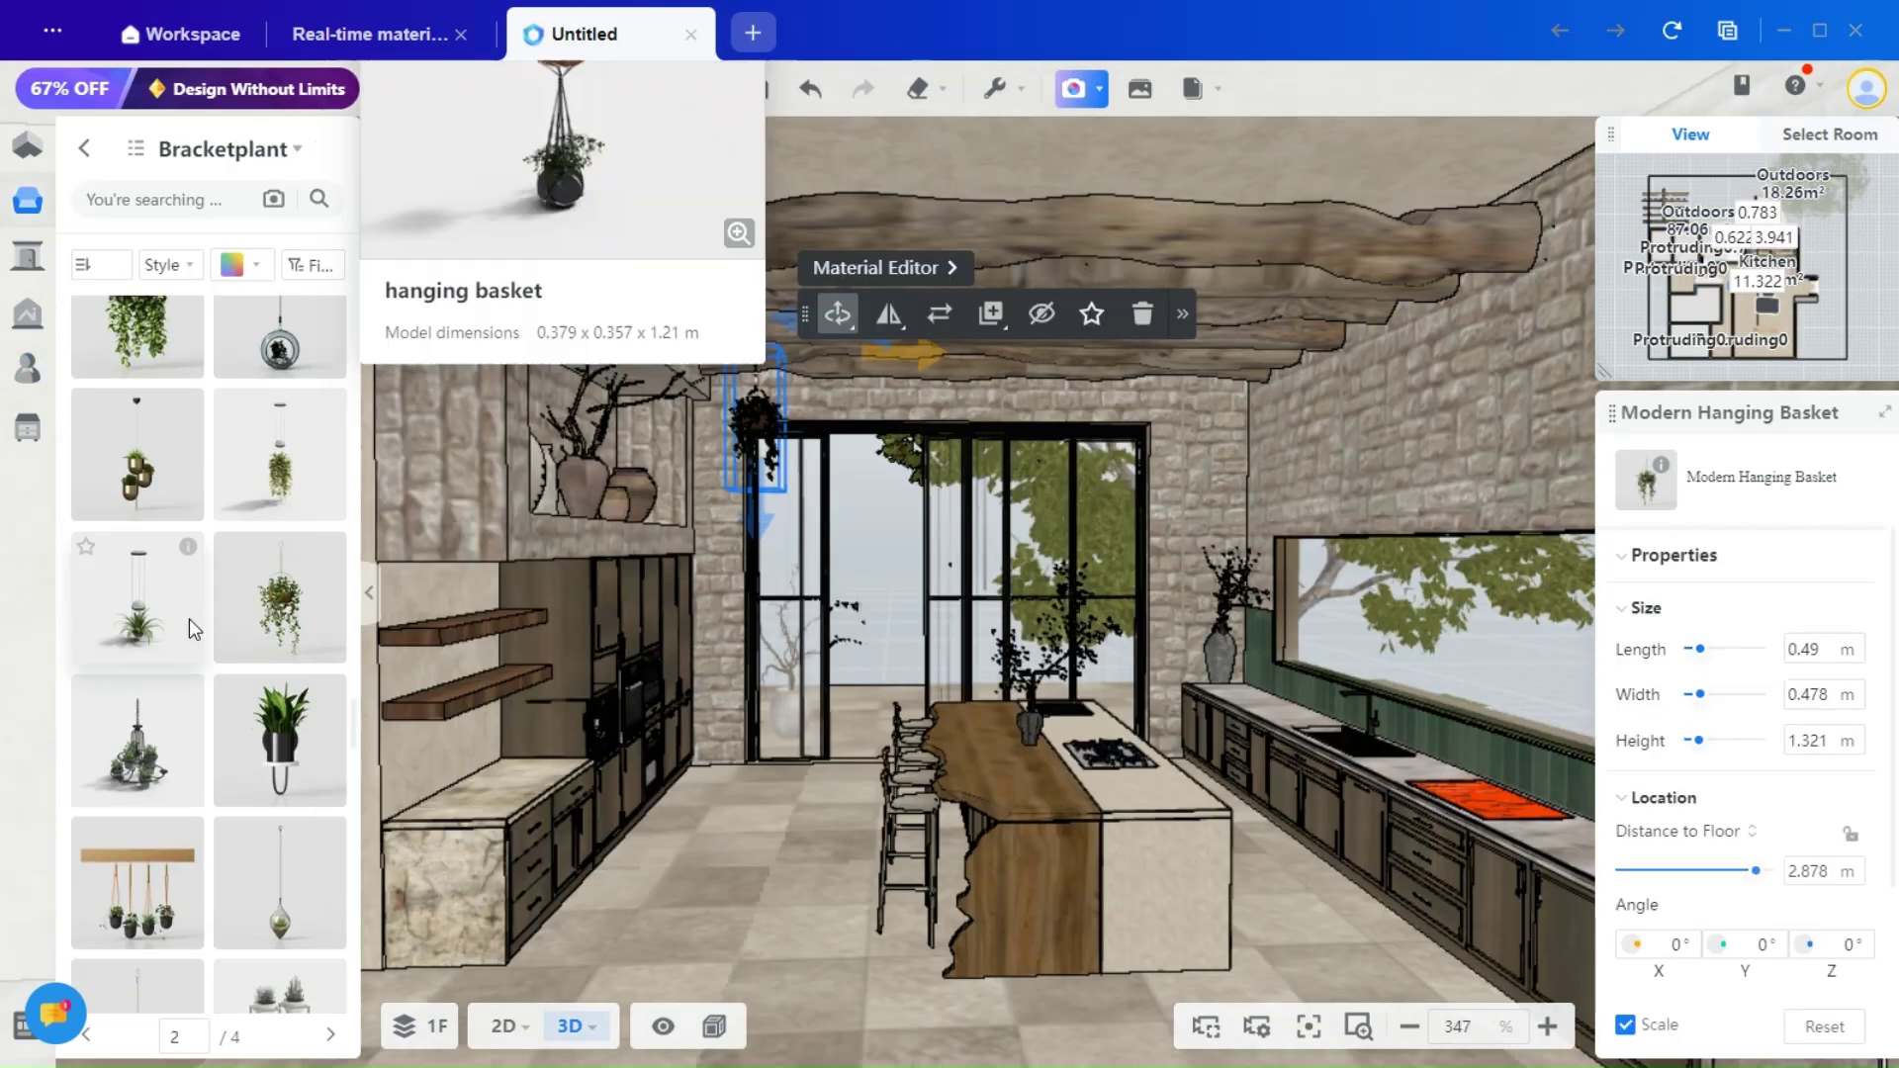
pyautogui.scroll(-5, 188, 619)
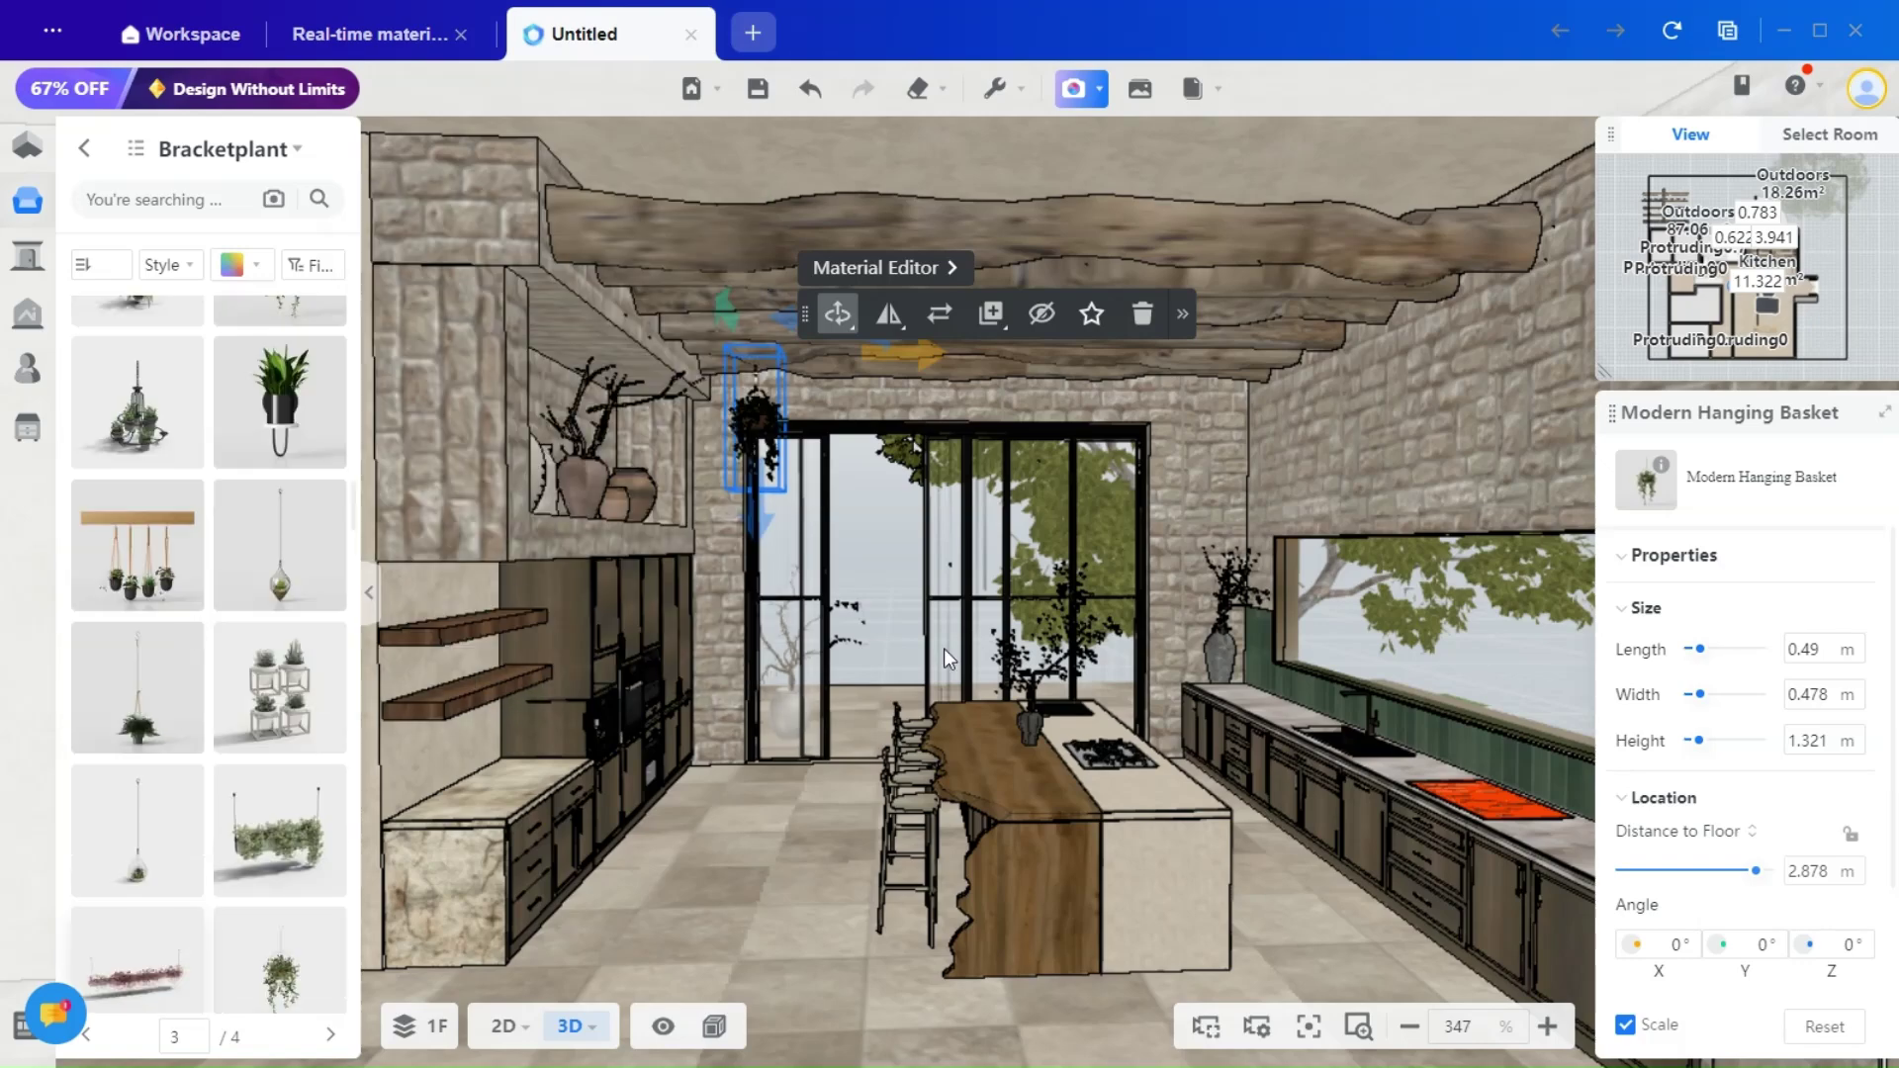
pyautogui.click(767, 845)
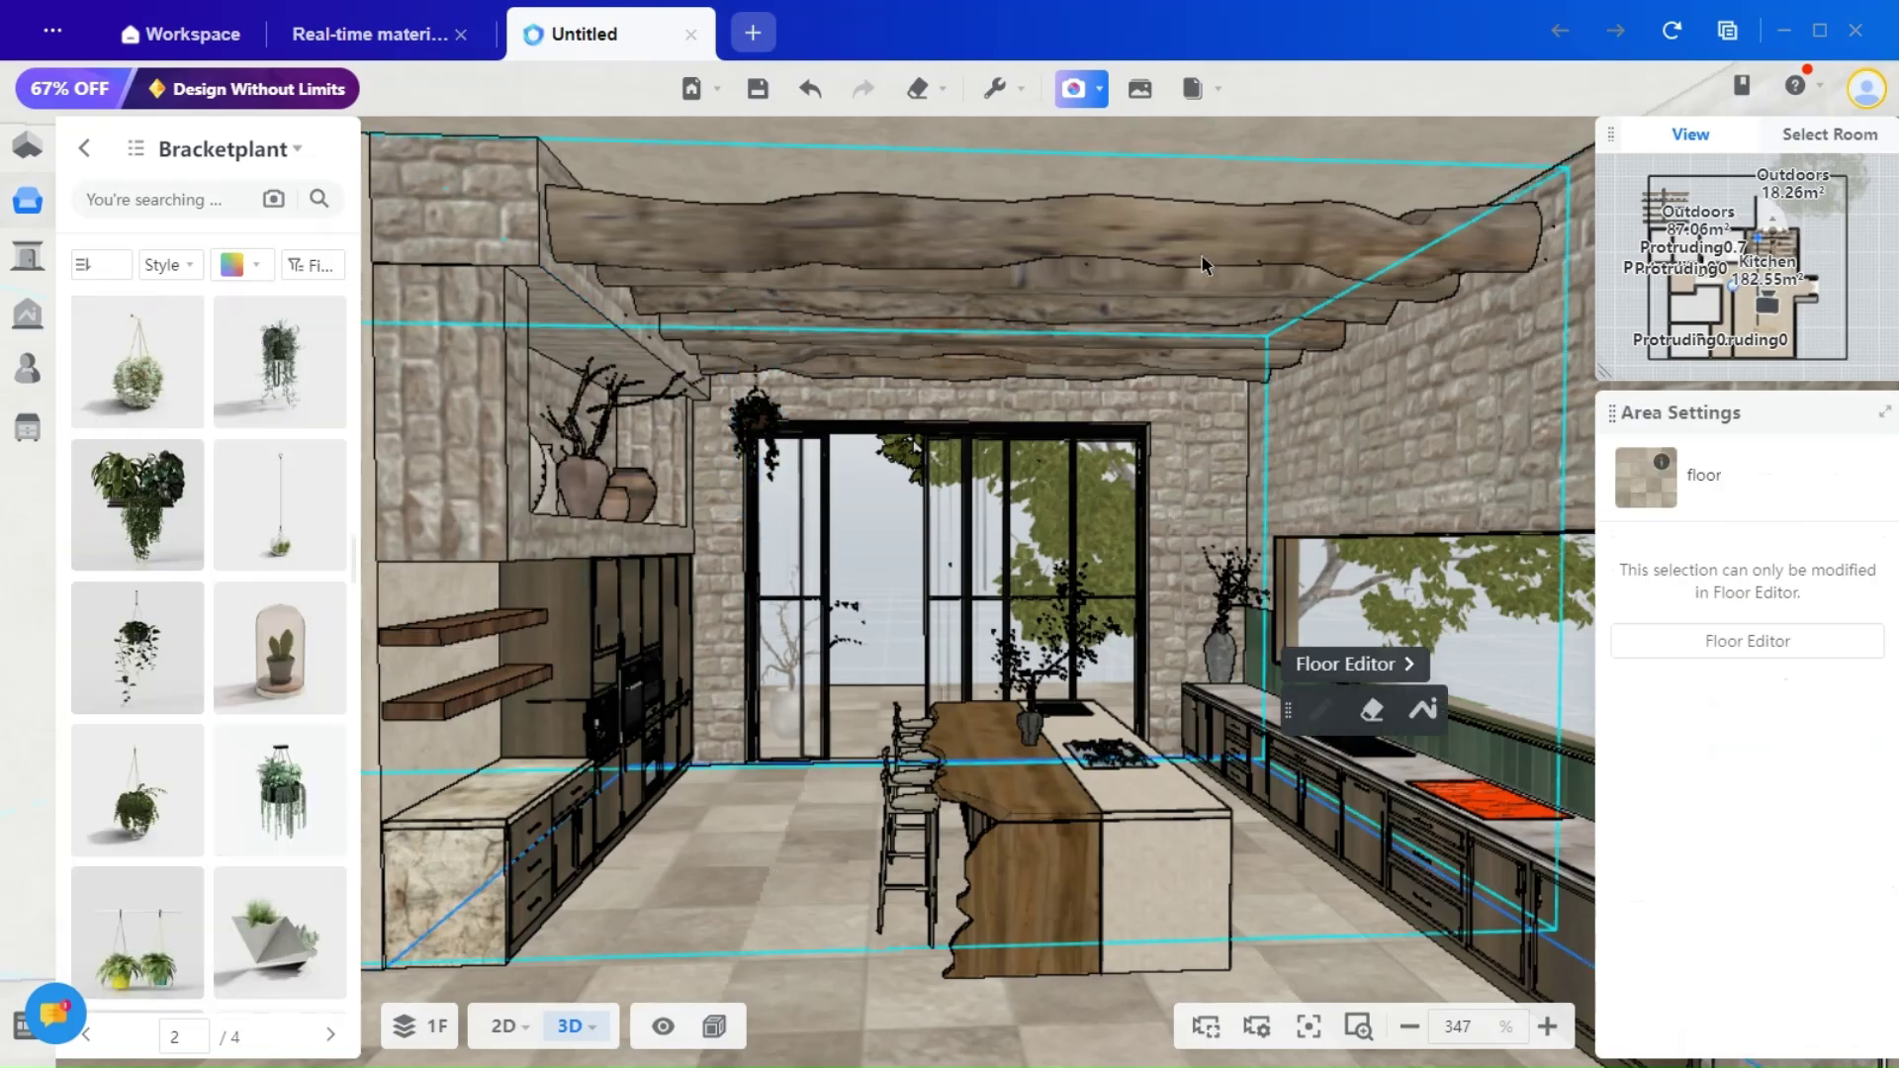
pyautogui.moveTo(1315, 898); pyautogui.dragTo(817, 831)
pyautogui.scroll(1, 817, 822)
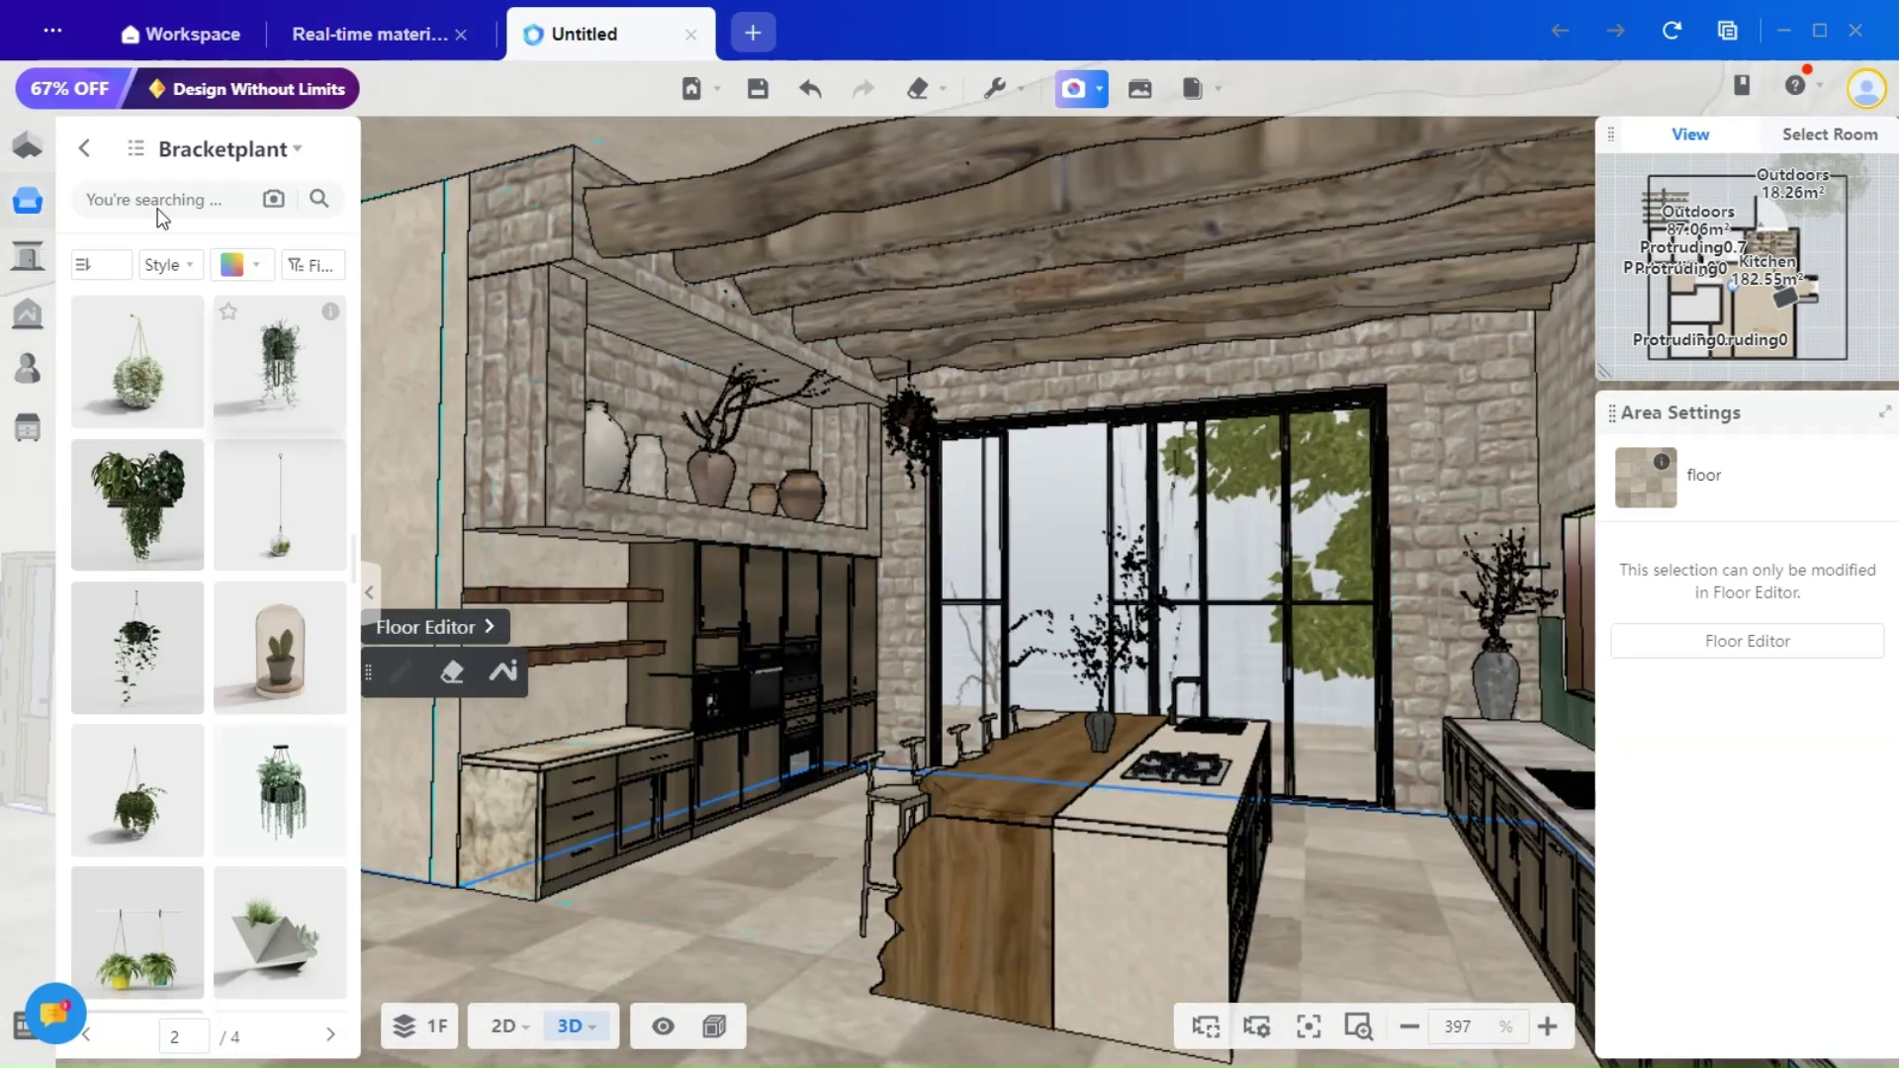
# Step: Open the Downlights category of the Lighting models and switch the plan to the 2D ceiling view
pyautogui.click(39, 208)
pyautogui.click(272, 346)
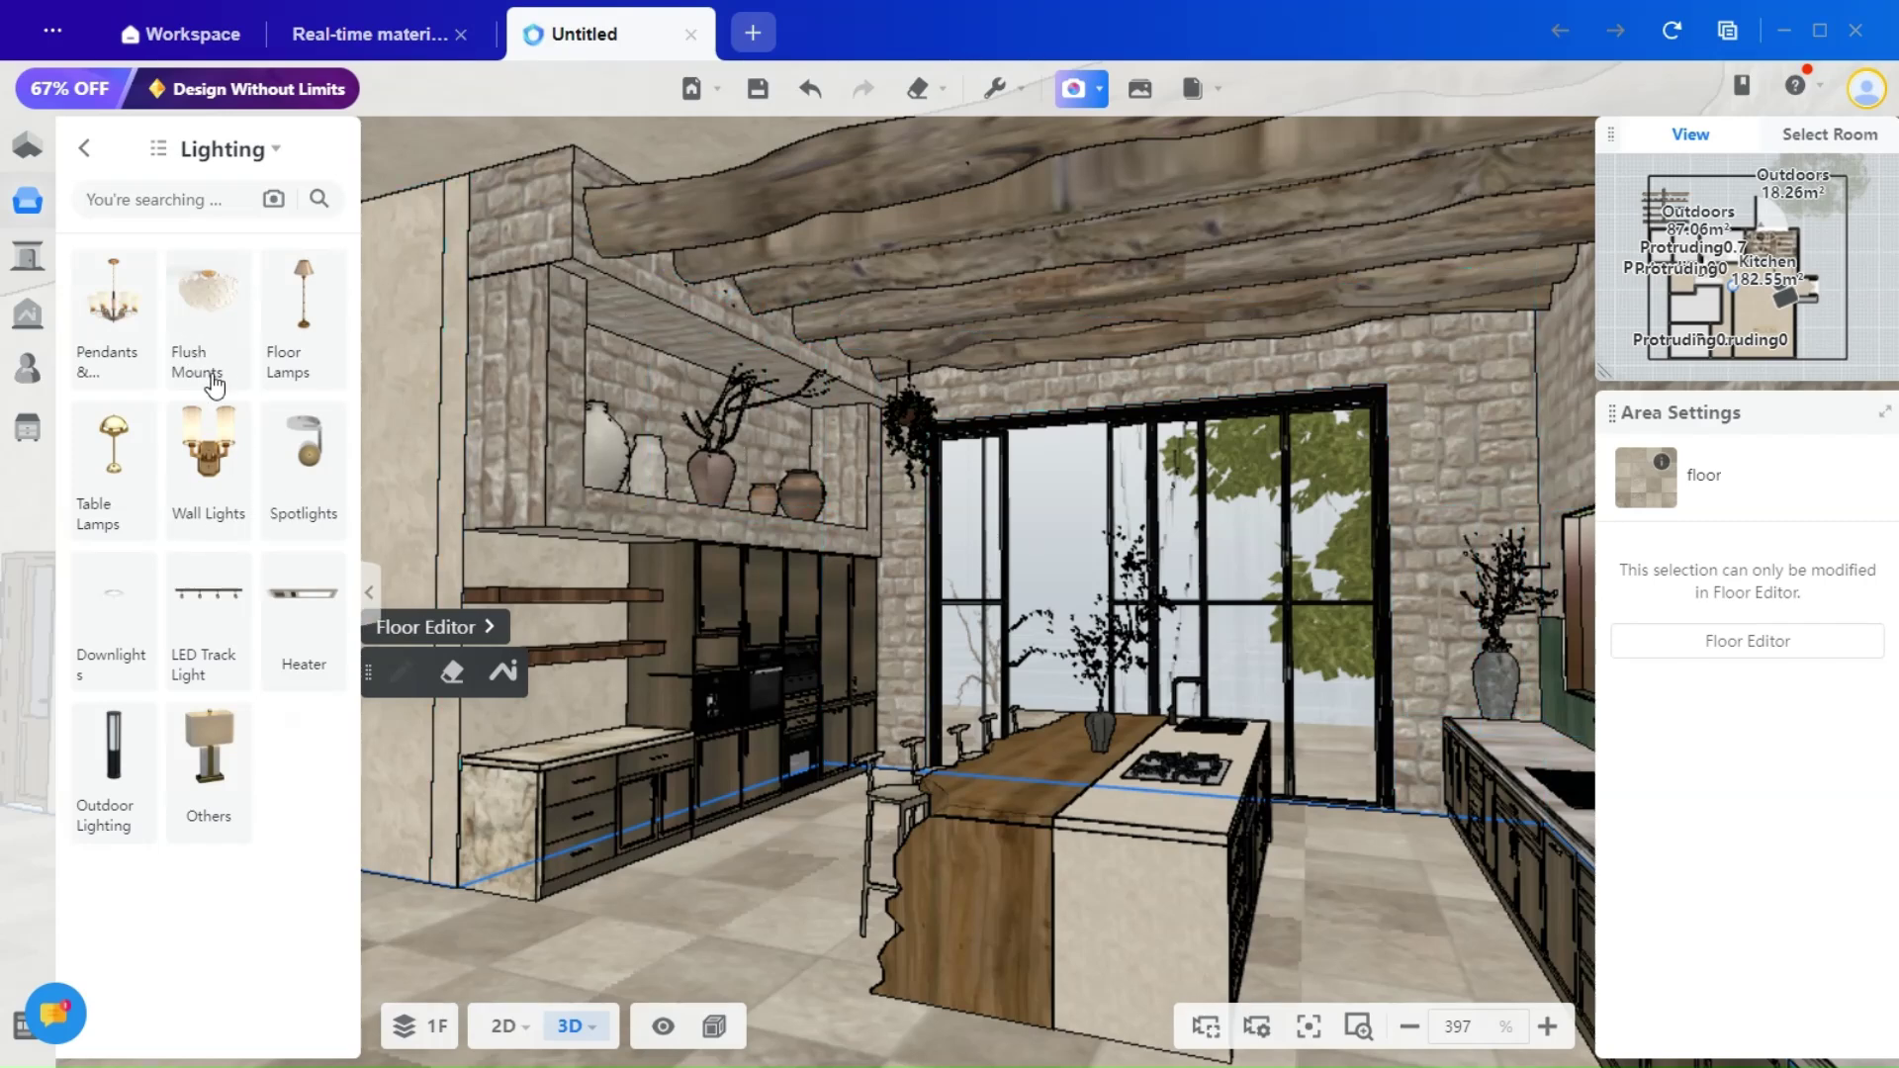
pyautogui.click(93, 623)
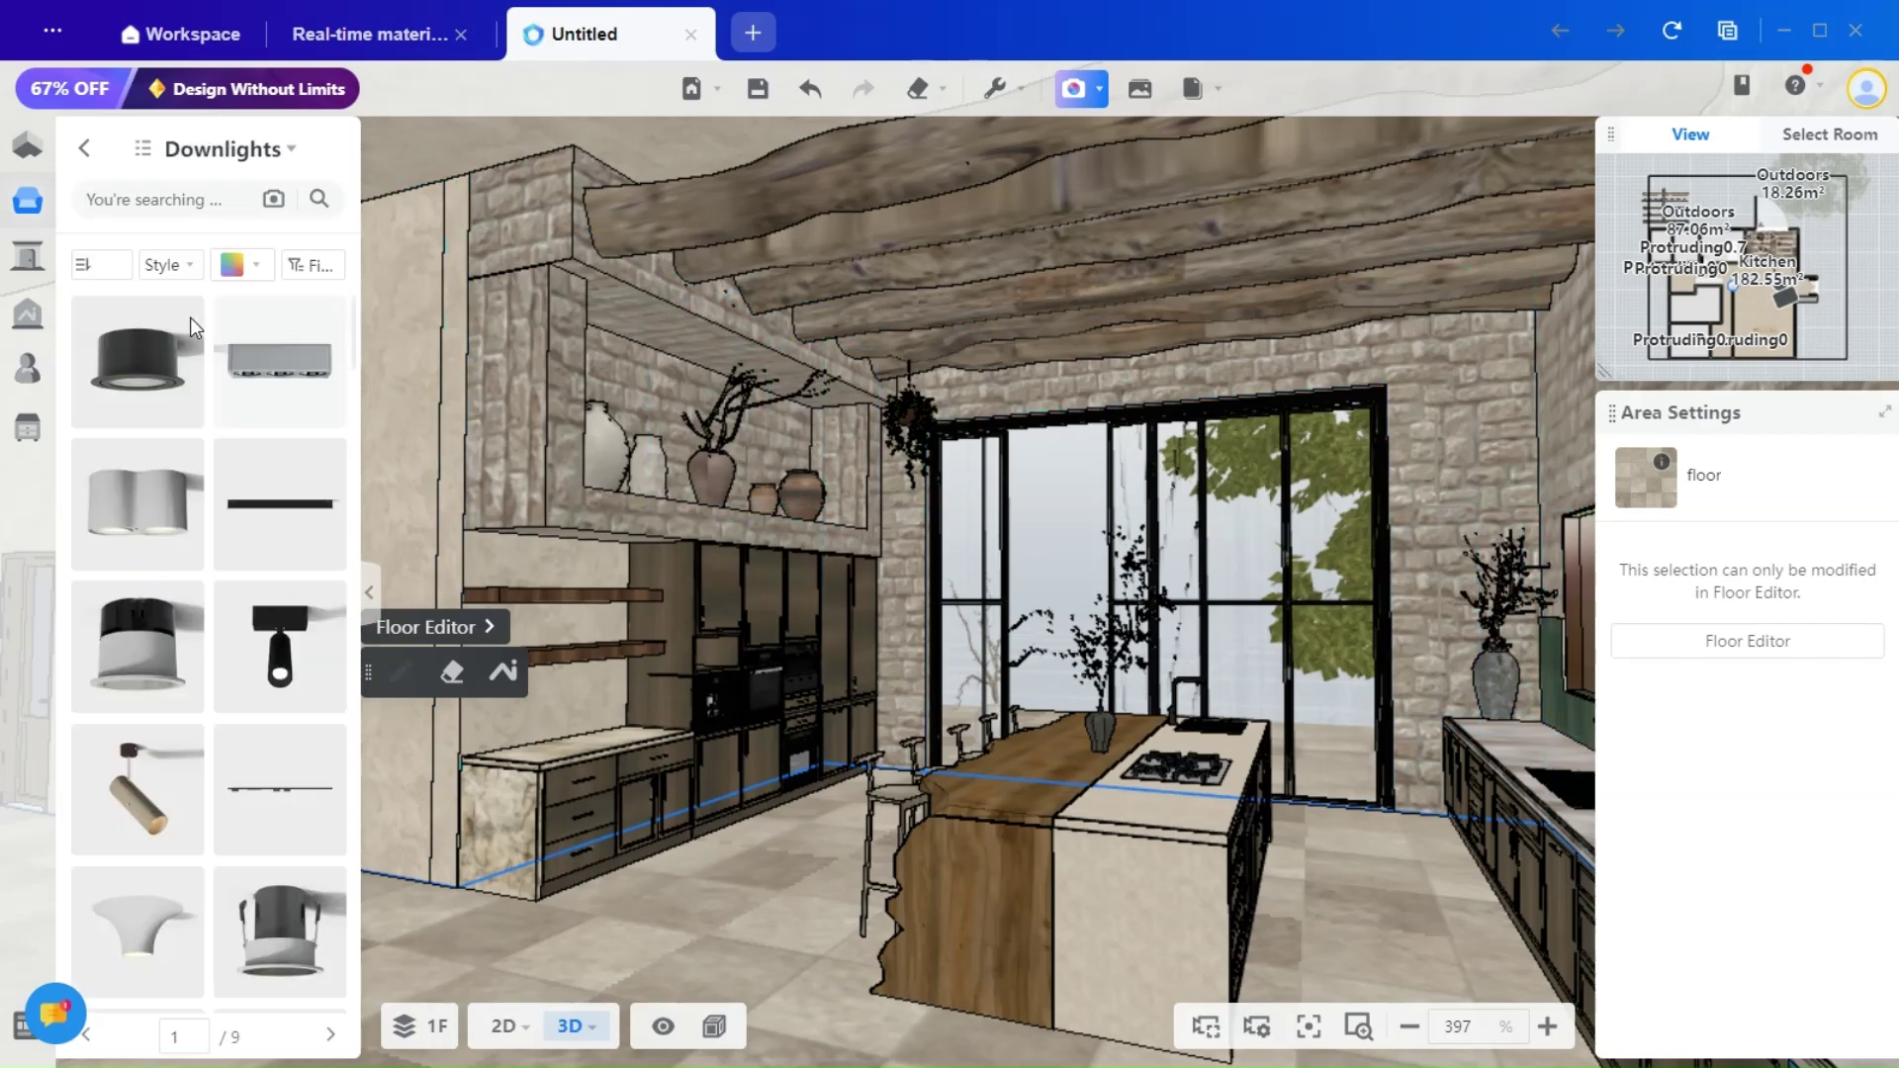
pyautogui.moveTo(502, 1026)
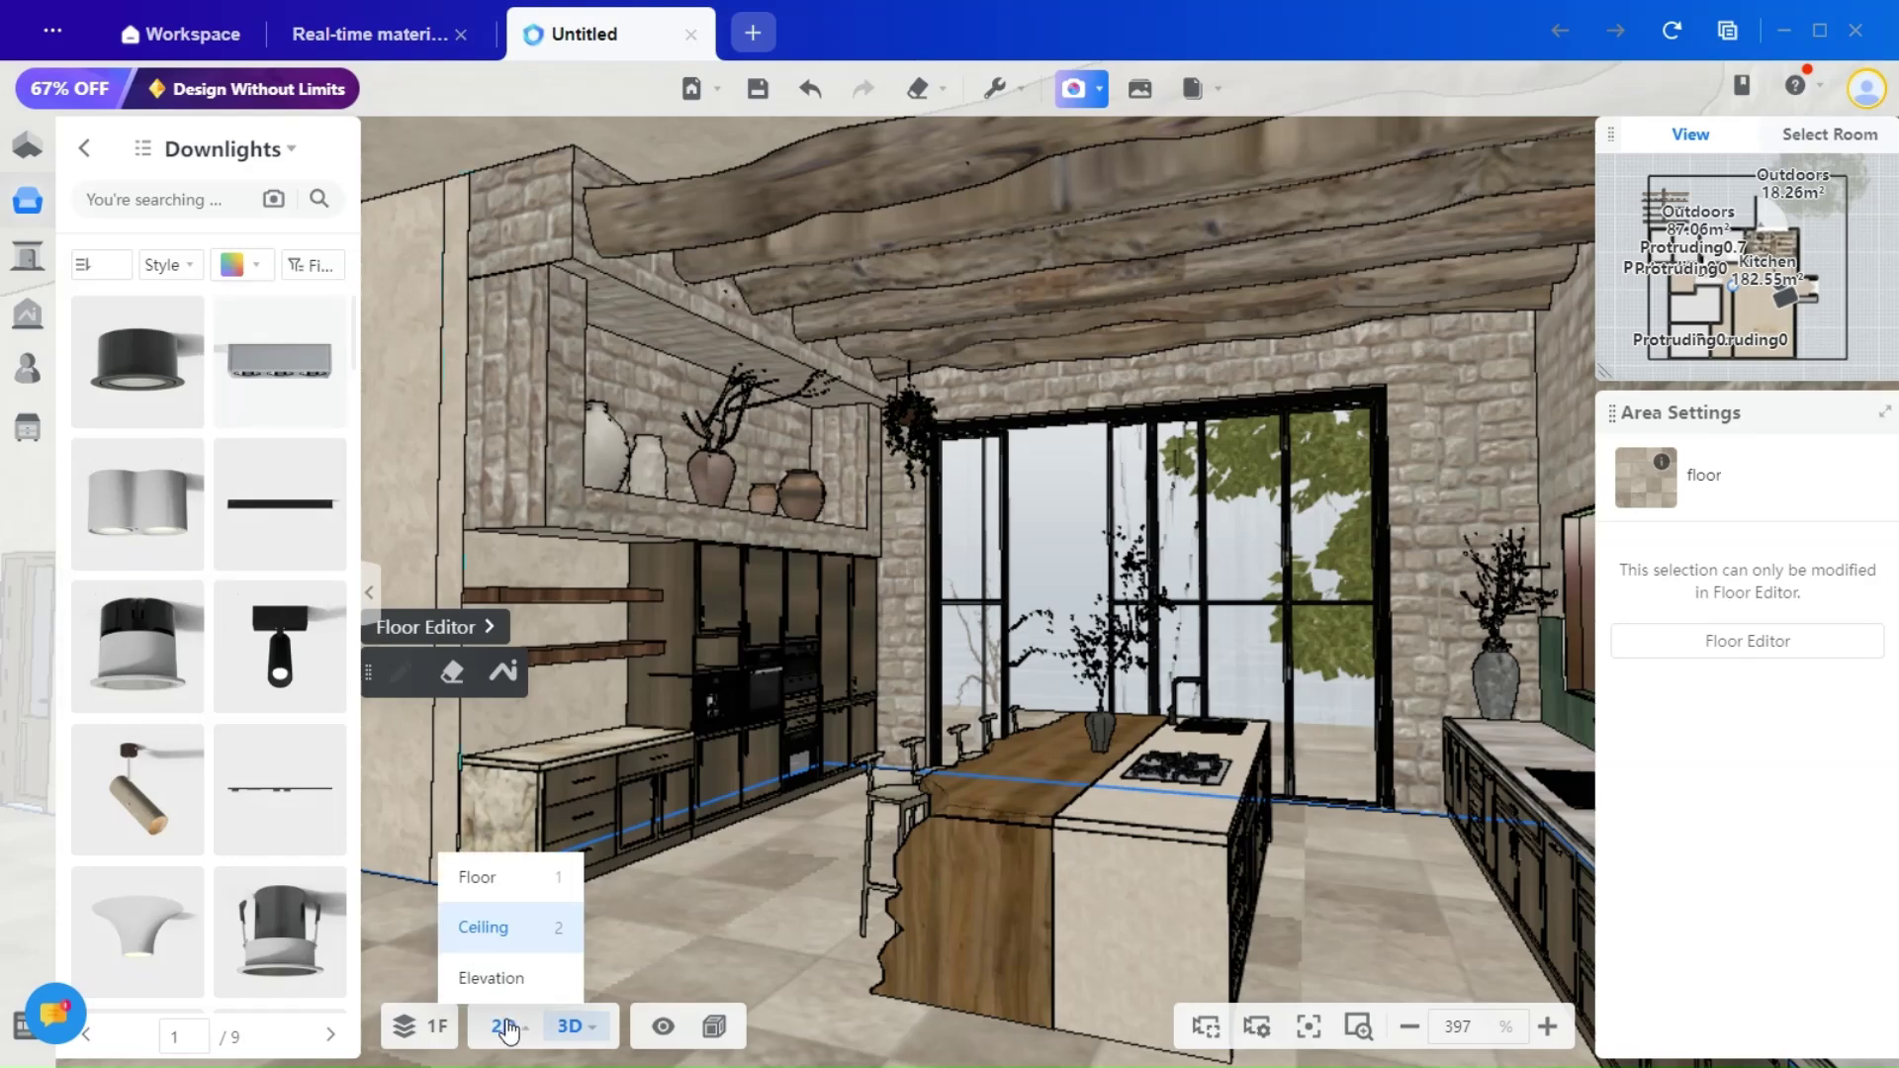
# Step: Place a soft White Series downlight, 0.228 × 0.228 × 0.014 m, between the first two beams beside the hanging plant
pyautogui.scroll(4, 962, 644)
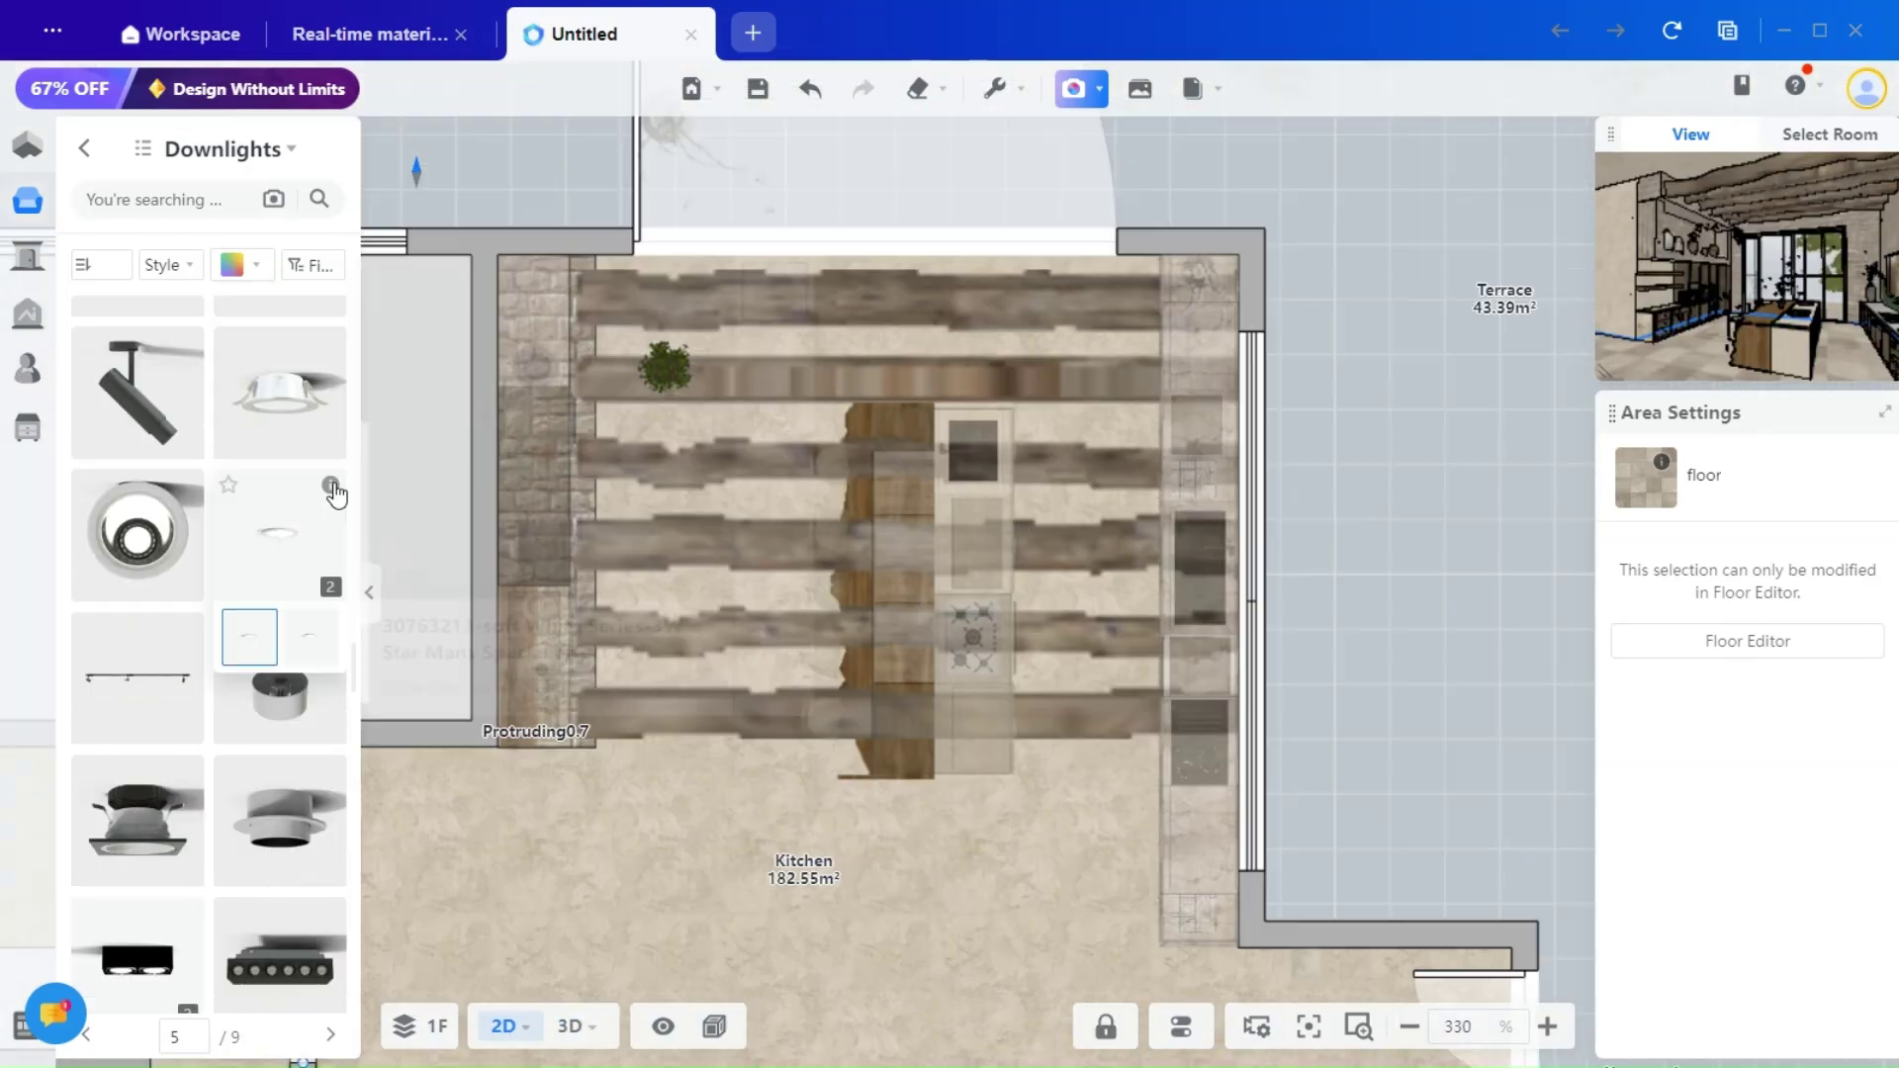
pyautogui.moveTo(331, 485)
pyautogui.scroll(-2, 237, 514)
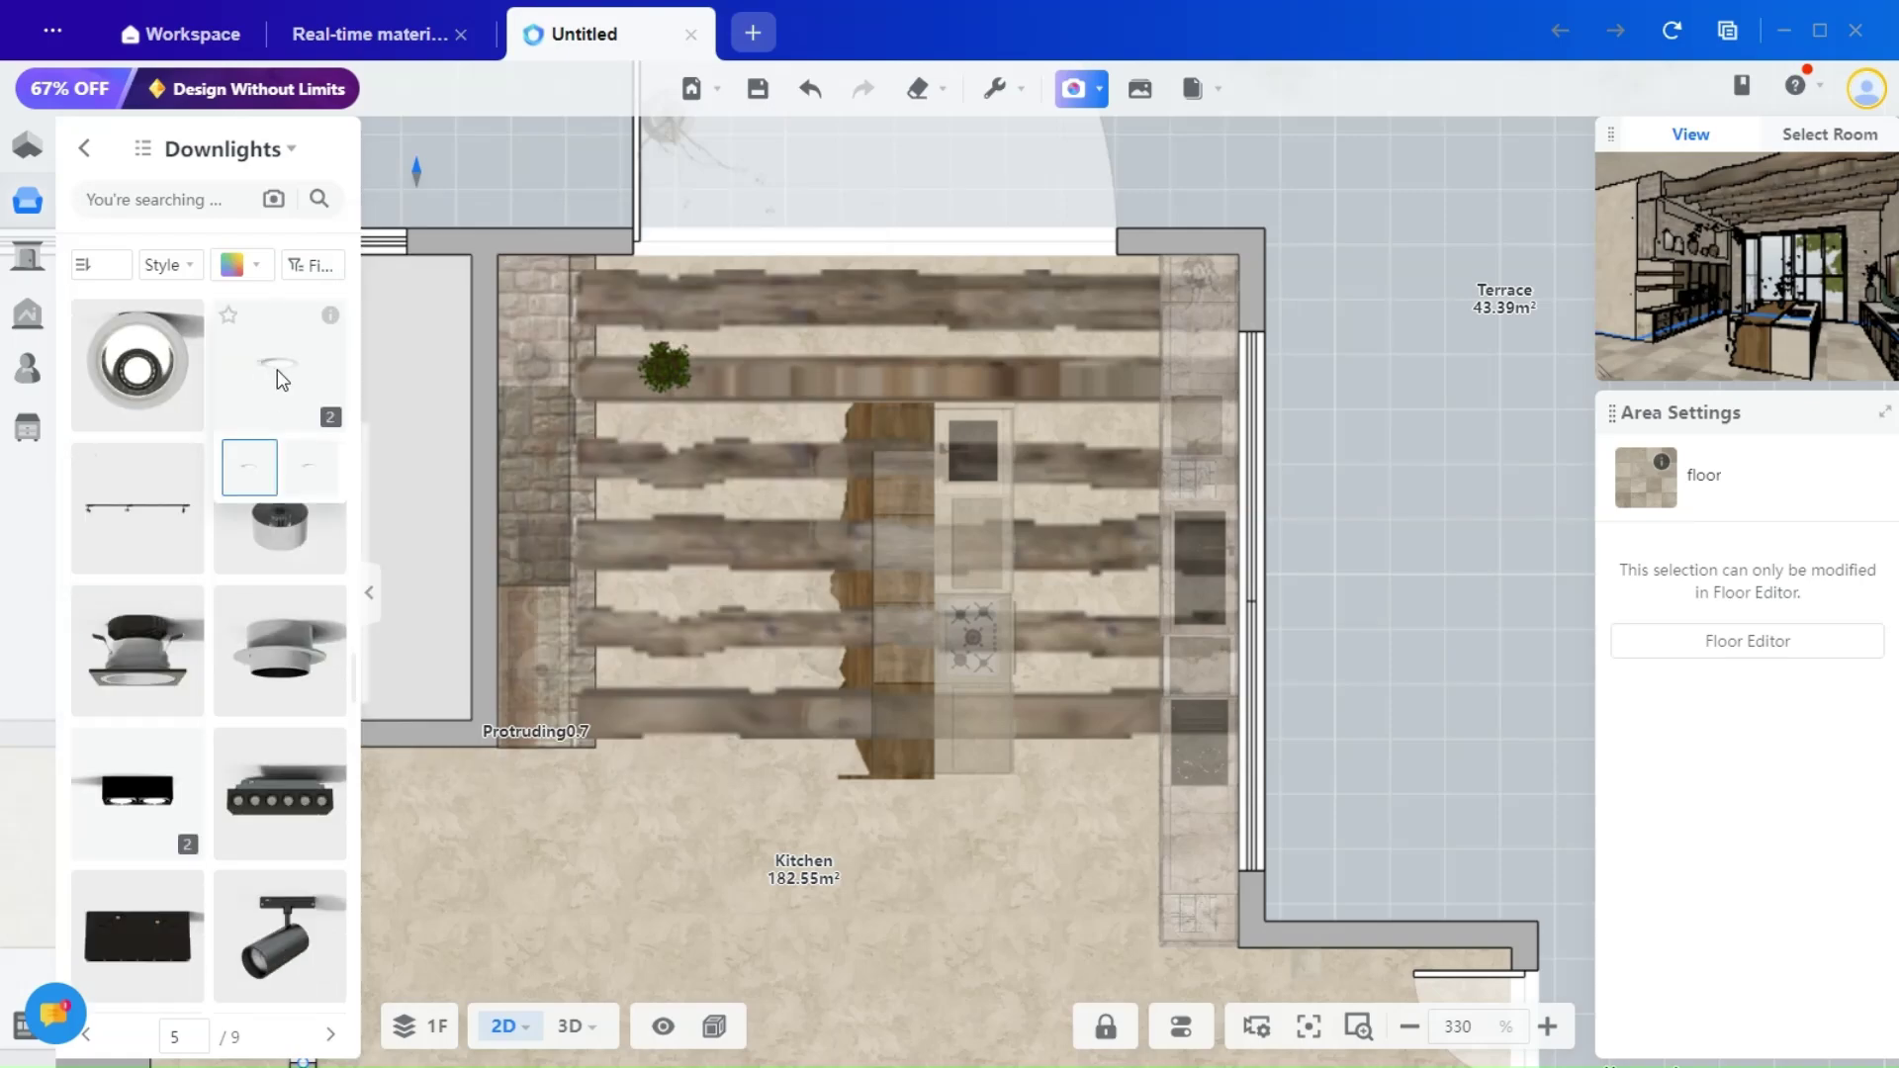
pyautogui.click(277, 370)
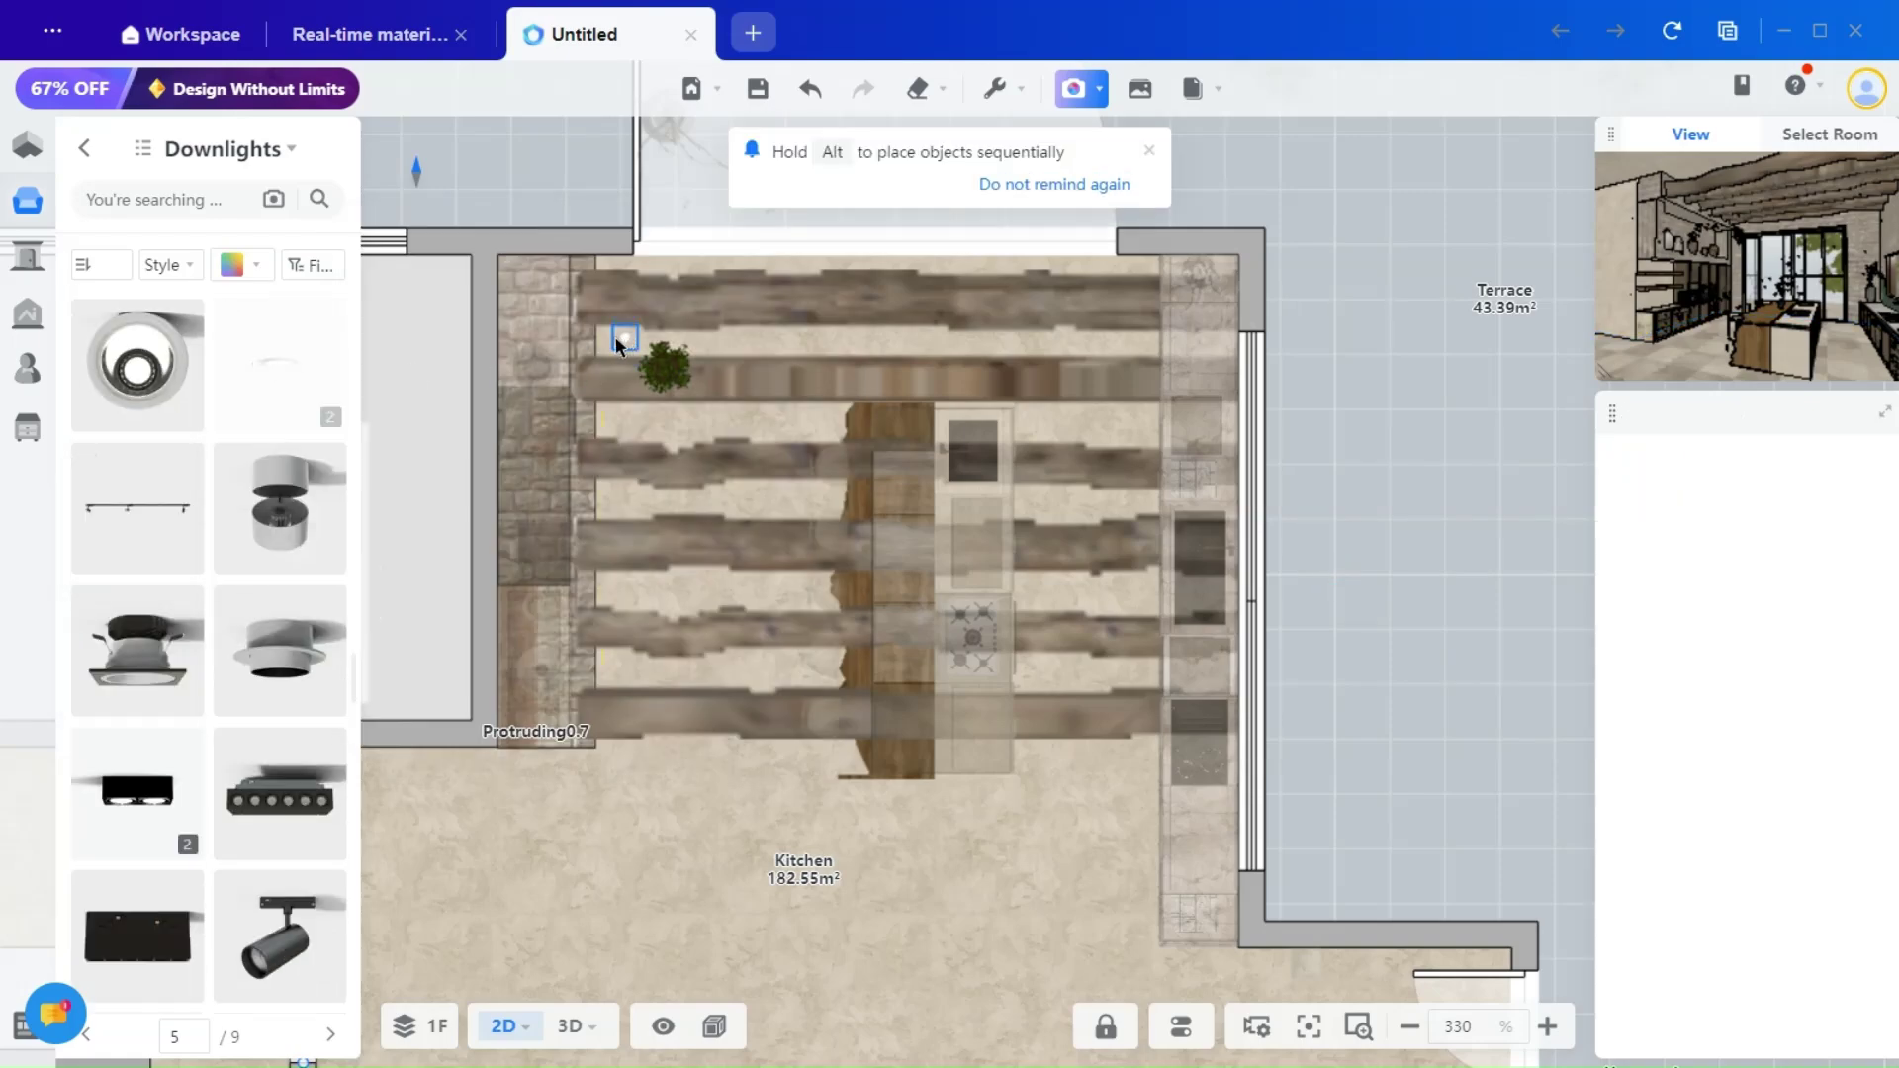
pyautogui.click(615, 336)
pyautogui.scroll(5, 615, 337)
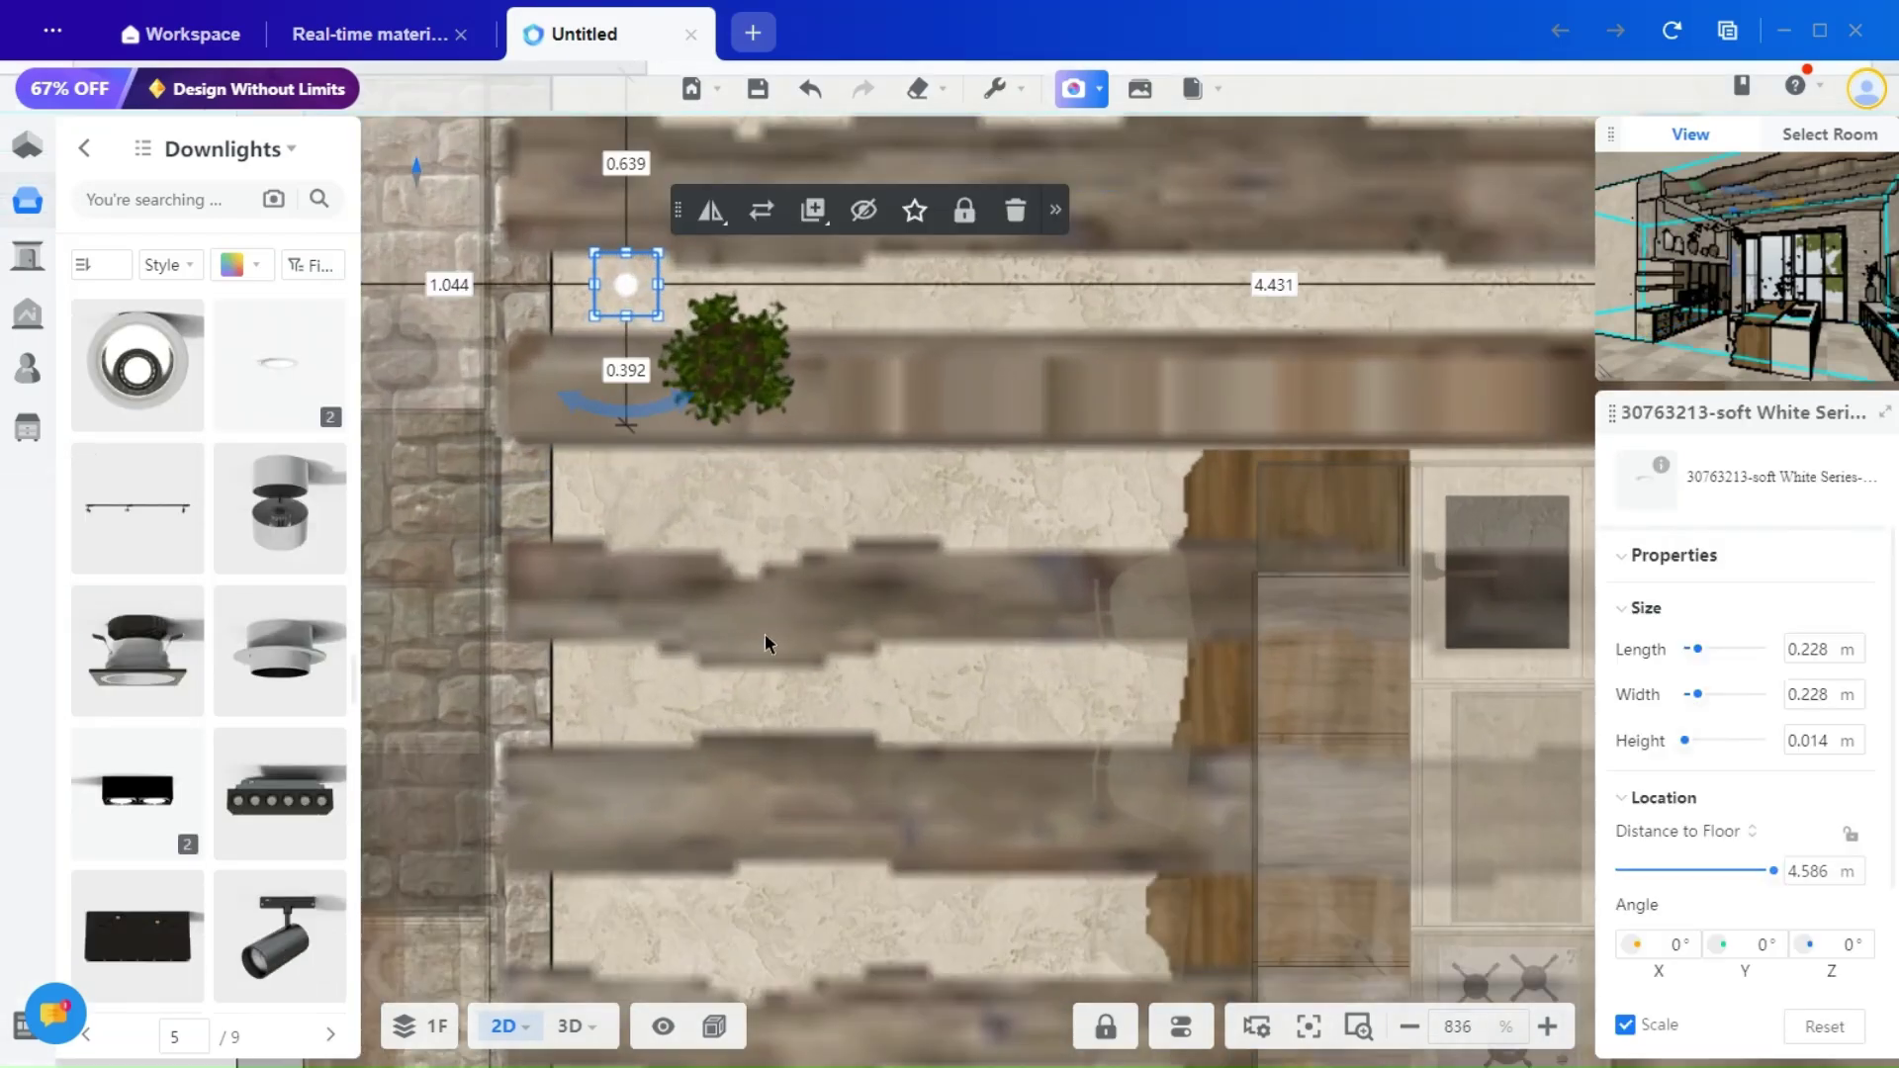
pyautogui.scroll(-1, 737, 586)
pyautogui.moveTo(643, 335); pyautogui.dragTo(633, 343)
pyautogui.scroll(-3, 648, 487)
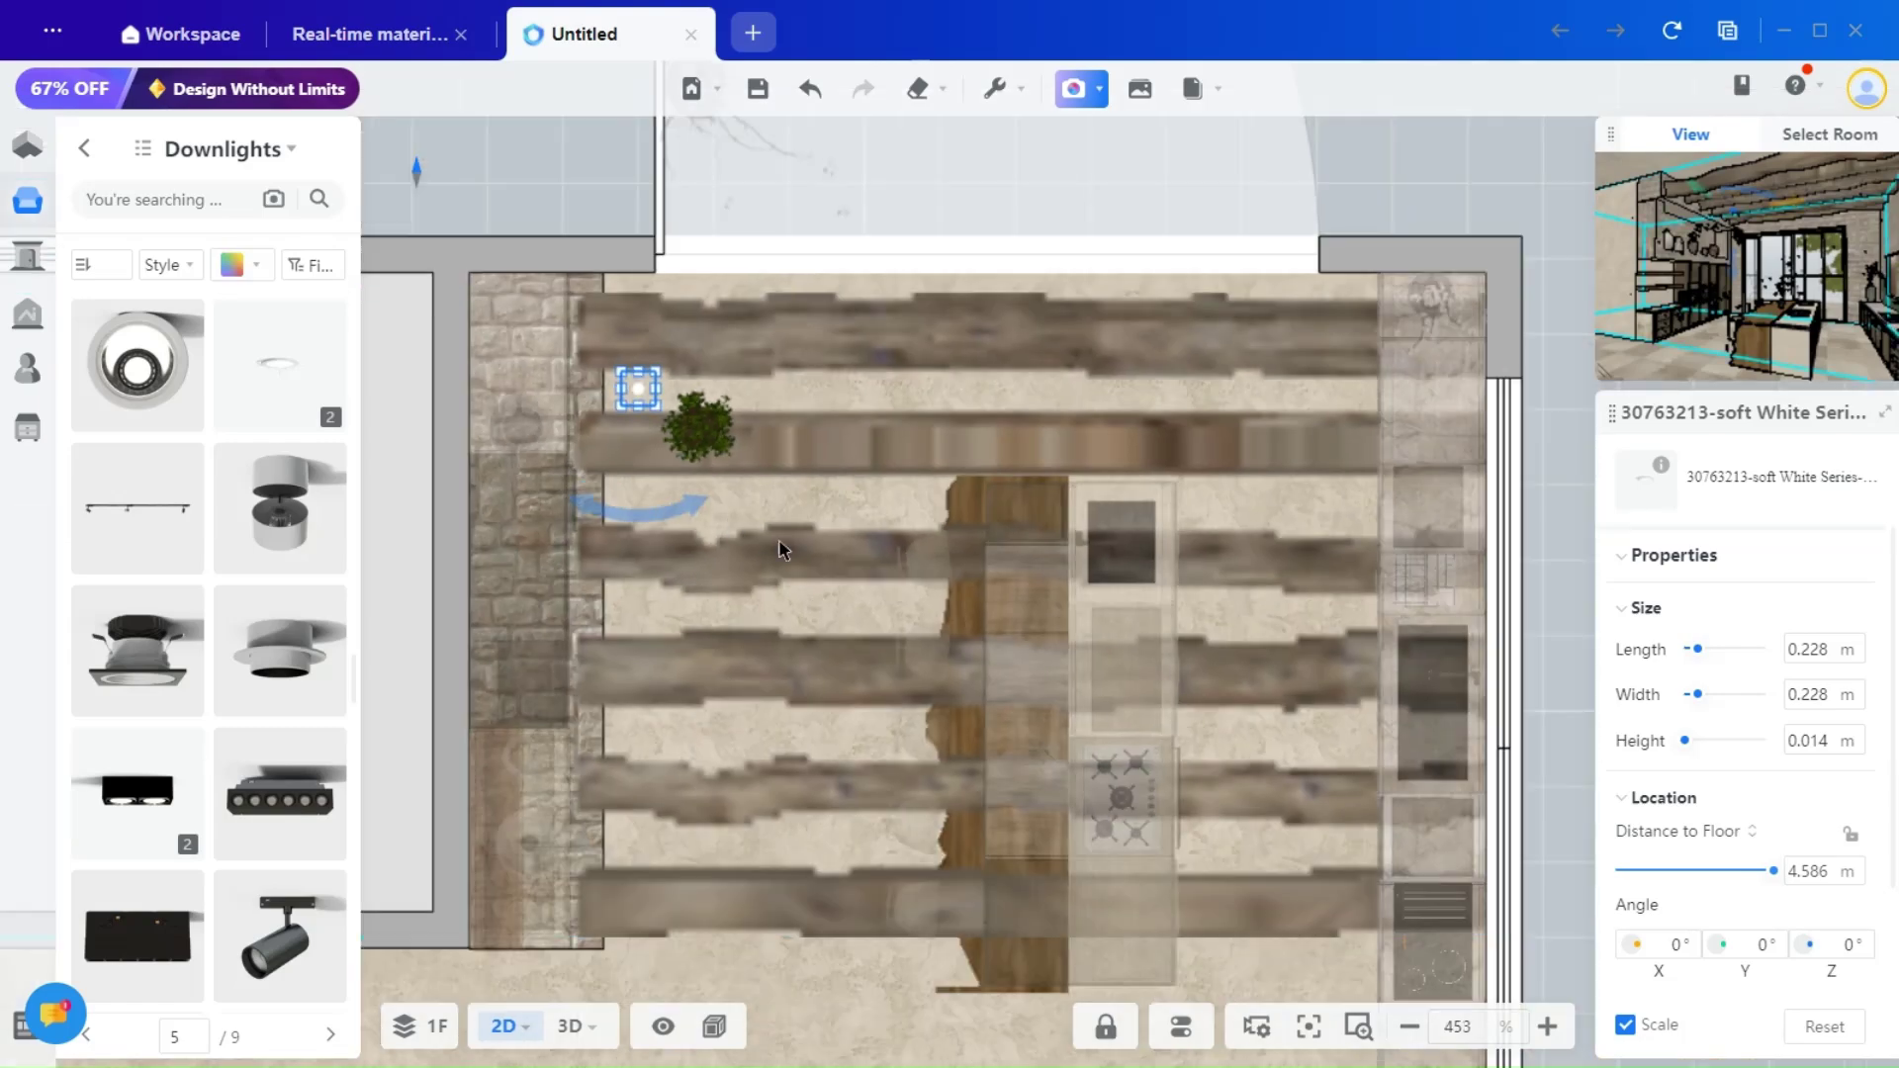
# Step: Add matching downlights in line with the first one and repeat the row in further gaps between the ceiling beams
pyautogui.moveTo(810, 326)
pyautogui.click(805, 388)
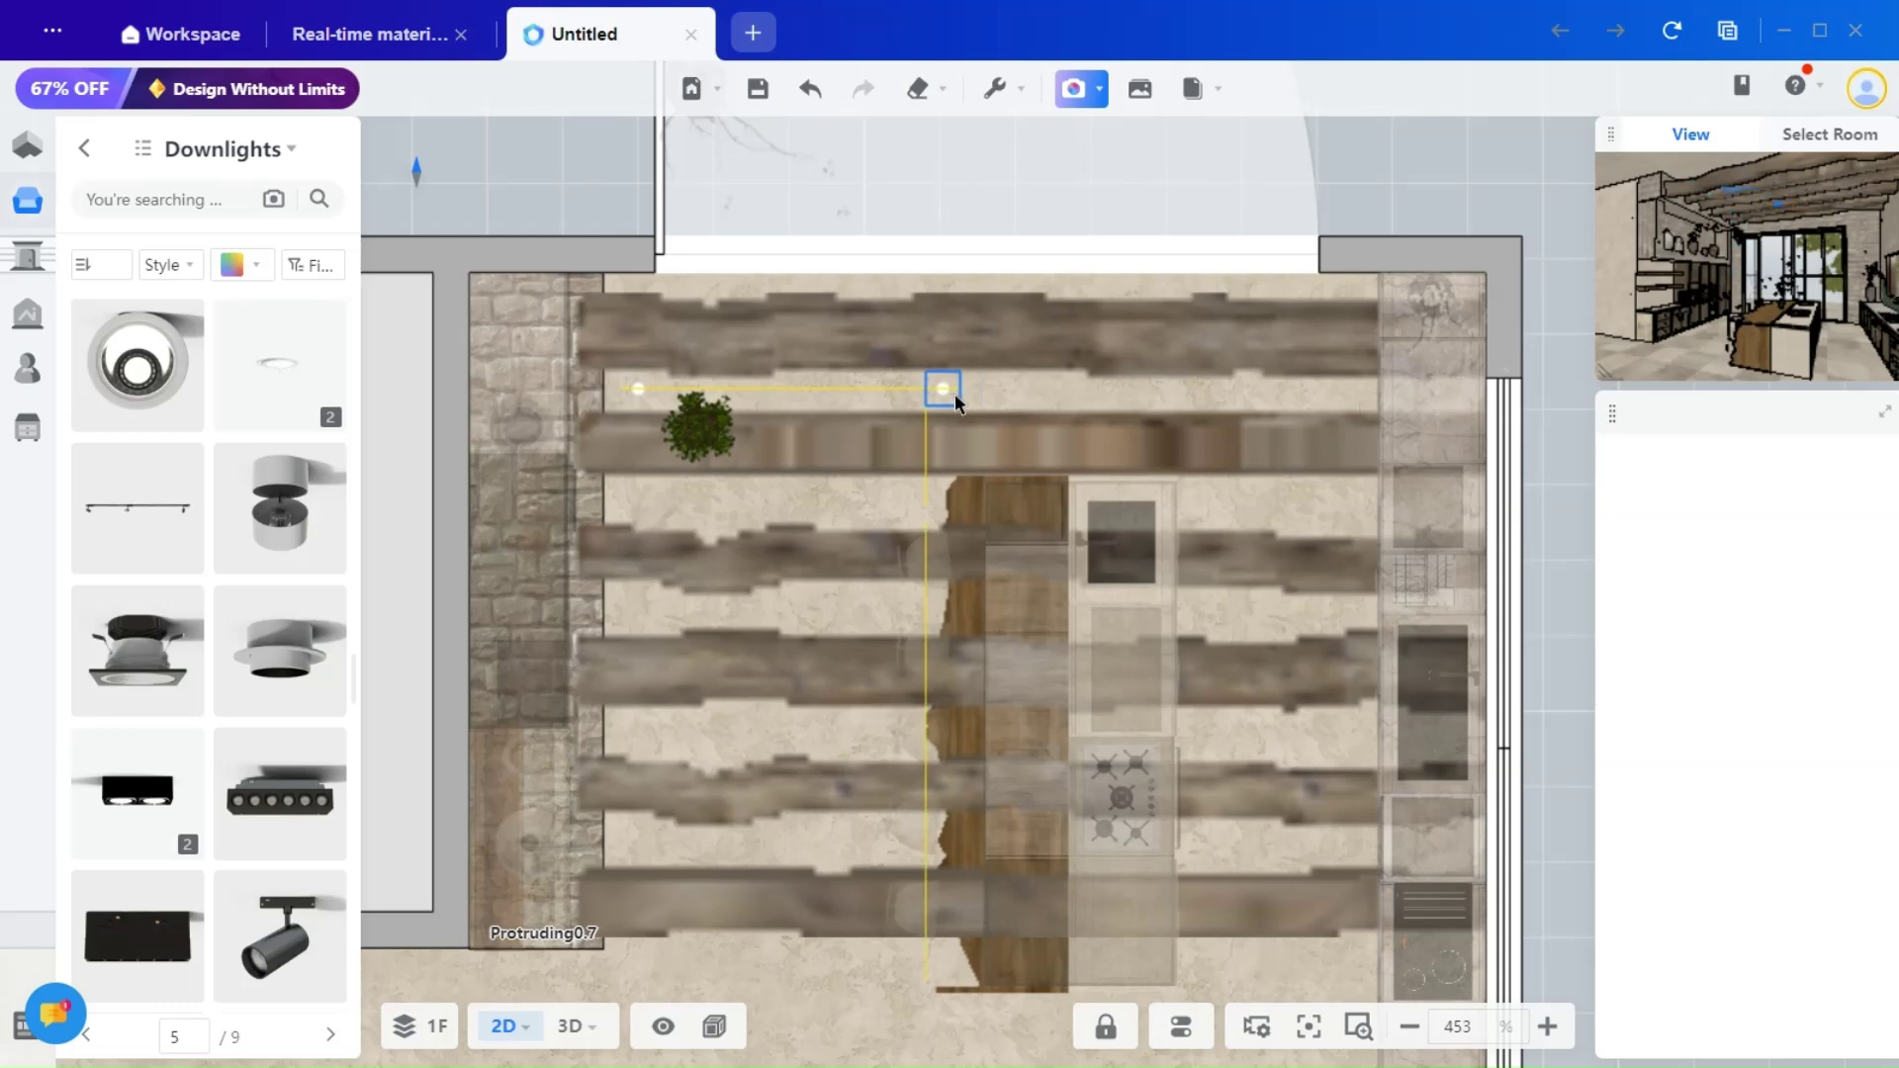
pyautogui.click(954, 394)
pyautogui.moveTo(1110, 327)
pyautogui.click(1086, 372)
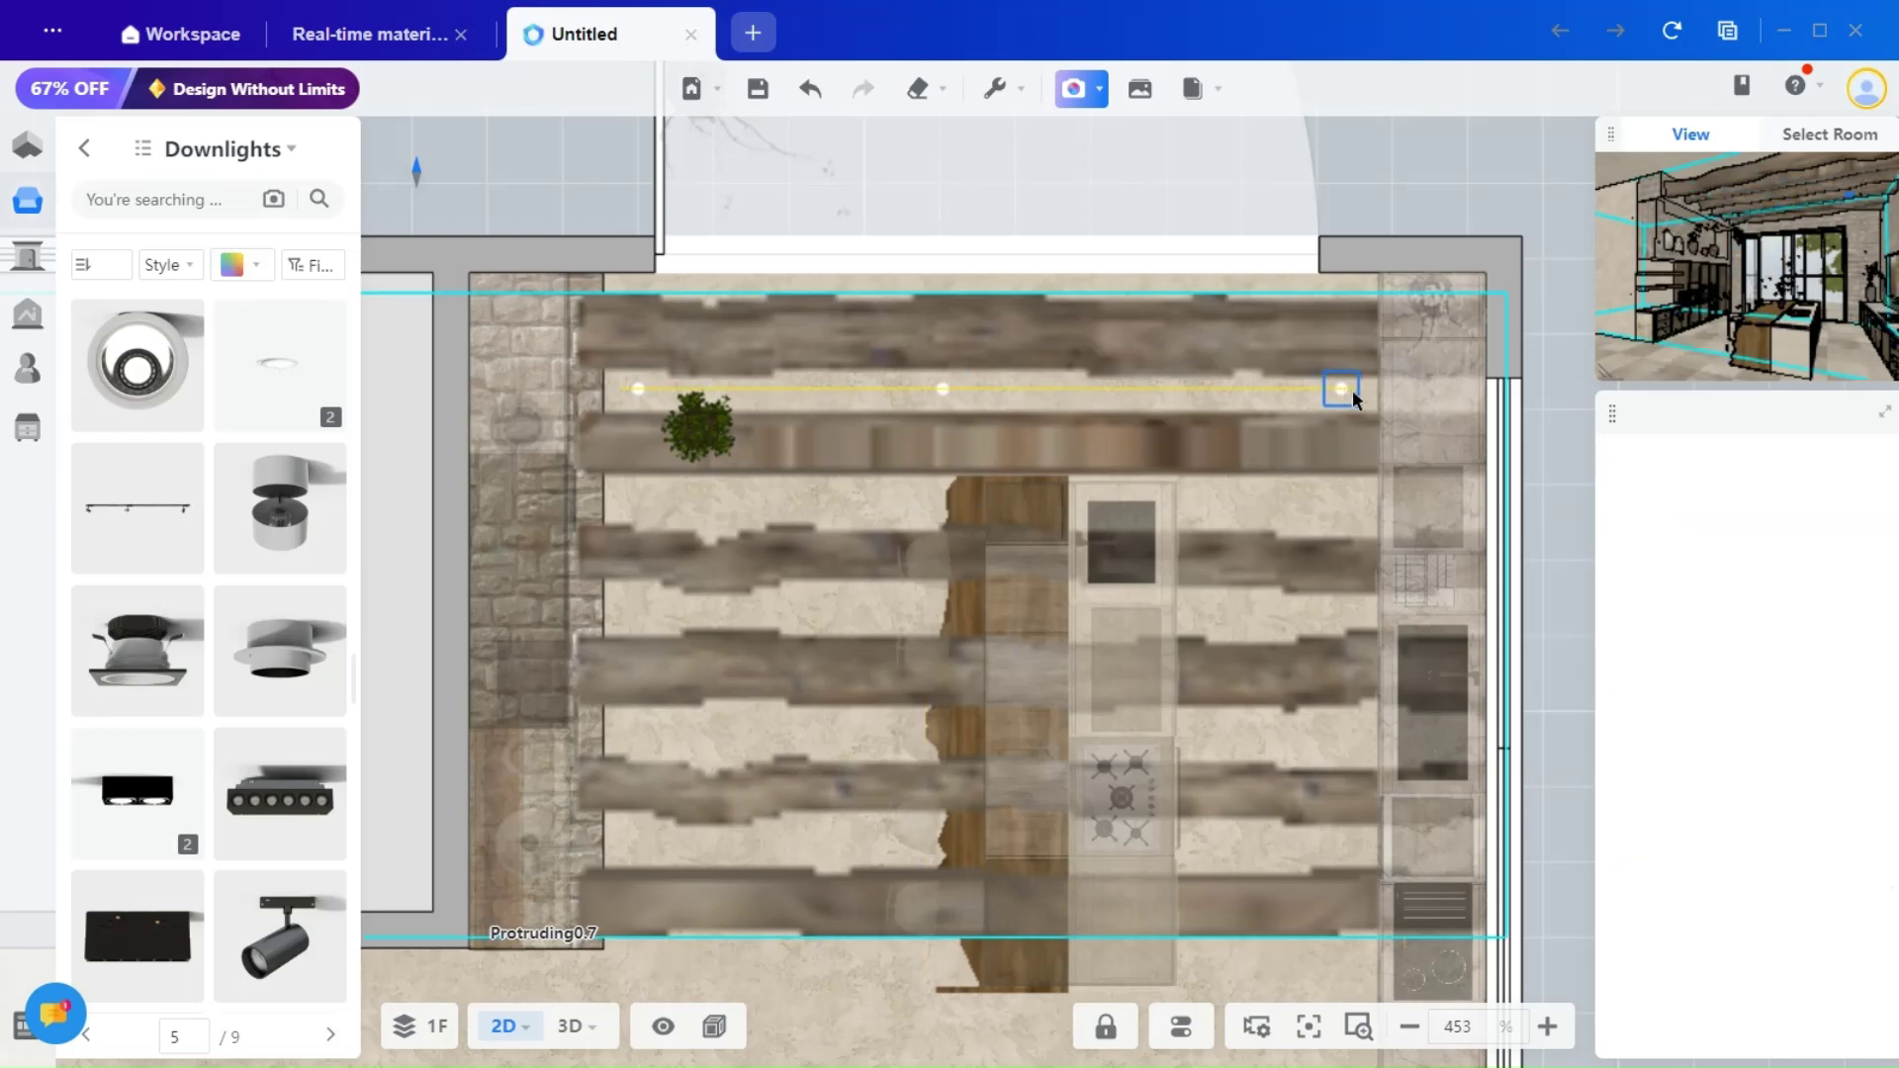
pyautogui.click(1341, 388)
pyautogui.click(1080, 745)
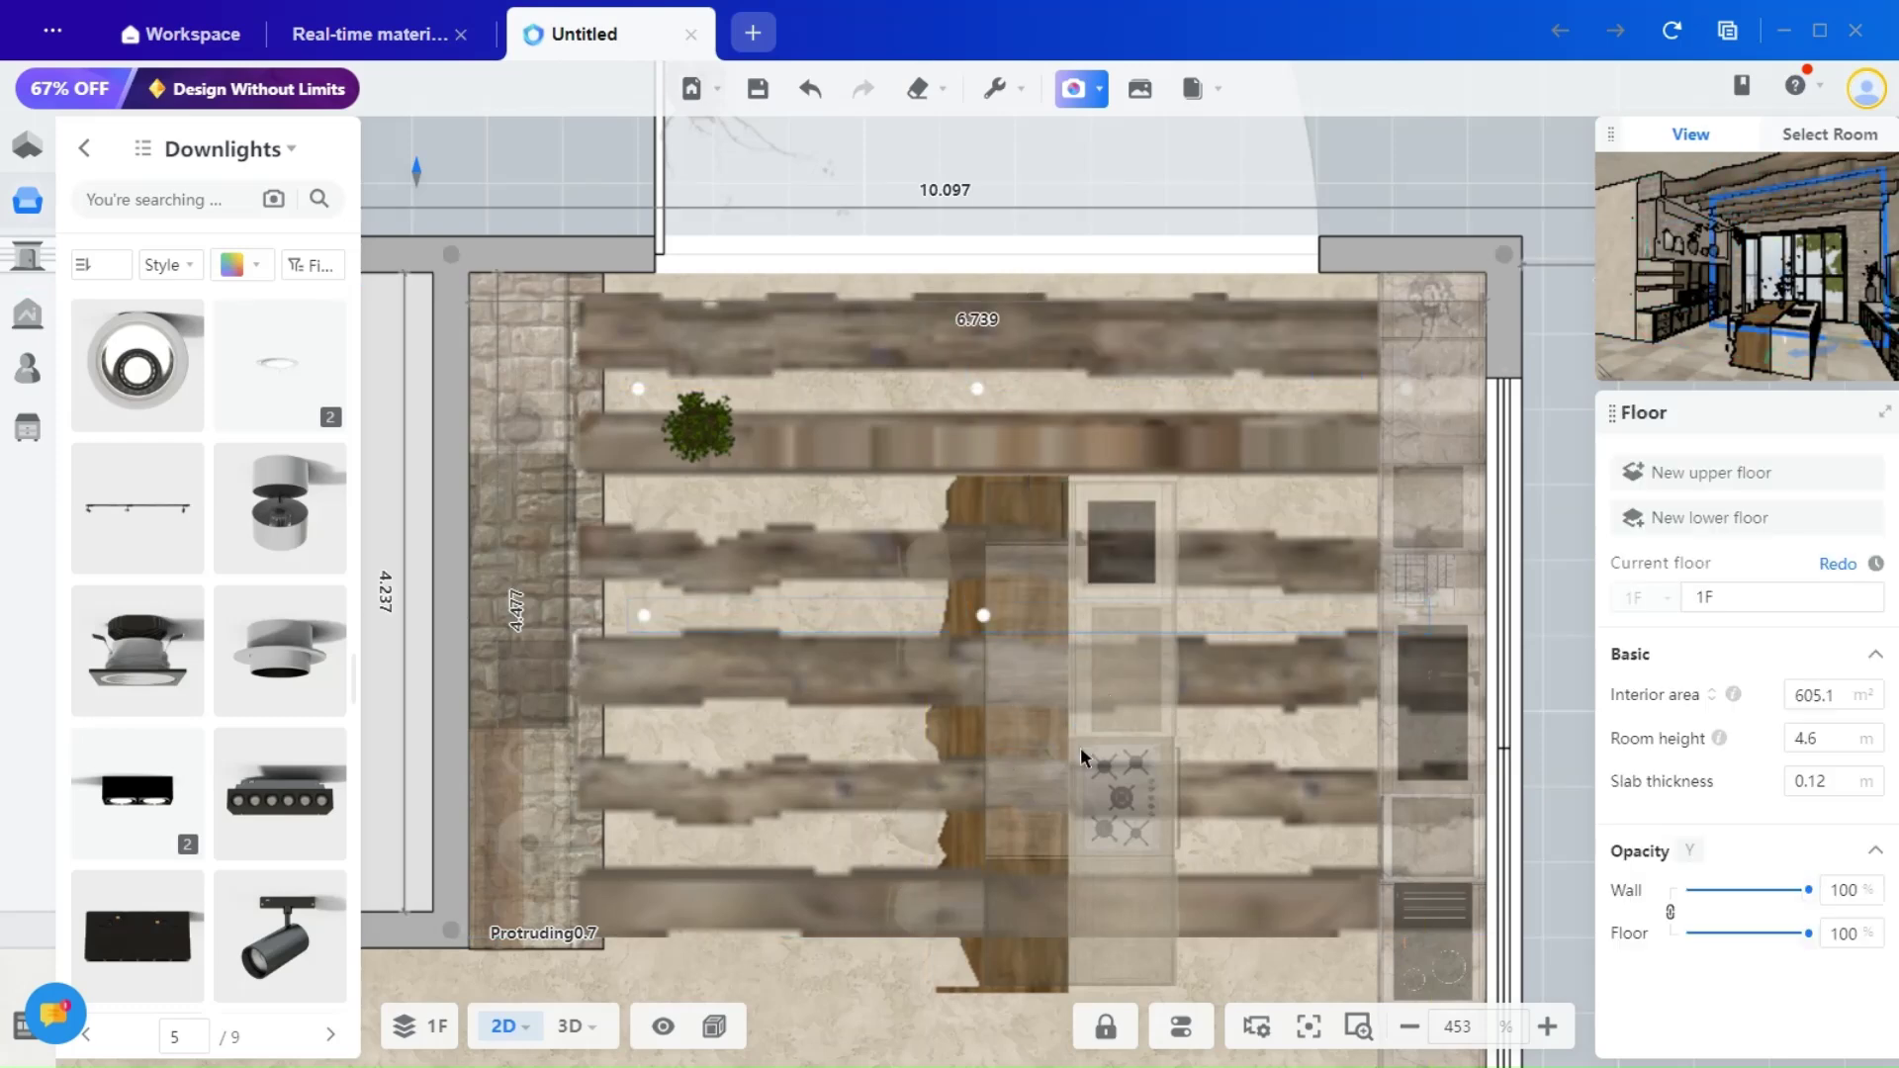
pyautogui.click(1028, 835)
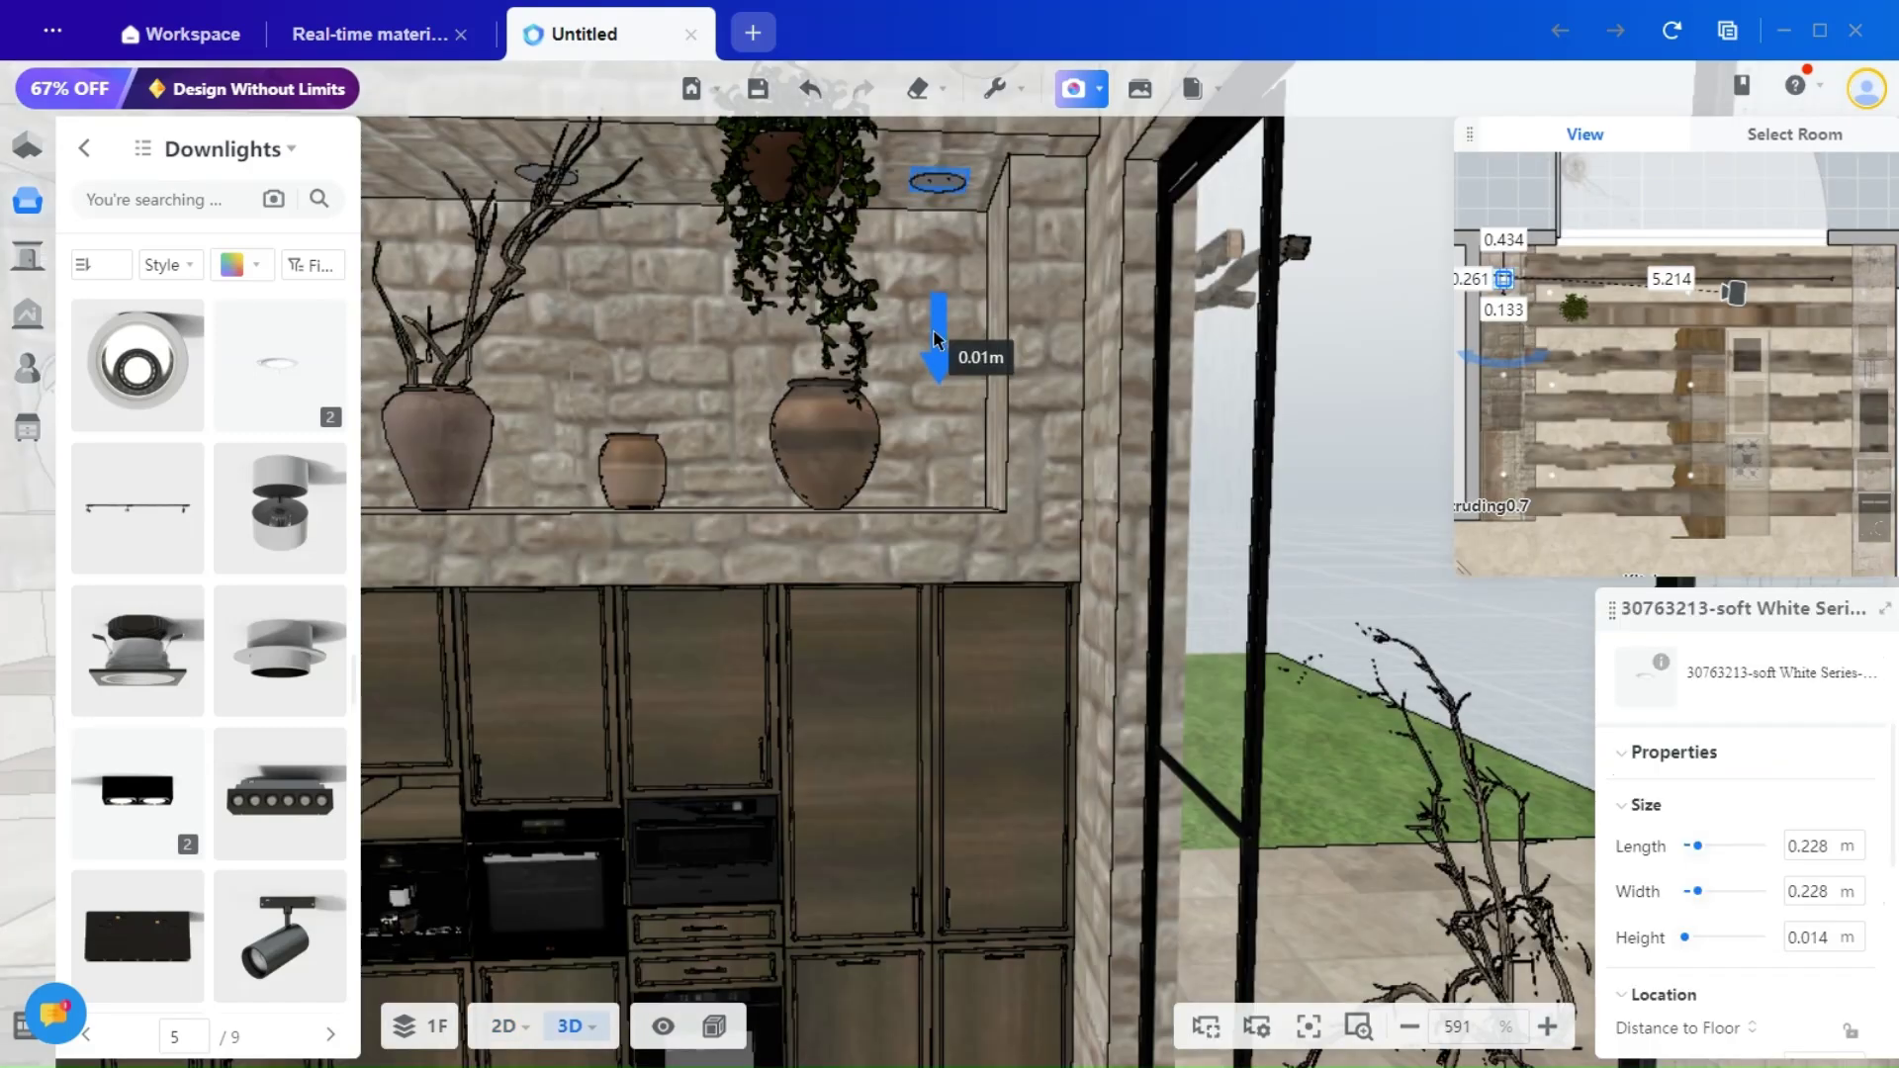
# Step: Lower the downlight in the ceiling of the stone display niche by about 0.01 m
pyautogui.moveTo(933, 339); pyautogui.dragTo(934, 343)
pyautogui.moveTo(738, 347); pyautogui.dragTo(1315, 351, button='right')
pyautogui.scroll(-3, 1102, 240)
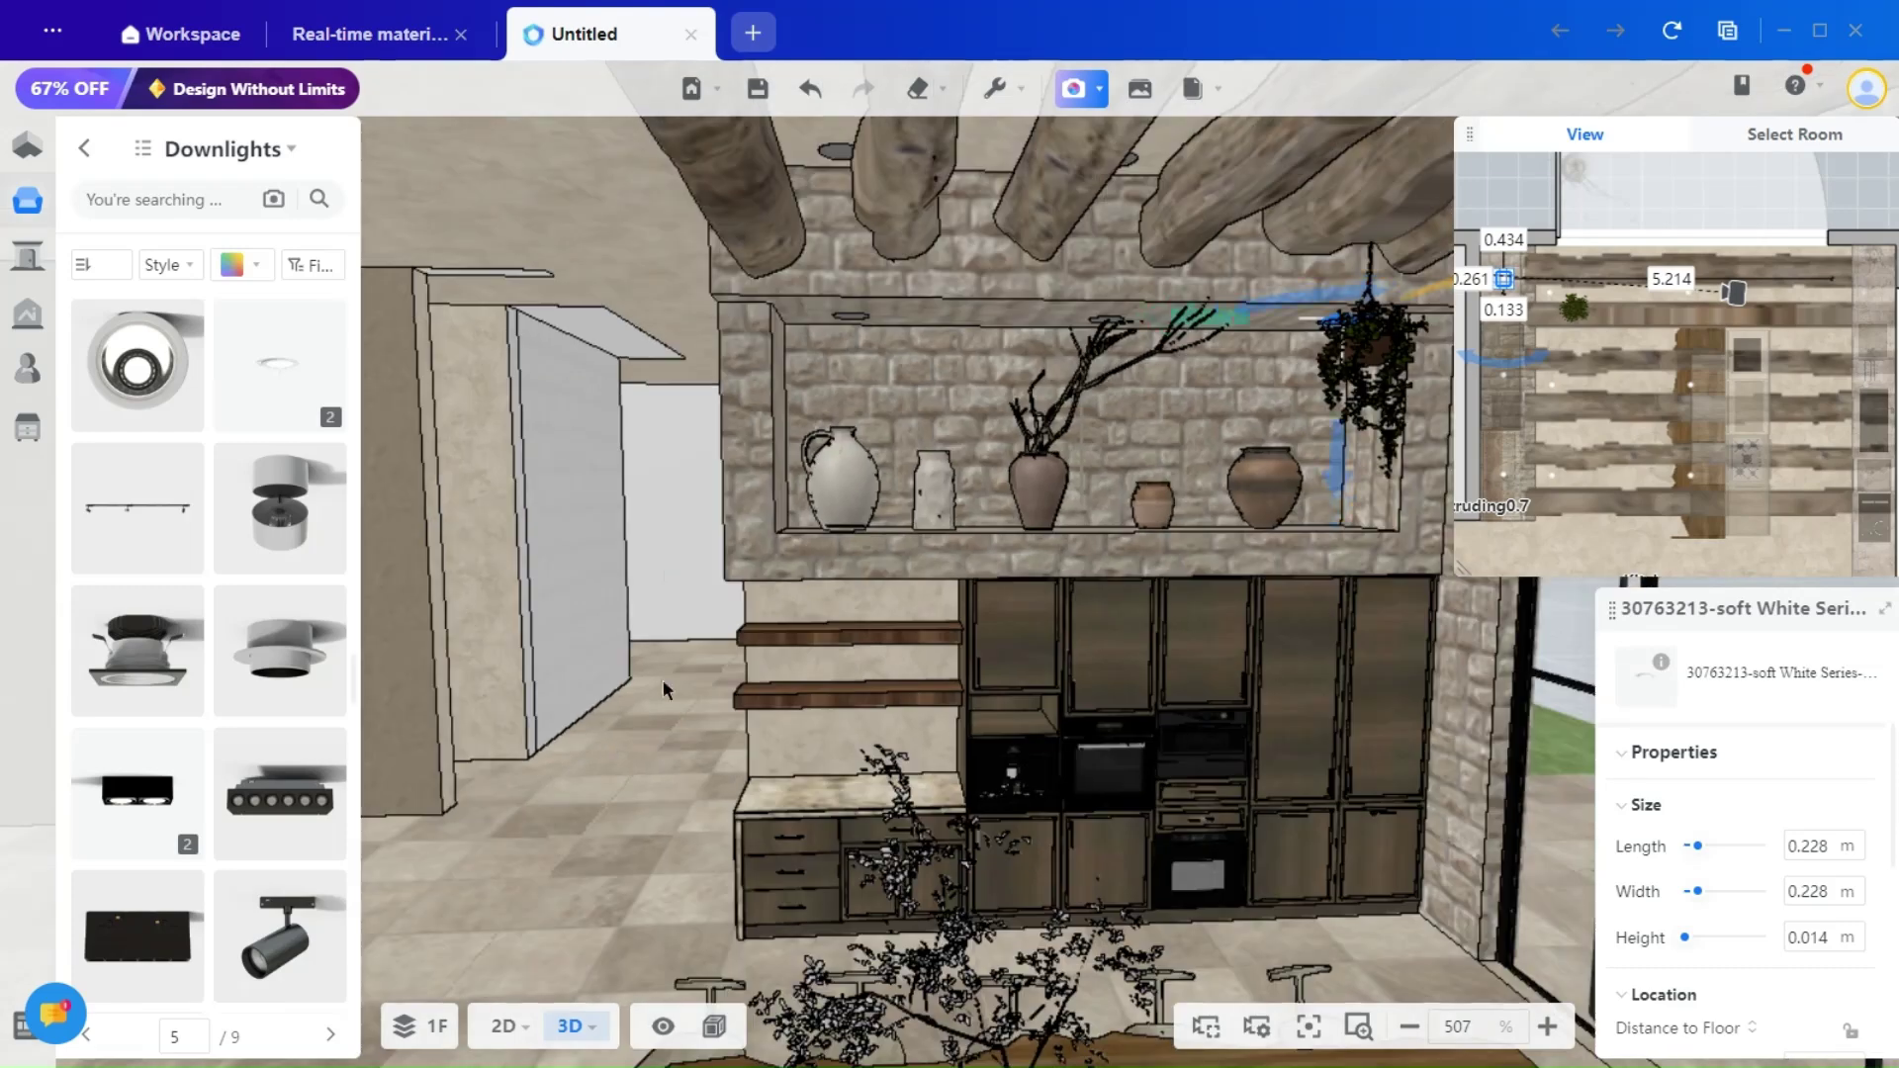
# Step: Open the wall behind the floating shelves and stone niche in the Wall Editor and enlarge its 3D preview around the niche
pyautogui.moveTo(663, 680); pyautogui.dragTo(915, 377)
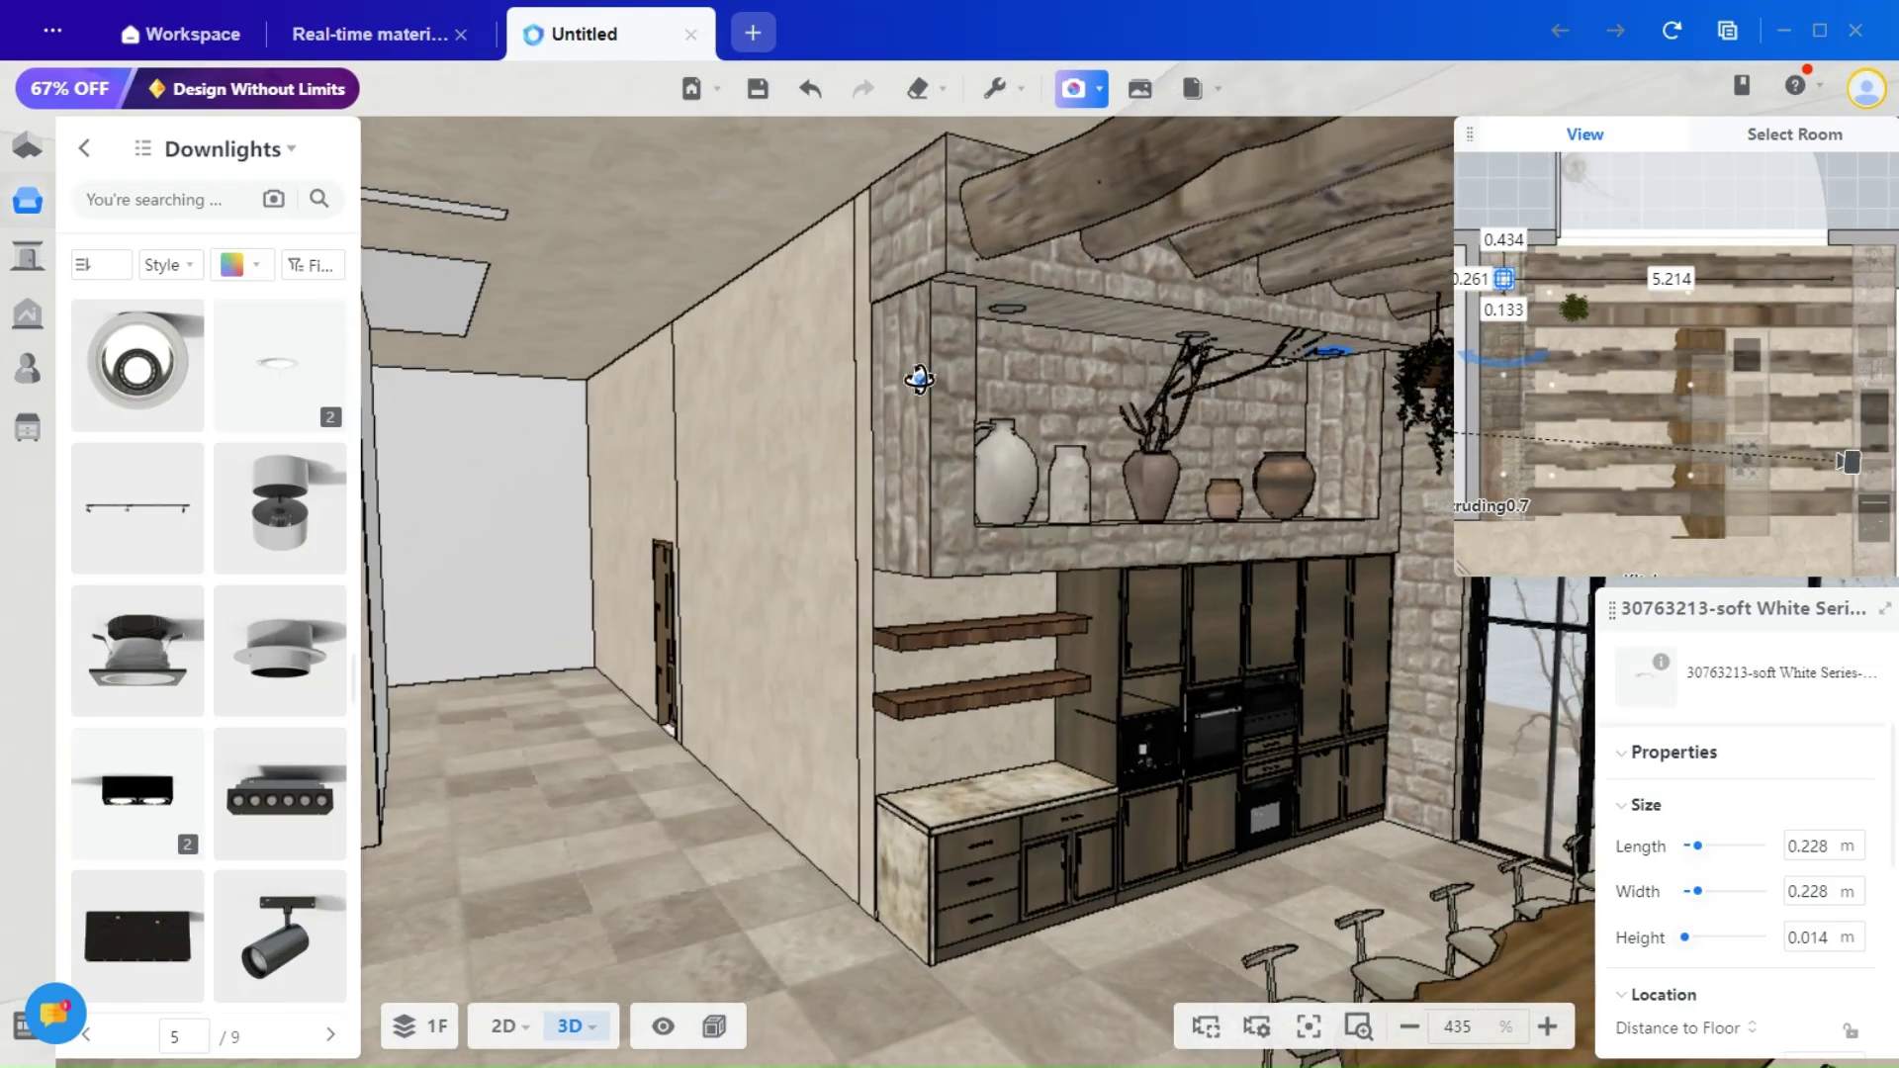
pyautogui.click(956, 593)
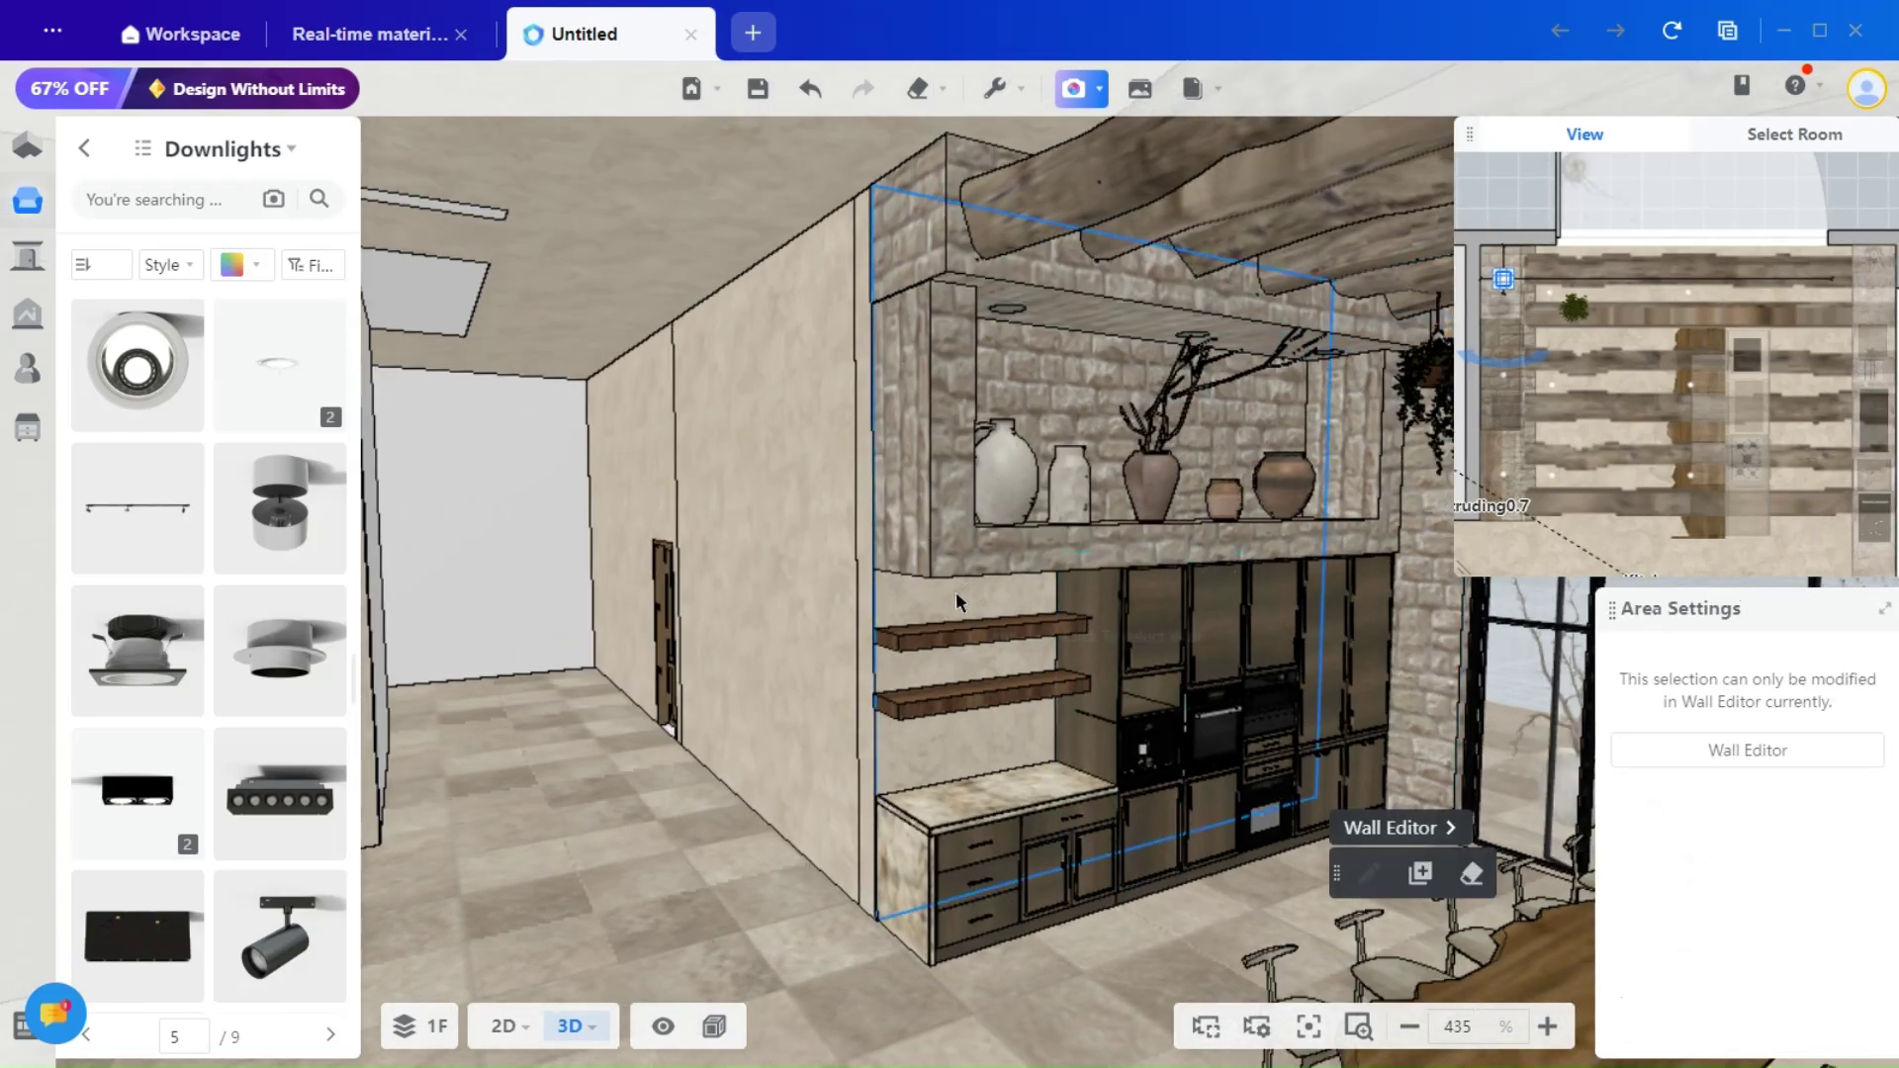
pyautogui.click(1357, 838)
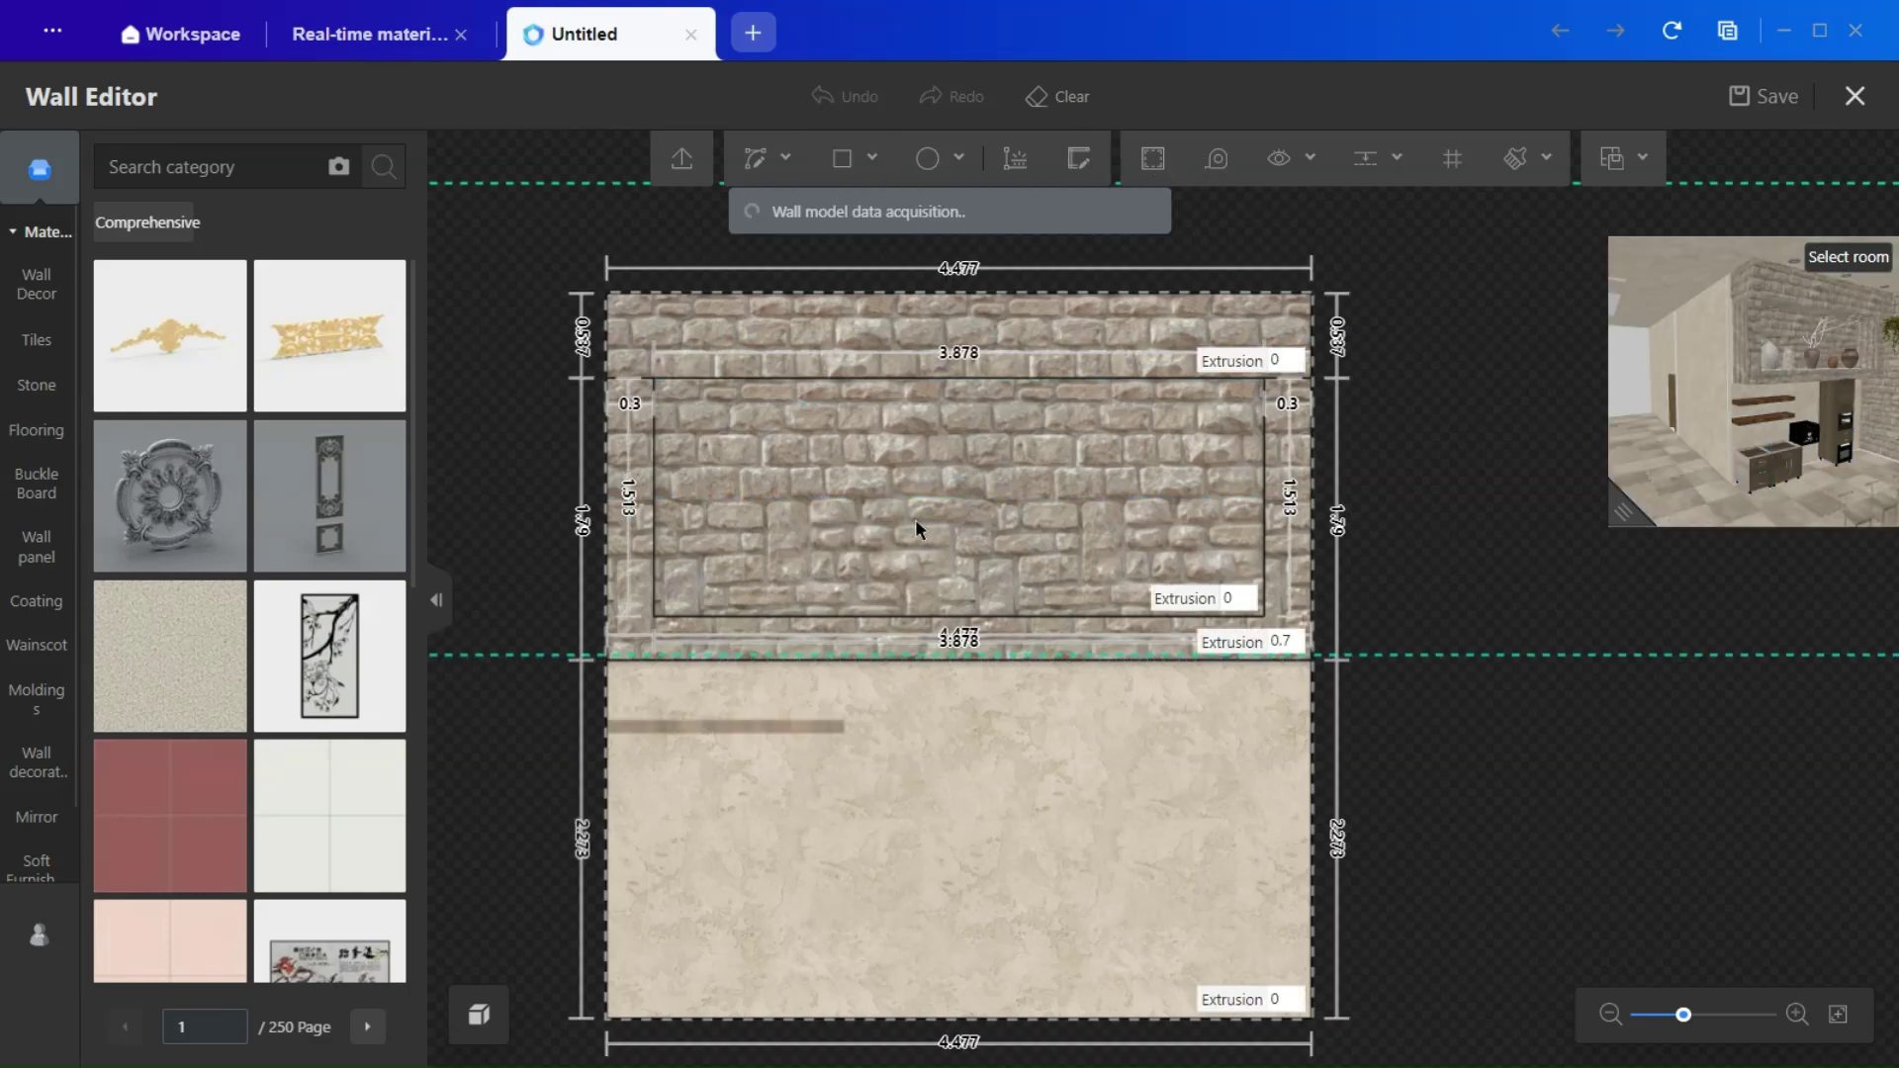
pyautogui.scroll(4, 1227, 608)
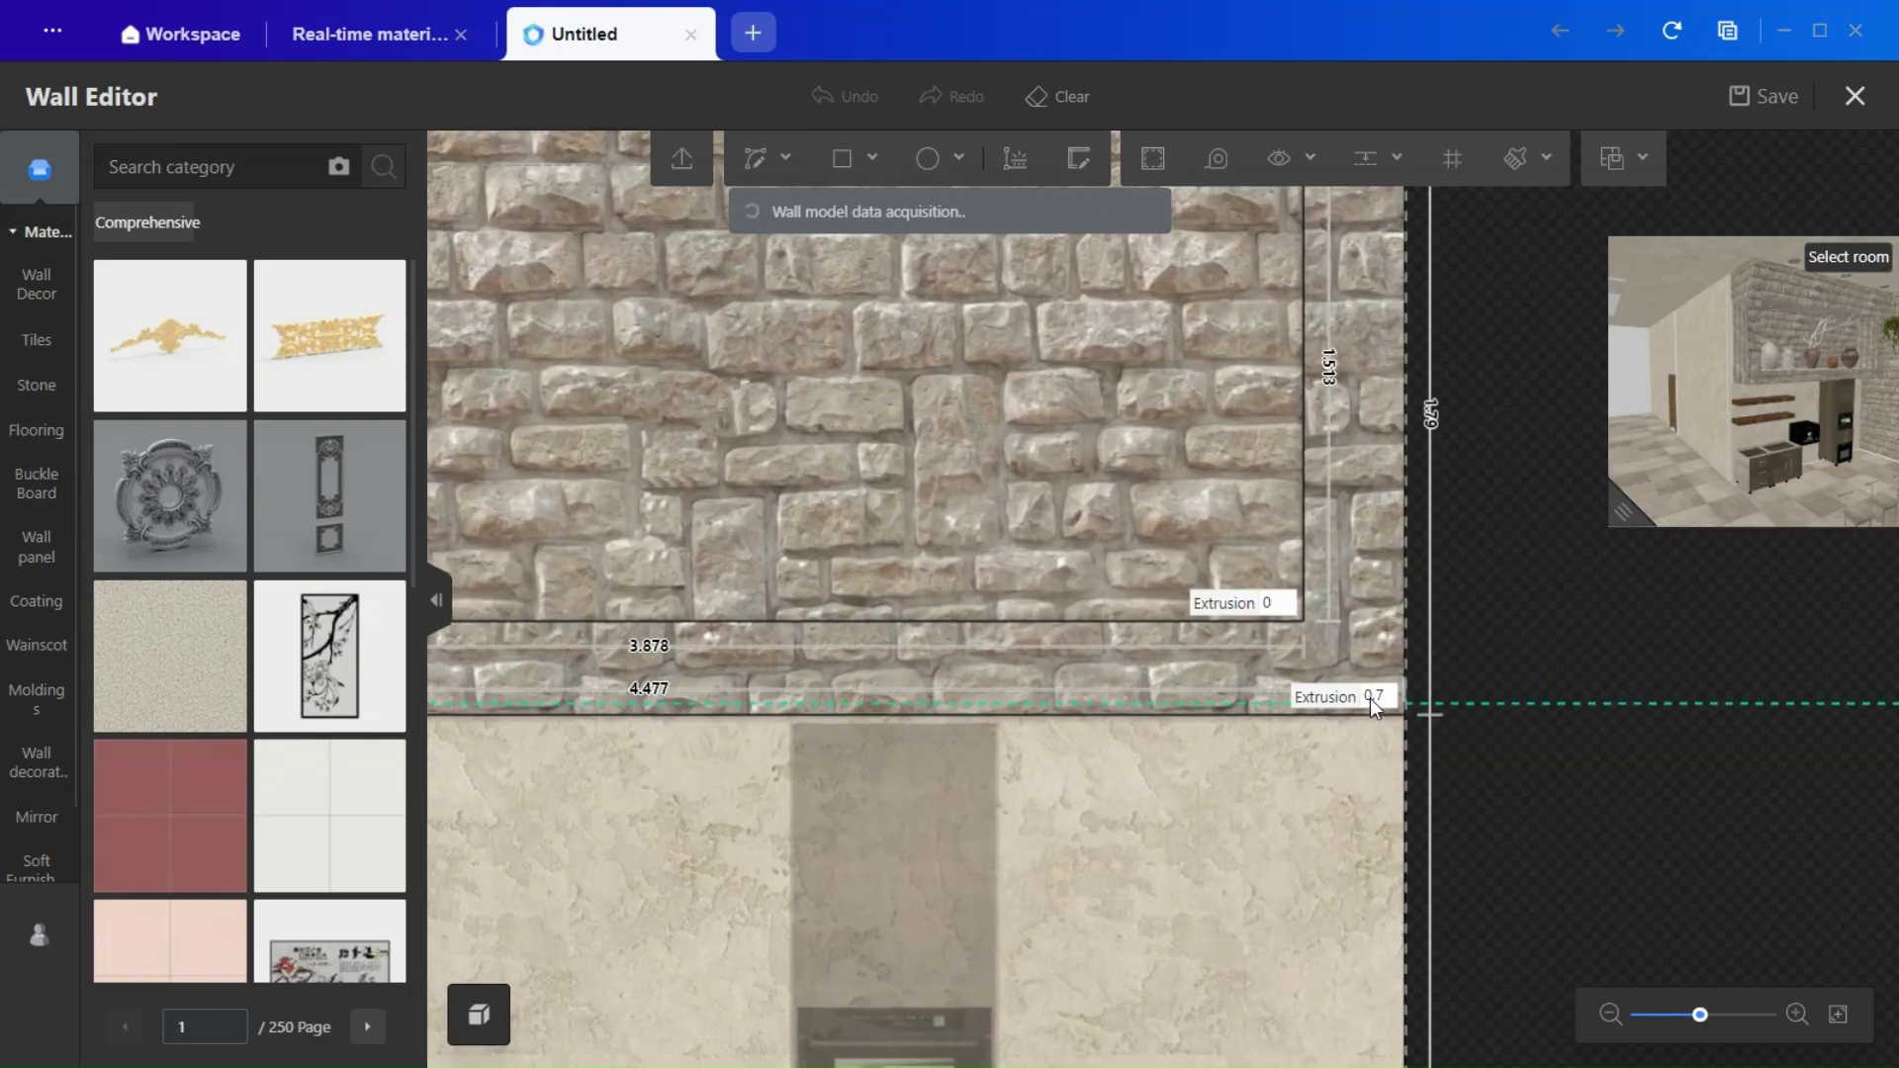
pyautogui.scroll(-3, 1156, 761)
pyautogui.moveTo(1625, 513); pyautogui.dragTo(1184, 717)
pyautogui.moveTo(1445, 667); pyautogui.dragTo(1583, 578)
pyautogui.scroll(1, 1678, 488)
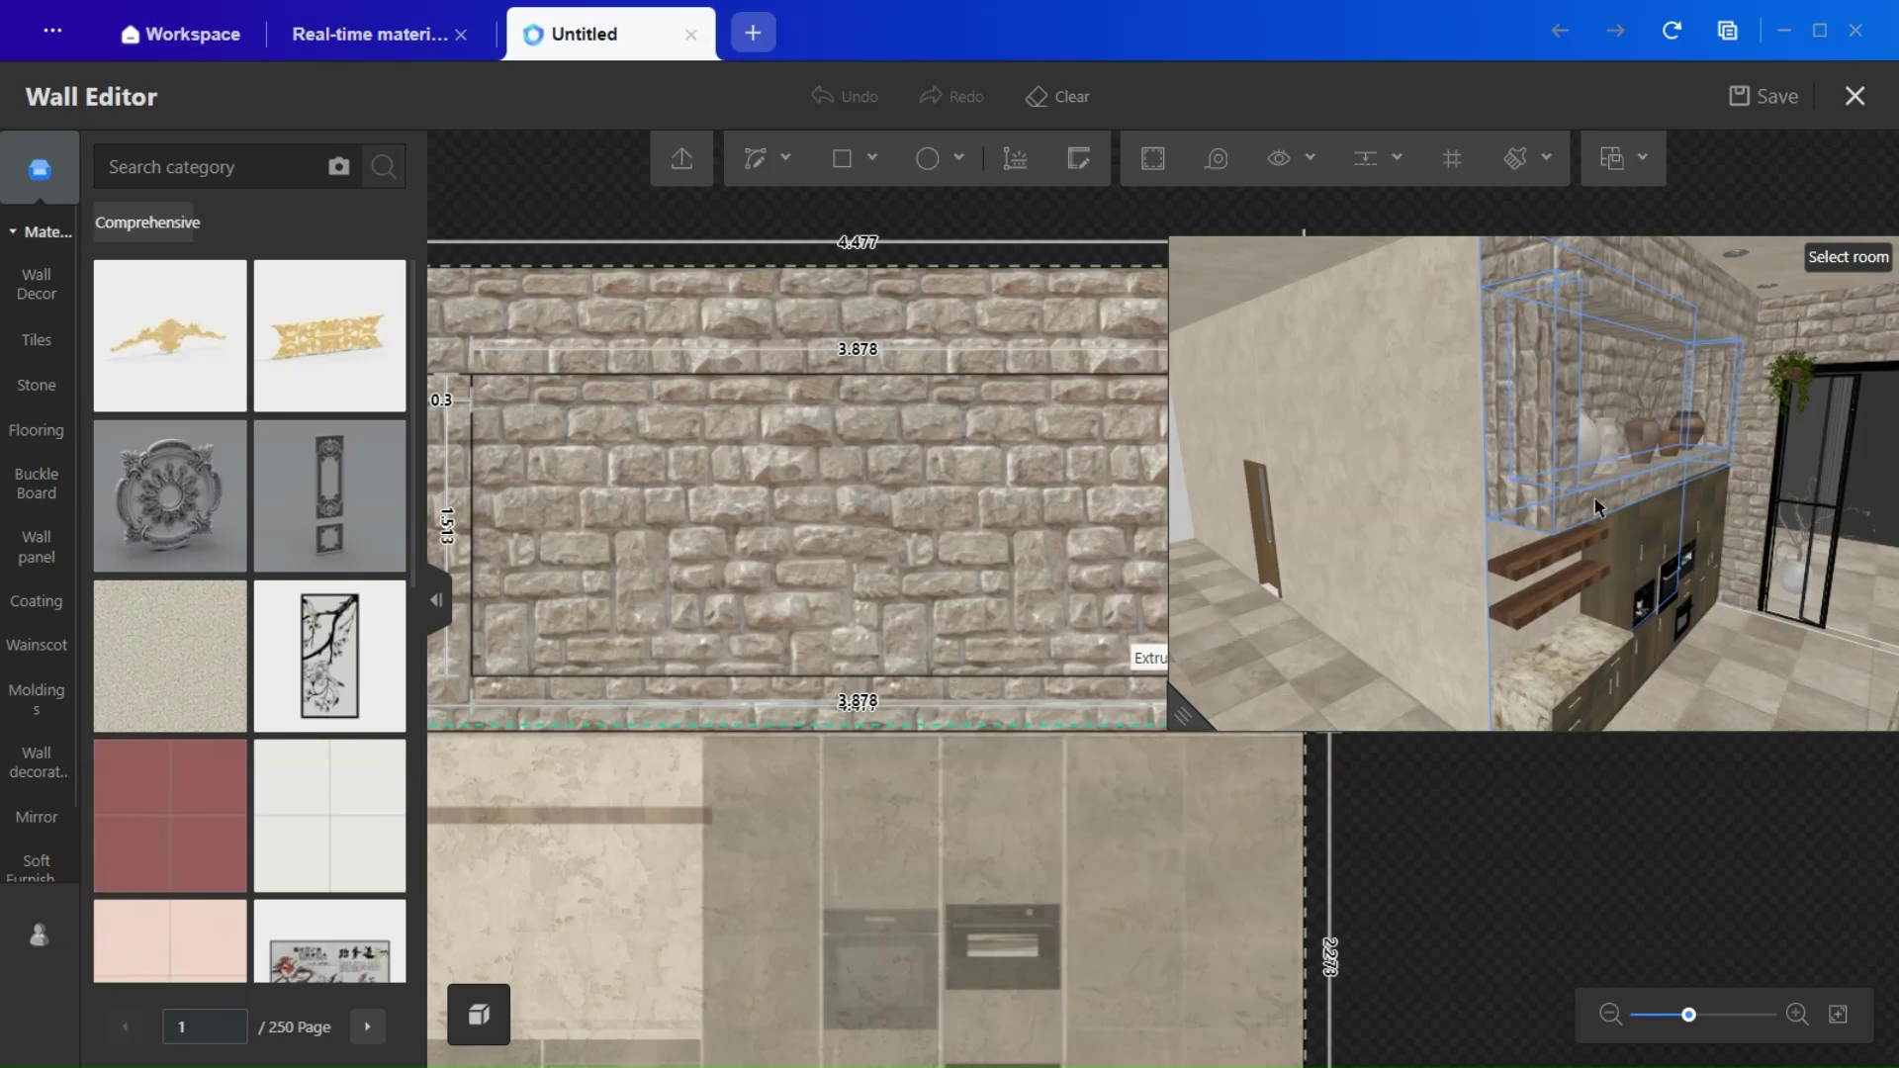
# Step: Draw a rectangle about 2.69 × 0.64 m inside the stone niche panel on the wall elevation
pyautogui.moveTo(1185, 712); pyautogui.dragTo(1286, 689)
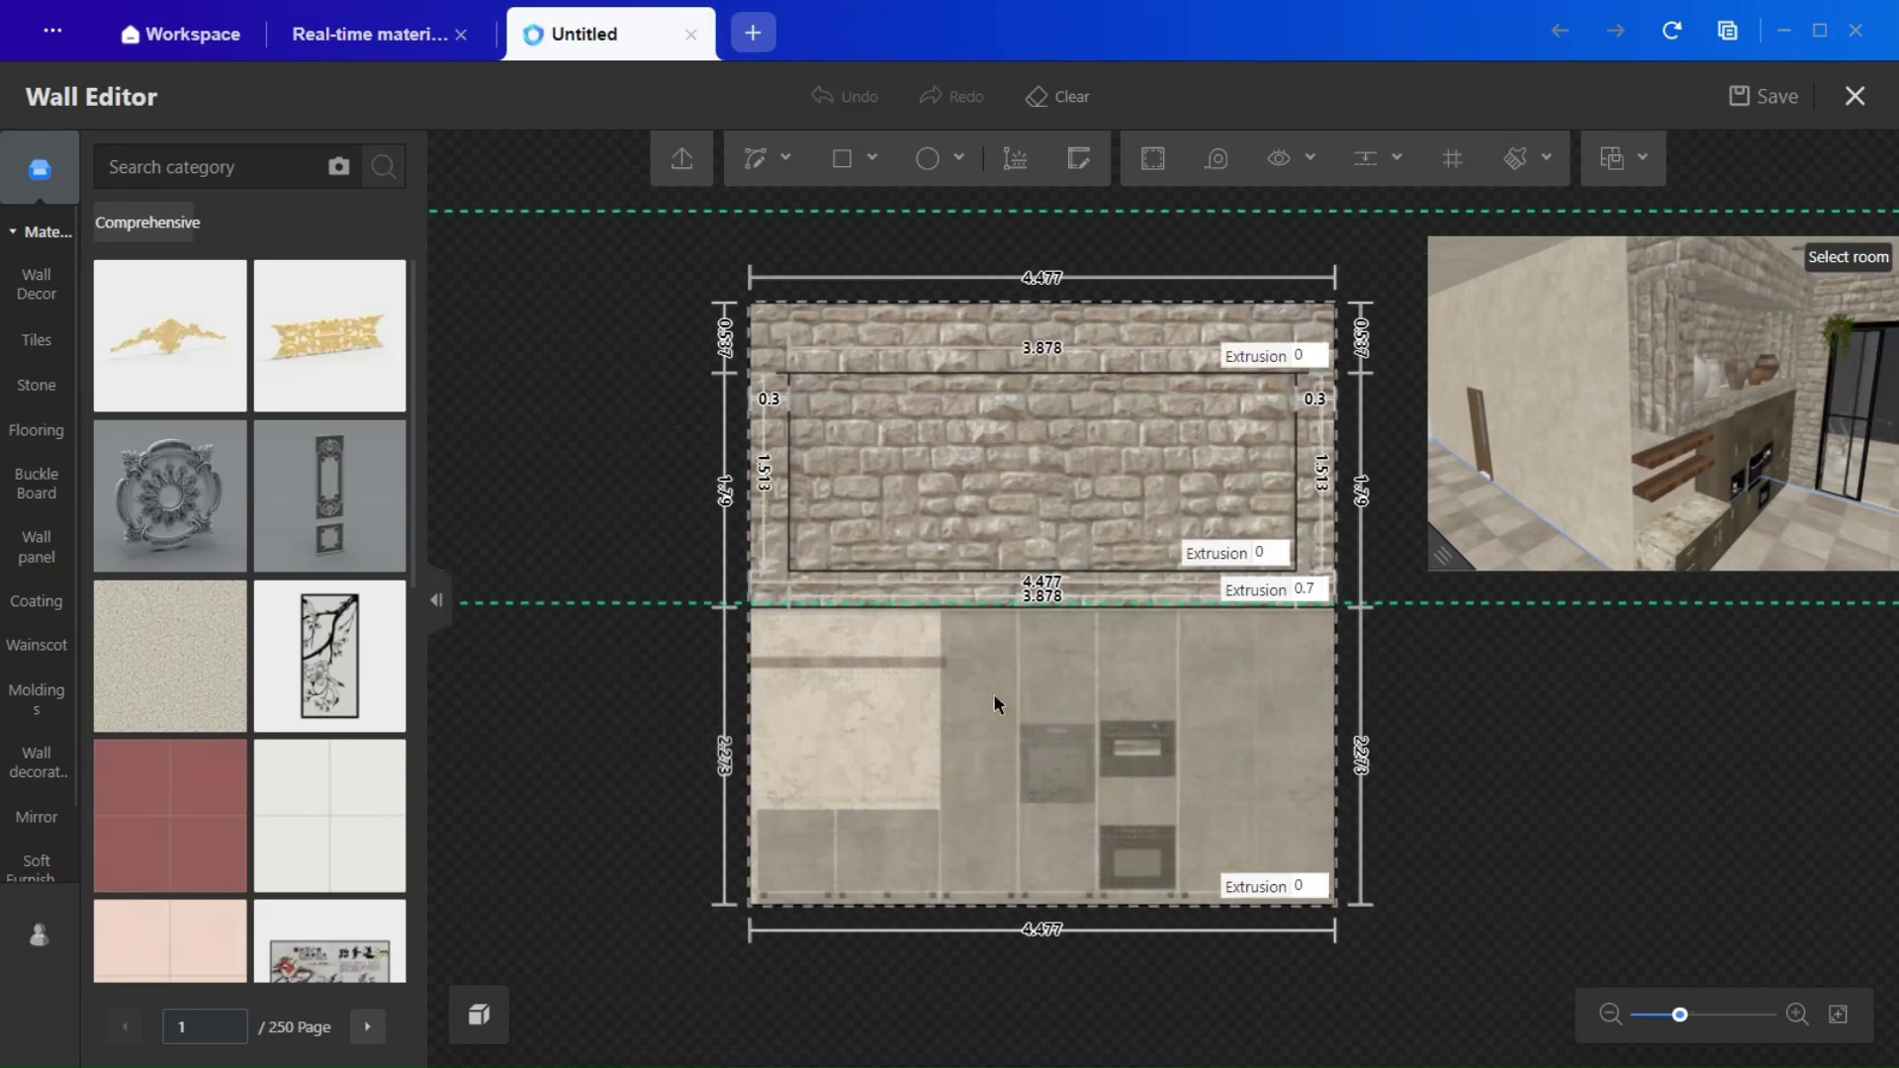
pyautogui.moveTo(1106, 729); pyautogui.dragTo(1066, 812, button='middle')
pyautogui.scroll(2, 1160, 692)
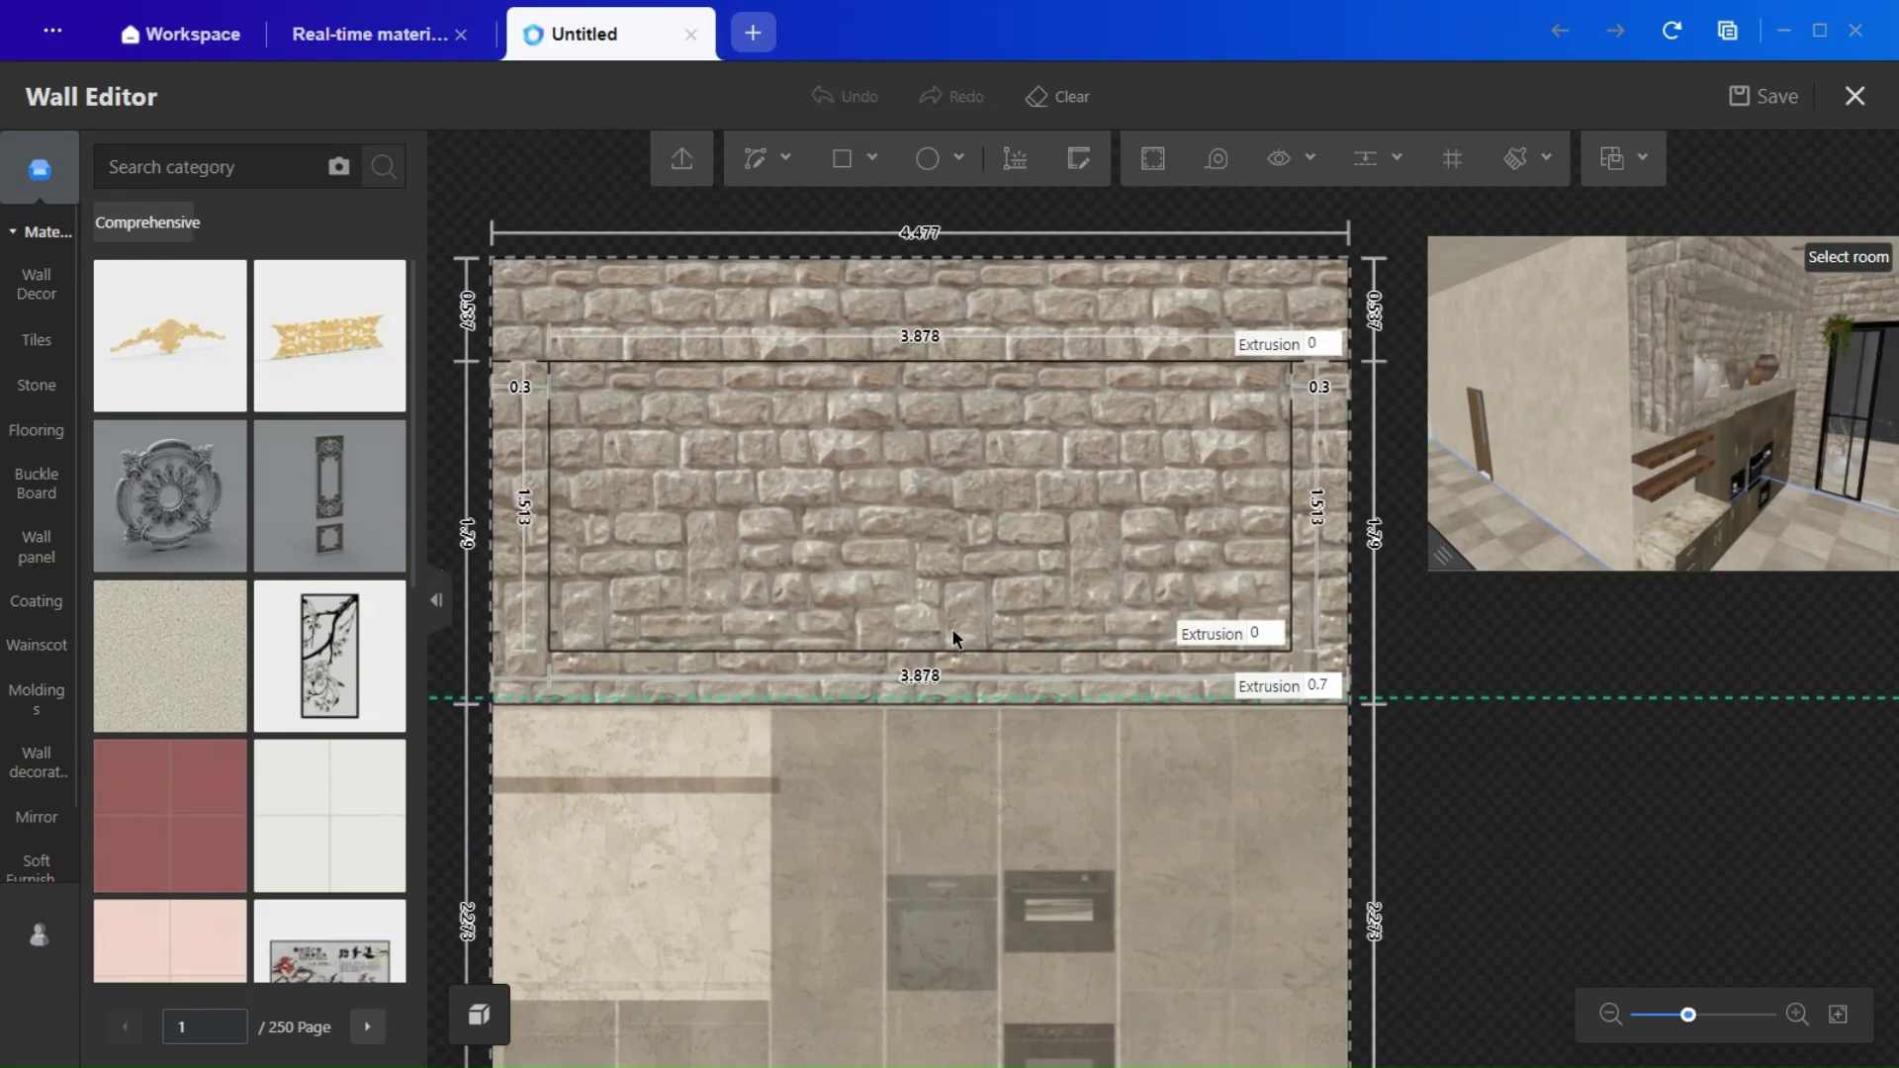
pyautogui.click(863, 161)
pyautogui.click(654, 432)
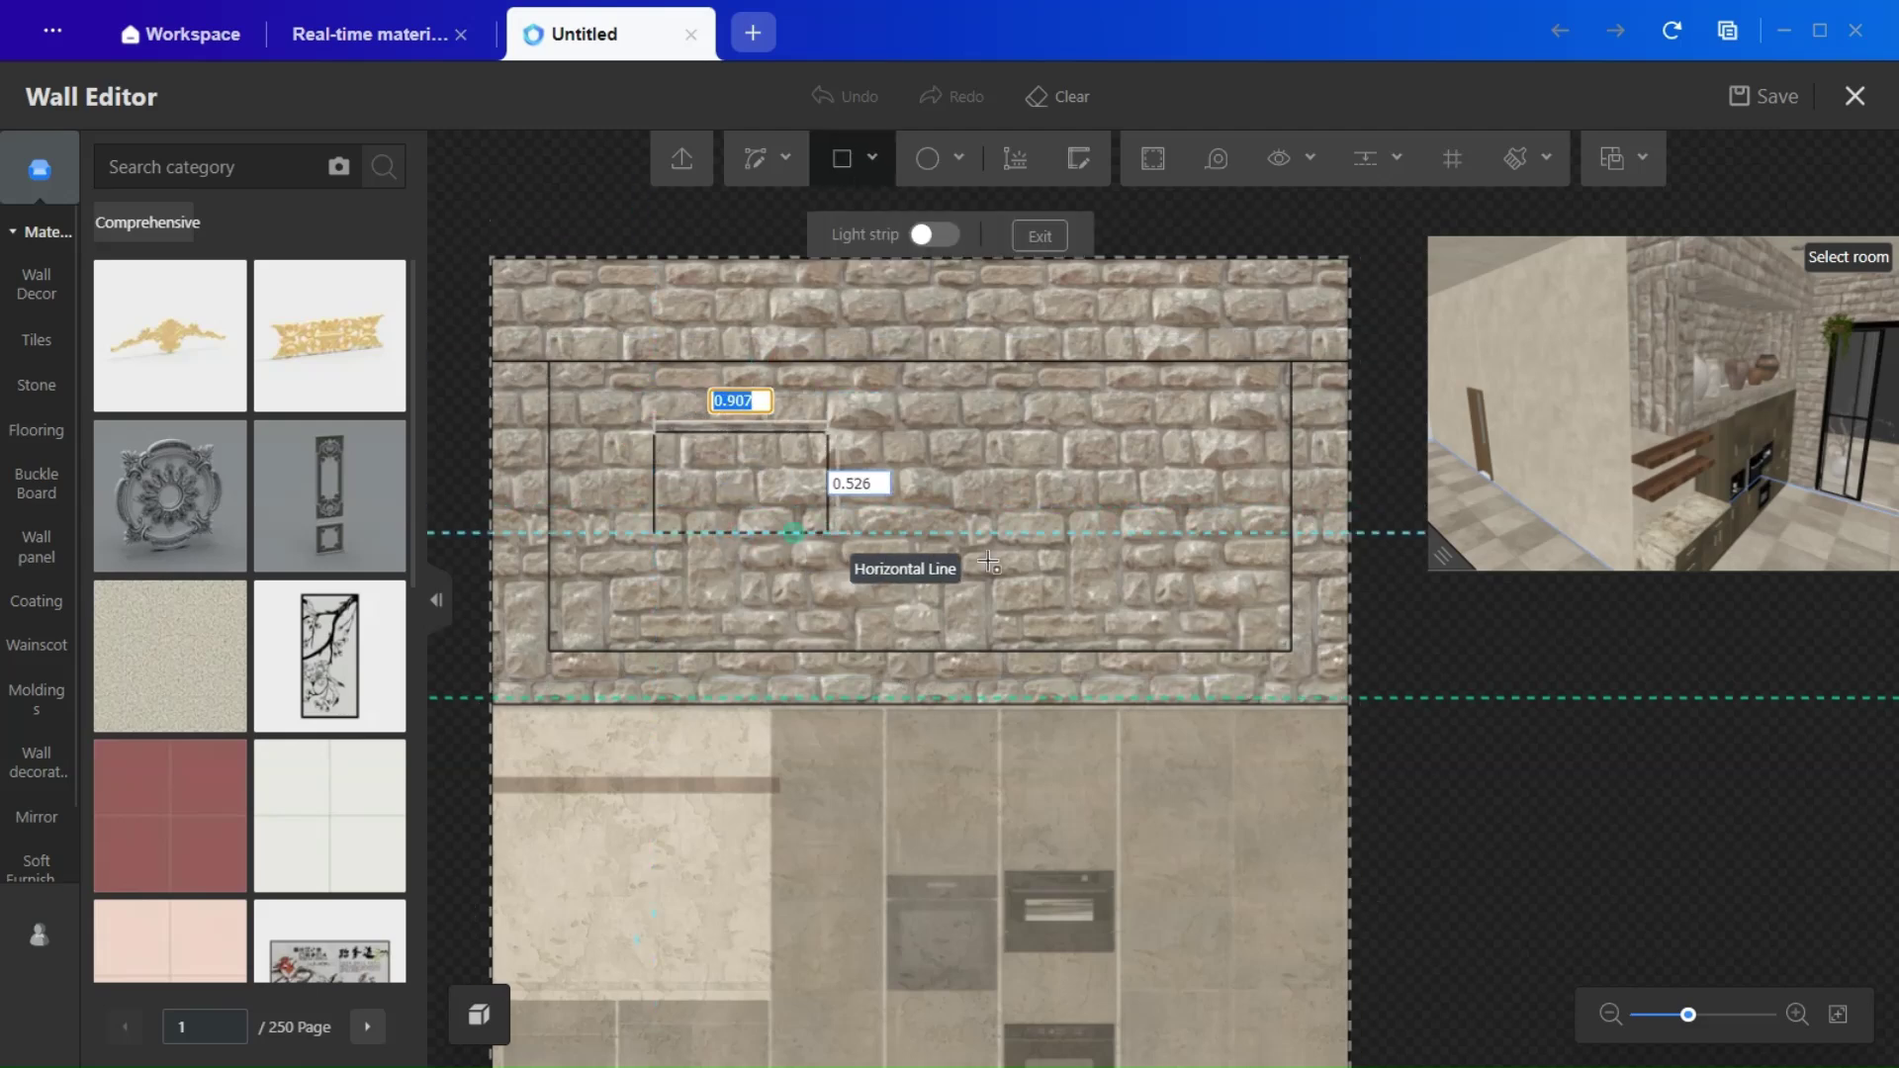
pyautogui.click(1168, 555)
pyautogui.moveTo(1438, 575); pyautogui.dragTo(1245, 744)
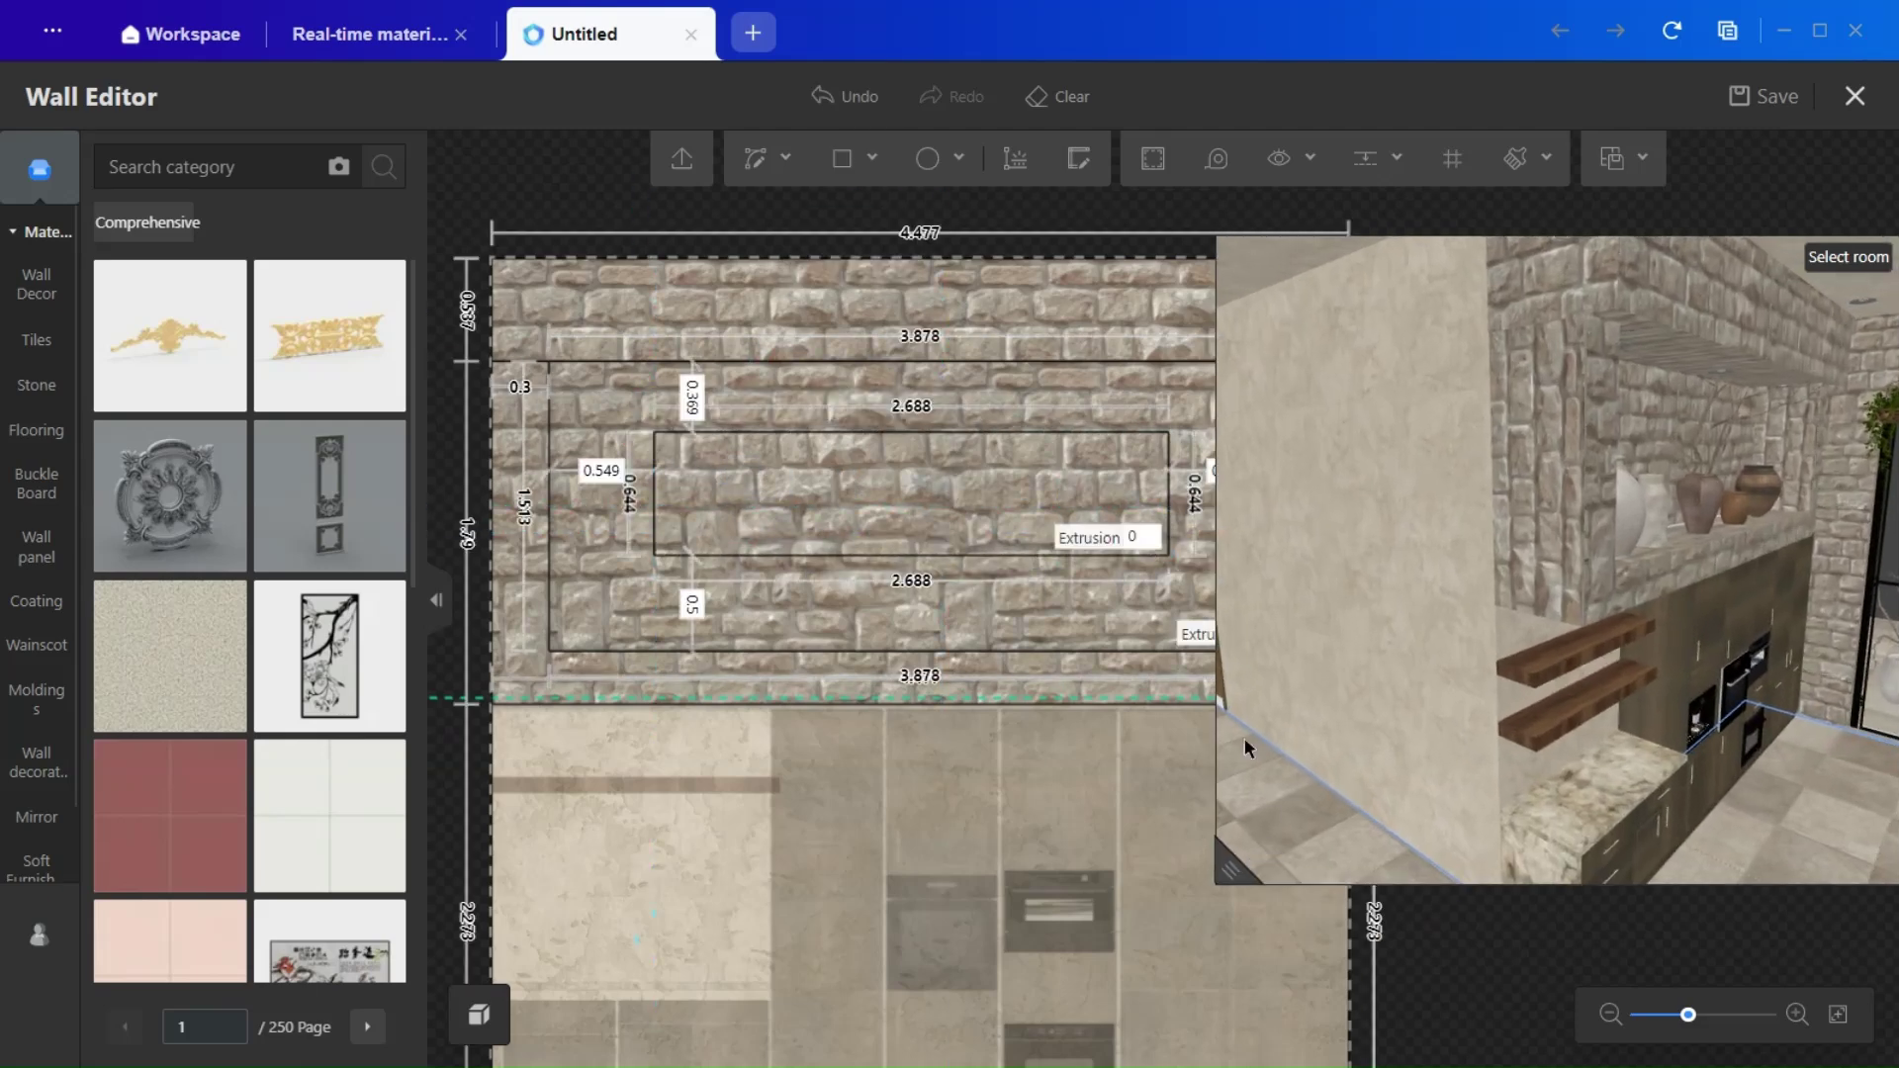
# Step: Try an extrusion of 0.8 m and then 3 m for the inner rectangle in the niche
pyautogui.click(1153, 535)
pyautogui.write('0.8')
pyautogui.press('Return')
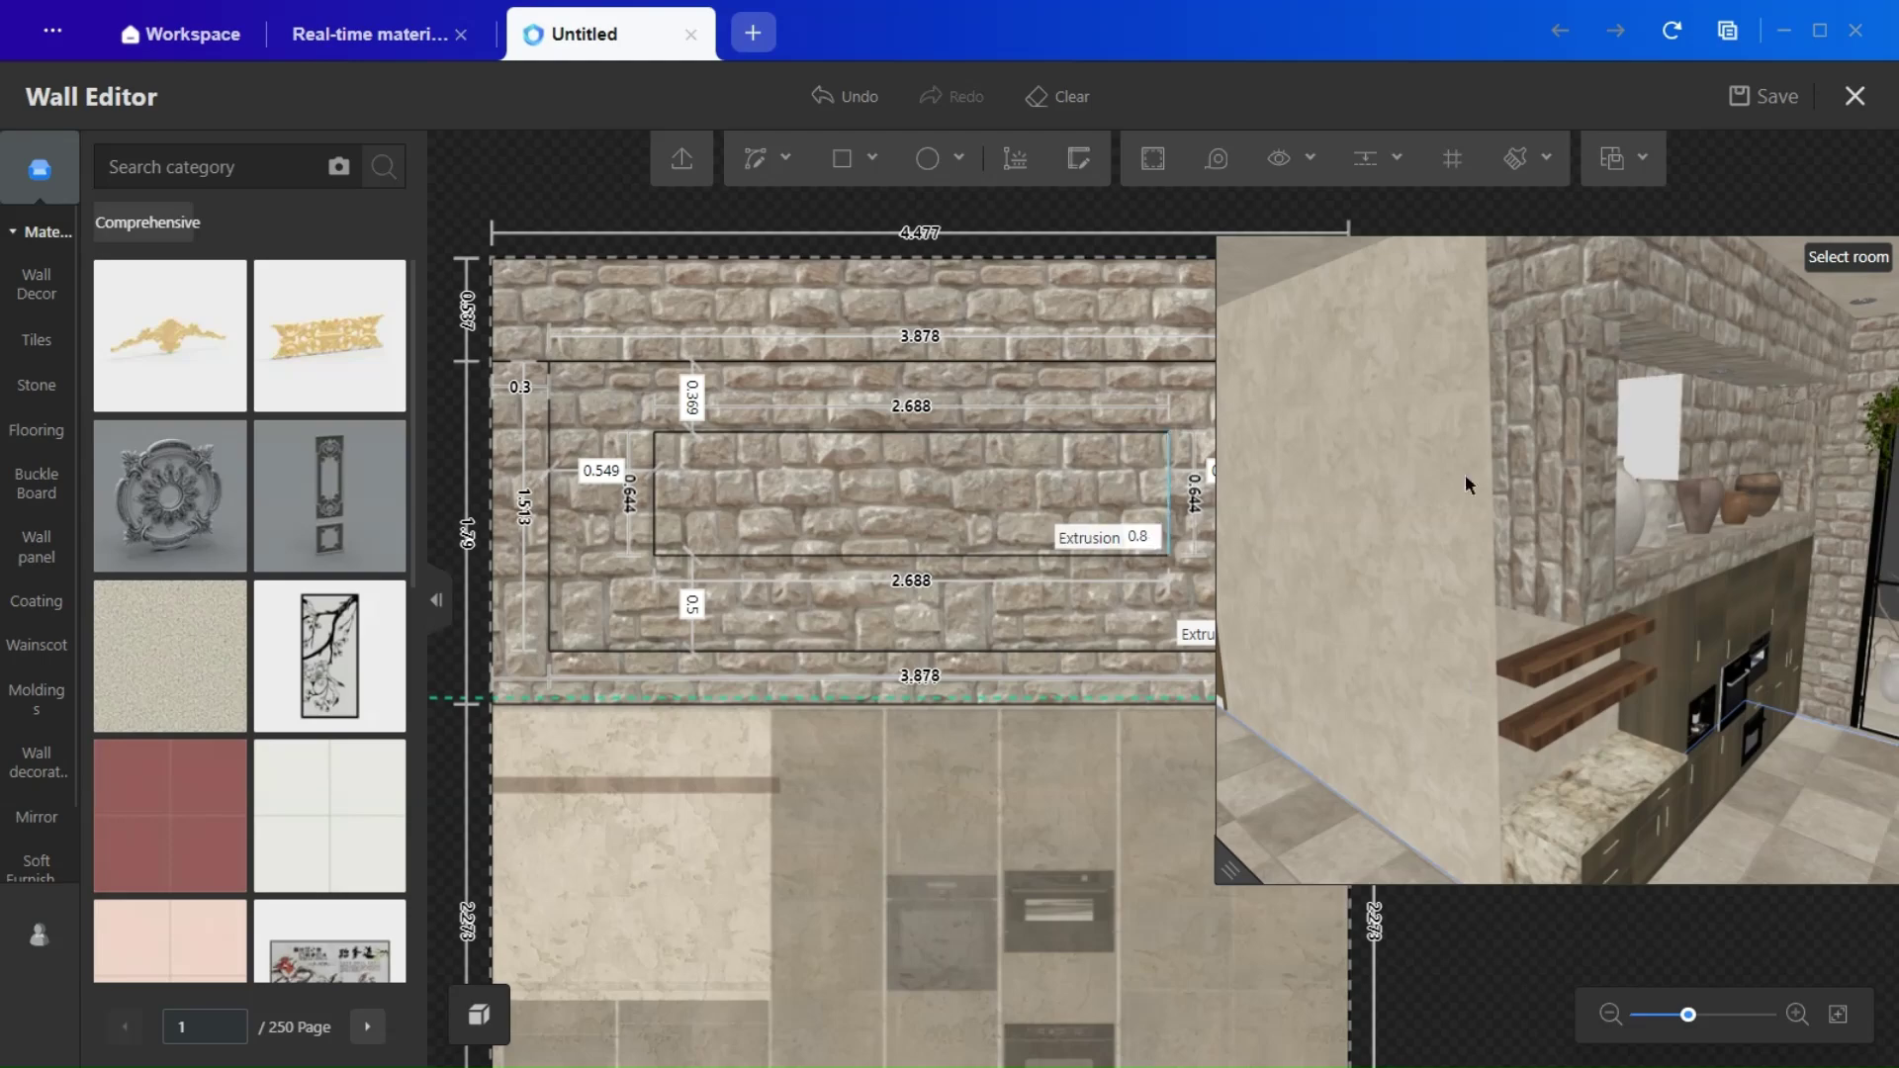
pyautogui.write('3')
pyautogui.press('Return')
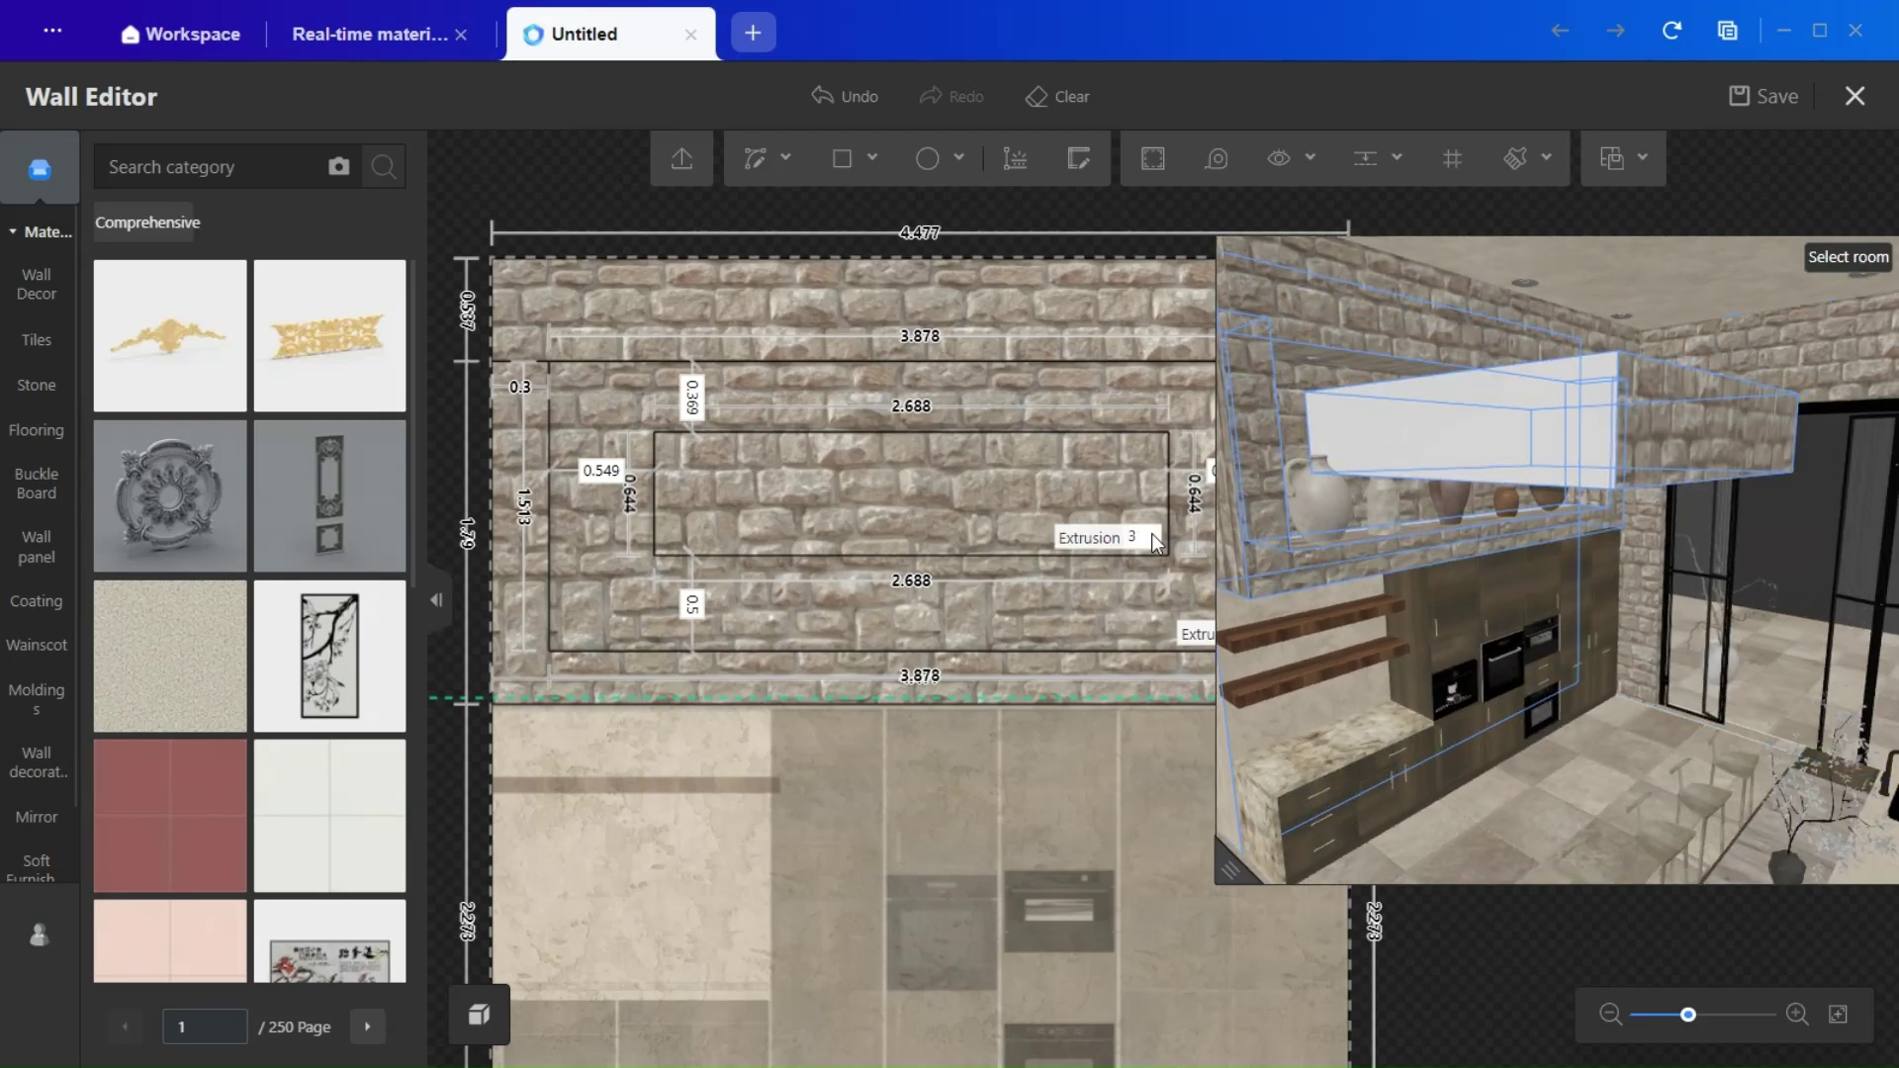
# Step: Delete the outline of the inner rectangle so its area merges back into the niche panel
pyautogui.click(1065, 540)
pyautogui.click(1029, 469)
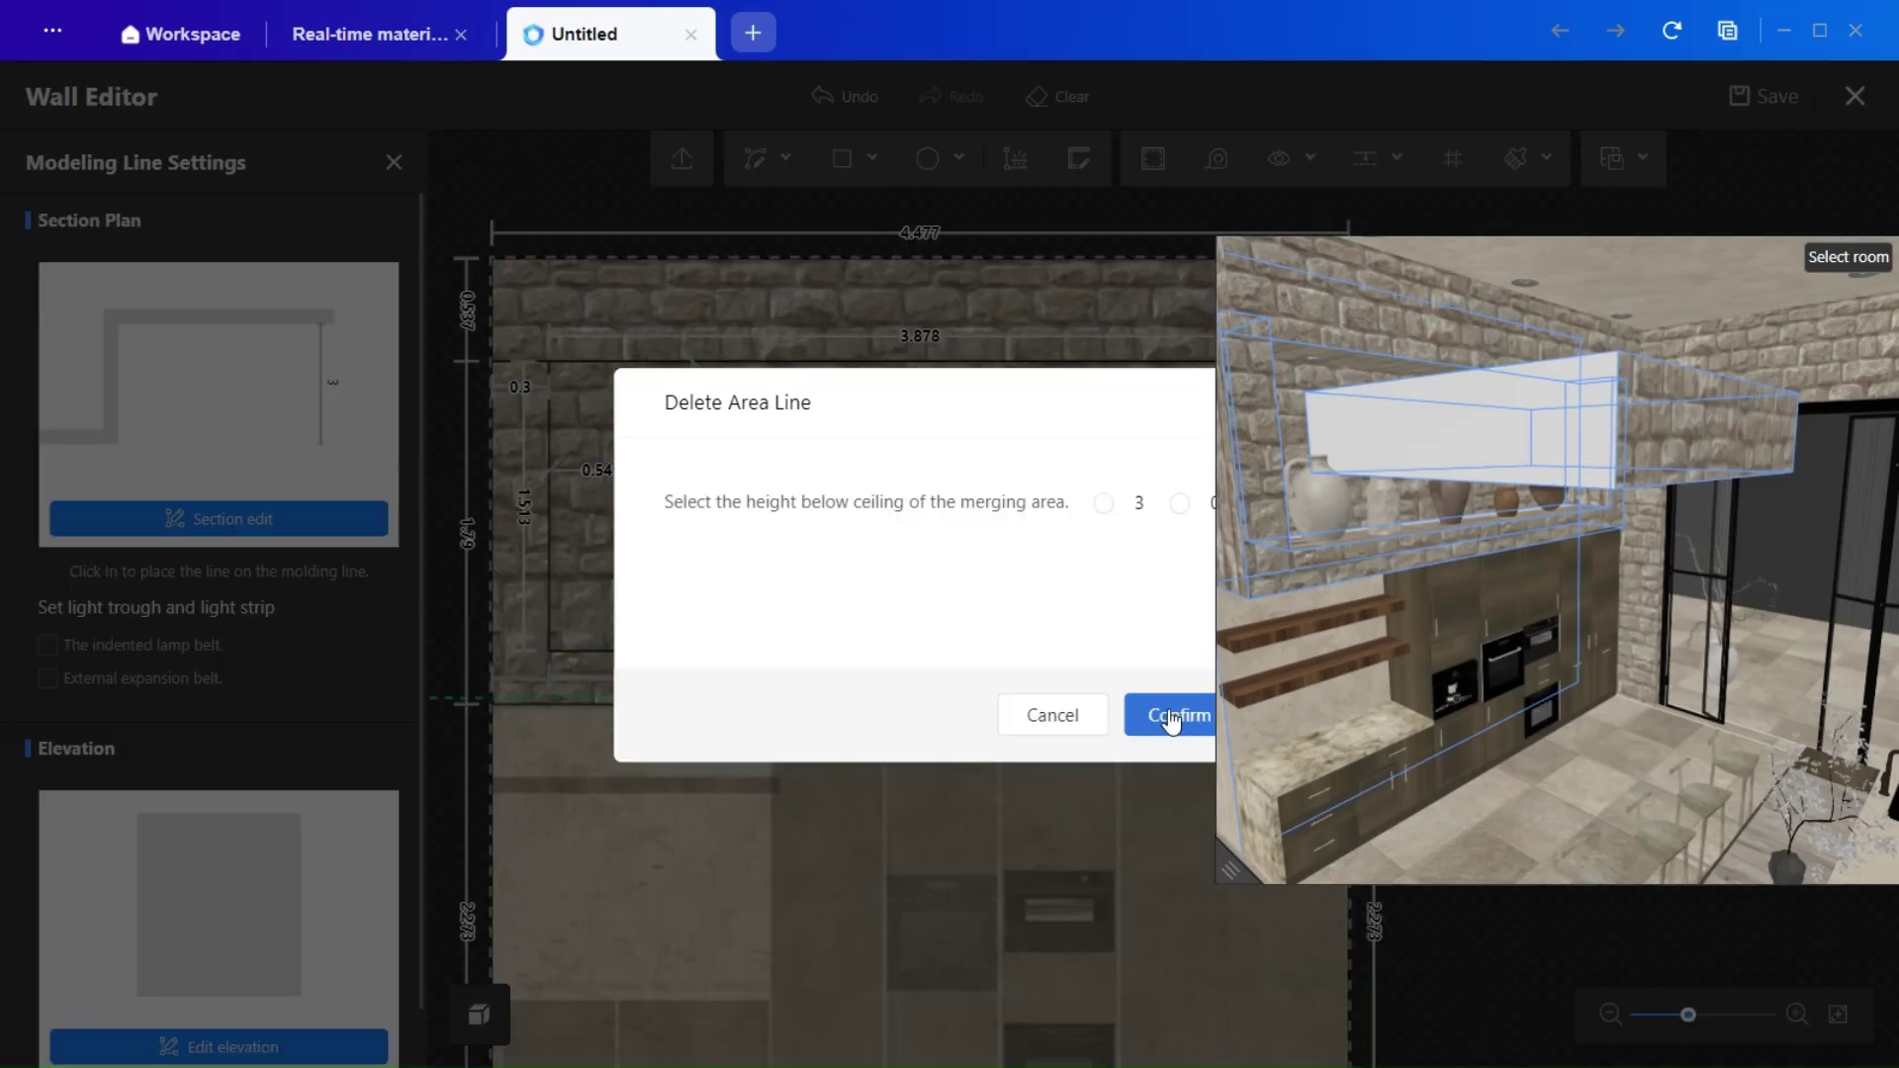
pyautogui.click(1182, 716)
pyautogui.moveTo(1229, 870); pyautogui.dragTo(1519, 590)
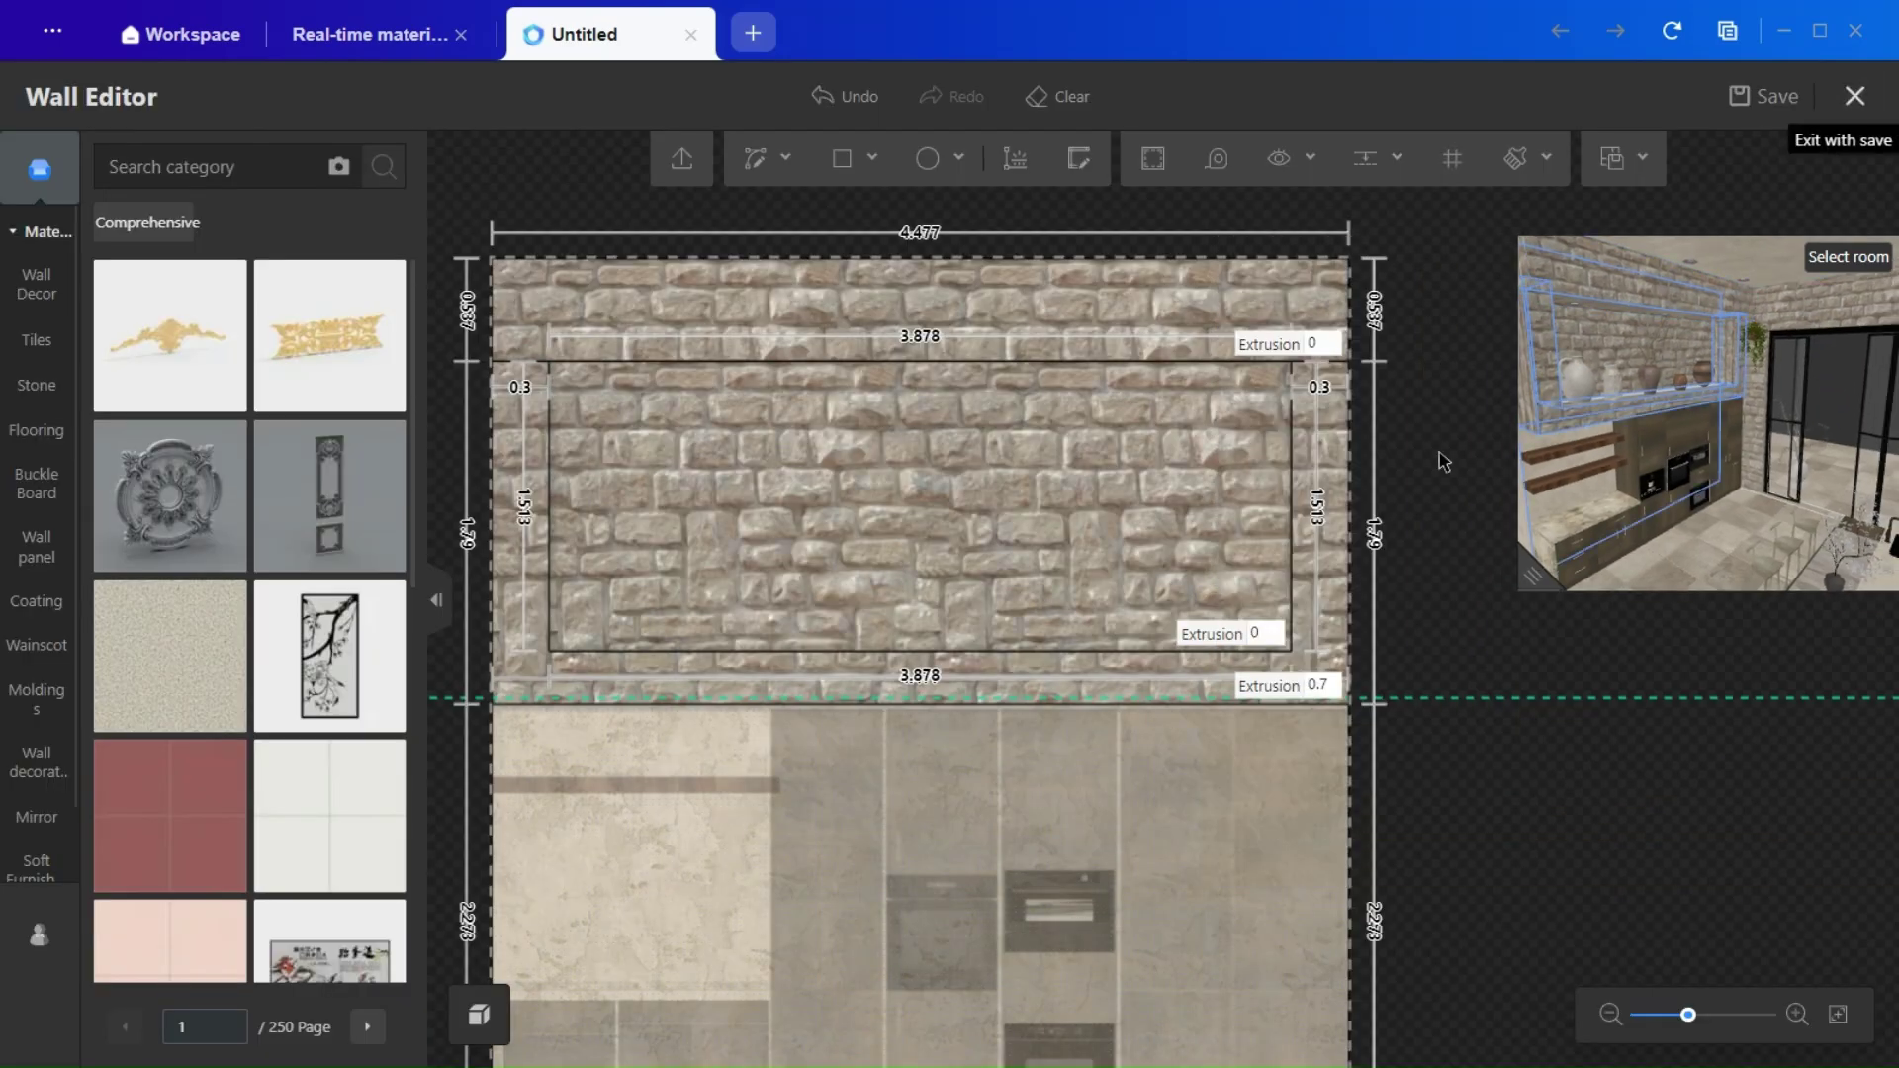
# Step: Leave the Wall Editor and look through the LED track lights, checking the Light Strip 1.0-LY model
pyautogui.click(1854, 97)
pyautogui.moveTo(757, 887); pyautogui.dragTo(801, 865)
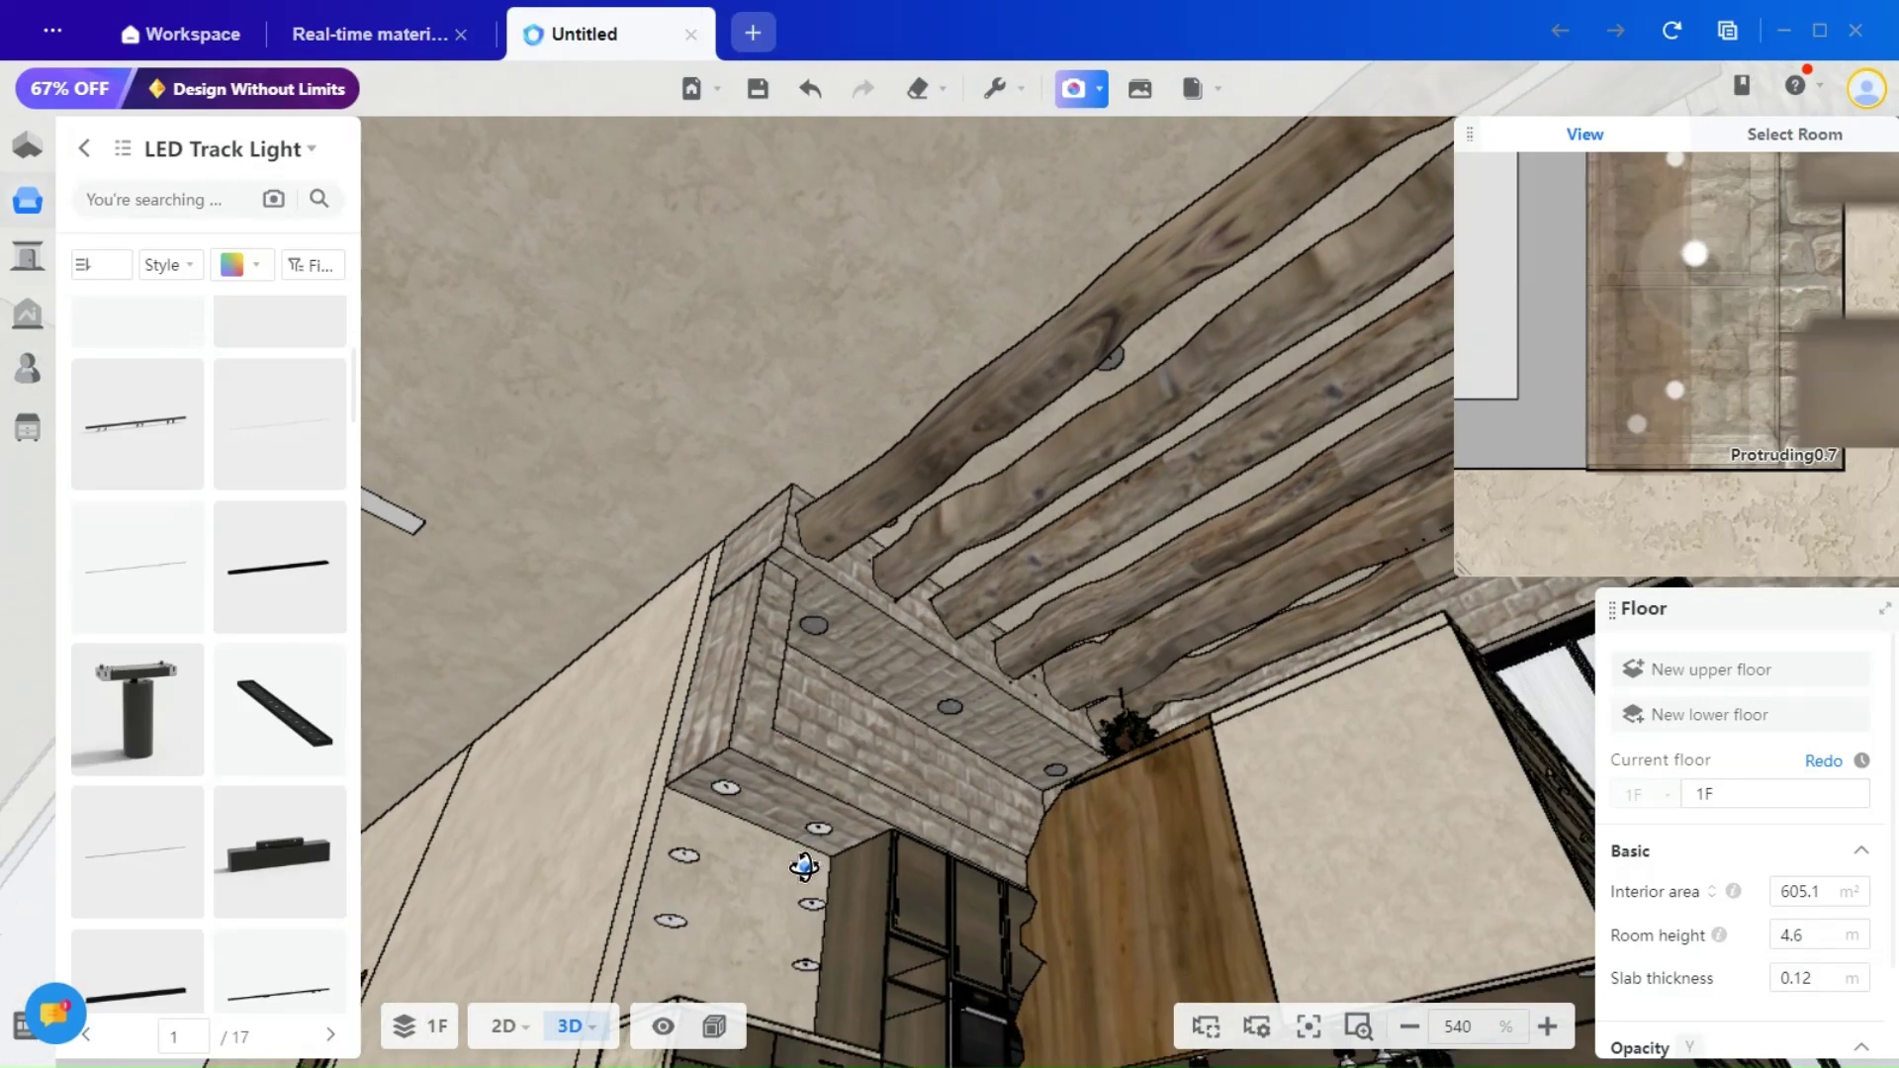
pyautogui.moveTo(806, 964)
pyautogui.mouseDown()
pyautogui.moveTo(763, 962)
pyautogui.moveTo(814, 970)
pyautogui.mouseUp()
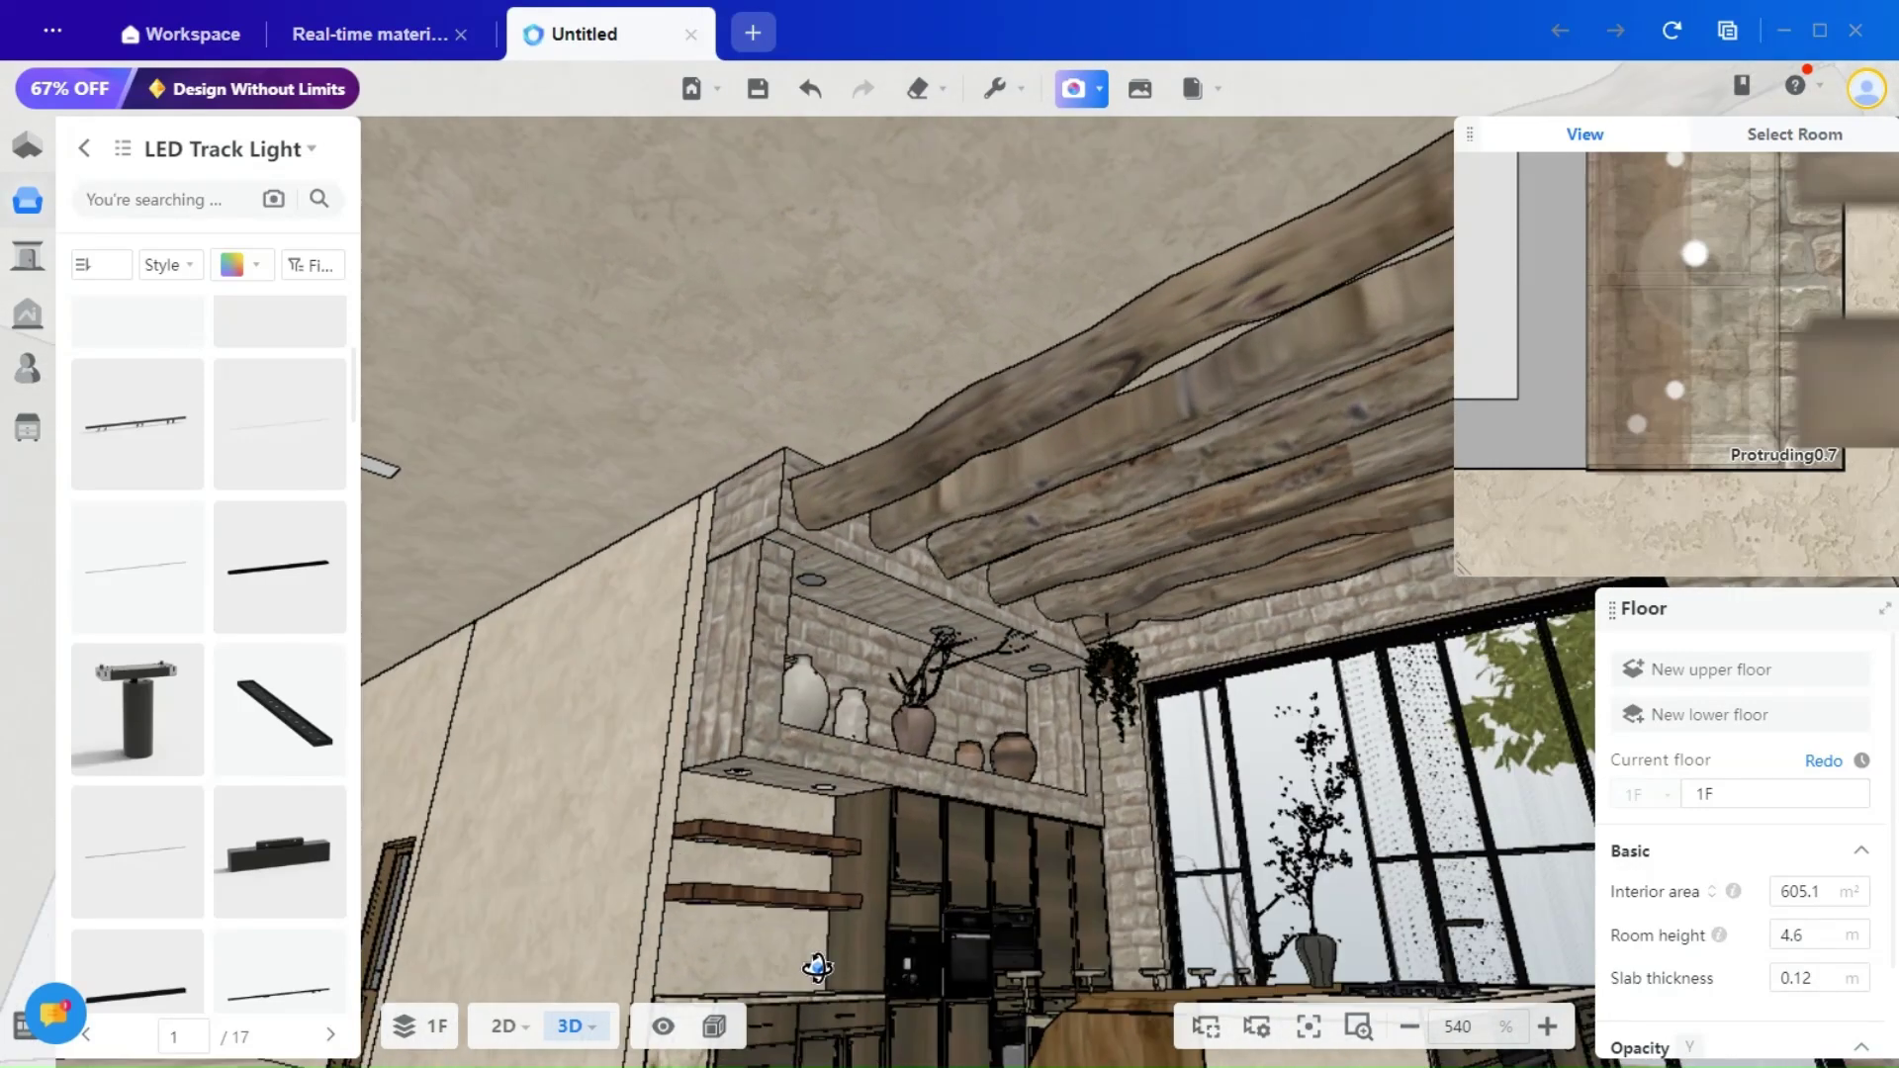
pyautogui.scroll(4, 732, 953)
pyautogui.press('e')
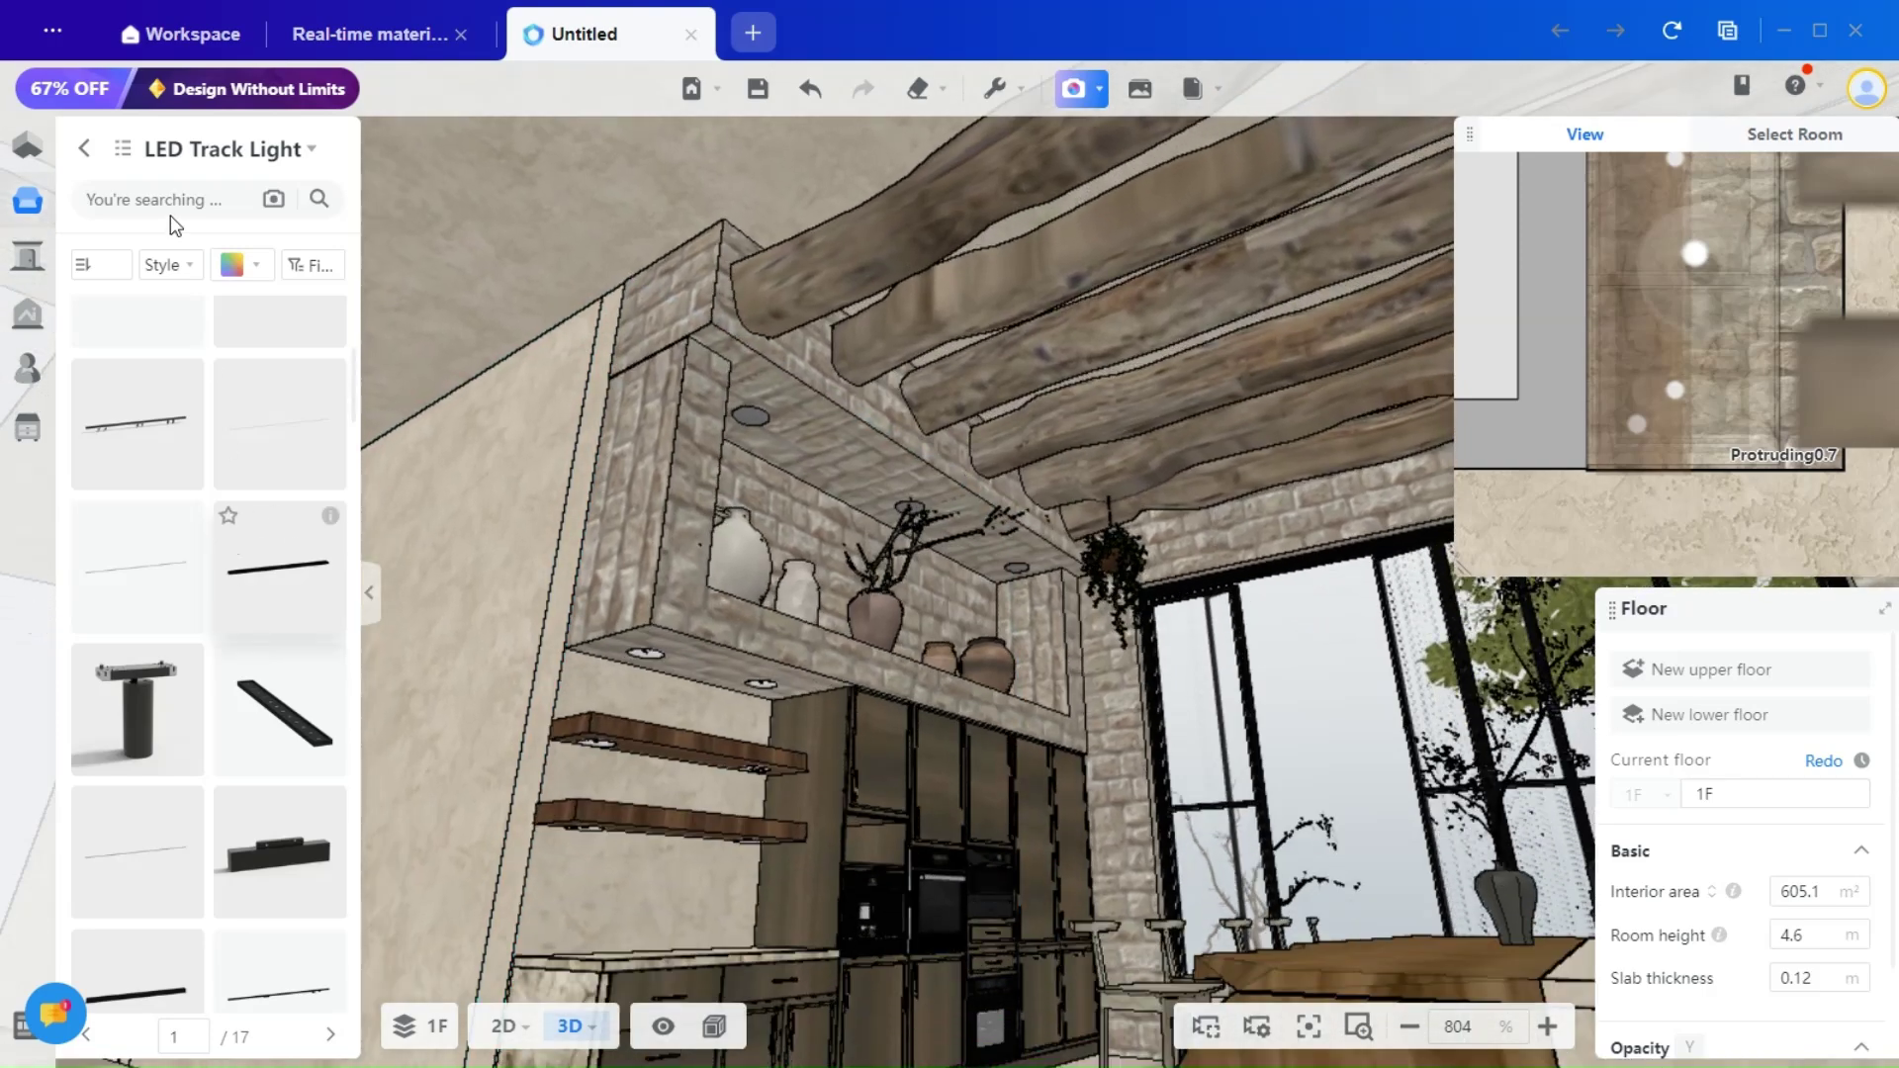
pyautogui.scroll(-5, 216, 768)
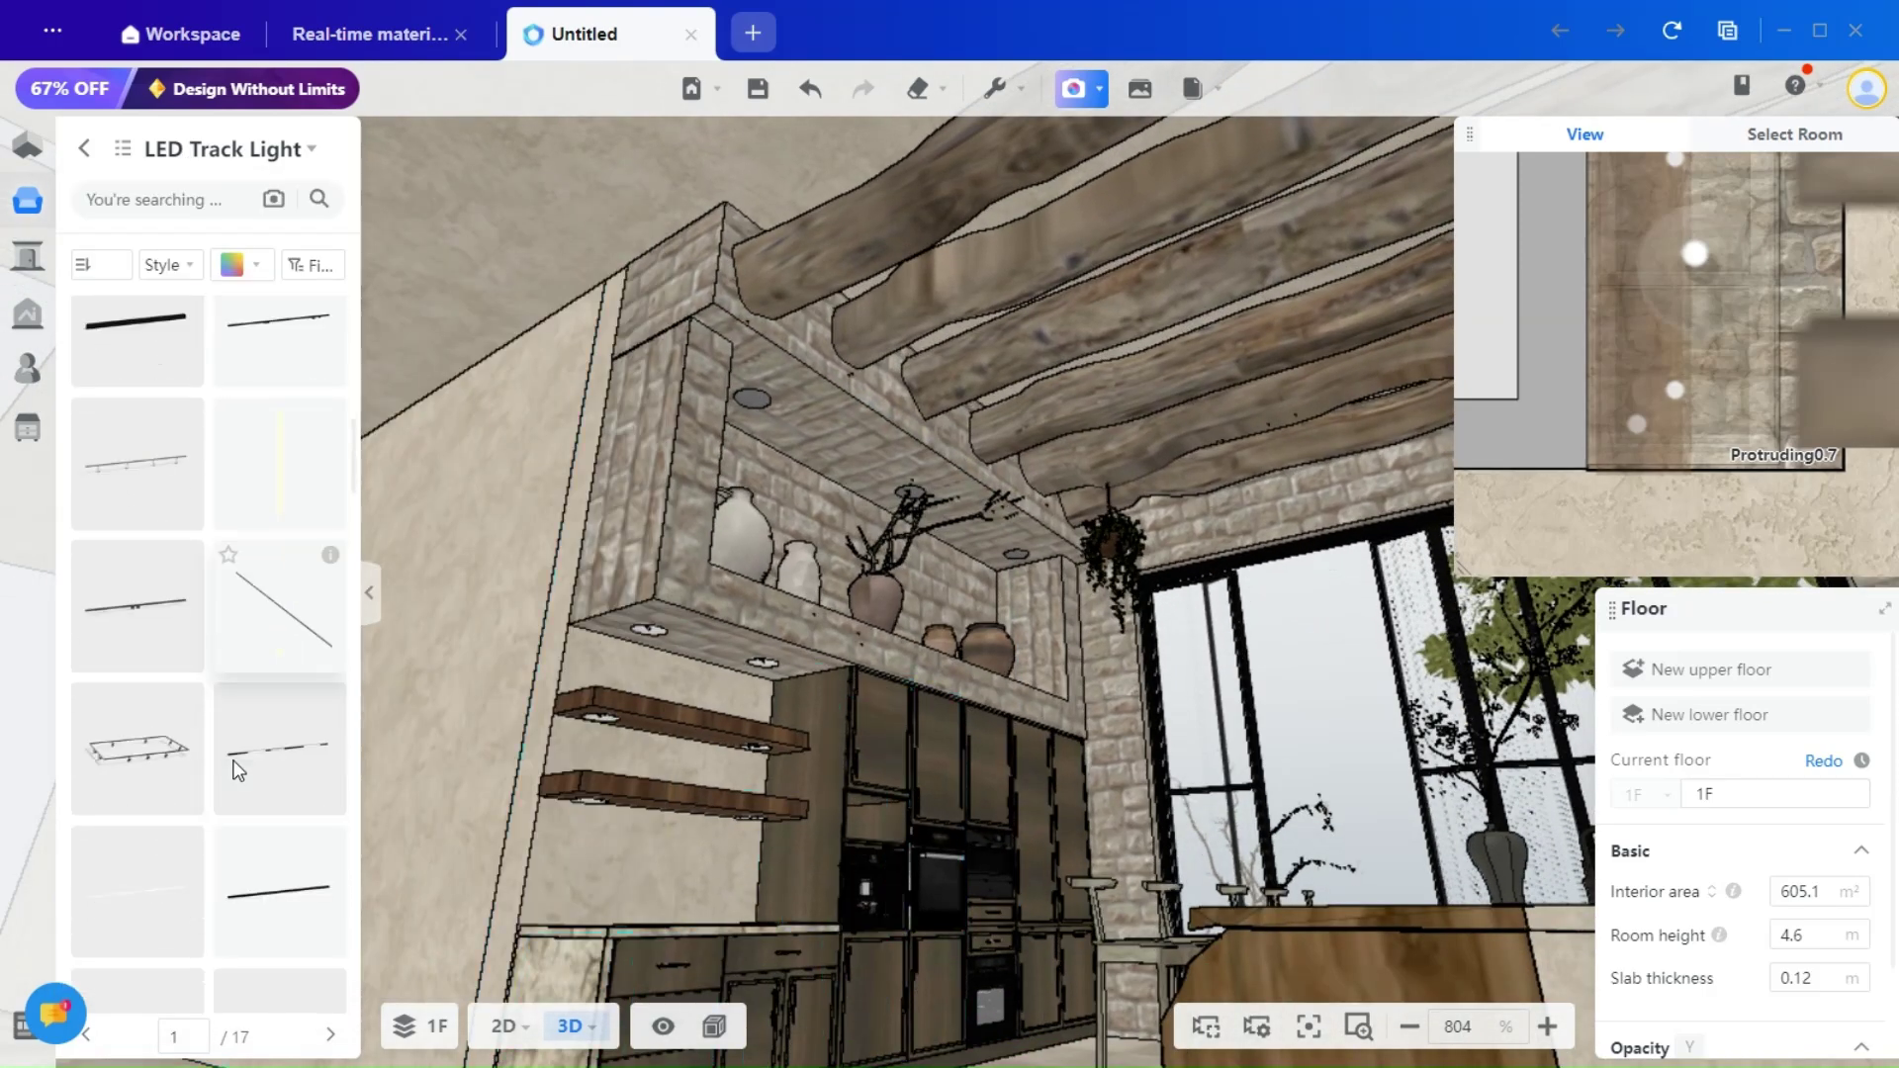
pyautogui.moveTo(336, 423)
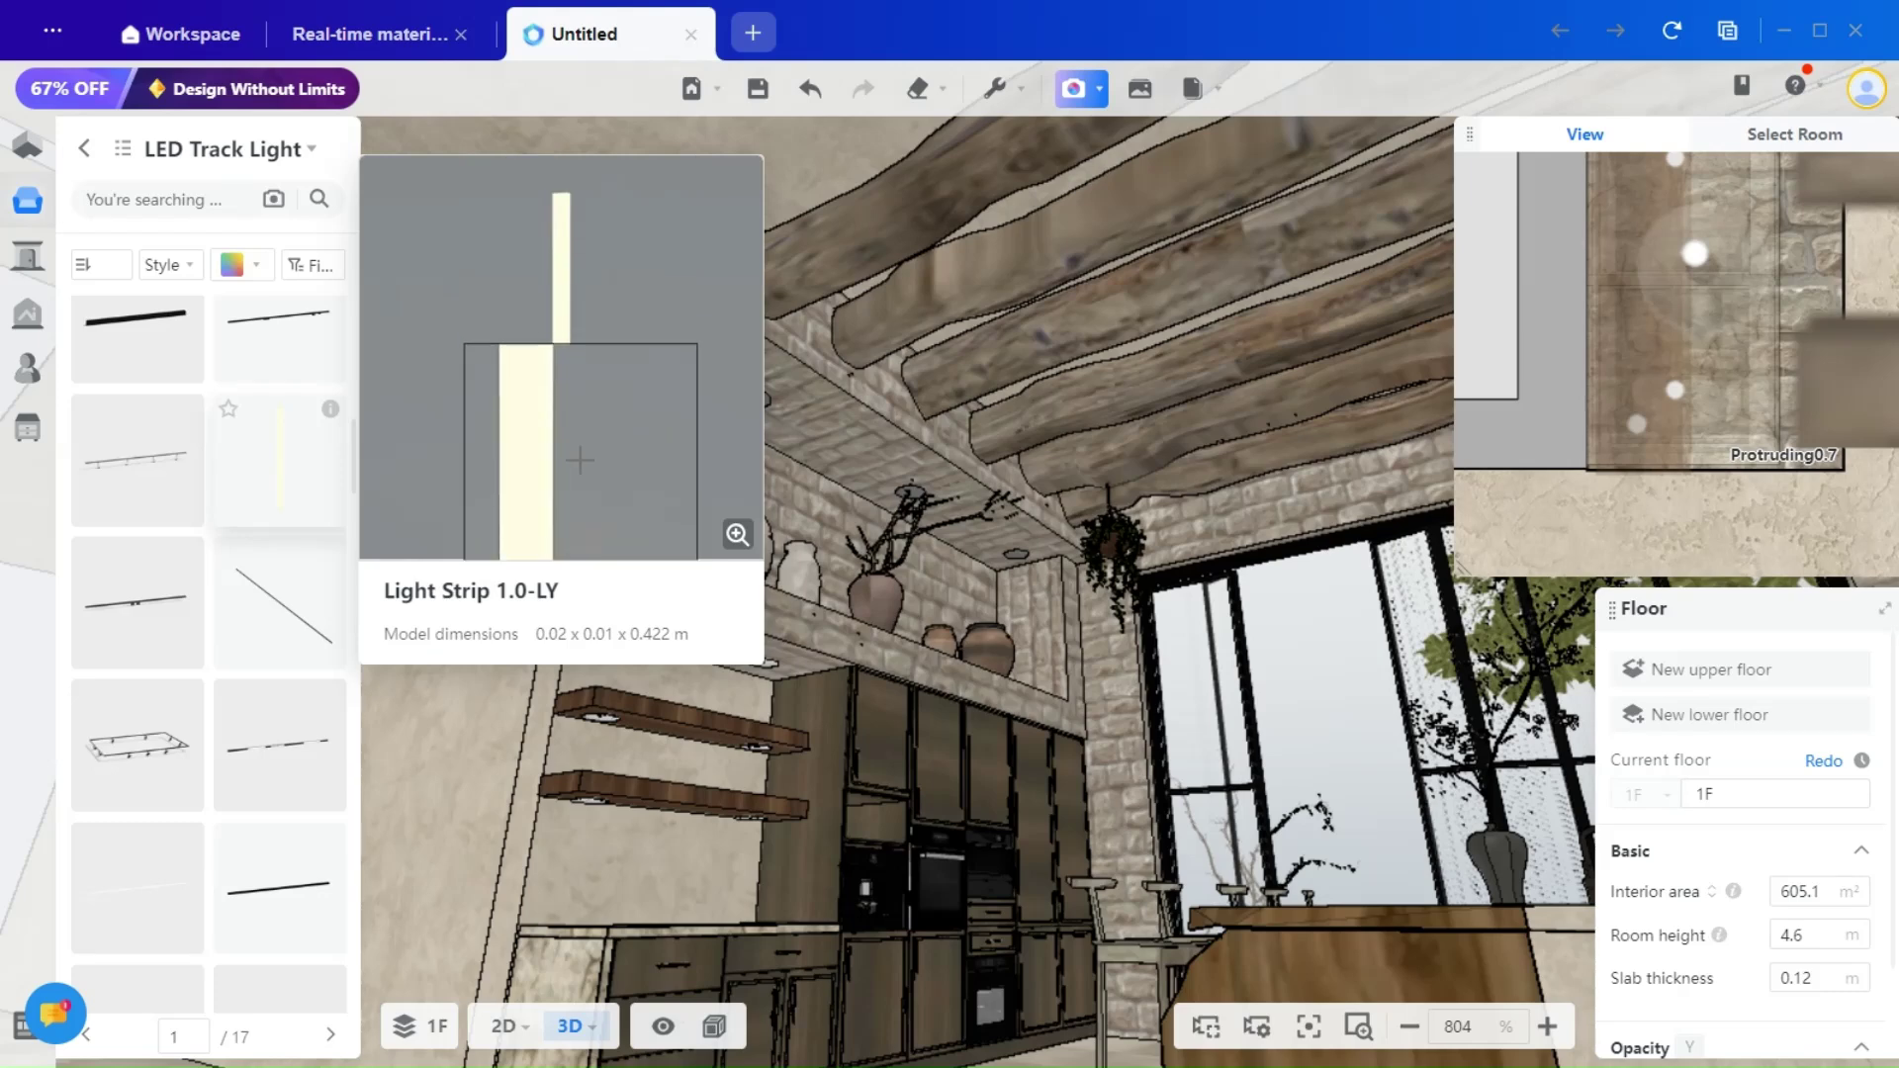
pyautogui.scroll(-5, 250, 728)
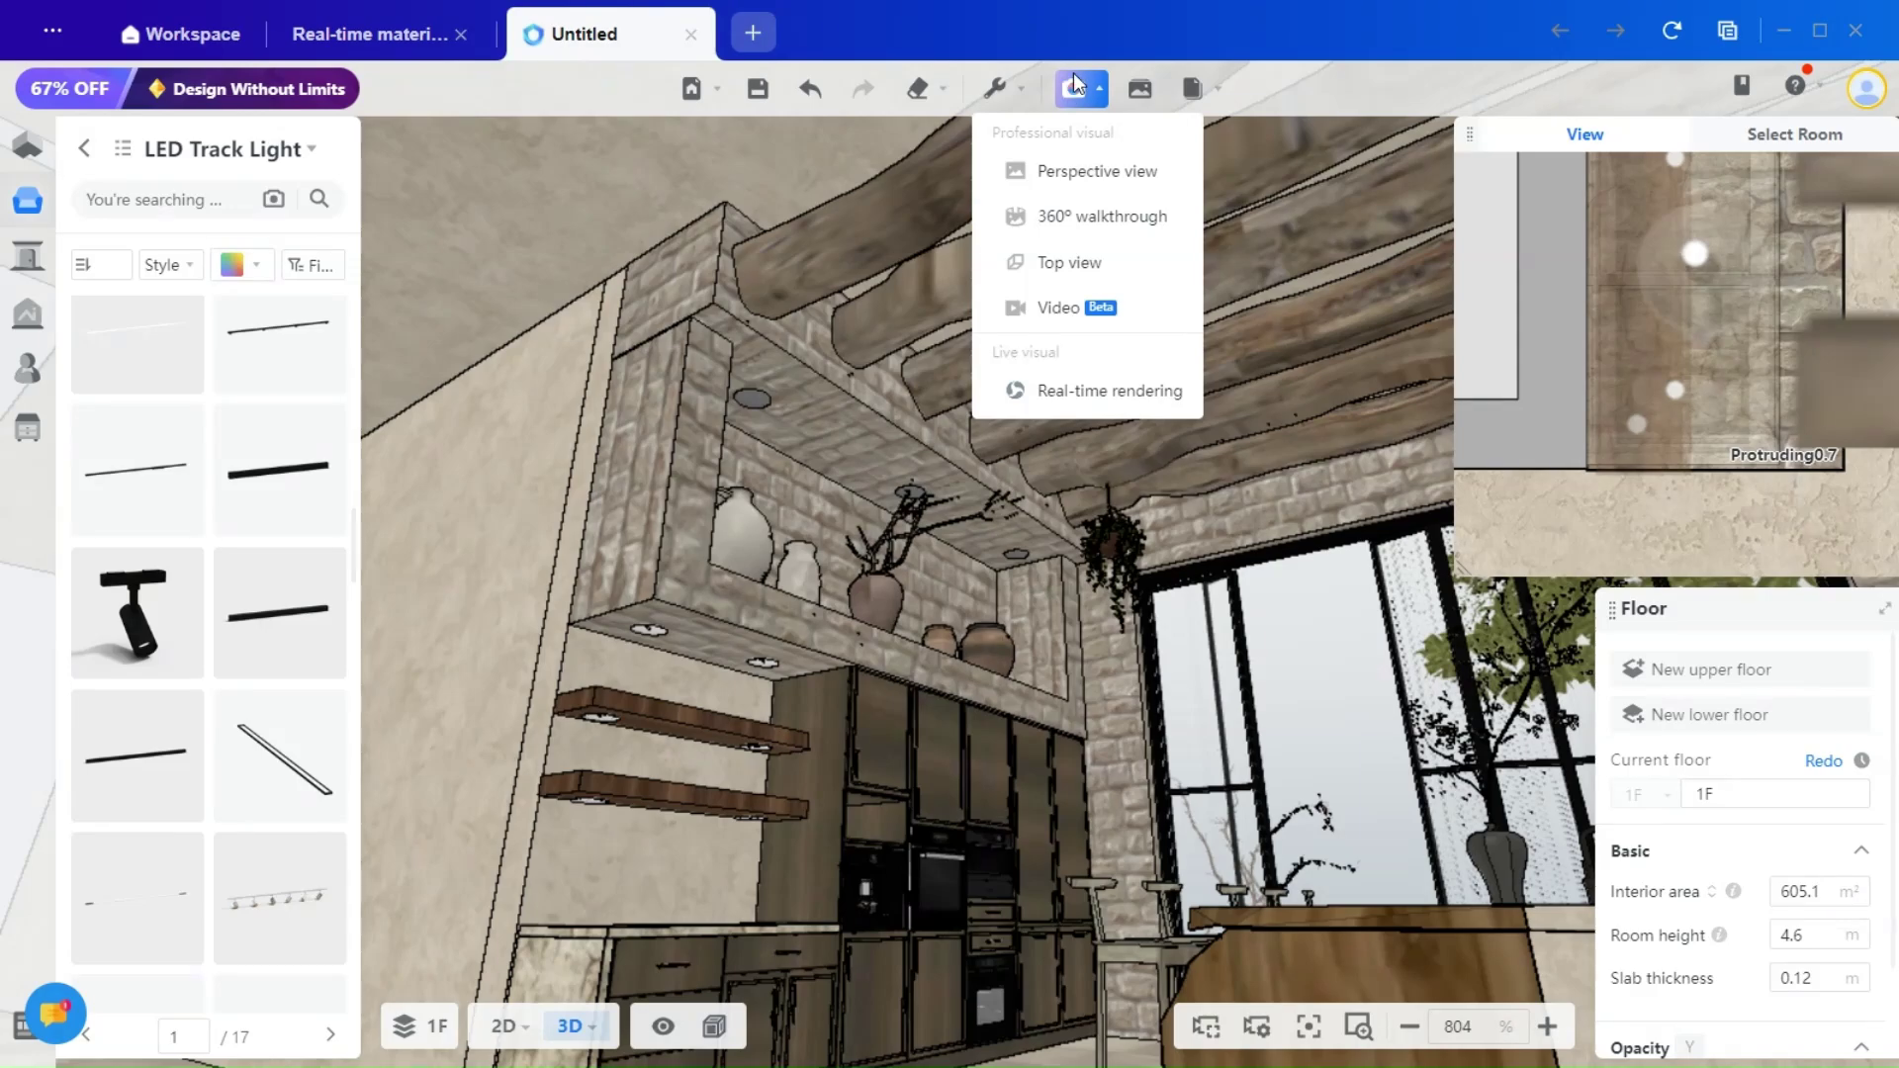
# Step: Examine the chandelier above the kitchen island with its product details, and review the whole kitchen from the open end
pyautogui.moveTo(714, 858); pyautogui.dragTo(669, 554)
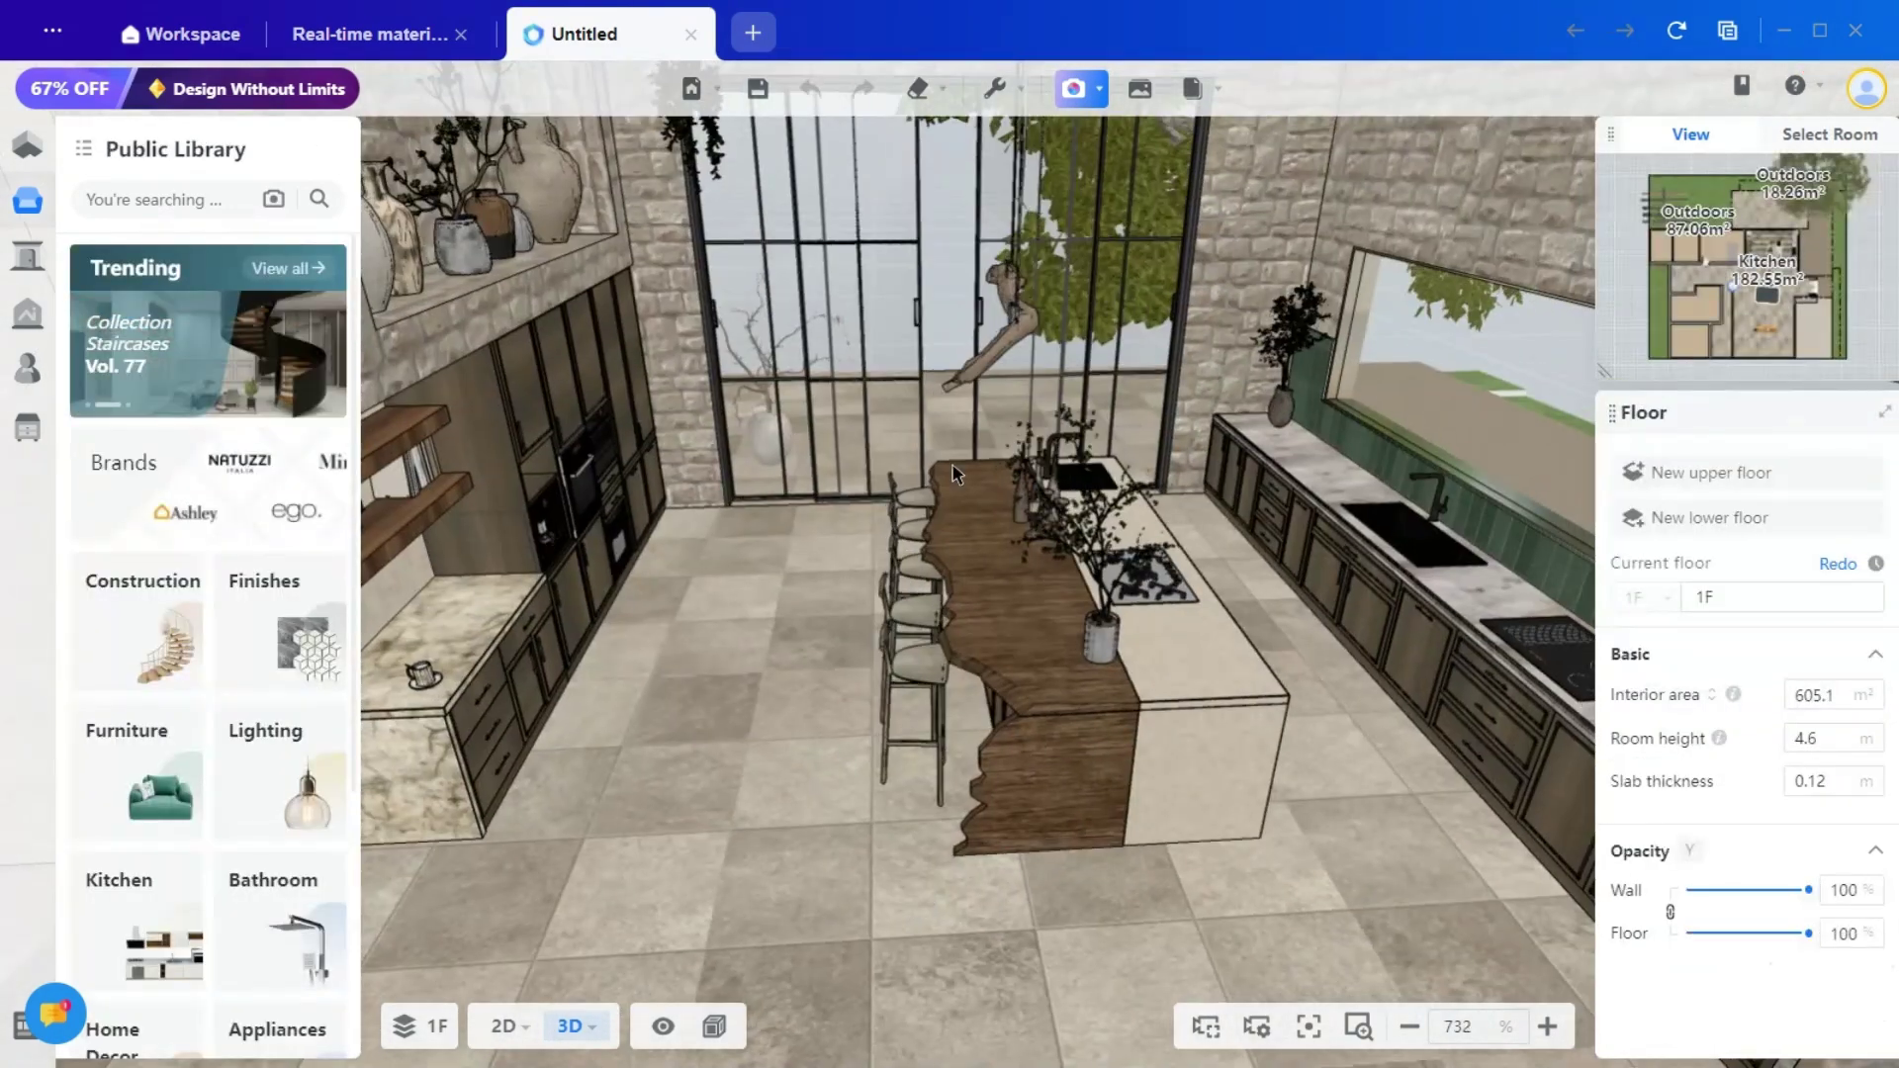
pyautogui.moveTo(955, 472)
pyautogui.mouseDown()
pyautogui.moveTo(892, 712)
pyautogui.moveTo(890, 670)
pyautogui.moveTo(922, 680)
pyautogui.moveTo(958, 450)
pyautogui.mouseUp()
pyautogui.click(967, 448)
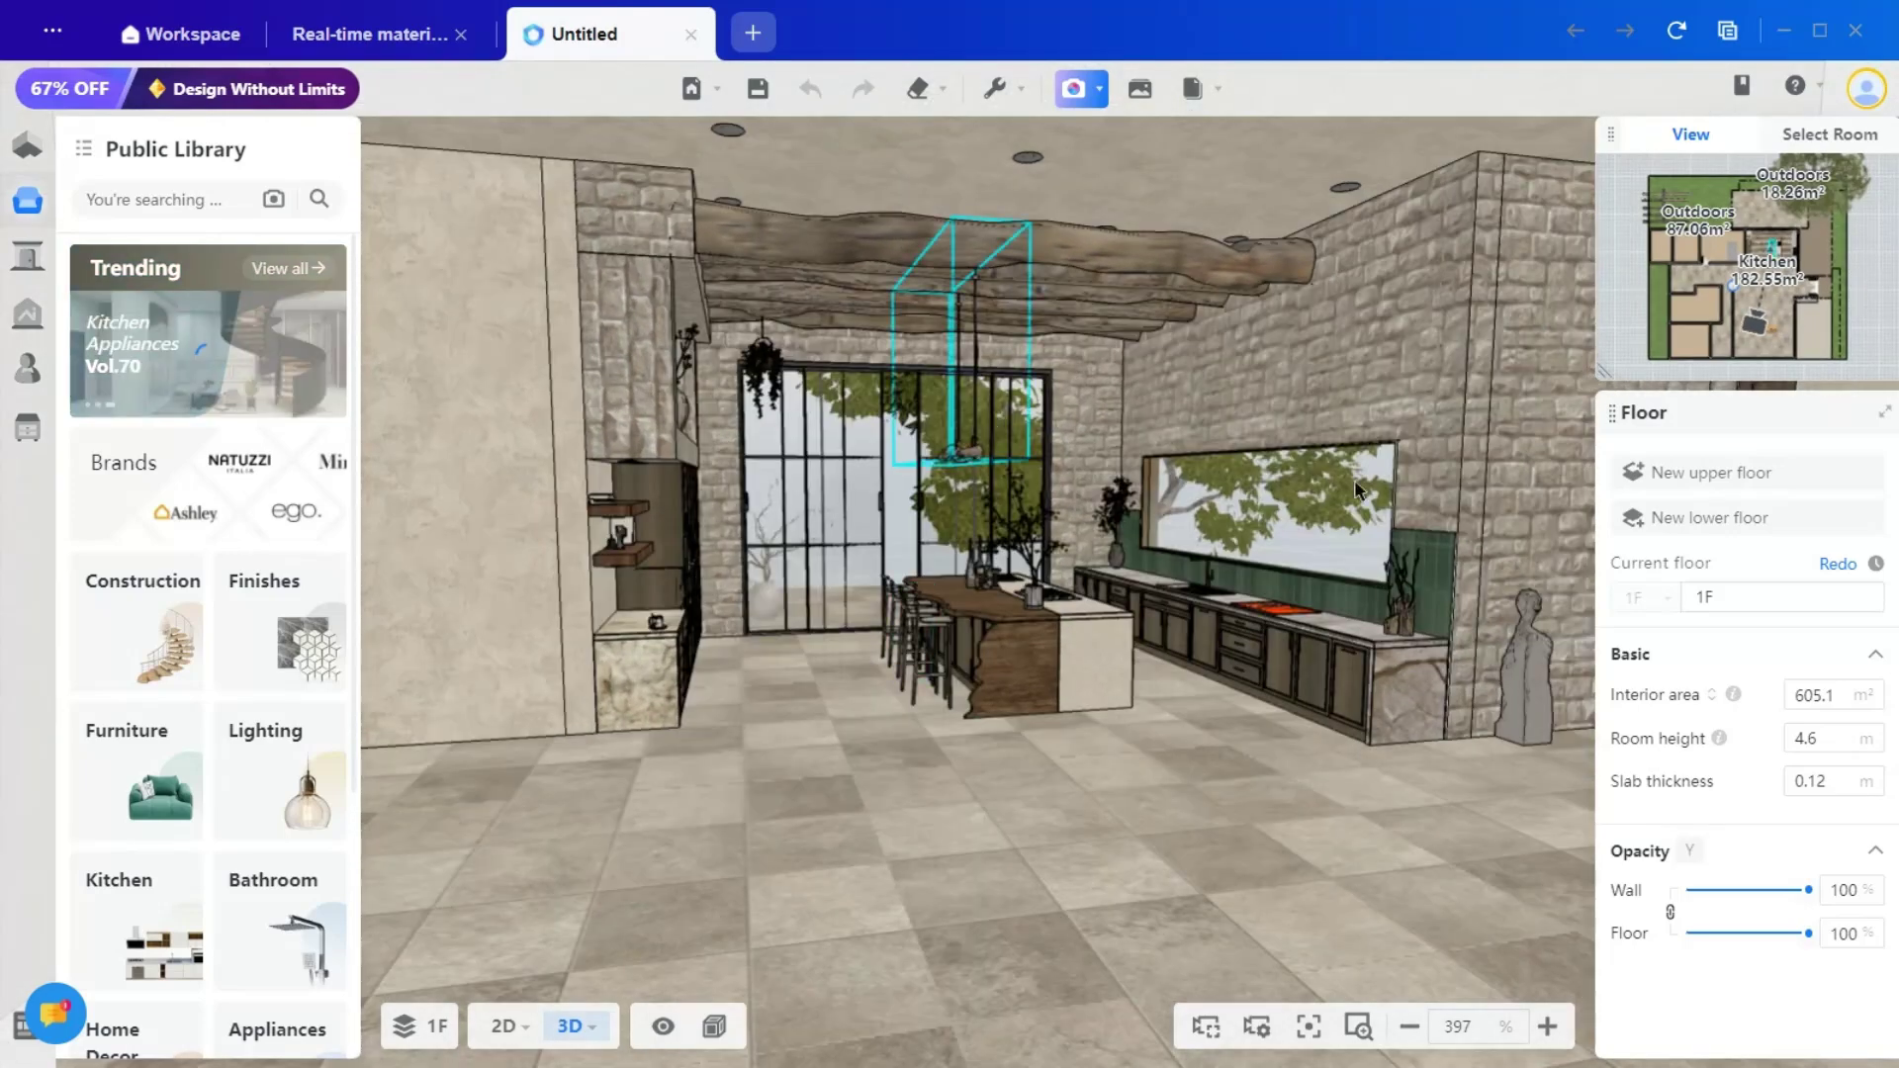
pyautogui.moveTo(1659, 467)
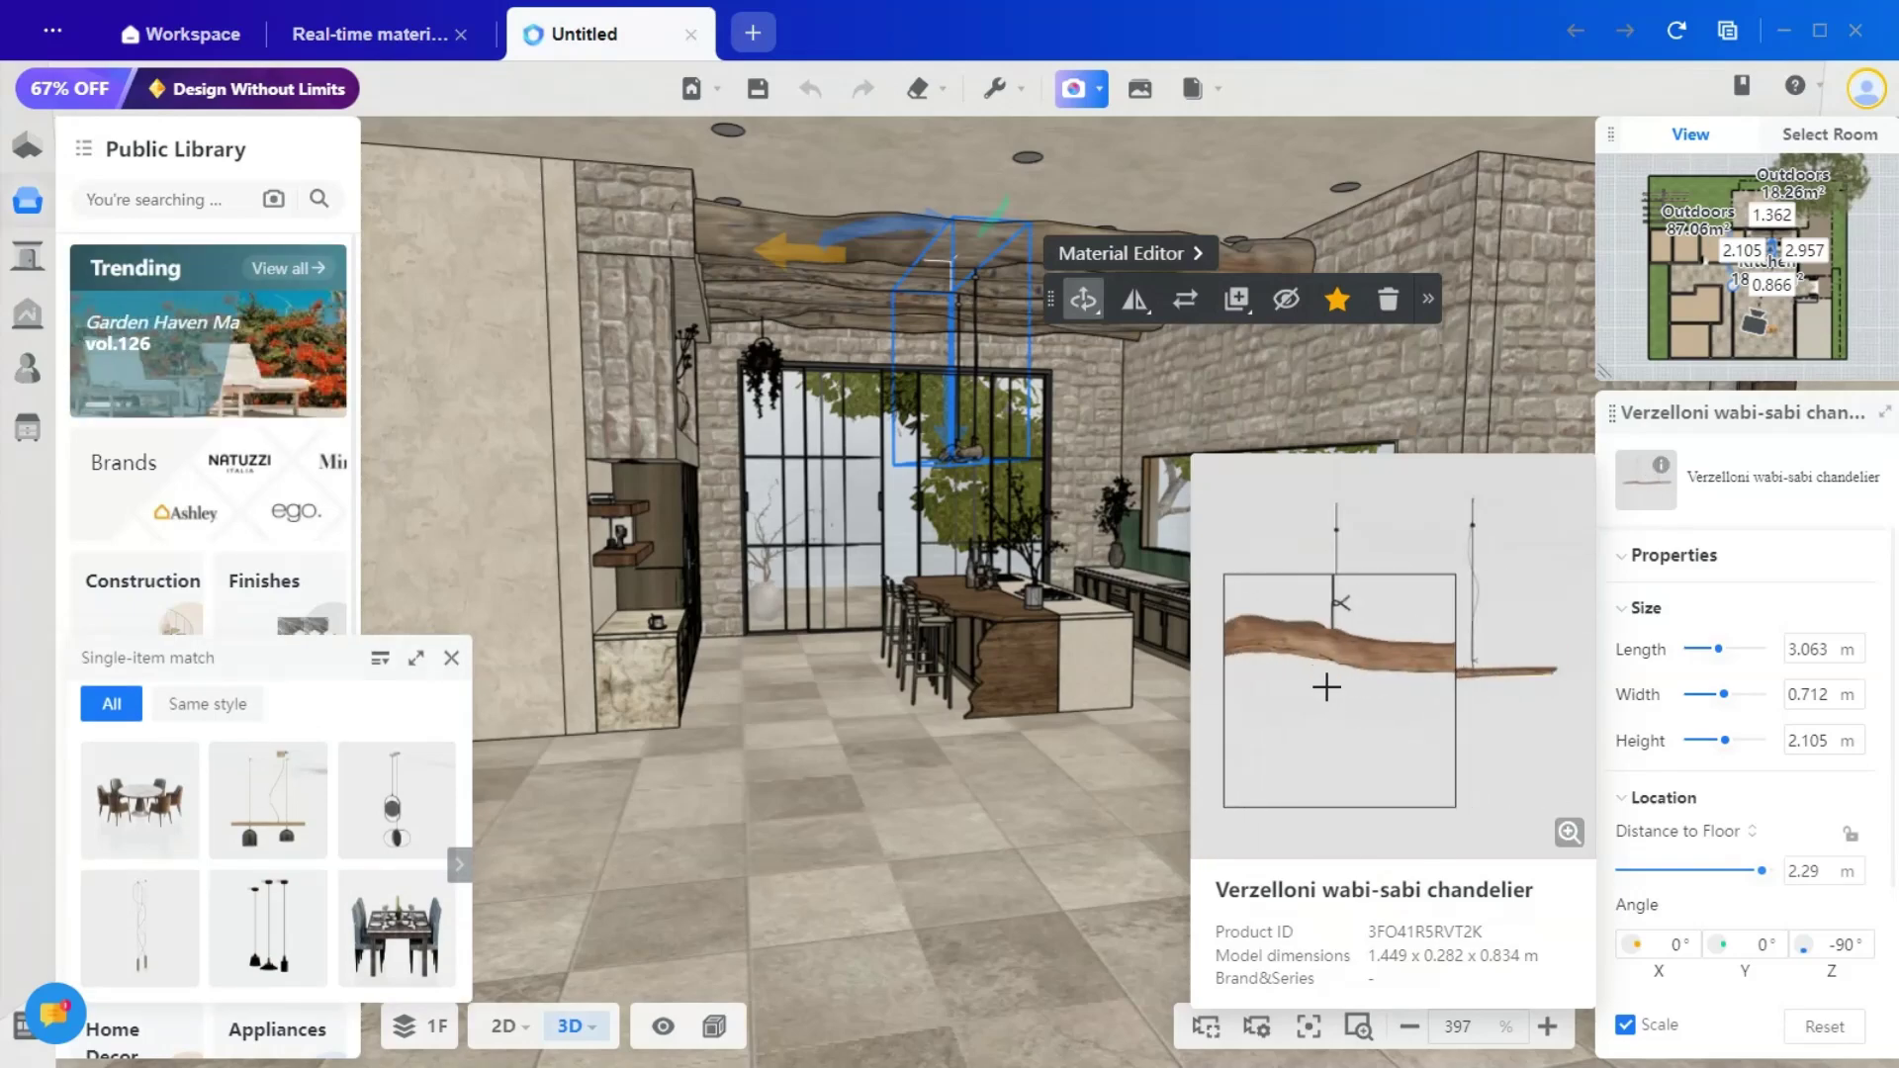
pyautogui.scroll(3, 800, 720)
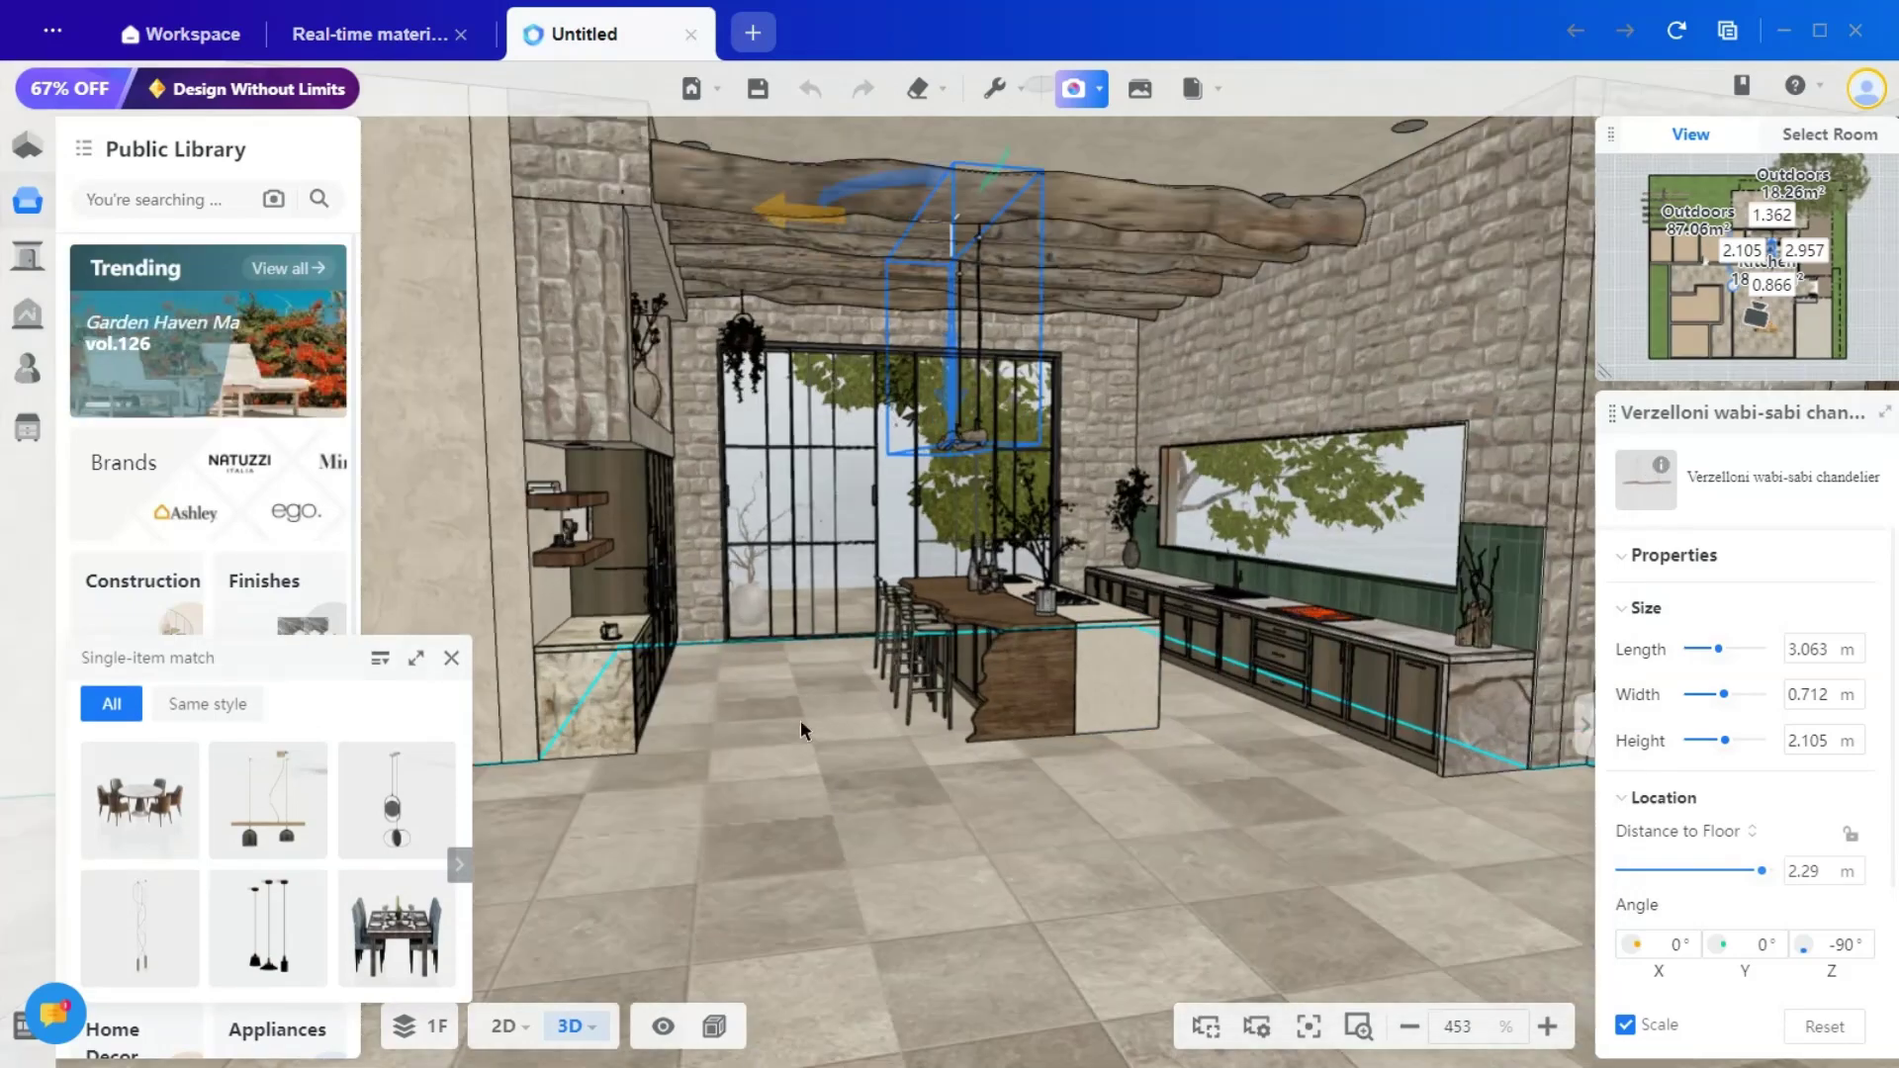
pyautogui.moveTo(767, 781); pyautogui.dragTo(1046, 879)
pyautogui.moveTo(1047, 879); pyautogui.dragTo(1075, 895)
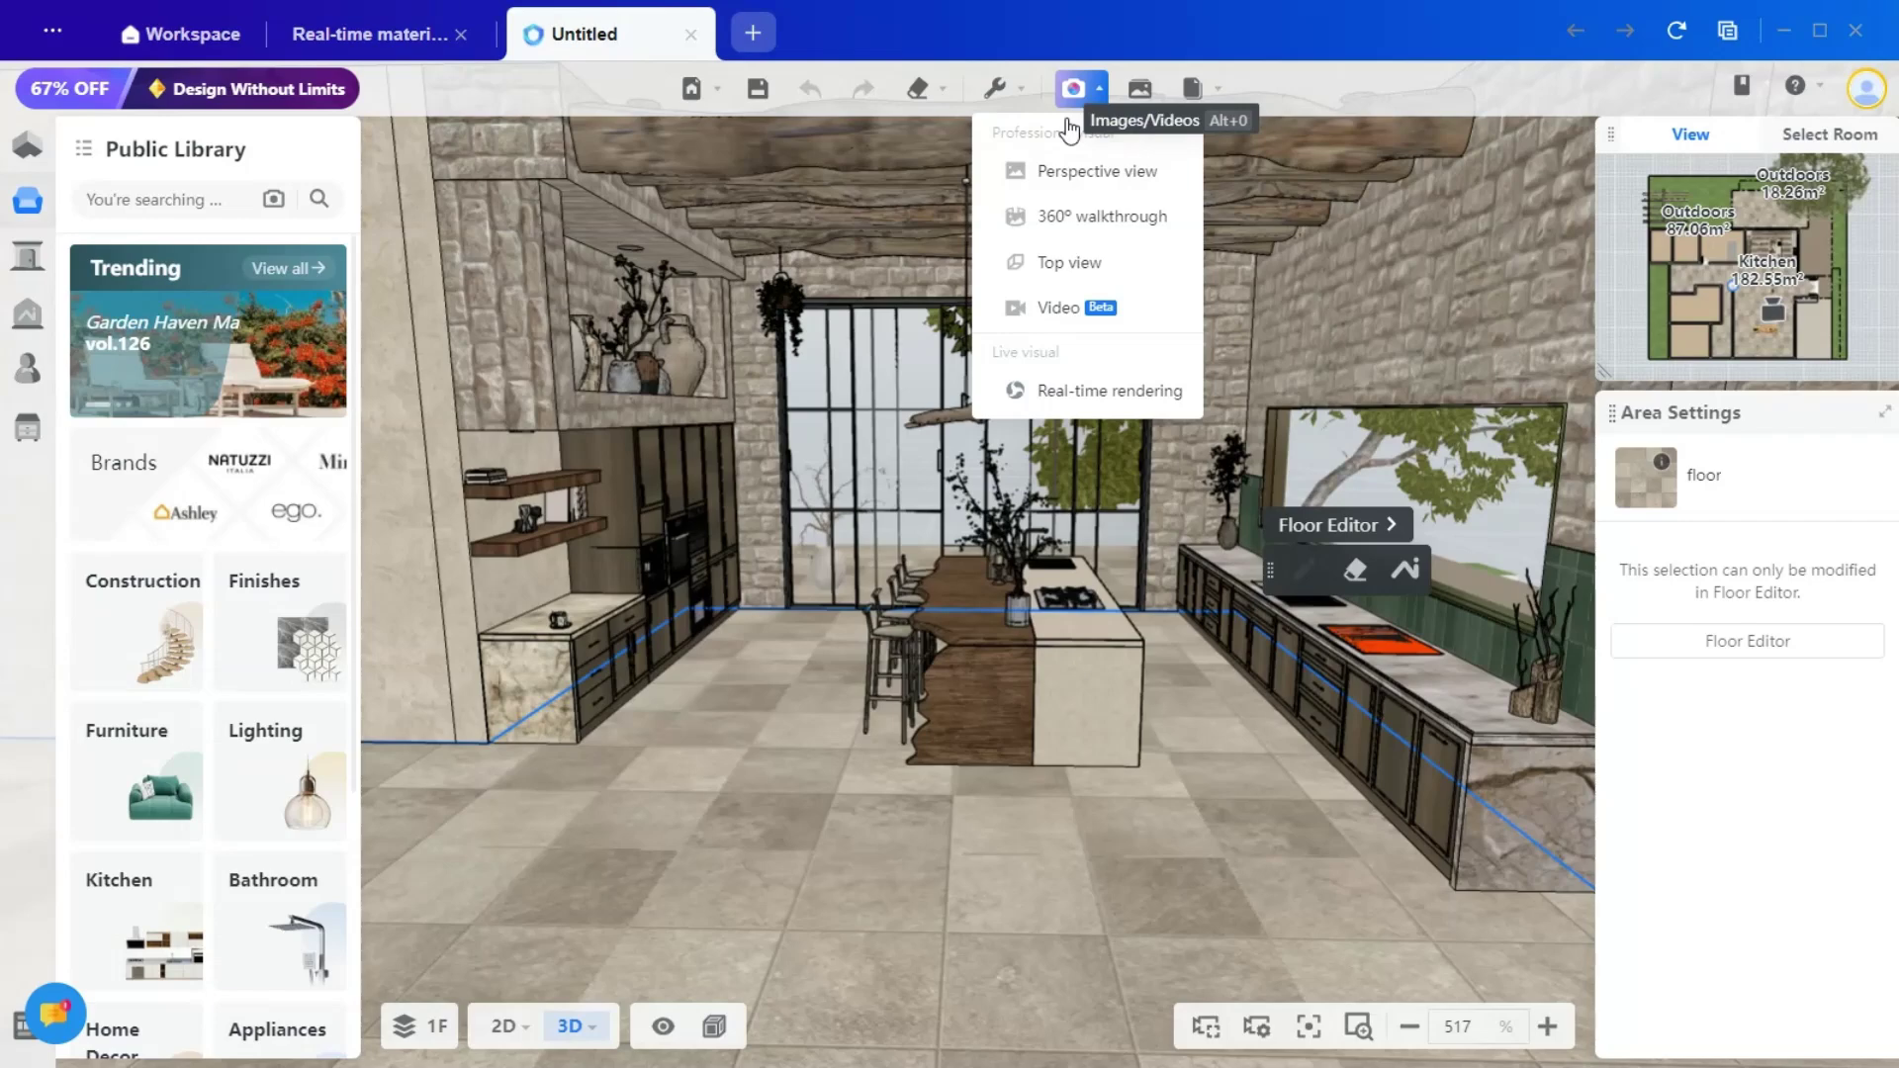
# Step: Set up a perspective render from the saved view of the island and both windows with Realistic indoor daytime ambient light
pyautogui.click(1071, 95)
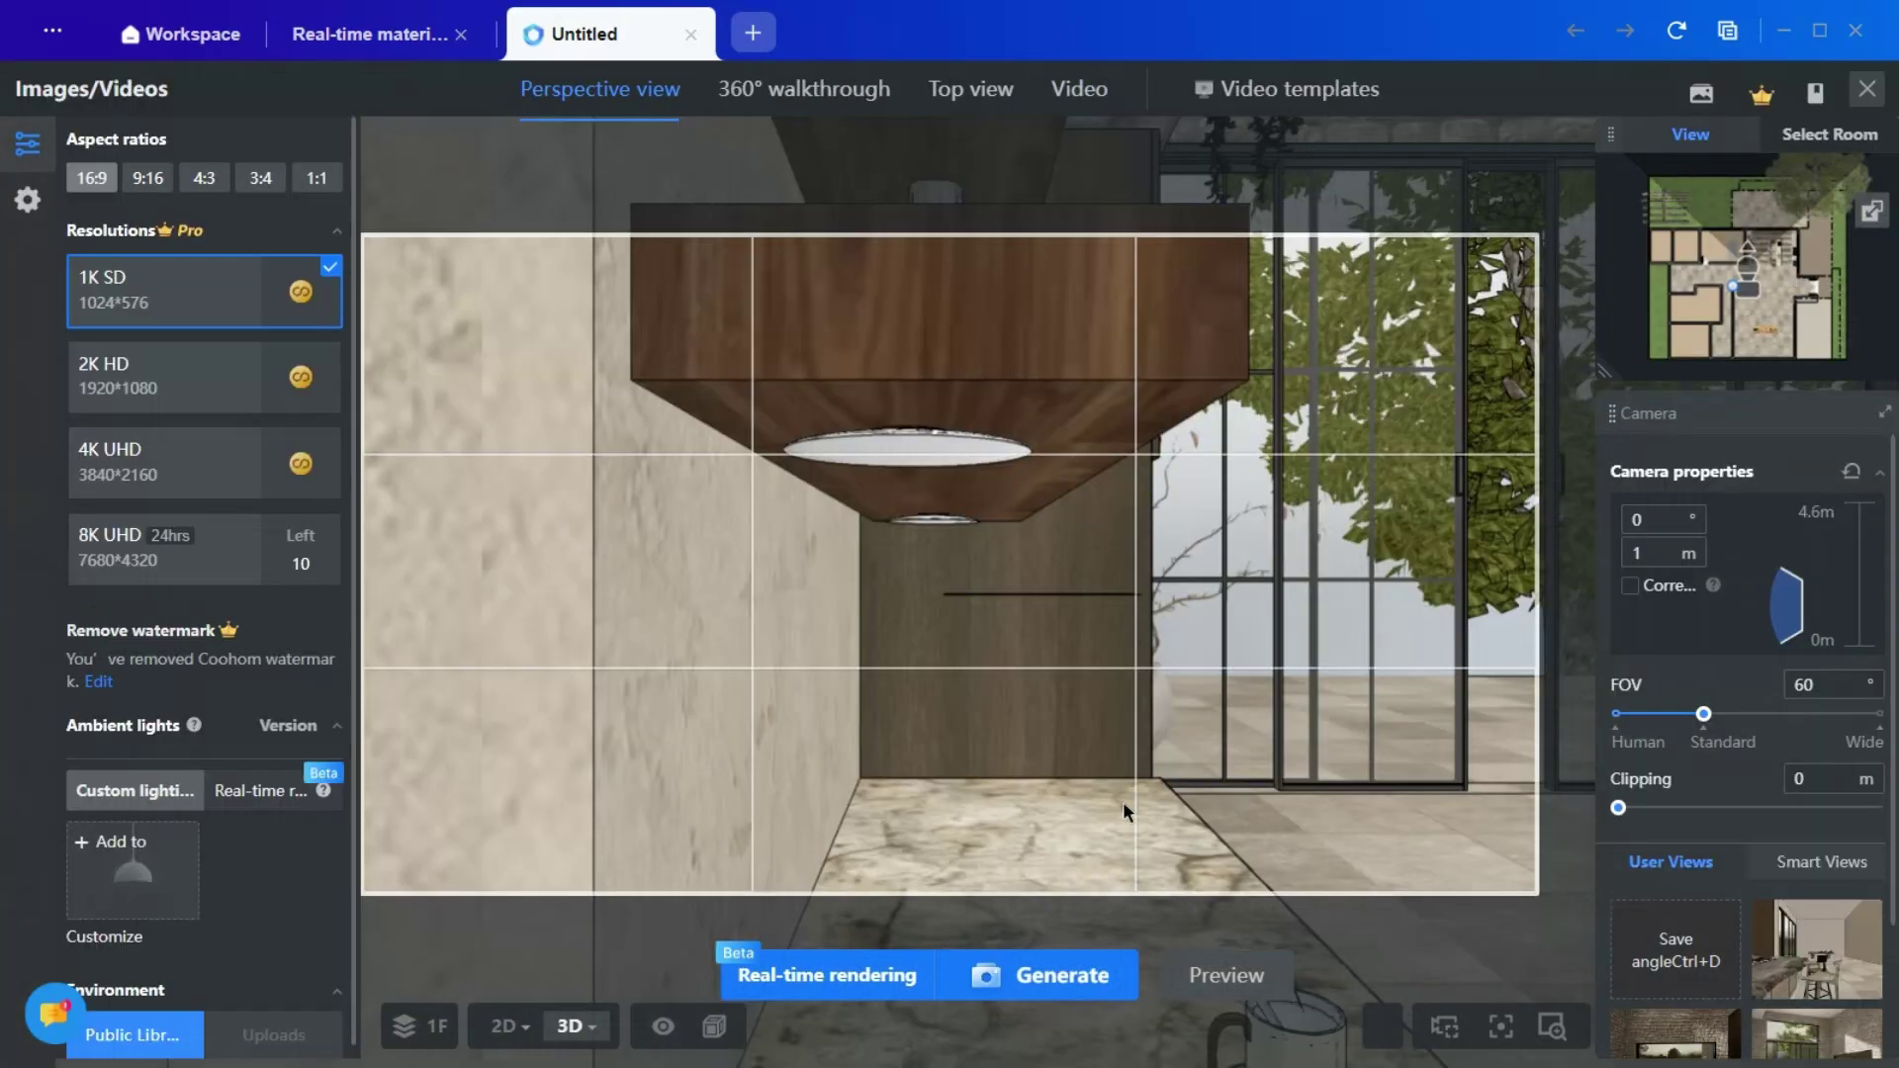
pyautogui.scroll(-4, 183, 720)
pyautogui.click(94, 457)
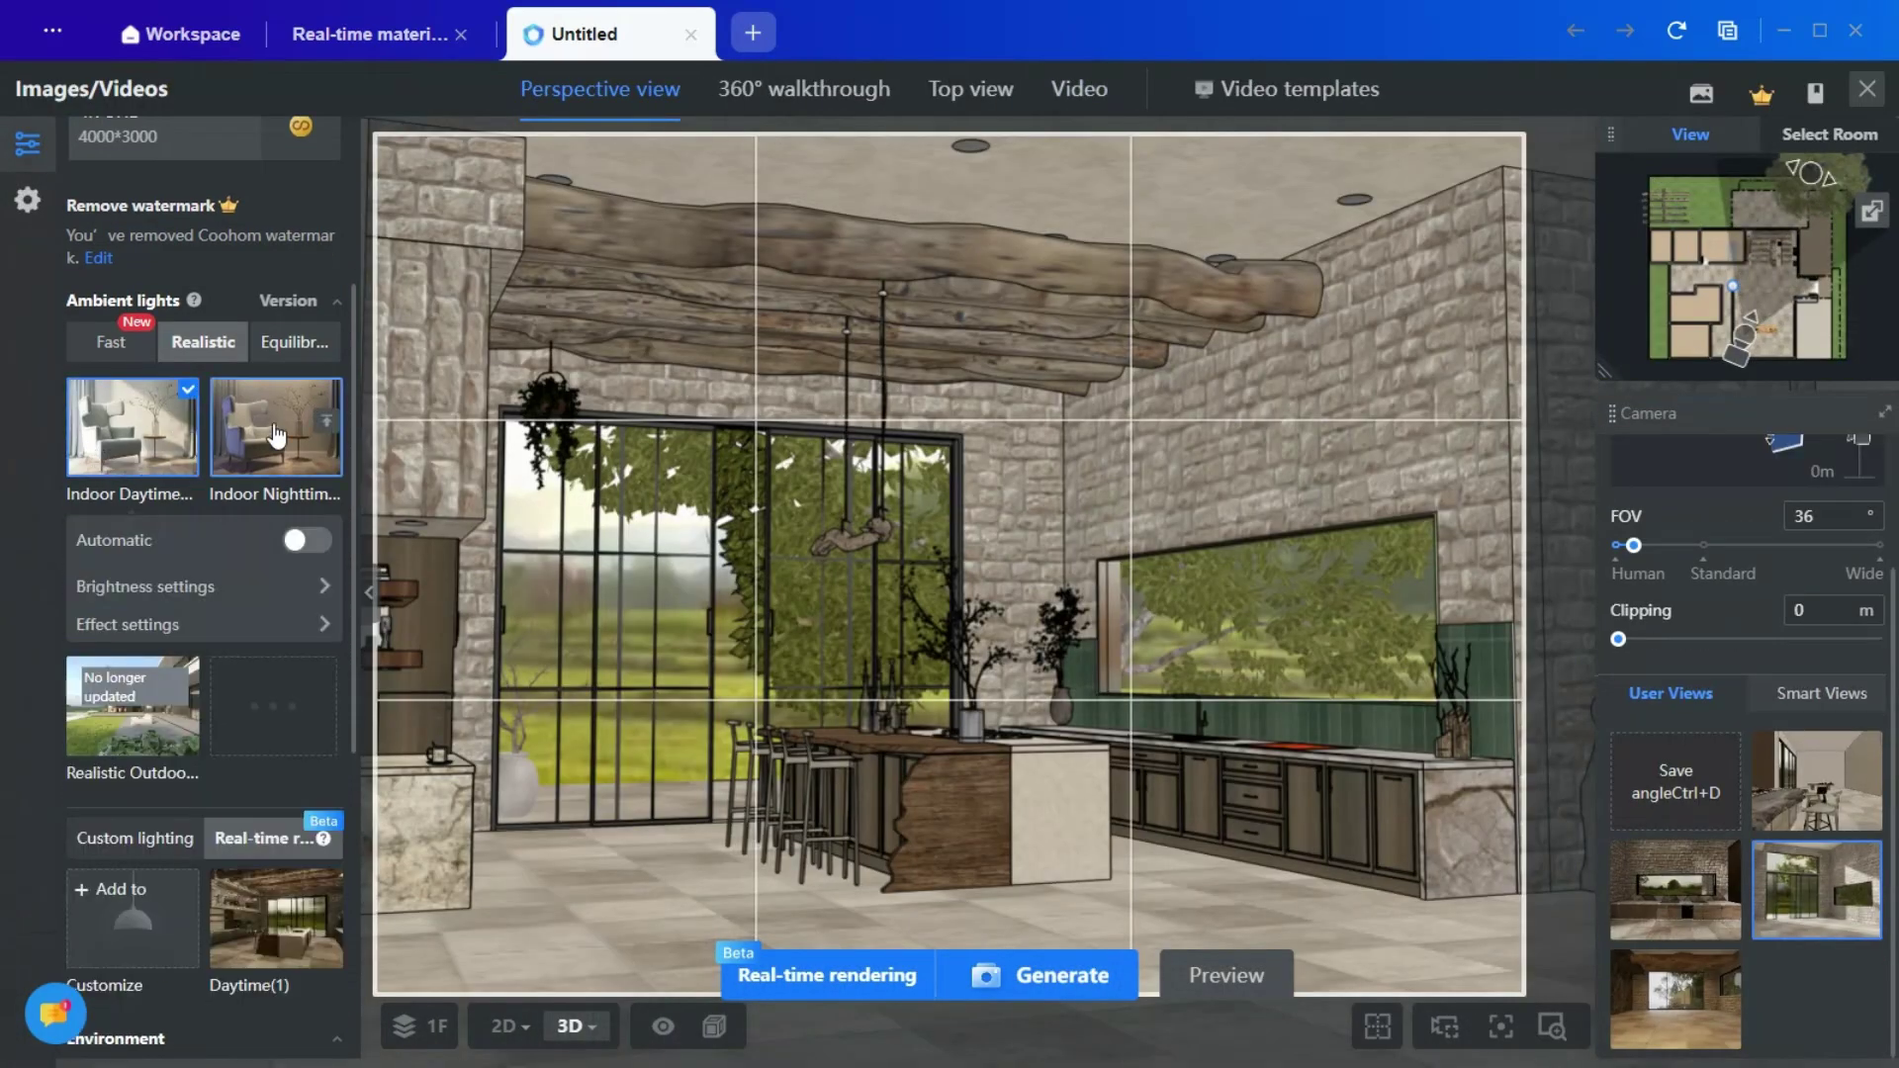
pyautogui.click(297, 346)
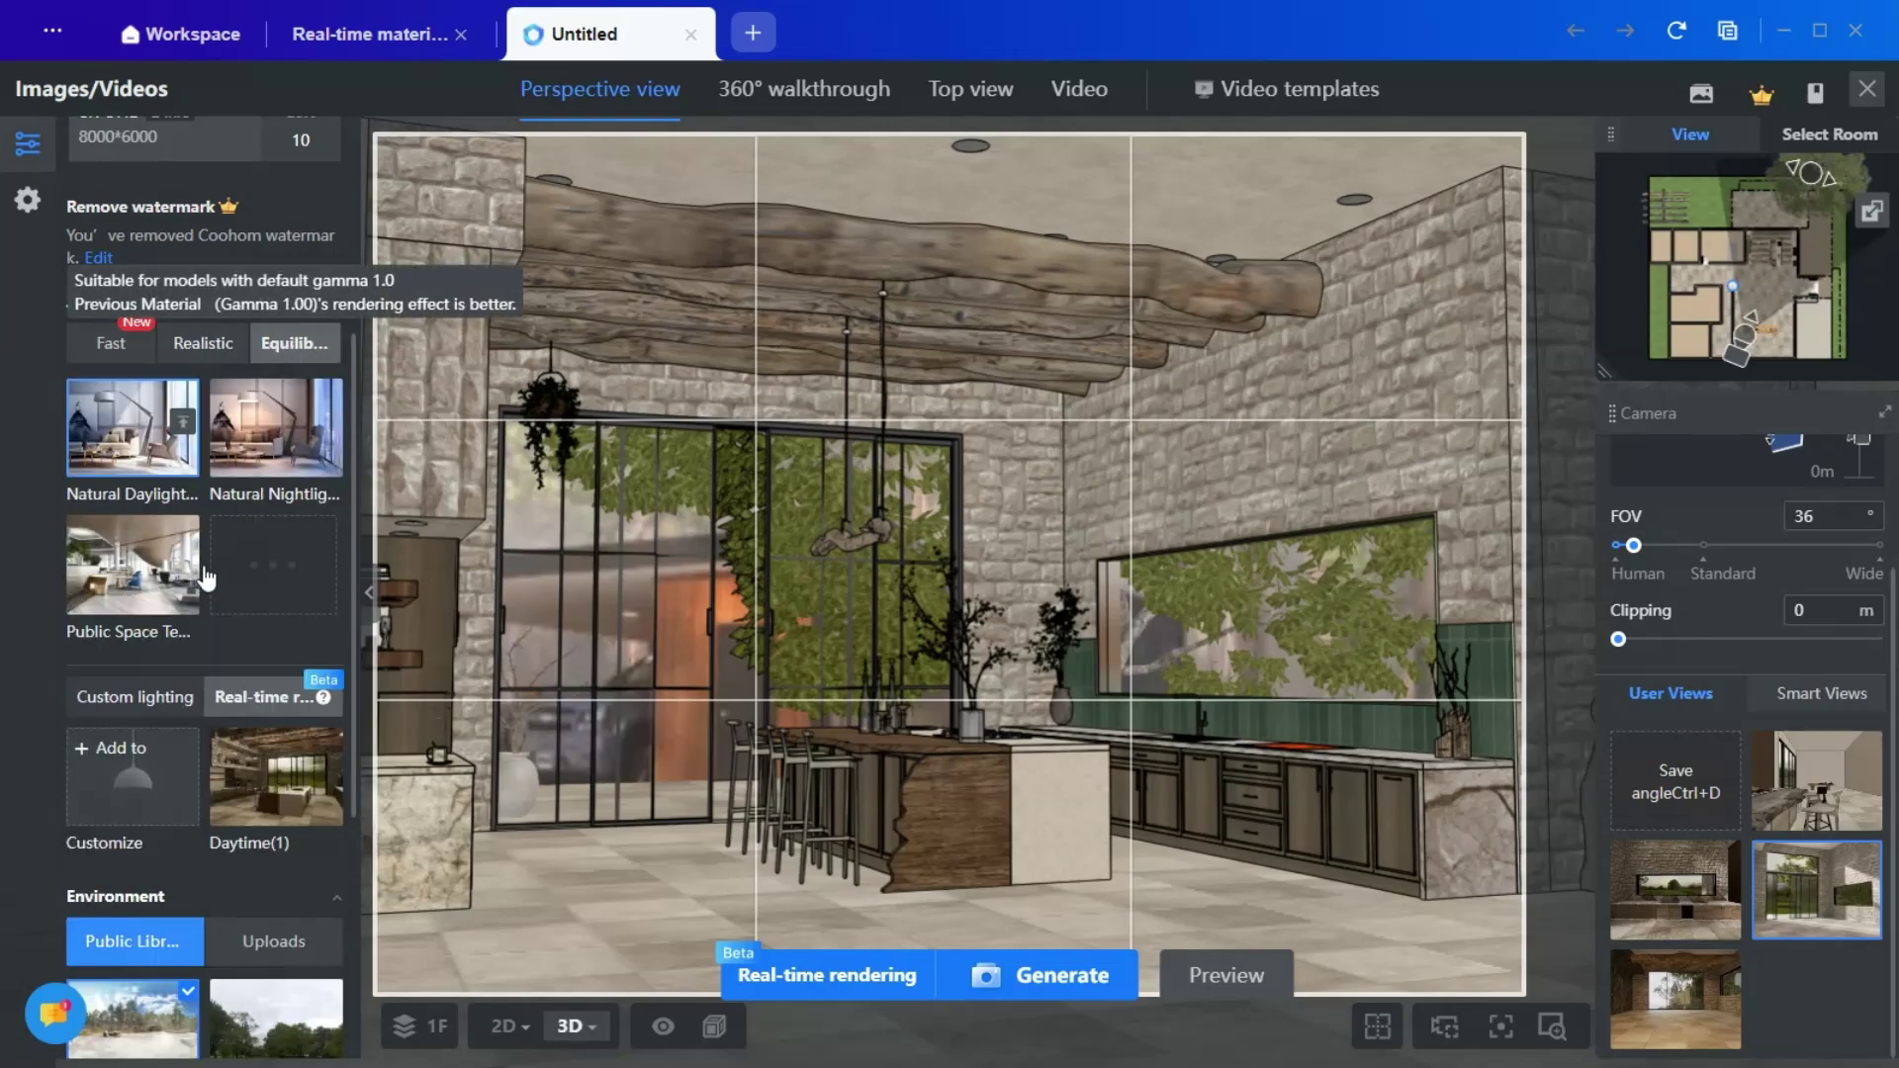
pyautogui.click(204, 347)
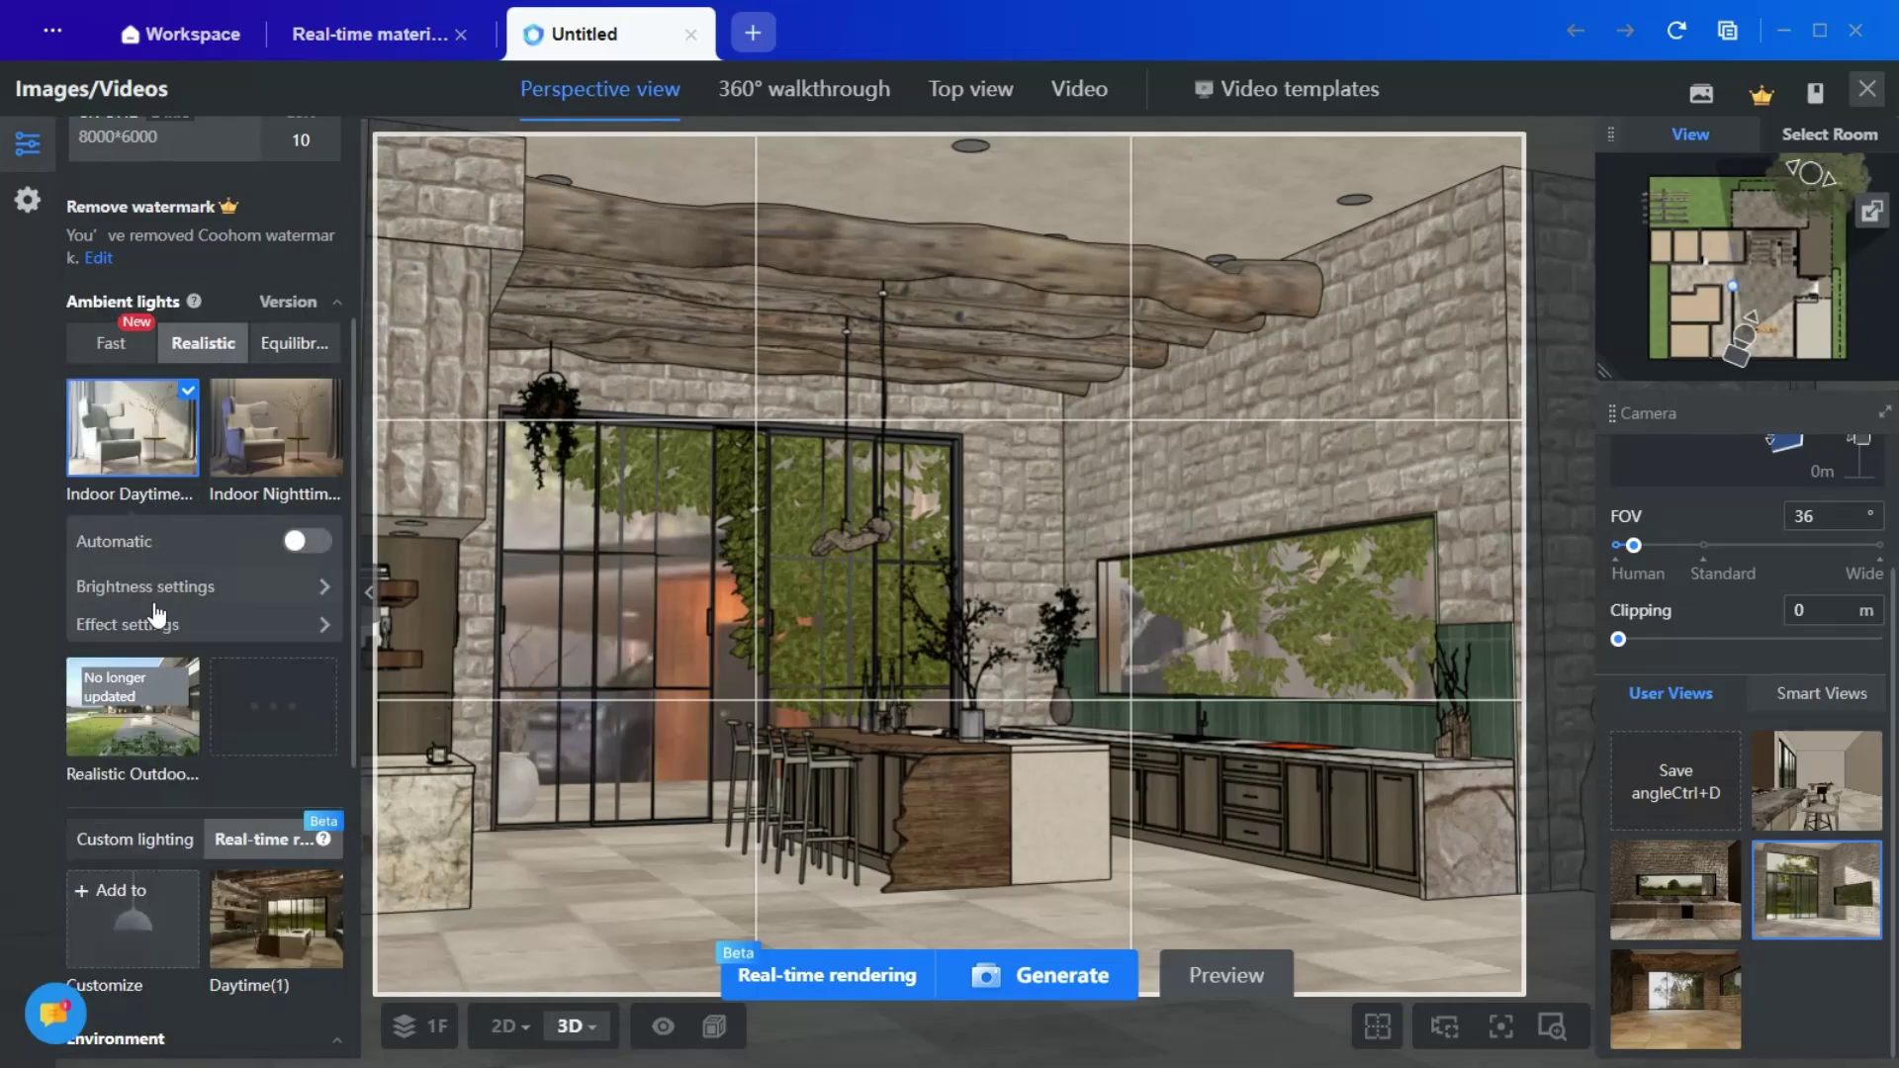
# Step: Create a new real-time rendering light scheme based on the Daytime template
pyautogui.click(162, 840)
pyautogui.scroll(-3, 148, 791)
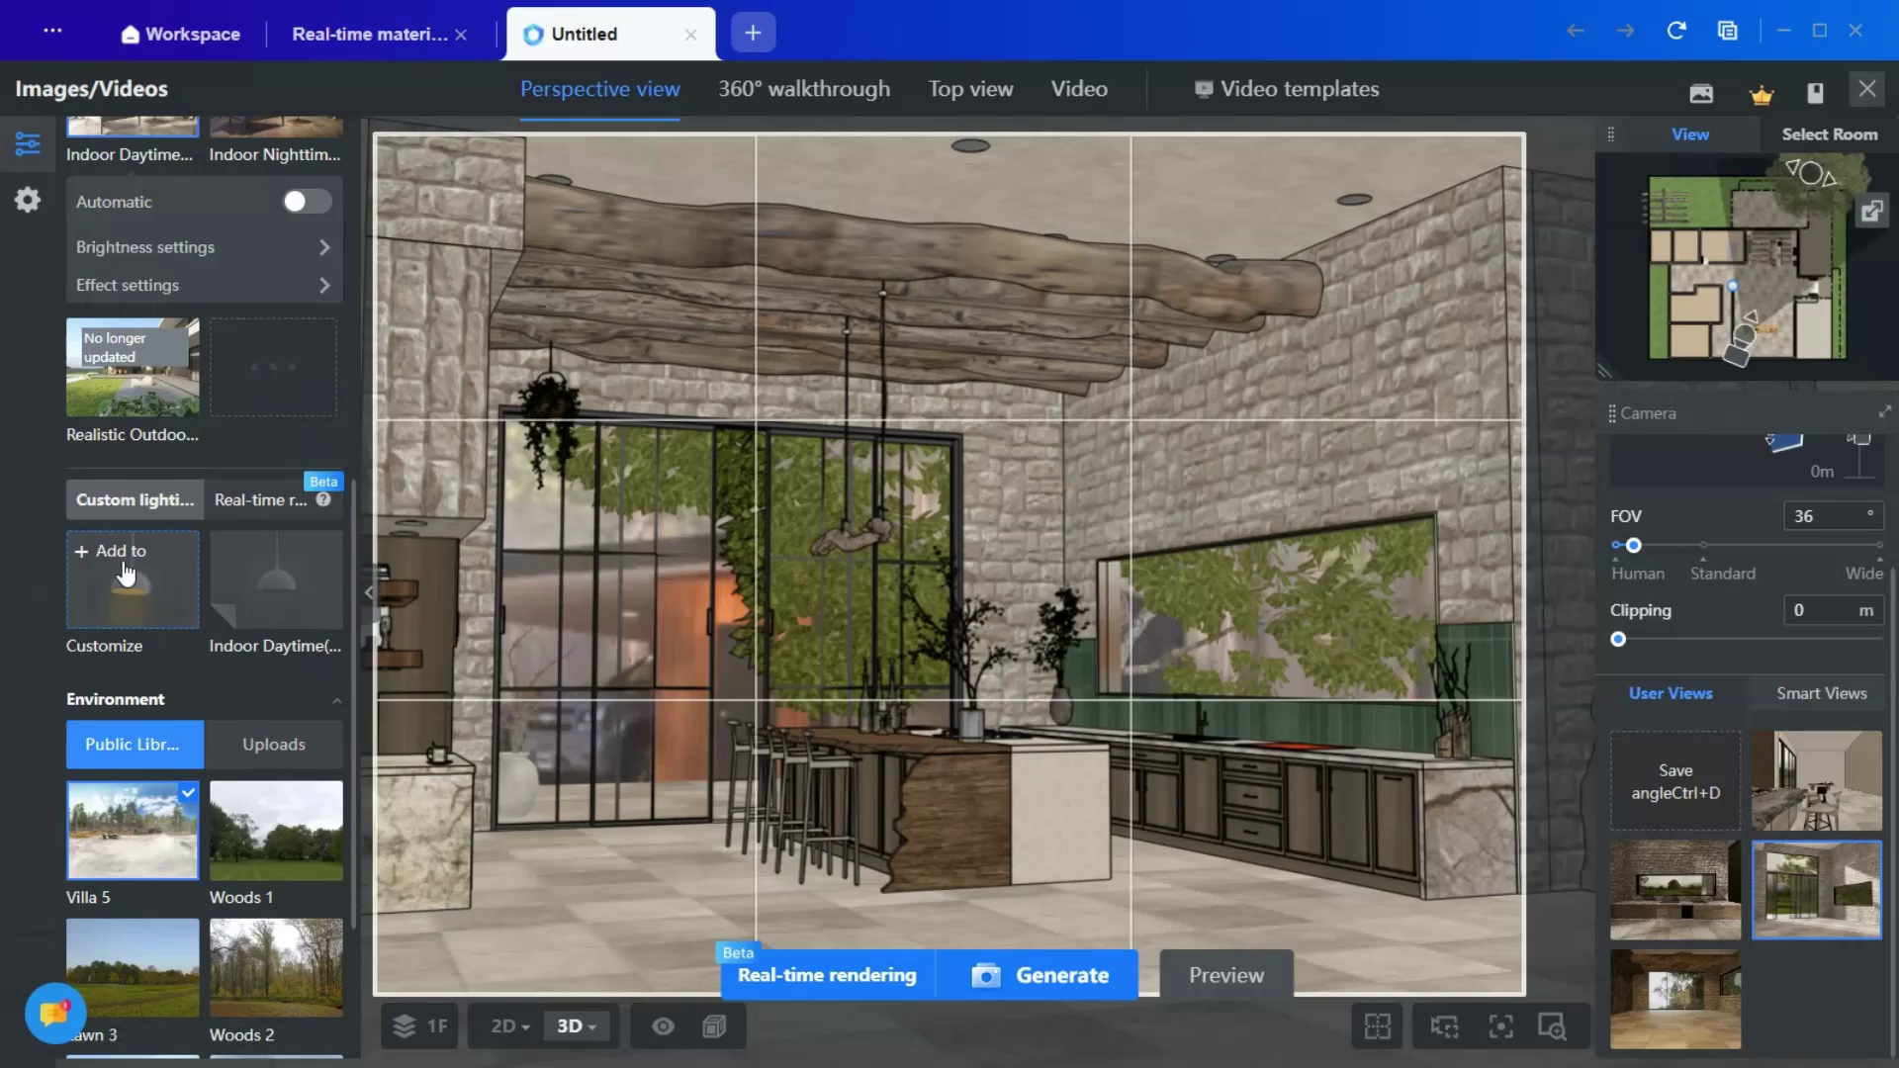
pyautogui.click(814, 984)
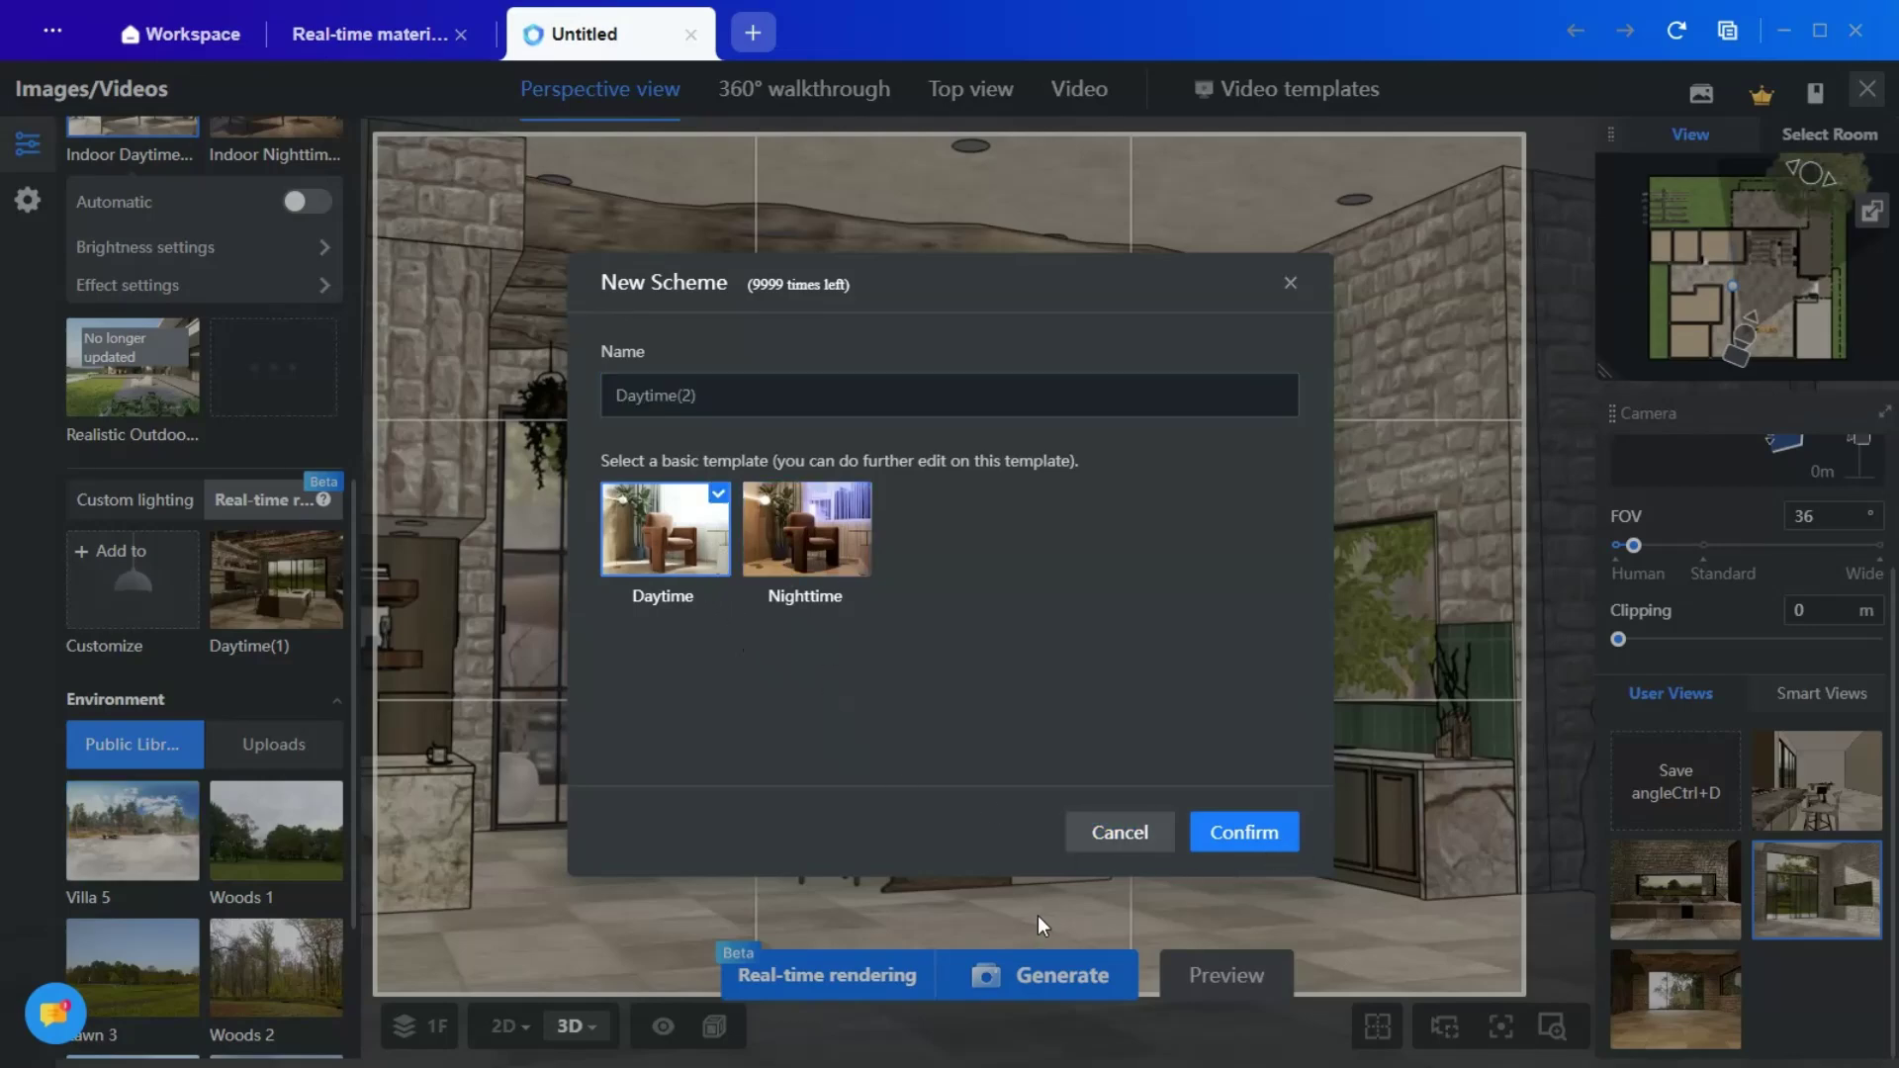
pyautogui.press('Return')
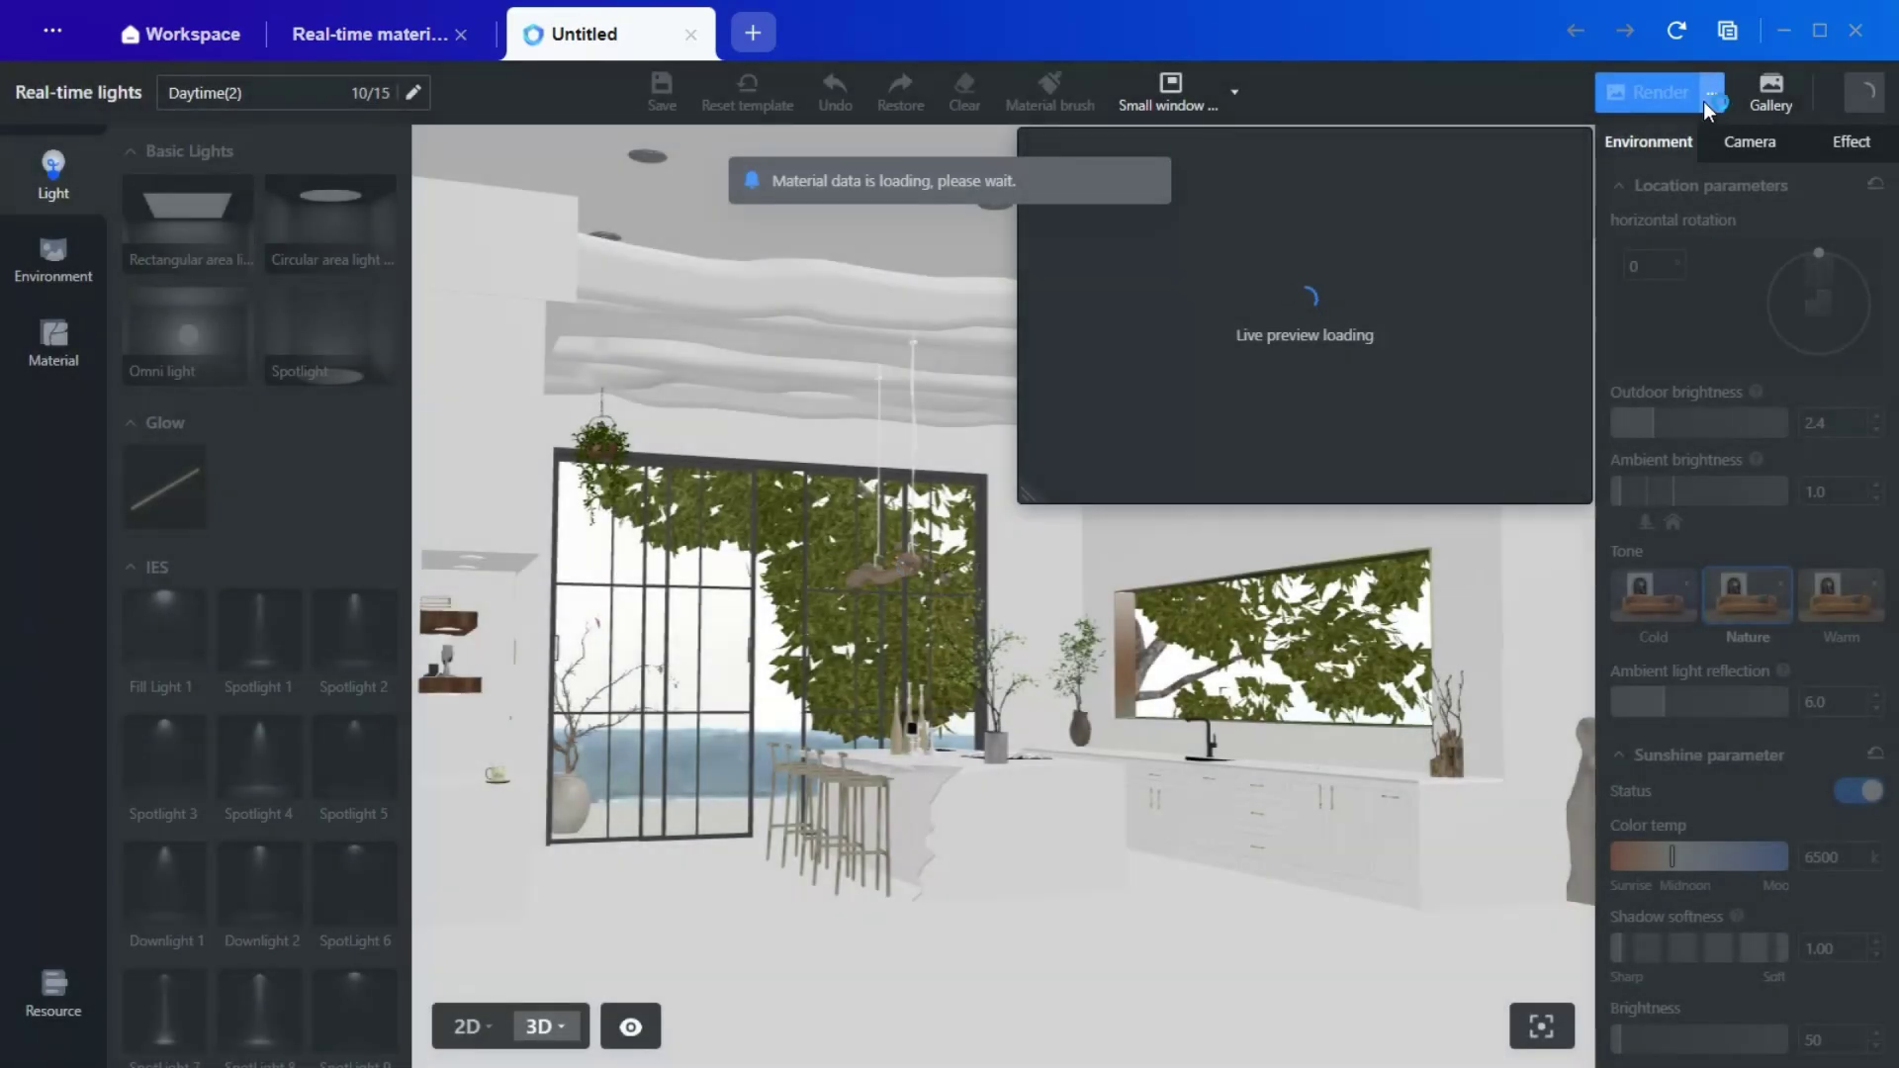
# Step: Set the real-time render output to a 4:3 aspect ratio and 2K HD resolution
pyautogui.click(1711, 92)
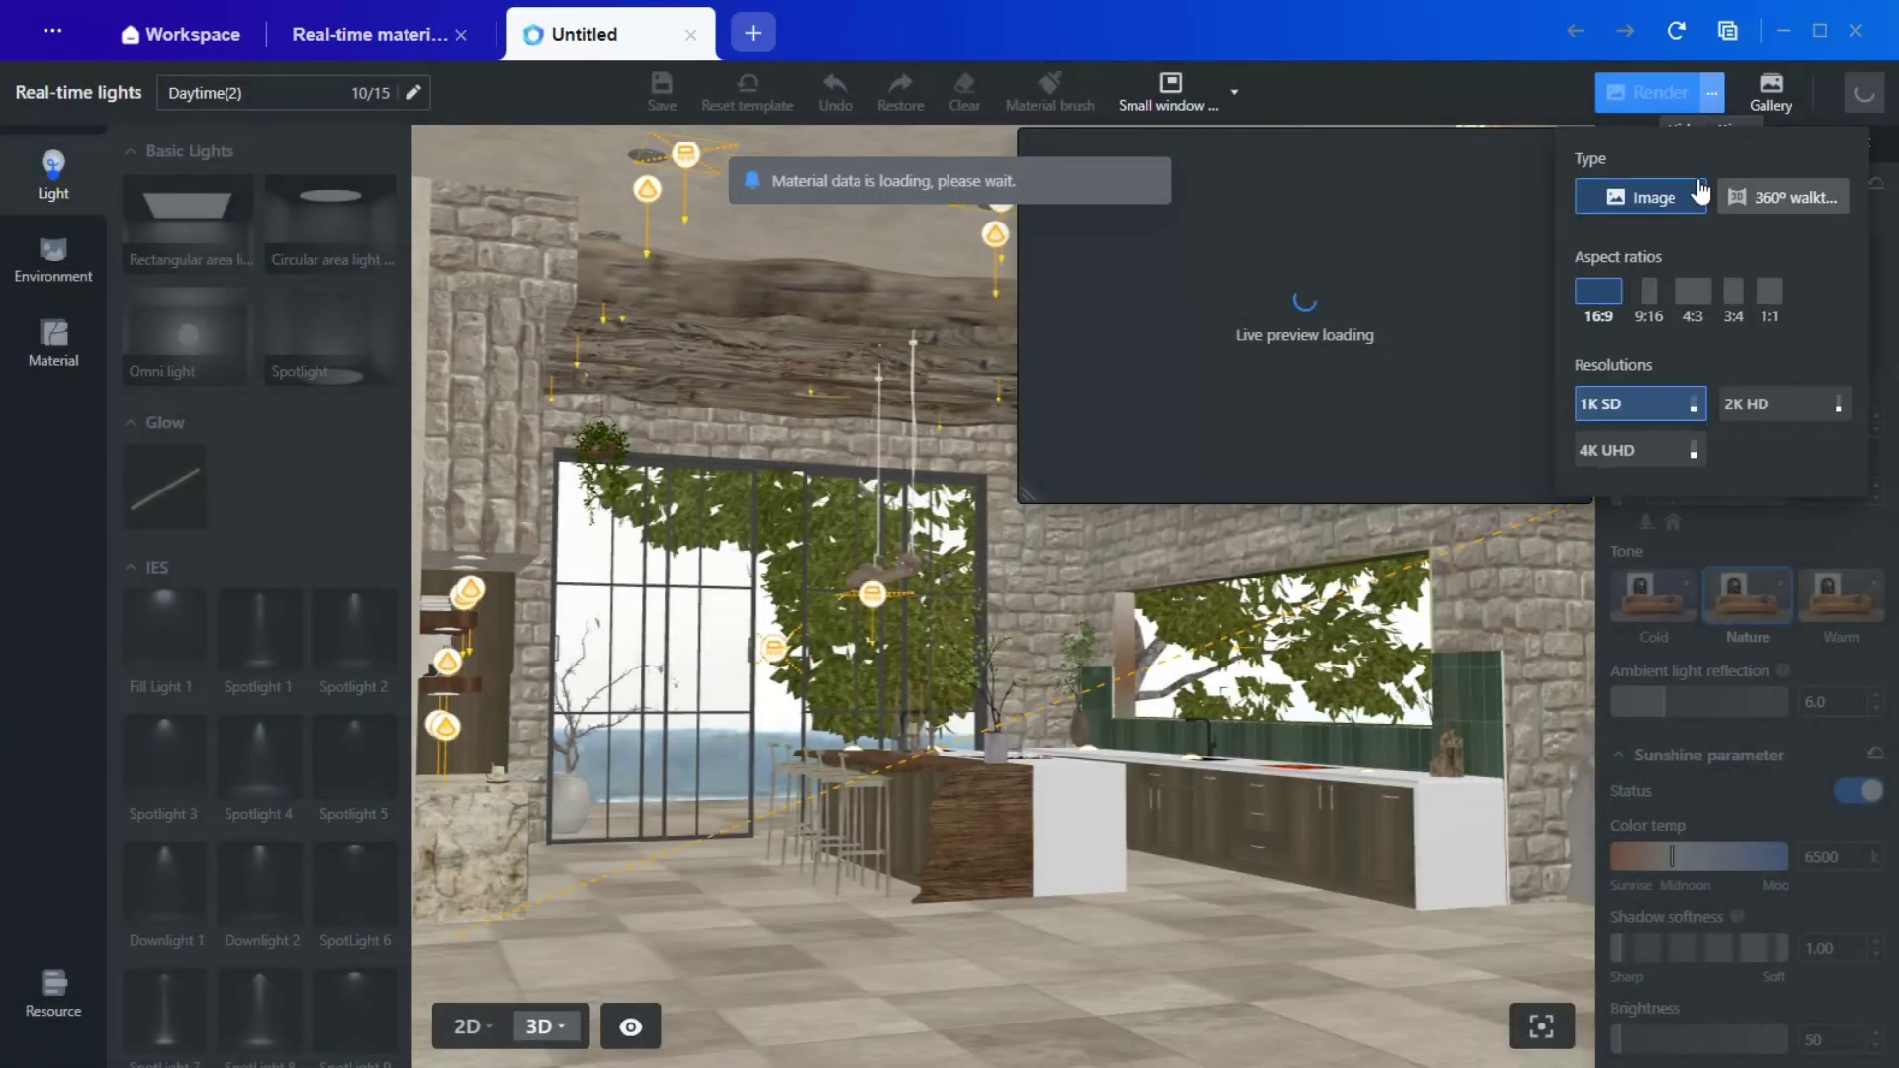
pyautogui.click(1697, 296)
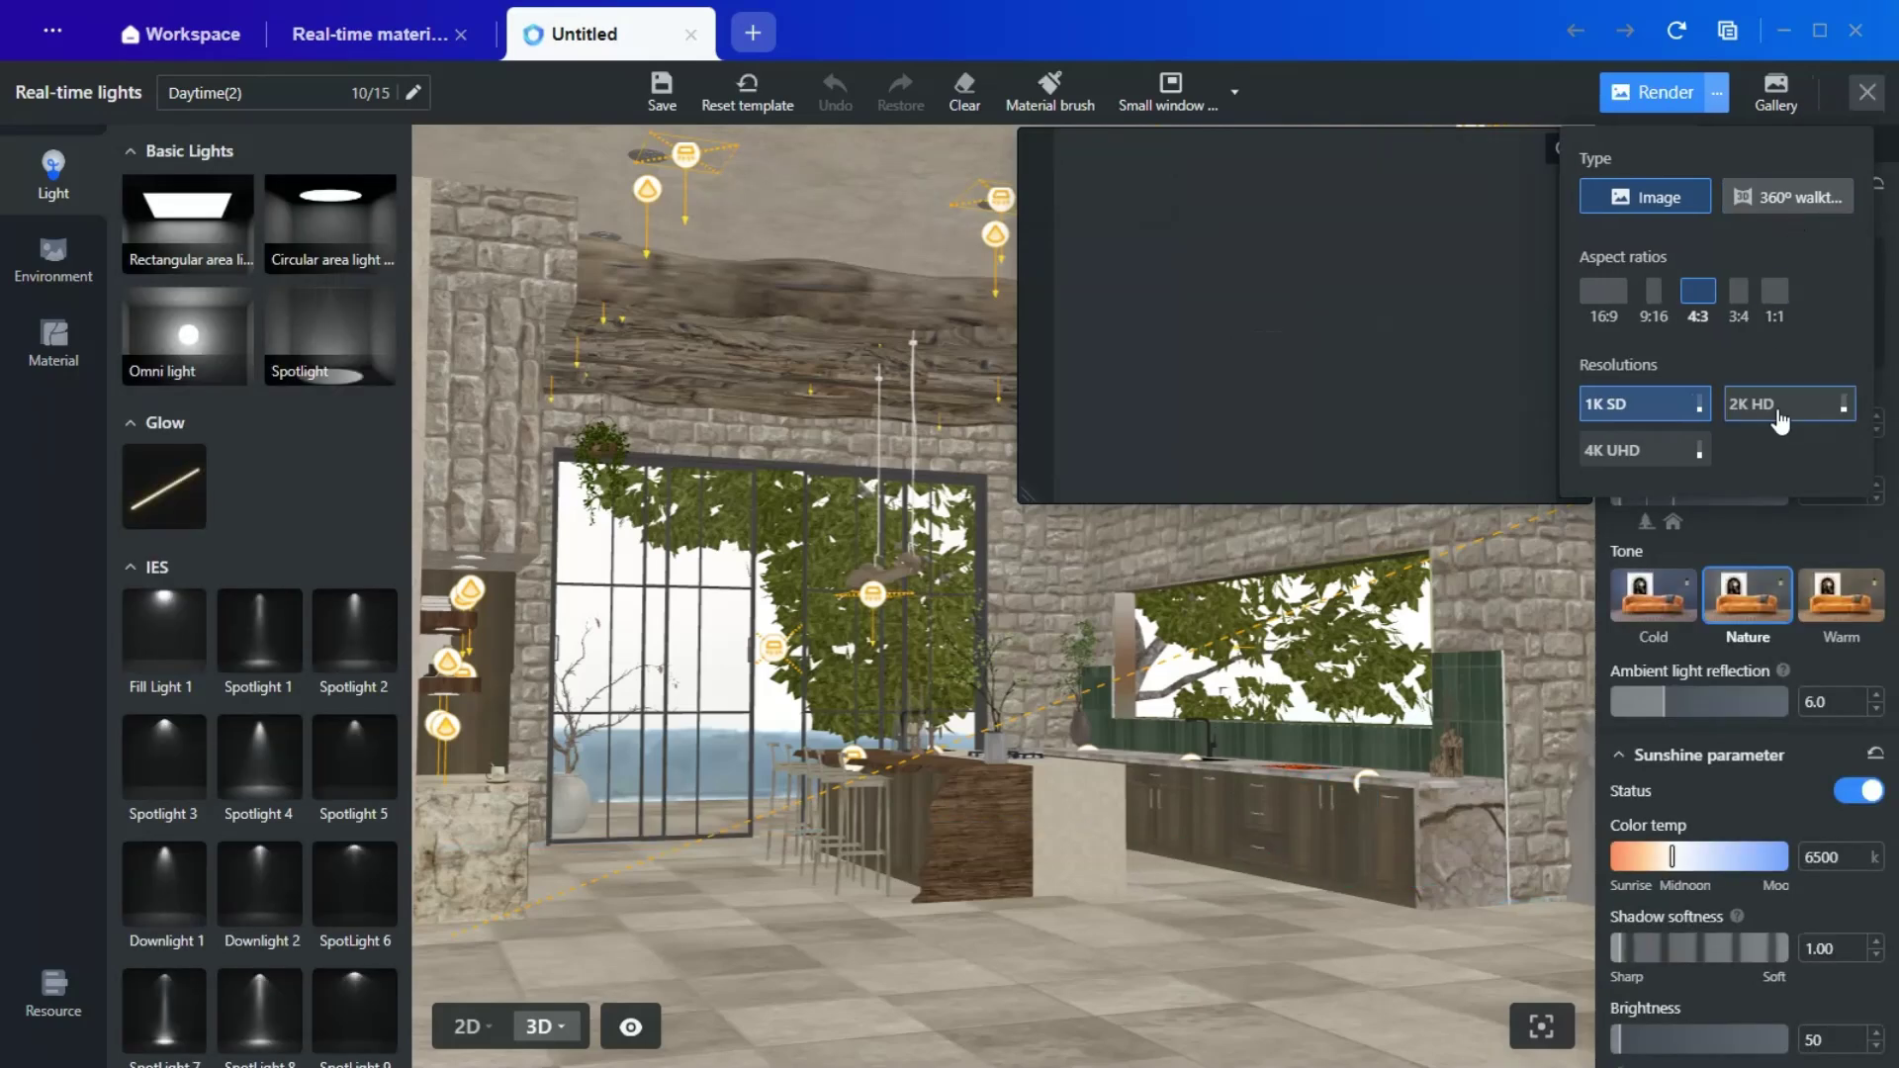
pyautogui.click(1770, 406)
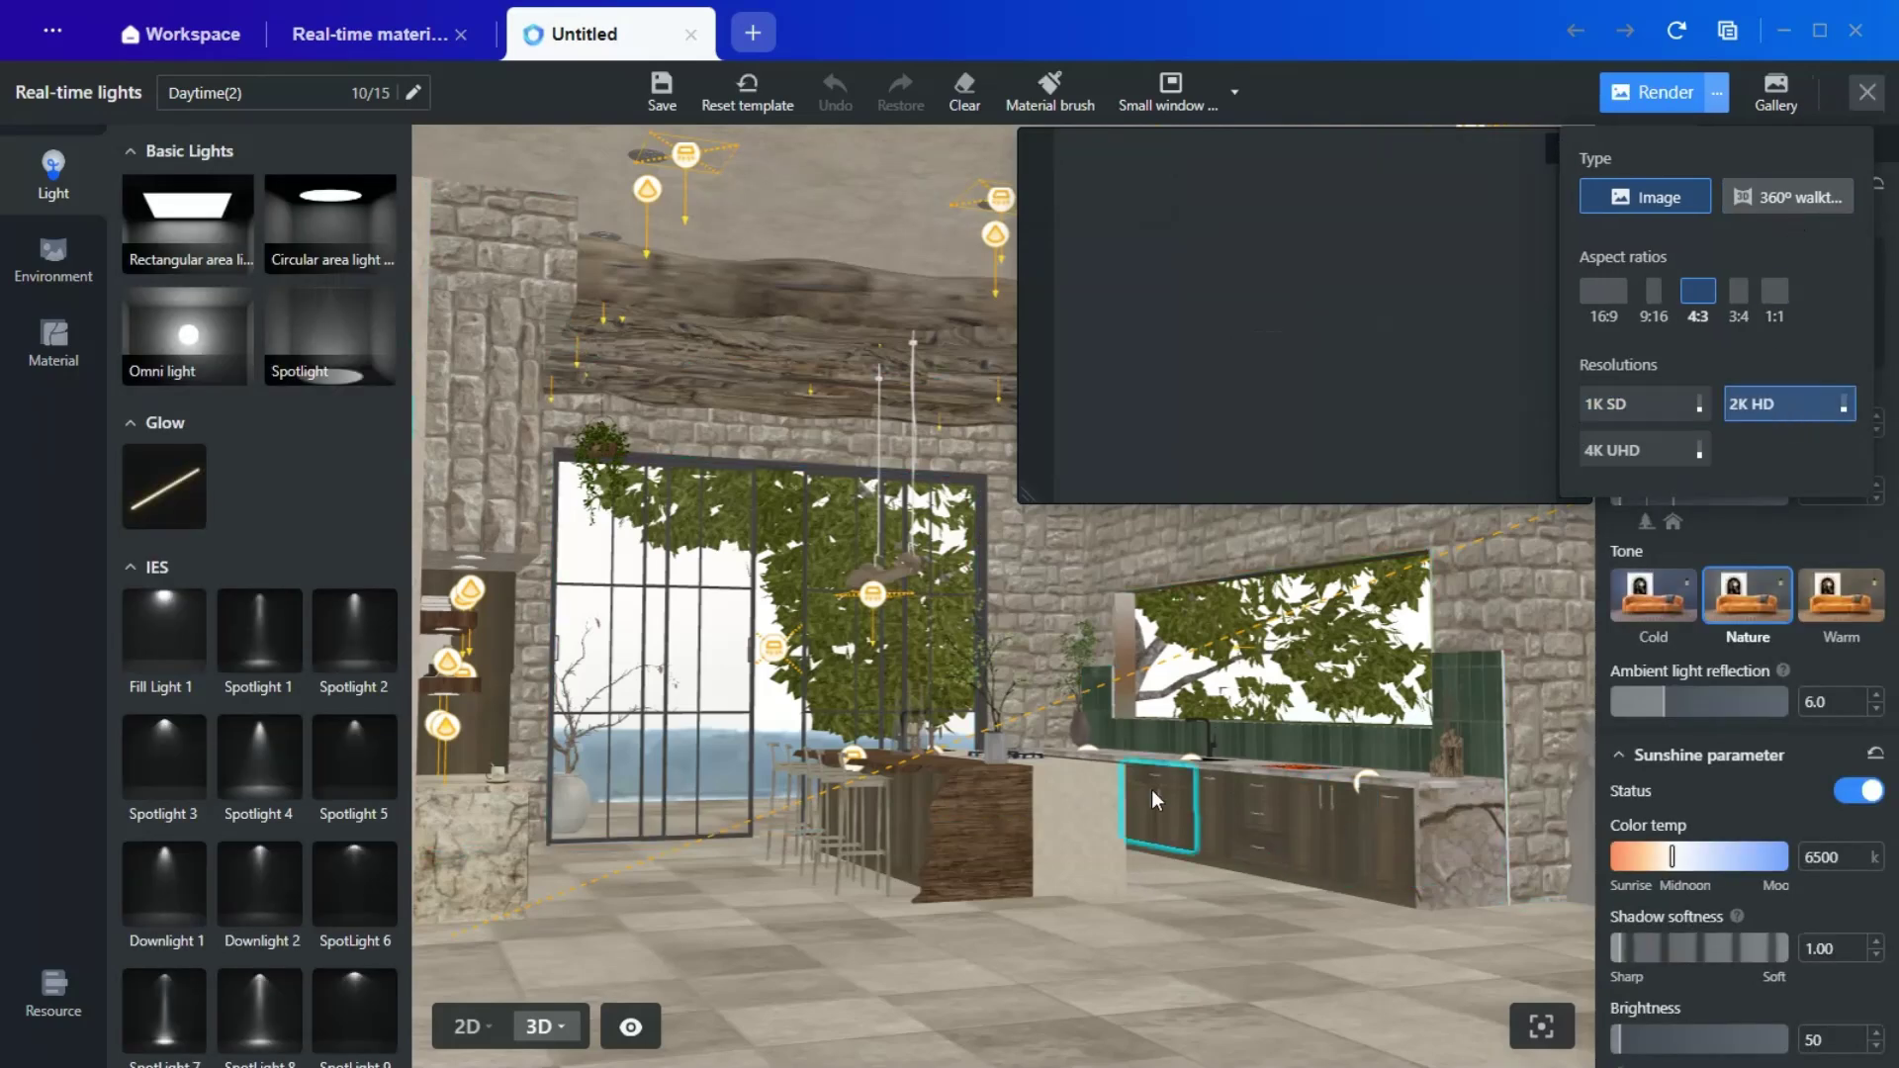
pyautogui.click(1186, 961)
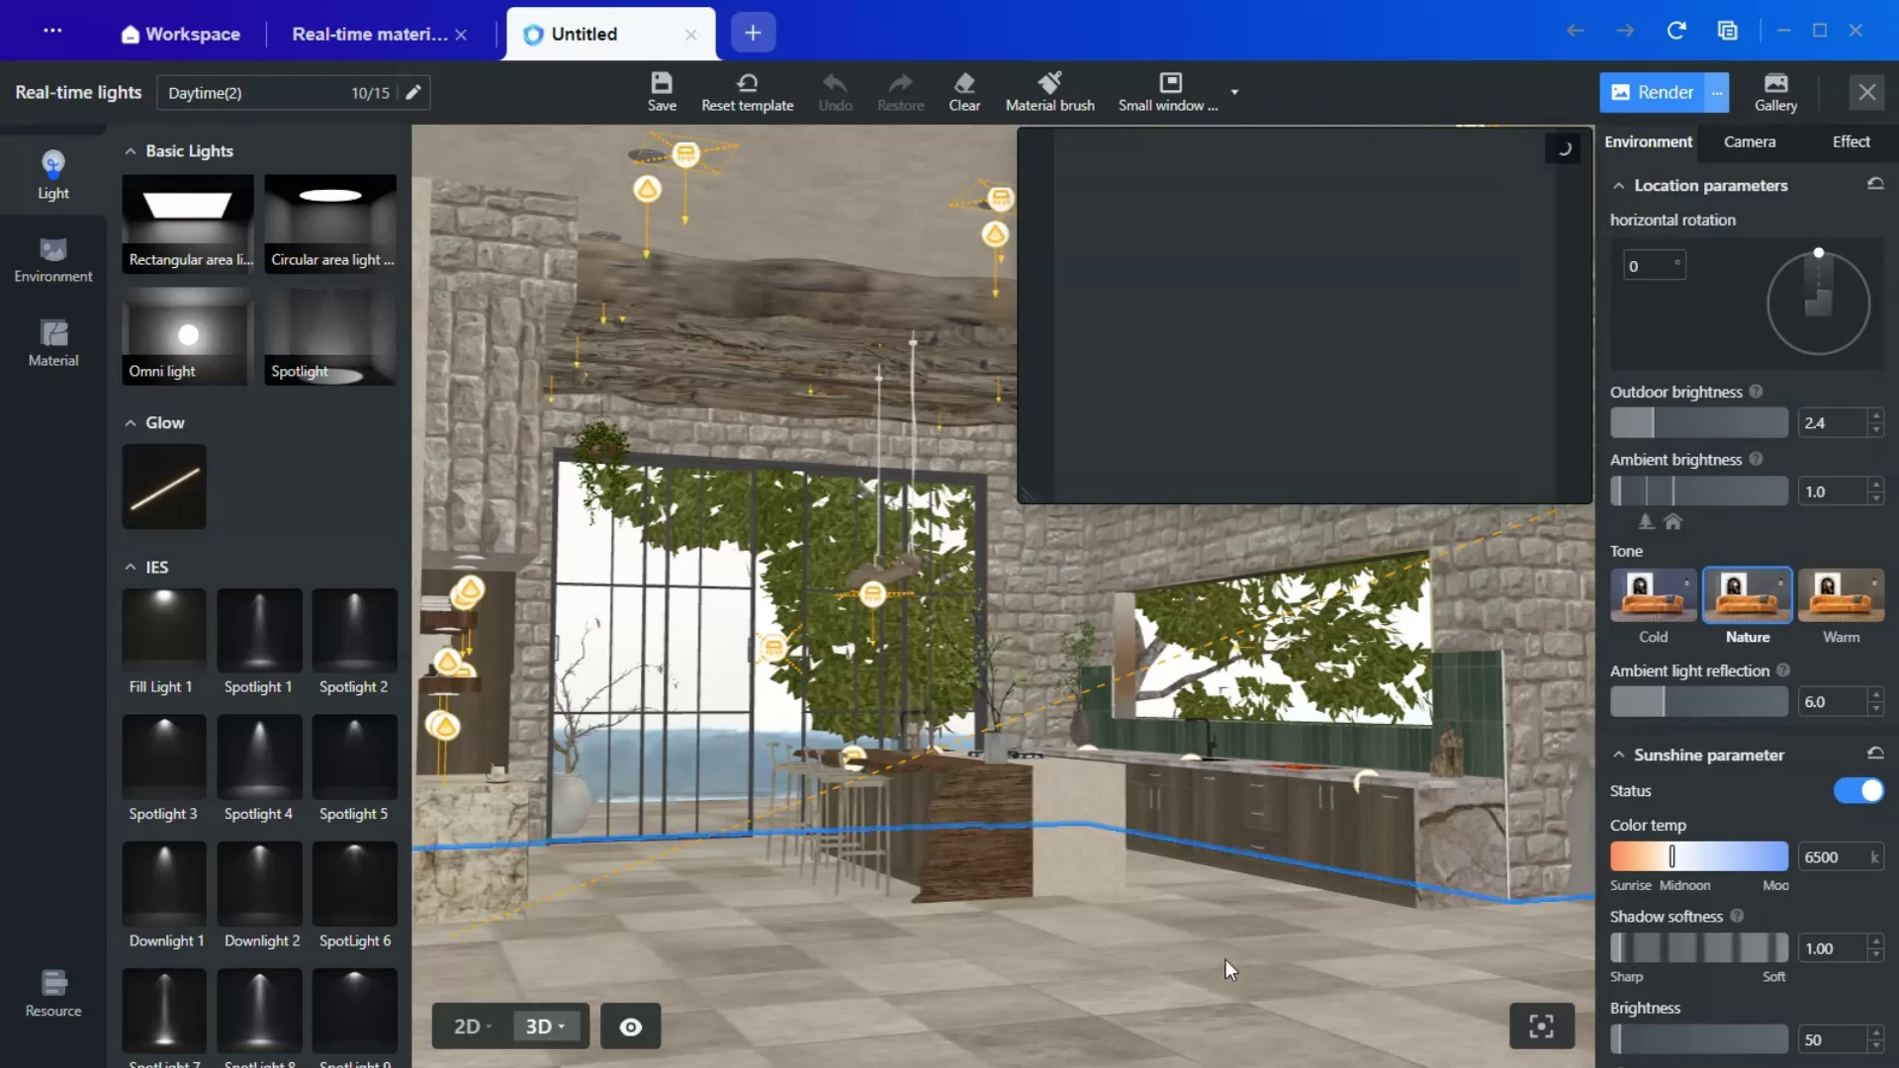
# Step: Enlarge the live preview to inspect the kitchen and shift the camera sideways toward the statue beside the counter
pyautogui.click(1315, 767)
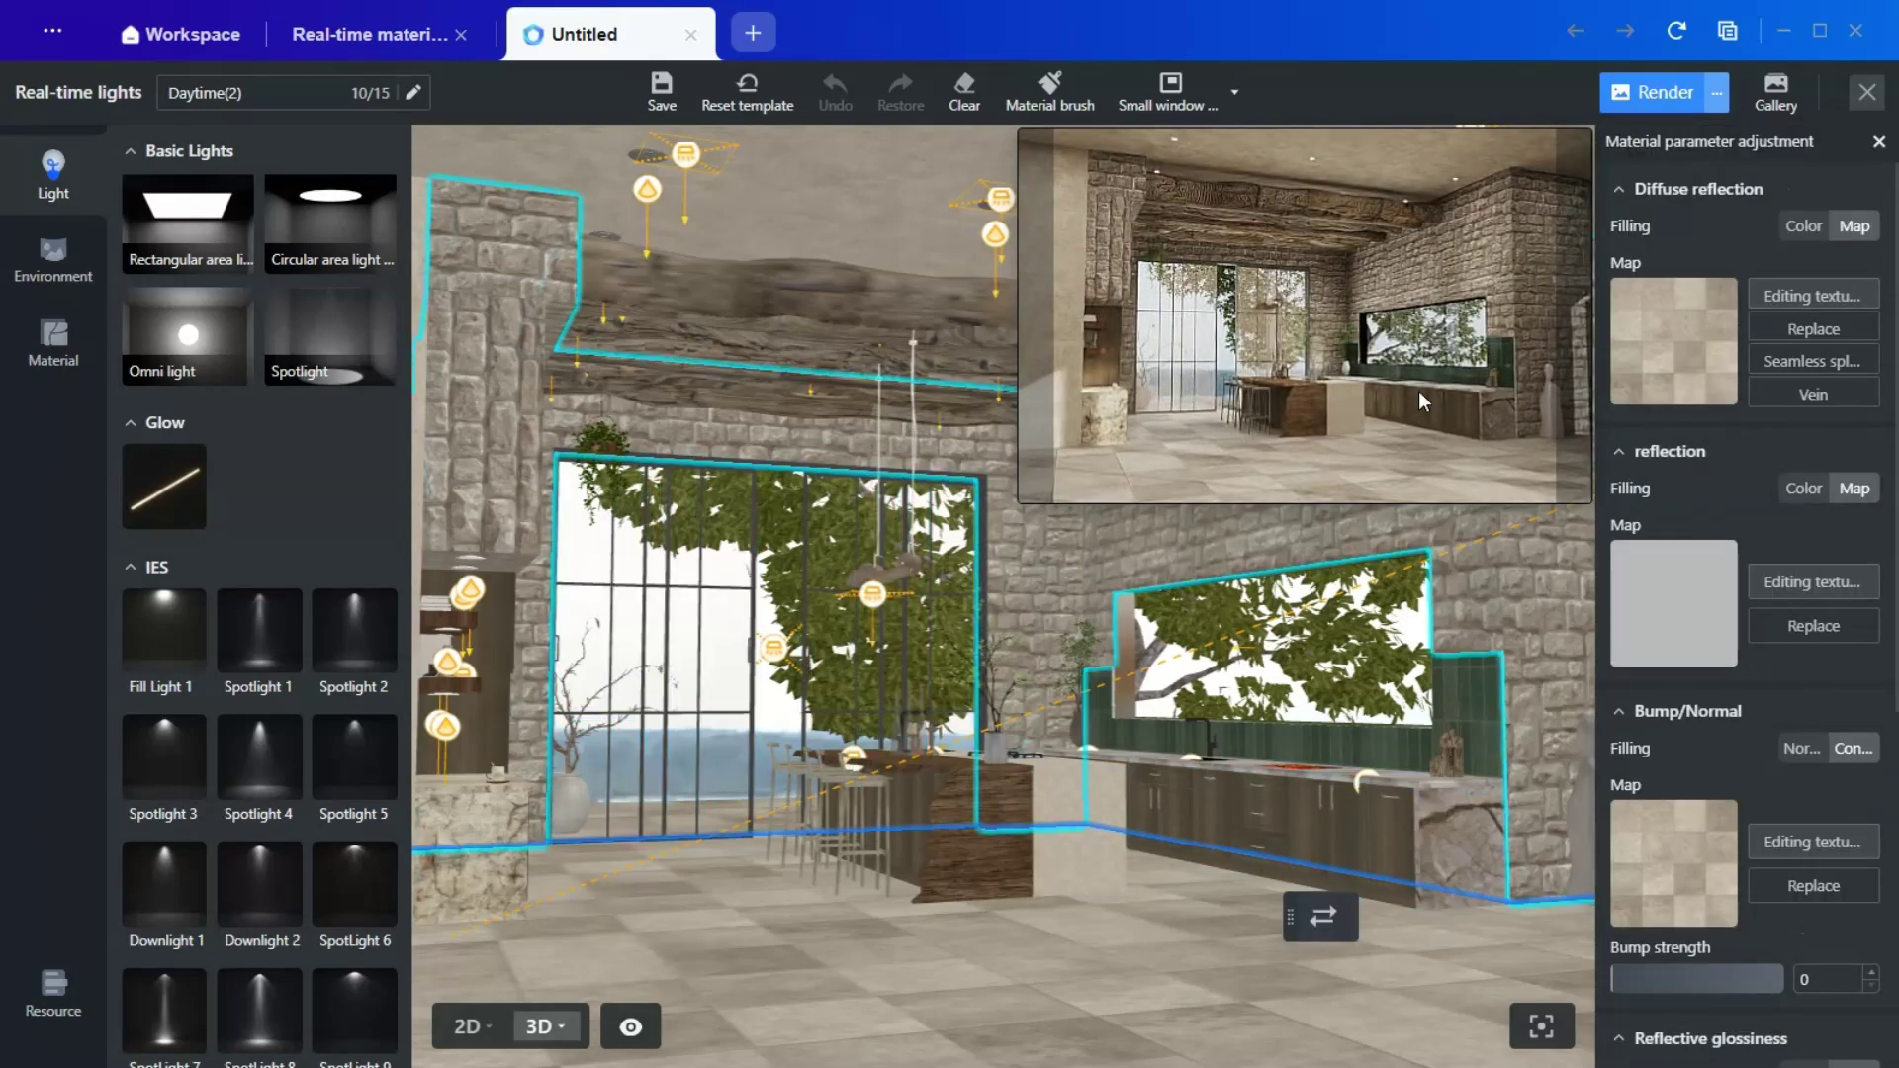
pyautogui.moveTo(1264, 392)
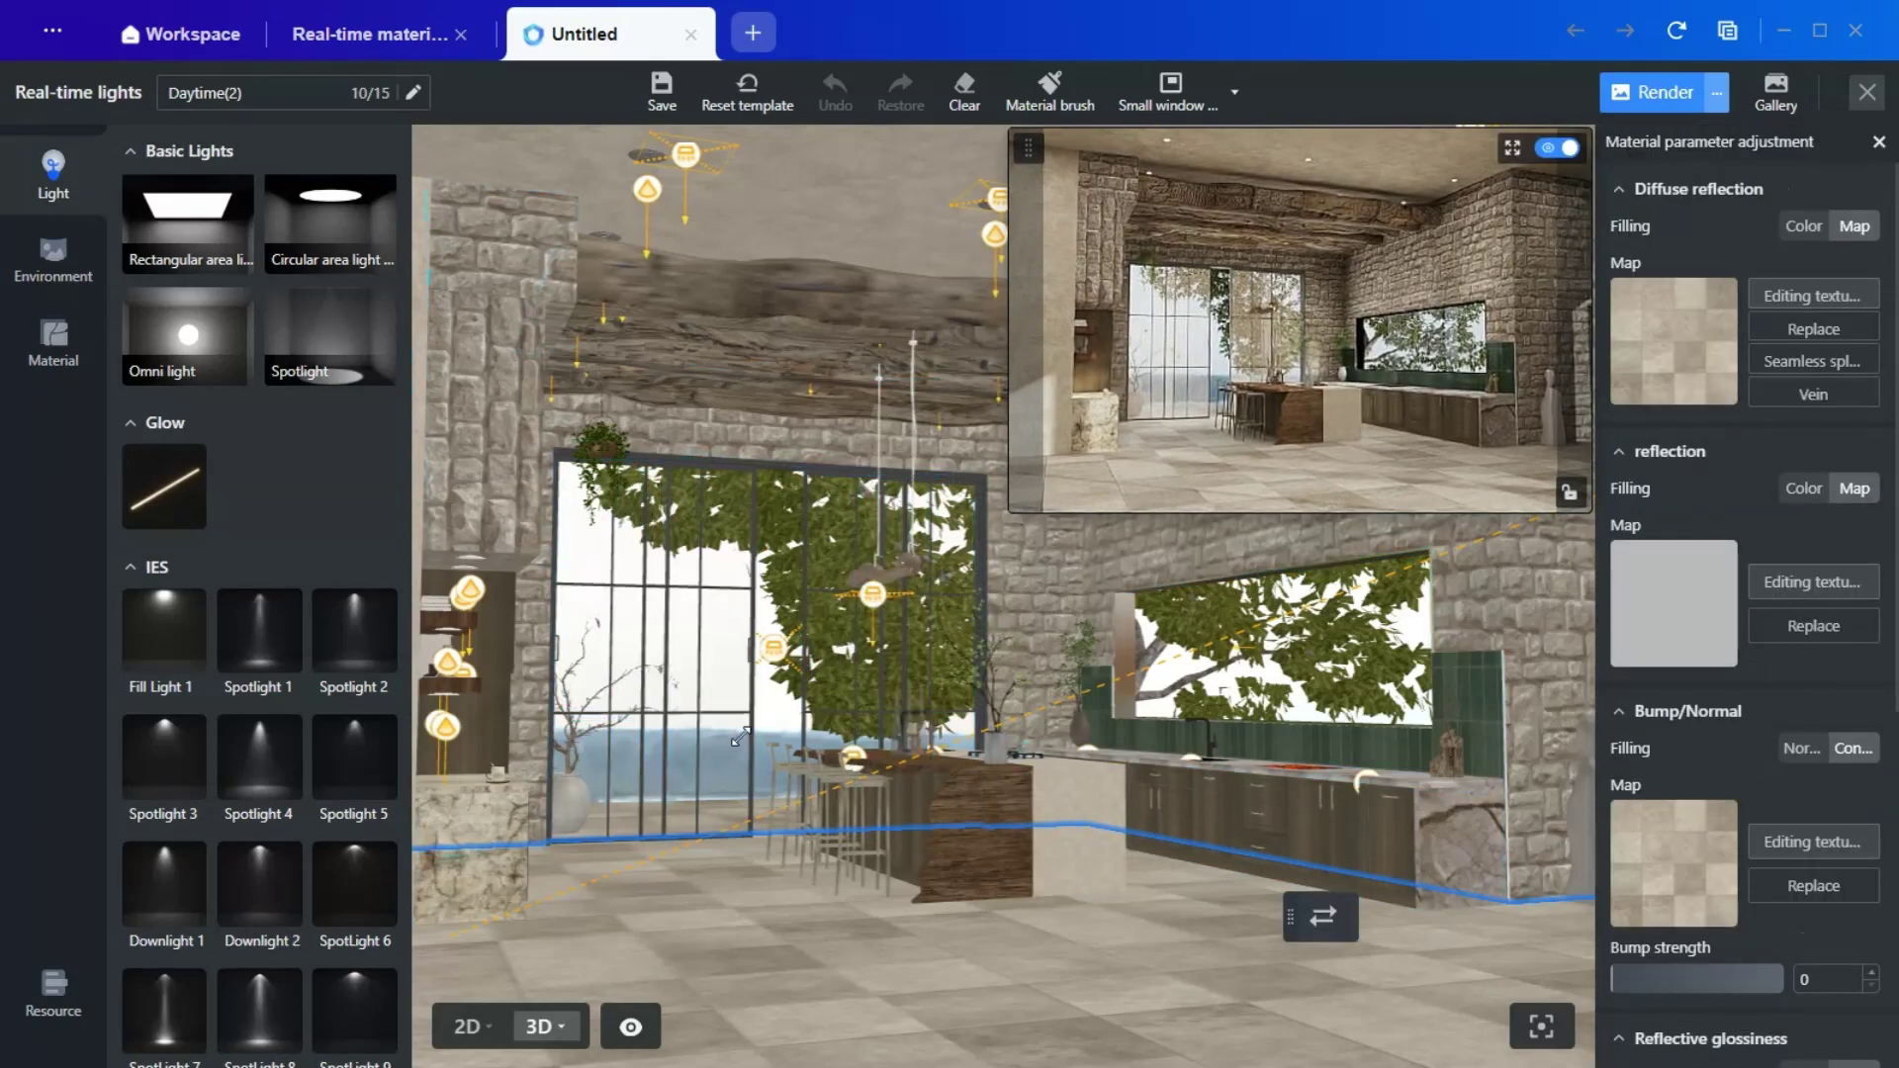
pyautogui.moveTo(1025, 501); pyautogui.dragTo(579, 881)
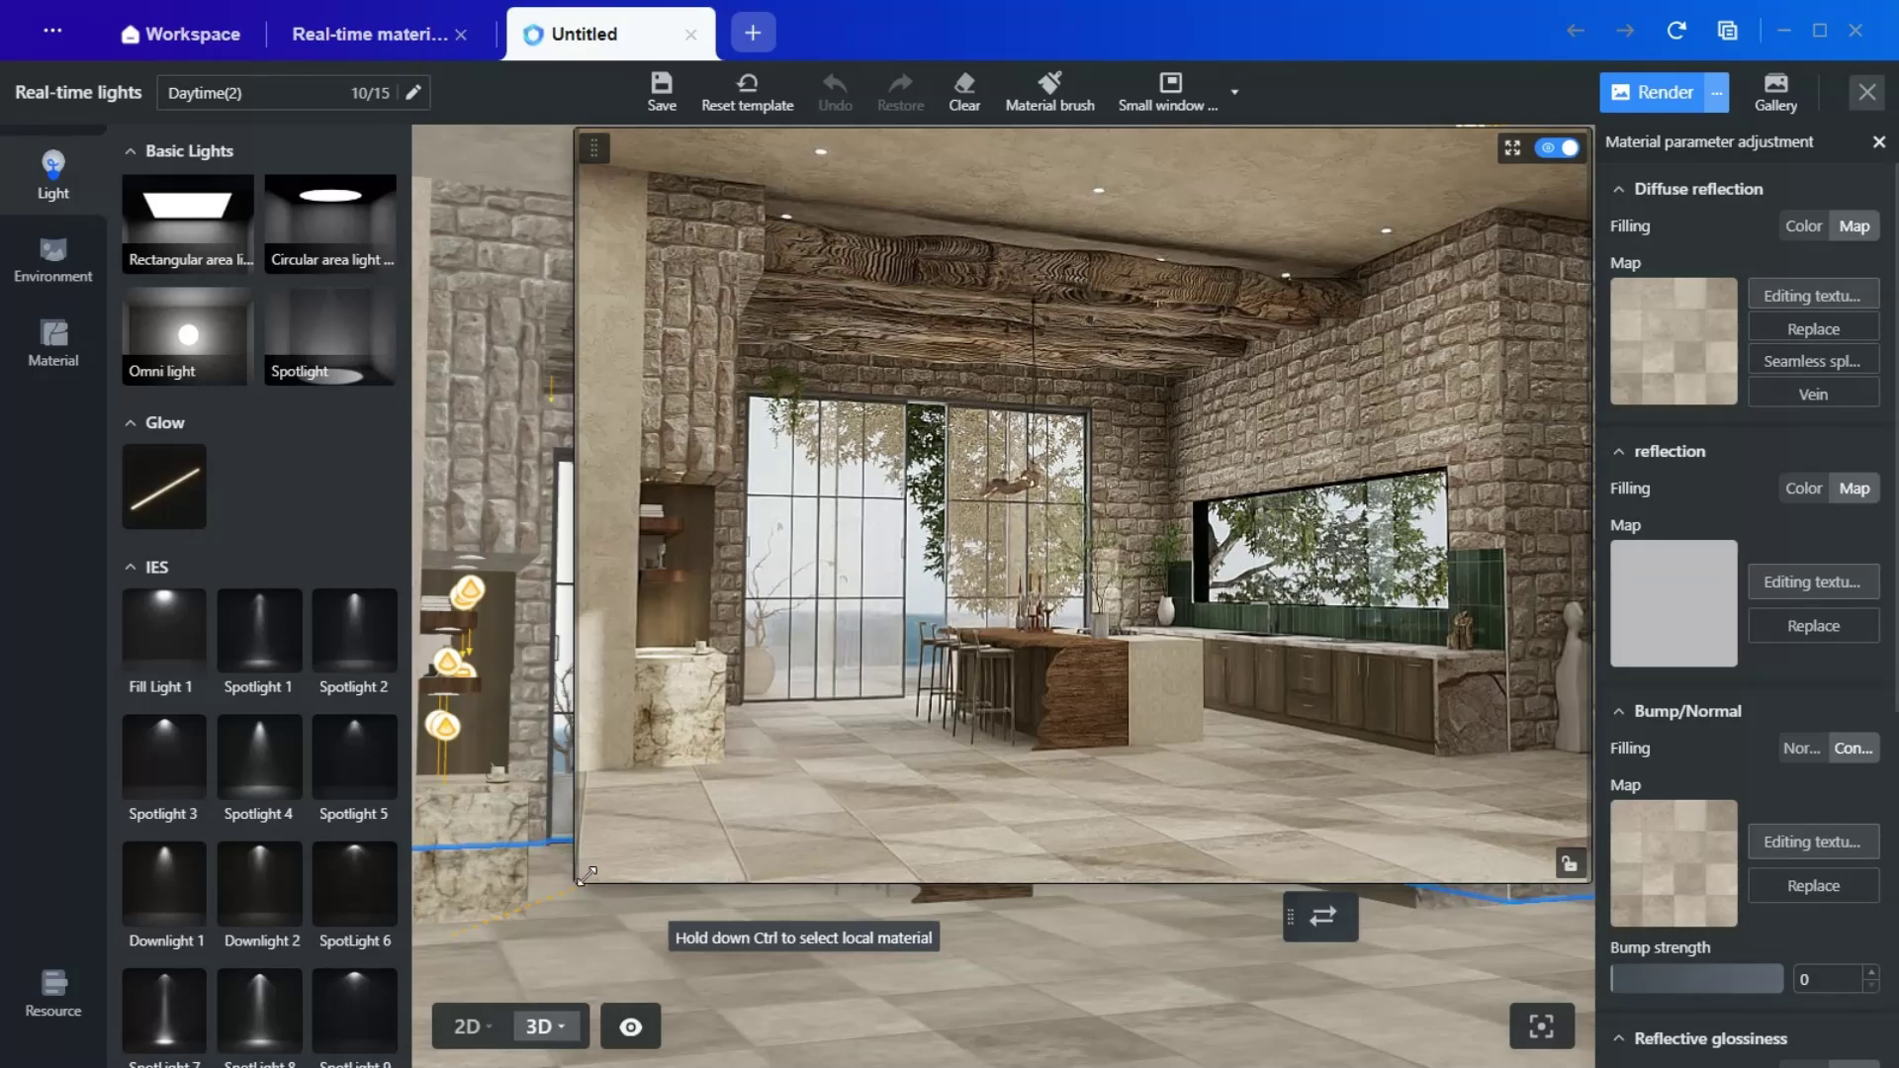
pyautogui.moveTo(587, 874); pyautogui.dragTo(989, 697)
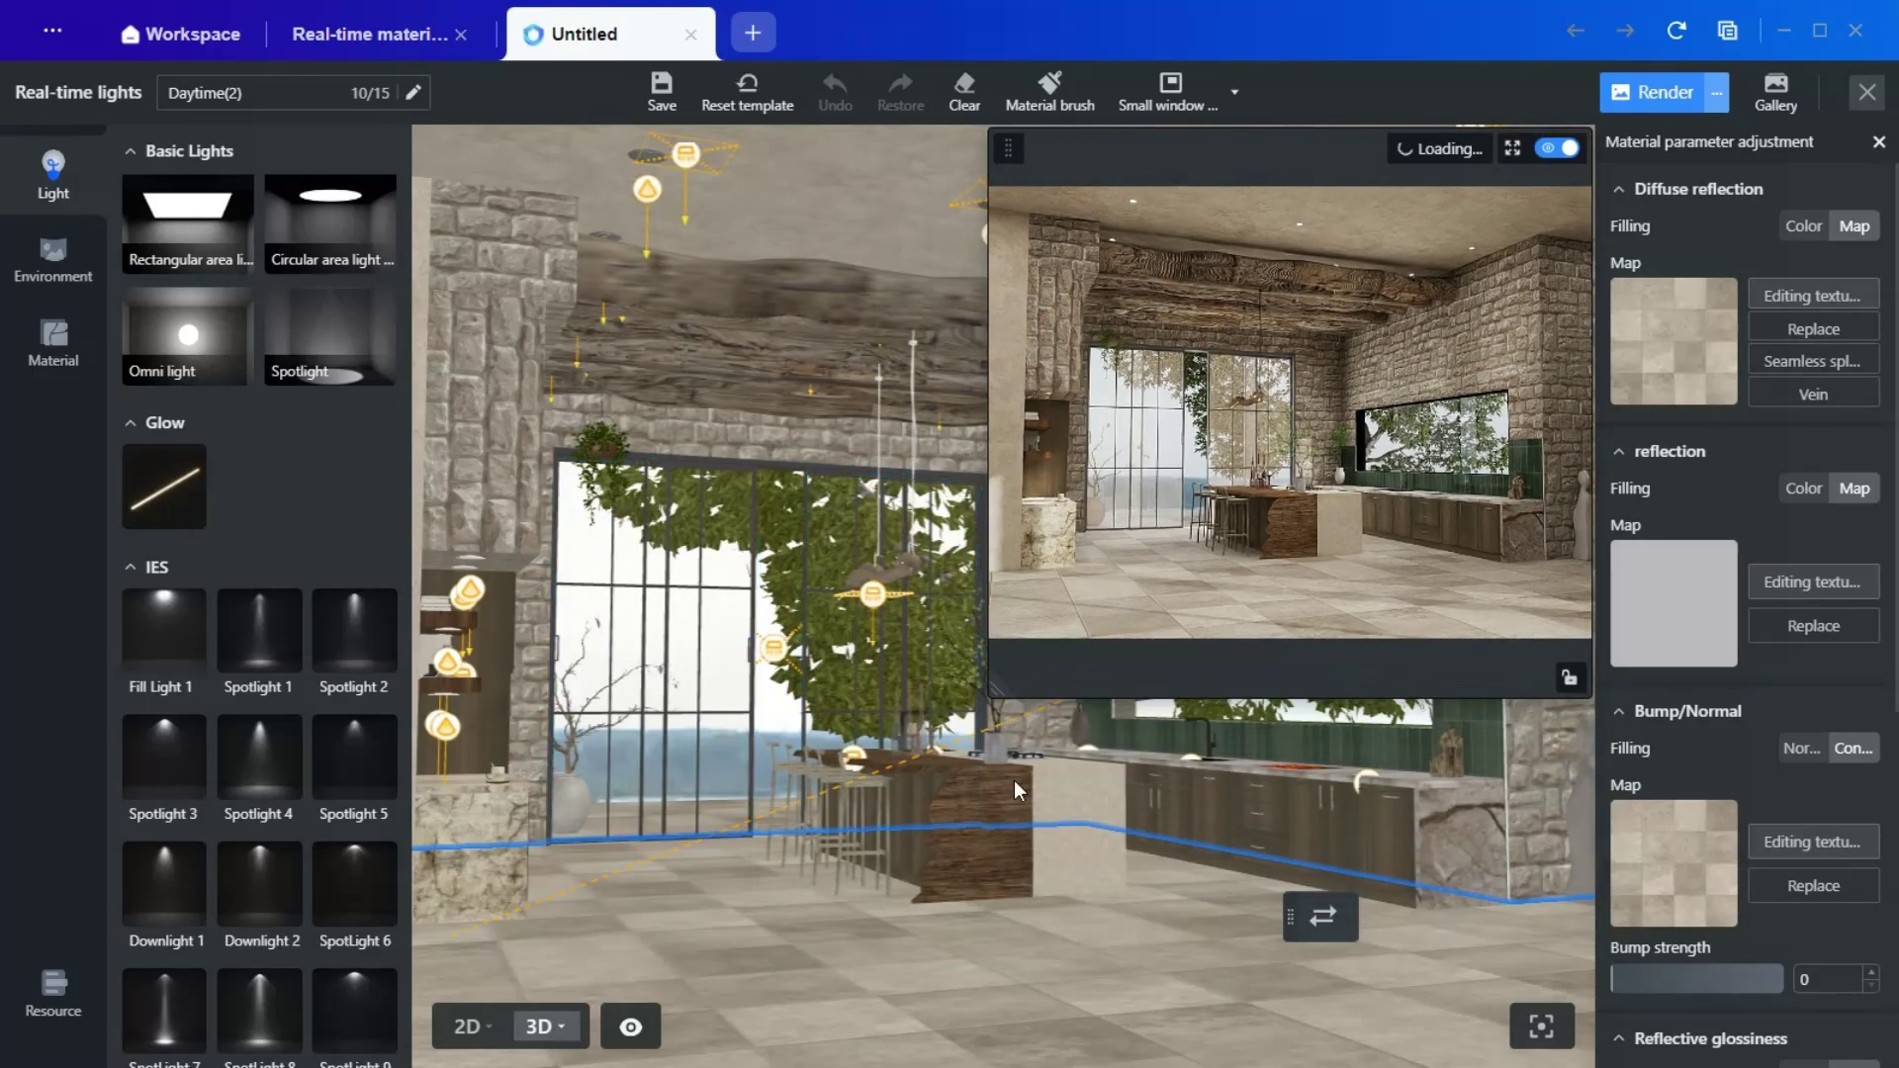
pyautogui.moveTo(1071, 948); pyautogui.dragTo(457, 925, button='middle')
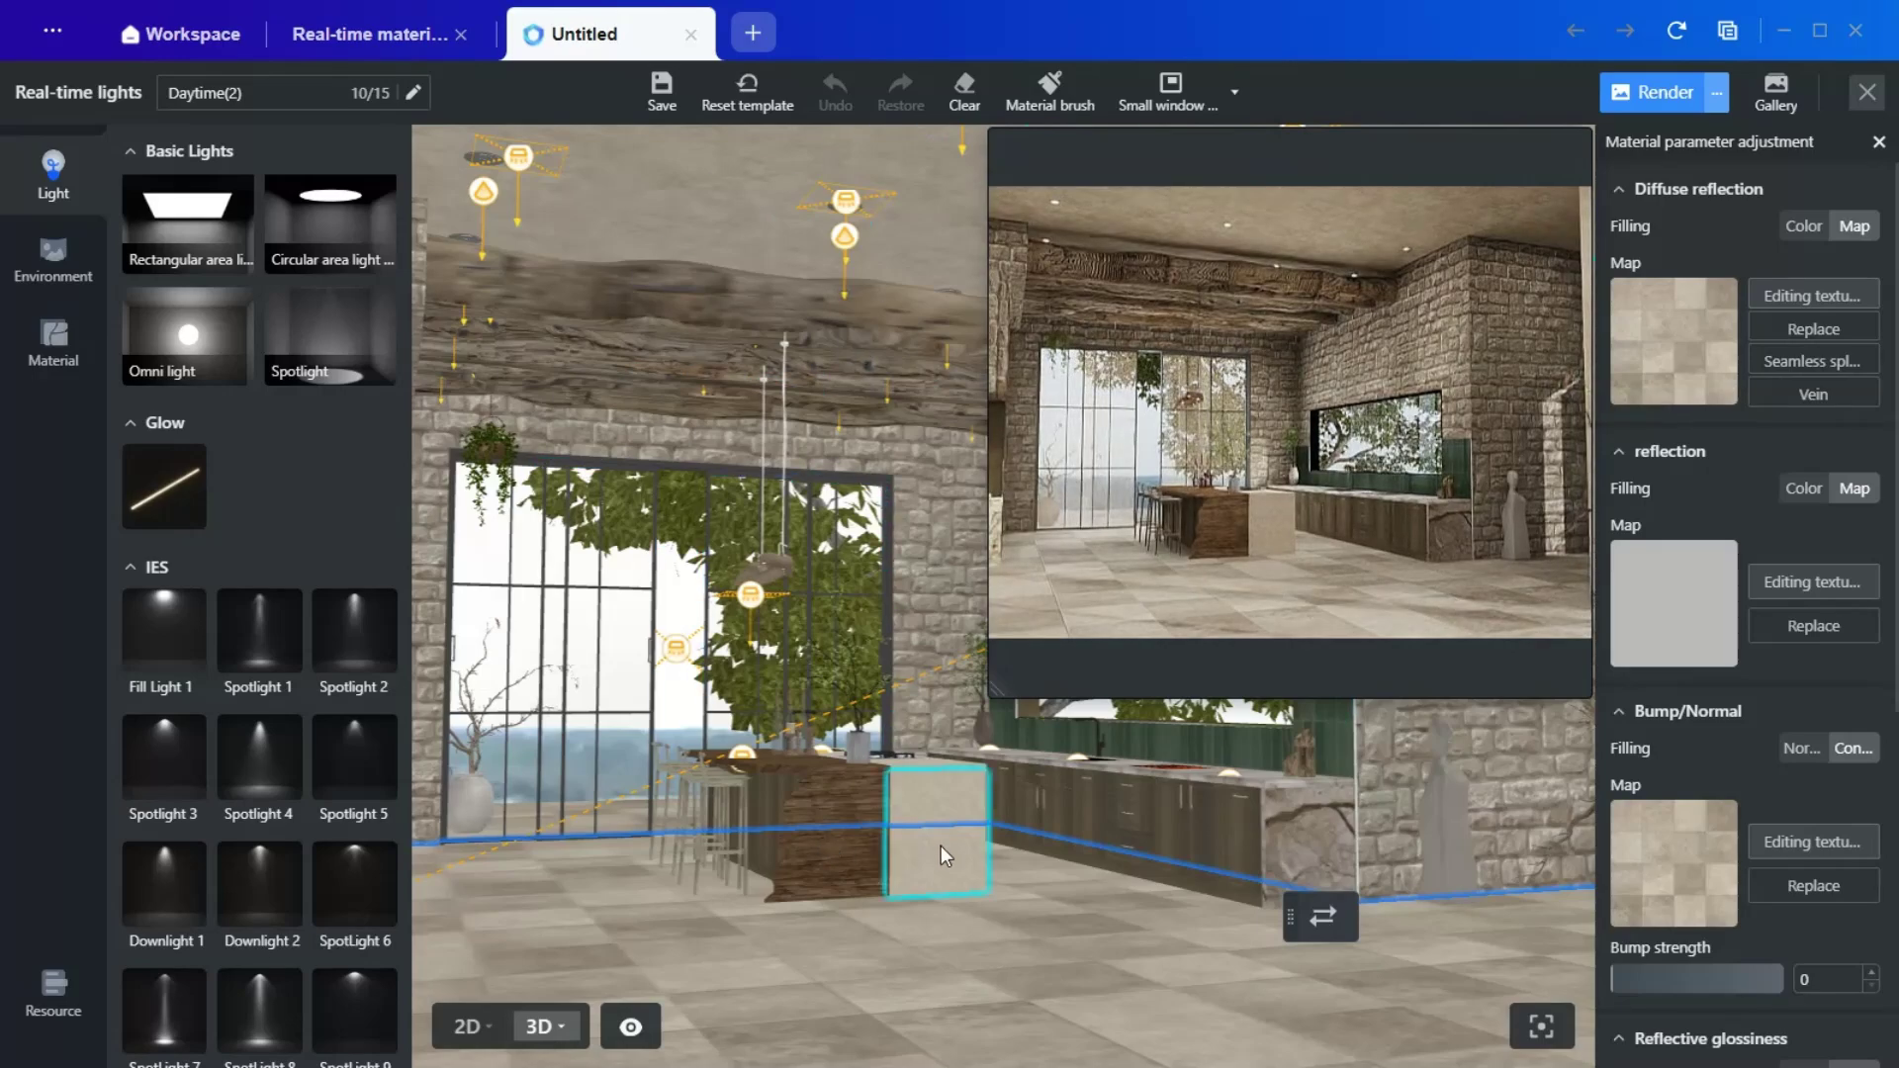
# Step: Examine the kitchen island and the sink counter beneath the long window from closer viewpoints in the live preview
pyautogui.scroll(1, 941, 846)
pyautogui.scroll(3, 1404, 854)
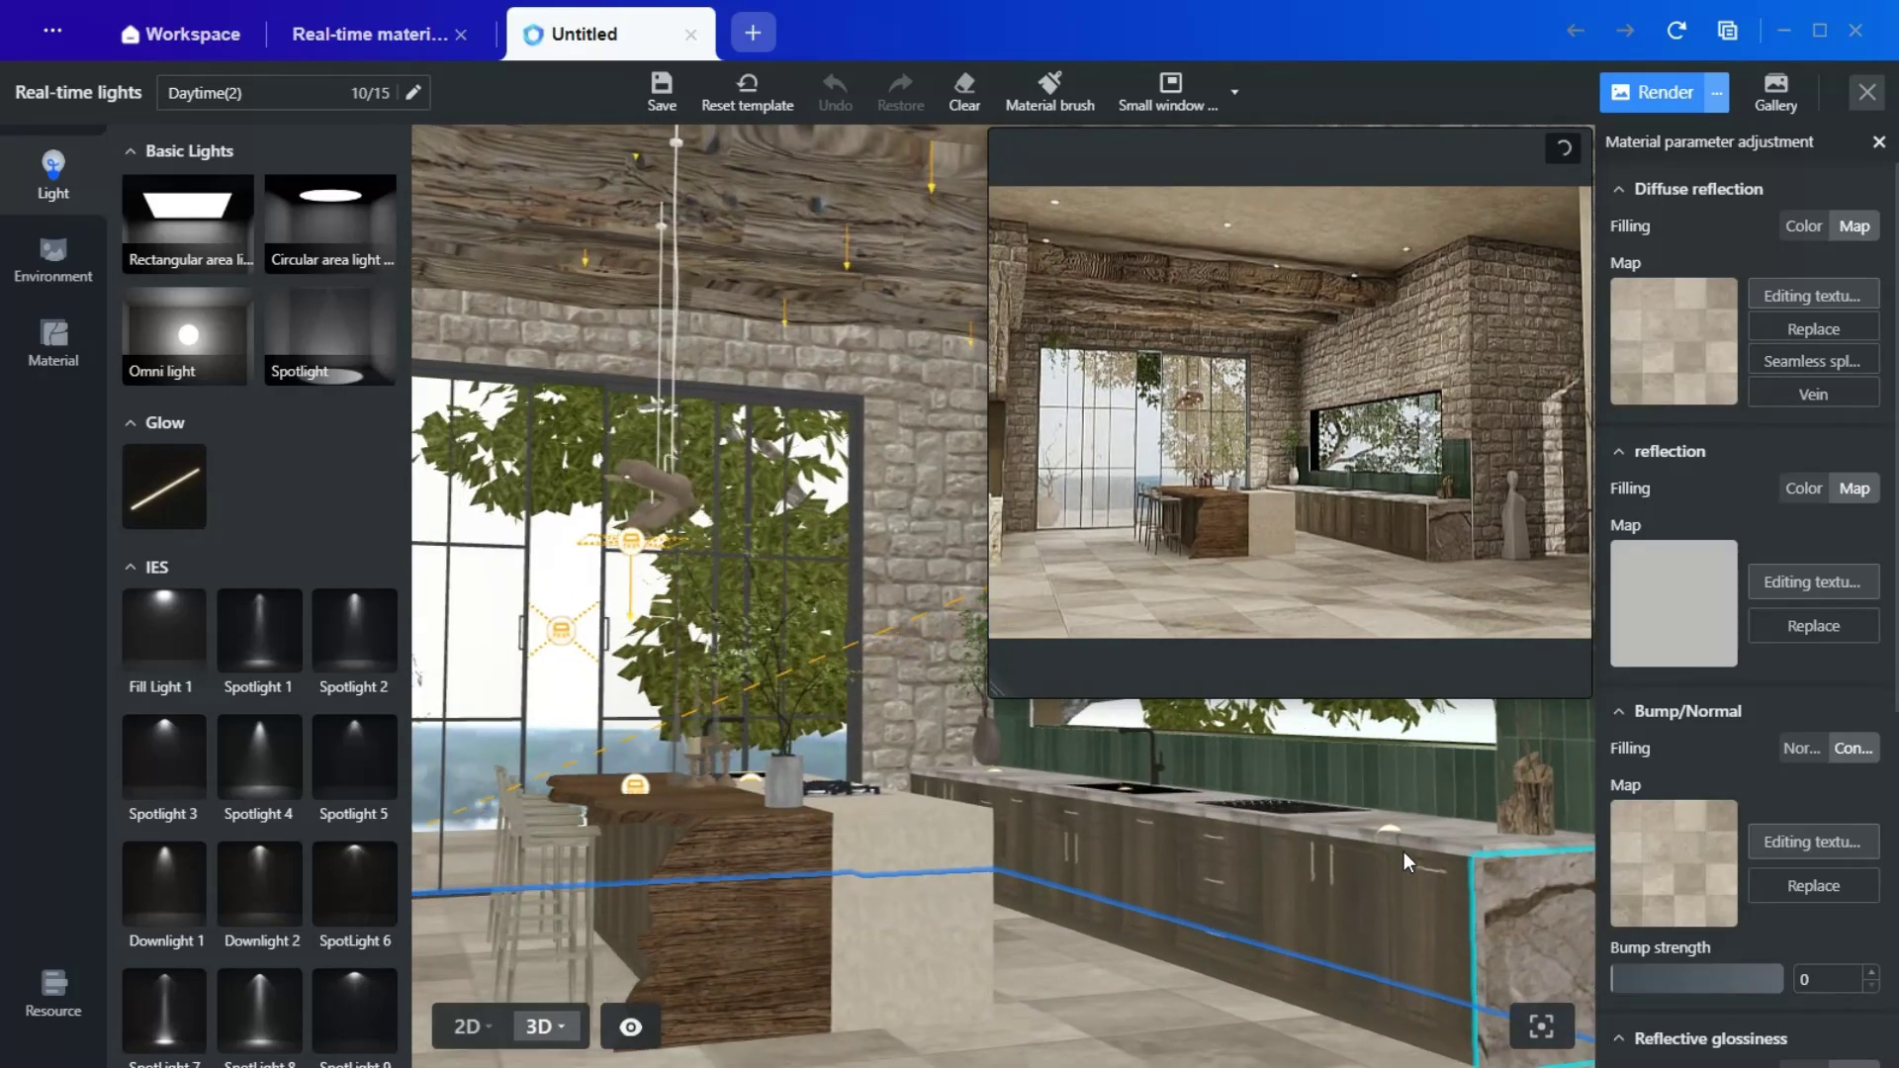
pyautogui.scroll(1, 1444, 840)
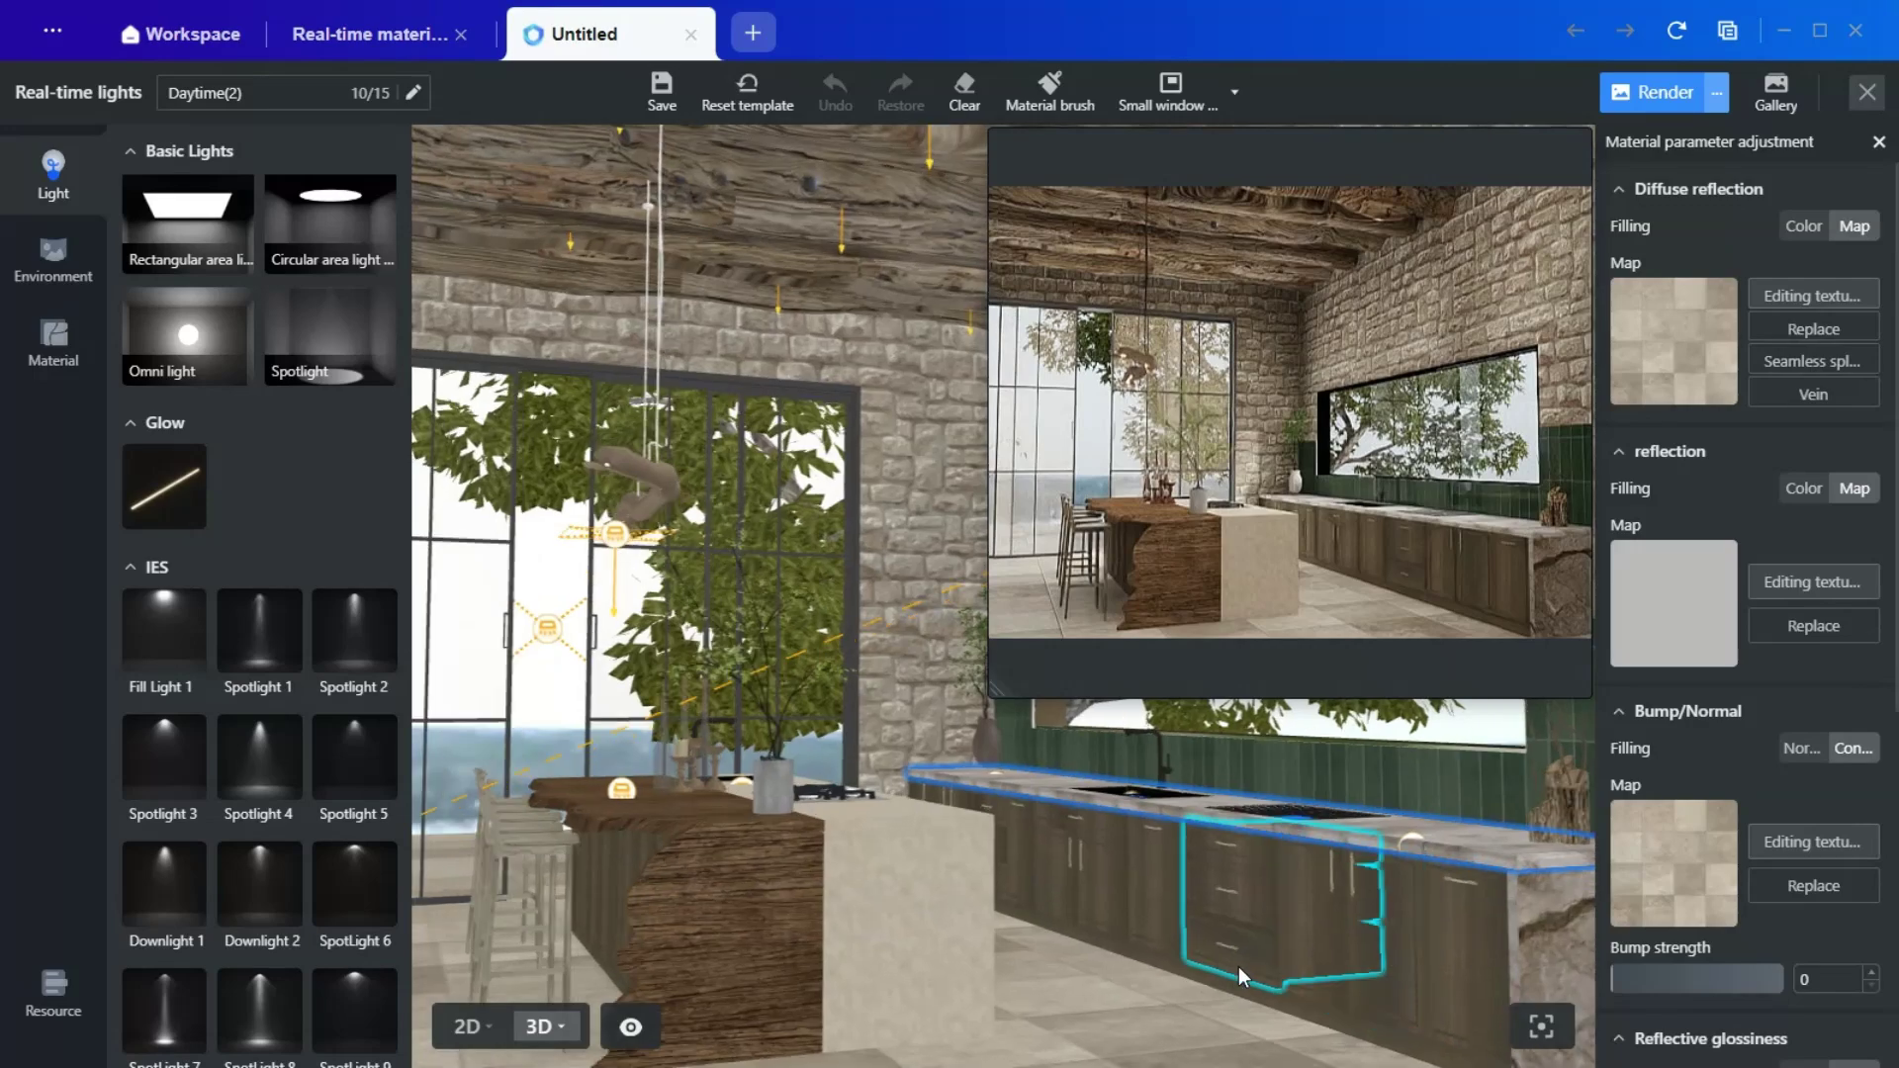
pyautogui.moveTo(1239, 965); pyautogui.dragTo(694, 959)
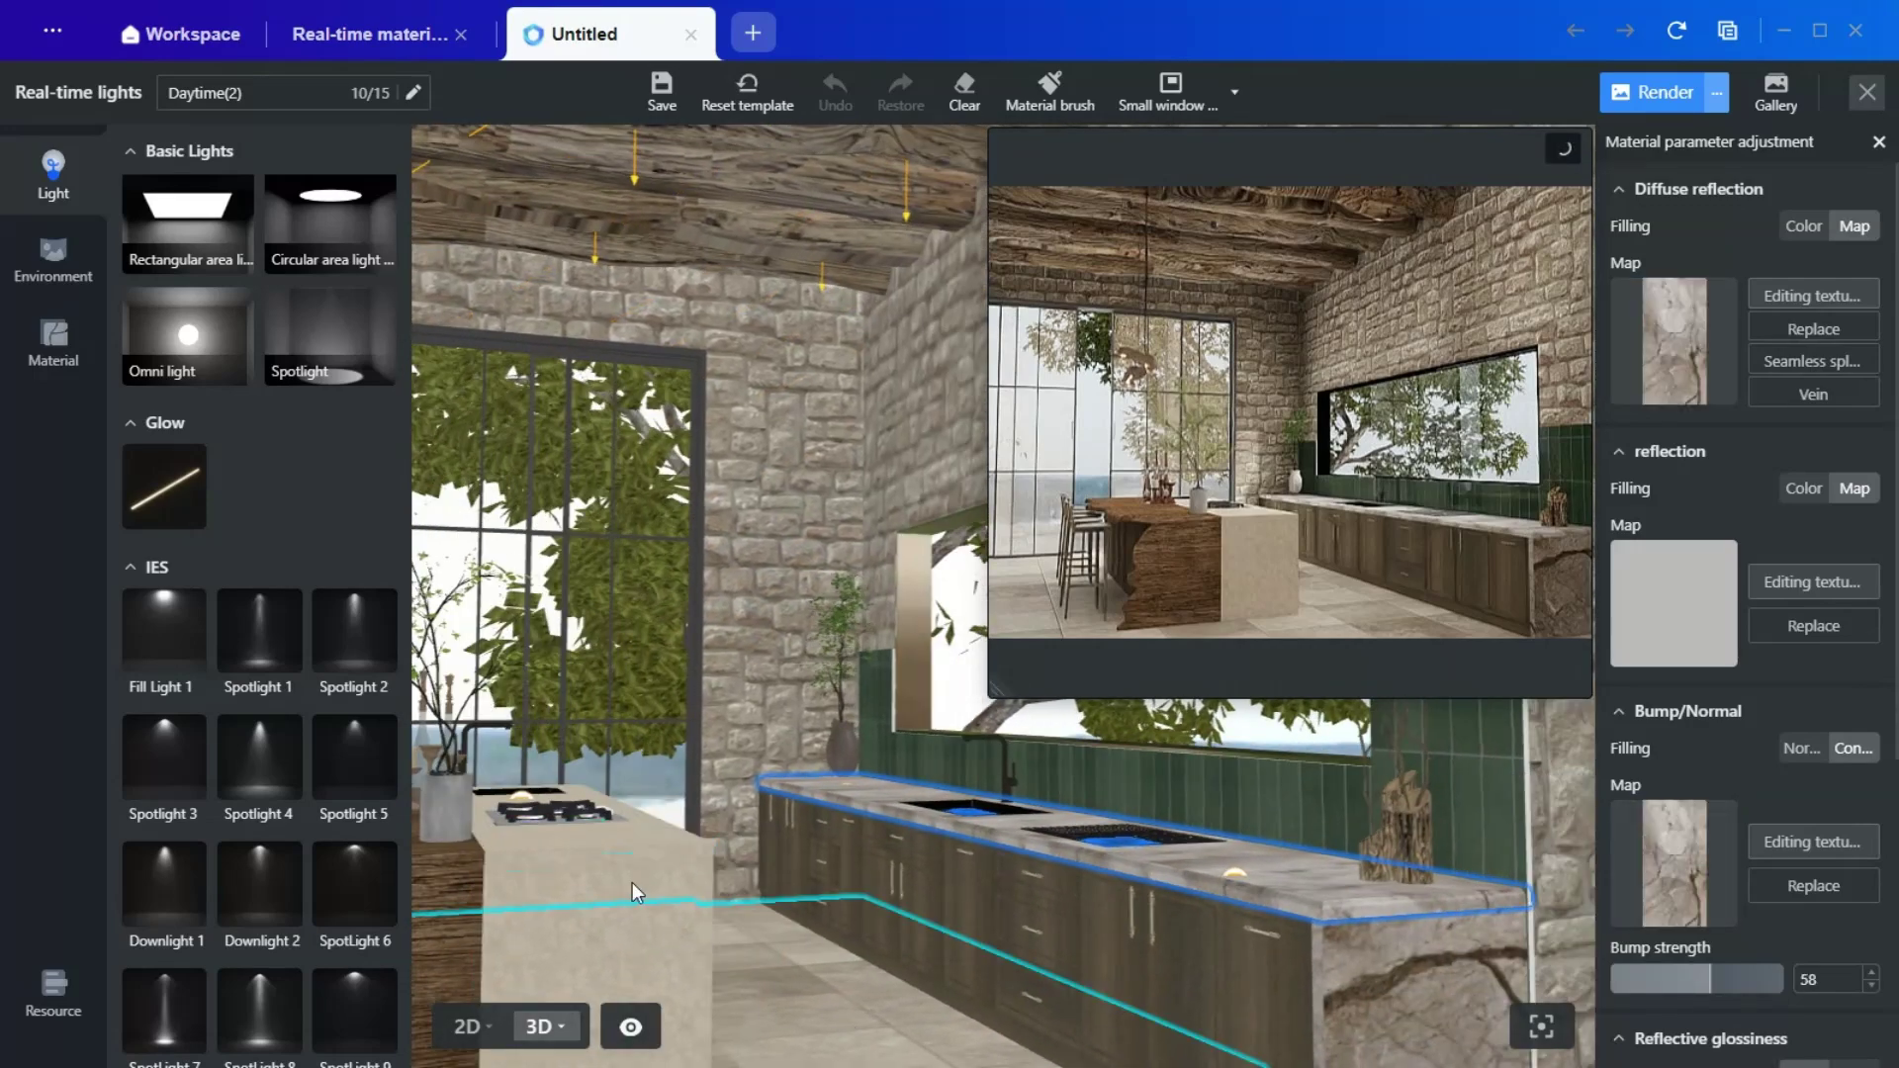
pyautogui.press('d')
pyautogui.press('d')
pyautogui.press('w')
pyautogui.press('d')
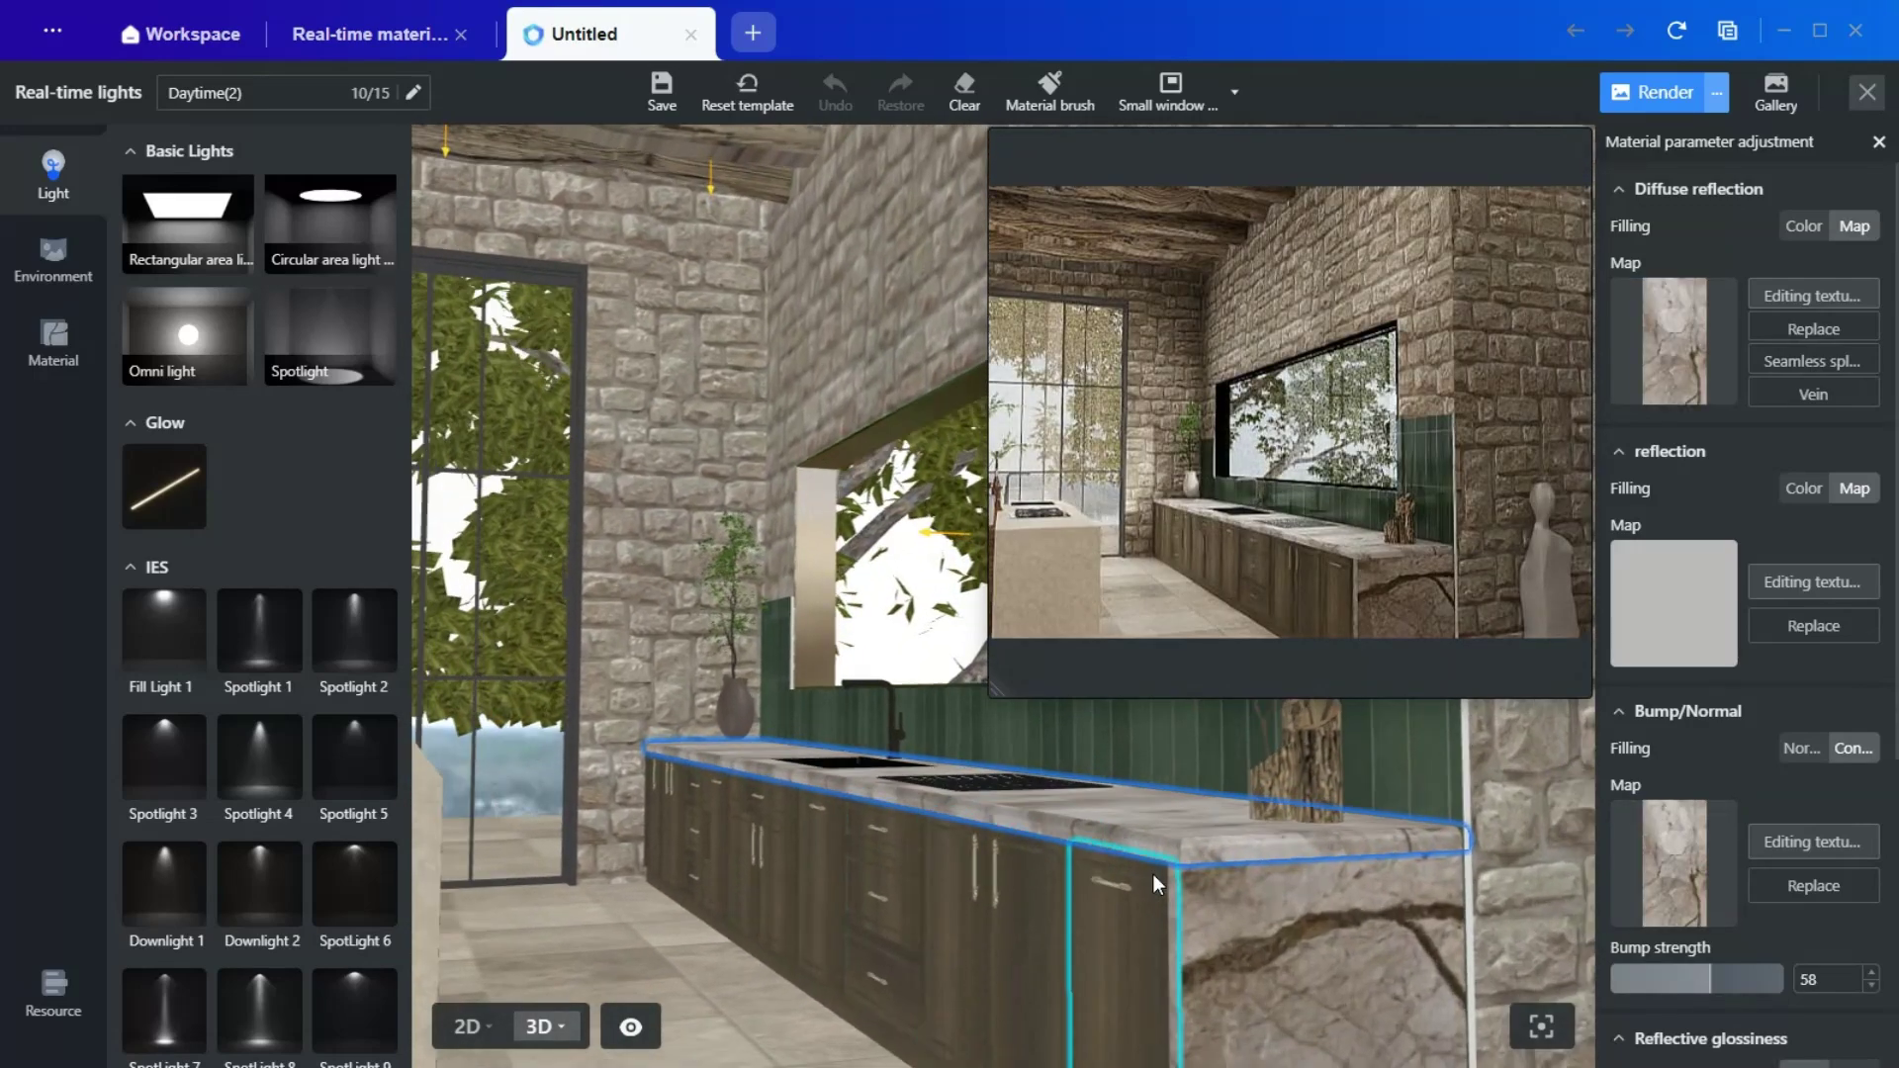
pyautogui.scroll(4, 1153, 874)
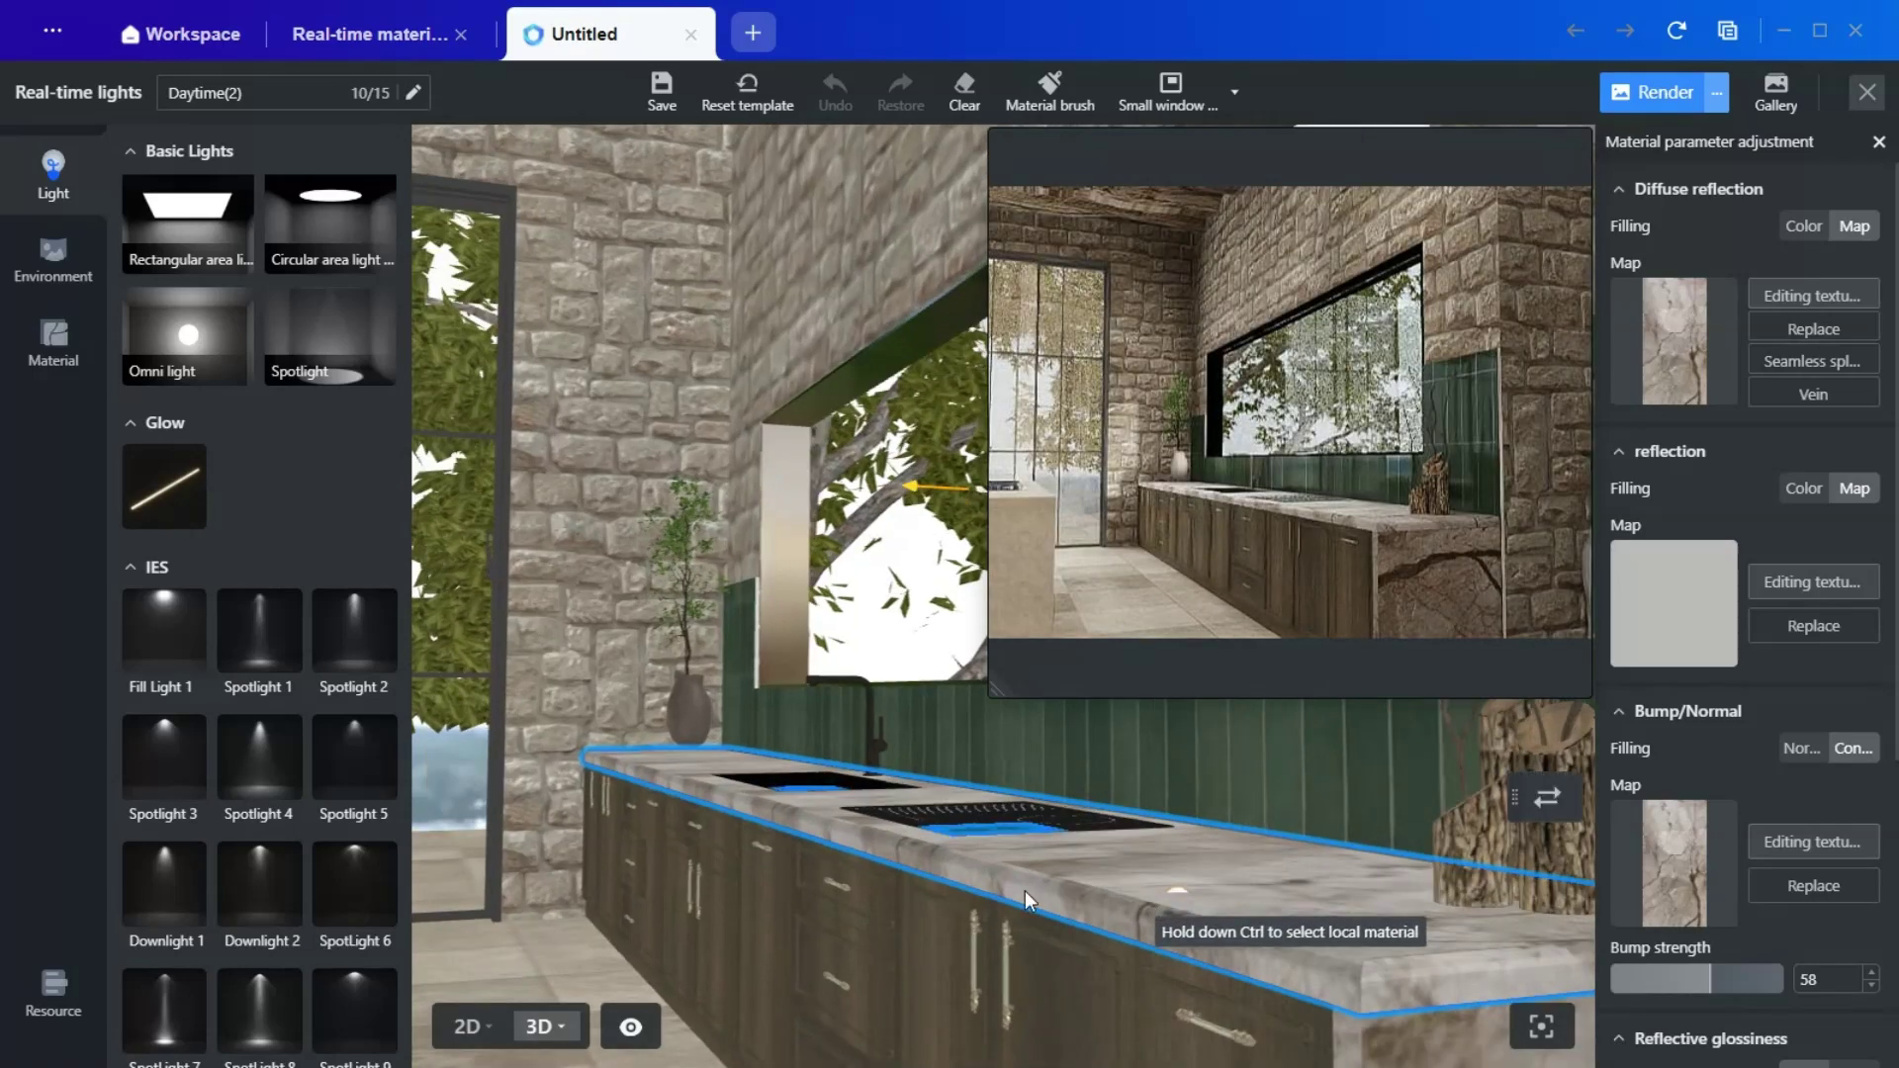
# Step: Browse the environment backgrounds and the public library's Stone materials
pyautogui.click(54, 259)
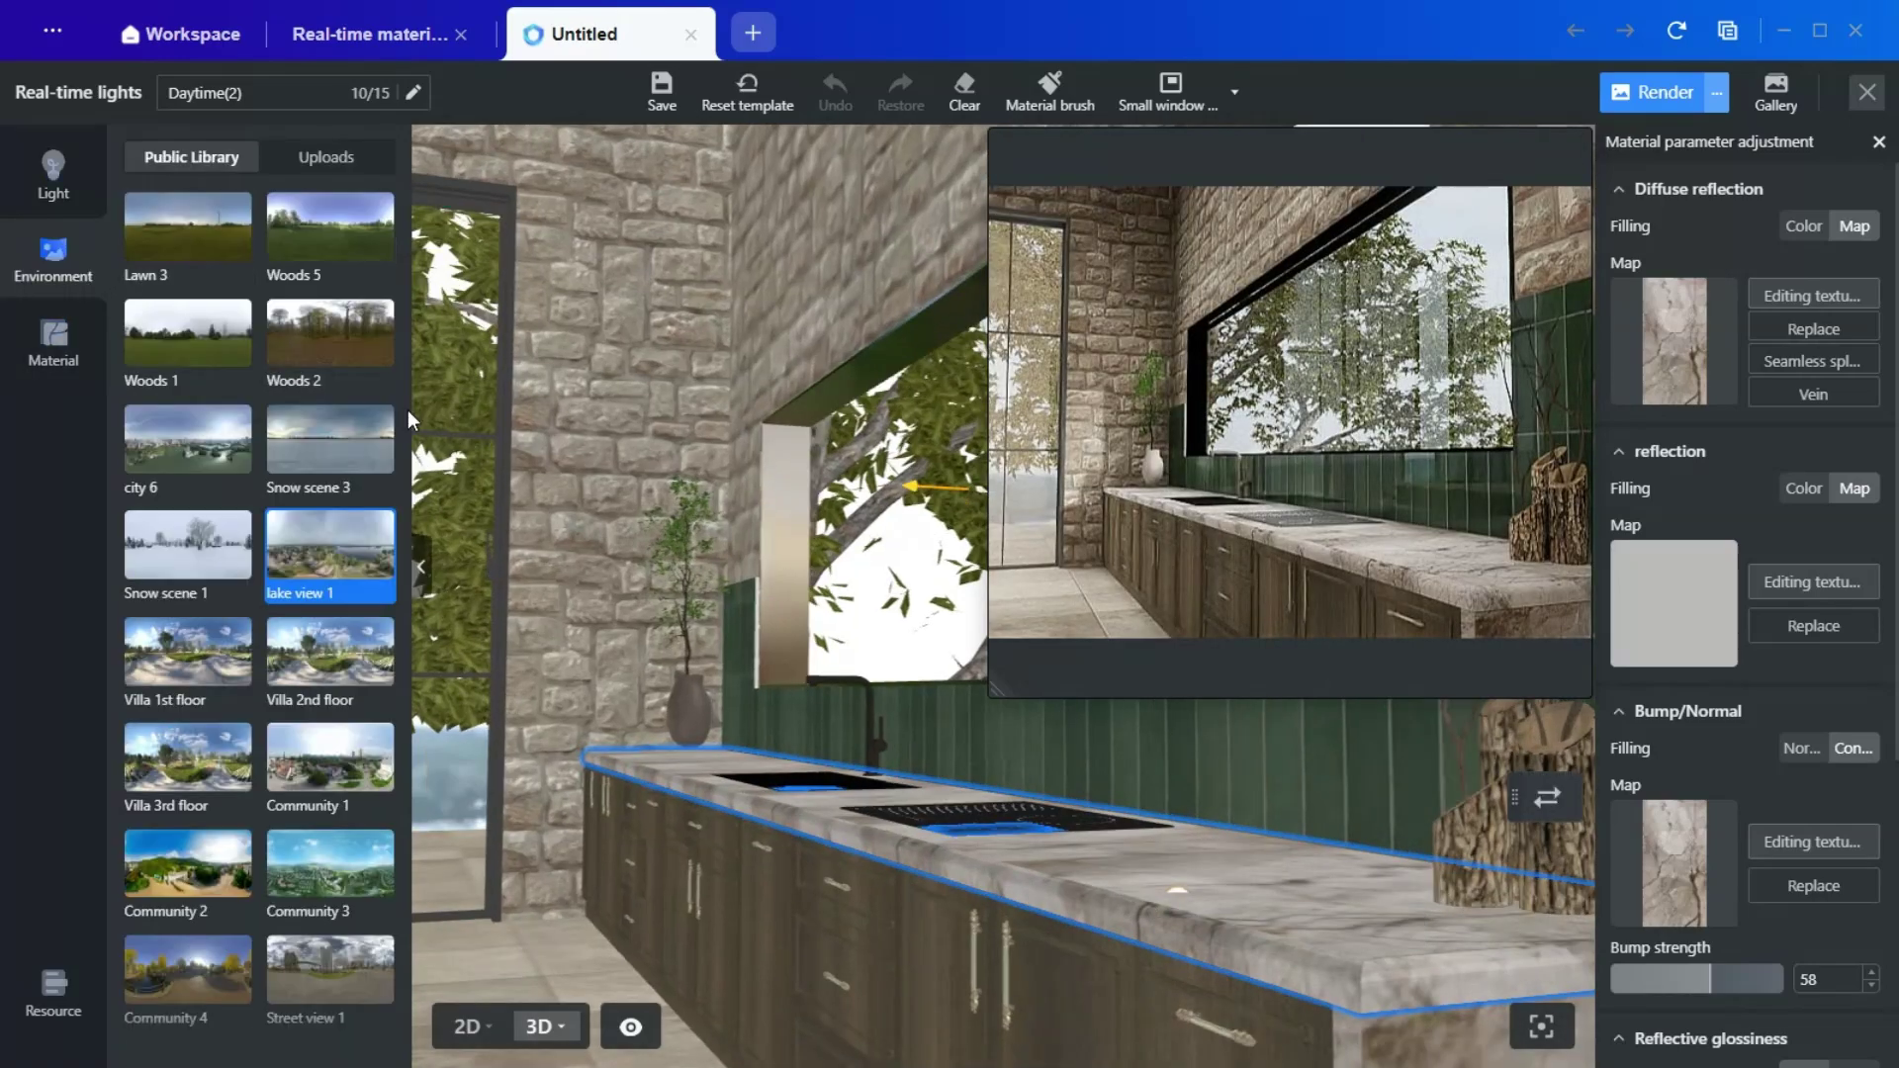
pyautogui.click(53, 341)
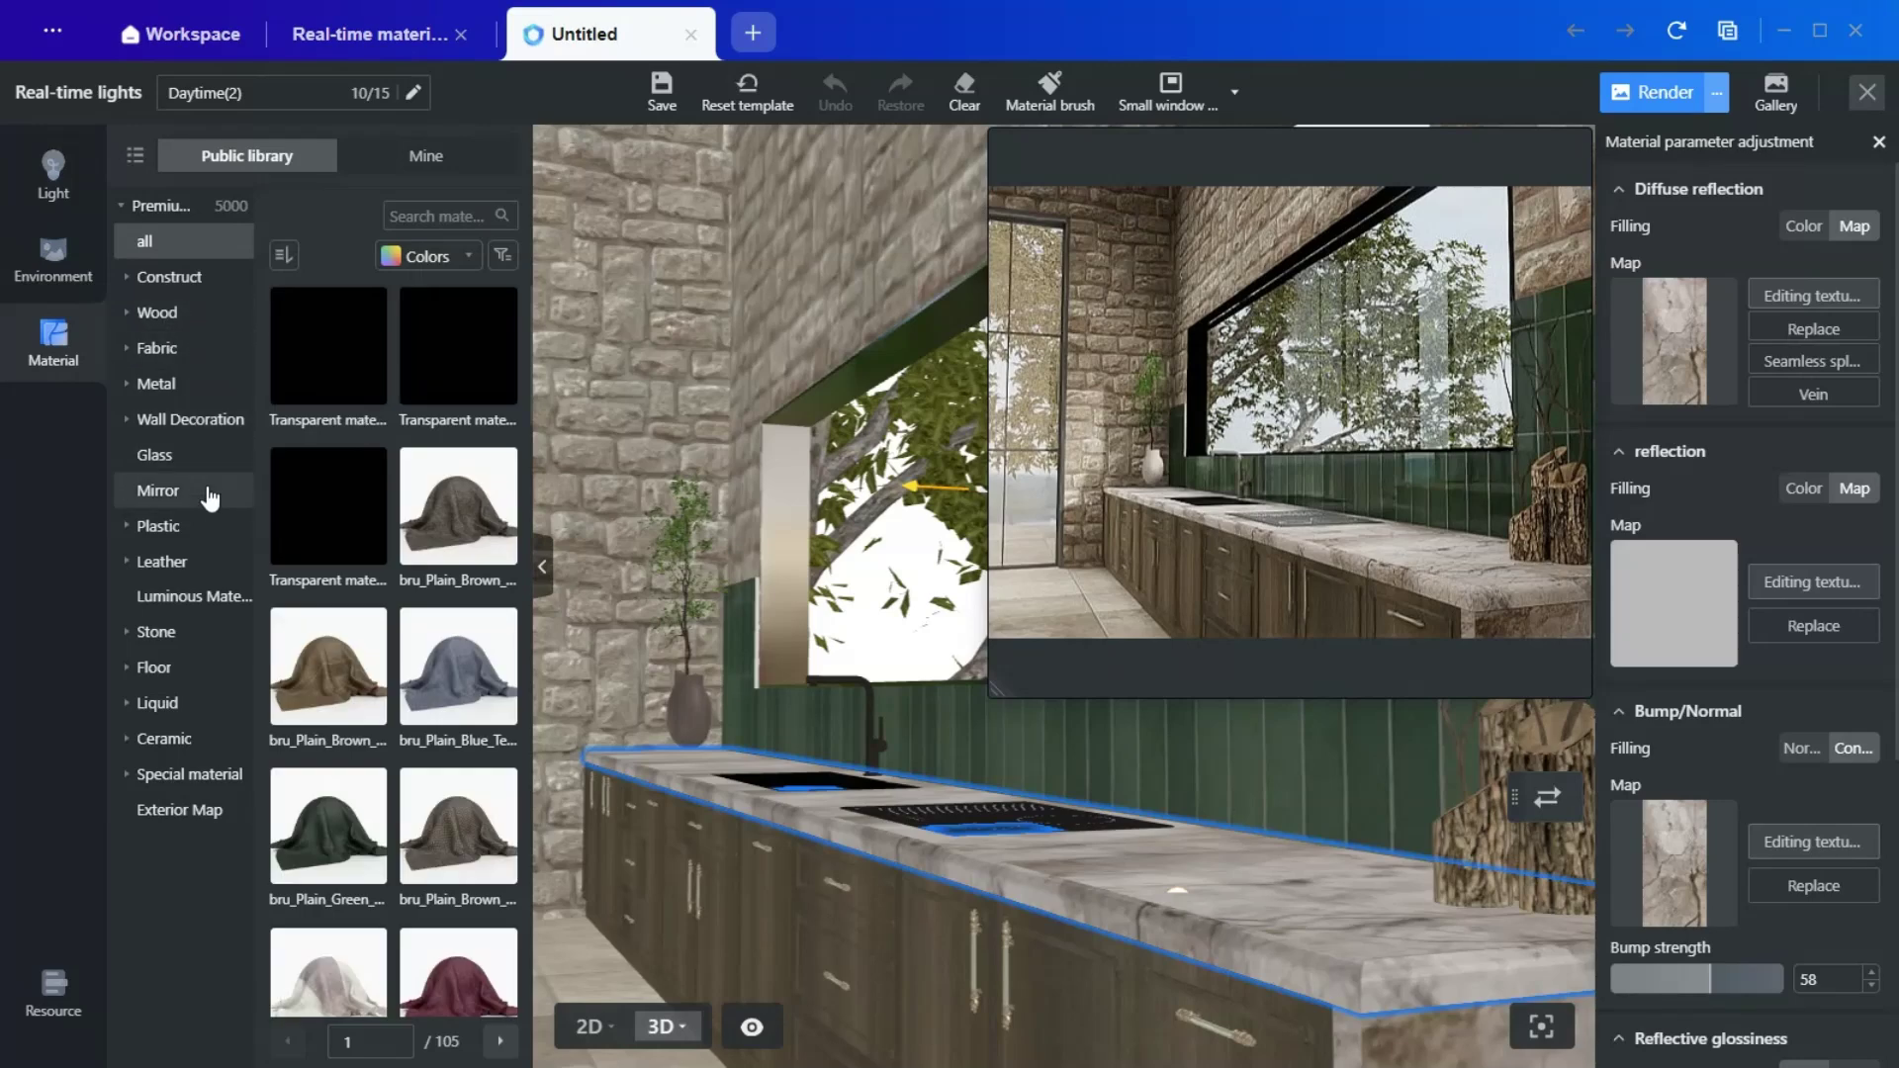
pyautogui.click(158, 641)
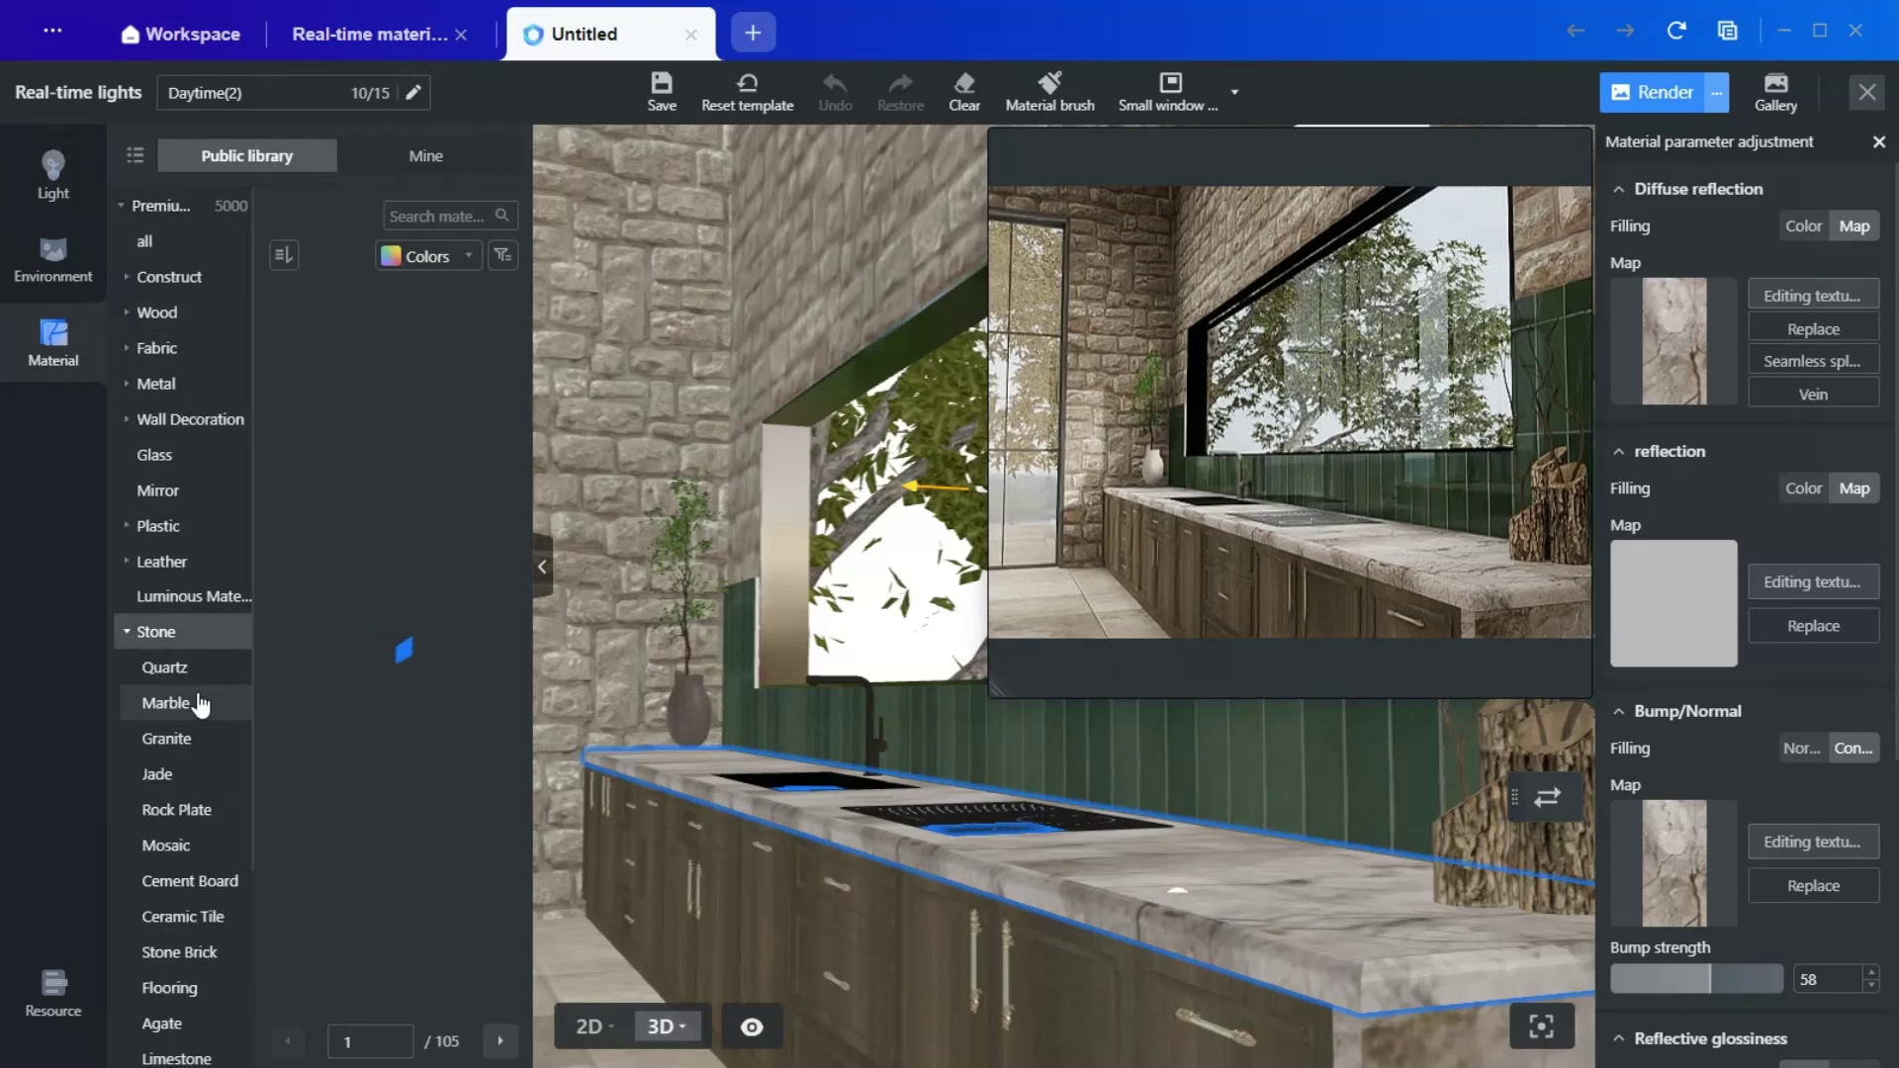
pyautogui.moveTo(406, 725)
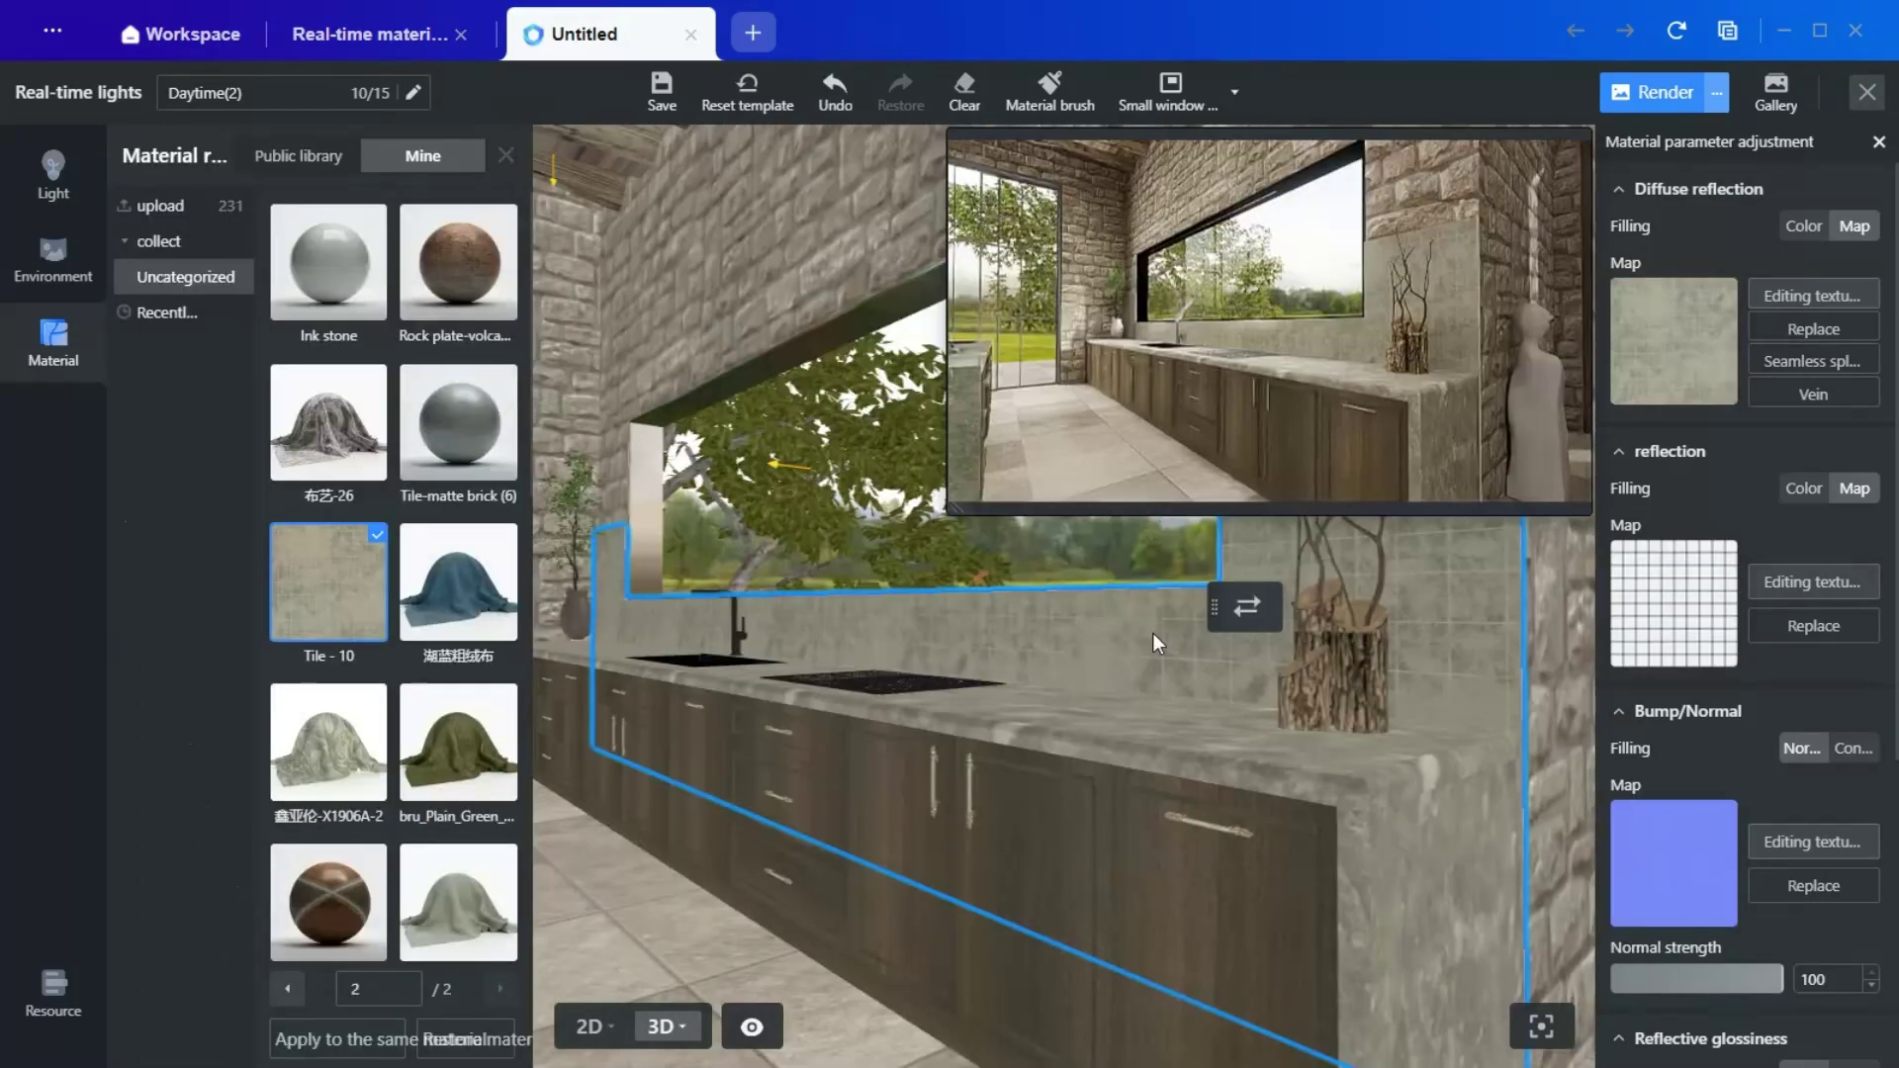
# Step: Try the brown diamond-pattern material on the backsplash behind the sink counter, with the live preview reduced in size
pyautogui.scroll(2, 1331, 813)
pyautogui.scroll(-1, 1272, 865)
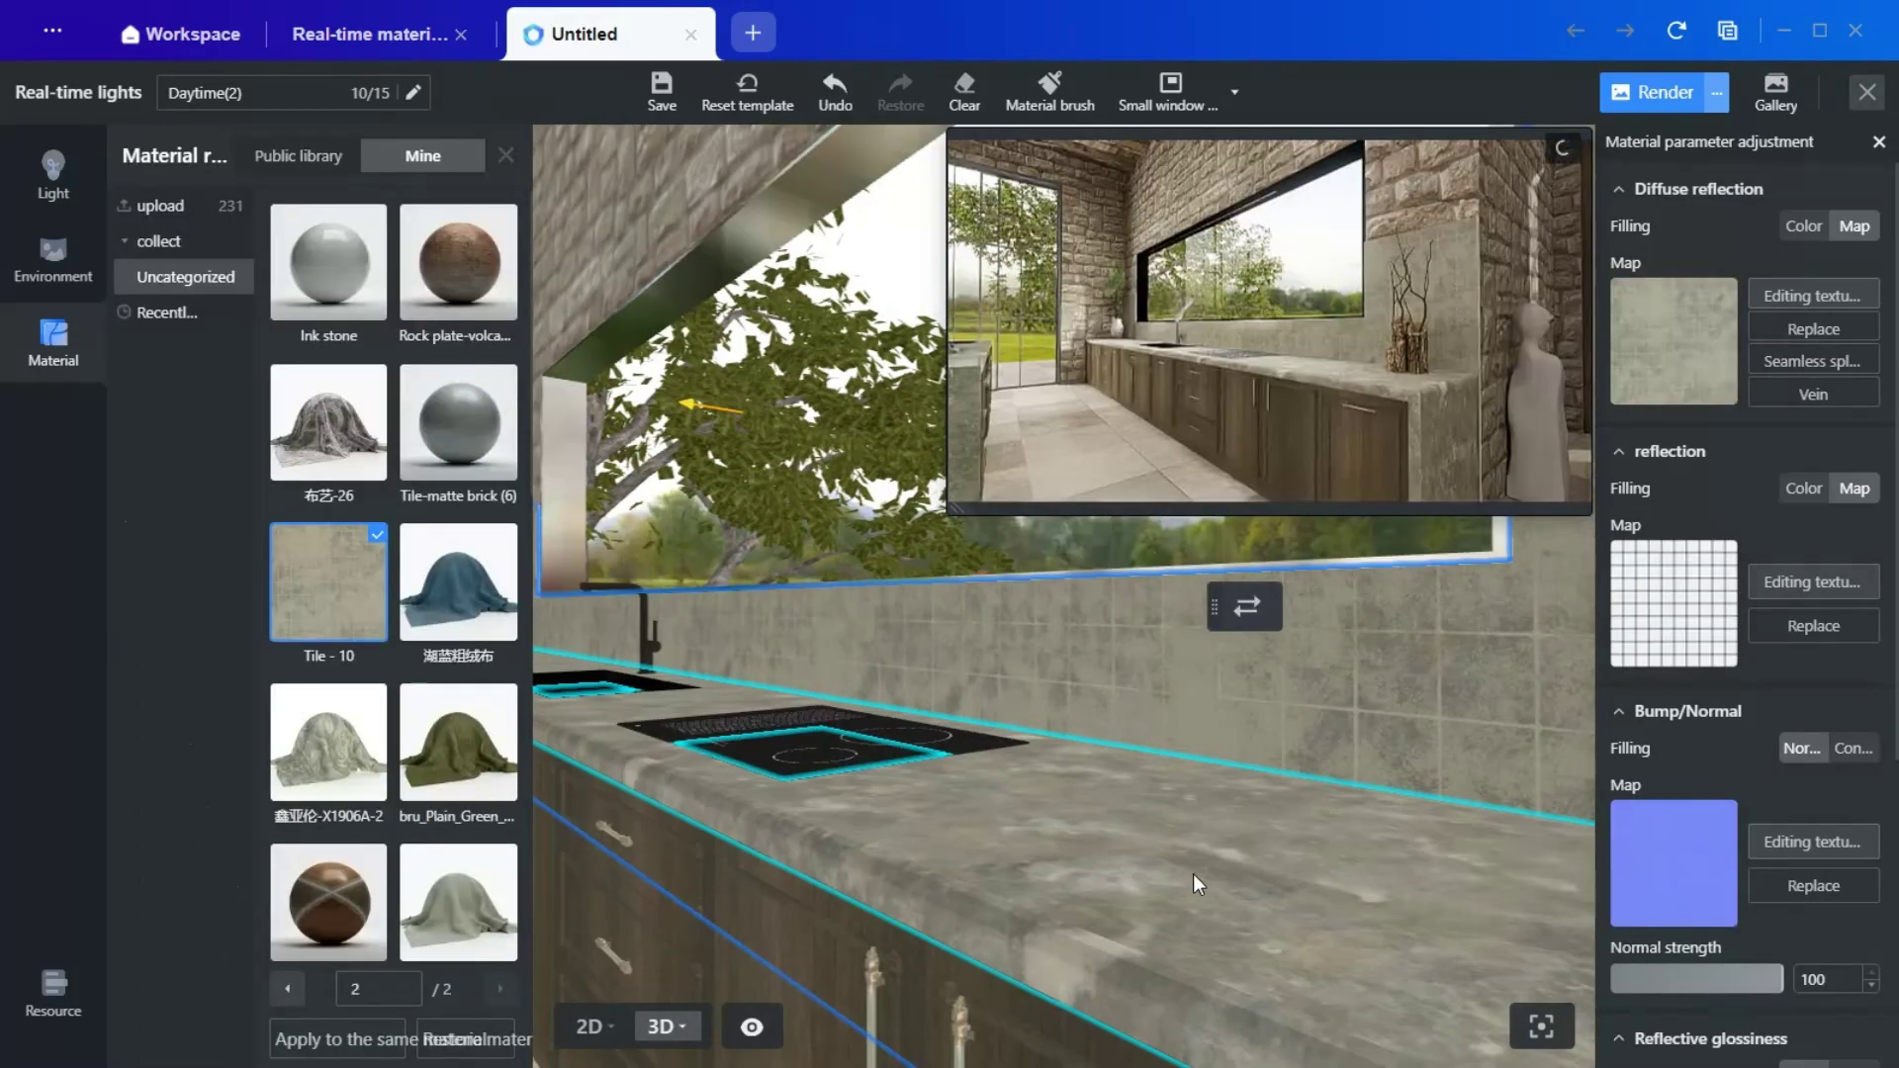
pyautogui.moveTo(1193, 874); pyautogui.dragTo(1088, 728)
pyautogui.moveTo(1088, 728); pyautogui.dragTo(1005, 633, button='right')
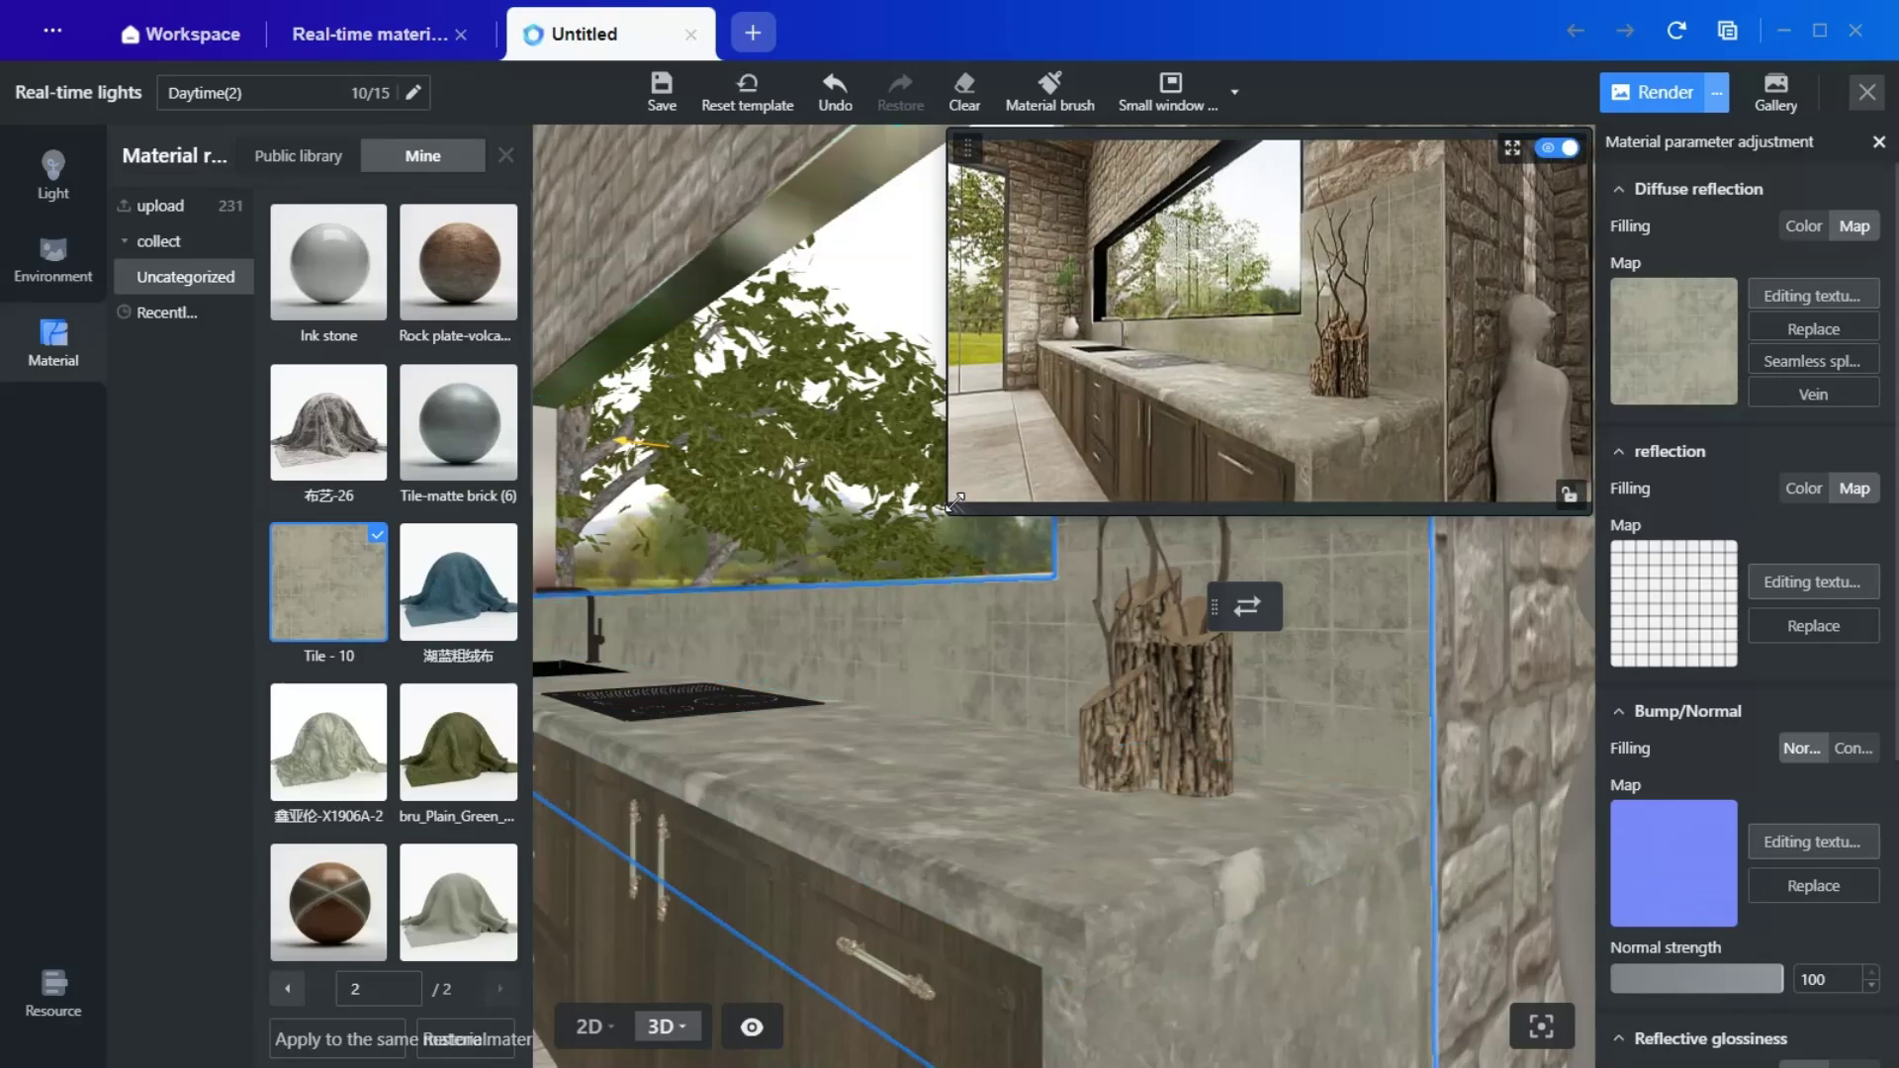
pyautogui.moveTo(956, 508); pyautogui.dragTo(1298, 489)
pyautogui.click(329, 902)
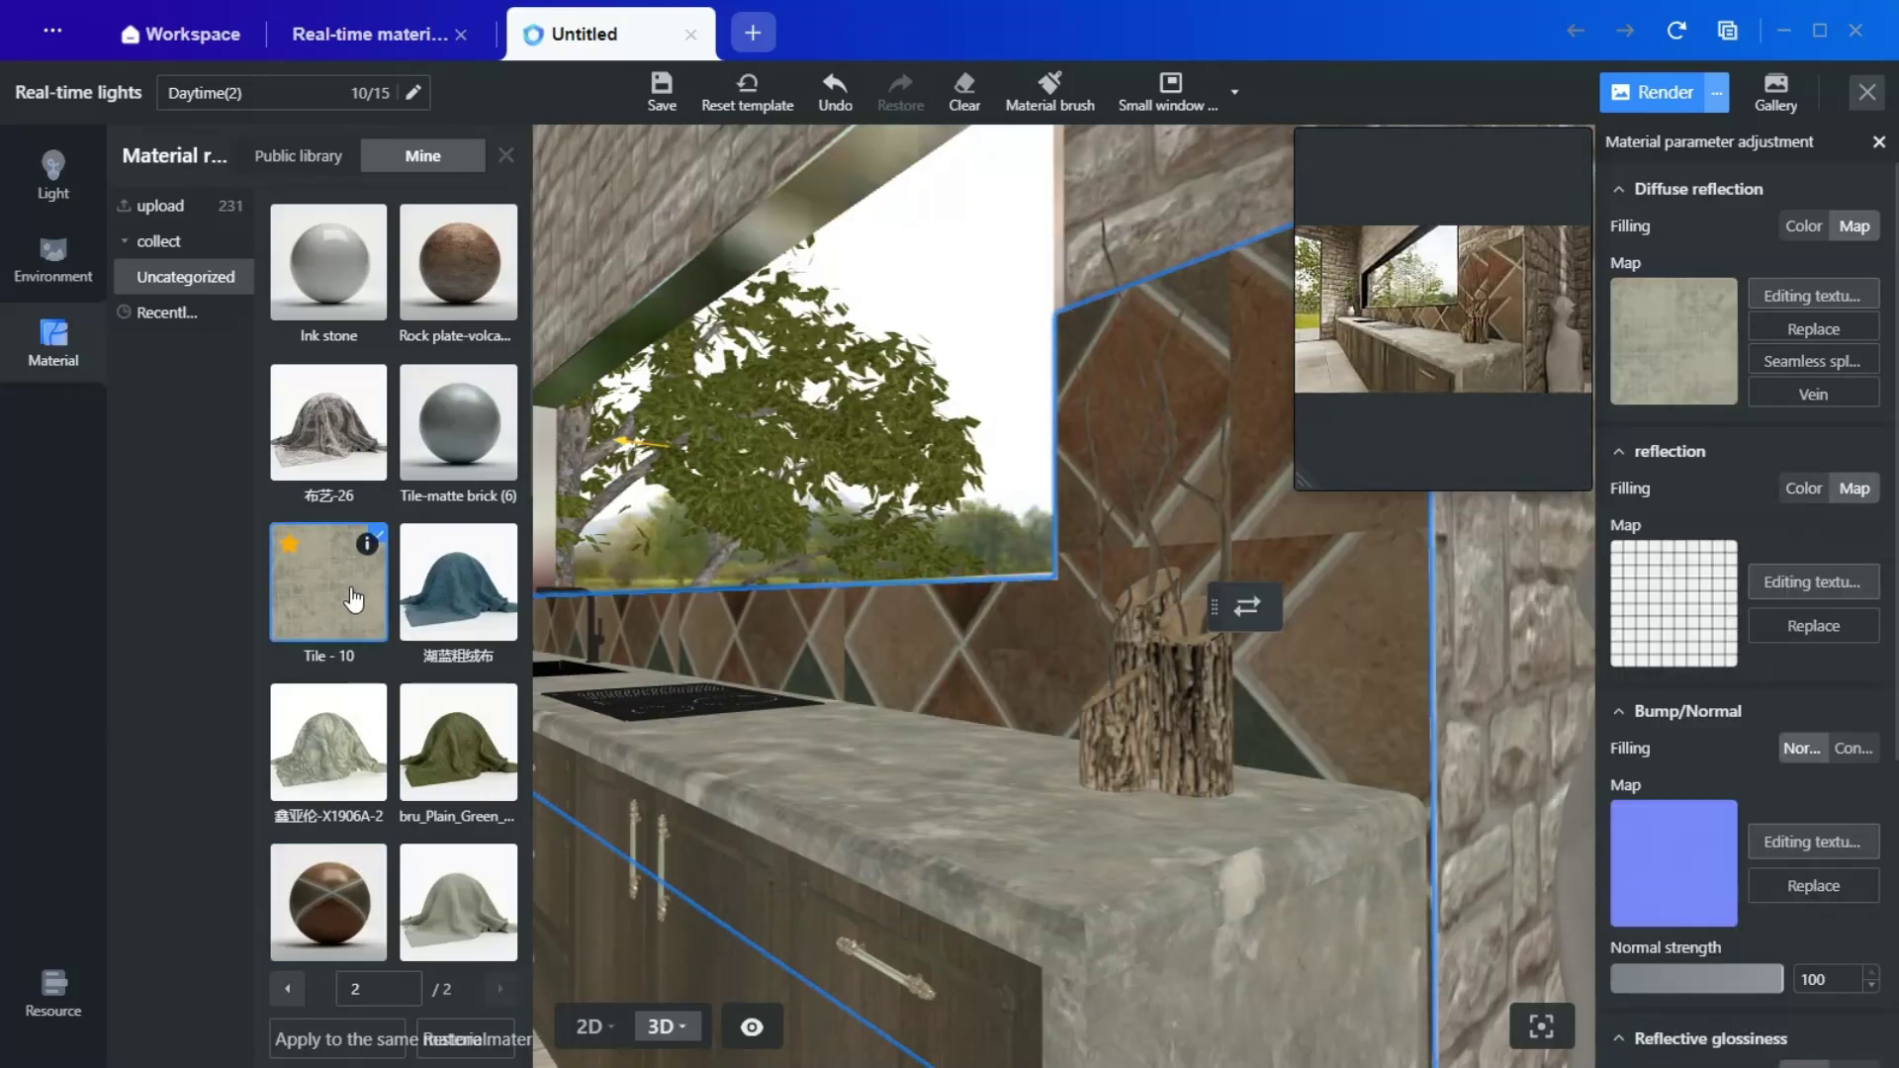
# Step: Examine the island's green stone end and wood slab in an enlarged live preview, then shrink the preview again
pyautogui.moveTo(894, 811); pyautogui.dragTo(1214, 816)
pyautogui.scroll(-3, 1137, 797)
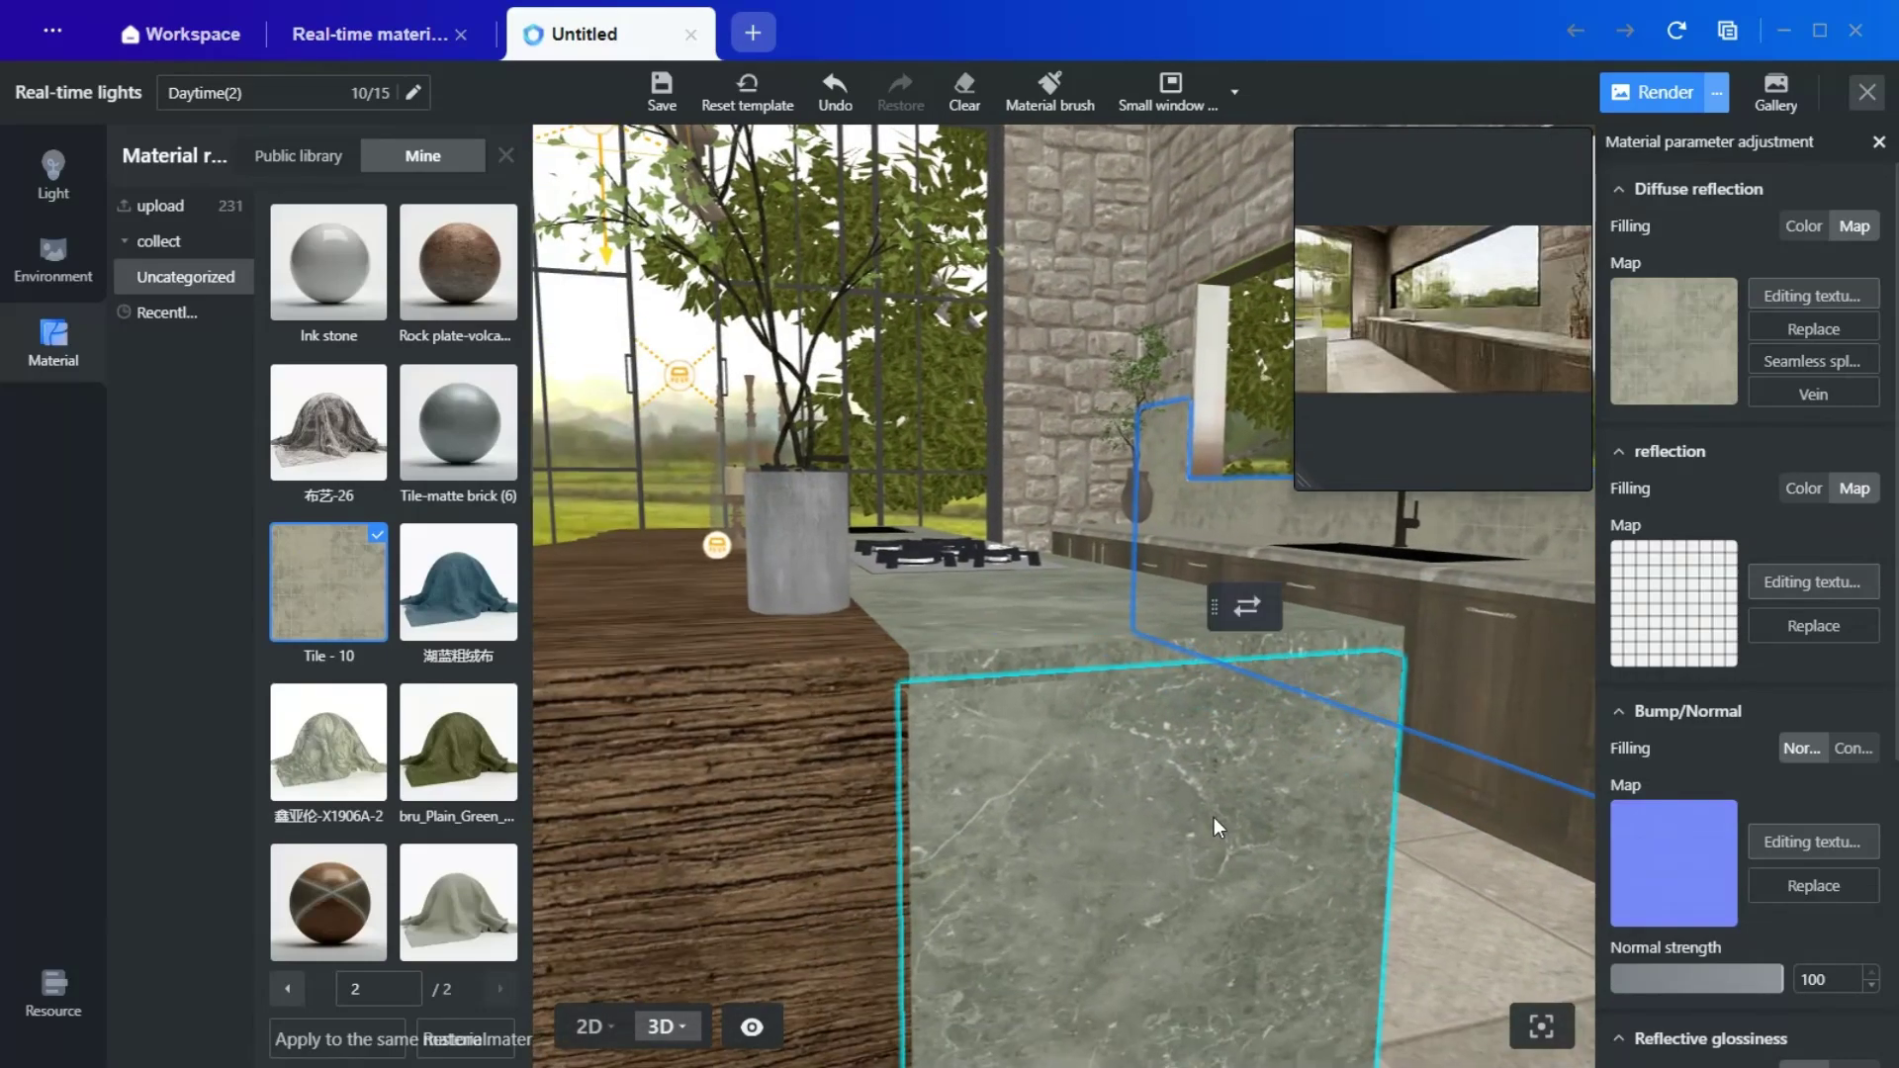
pyautogui.moveTo(950, 729); pyautogui.dragTo(670, 933)
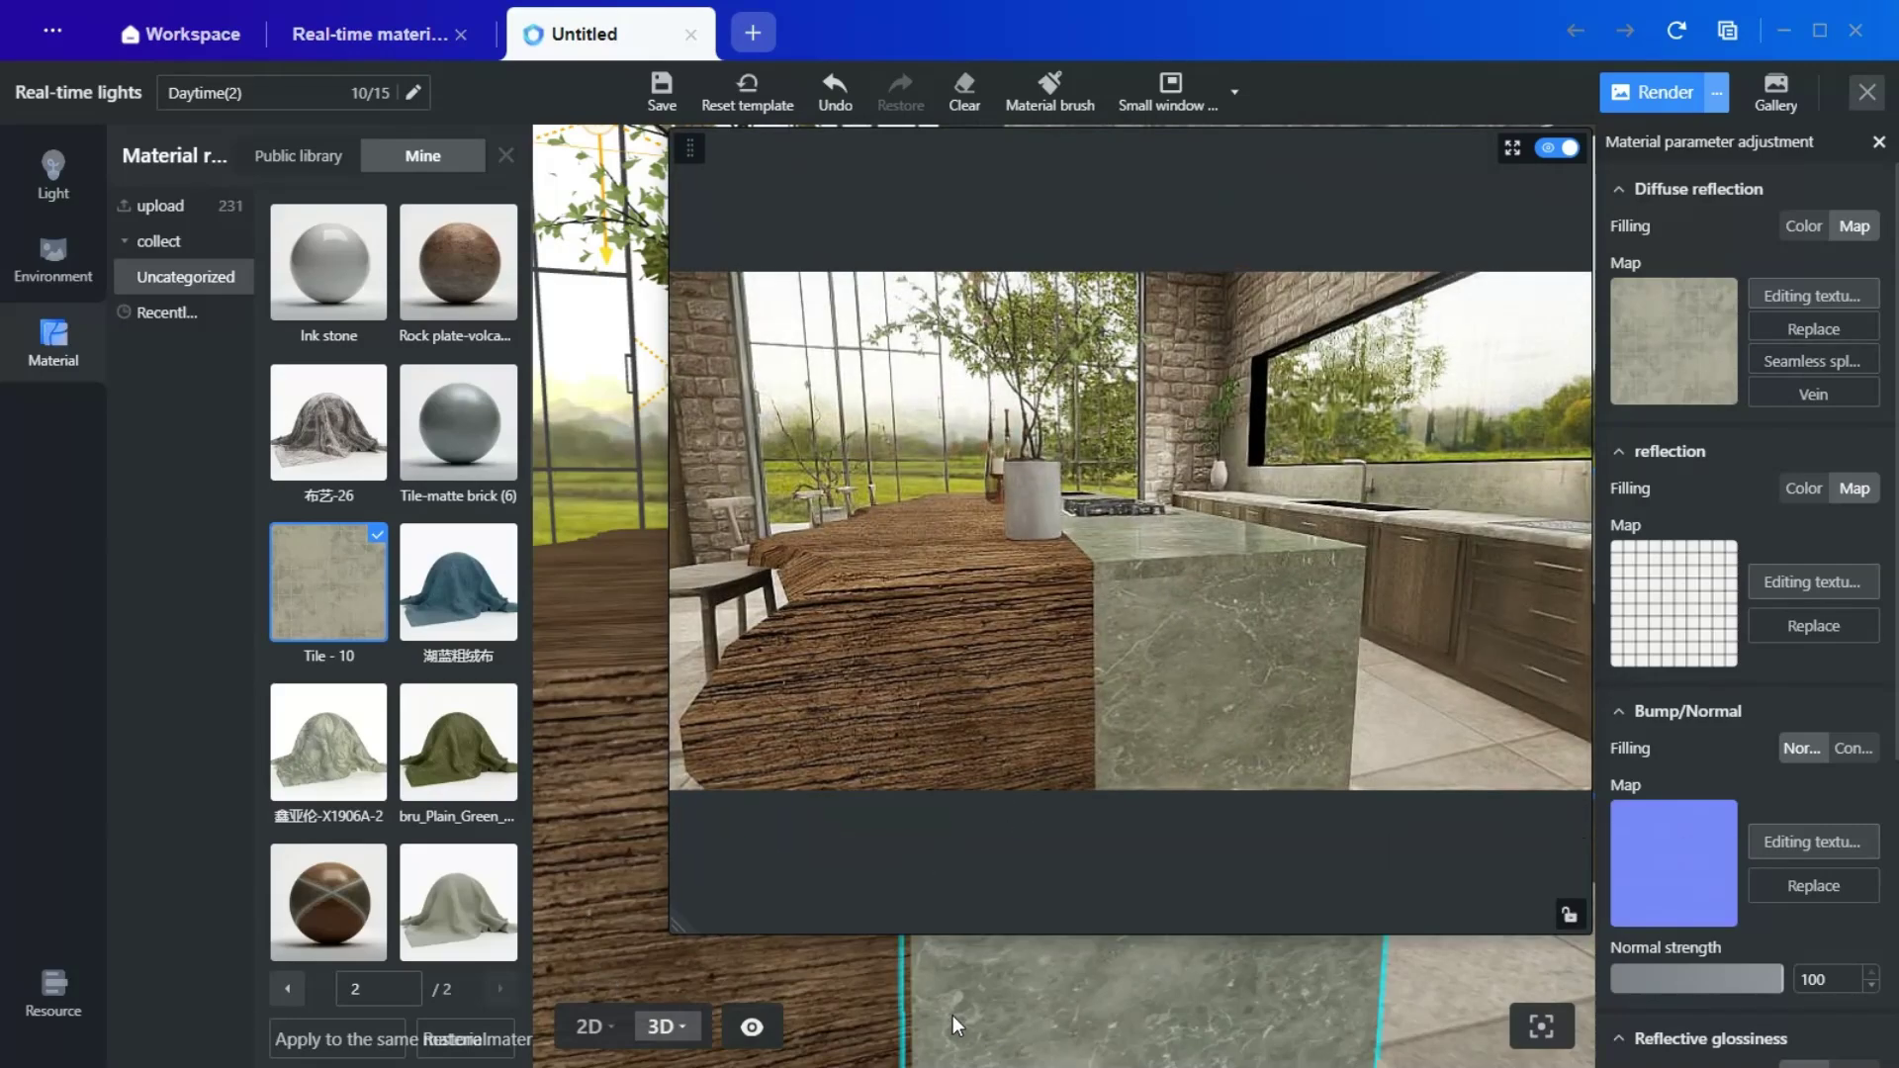
pyautogui.moveTo(987, 1023); pyautogui.dragTo(1523, 1021)
pyautogui.moveTo(672, 929); pyautogui.dragTo(1217, 661)
# Step: Apply the Tile - 10 stone material to the wall behind the floating wood shelves
pyautogui.moveTo(745, 874); pyautogui.dragTo(823, 494)
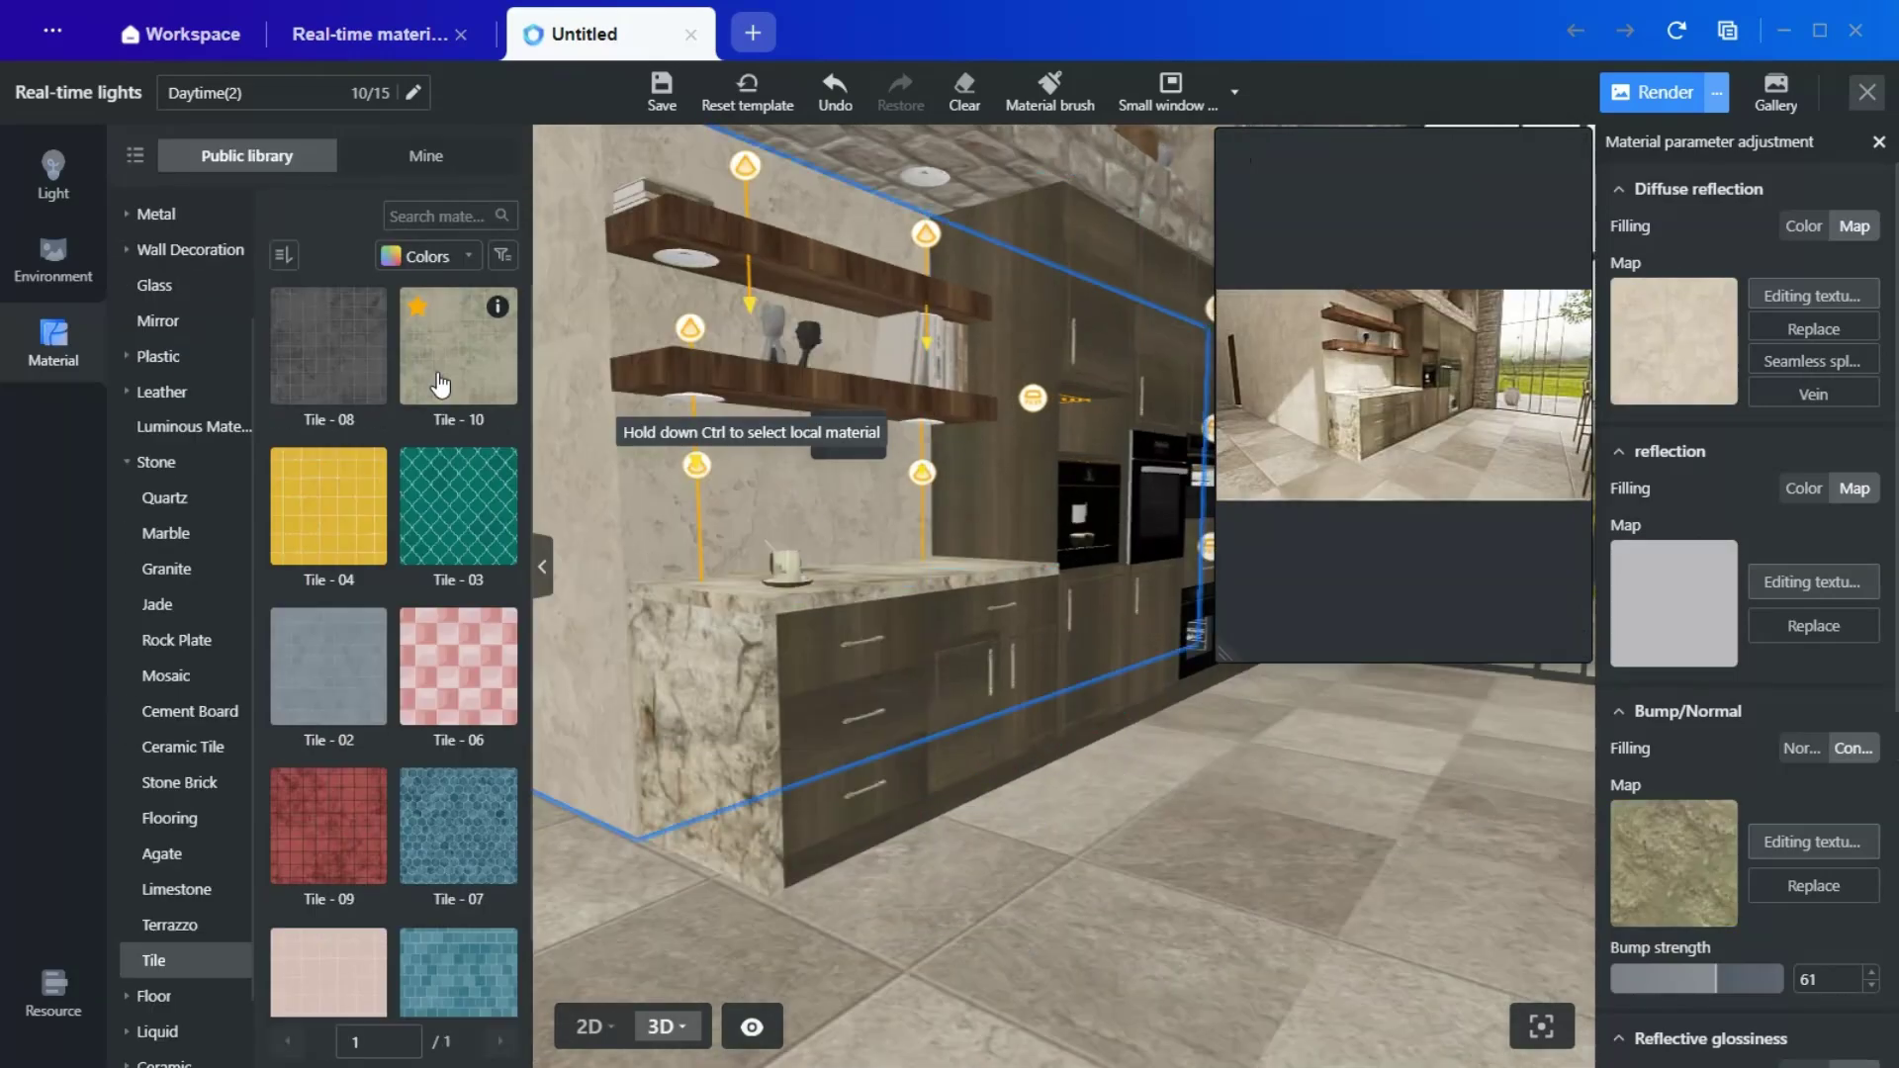
pyautogui.moveTo(464, 393); pyautogui.dragTo(711, 483)
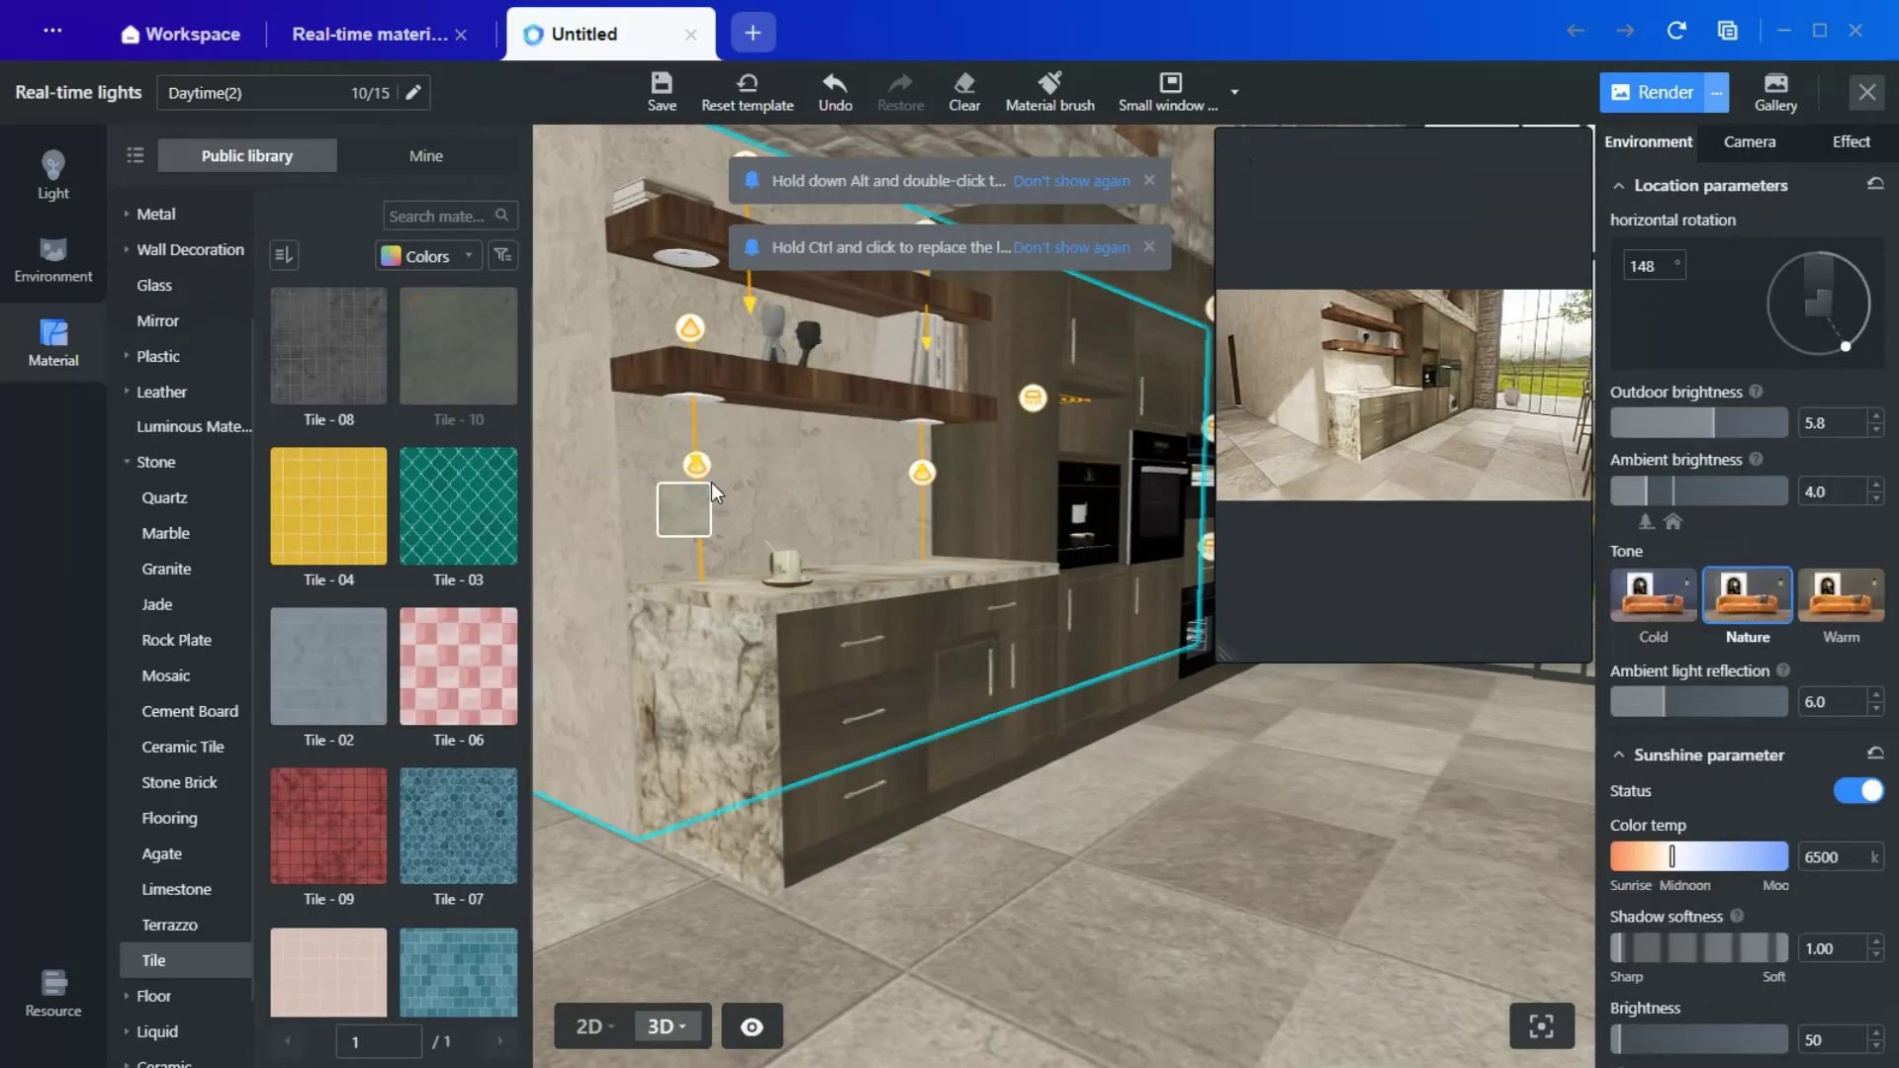
pyautogui.click(776, 485)
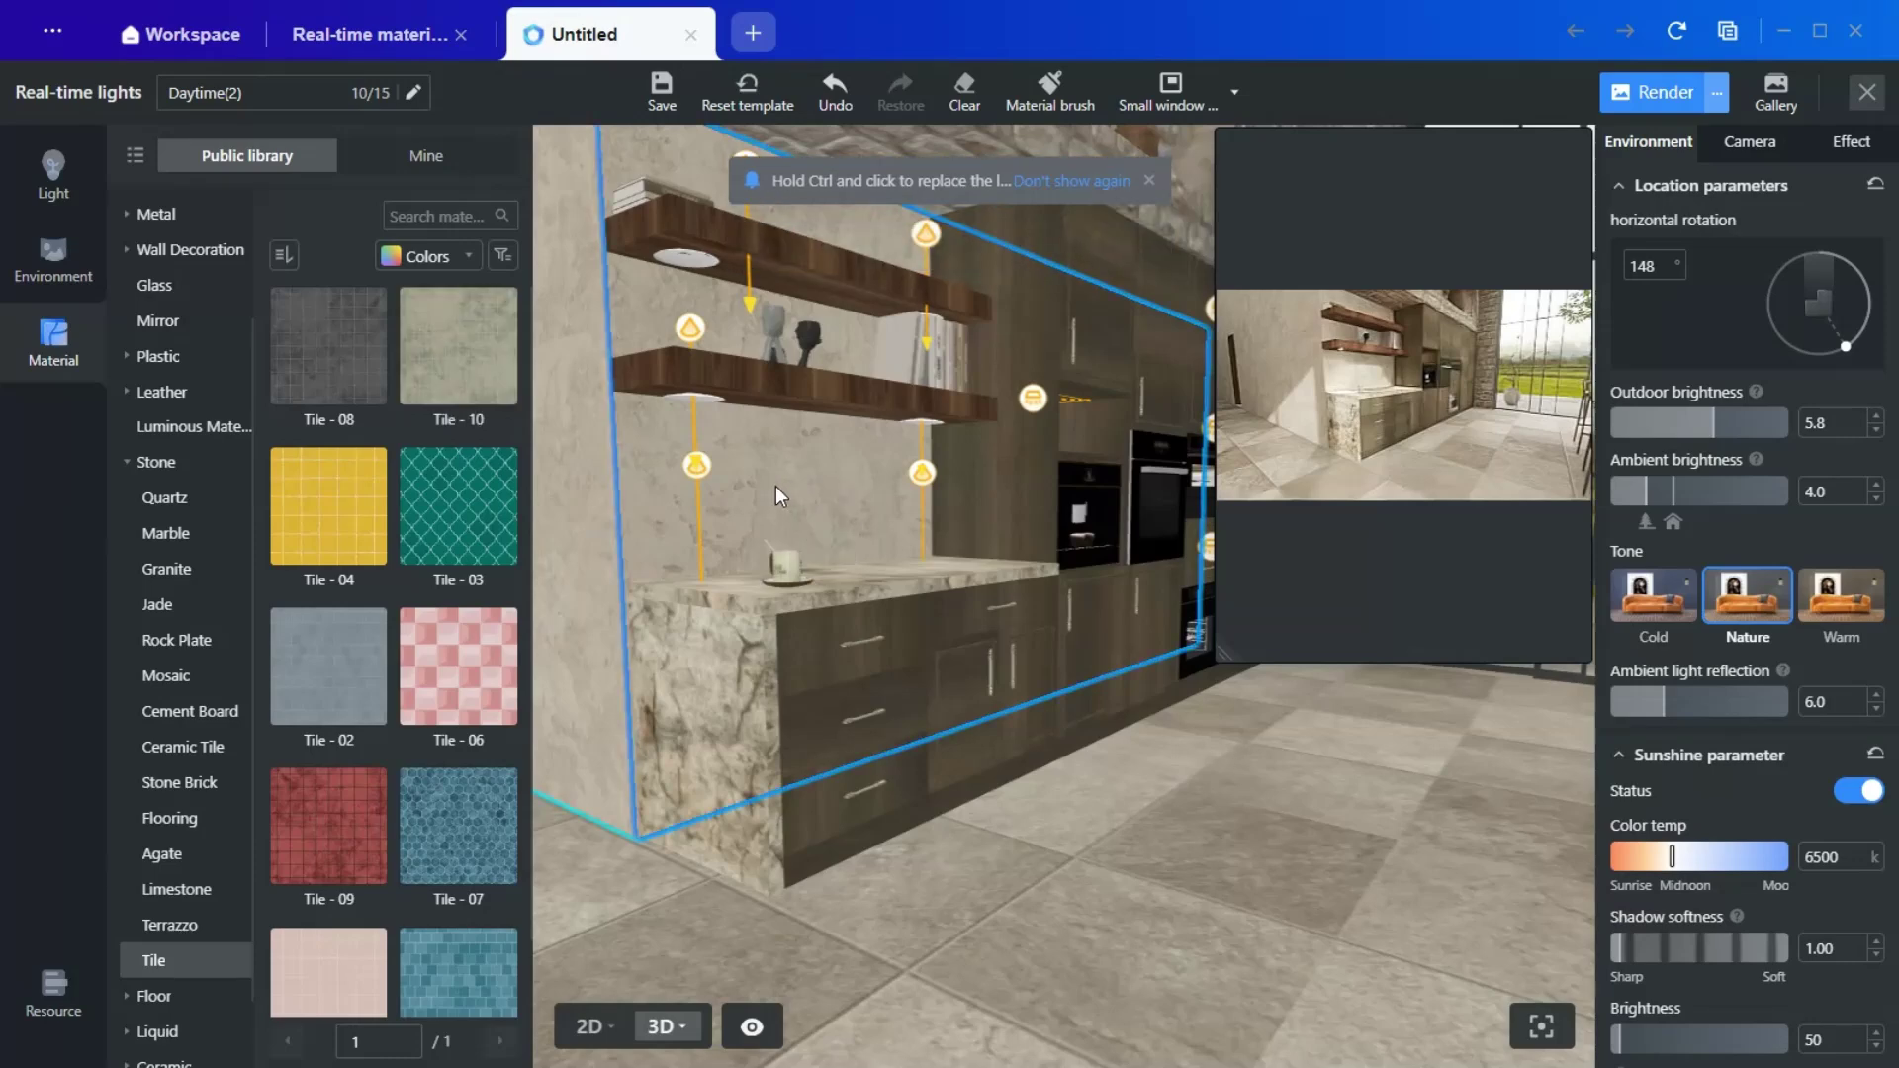
# Step: Apply Tile - 10 to the side panel and the countertop of the counter below the floating shelves
pyautogui.moveTo(816, 871); pyautogui.dragTo(1012, 995, button='right')
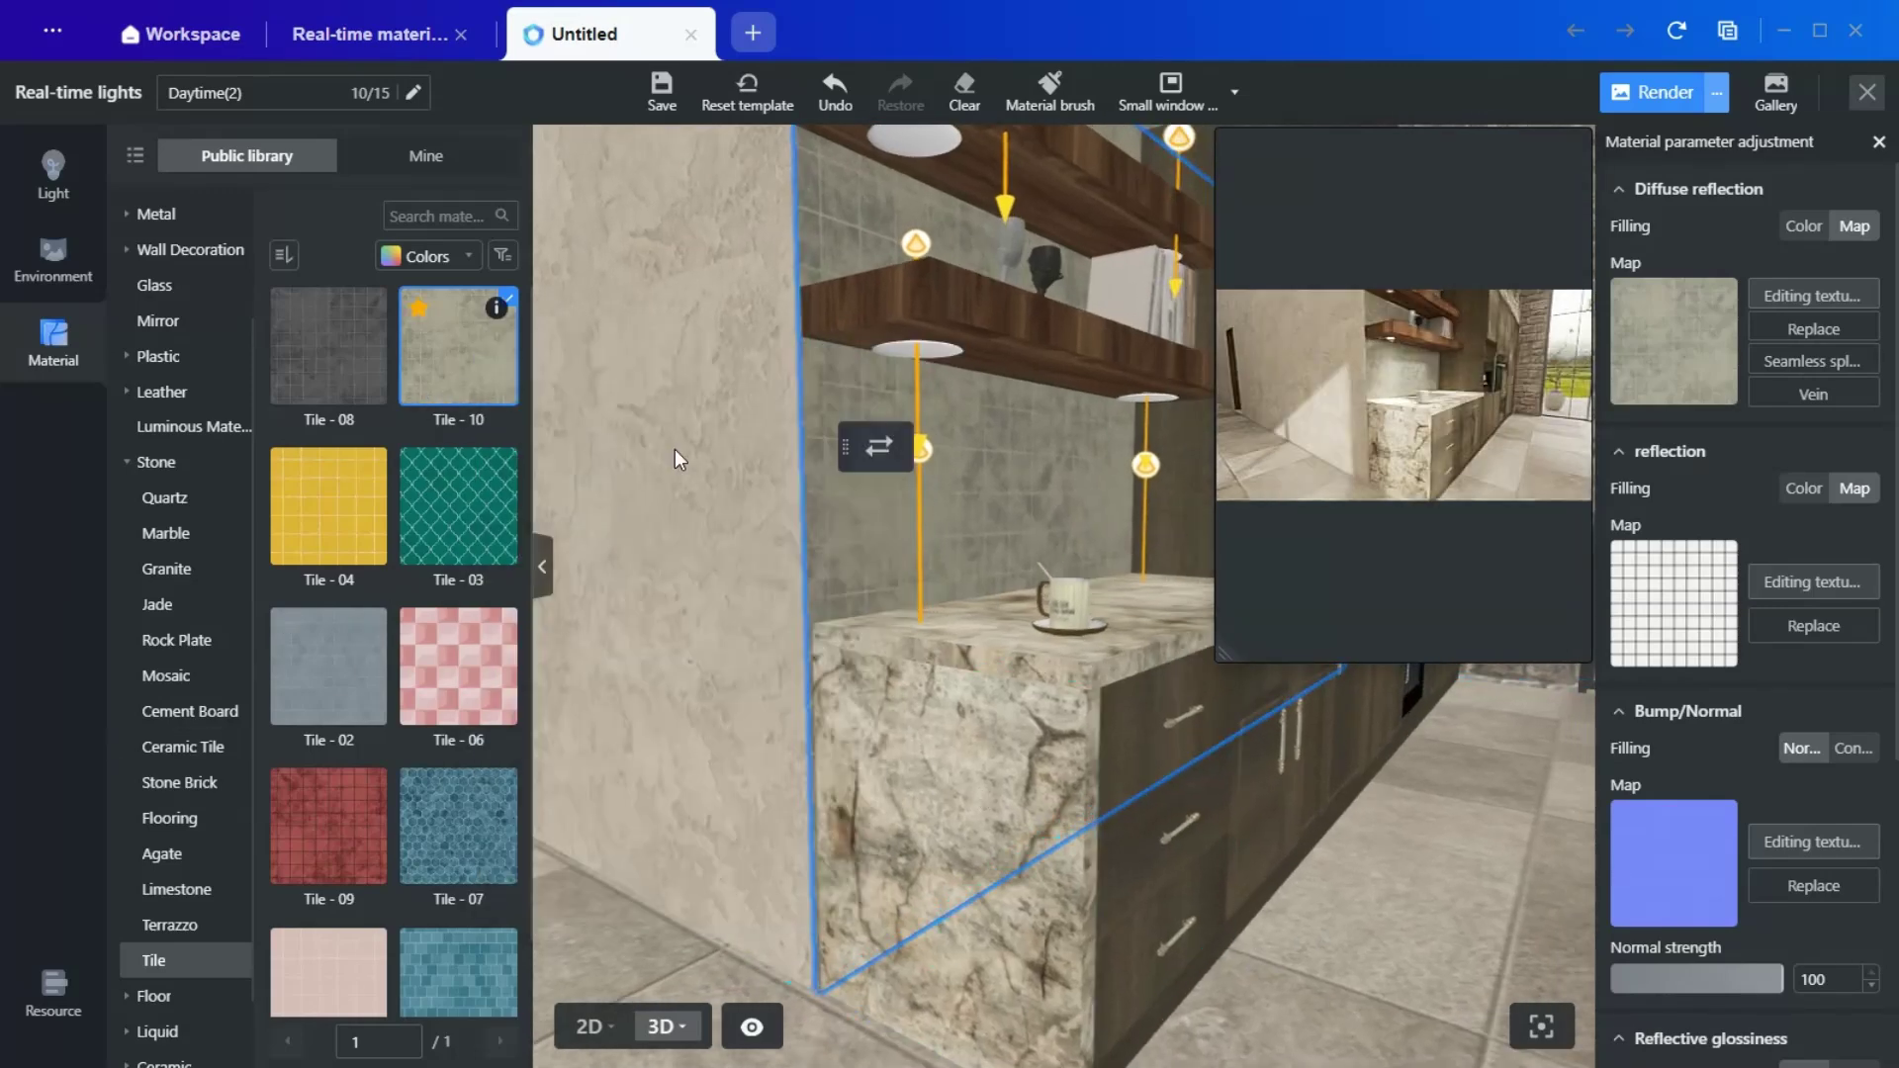
pyautogui.moveTo(456, 344); pyautogui.dragTo(941, 780)
pyautogui.moveTo(710, 468); pyautogui.dragTo(977, 629)
pyautogui.moveTo(978, 880); pyautogui.dragTo(901, 854)
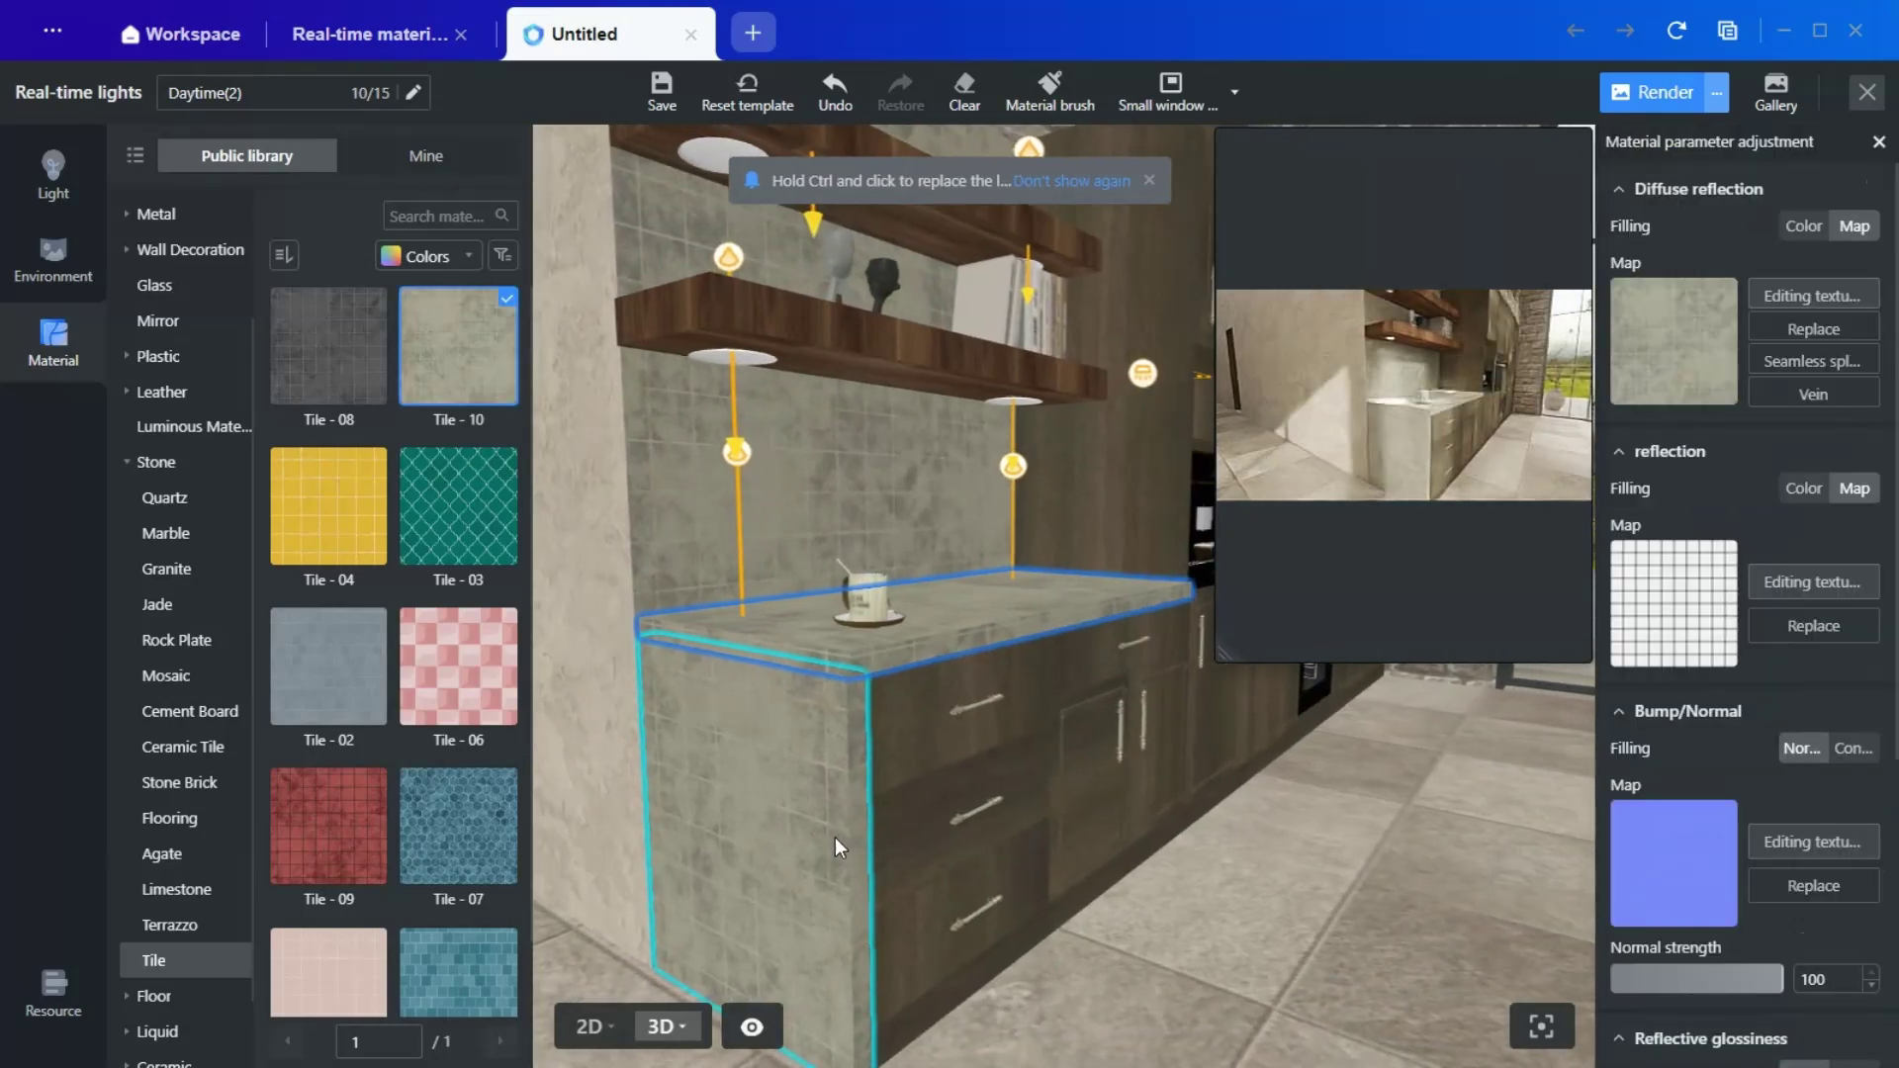
# Step: Check the tiled counter in an enlarged live preview and switch the preview mode to full screen
pyautogui.moveTo(1237, 651); pyautogui.dragTo(806, 922)
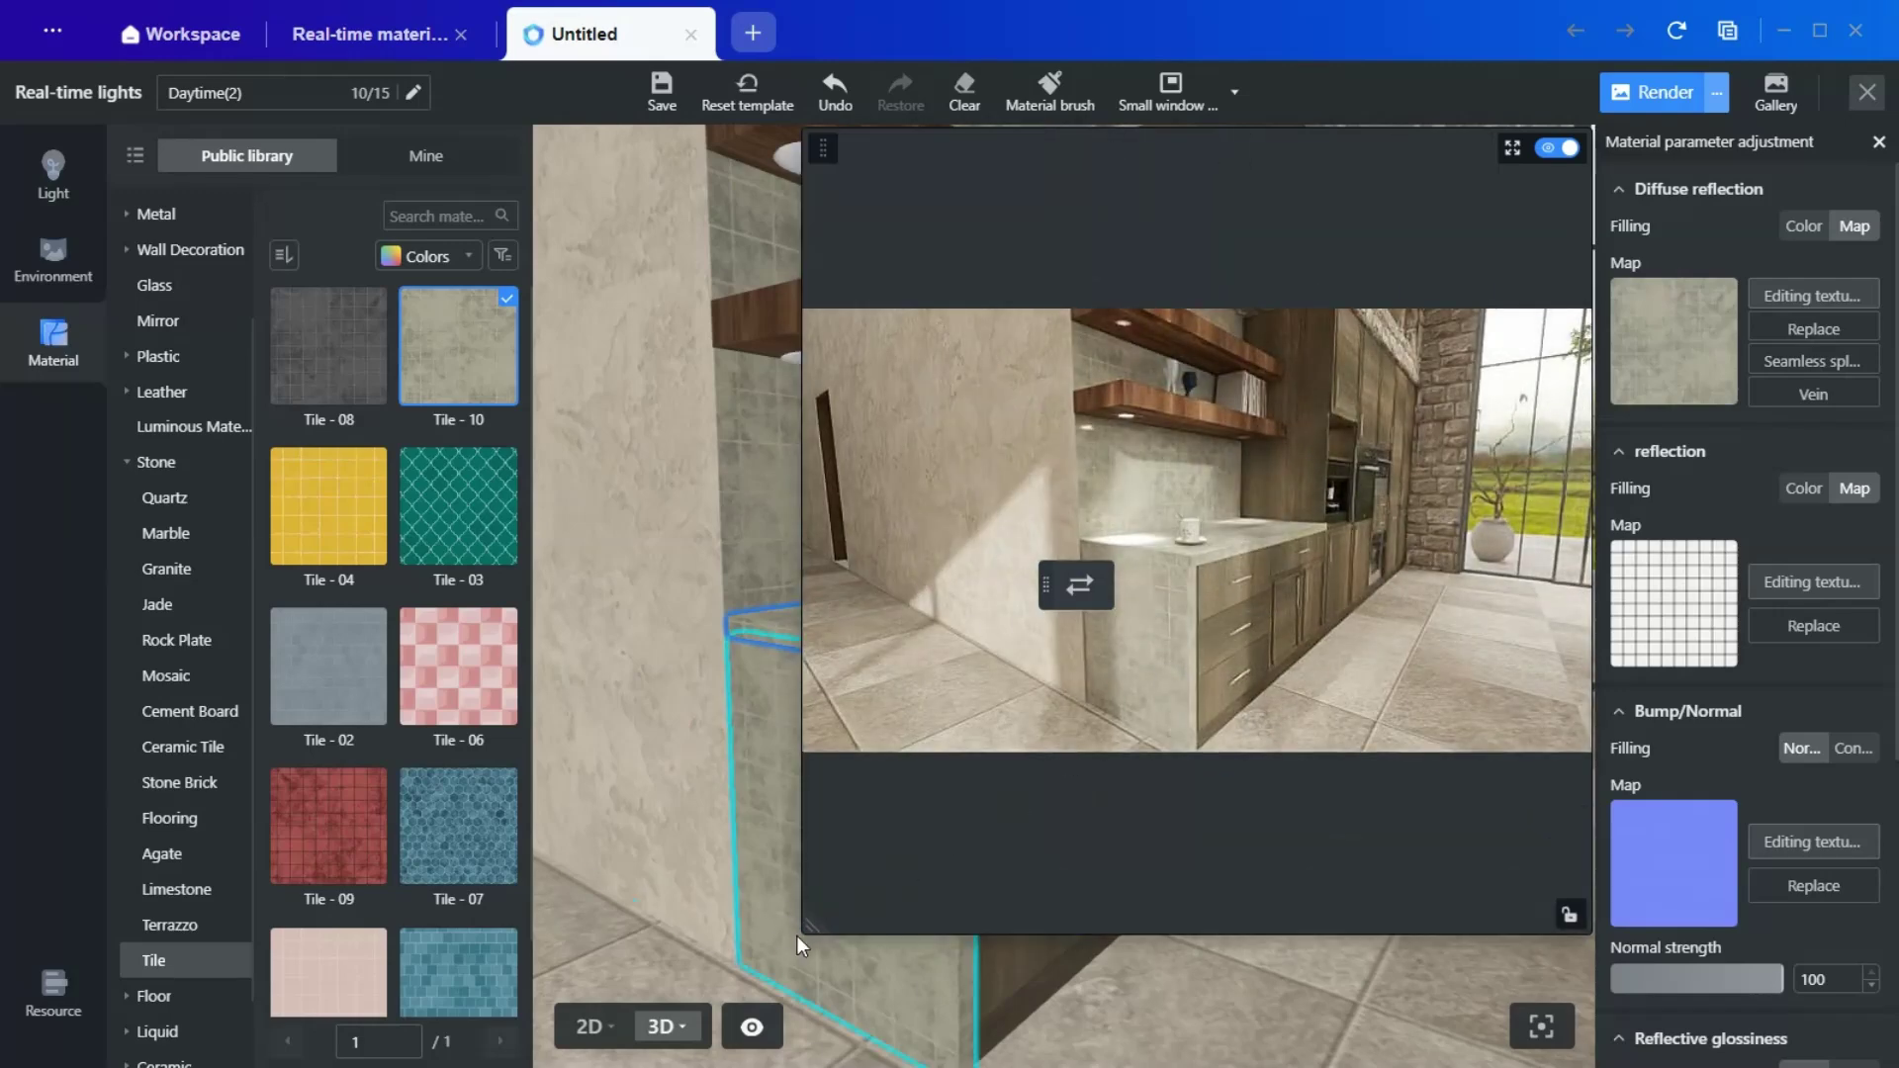
pyautogui.click(1193, 103)
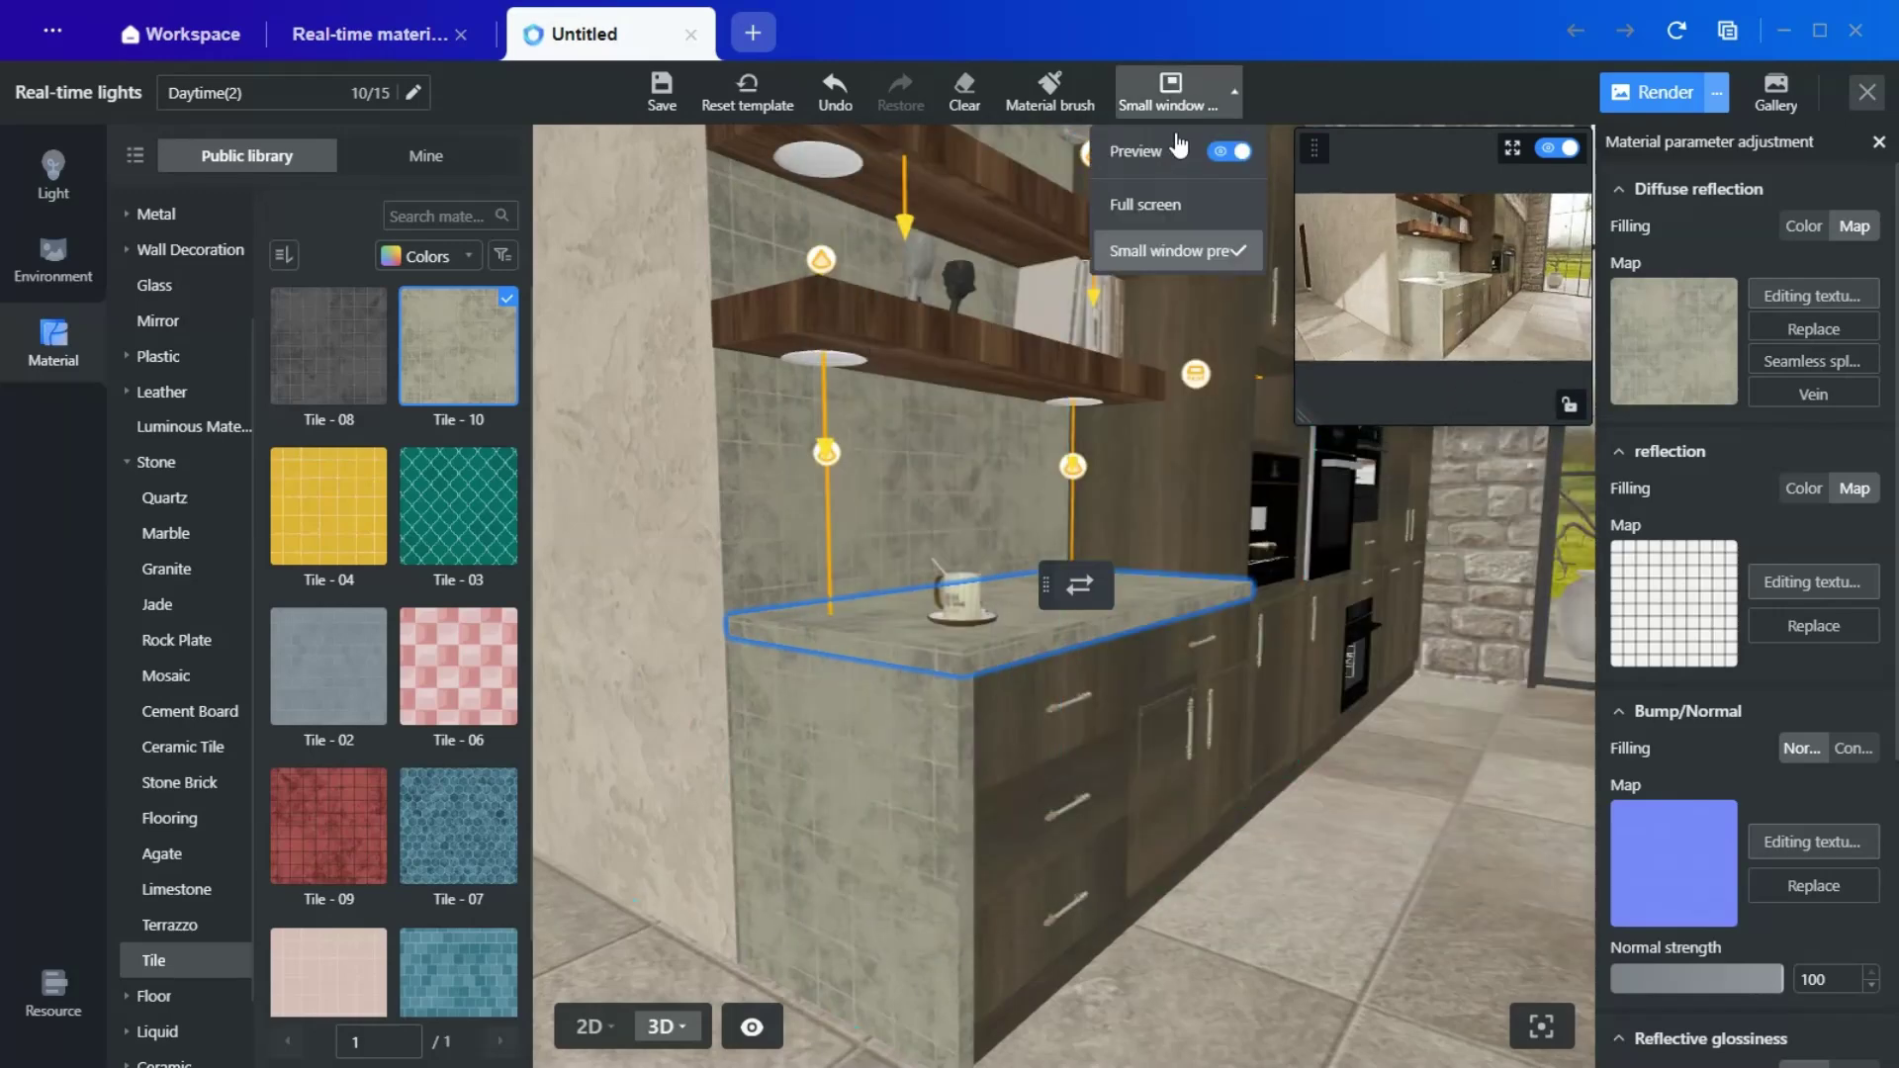
pyautogui.click(1167, 205)
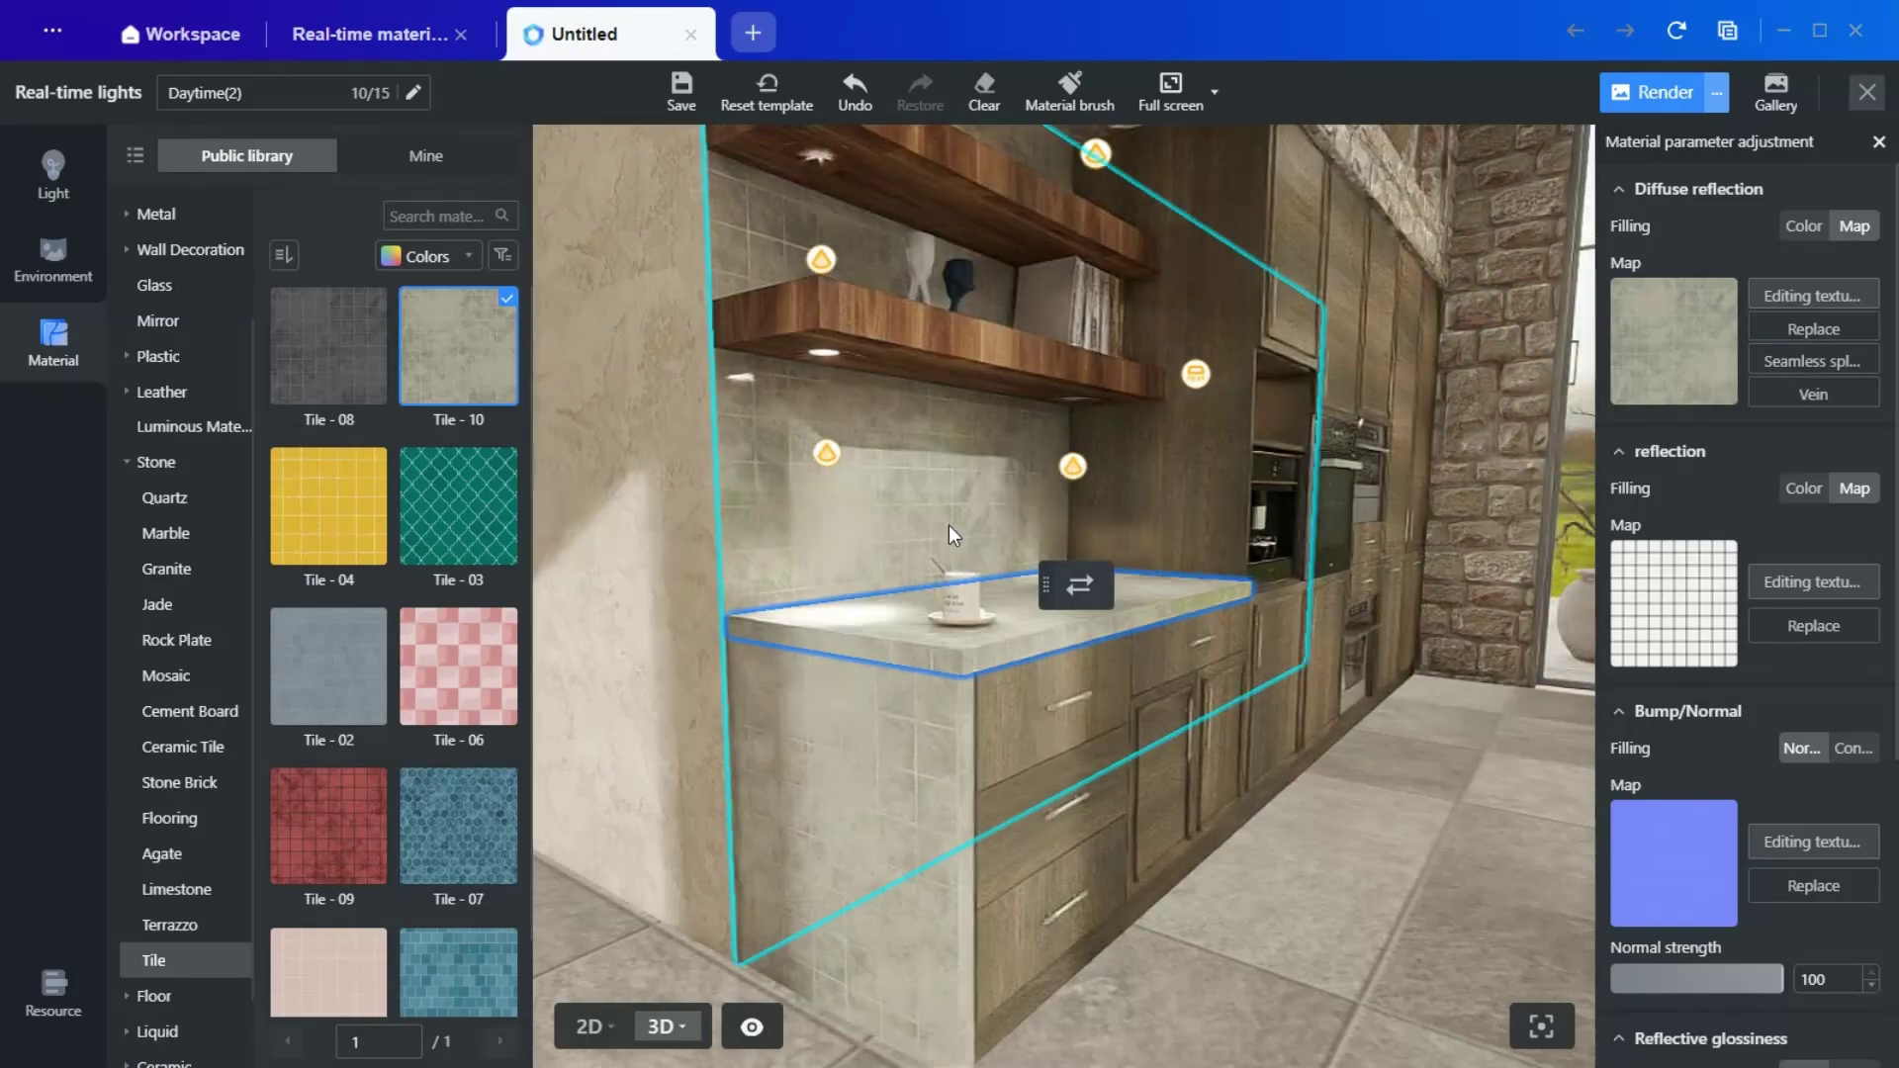
# Step: Replace the steel finish of the oven in the kitchen island with the honeycomb Metal material
pyautogui.moveTo(1212, 942); pyautogui.dragTo(1292, 966)
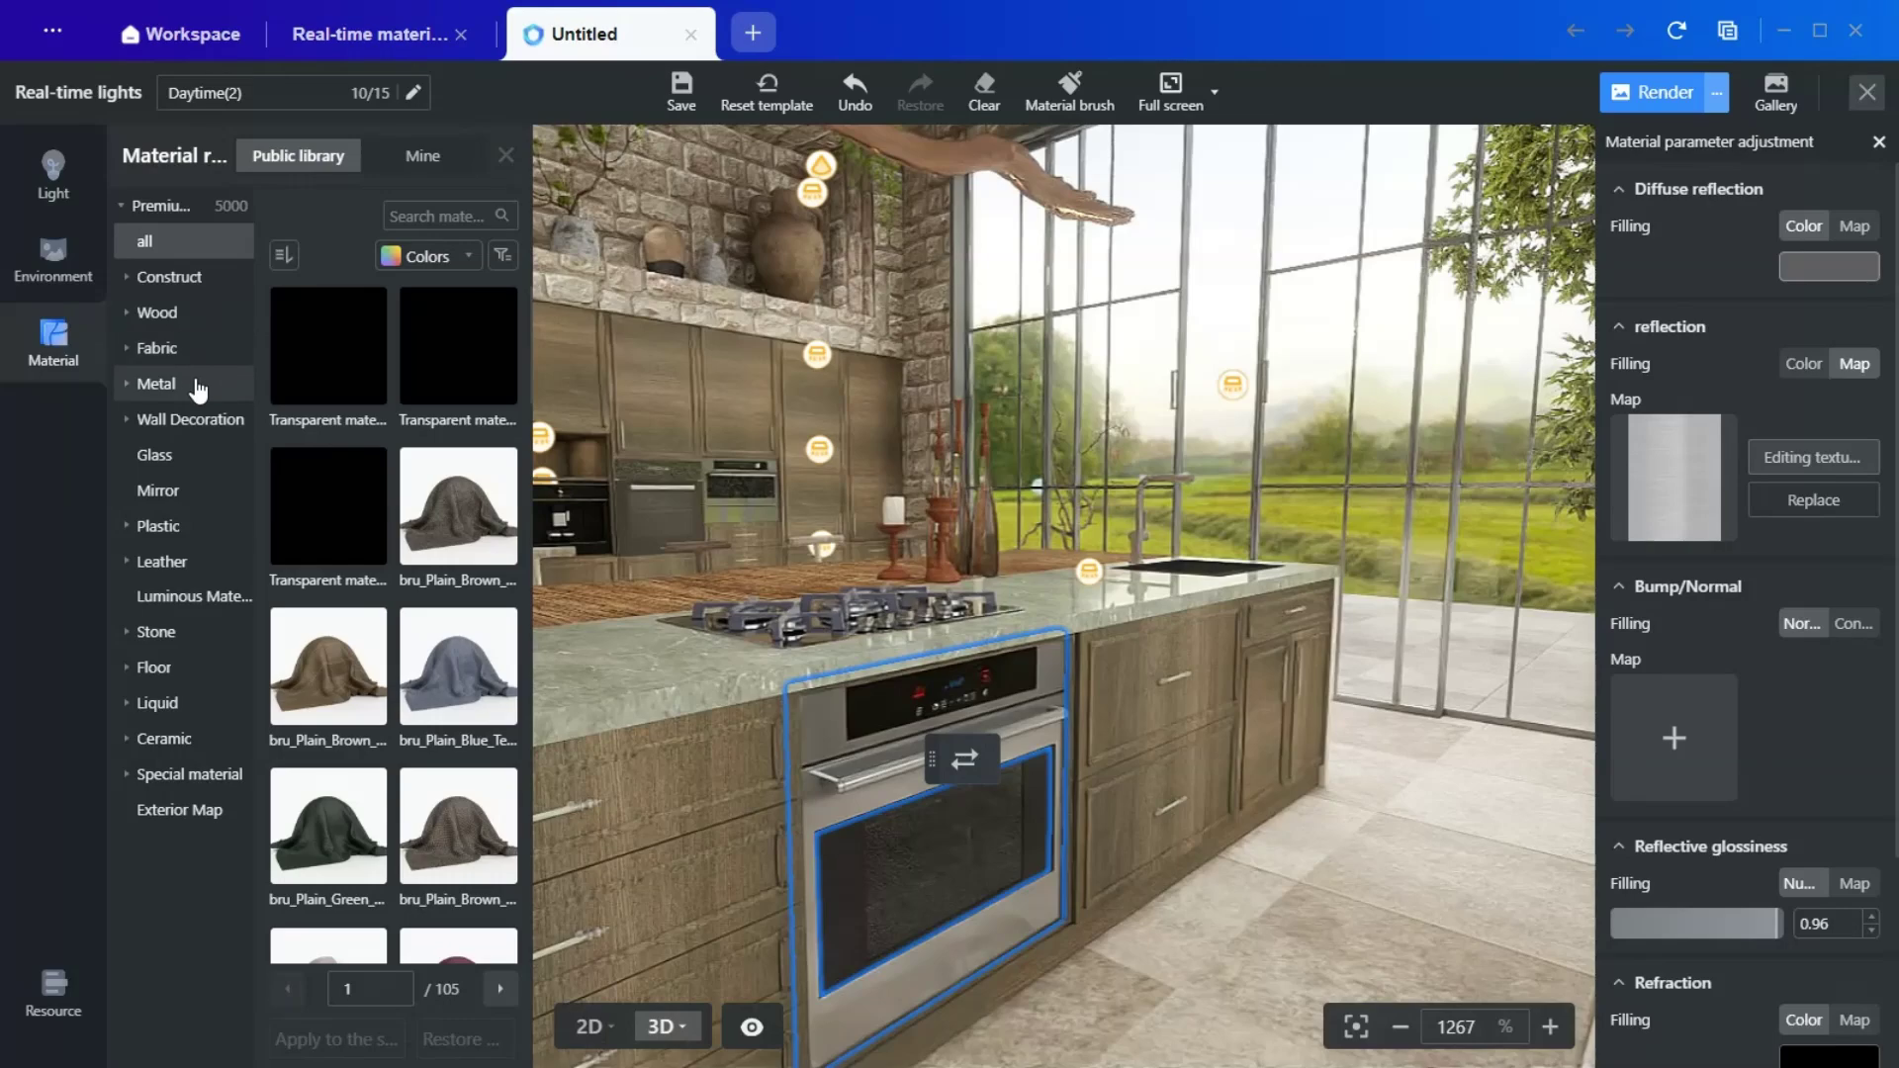
pyautogui.click(199, 386)
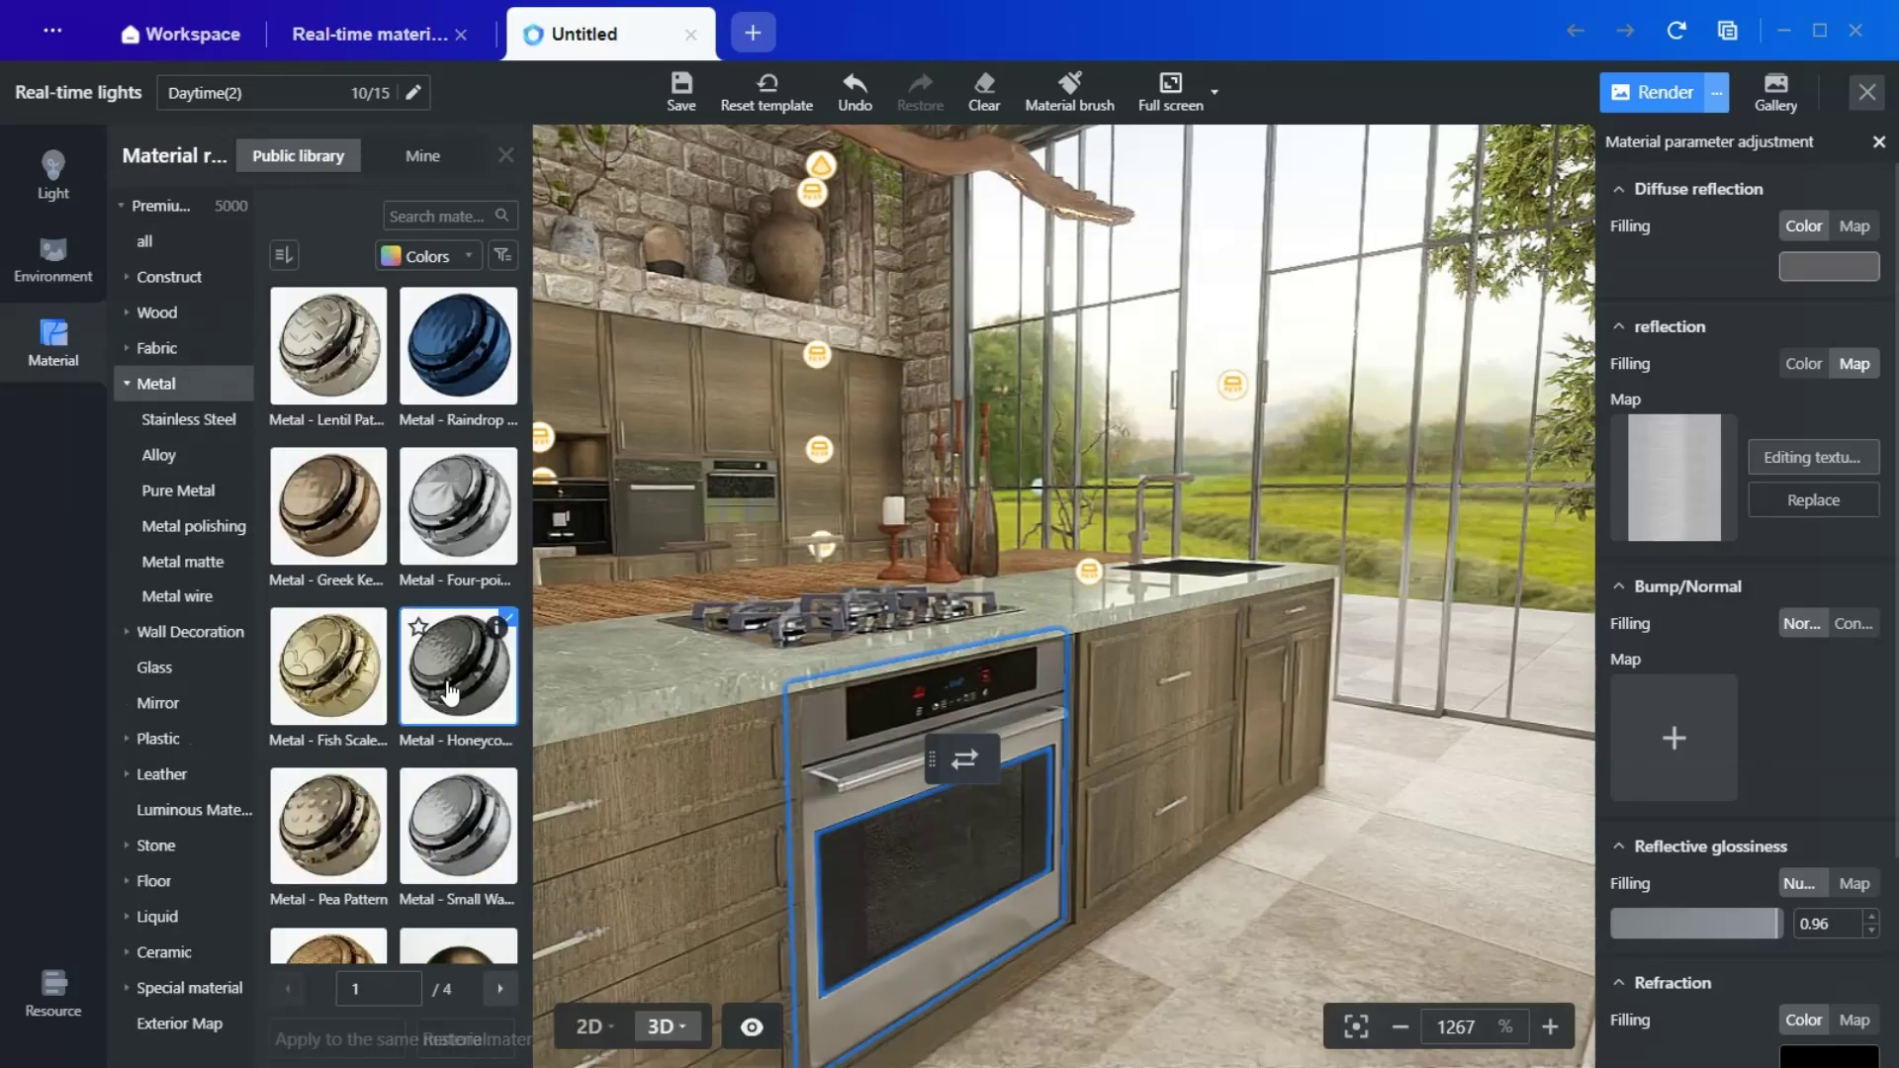
pyautogui.click(450, 692)
# Step: Apply the Metal 6 material to the burner grates of the island's gas cooktop
pyautogui.moveTo(1213, 965); pyautogui.dragTo(1106, 977)
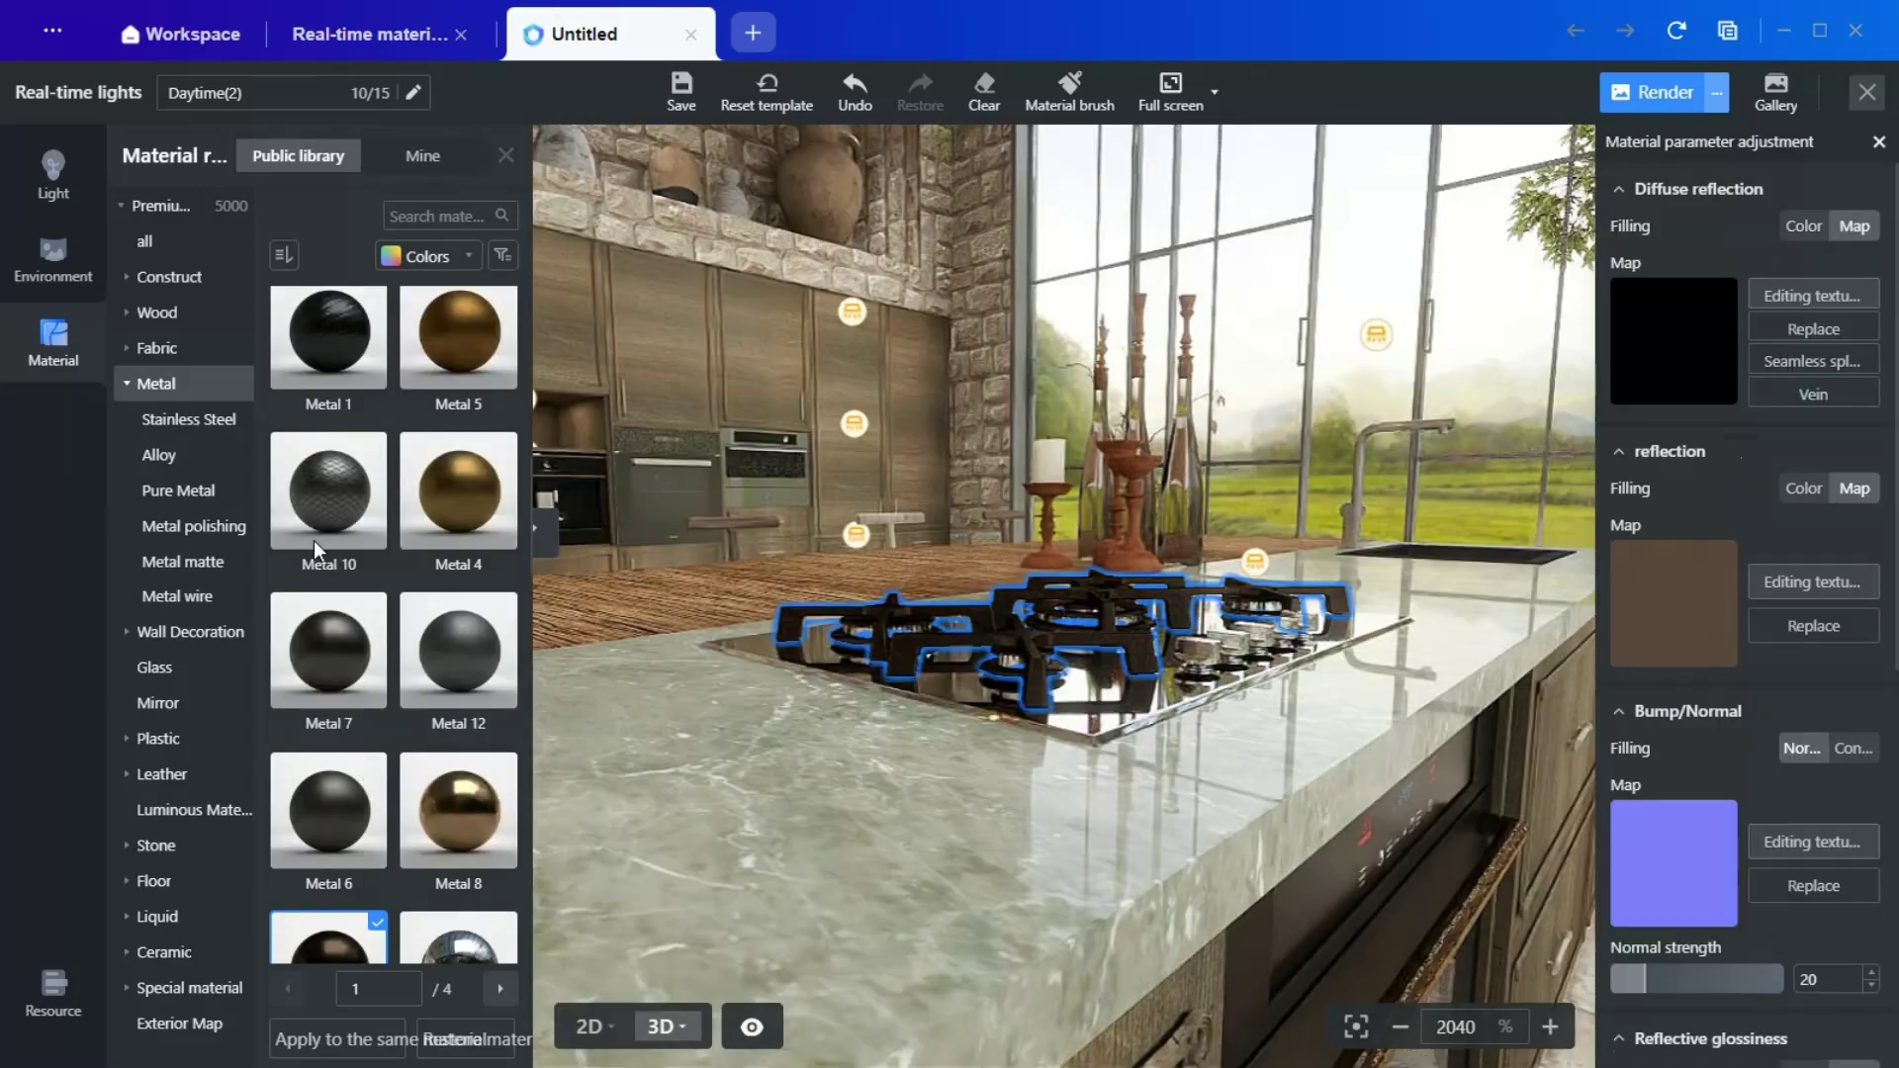
pyautogui.click(325, 813)
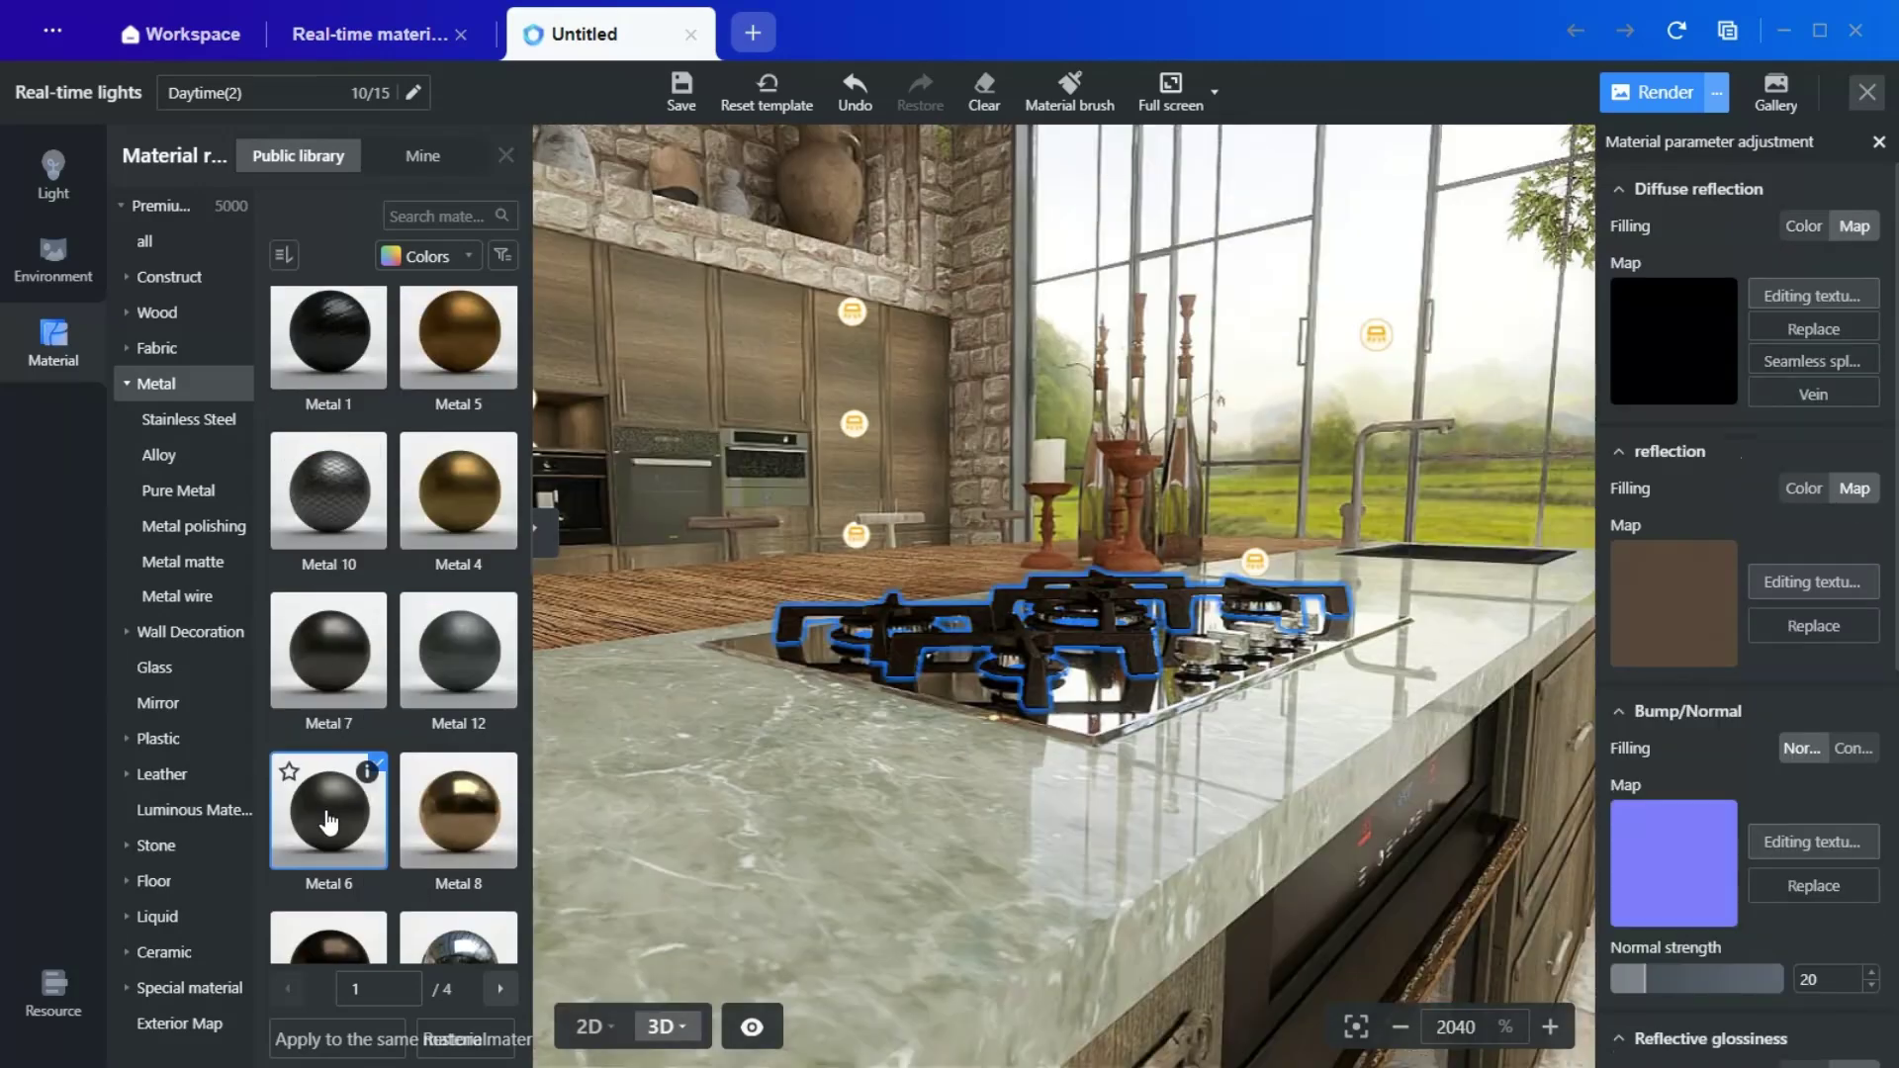
pyautogui.click(330, 821)
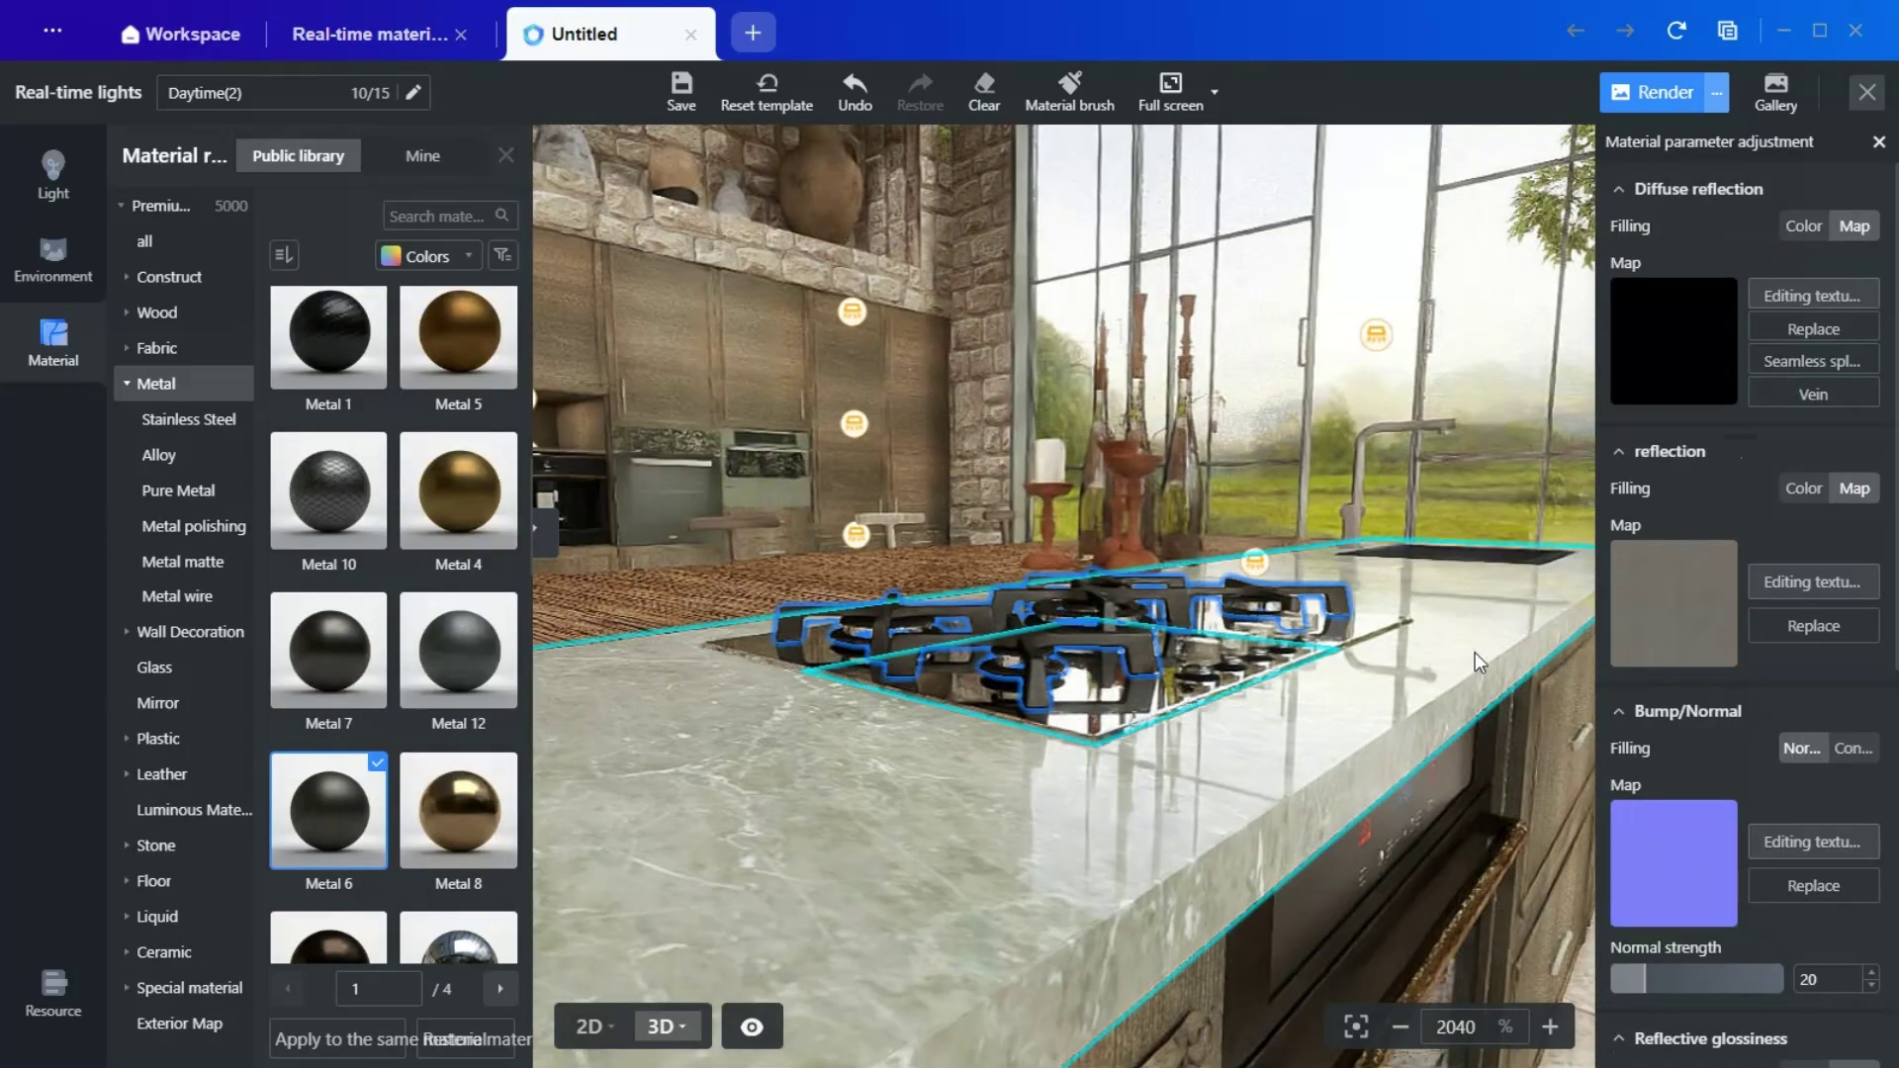
# Step: Copy the island countertop's green stone onto the black sink with the Material brush
pyautogui.moveTo(1475, 650); pyautogui.dragTo(768, 999, button='right')
pyautogui.moveTo(1088, 664); pyautogui.dragTo(1016, 725, button='right')
pyautogui.moveTo(1014, 724); pyautogui.dragTo(1044, 685)
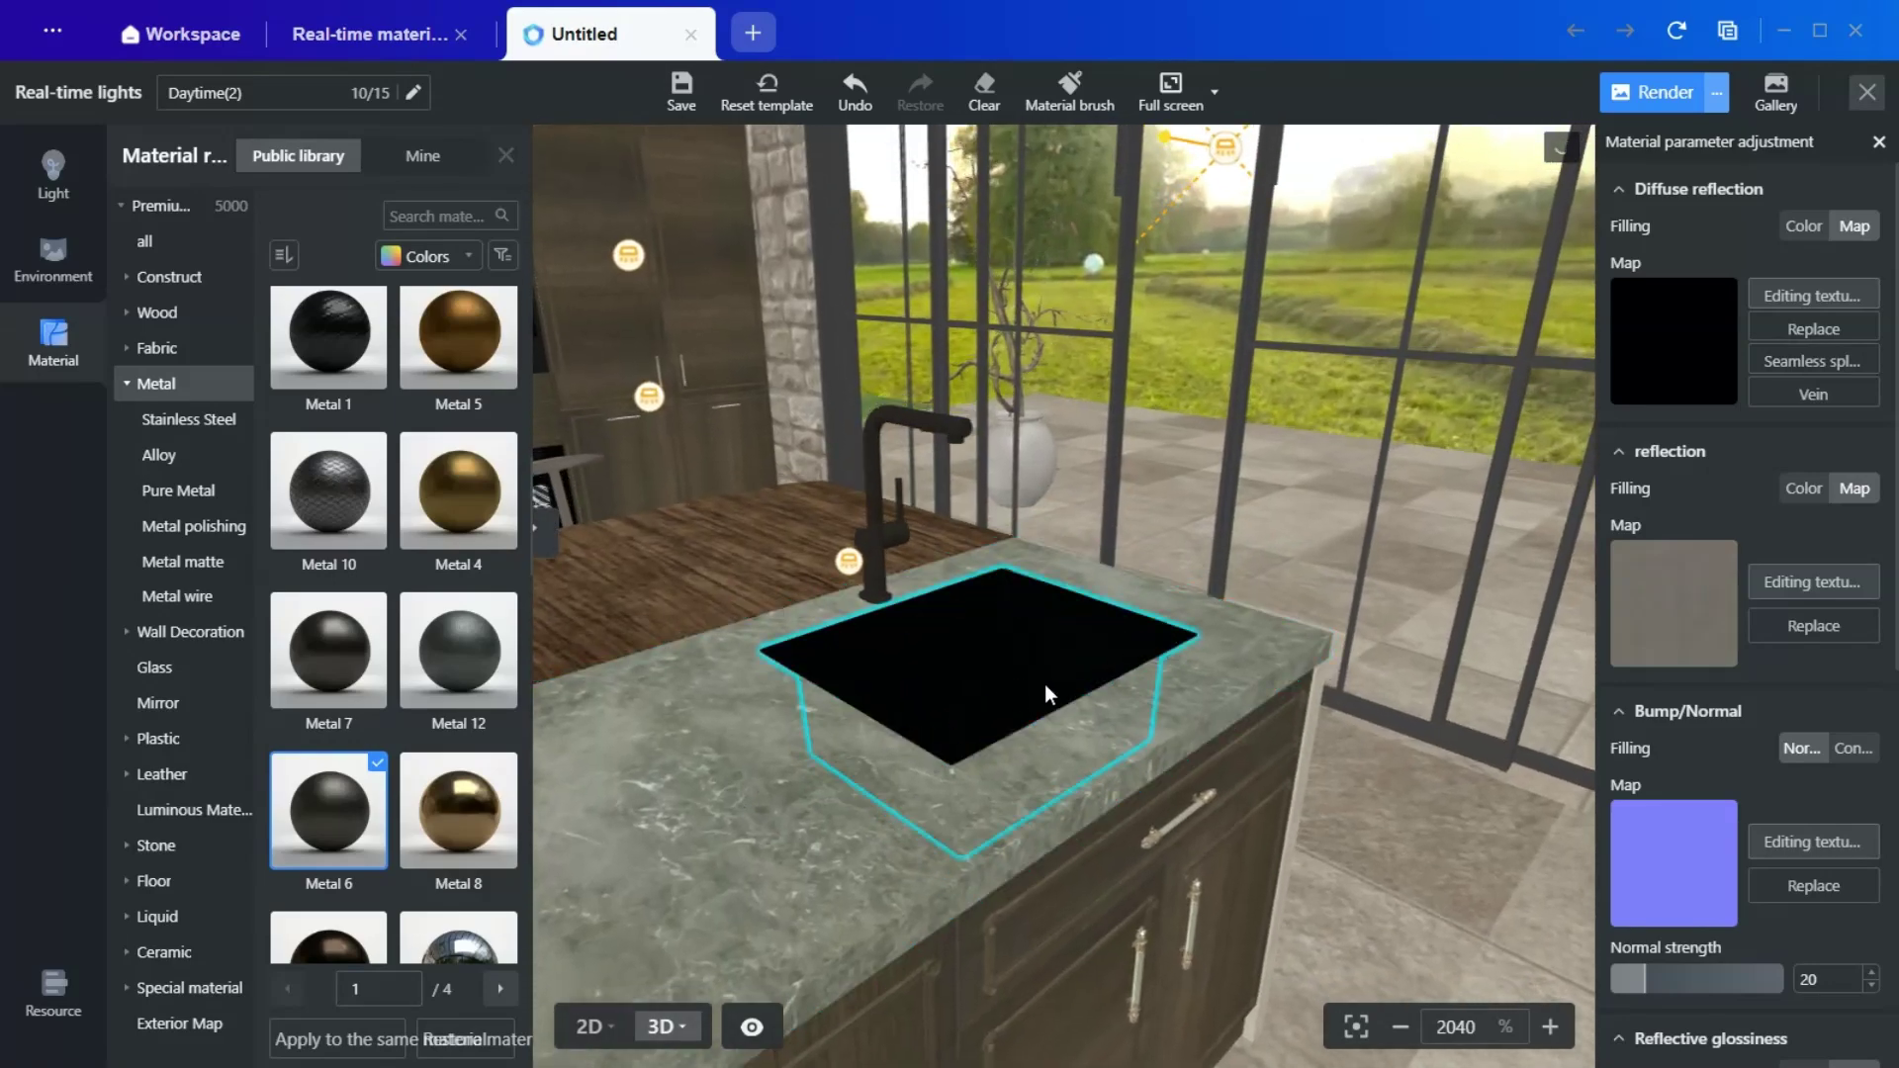
pyautogui.click(1069, 89)
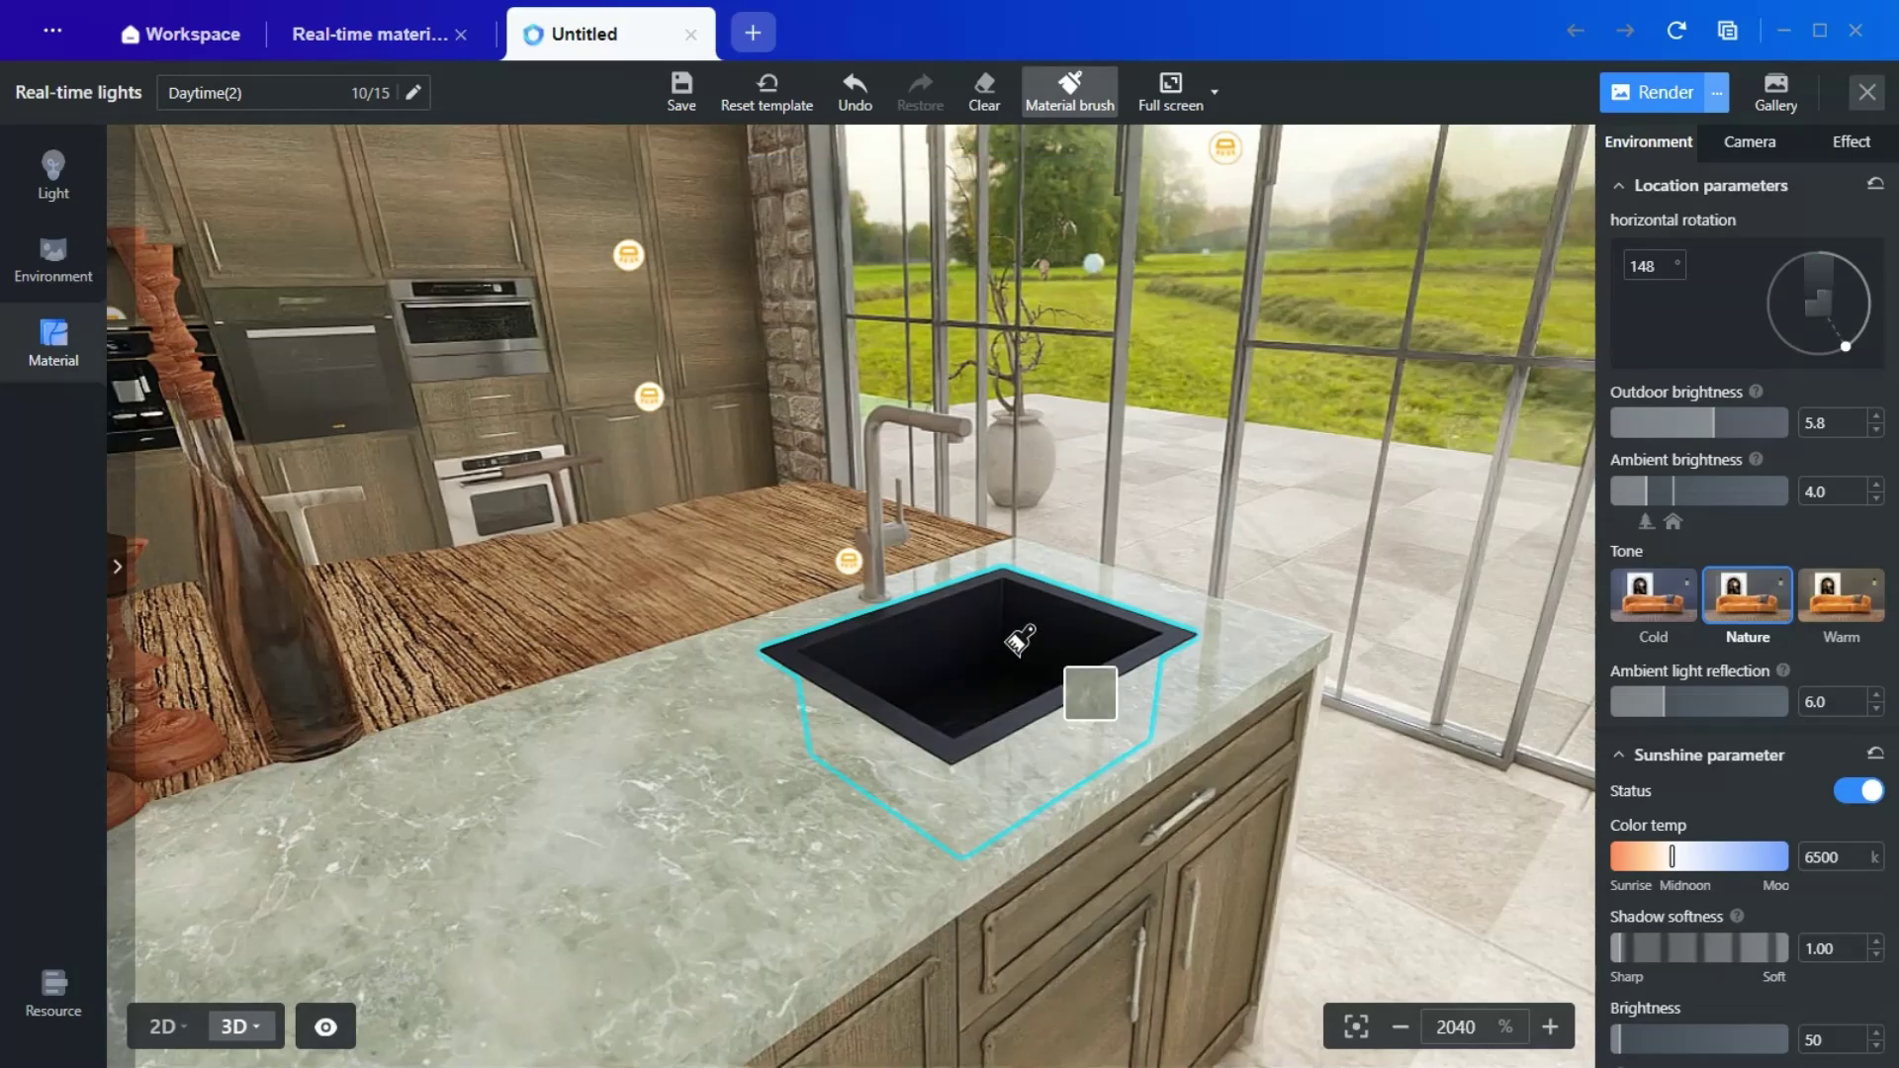
pyautogui.click(1194, 633)
pyautogui.rightClick(1191, 635)
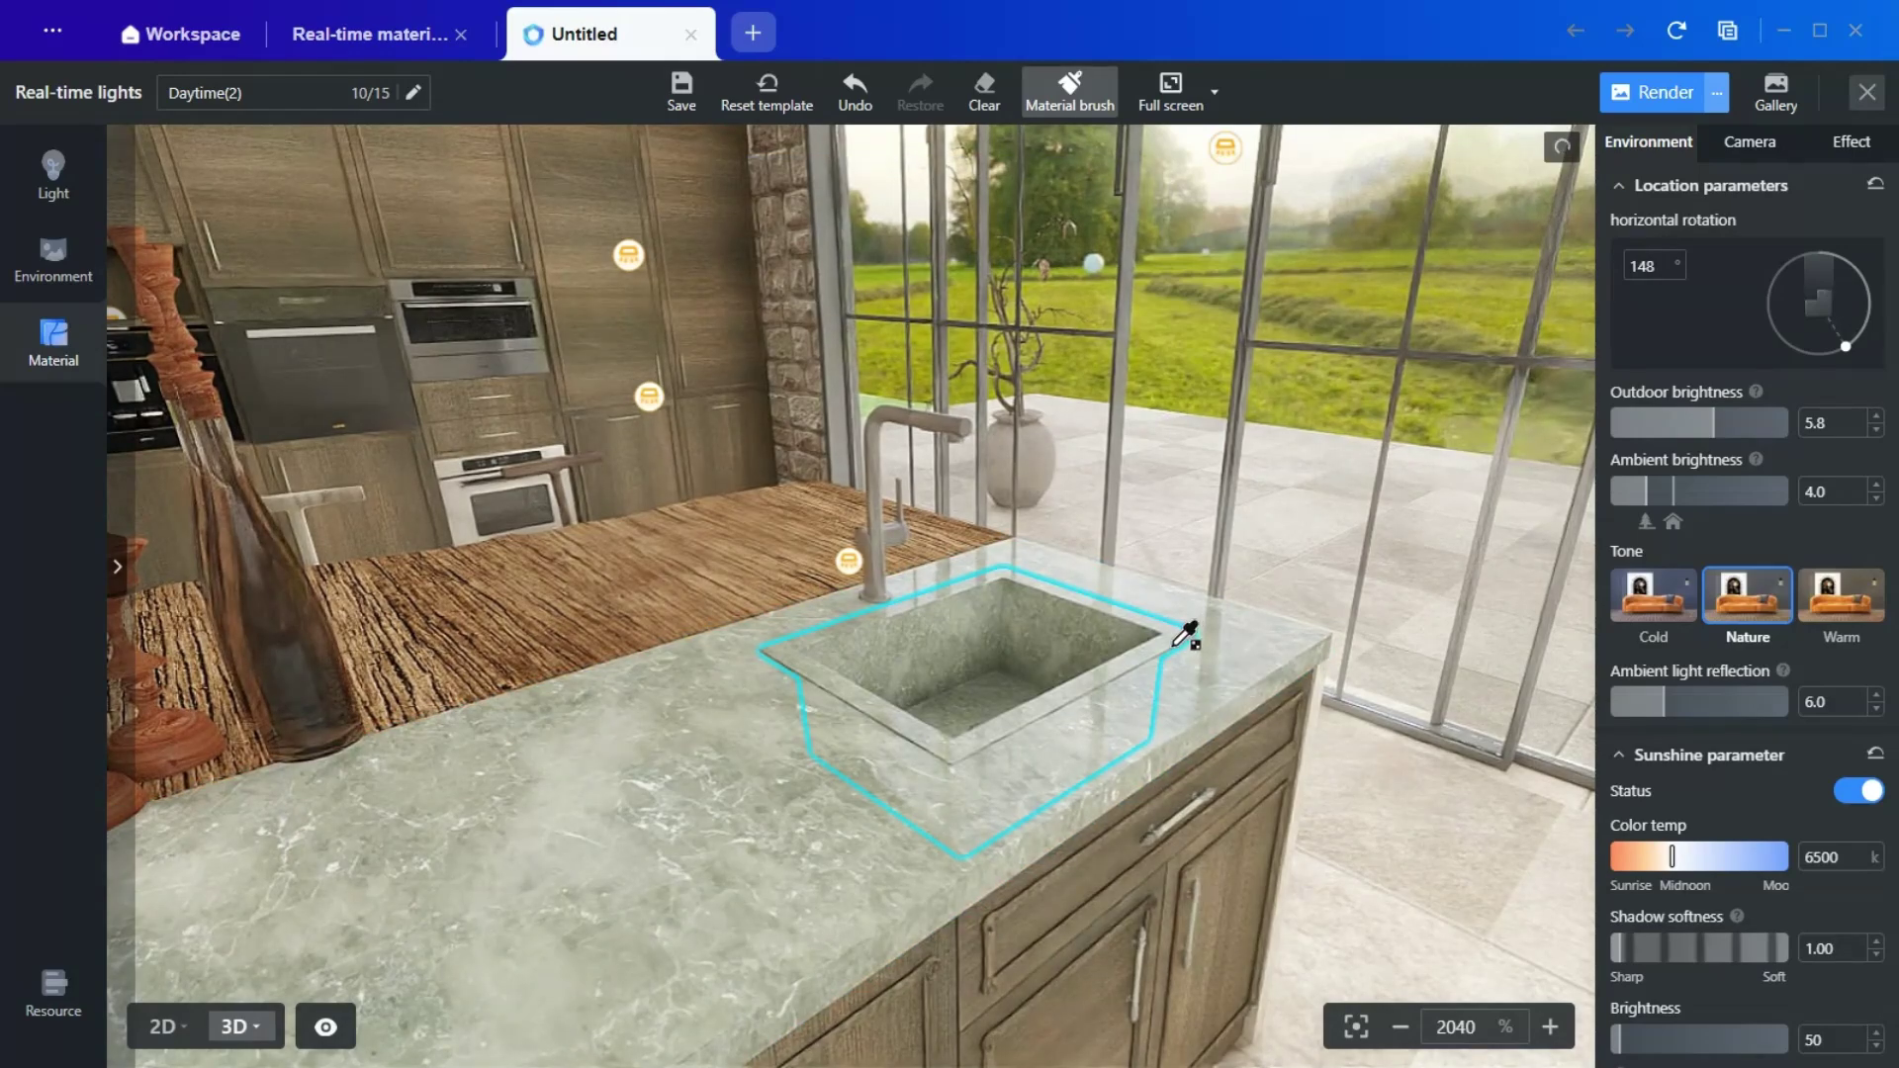
pyautogui.rightClick(922, 663)
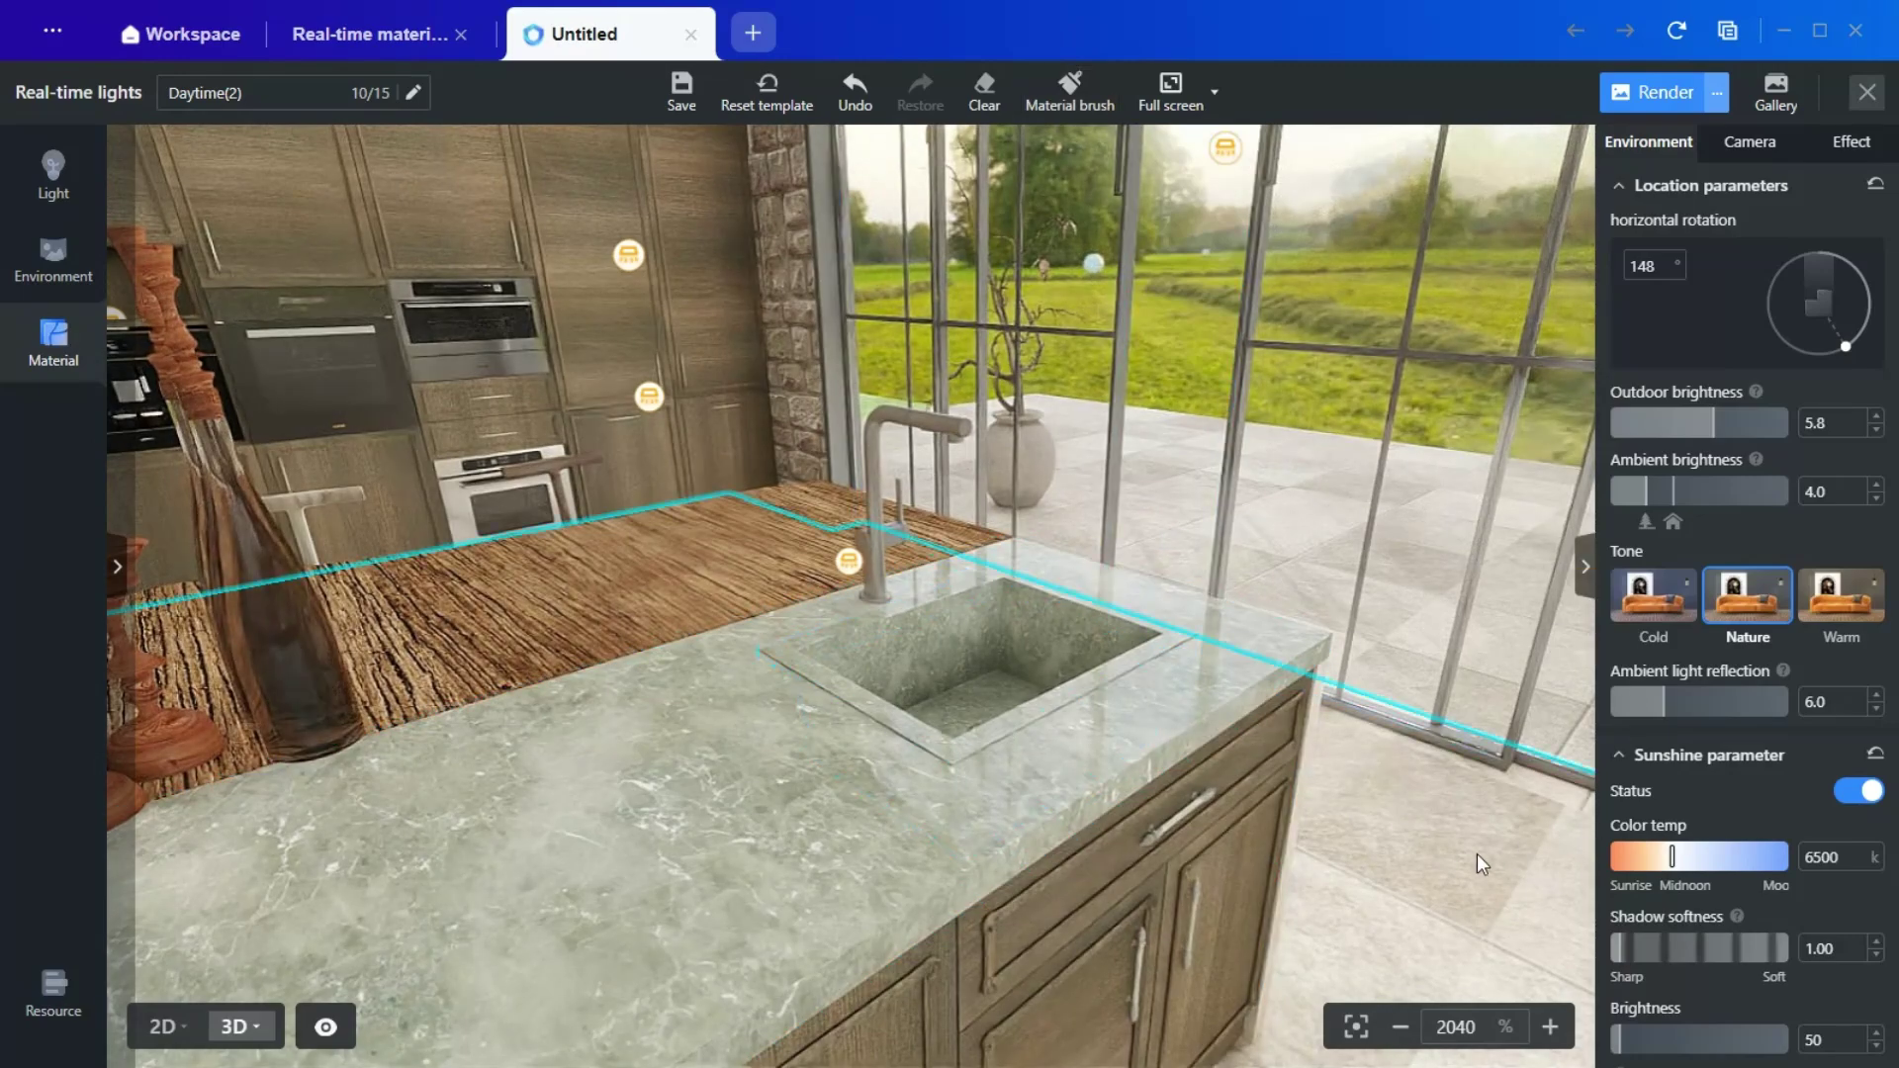
# Step: Apply the Metal 3 material to the faucet beside the kitchen island's sink
pyautogui.moveTo(1476, 853); pyautogui.dragTo(686, 851)
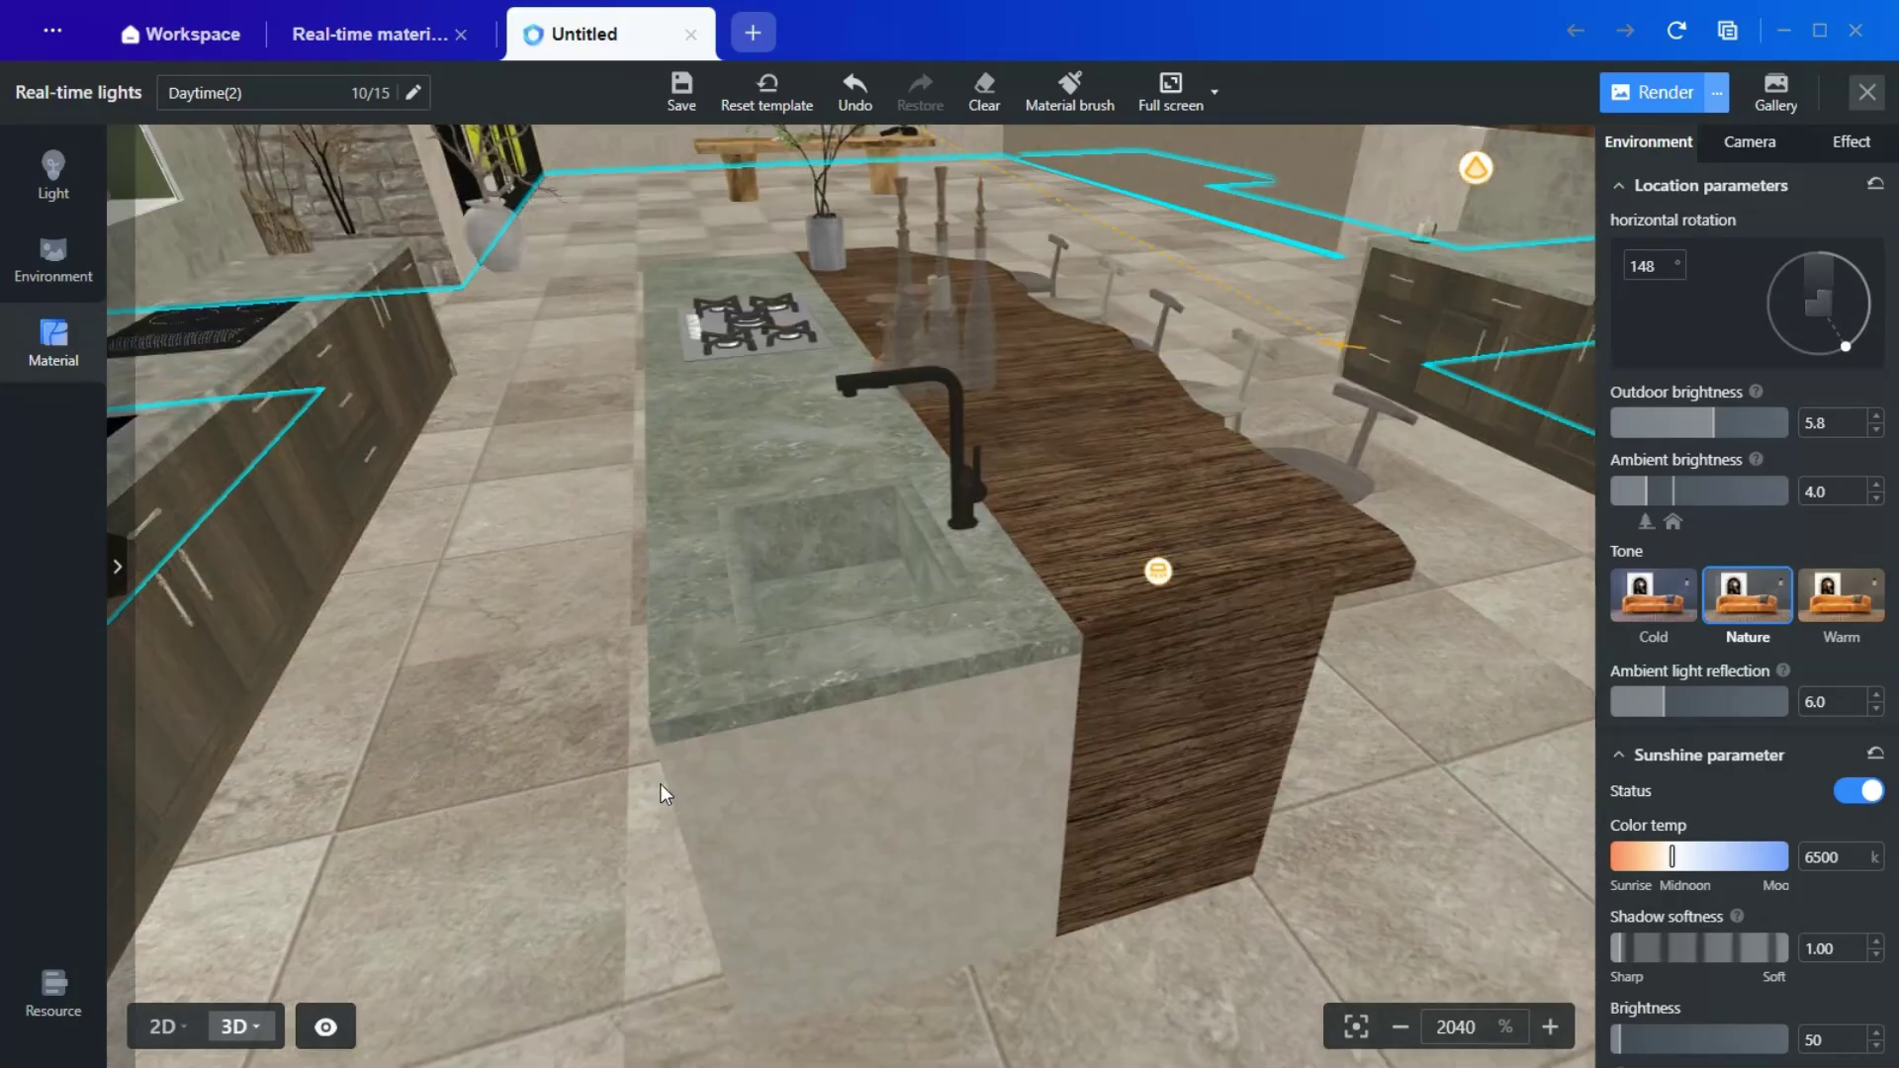
pyautogui.moveTo(661, 784); pyautogui.dragTo(698, 860, button='right')
pyautogui.click(1137, 543)
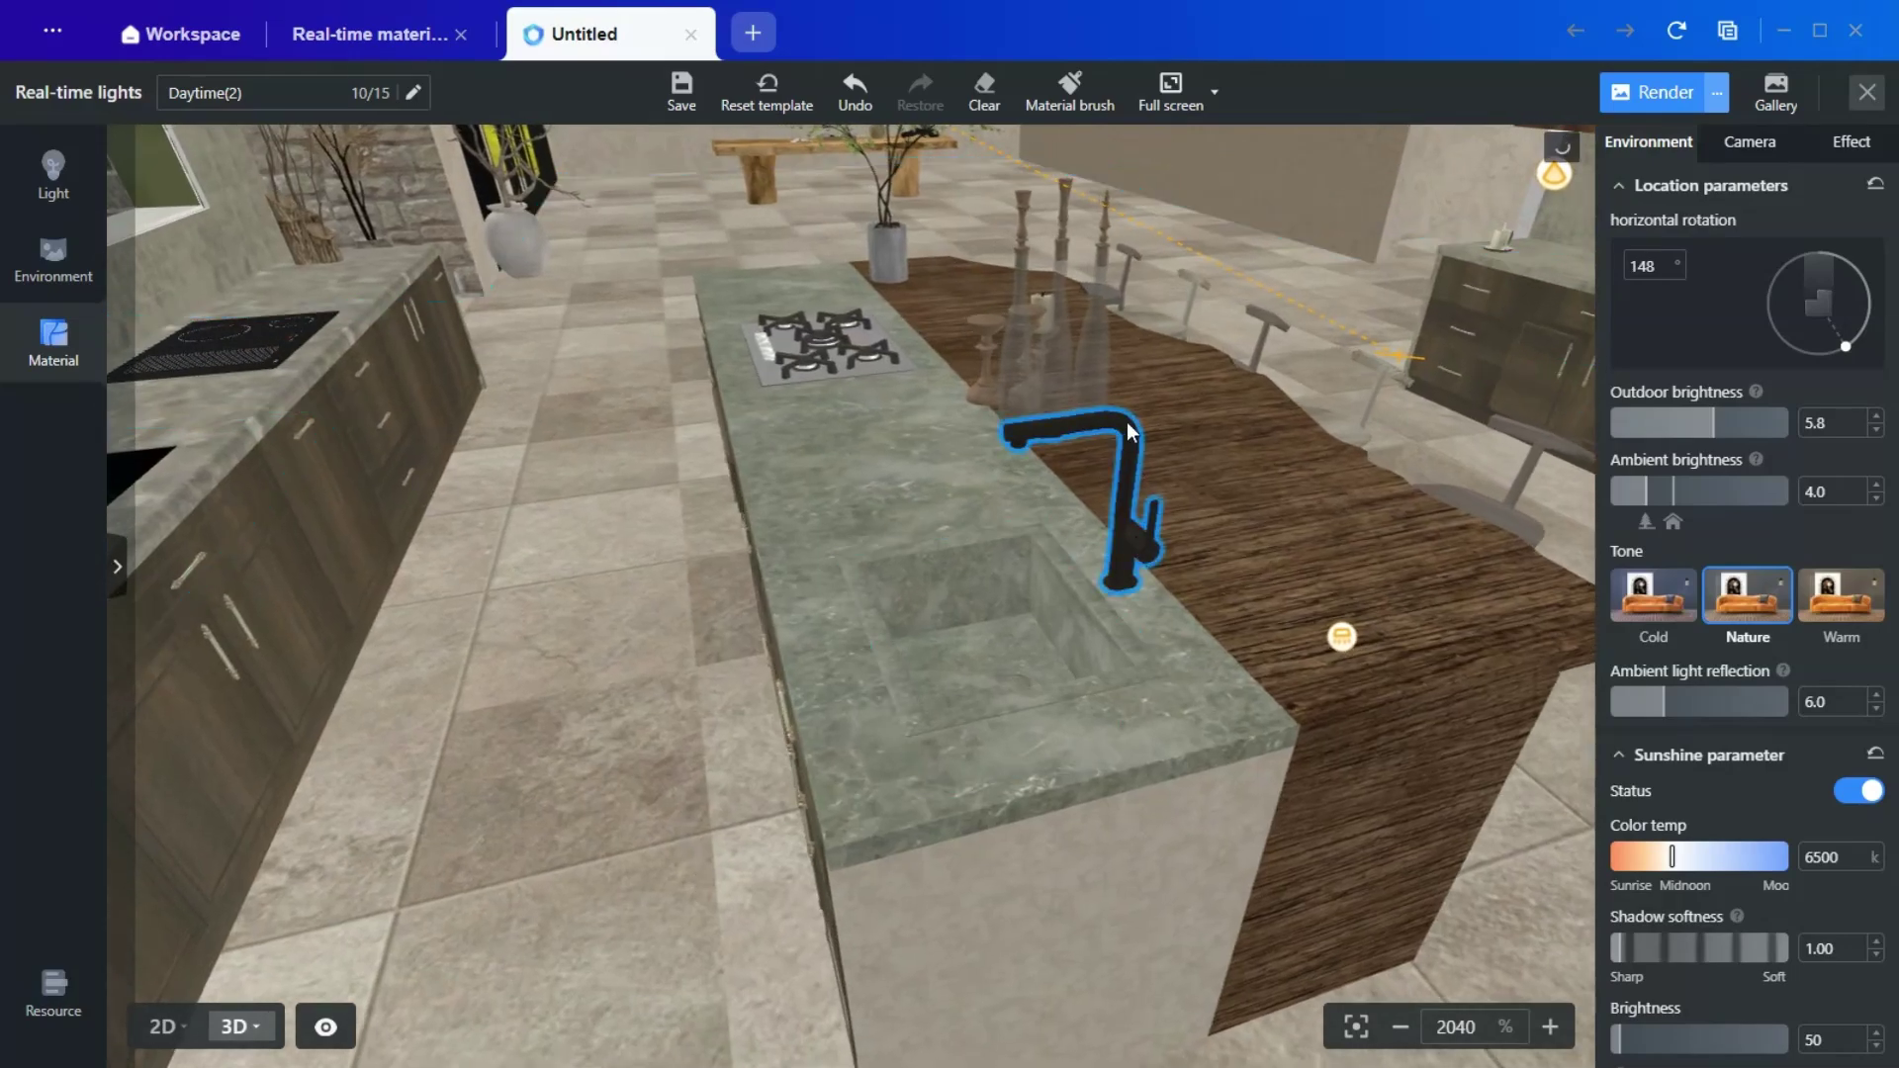
pyautogui.click(1248, 503)
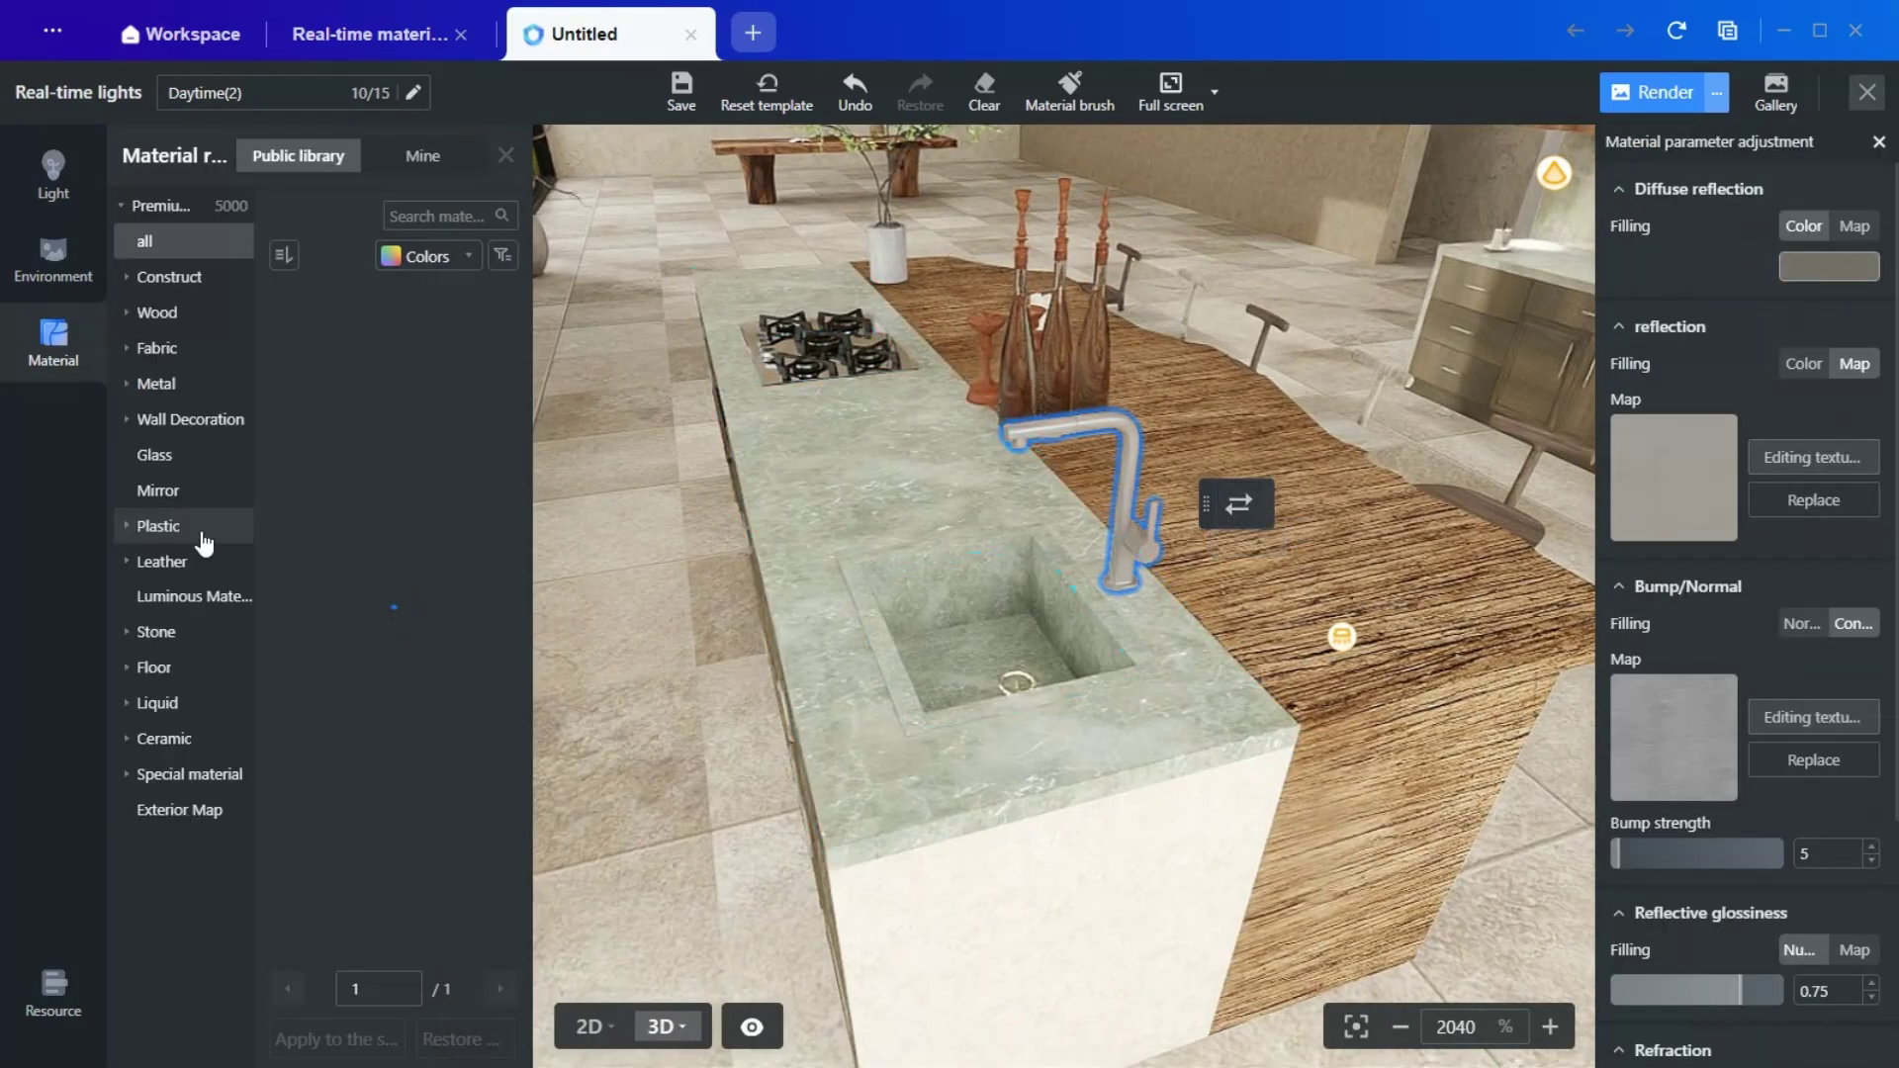
pyautogui.click(157, 384)
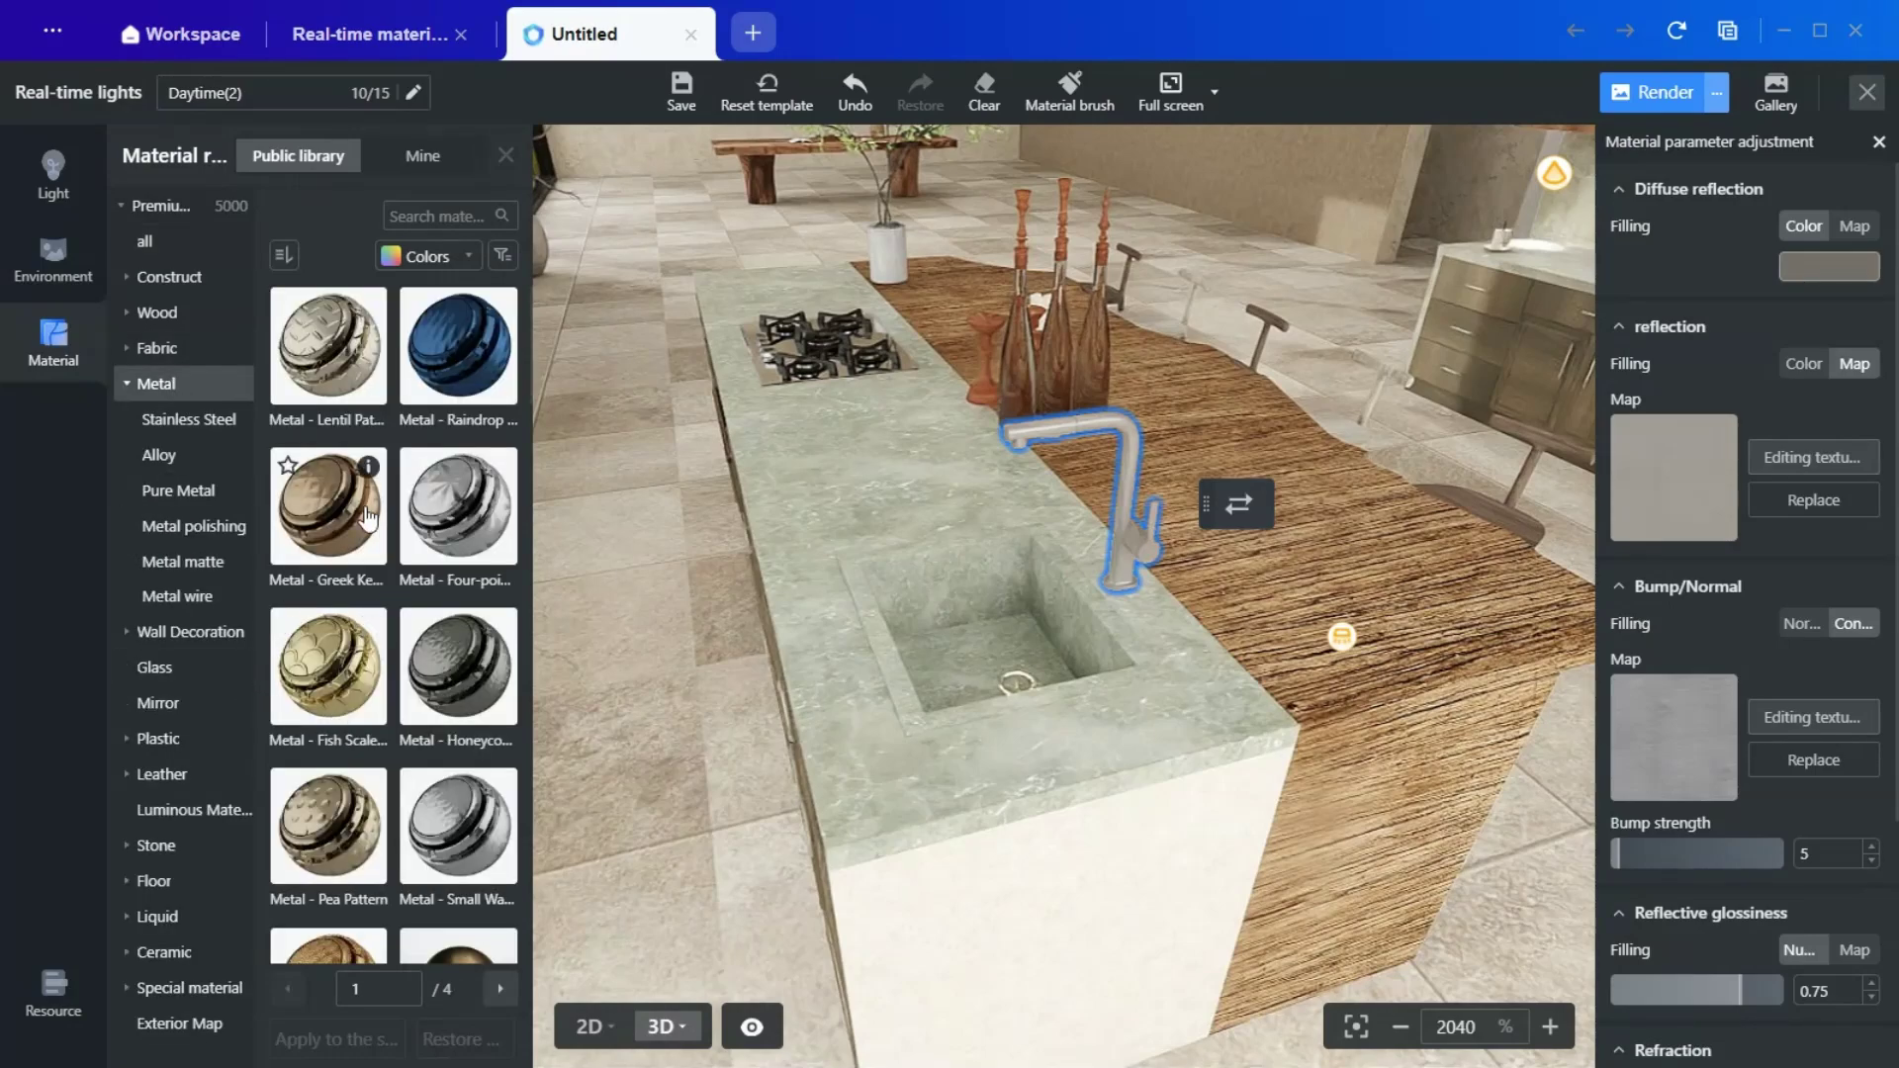
pyautogui.scroll(-5, 411, 643)
pyautogui.scroll(2, 412, 643)
pyautogui.click(457, 477)
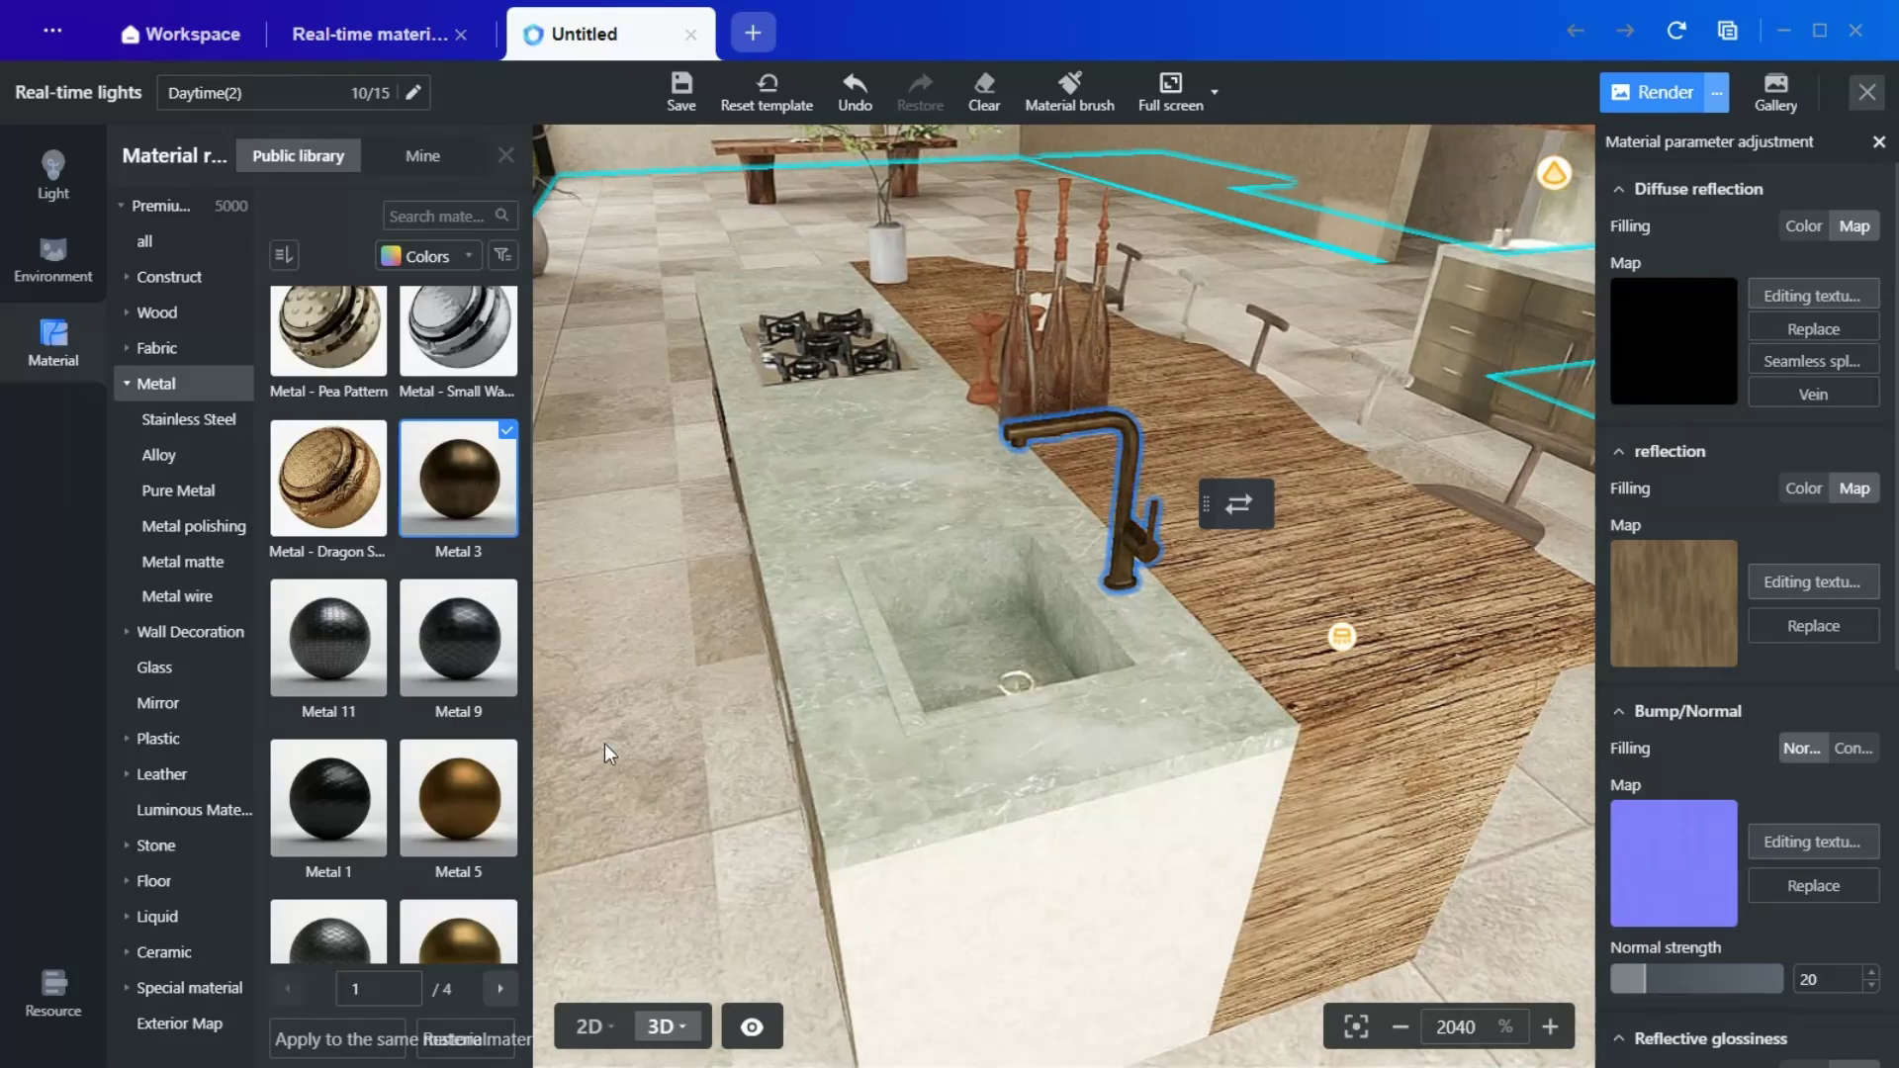
pyautogui.click(609, 753)
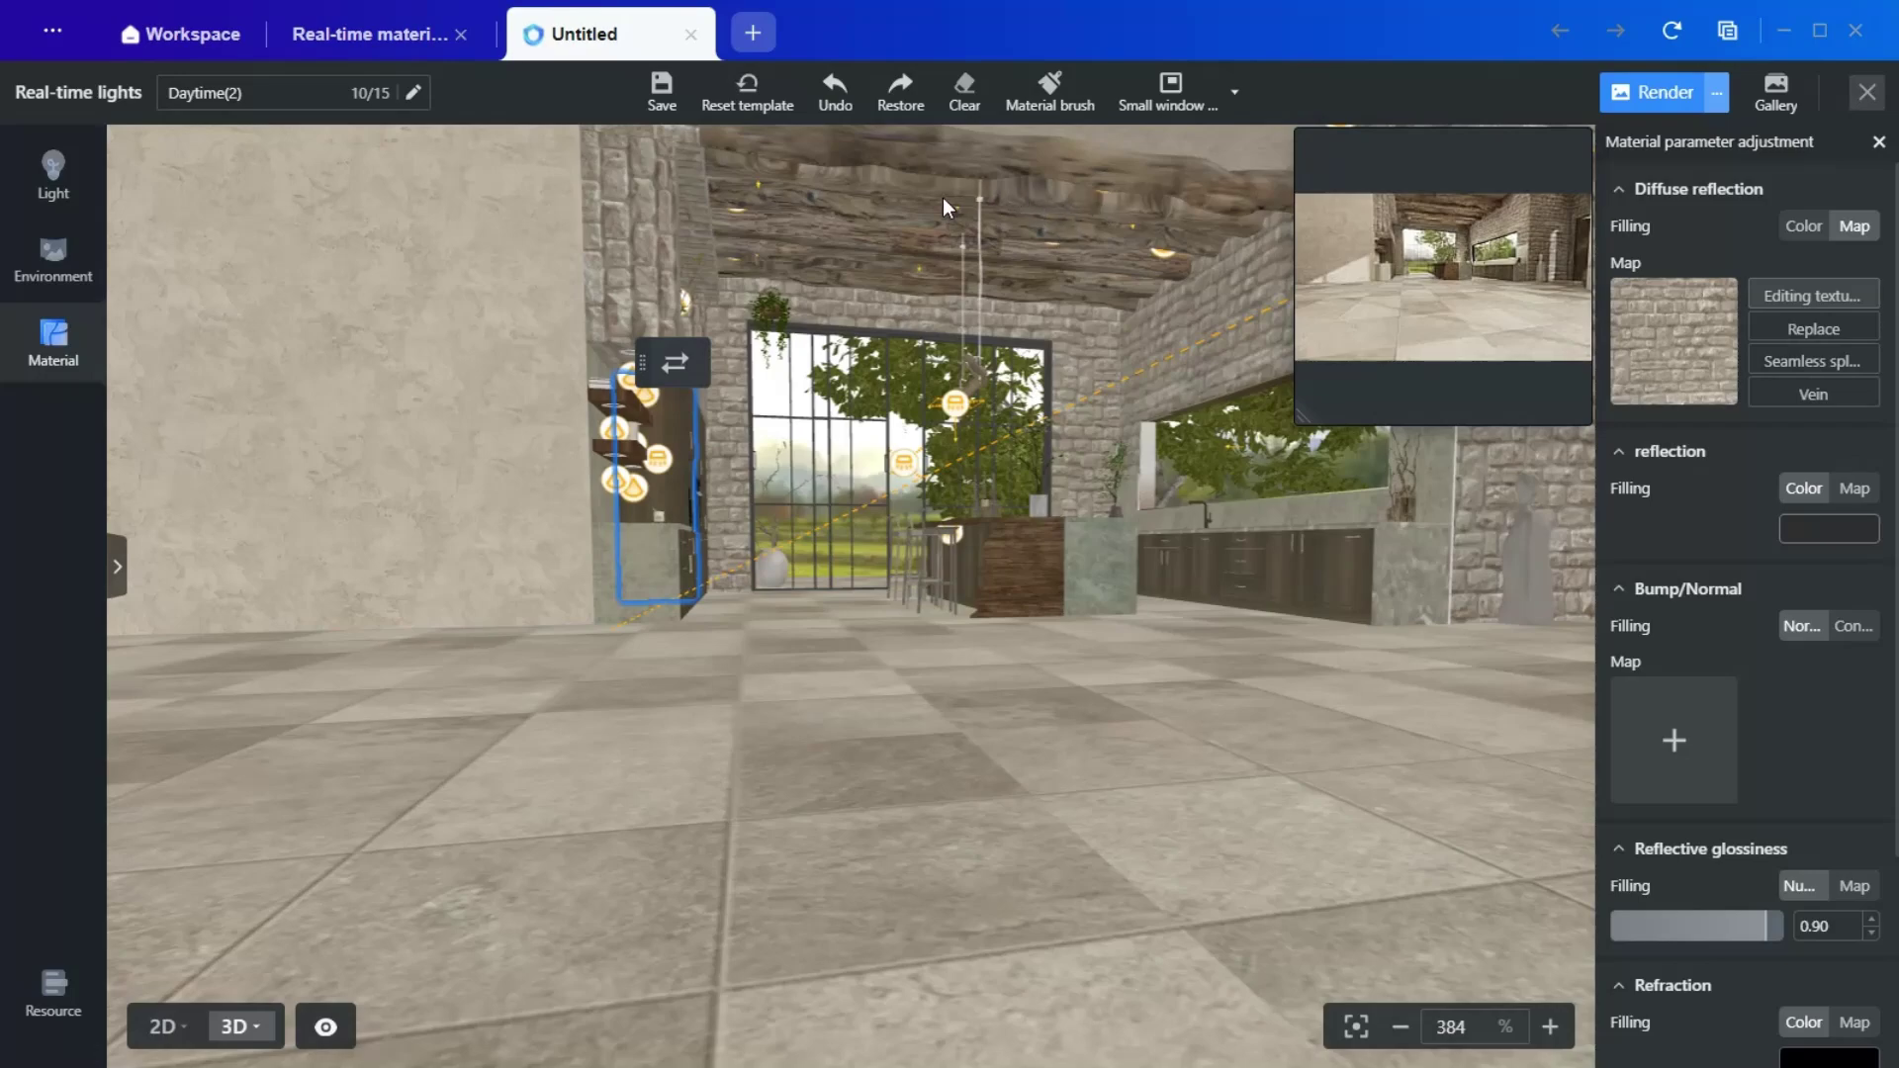
# Step: Delete the rectangular area light outside the kitchen's sliding glass doors in the 2D plan
pyautogui.scroll(5, 1011, 586)
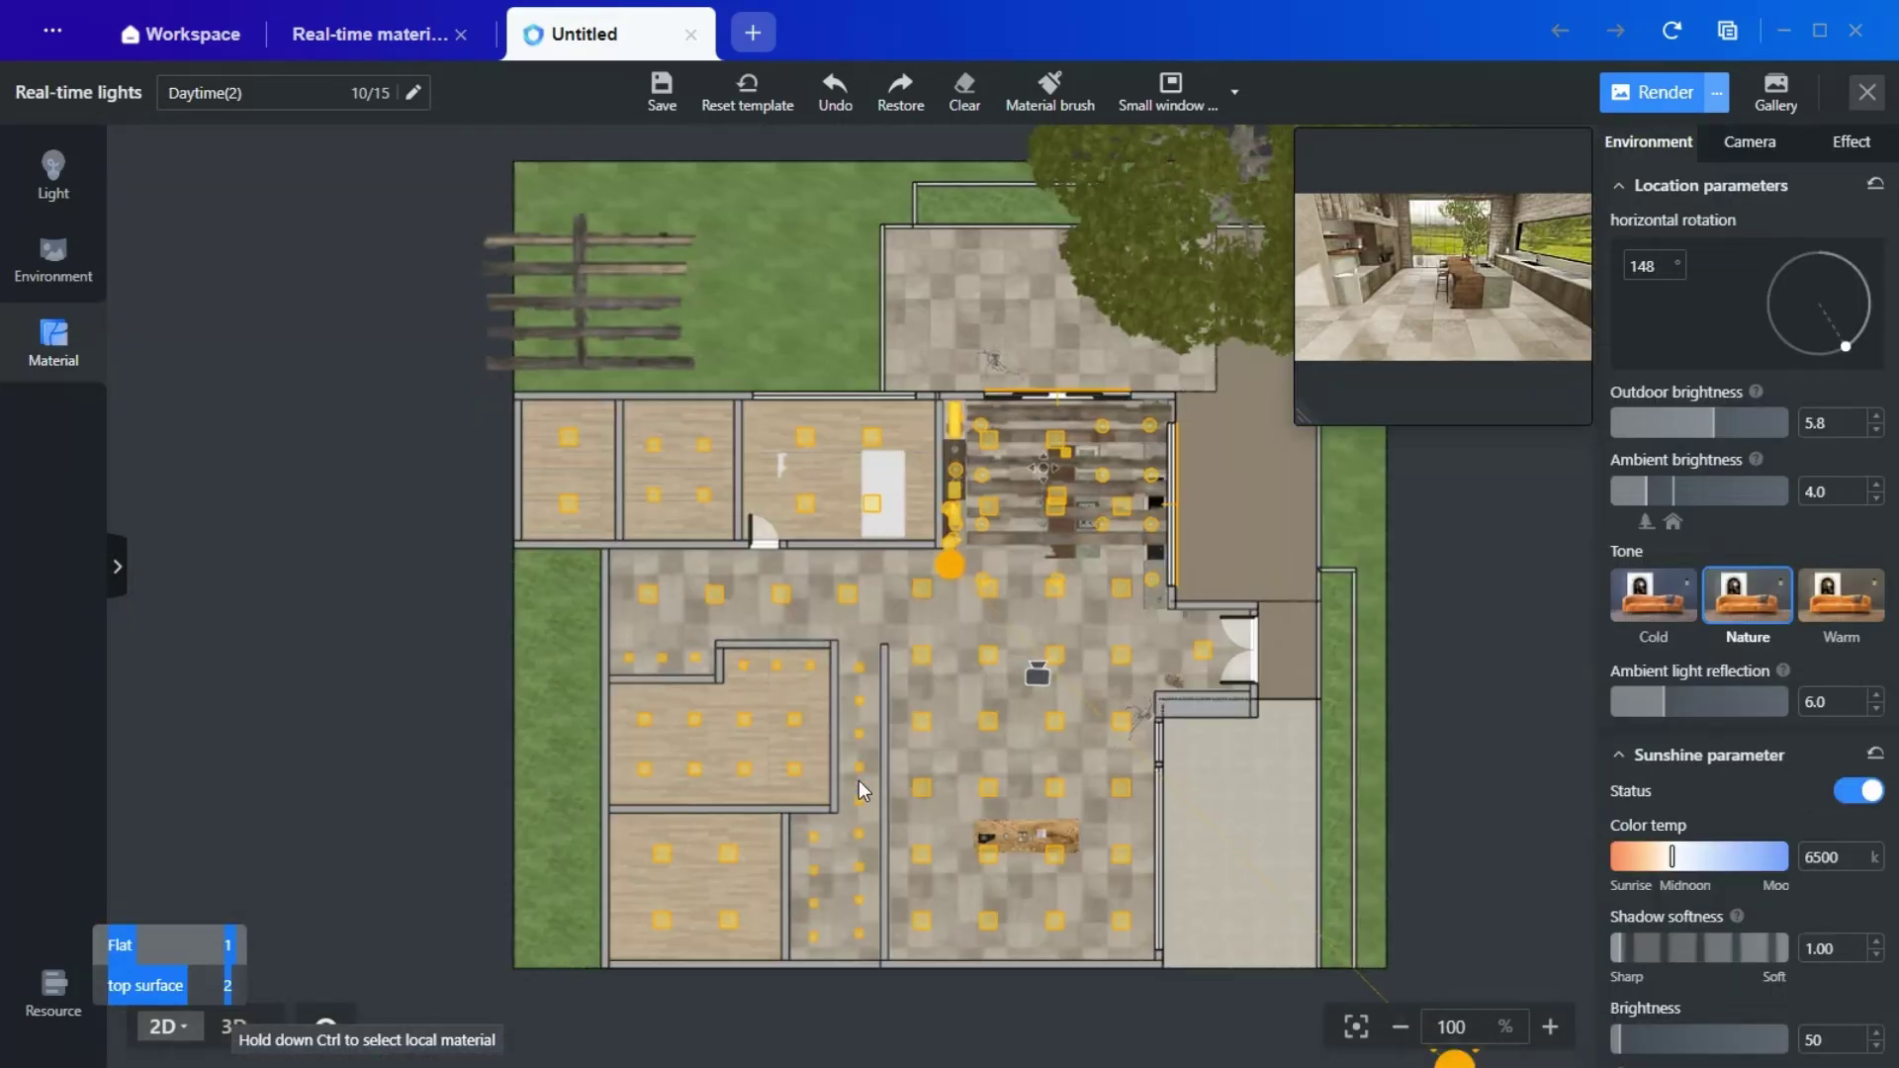
pyautogui.scroll(5, 1030, 724)
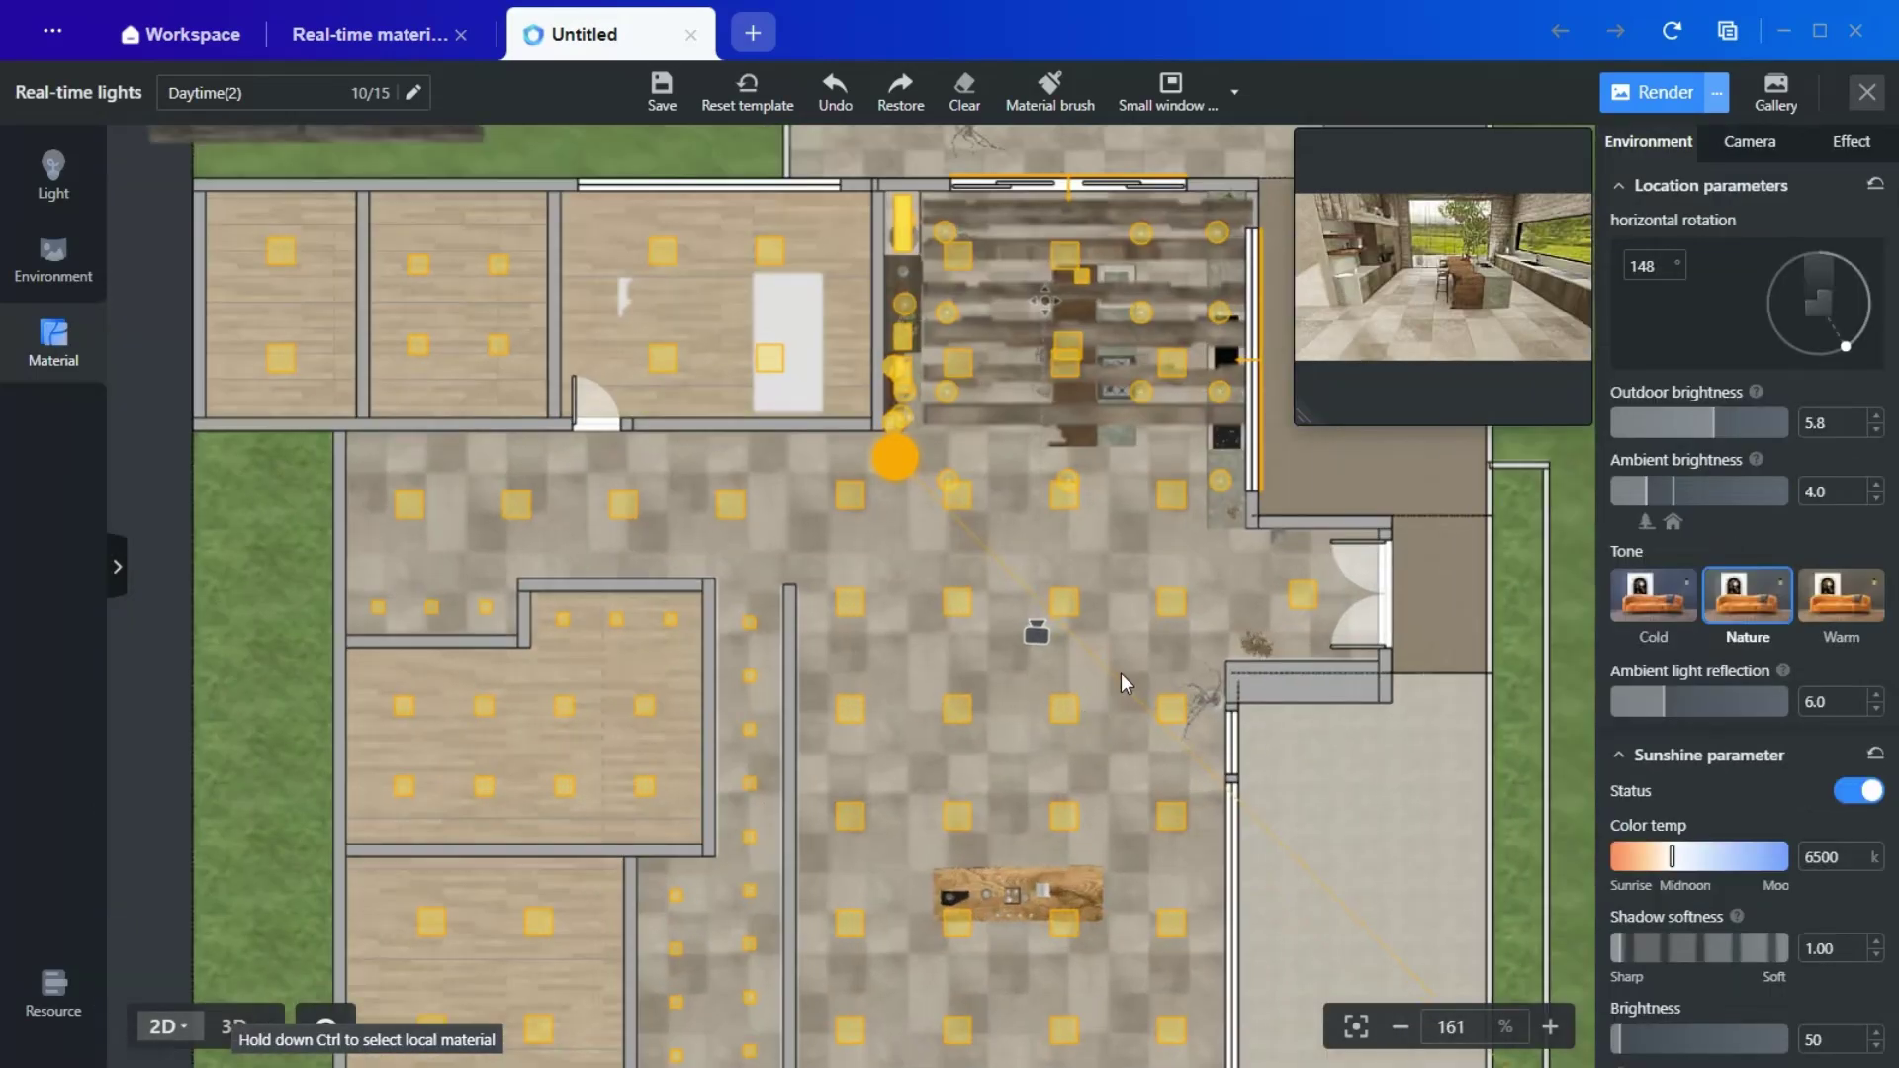
pyautogui.scroll(-3, 869, 809)
pyautogui.moveTo(1141, 816); pyautogui.dragTo(1096, 739)
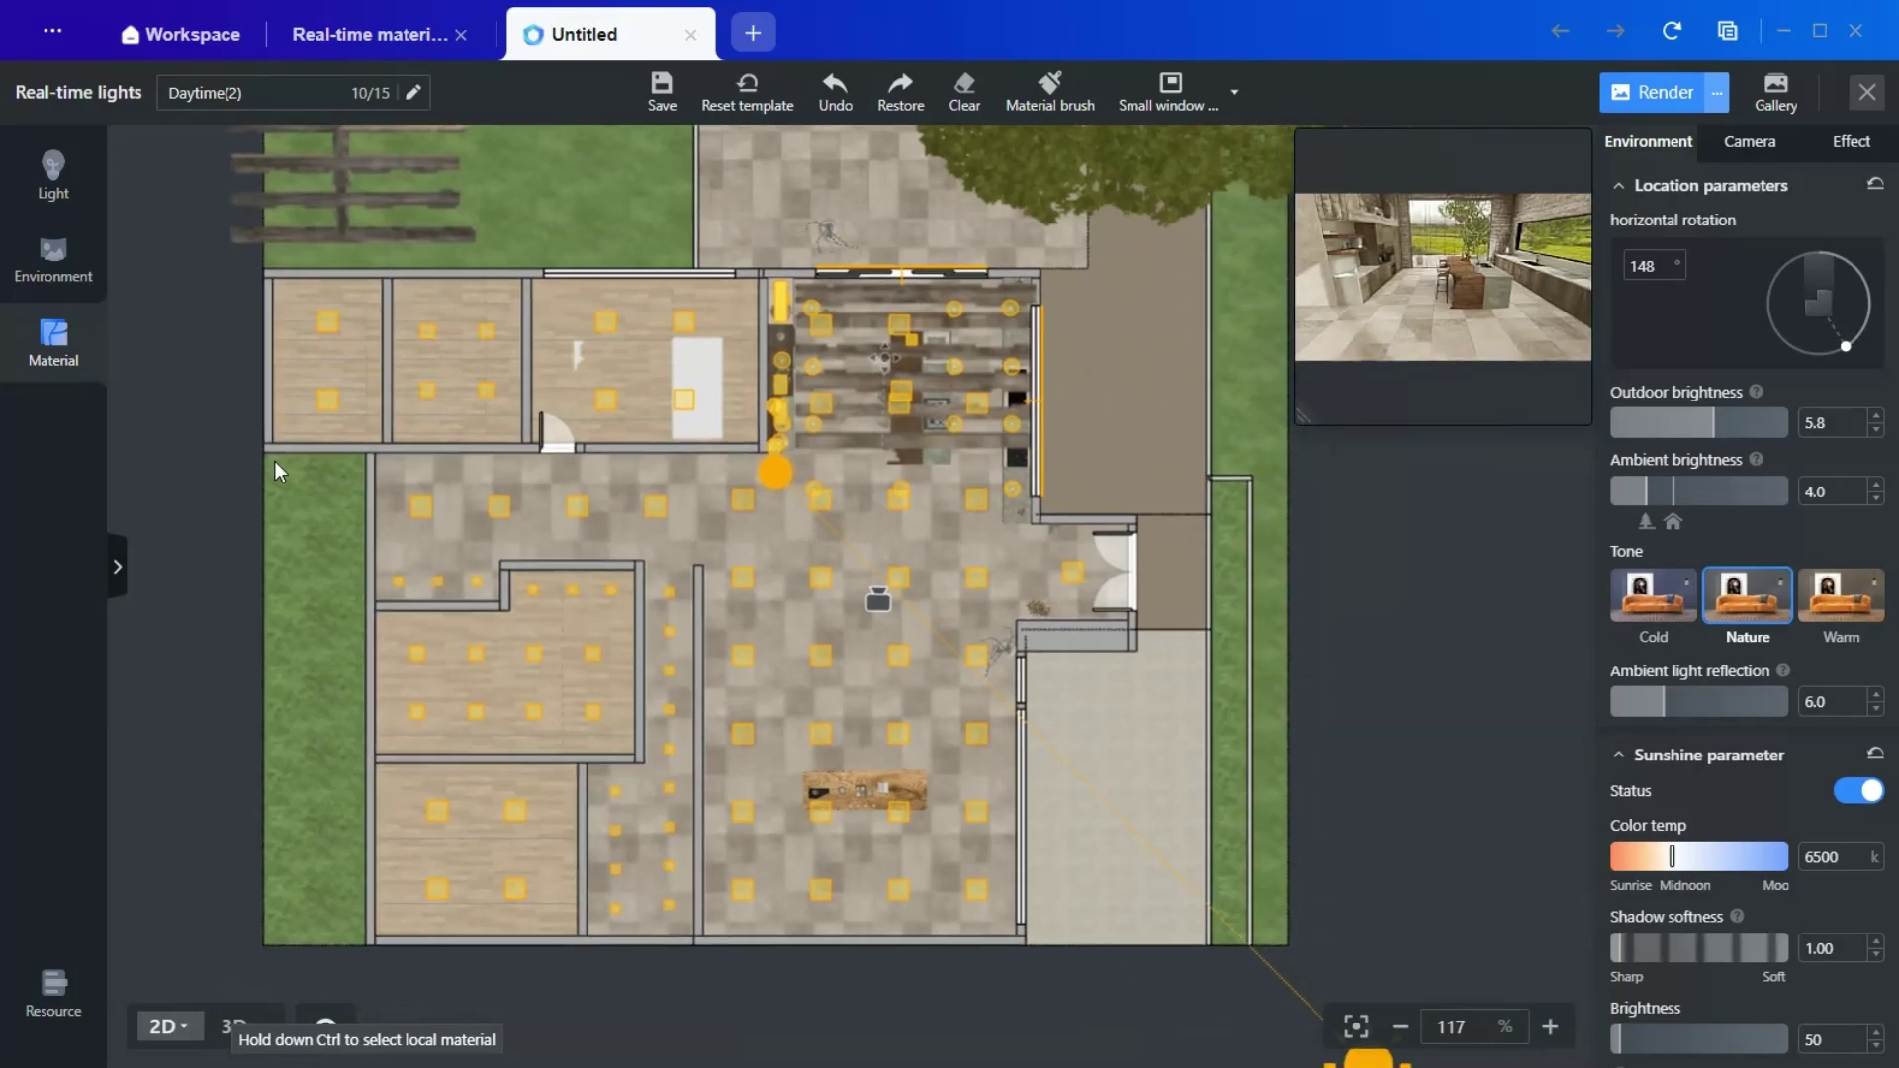
pyautogui.scroll(6, 877, 247)
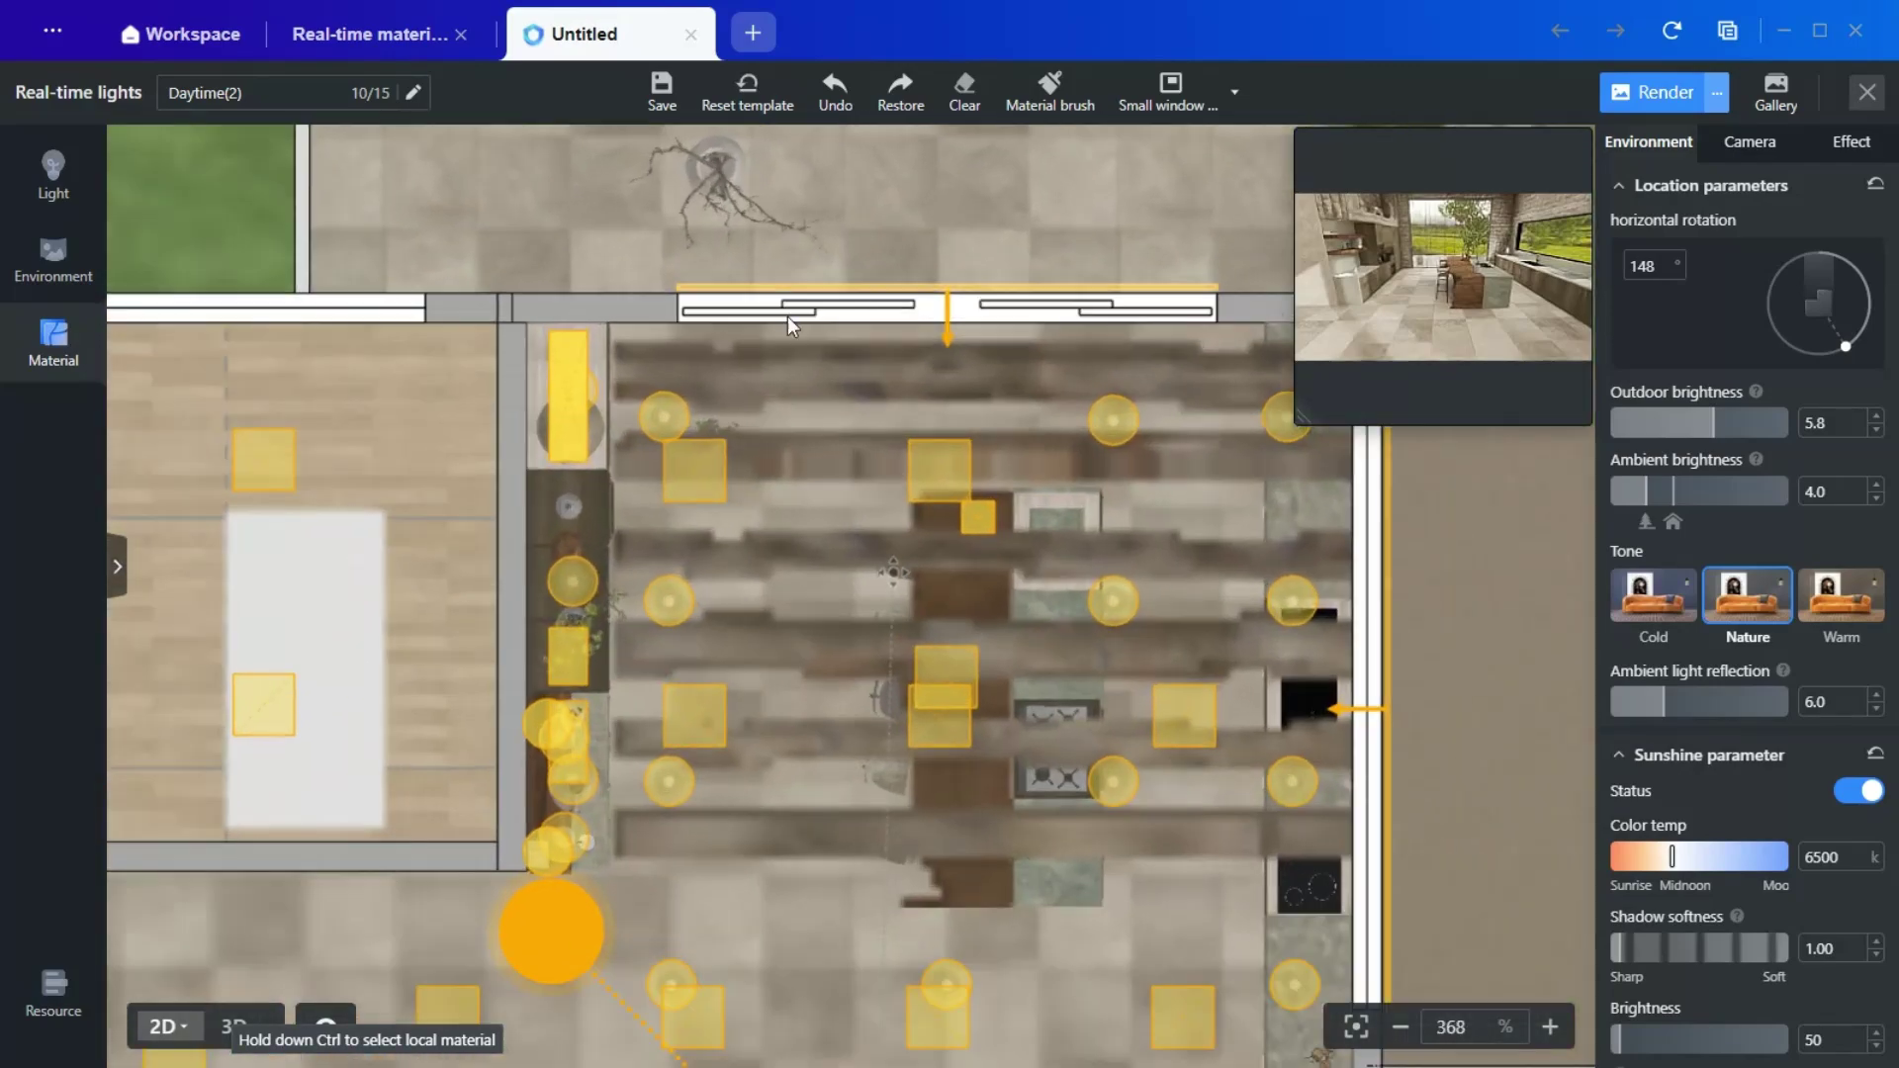
pyautogui.click(887, 338)
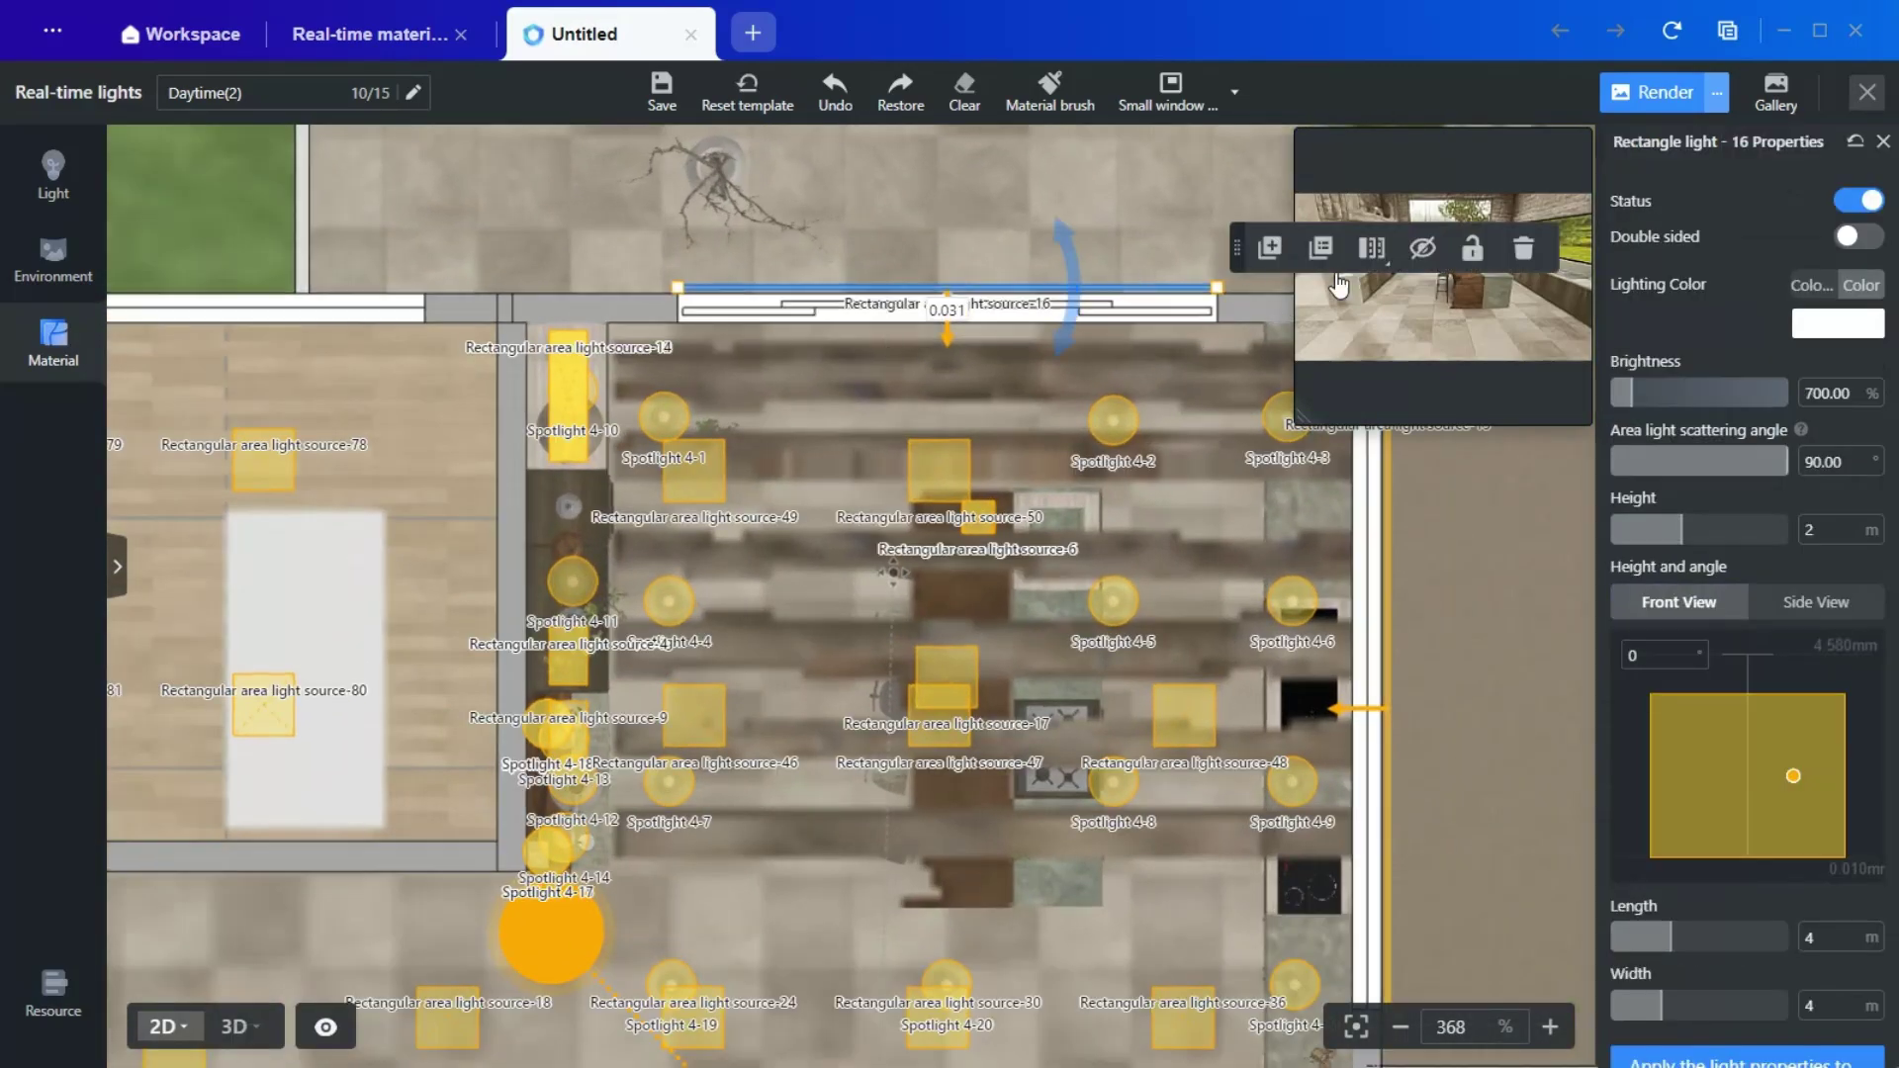
pyautogui.click(1520, 247)
# Step: Delete the stacked rectangular area lights above the end of the wall counter next to the sliding glass doors
pyautogui.moveTo(834, 953); pyautogui.dragTo(575, 883)
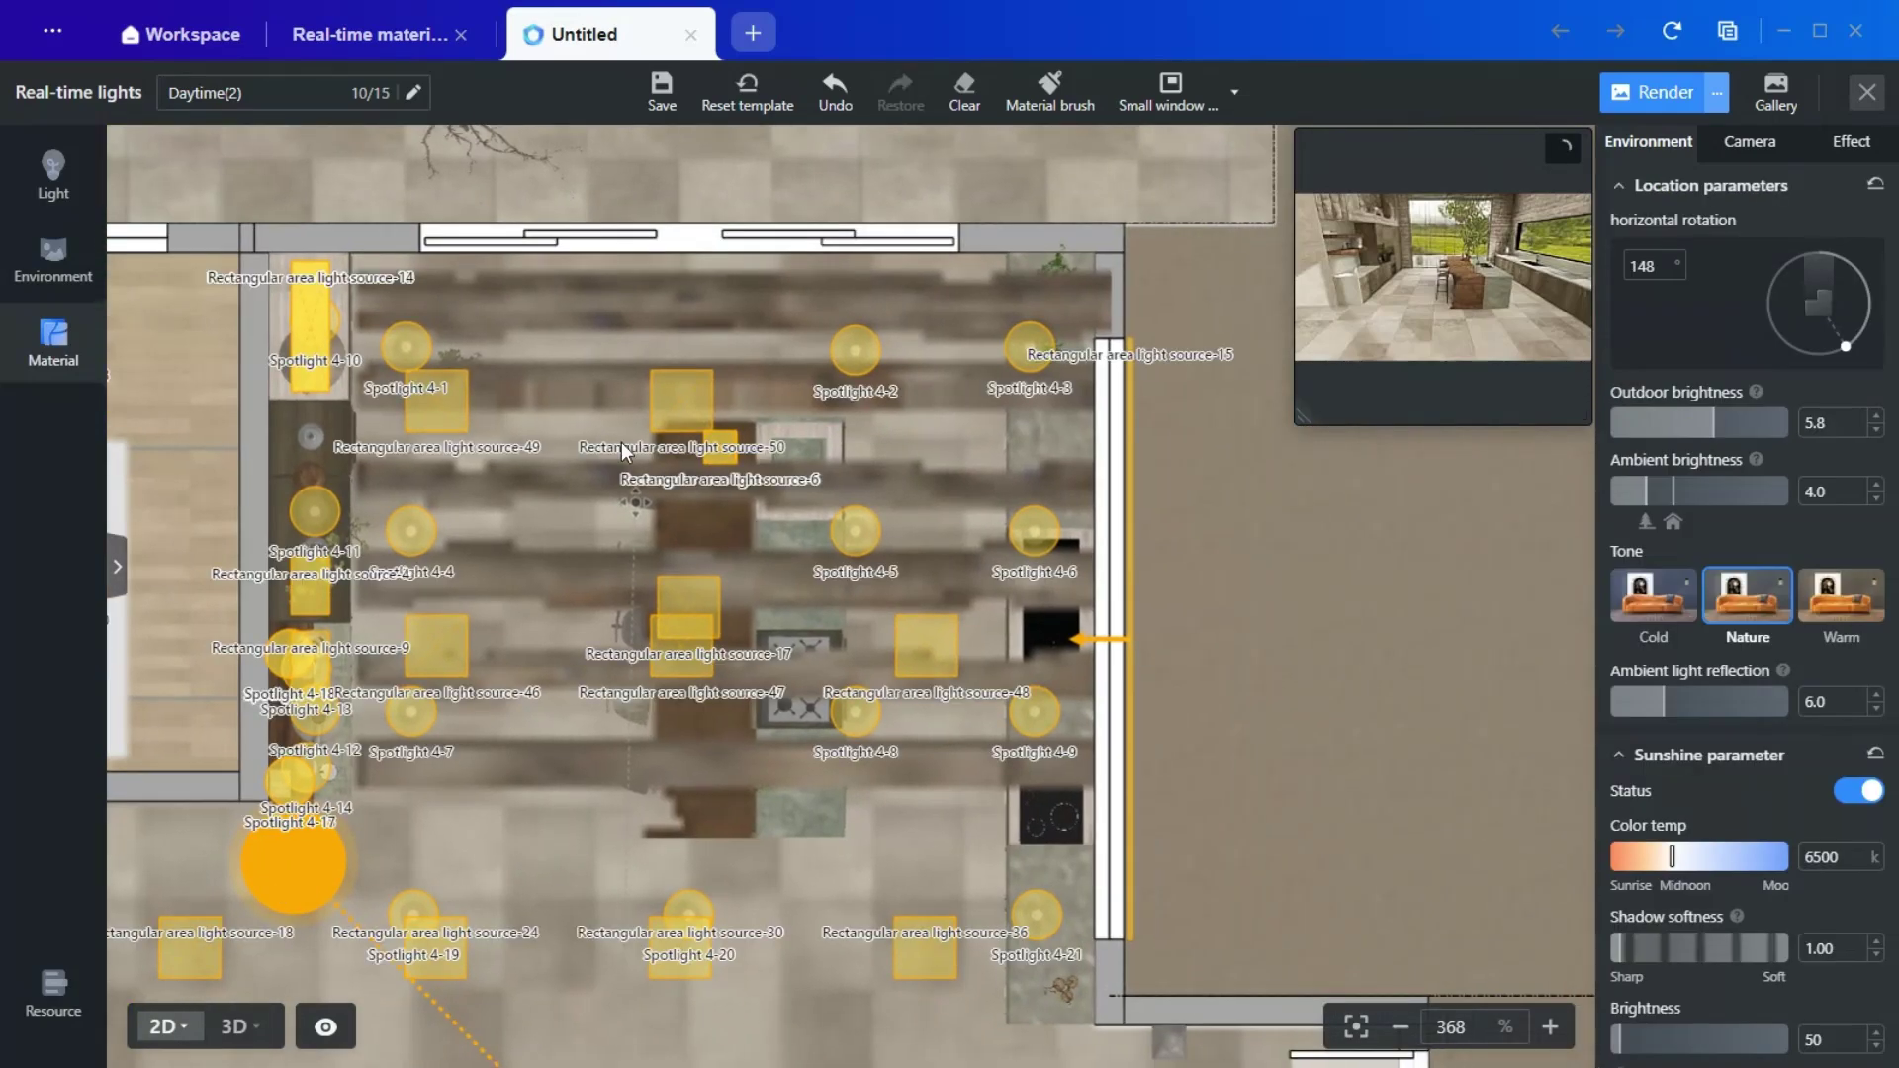
pyautogui.click(318, 324)
pyautogui.click(637, 221)
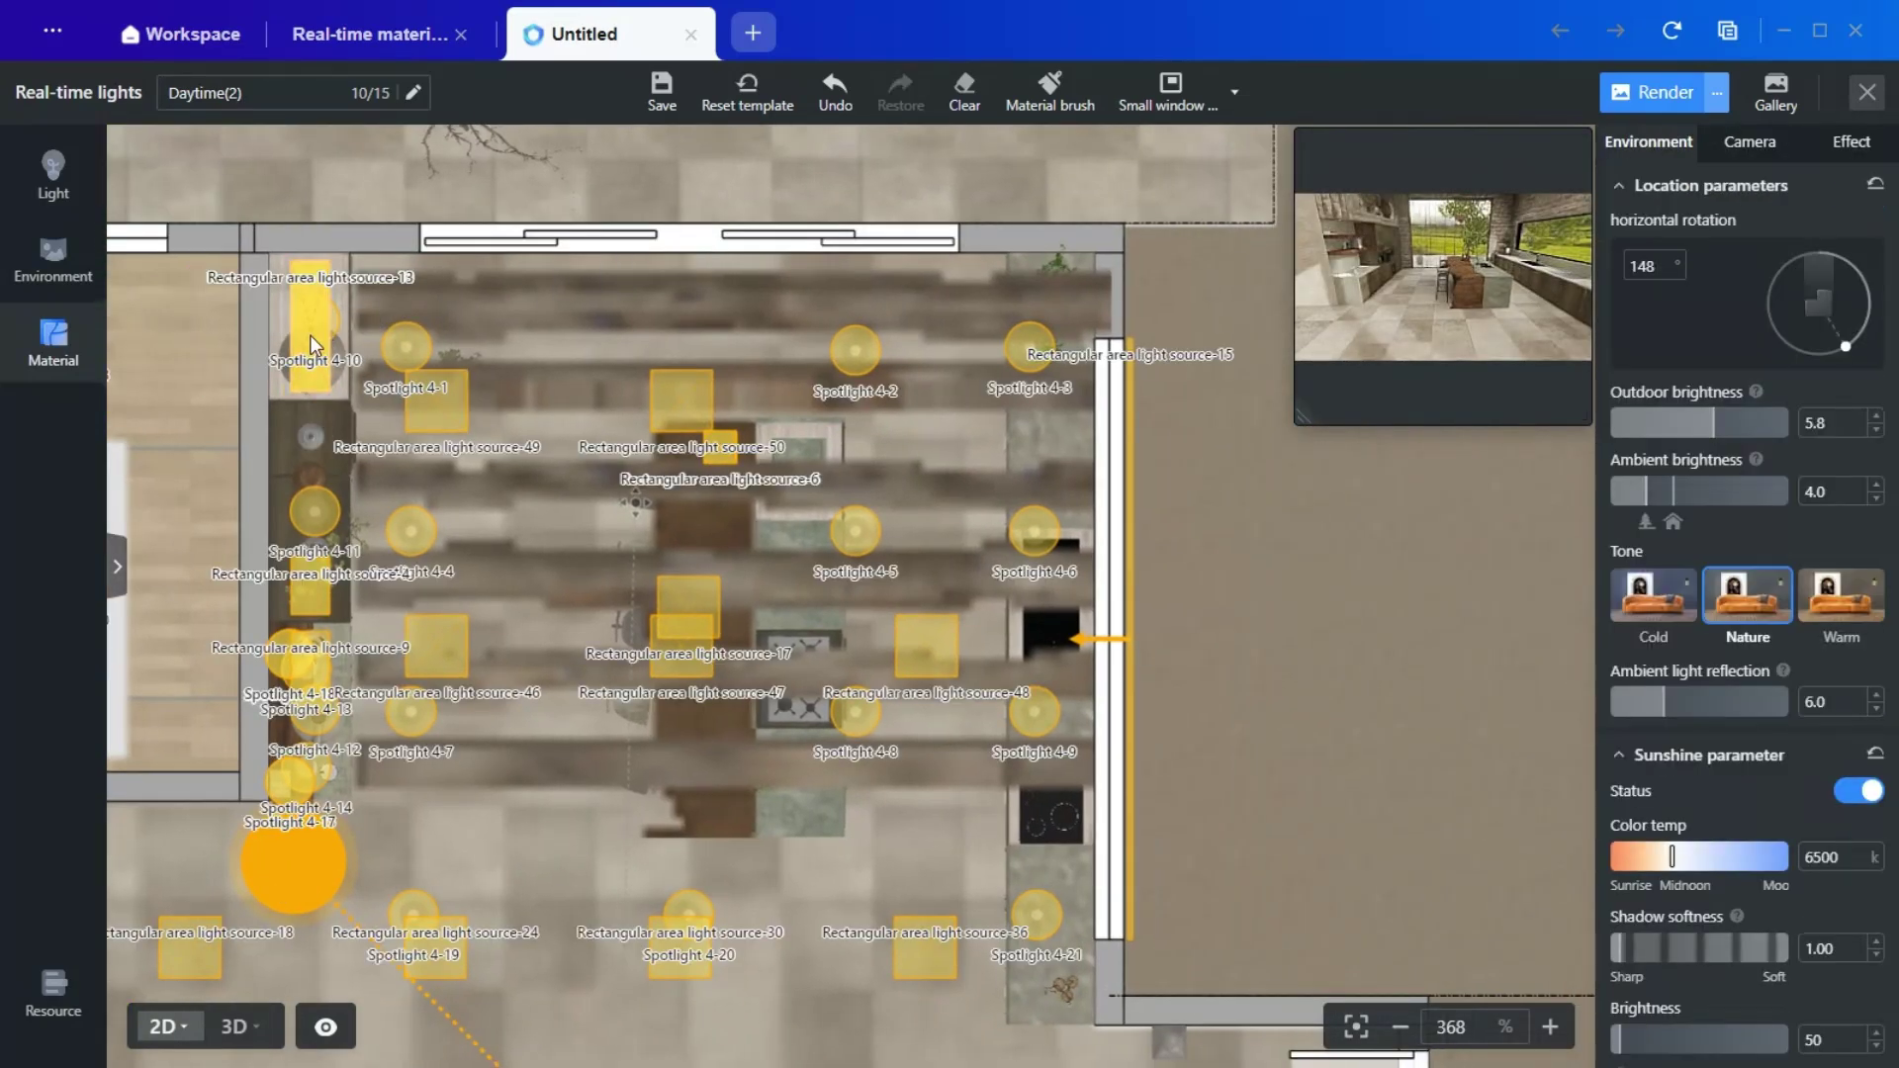
pyautogui.click(637, 228)
pyautogui.click(318, 328)
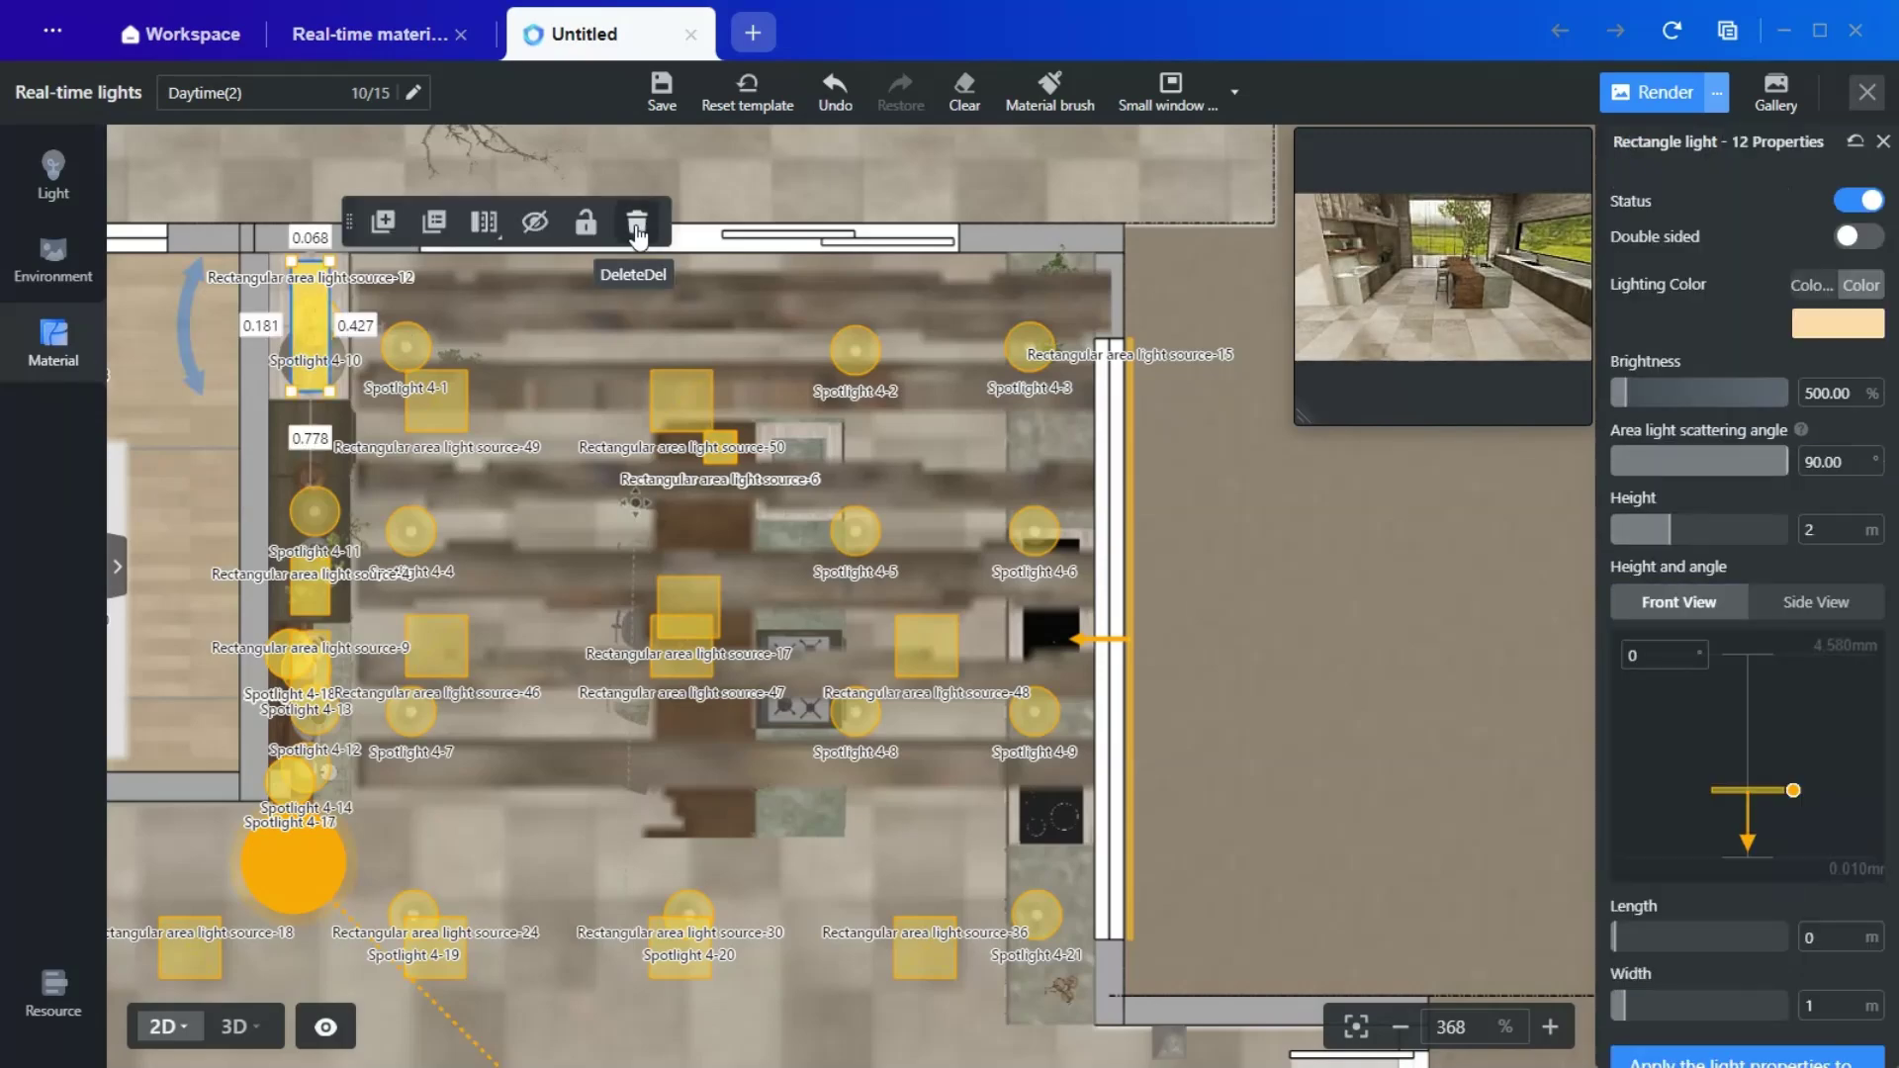
pyautogui.click(637, 225)
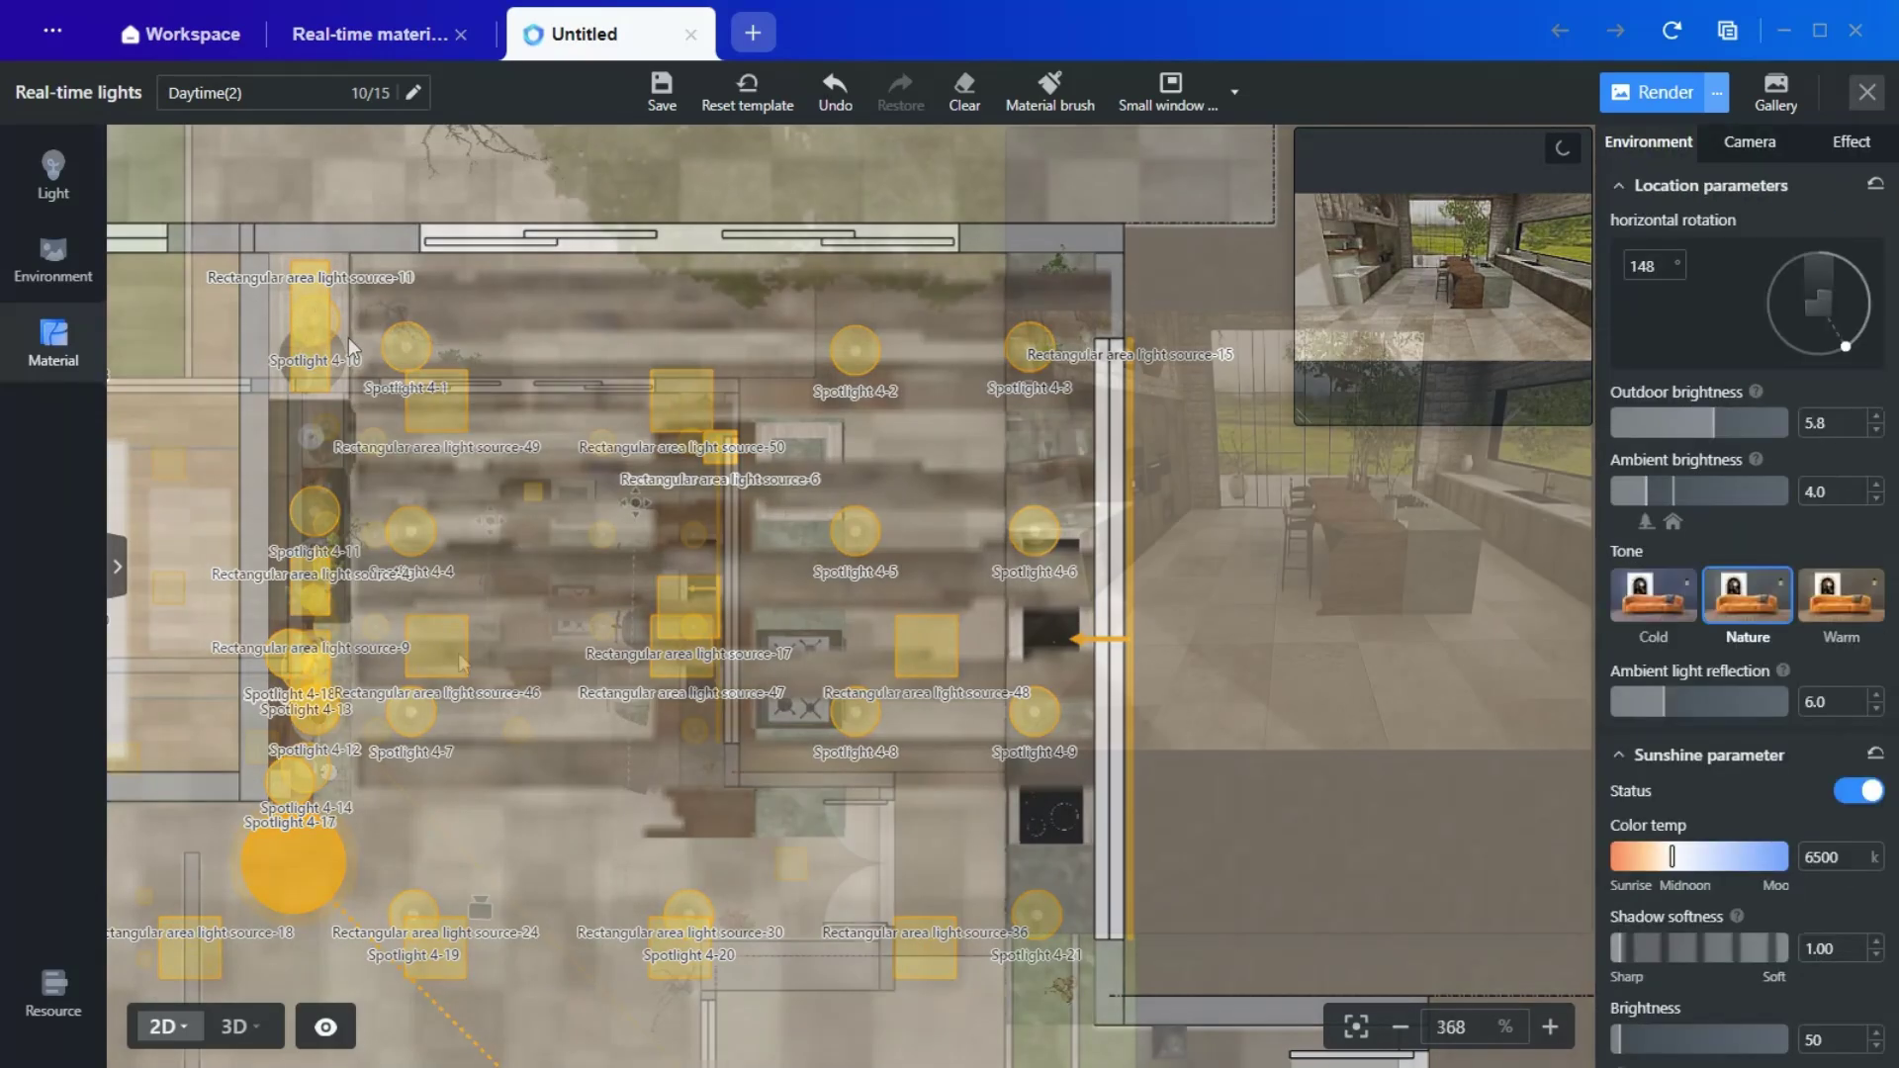
pyautogui.scroll(-5, 544, 686)
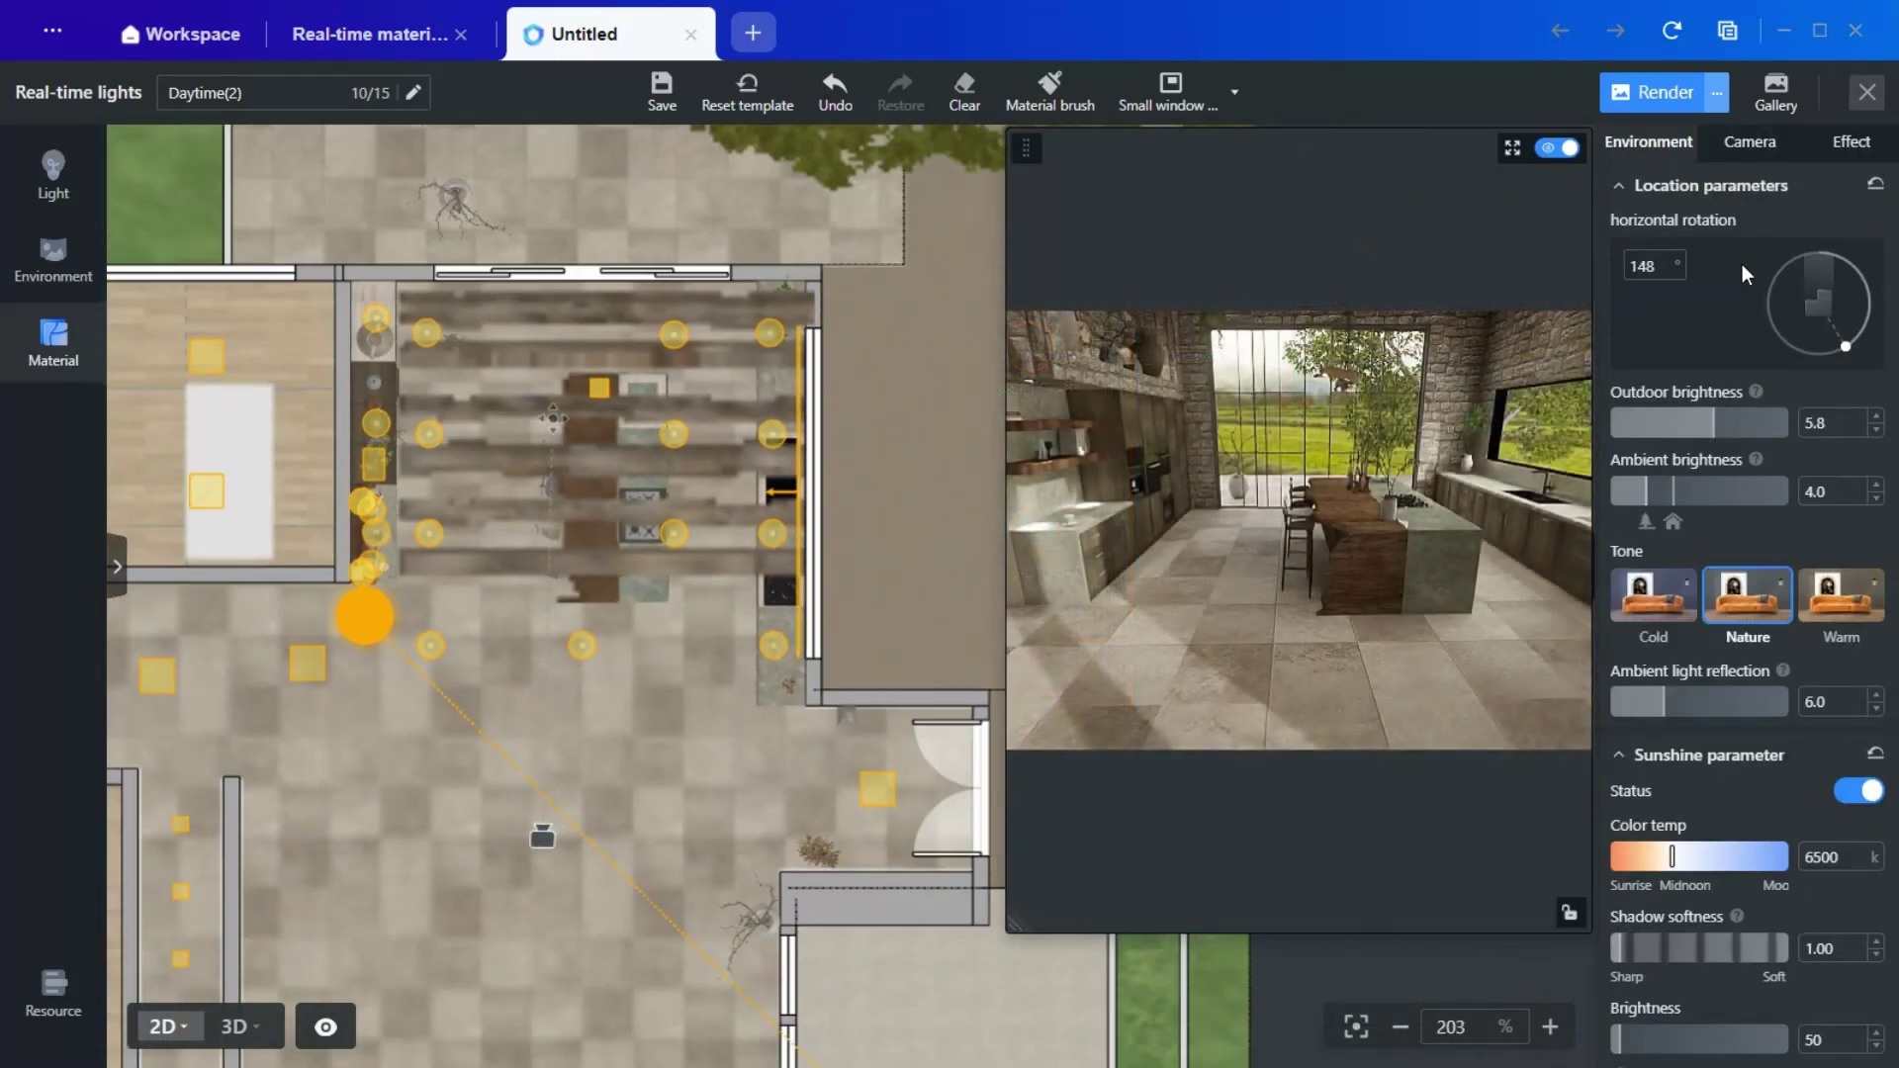
# Step: Change the outdoor environment to Woods 1 and set its horizontal rotation to 90°
pyautogui.click(54, 259)
pyautogui.click(309, 336)
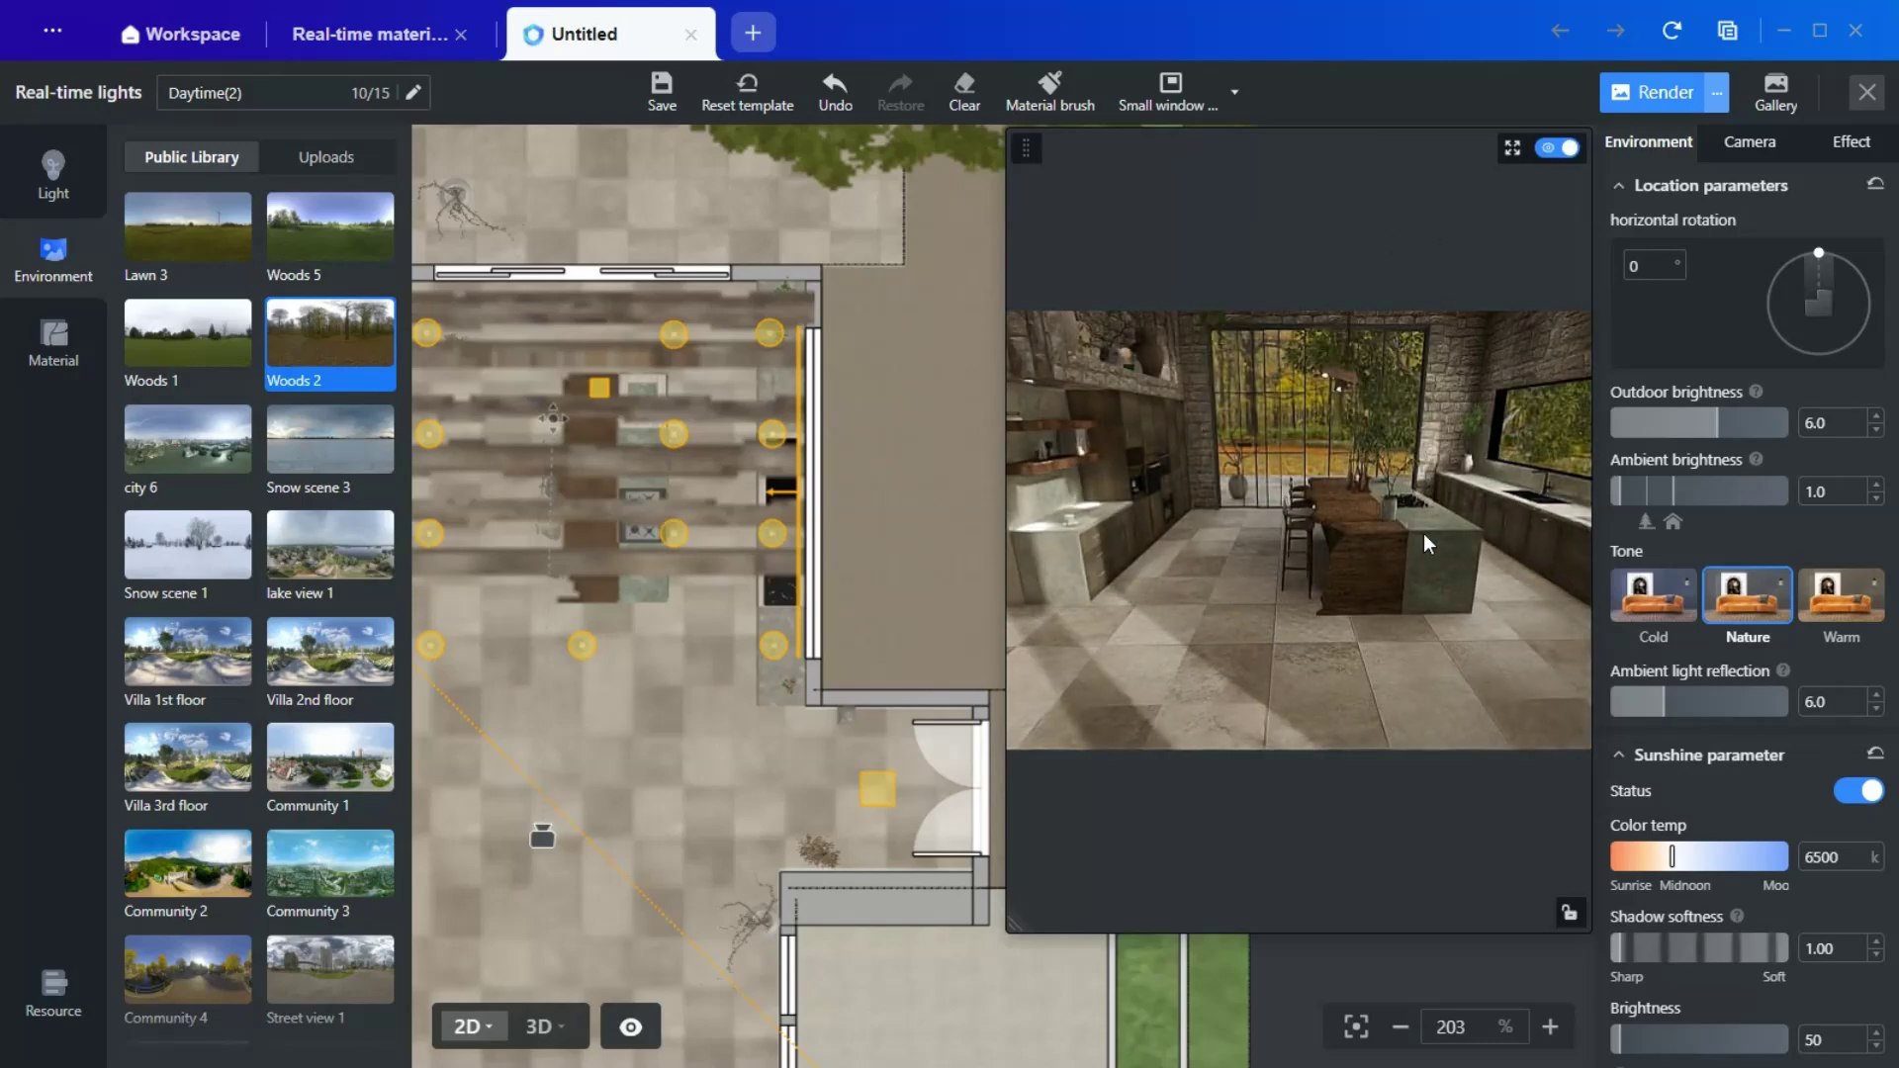
pyautogui.click(188, 358)
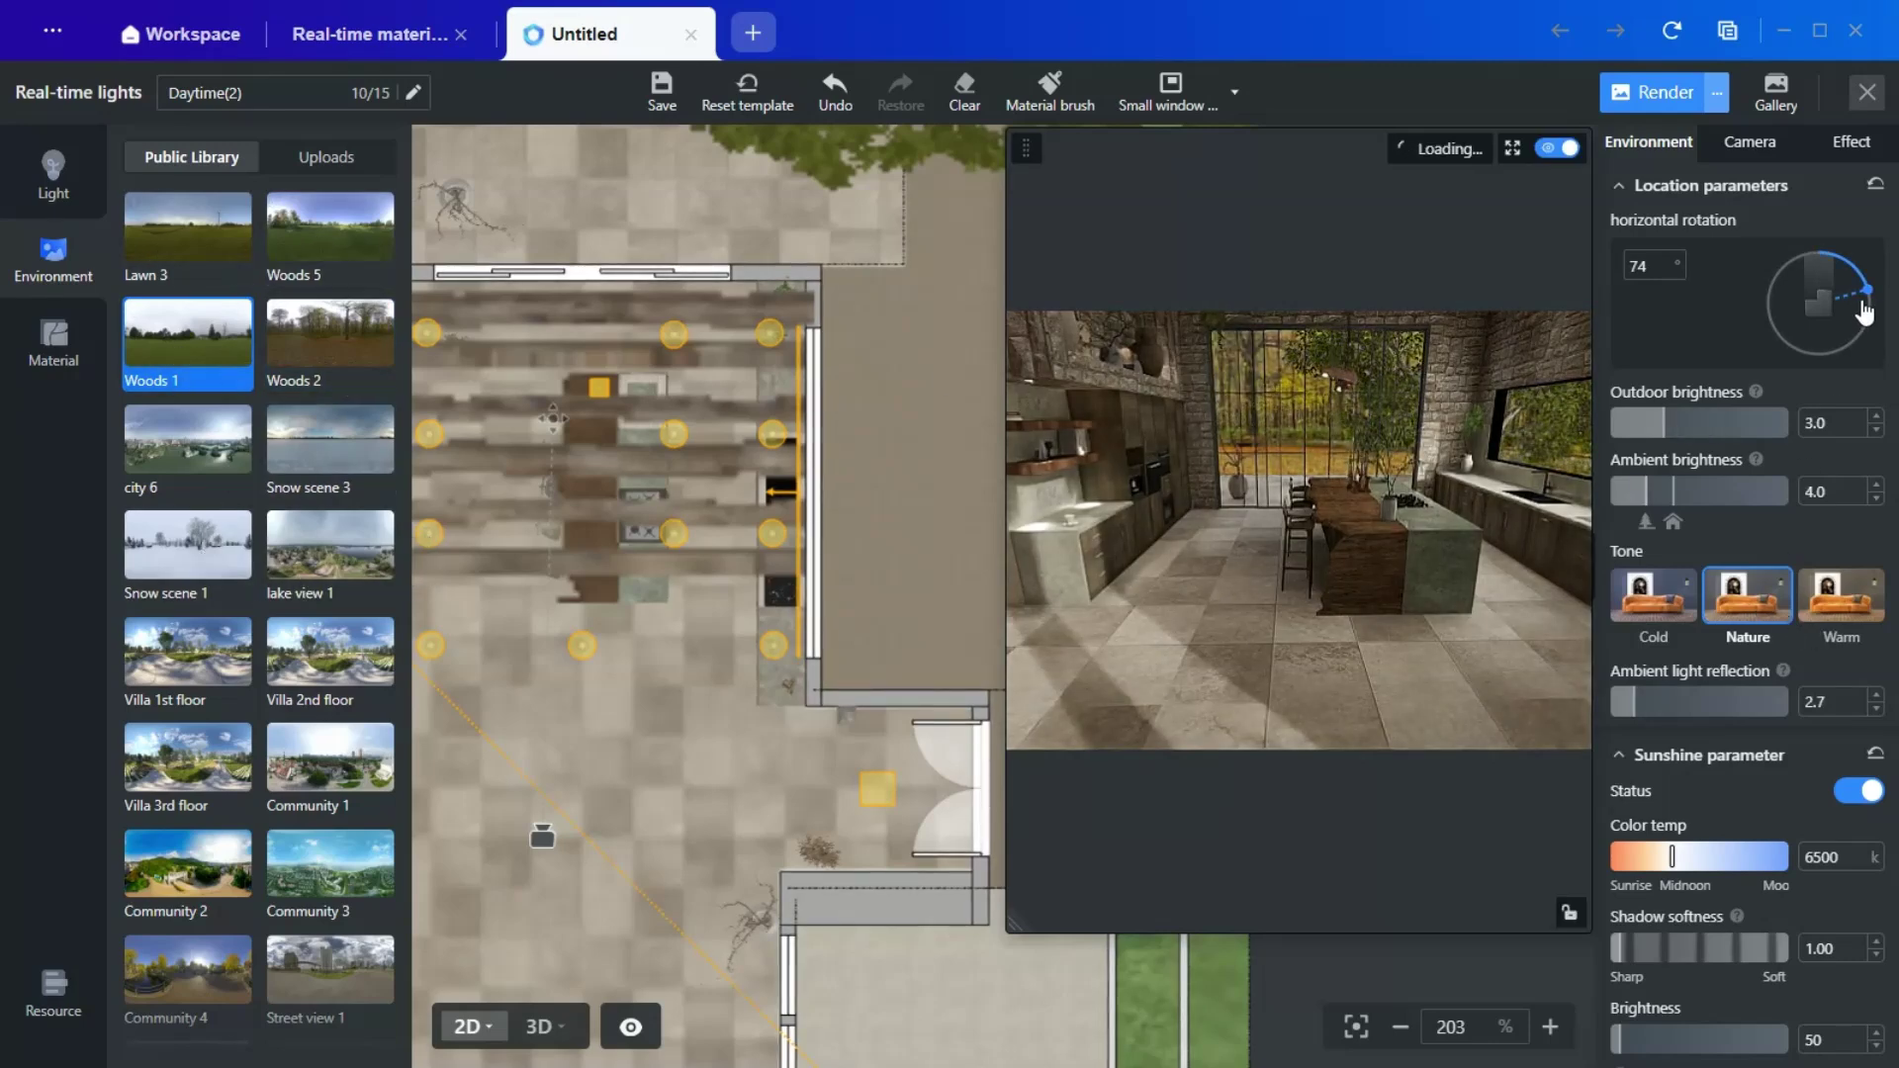
pyautogui.moveTo(1865, 312); pyautogui.dragTo(1867, 323)
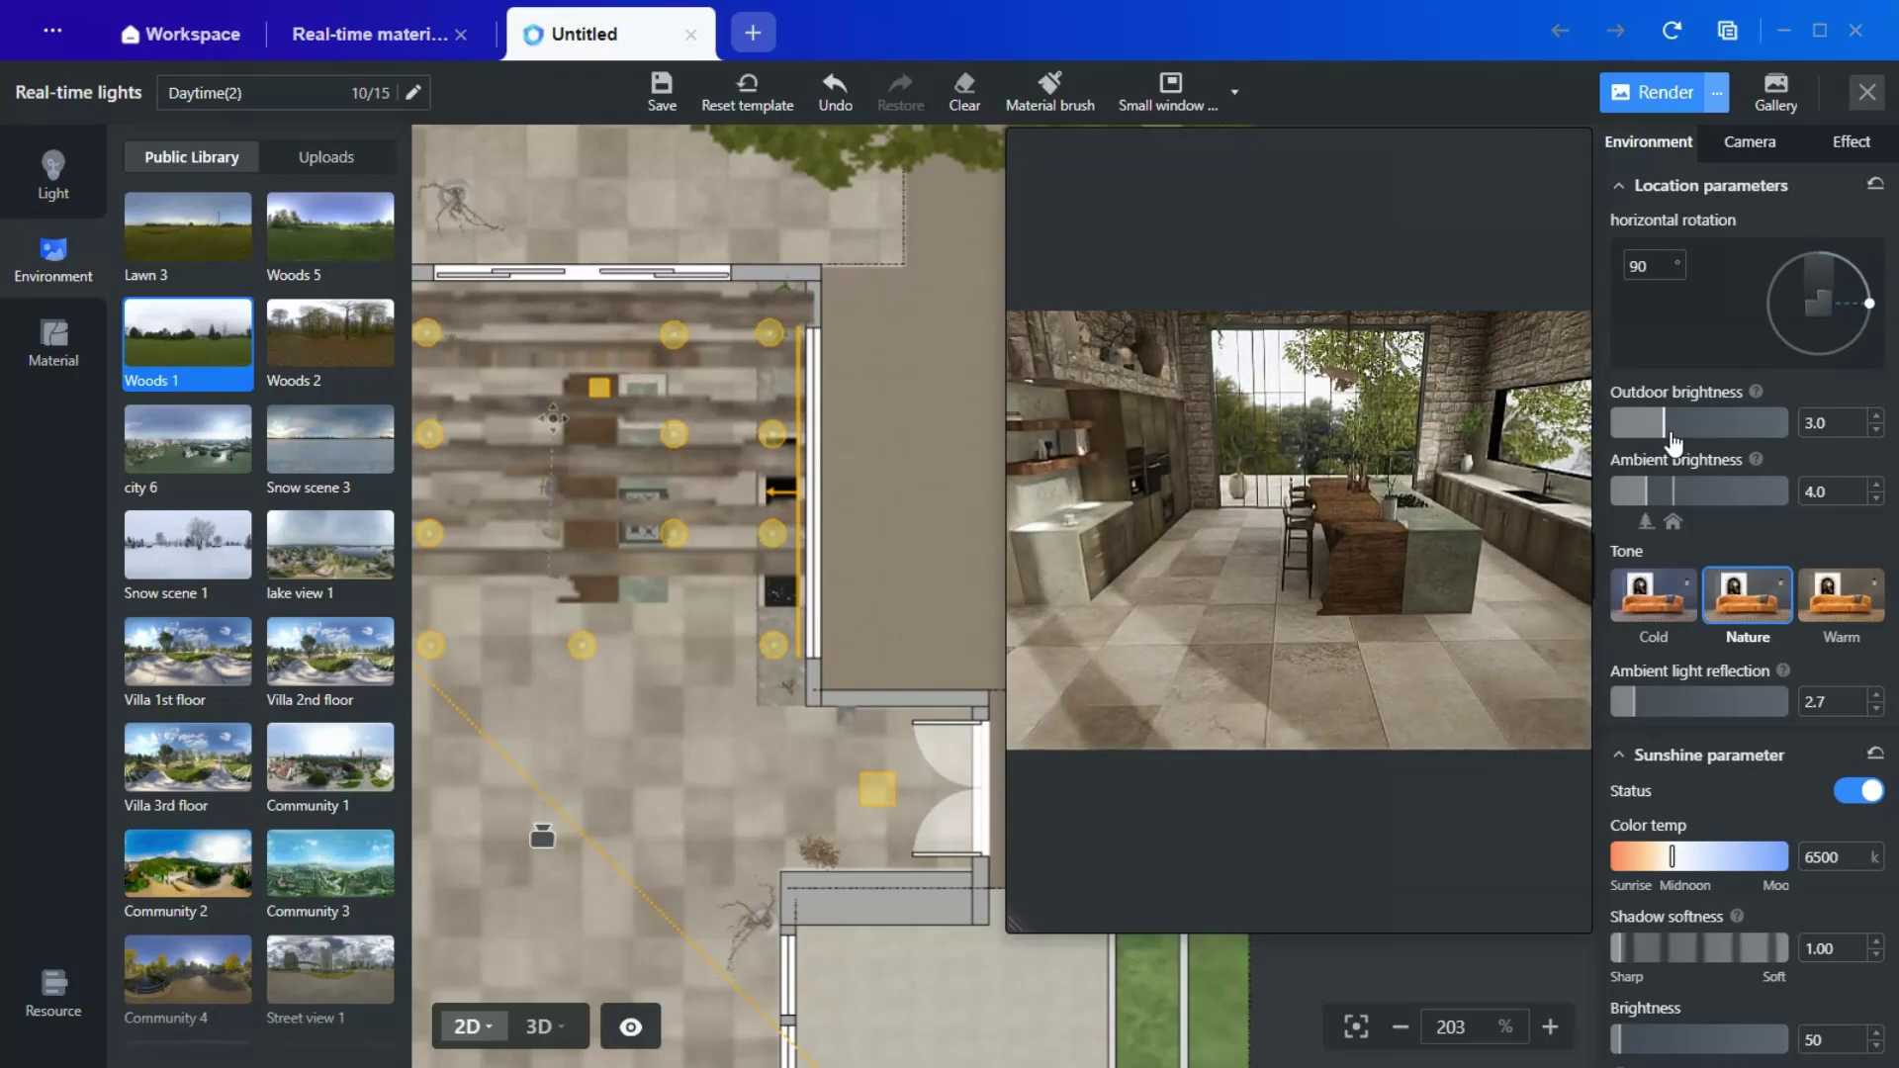
# Step: Lower the outdoor brightness of the Woods 1 environment to 1.1
pyautogui.moveTo(1667, 436); pyautogui.dragTo(1639, 436)
pyautogui.click(1636, 433)
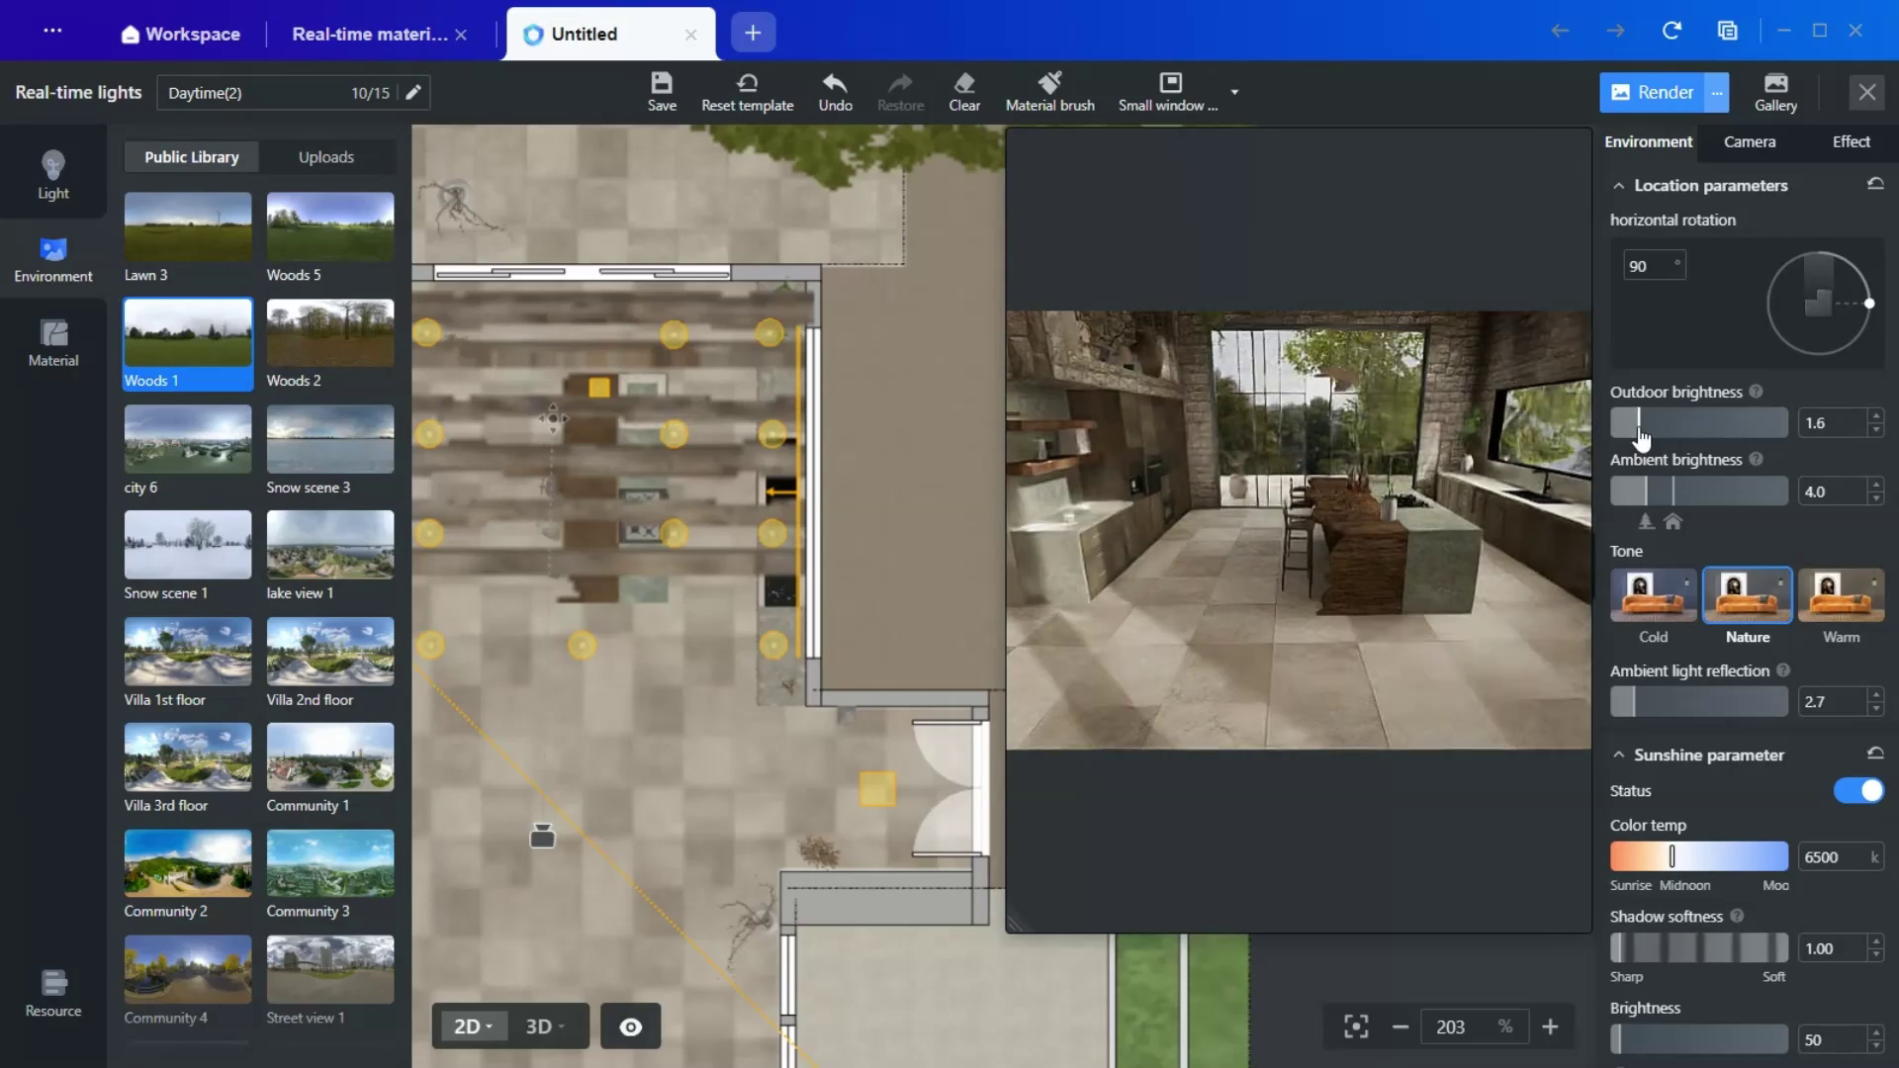
pyautogui.click(1632, 436)
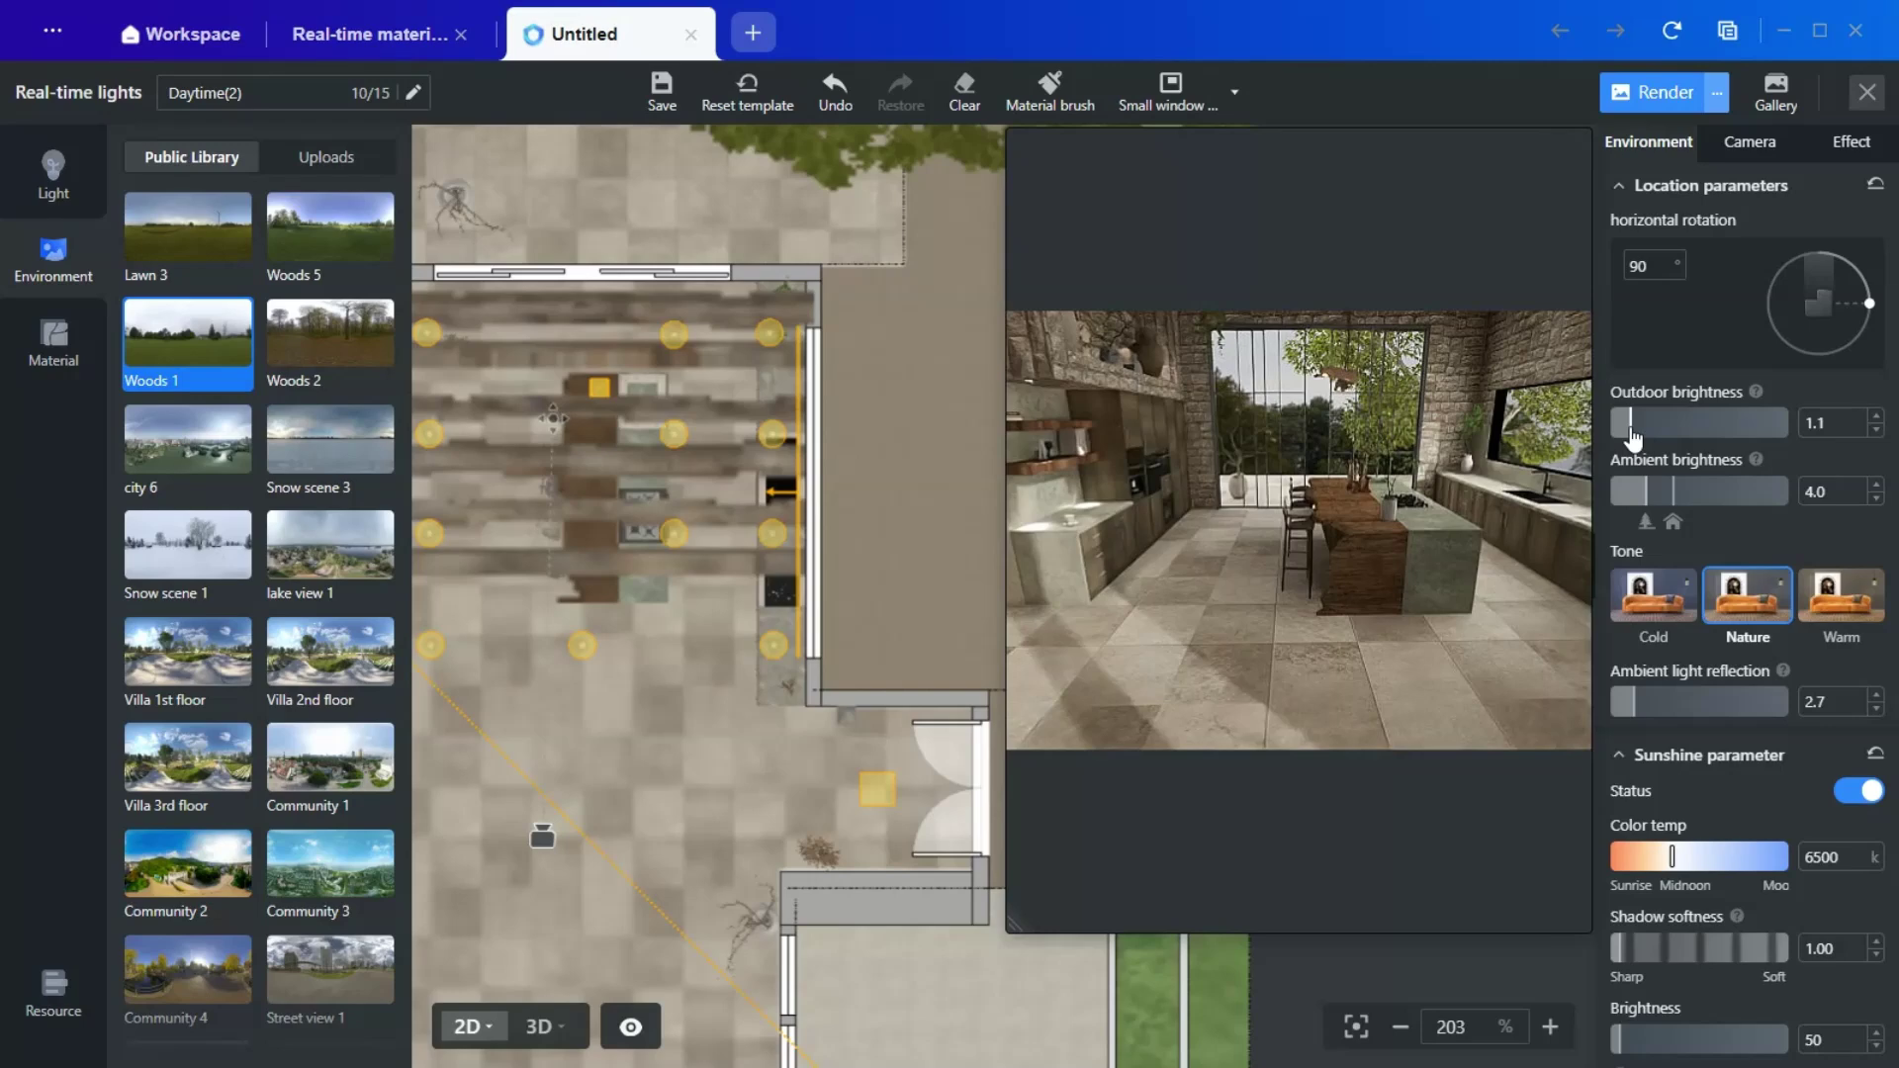
# Step: Try an ambient brightness of 7.0 and return it to 4.0
pyautogui.click(1672, 504)
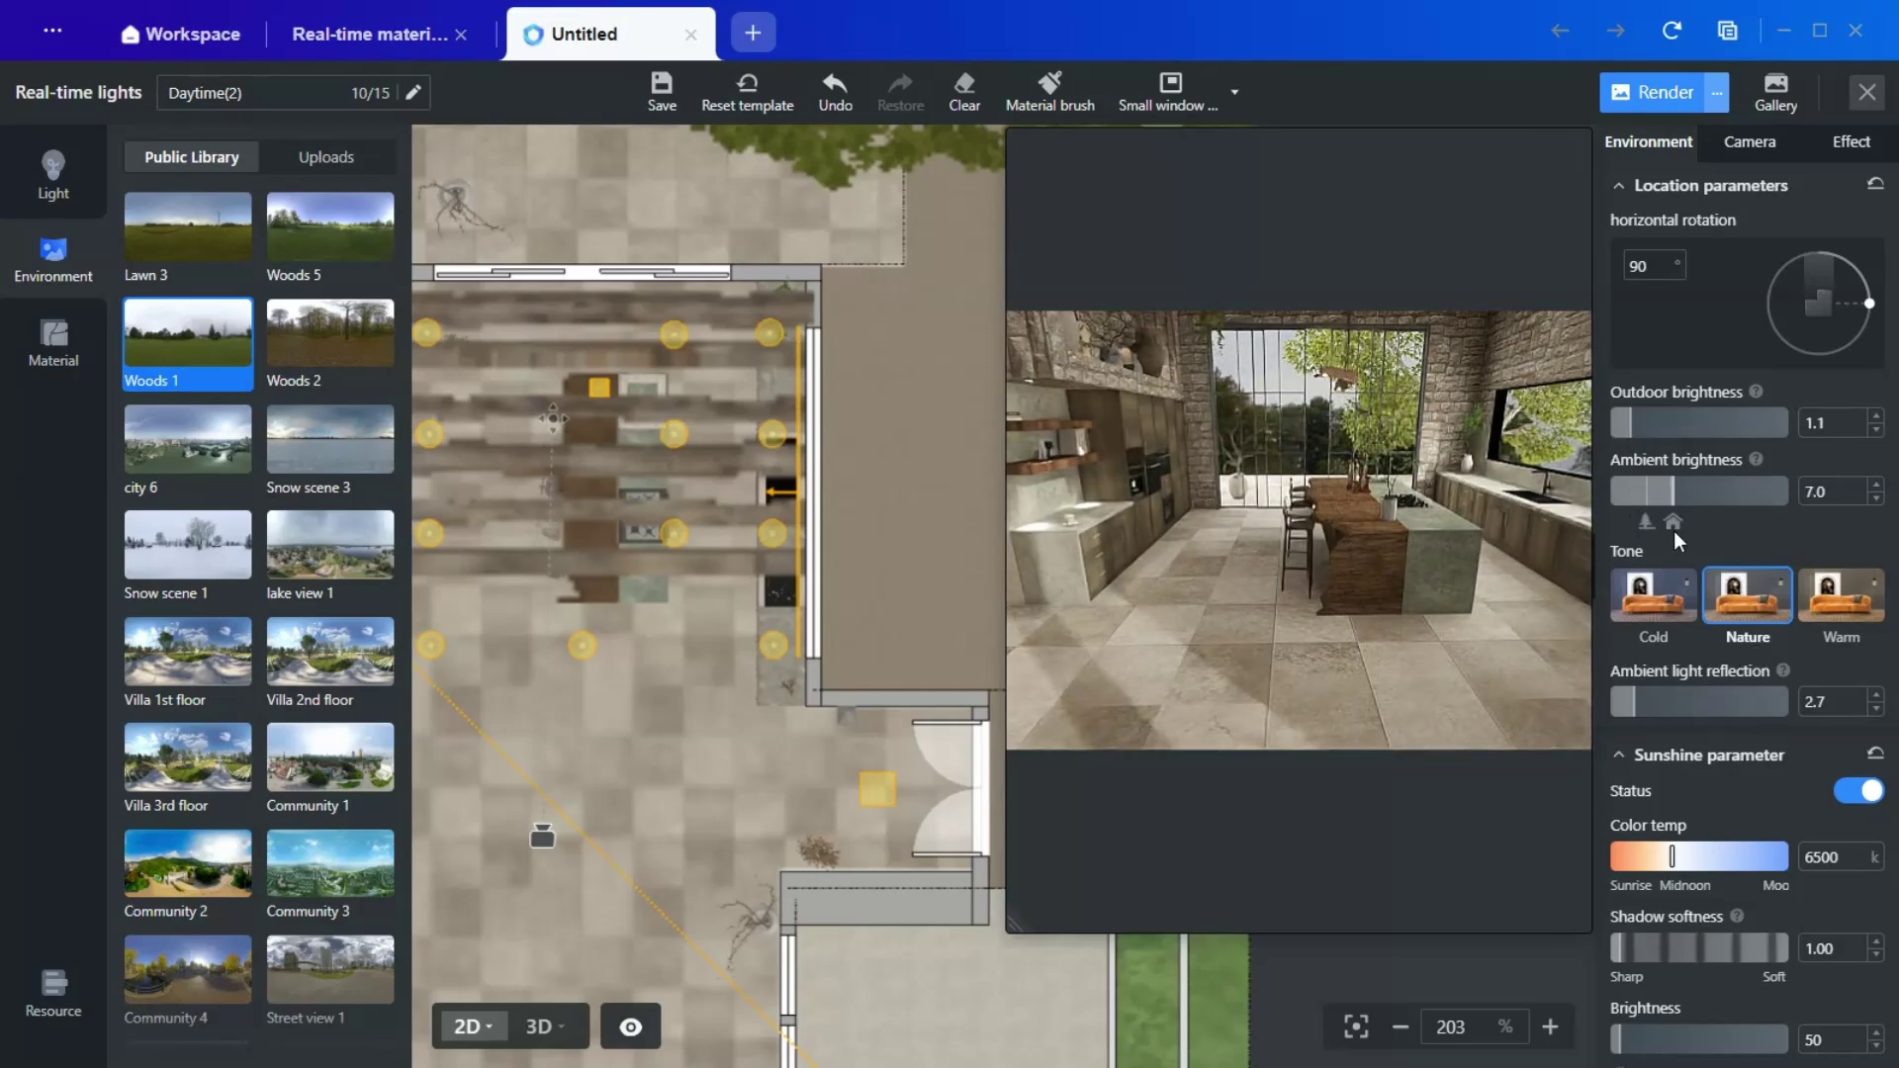
pyautogui.click(1640, 495)
pyautogui.click(1637, 494)
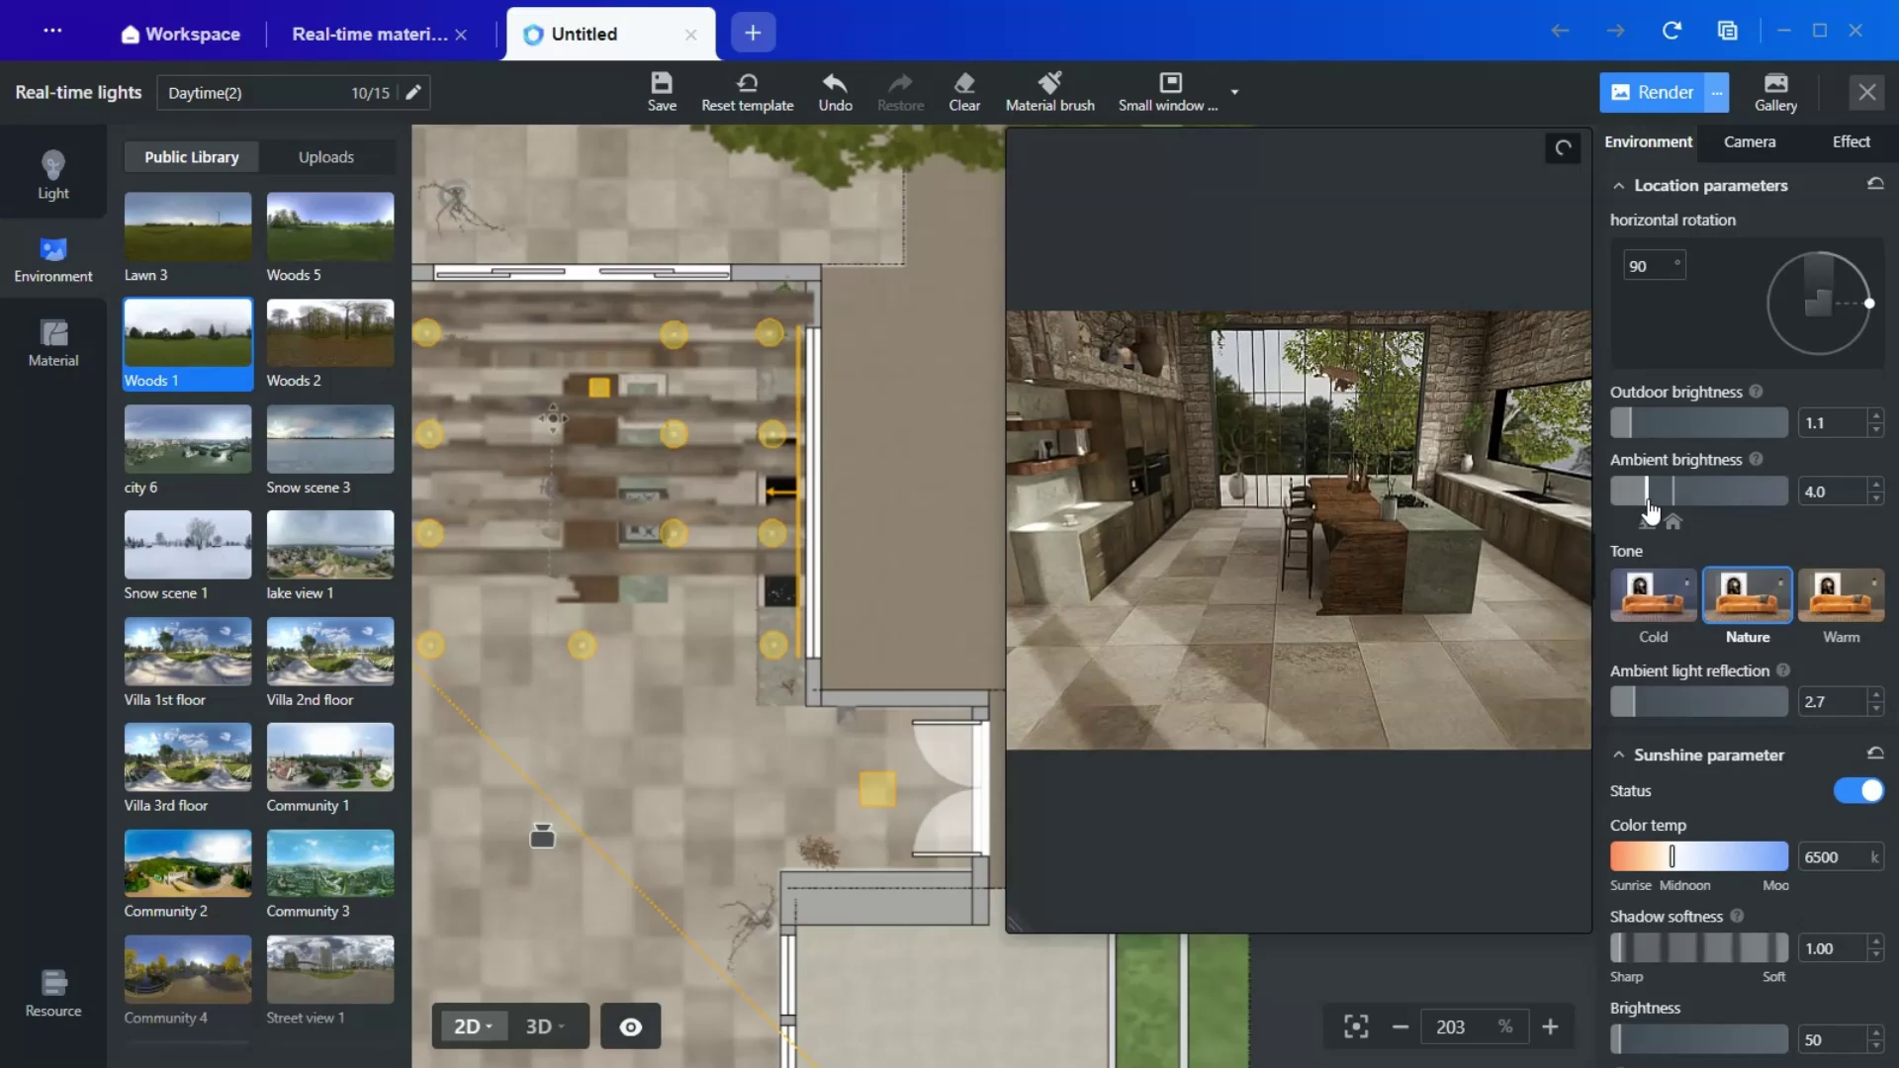
# Step: Compare the Cold and Warm tones with Nature in the live preview and return to Nature
pyautogui.click(1650, 593)
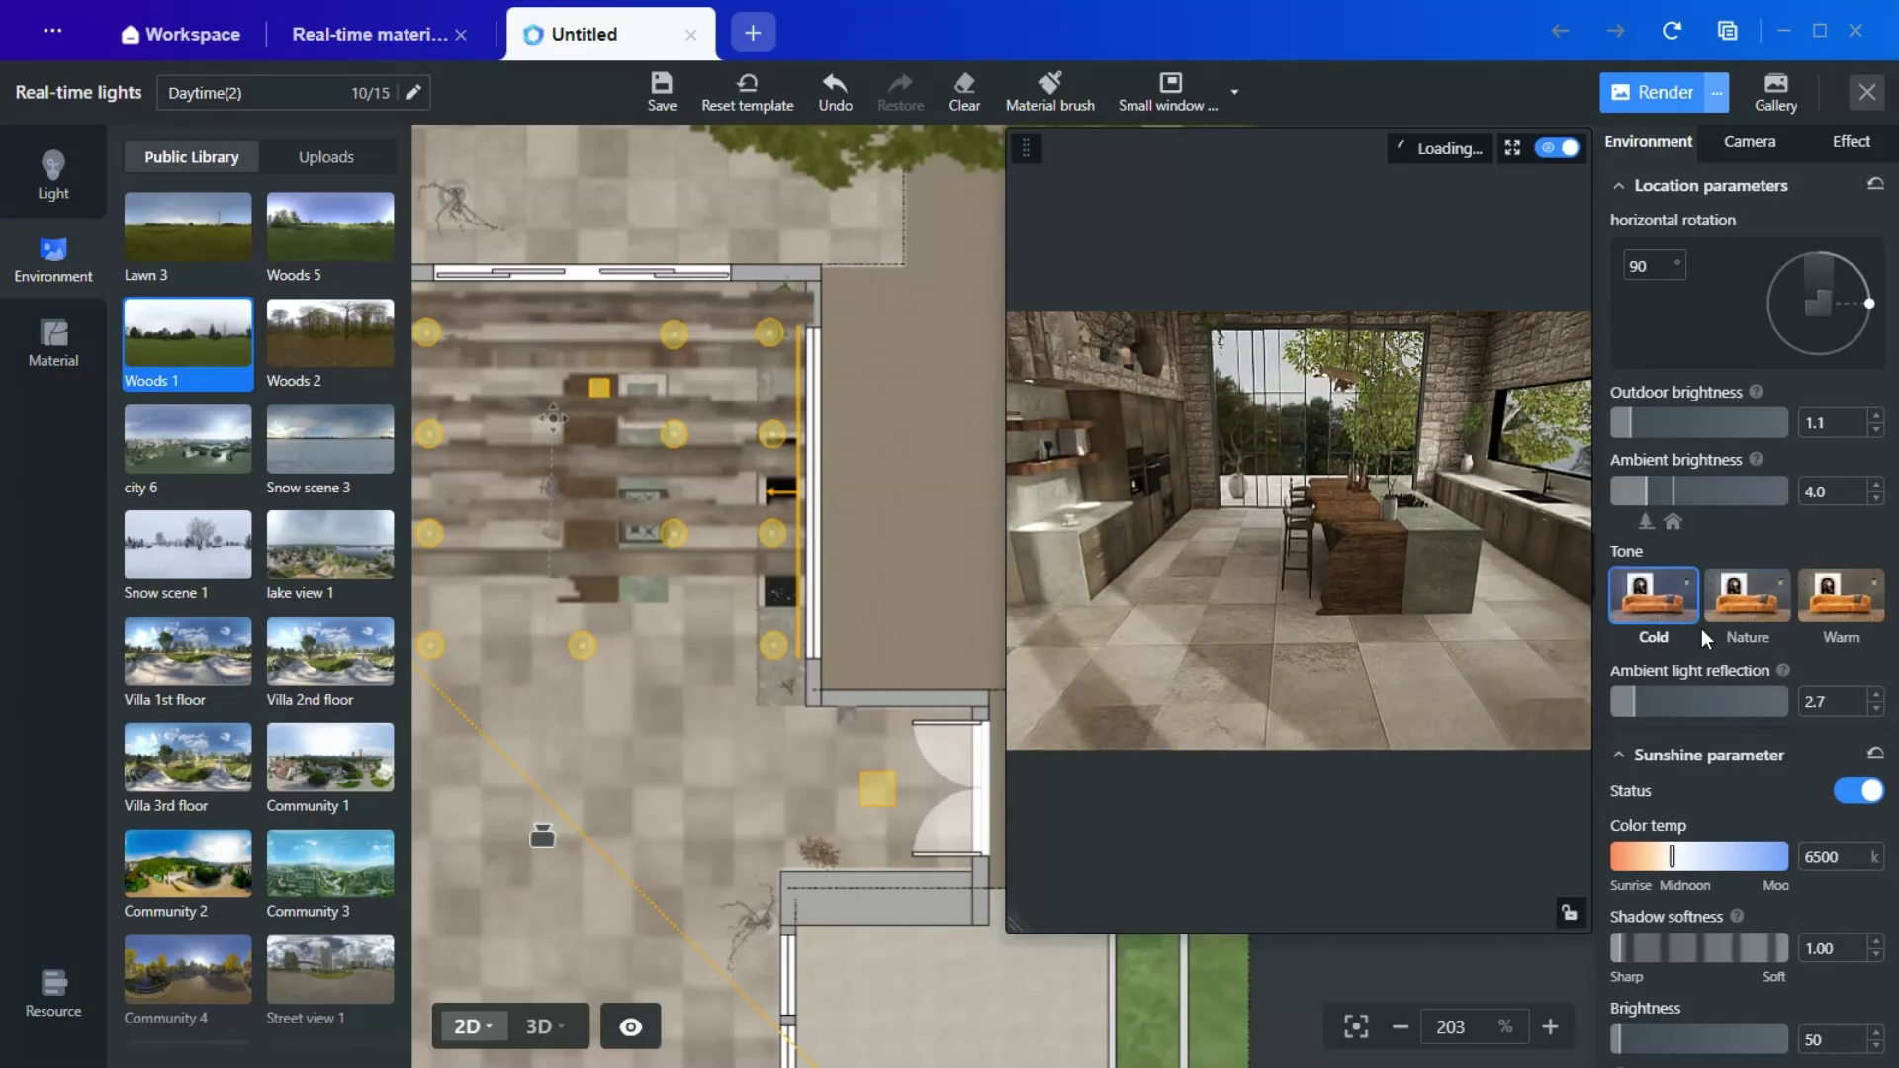
pyautogui.click(1751, 625)
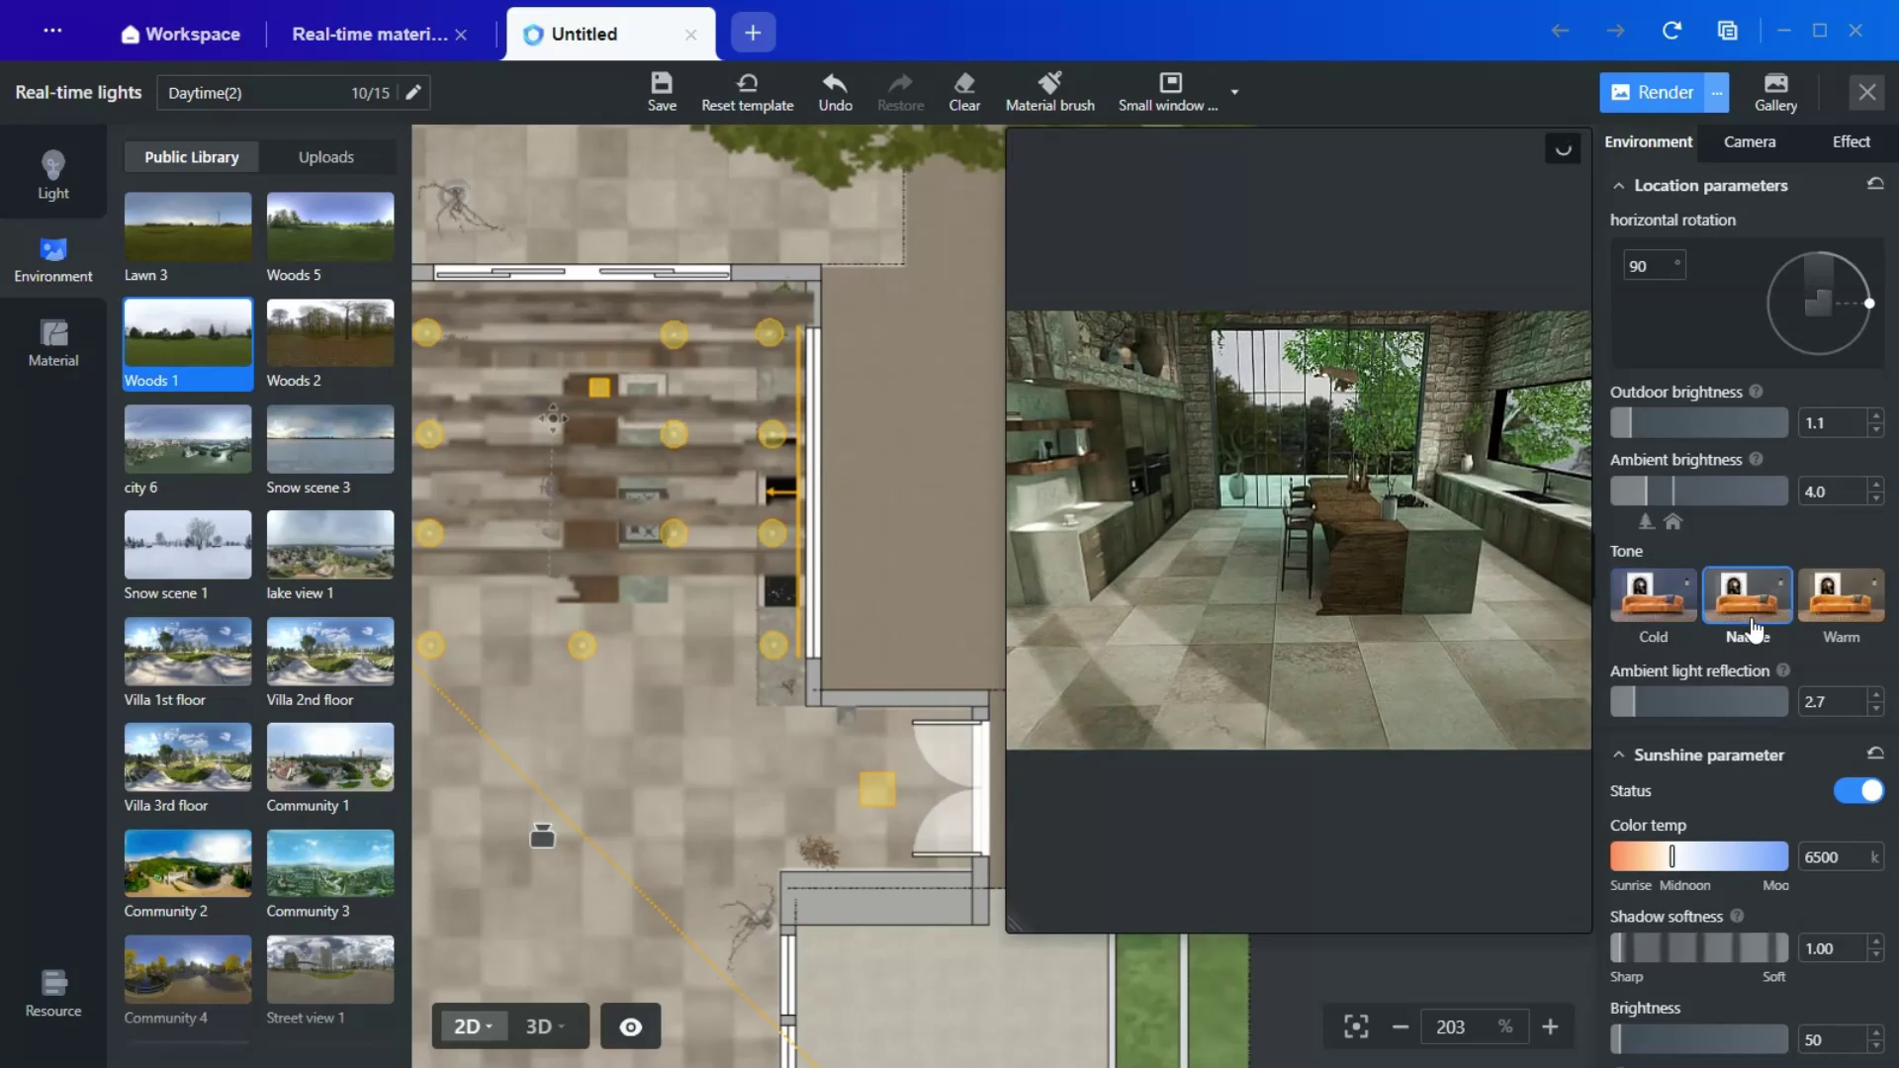
pyautogui.click(1834, 598)
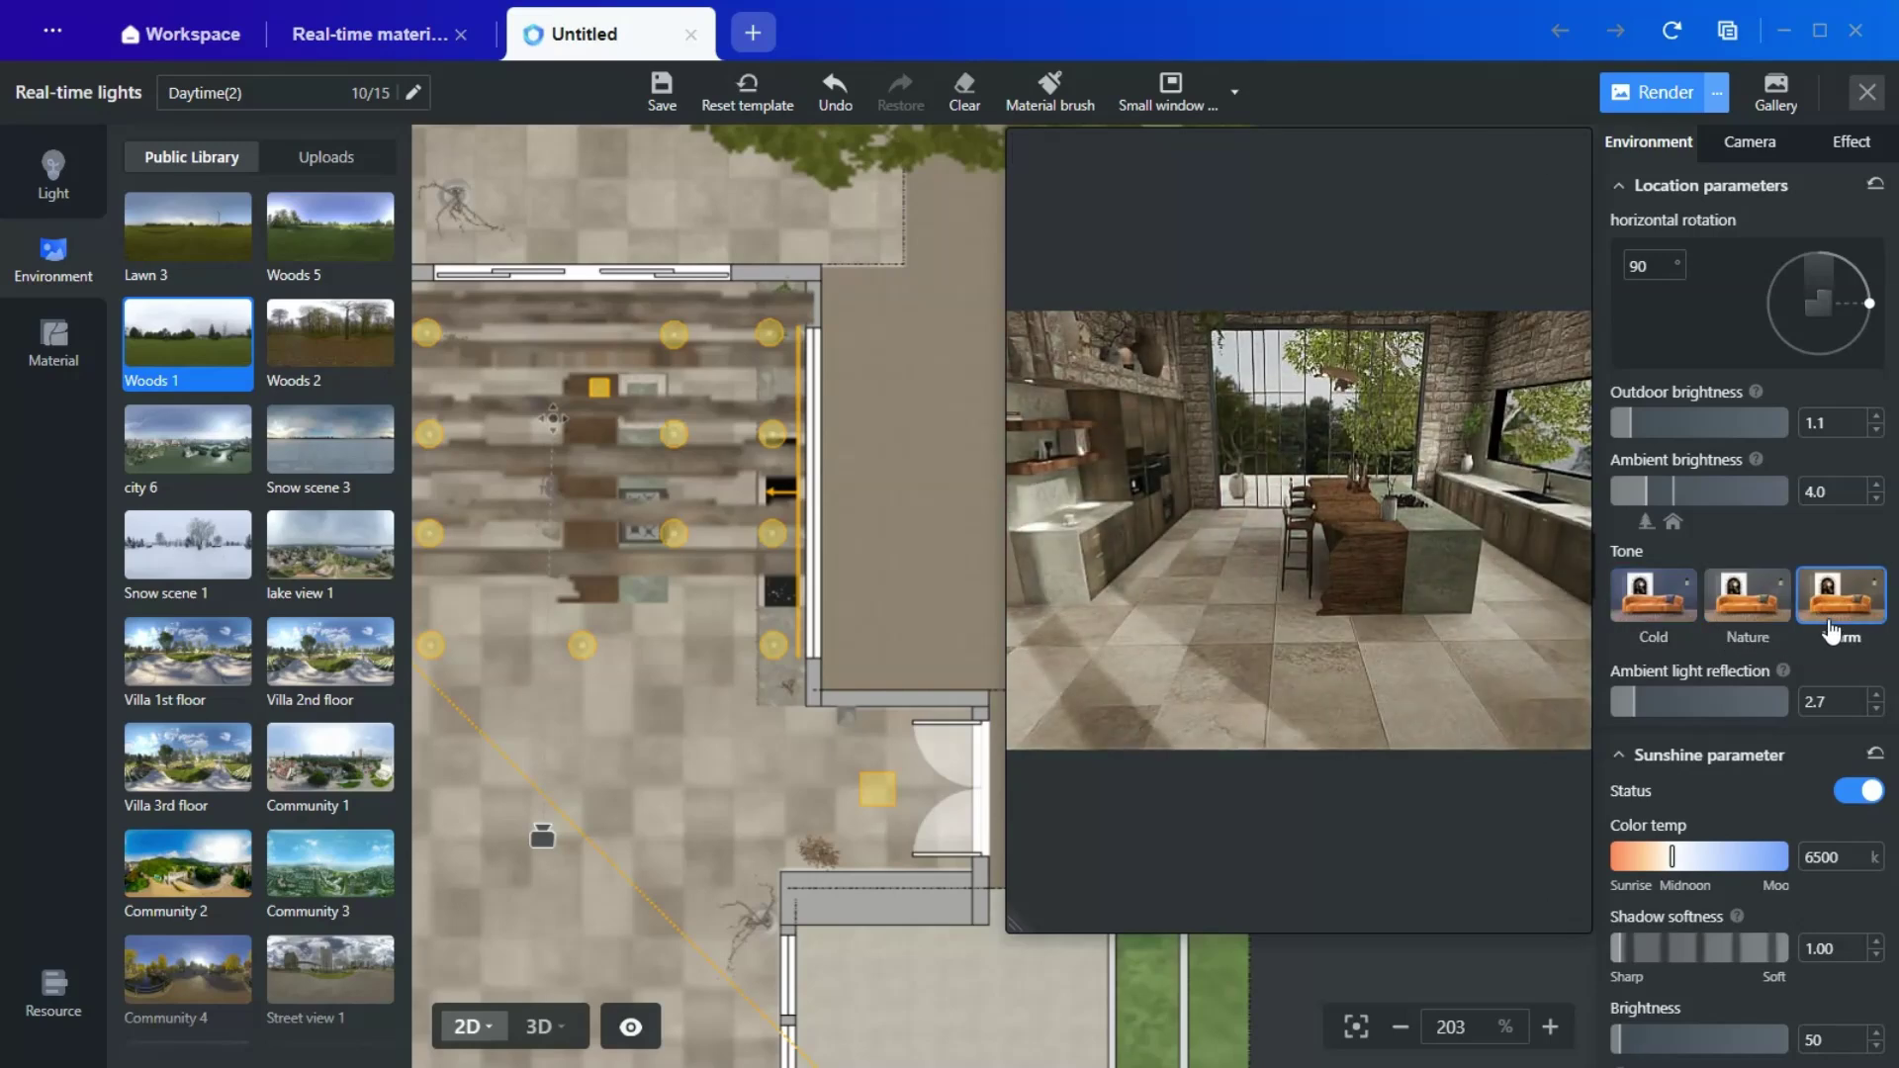
pyautogui.click(1747, 608)
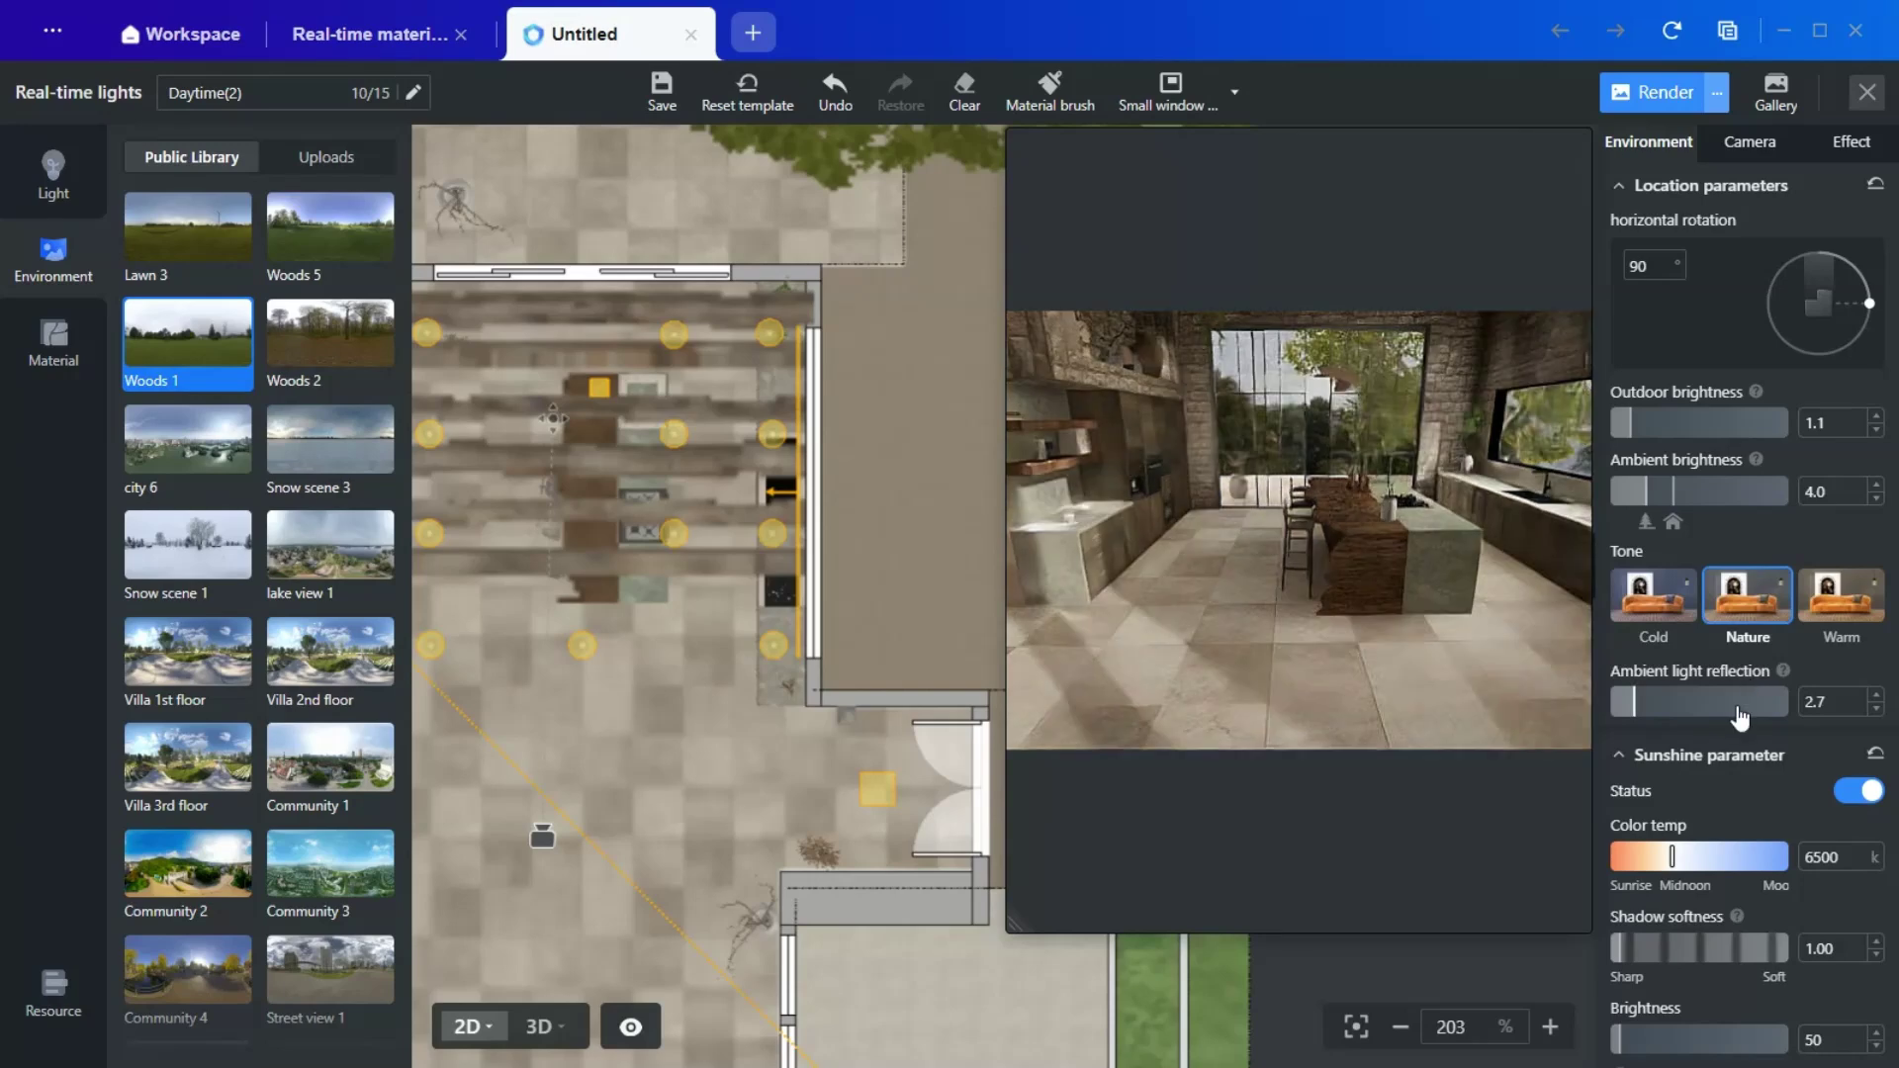
# Step: Move the sun beyond the tree to position -109 and shift its target point to the floor in front of the kitchen island
pyautogui.moveTo(1785, 675)
pyautogui.scroll(-3, 1741, 693)
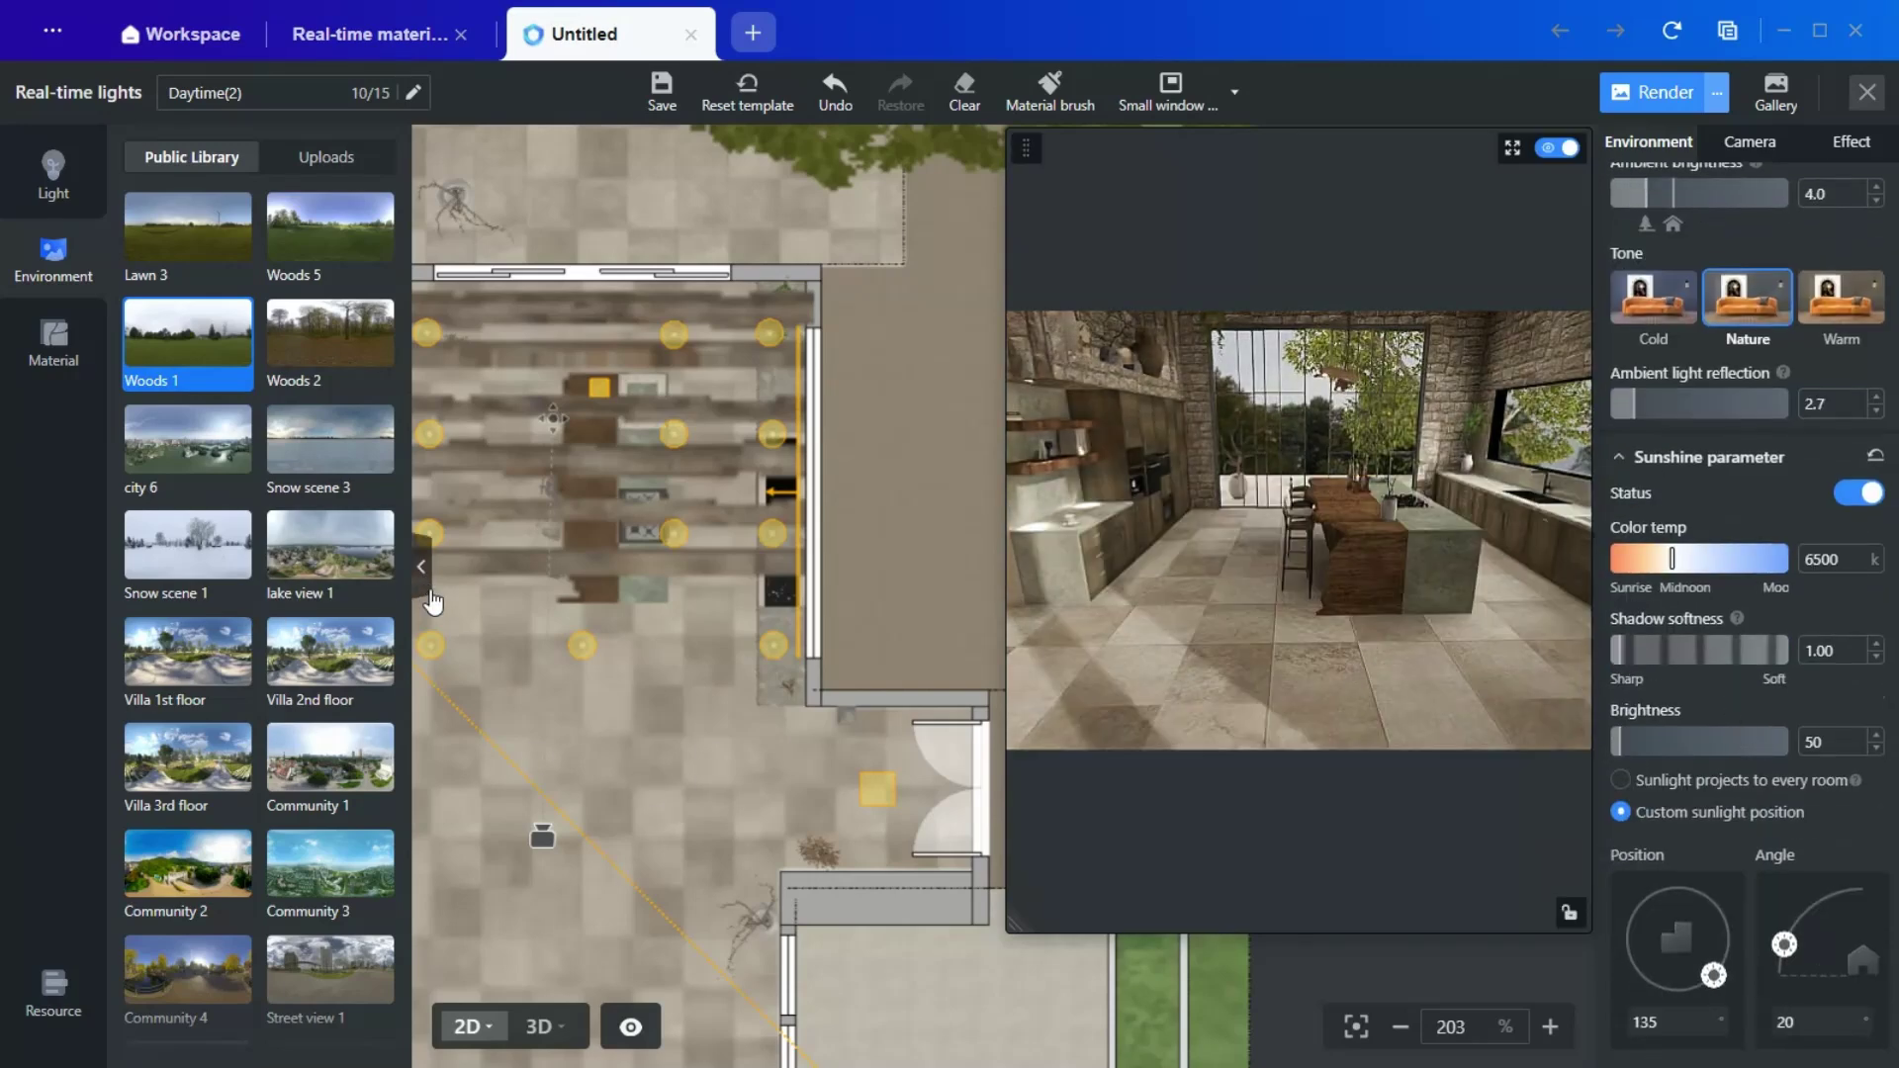
pyautogui.click(424, 584)
pyautogui.scroll(-4, 519, 766)
pyautogui.moveTo(562, 899); pyautogui.dragTo(532, 695)
pyautogui.scroll(-4, 833, 876)
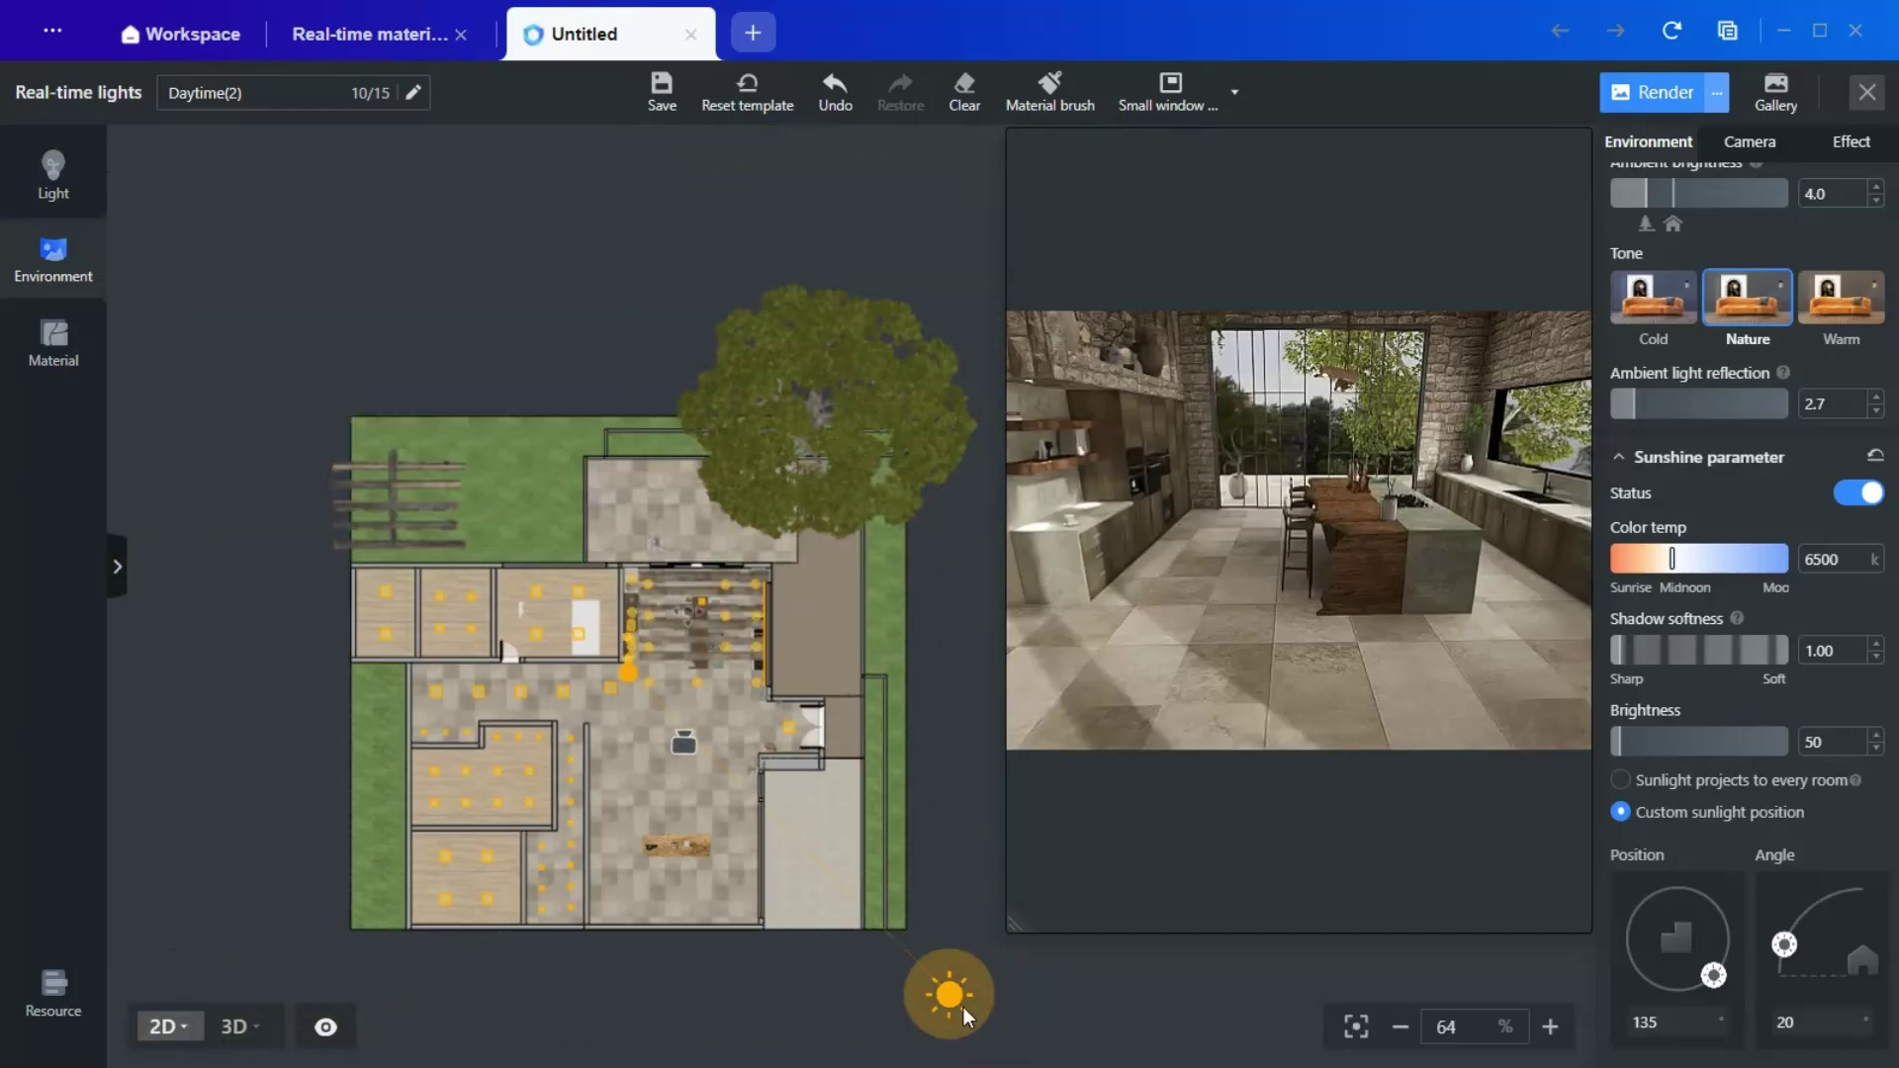
pyautogui.moveTo(963, 1007)
pyautogui.mouseDown()
pyautogui.moveTo(965, 679)
pyautogui.moveTo(821, 283)
pyautogui.moveTo(769, 267)
pyautogui.mouseUp()
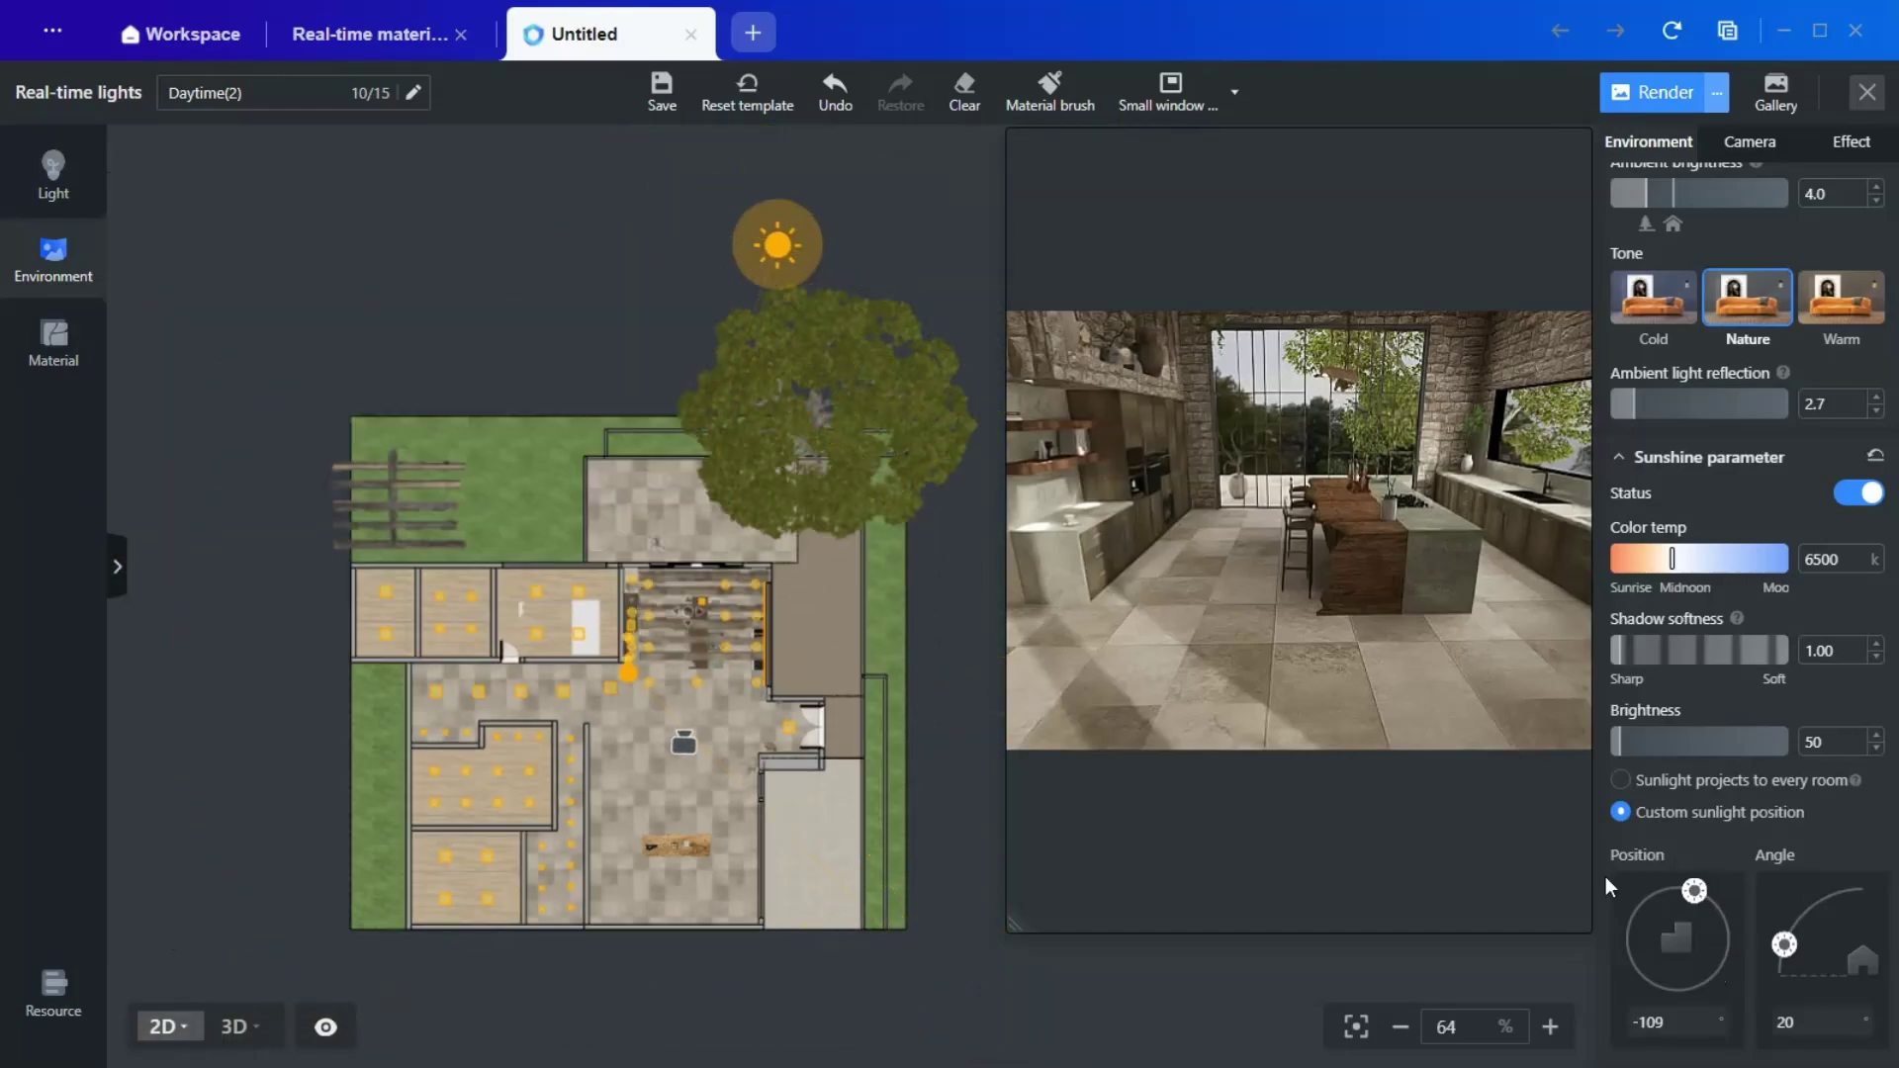
pyautogui.scroll(6, 655, 685)
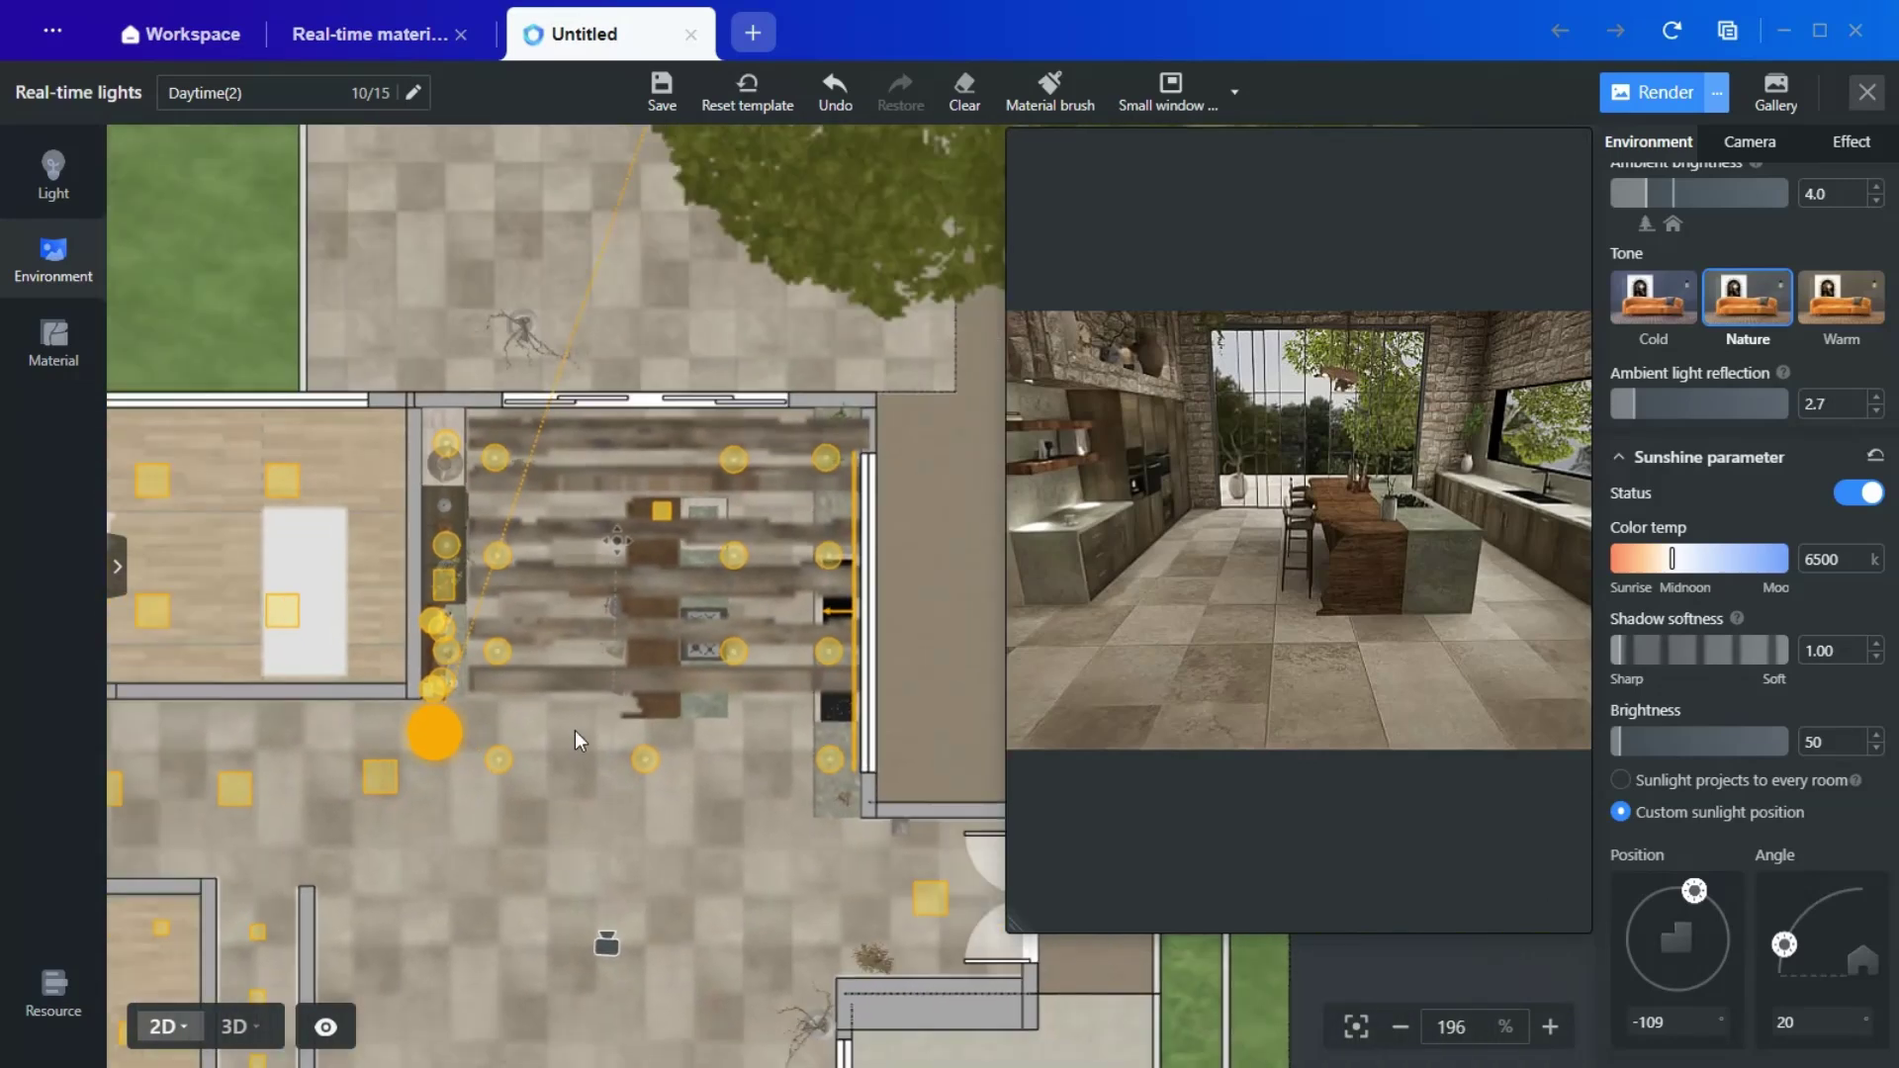
pyautogui.moveTo(574, 730); pyautogui.dragTo(691, 796)
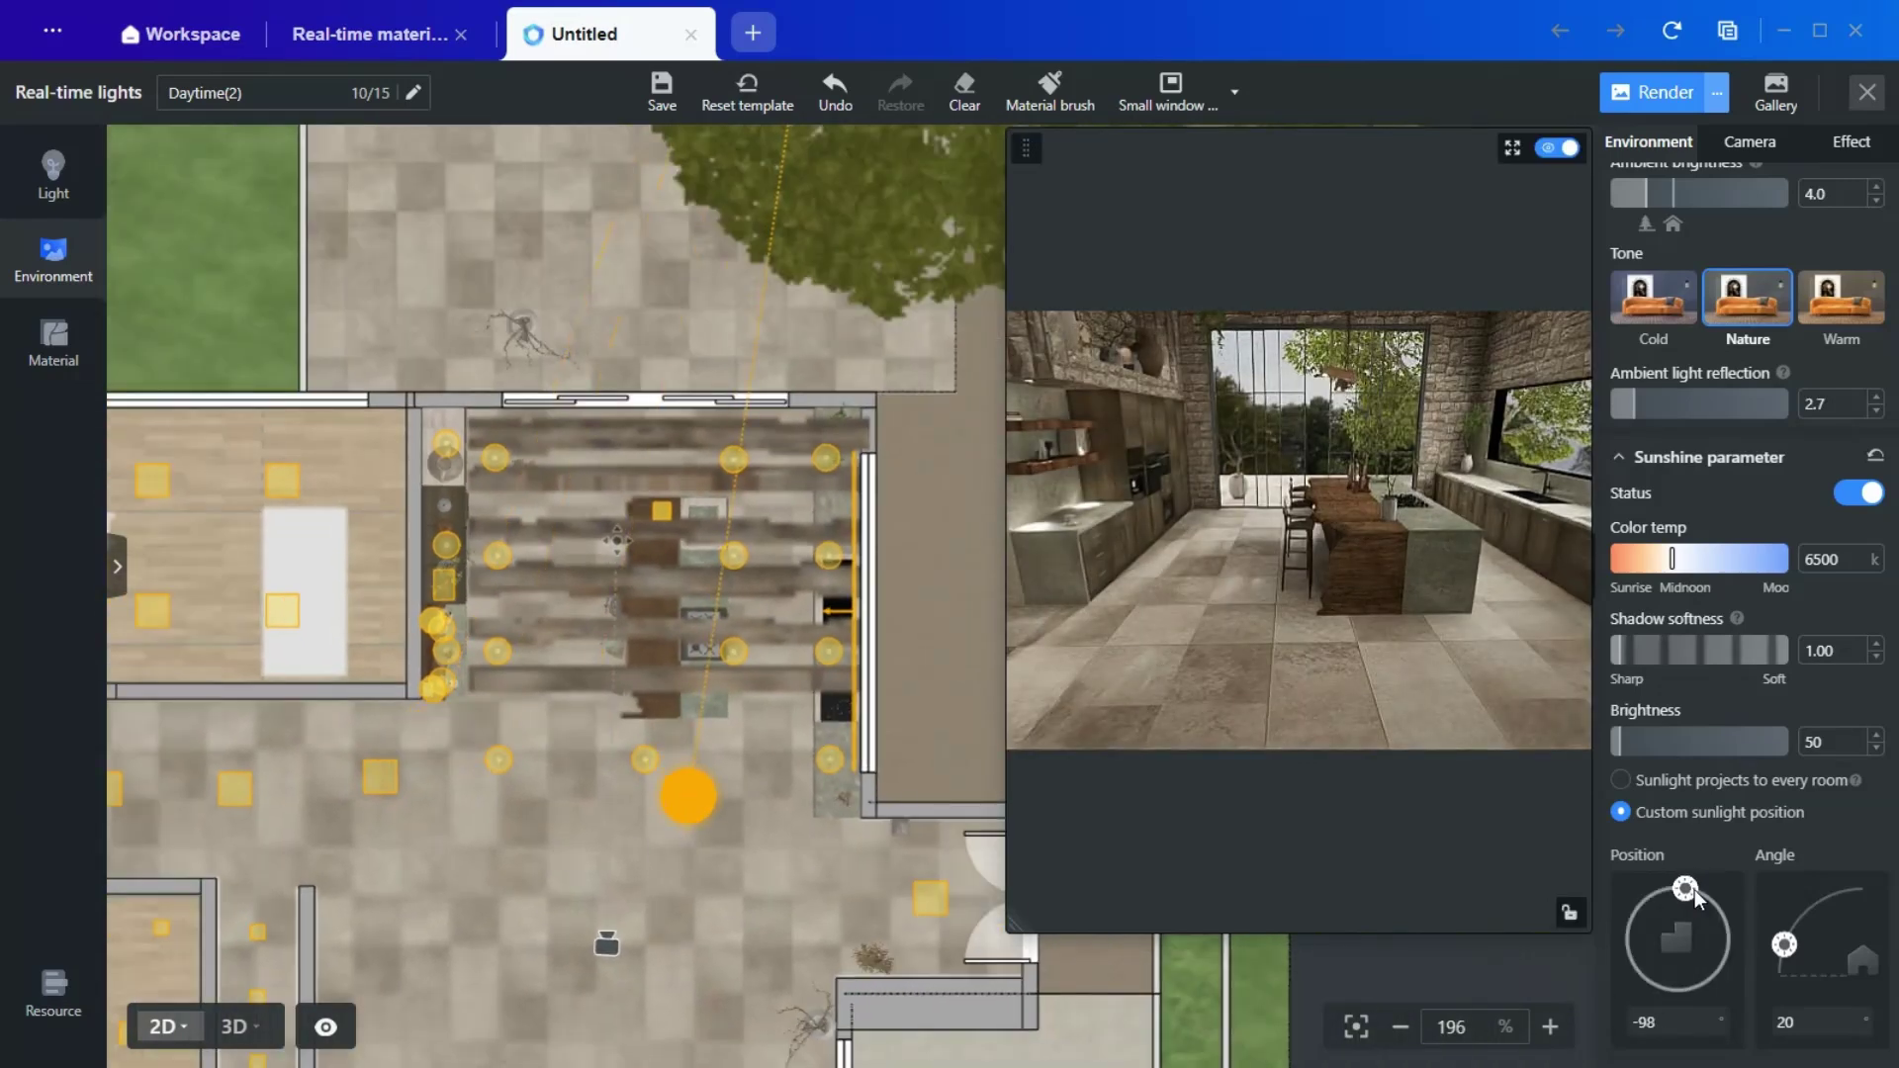
# Step: Try a sunlight position of -58 and a brightness of 591, and lower the brightness again
pyautogui.moveTo(1661, 898); pyautogui.dragTo(1651, 896)
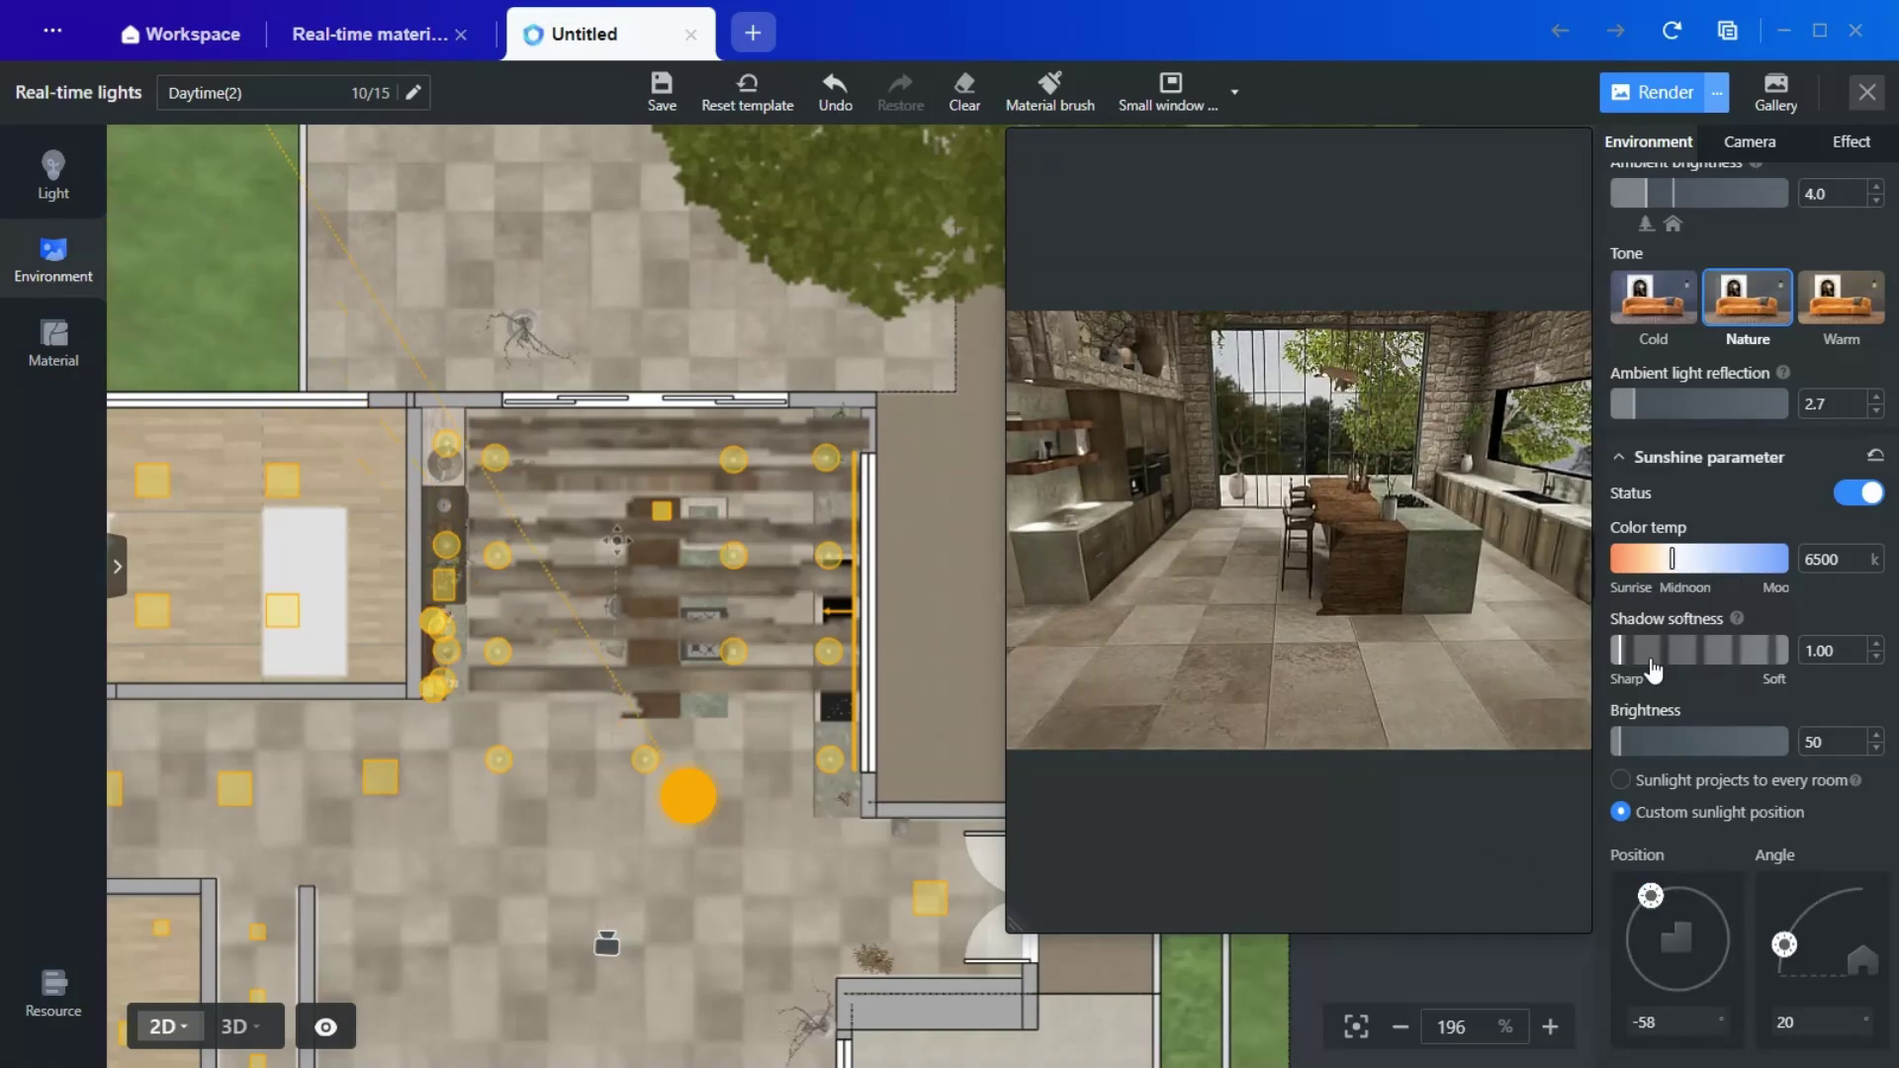
pyautogui.click(1717, 749)
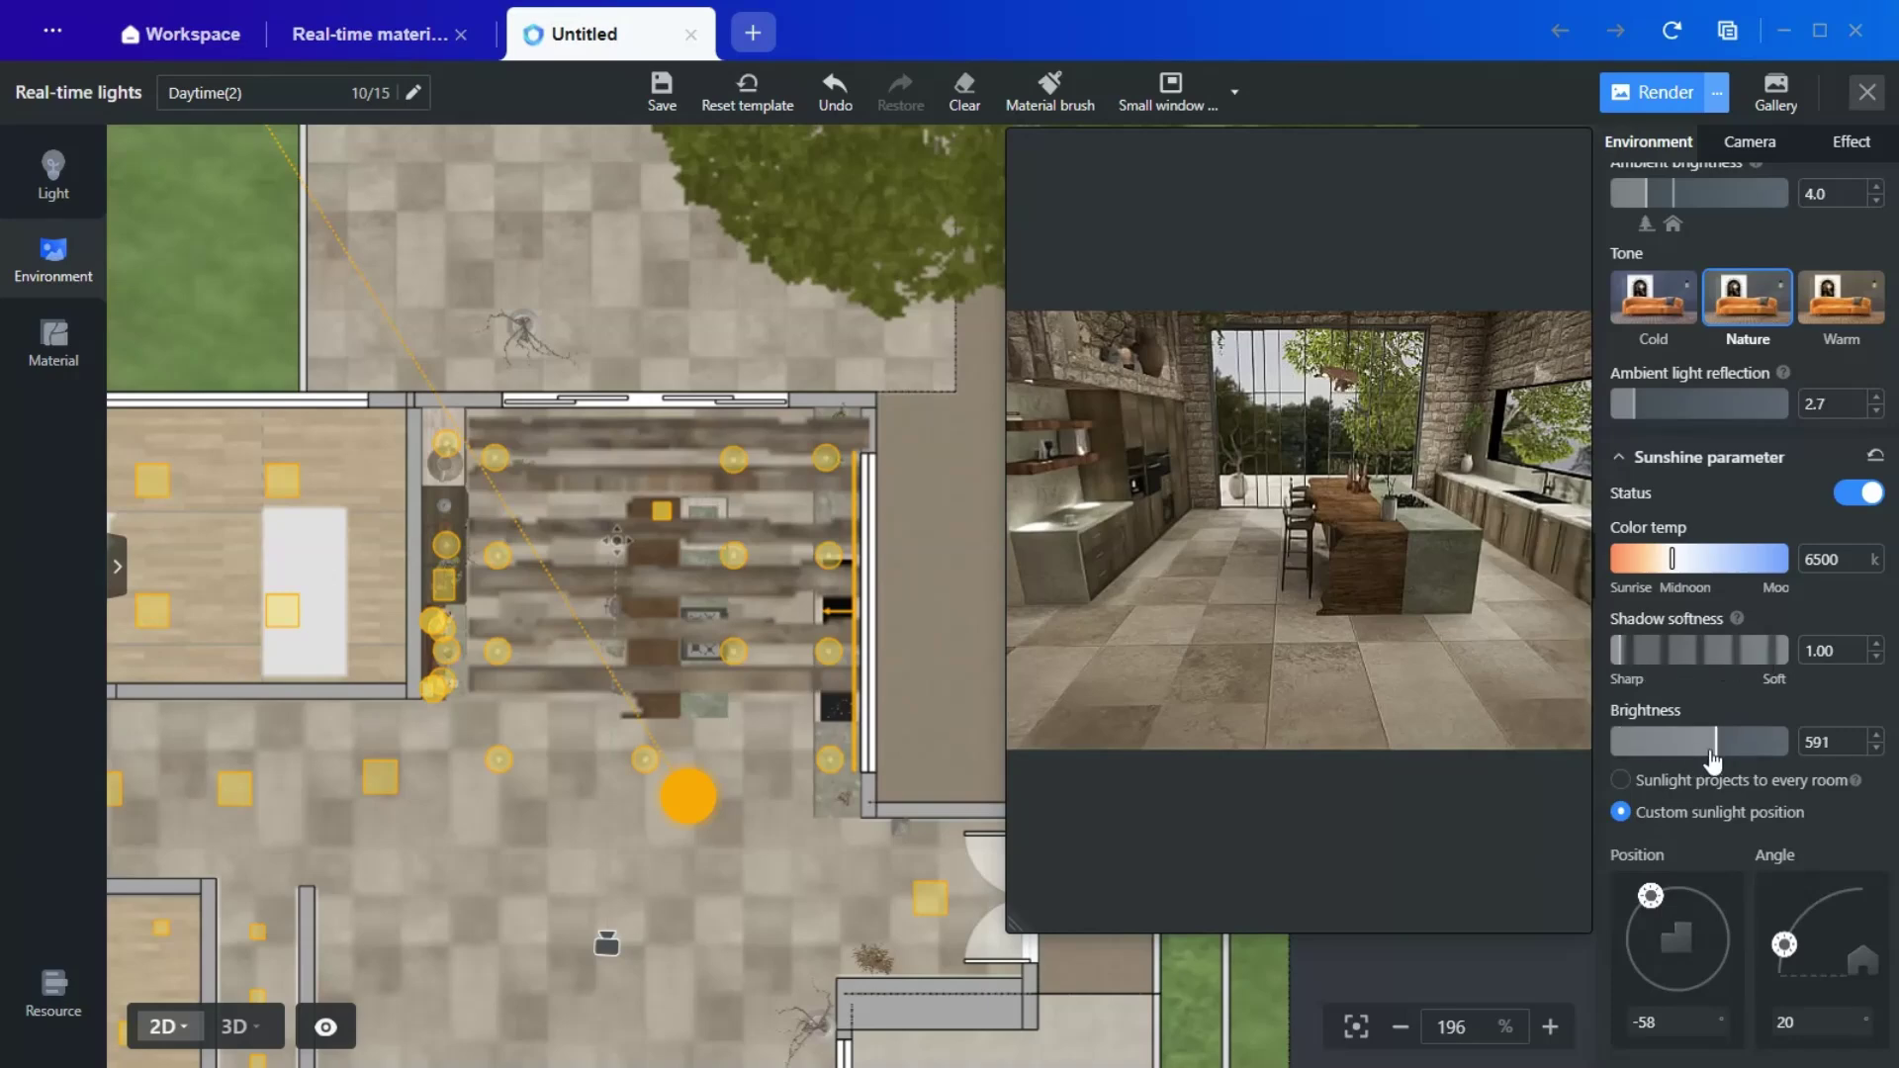
pyautogui.click(1635, 750)
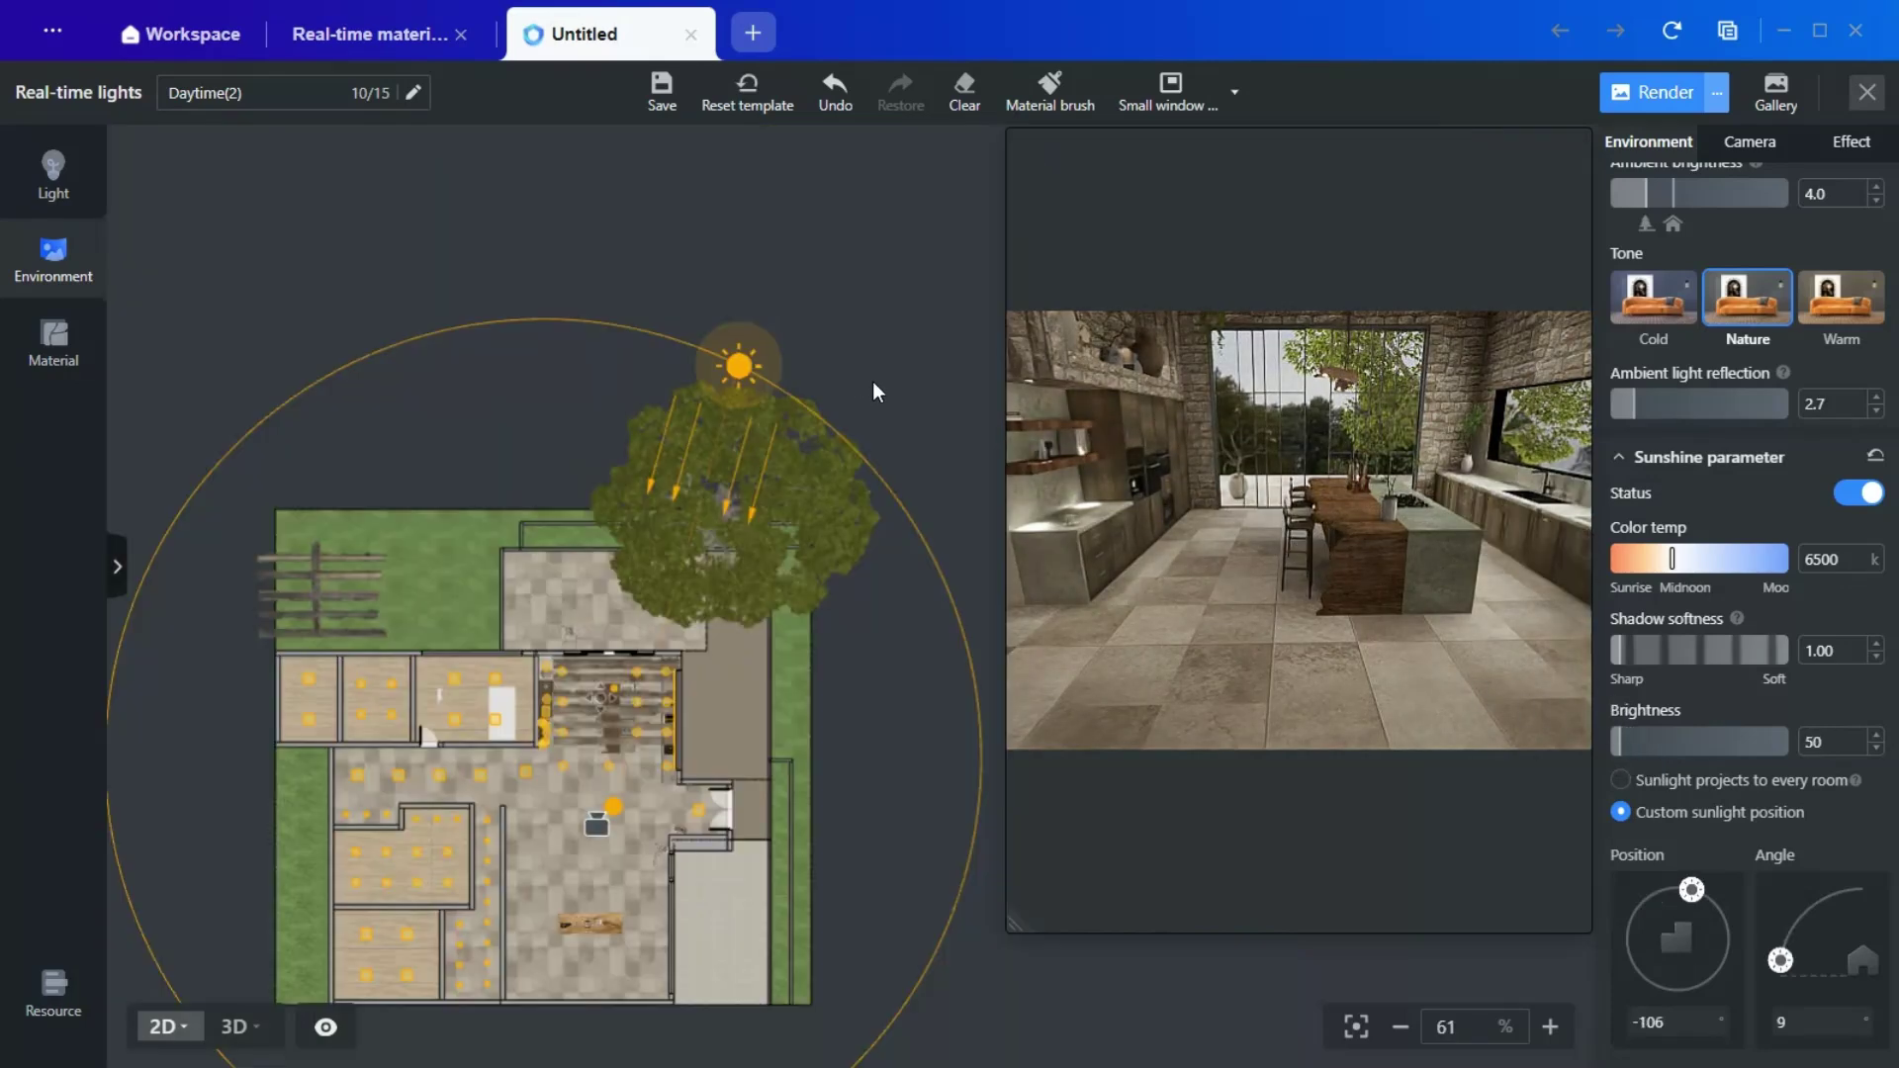
# Step: Move the sun to position -124, aim its target in front of the kitchen island, and try a sunlight brightness of 355
pyautogui.moveTo(872, 384); pyautogui.dragTo(867, 362)
pyautogui.scroll(11, 627, 715)
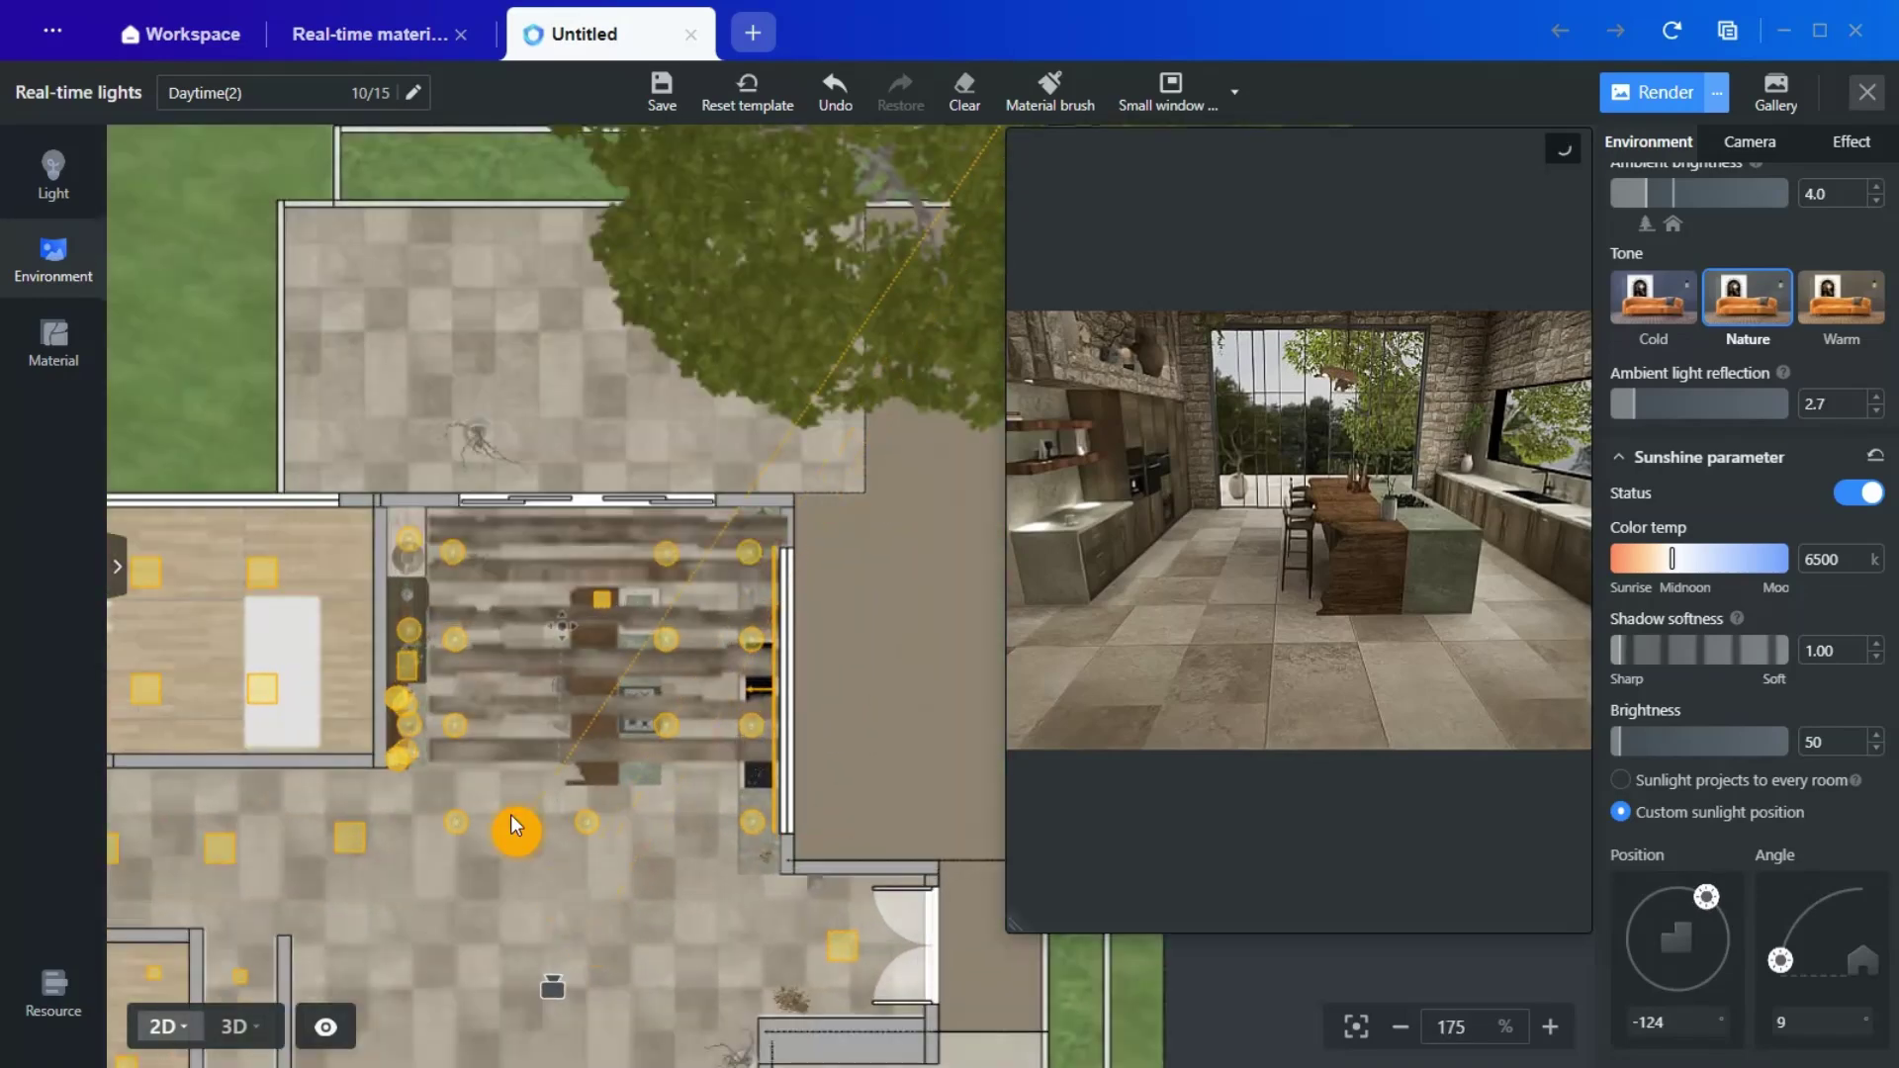
pyautogui.scroll(2, 560, 839)
pyautogui.click(1675, 744)
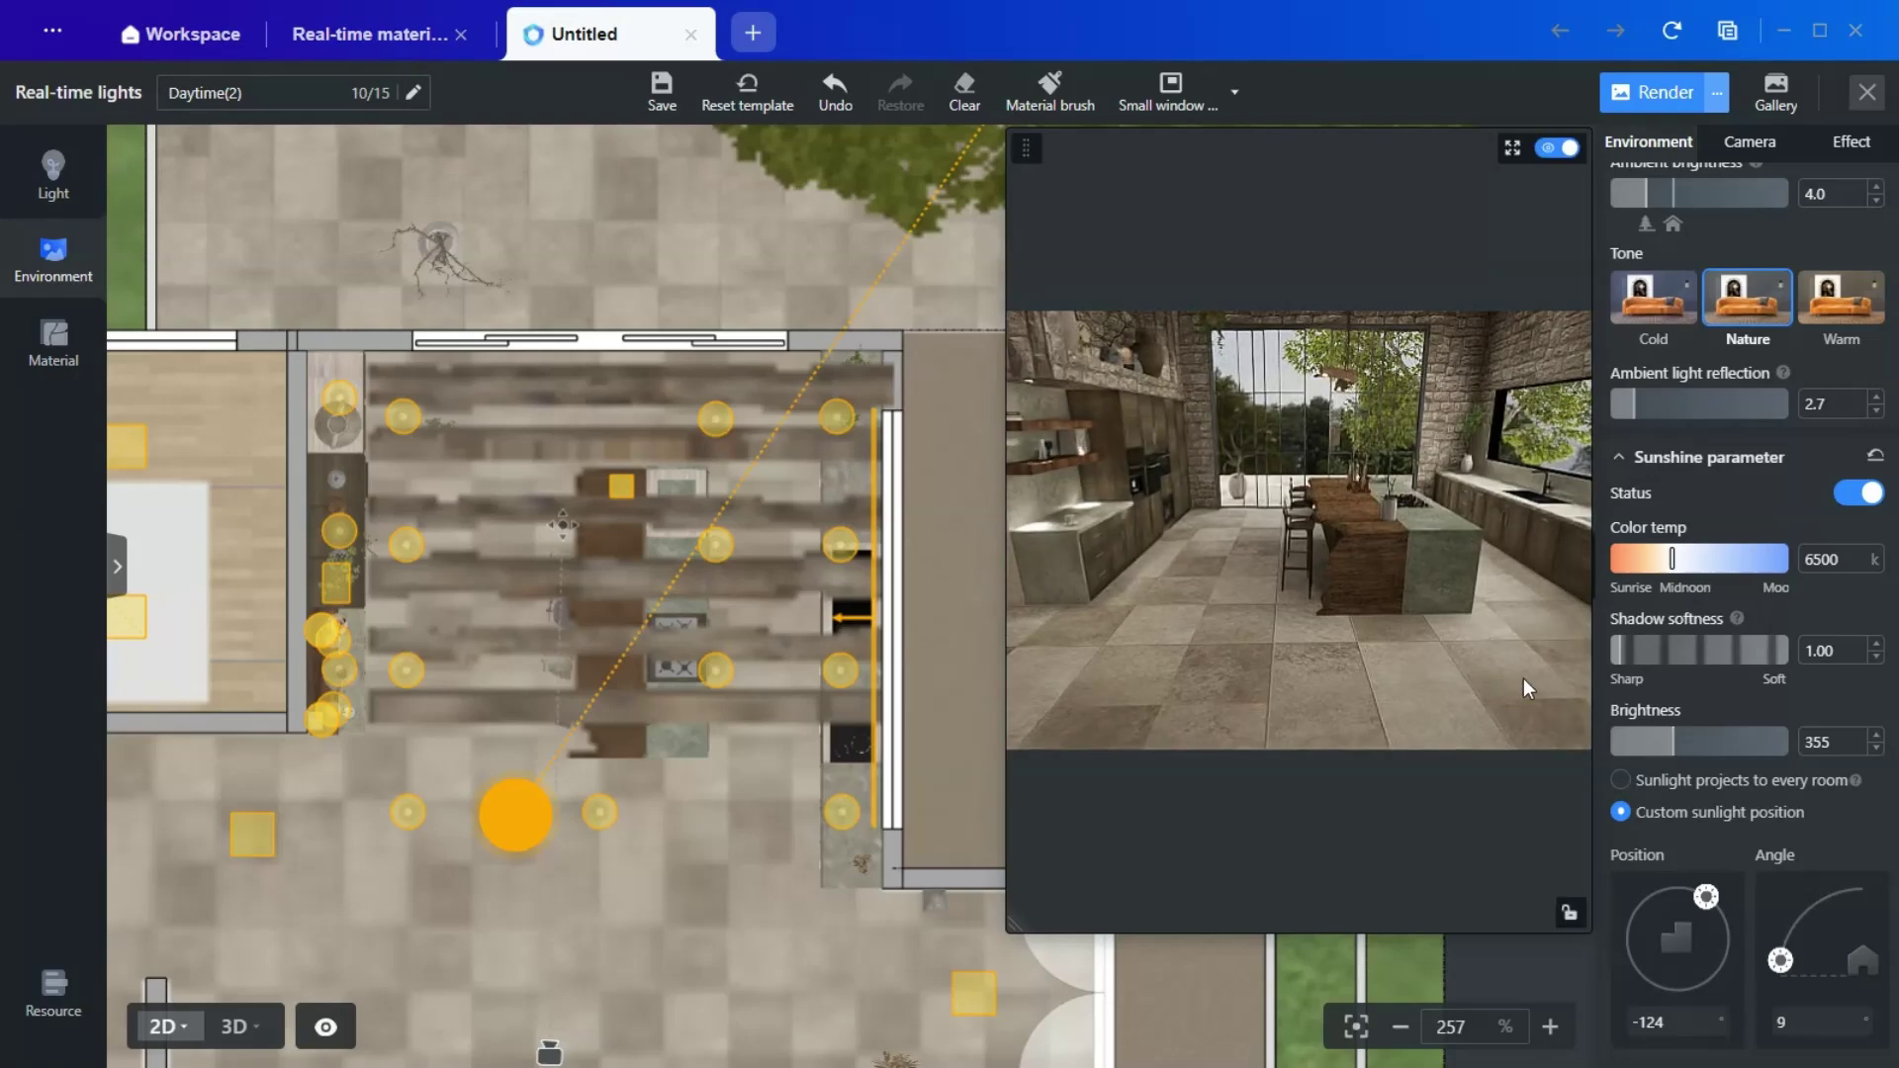
# Step: Try a sunlight angle of 18, set it to 25, and lower the sunlight brightness to 50
pyautogui.moveTo(1776, 959)
pyautogui.mouseDown()
pyautogui.moveTo(1802, 947)
pyautogui.moveTo(1787, 945)
pyautogui.mouseUp()
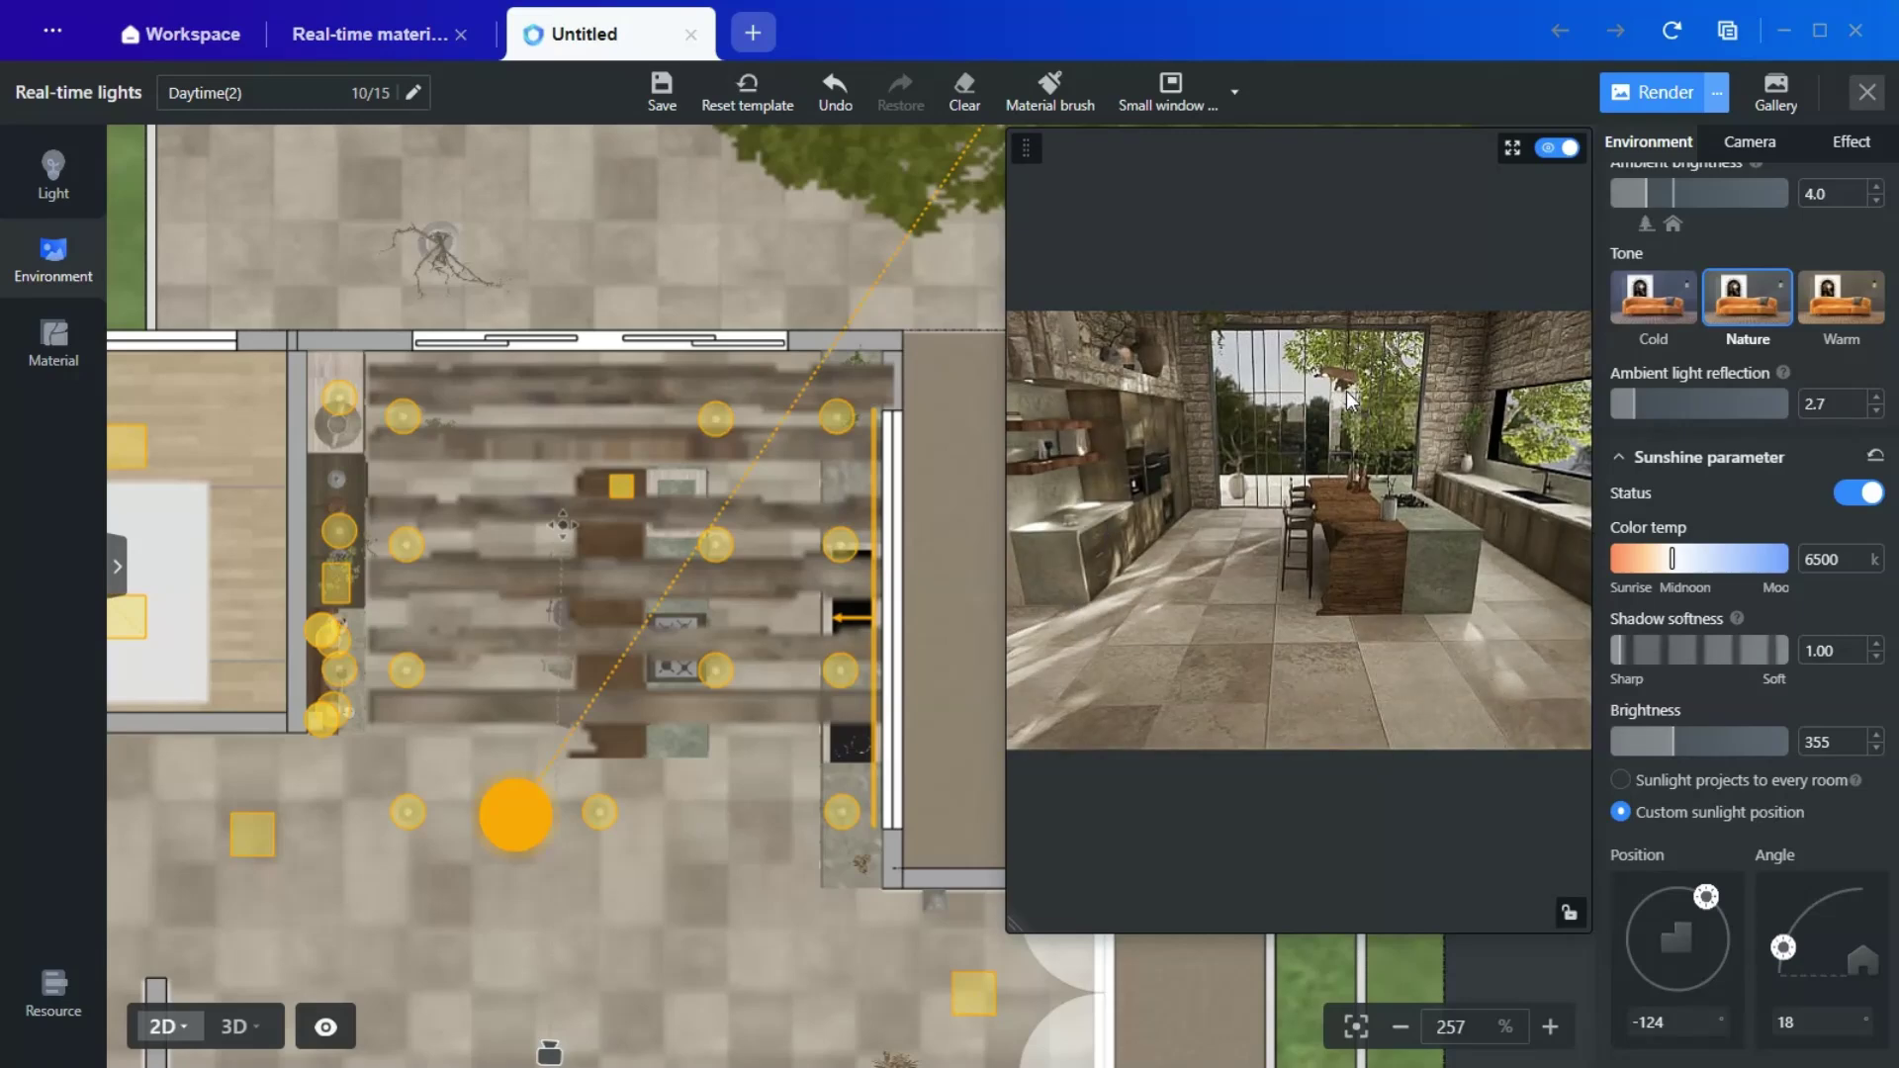
pyautogui.moveTo(1780, 948); pyautogui.dragTo(1810, 942)
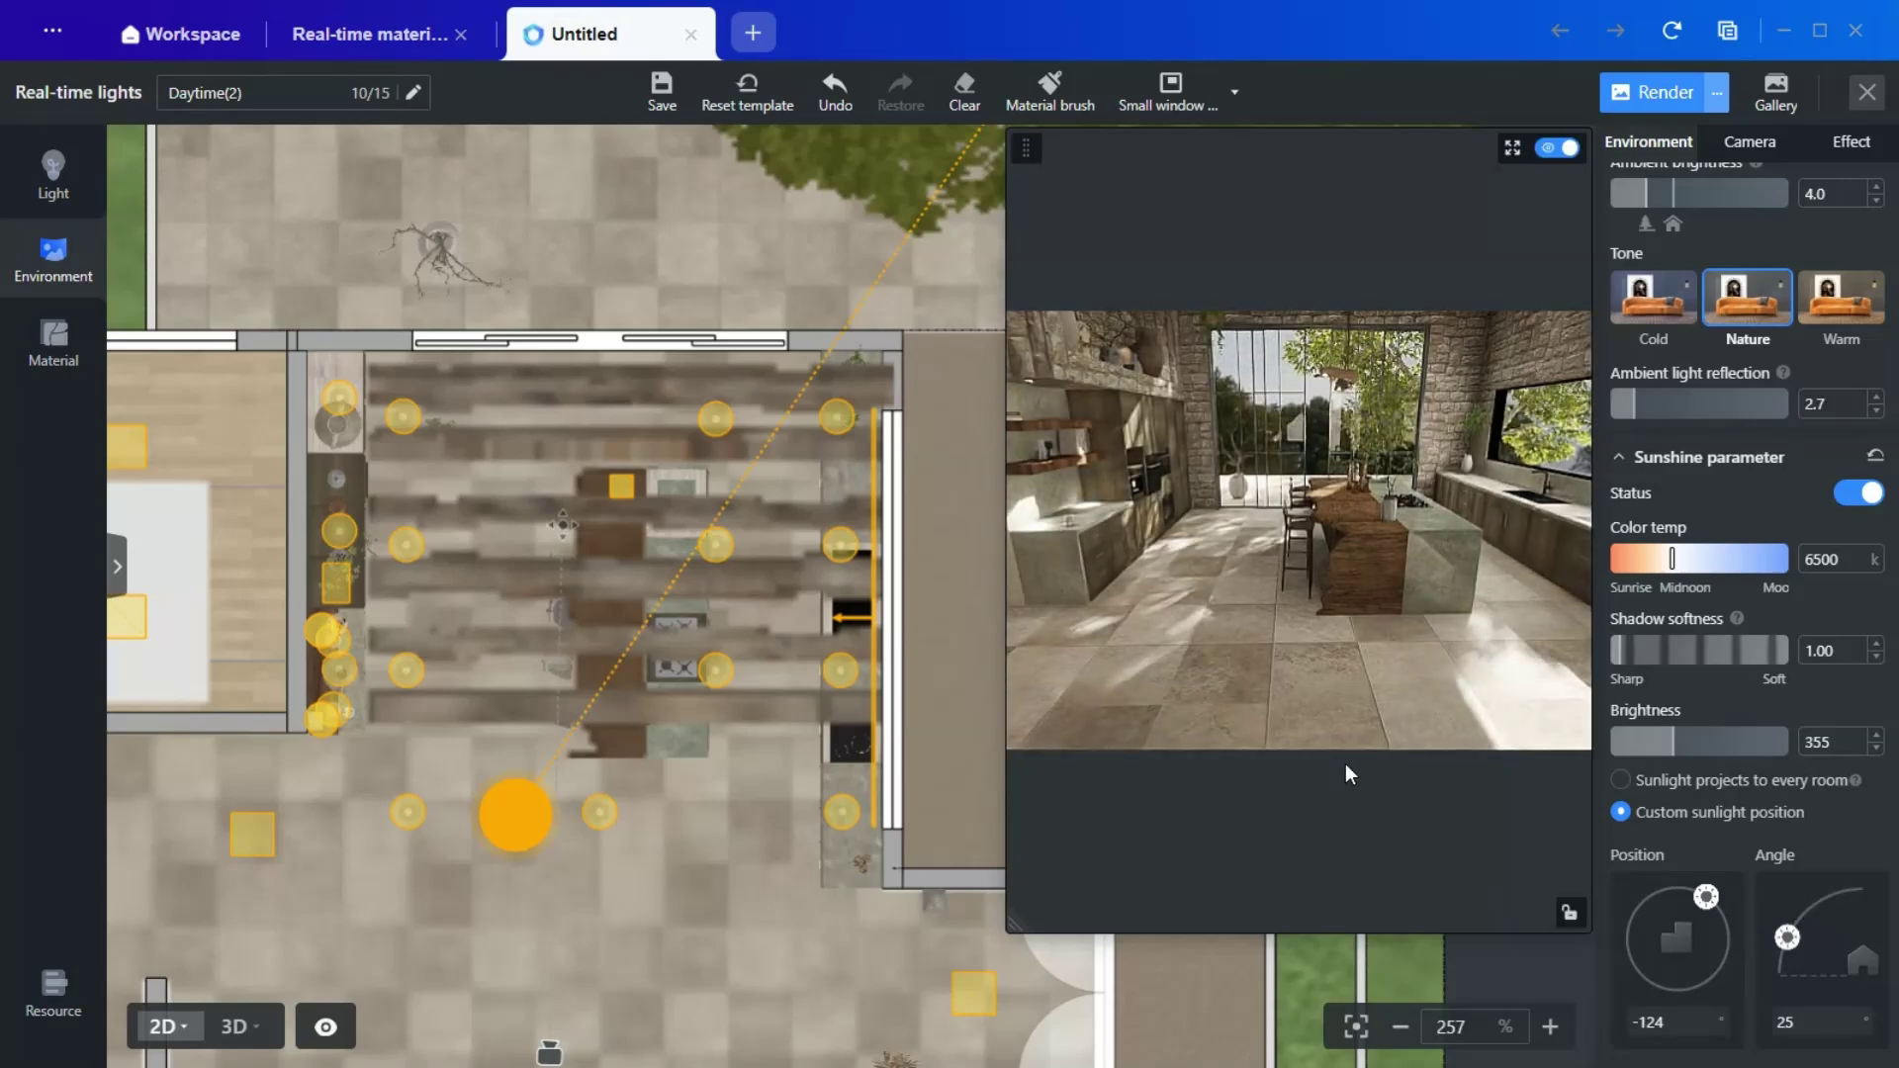
pyautogui.moveTo(1639, 753); pyautogui.dragTo(1634, 756)
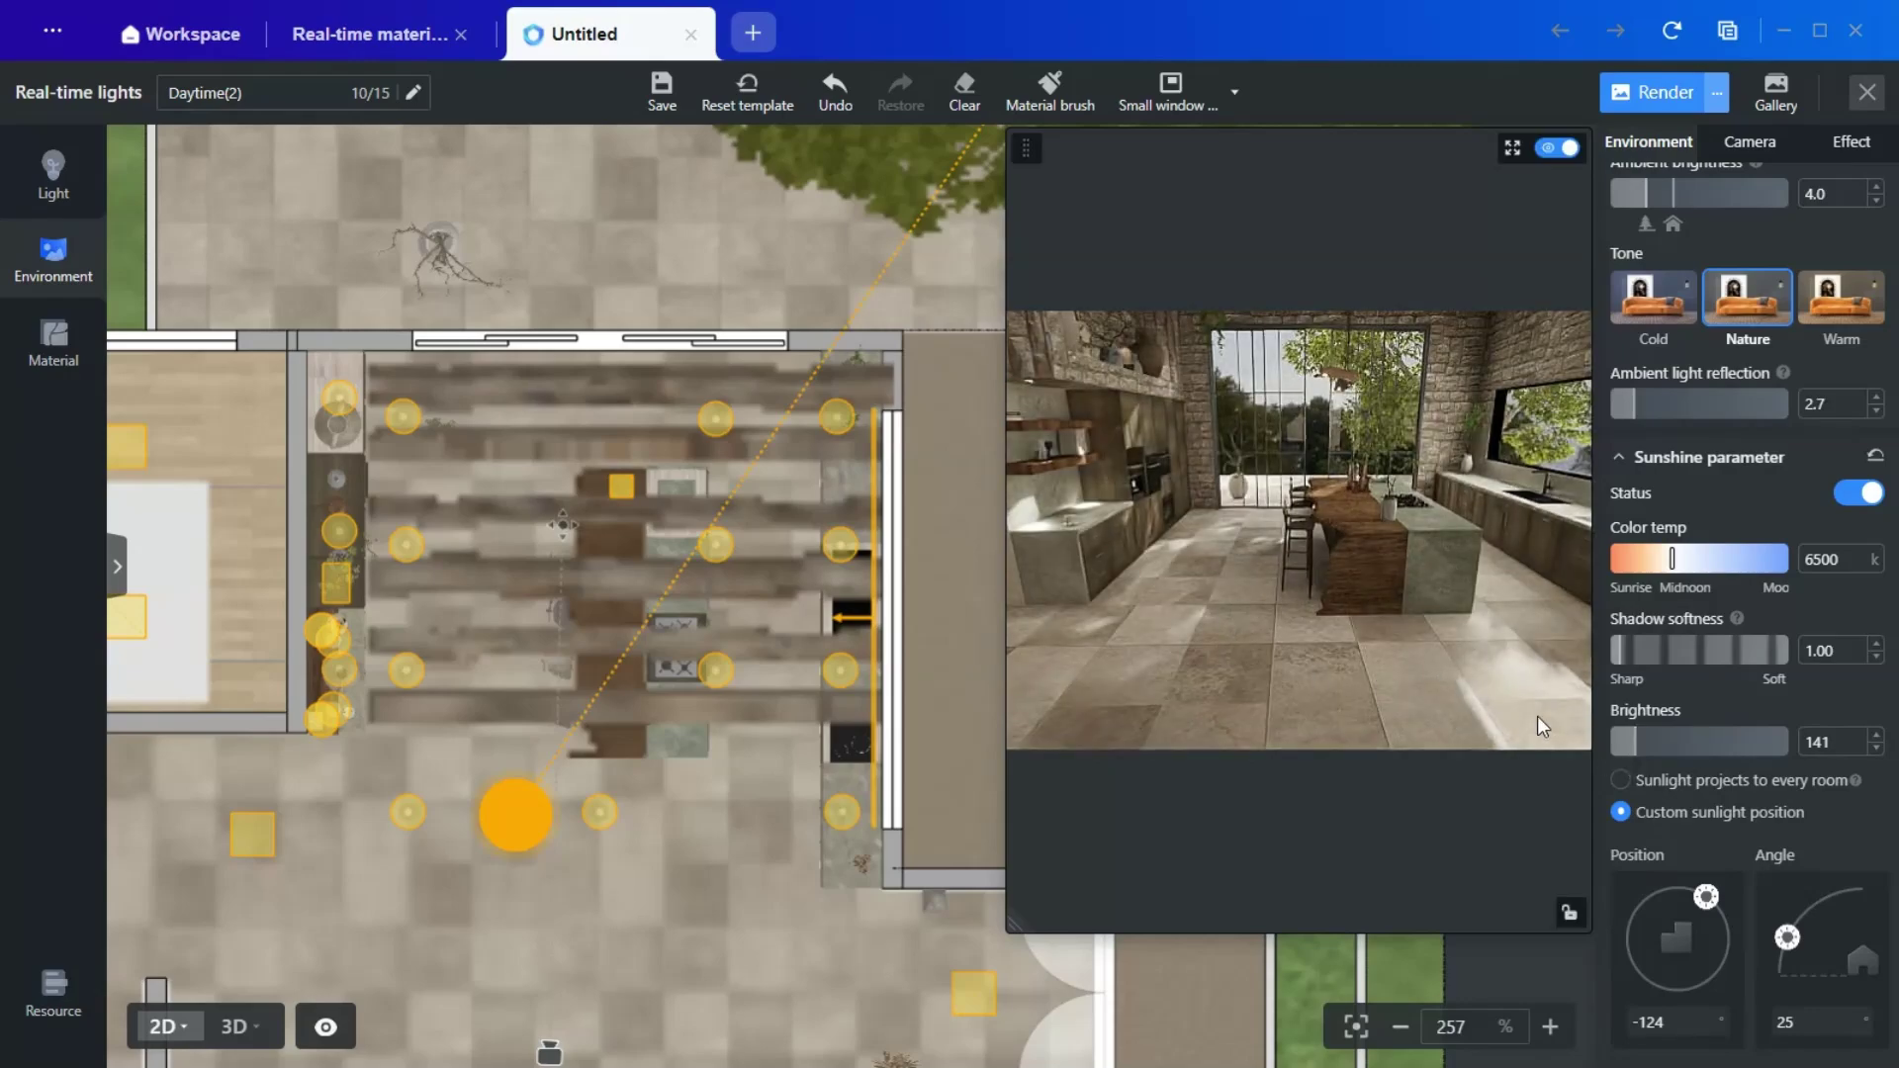
pyautogui.moveTo(1629, 754); pyautogui.dragTo(1622, 754)
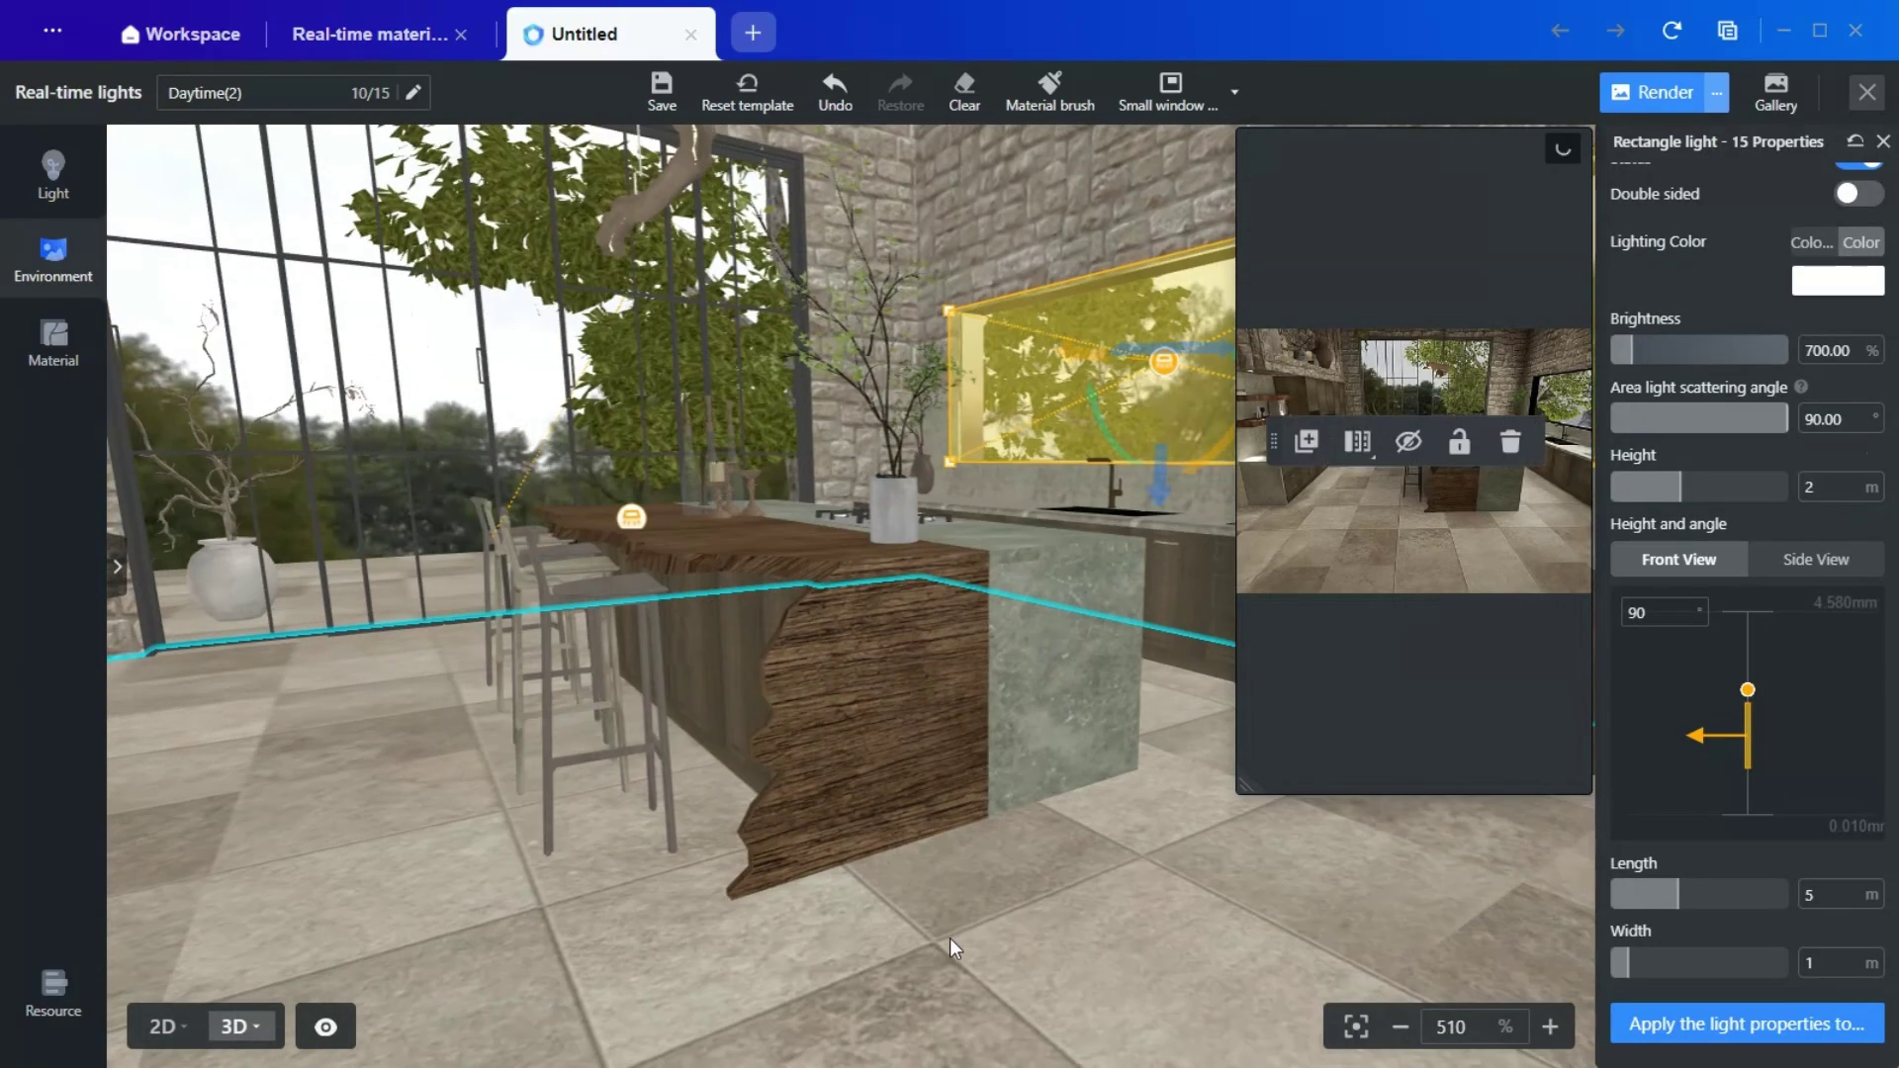
# Step: Try a scattering angle of 0 on the sink window's rectangle light, and settle on 51° with a brightness of 546%
pyautogui.moveTo(949, 938); pyautogui.dragTo(538, 948)
pyautogui.scroll(3, 858, 822)
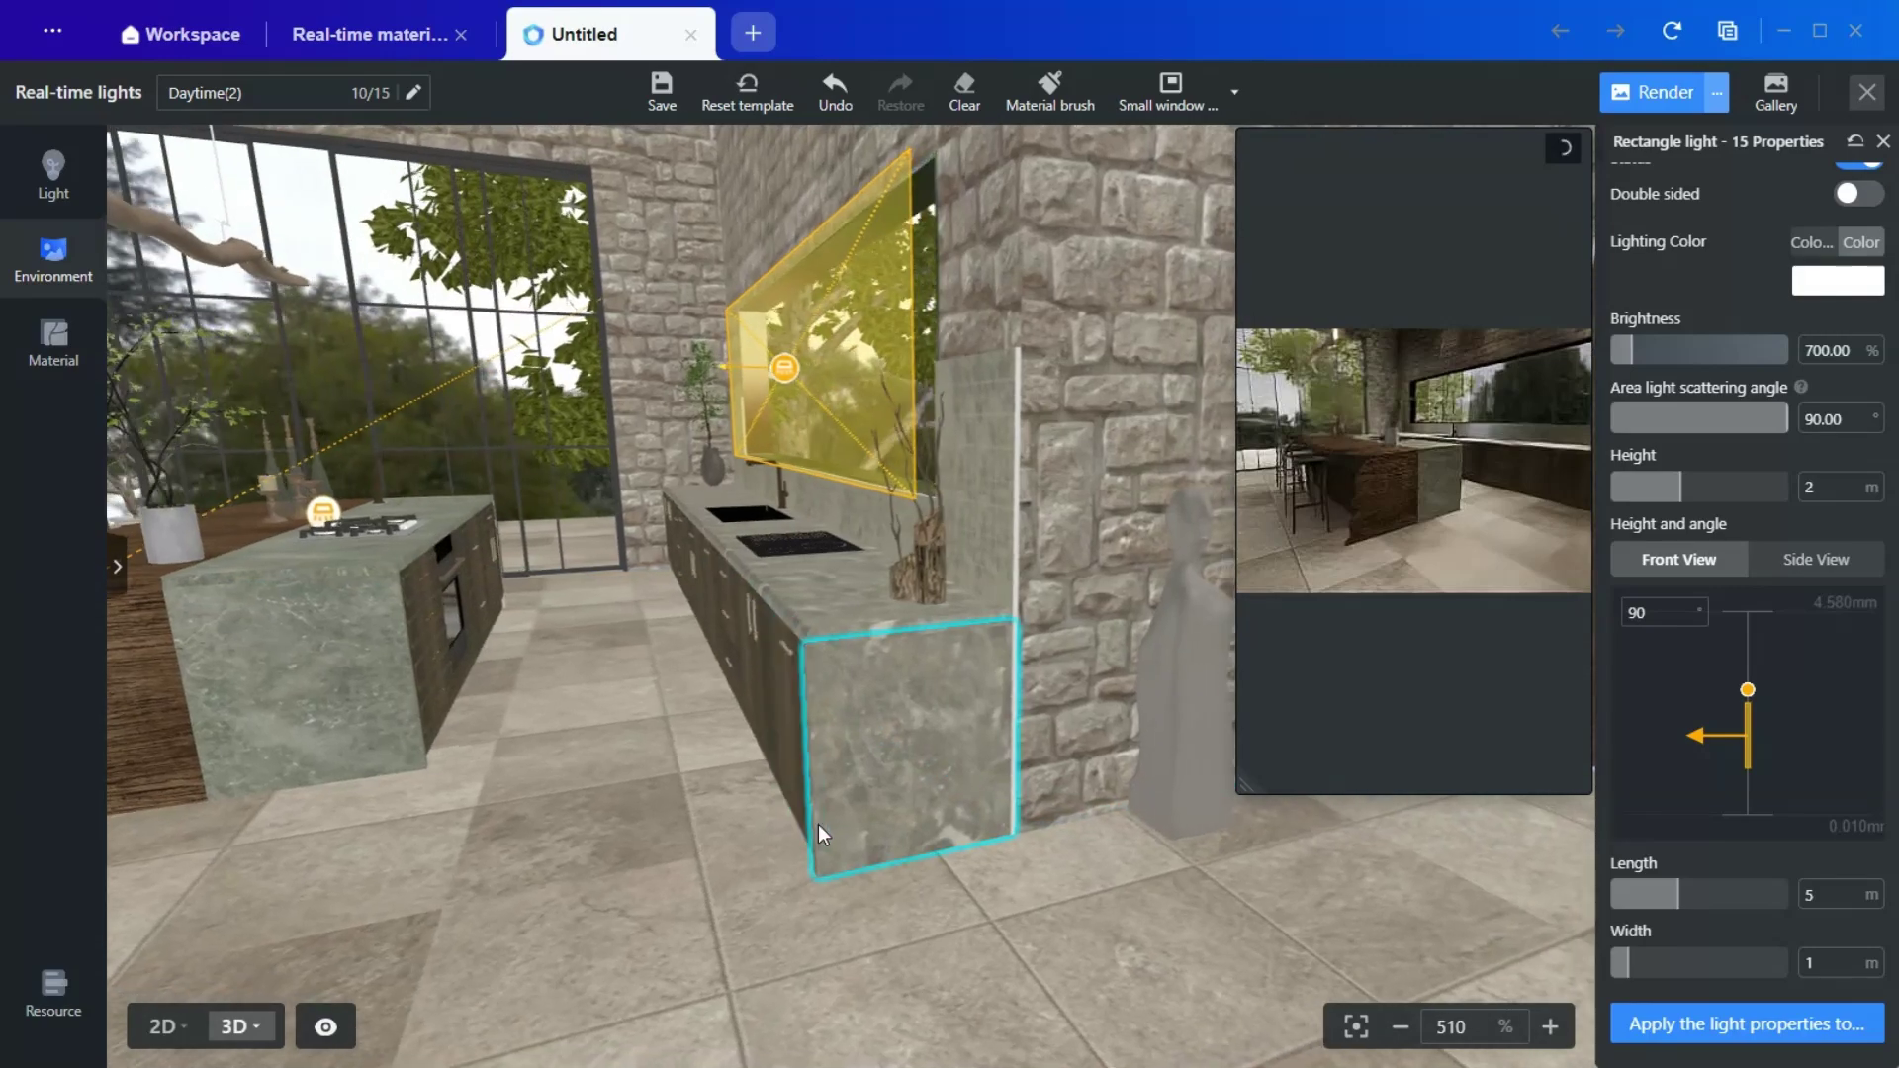
pyautogui.moveTo(720, 823); pyautogui.dragTo(791, 827)
pyautogui.moveTo(930, 952); pyautogui.dragTo(887, 951)
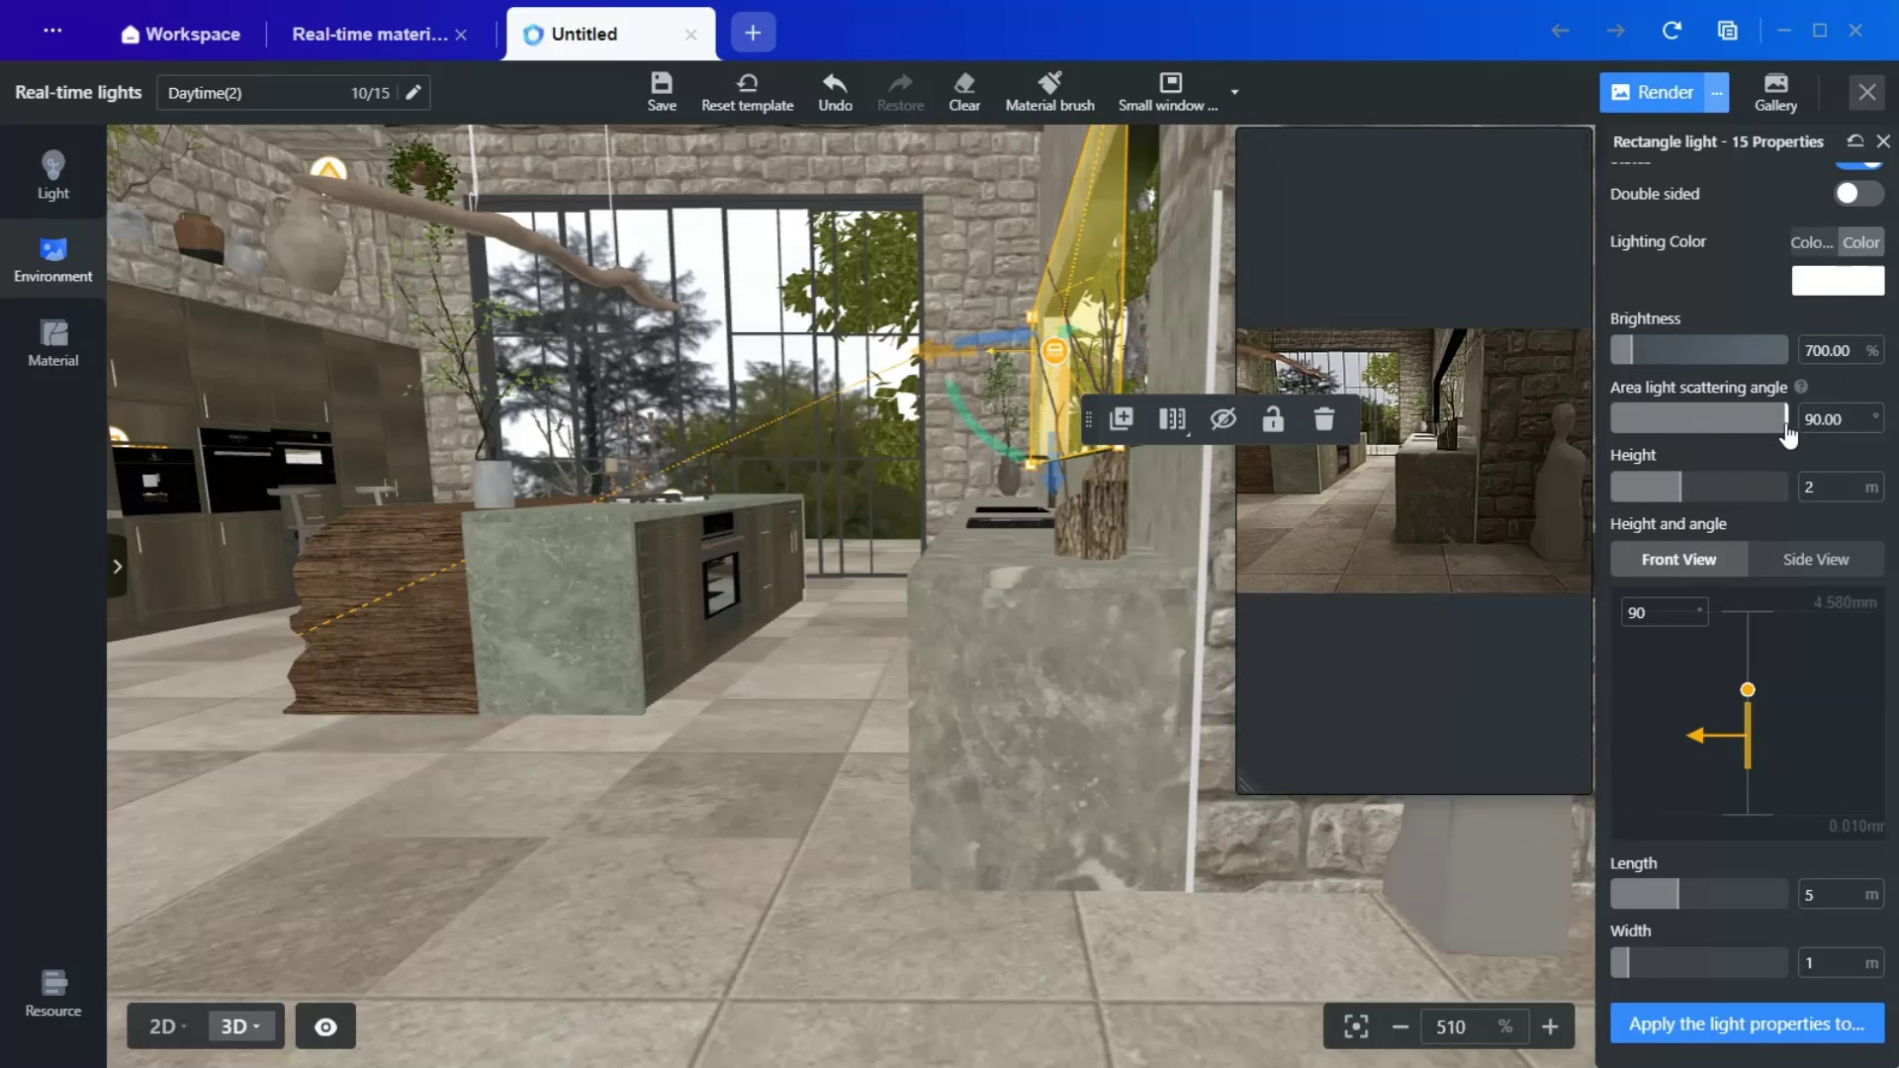
pyautogui.moveTo(1701, 435); pyautogui.dragTo(1565, 425)
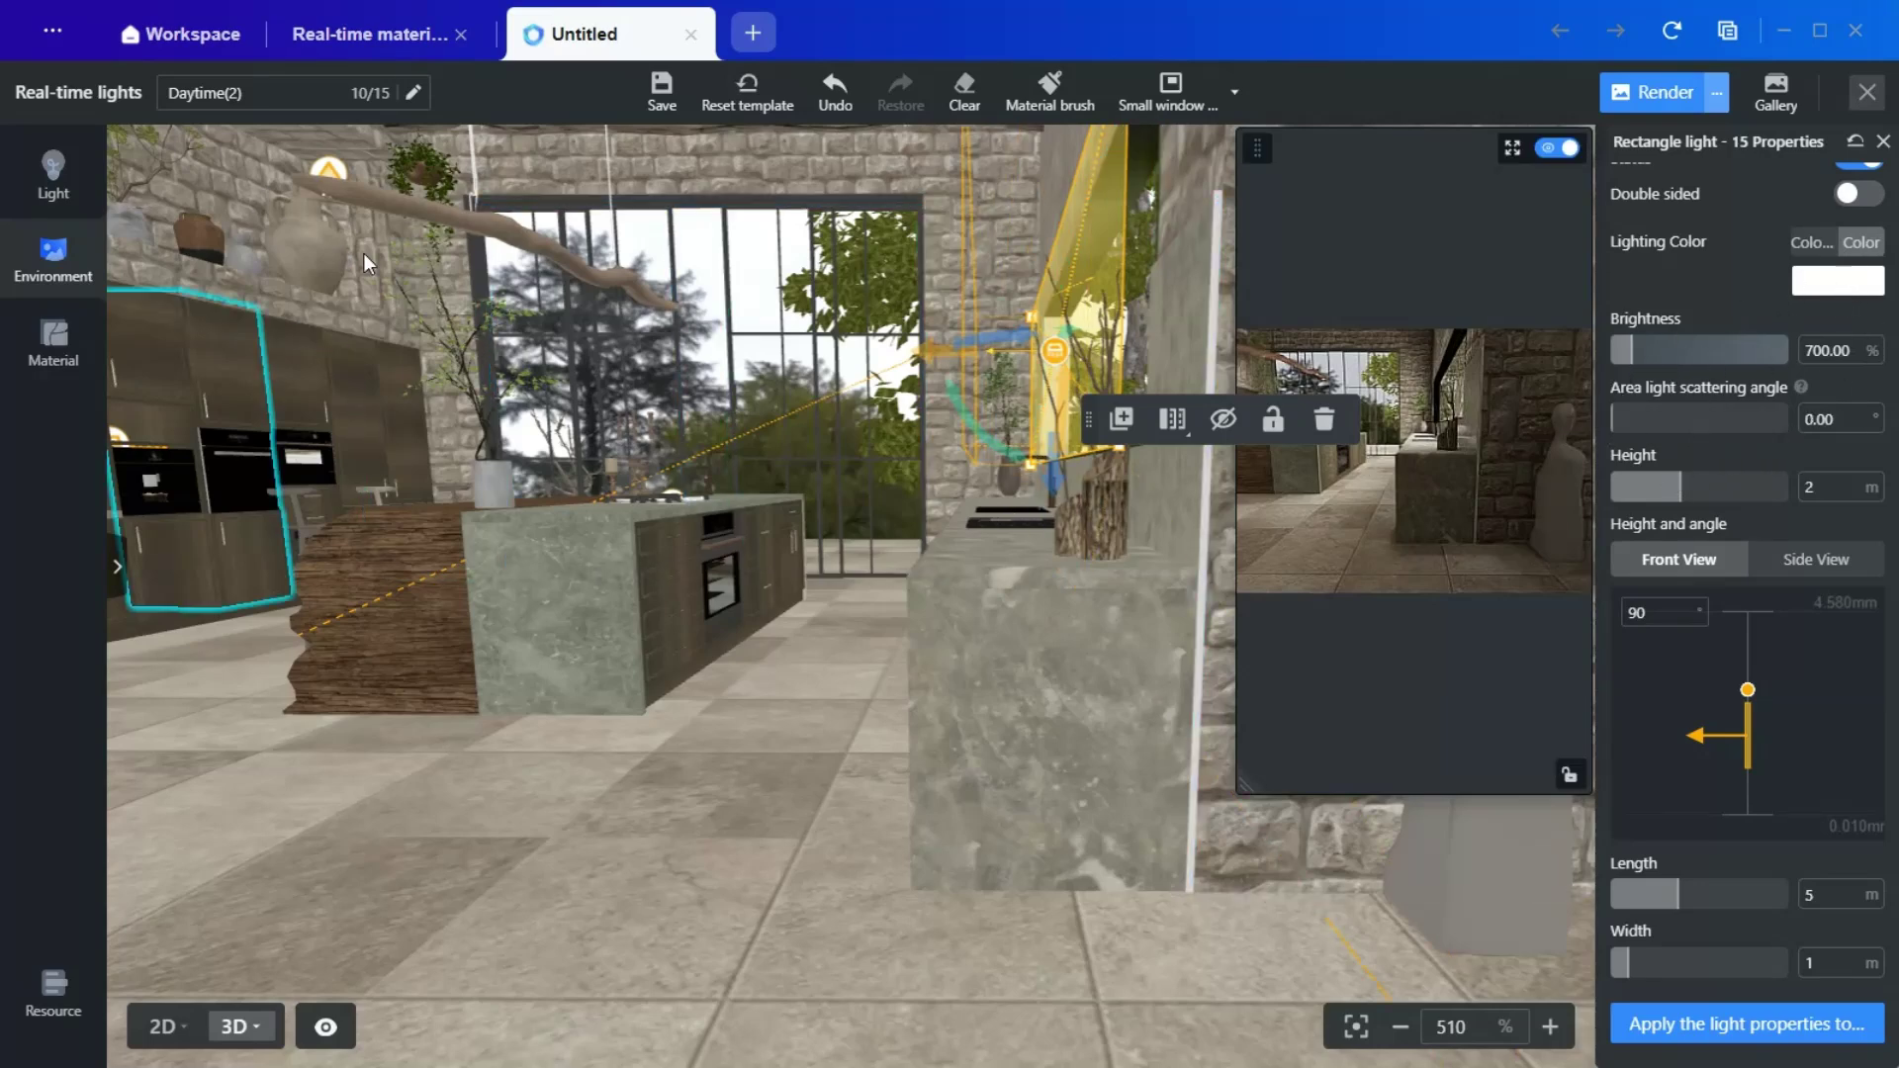
pyautogui.moveTo(1287, 788); pyautogui.dragTo(761, 935)
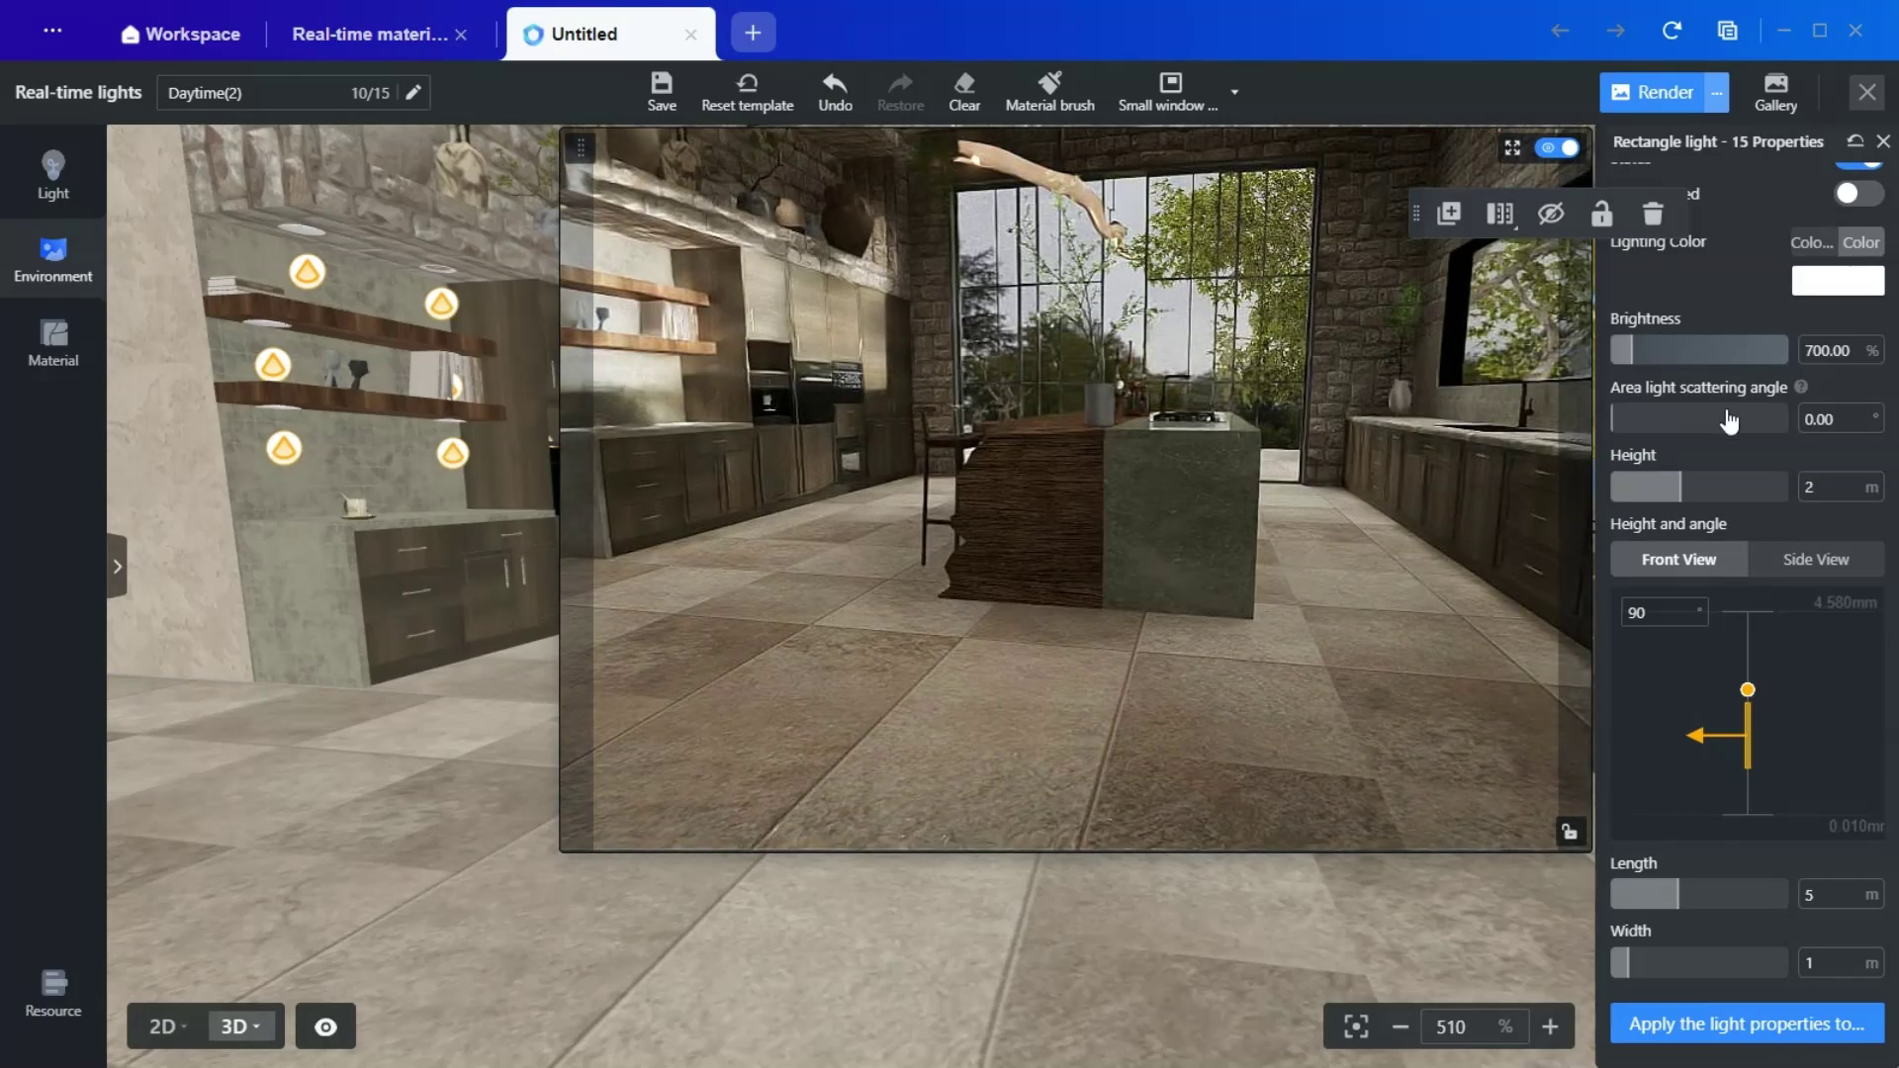
pyautogui.moveTo(1627, 441); pyautogui.dragTo(1716, 440)
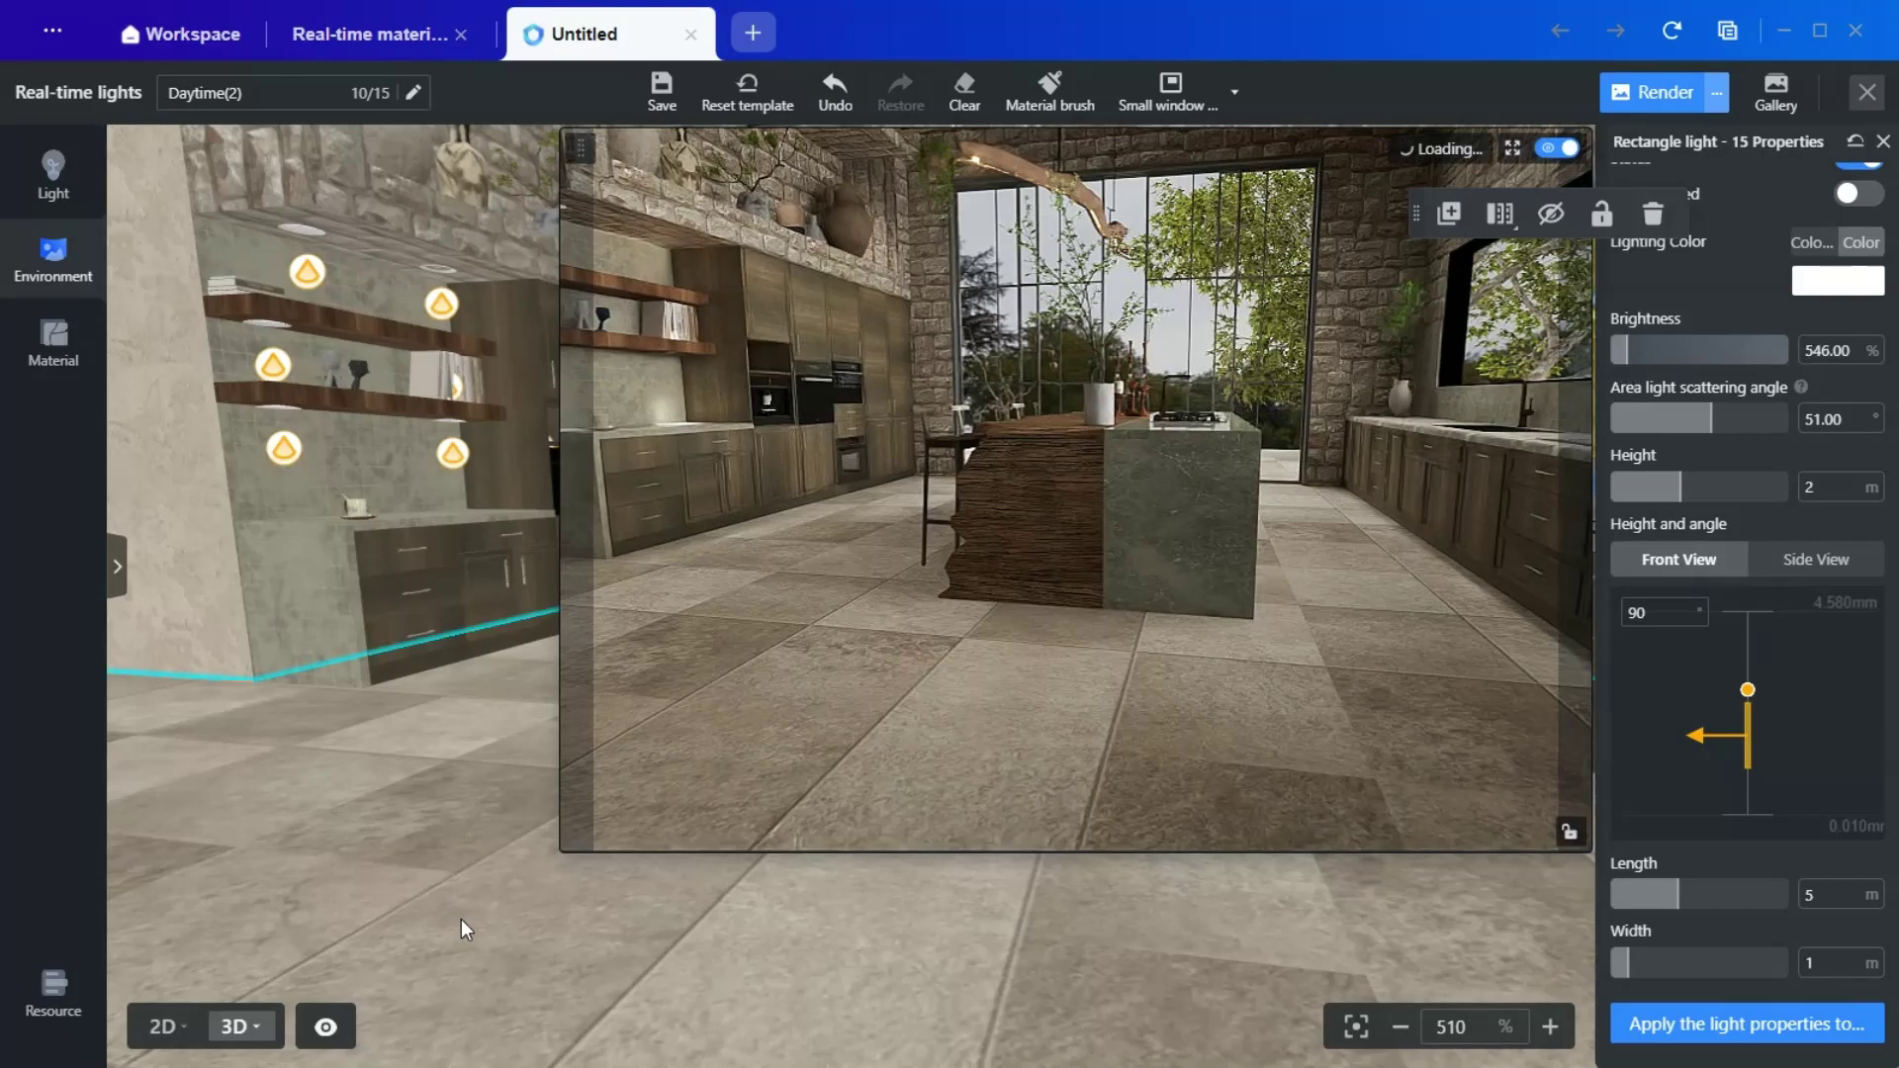
# Step: Shrink the live preview and try tilting the window's rectangle light downward to 121°
pyautogui.moveTo(460, 918); pyautogui.dragTo(605, 930)
pyautogui.moveTo(1024, 969); pyautogui.dragTo(614, 842)
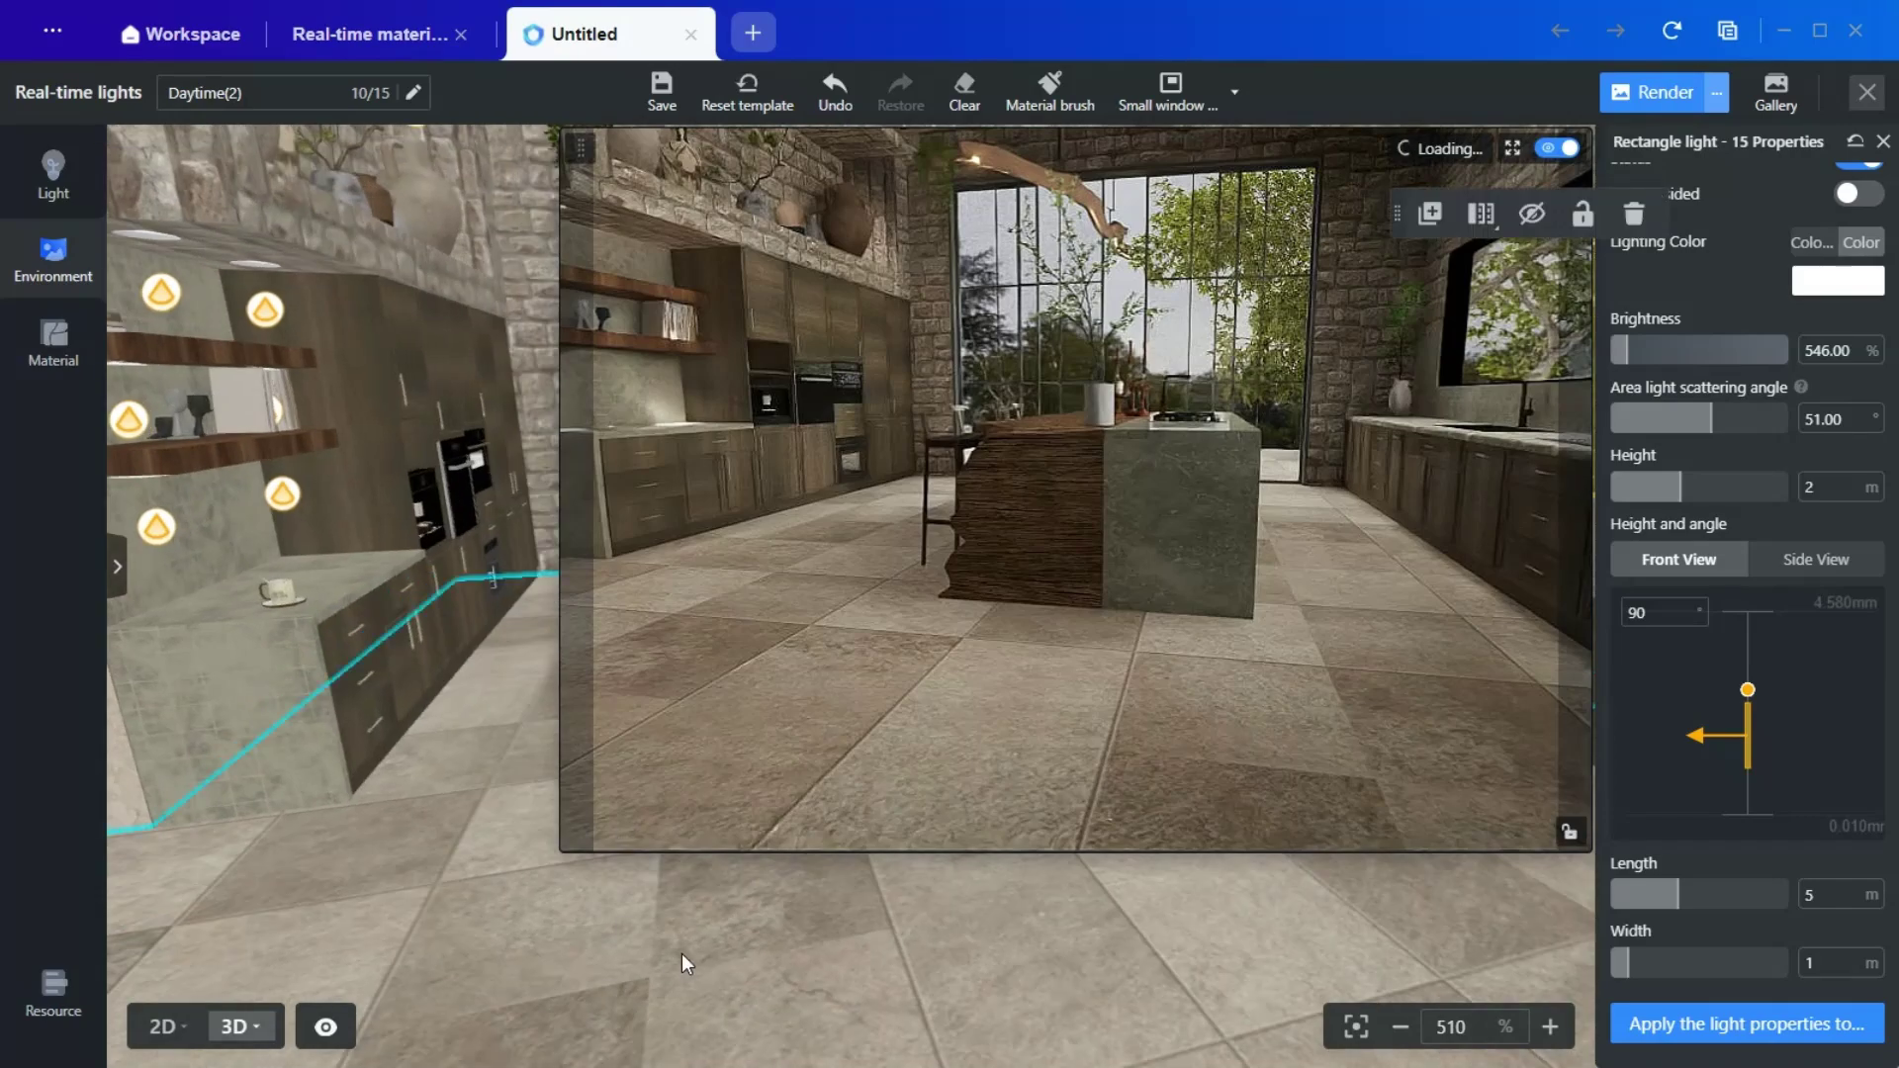
pyautogui.moveTo(682, 954); pyautogui.dragTo(726, 953)
pyautogui.moveTo(953, 949); pyautogui.dragTo(700, 918)
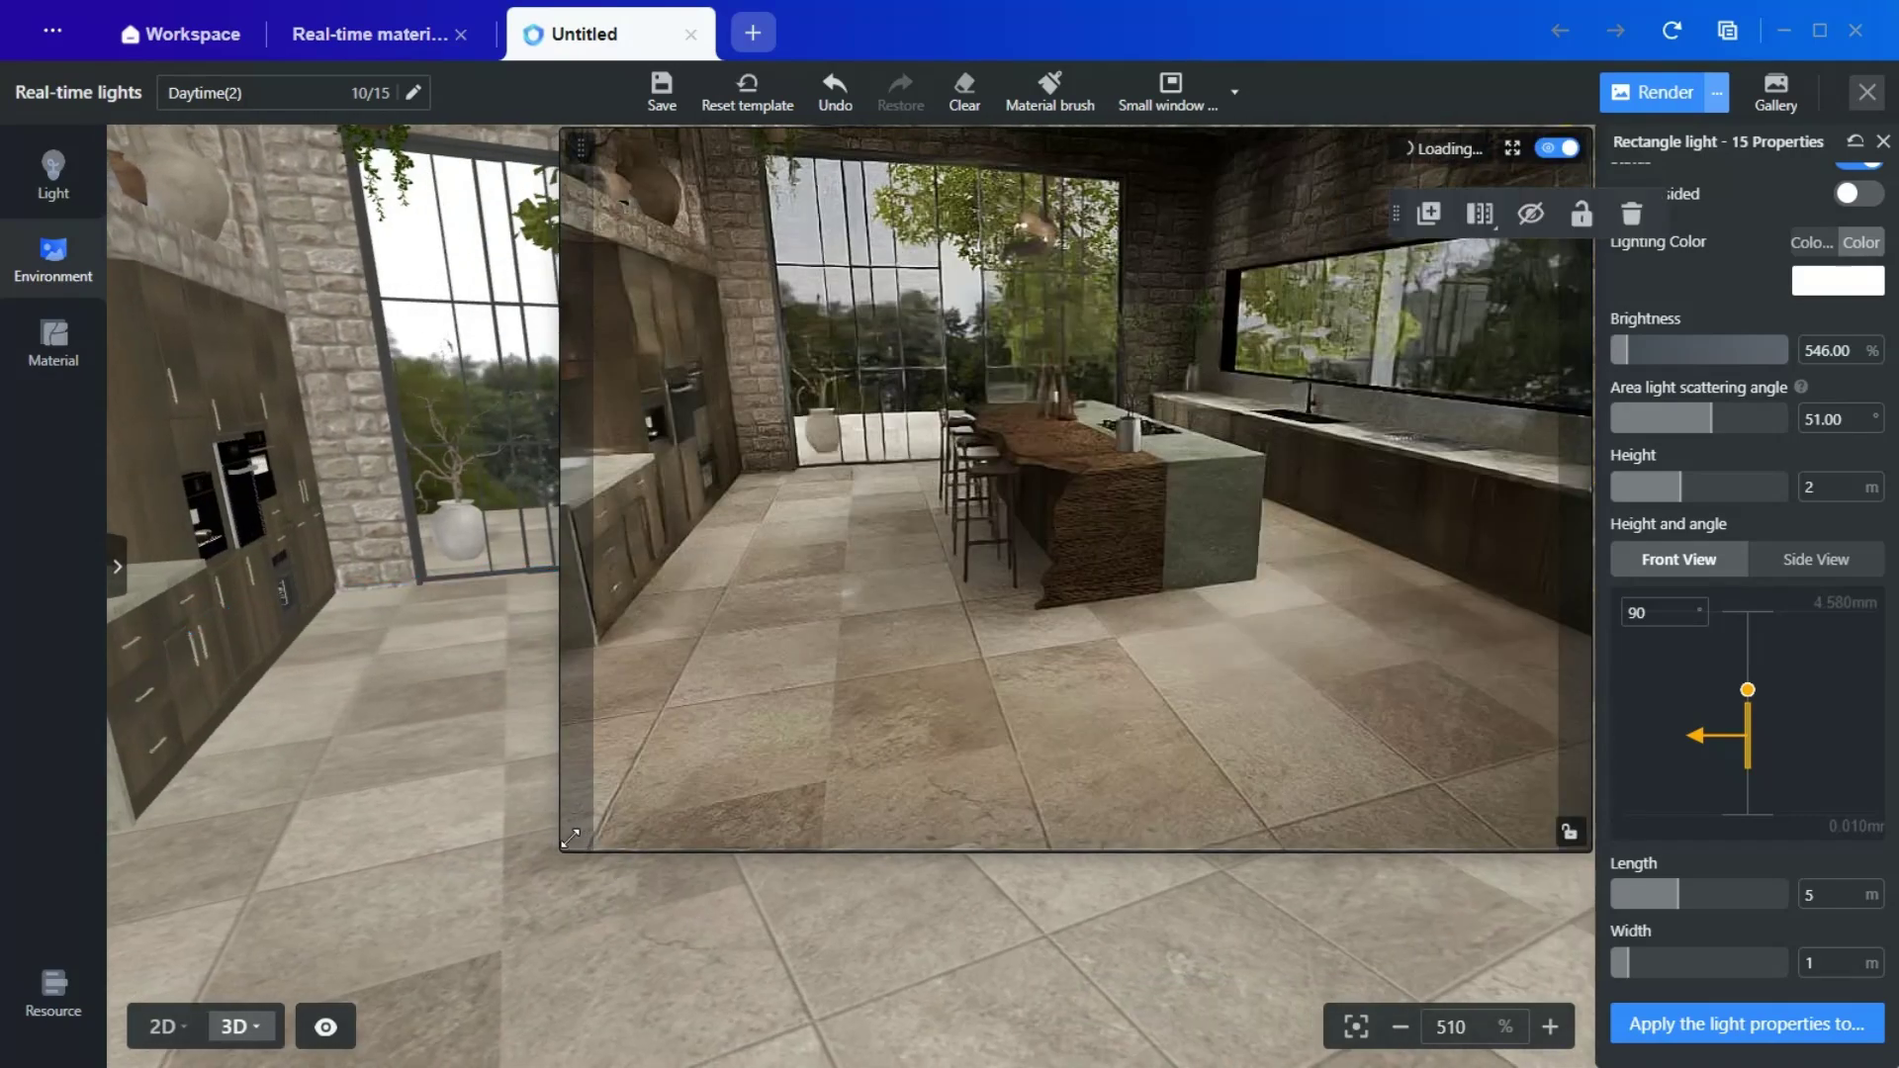
pyautogui.moveTo(571, 839); pyautogui.dragTo(1248, 621)
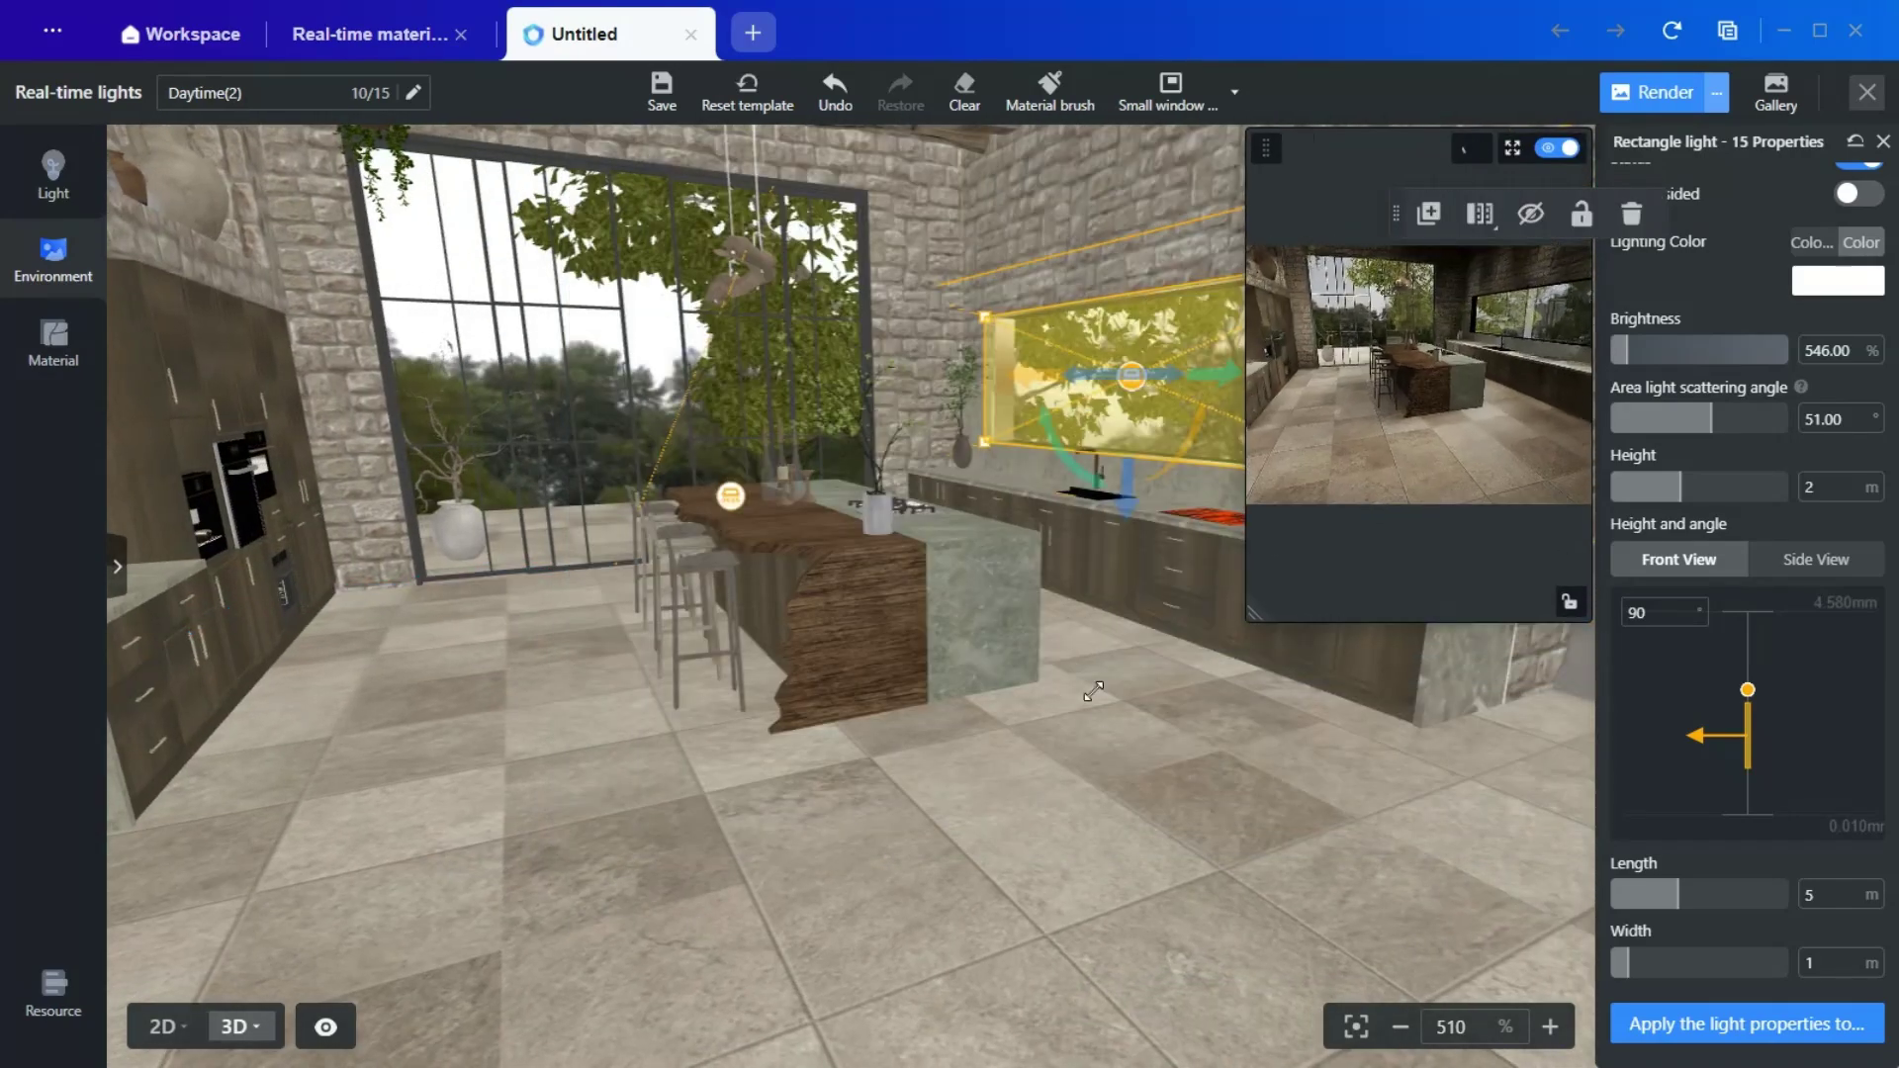
pyautogui.moveTo(1093, 692); pyautogui.dragTo(810, 473)
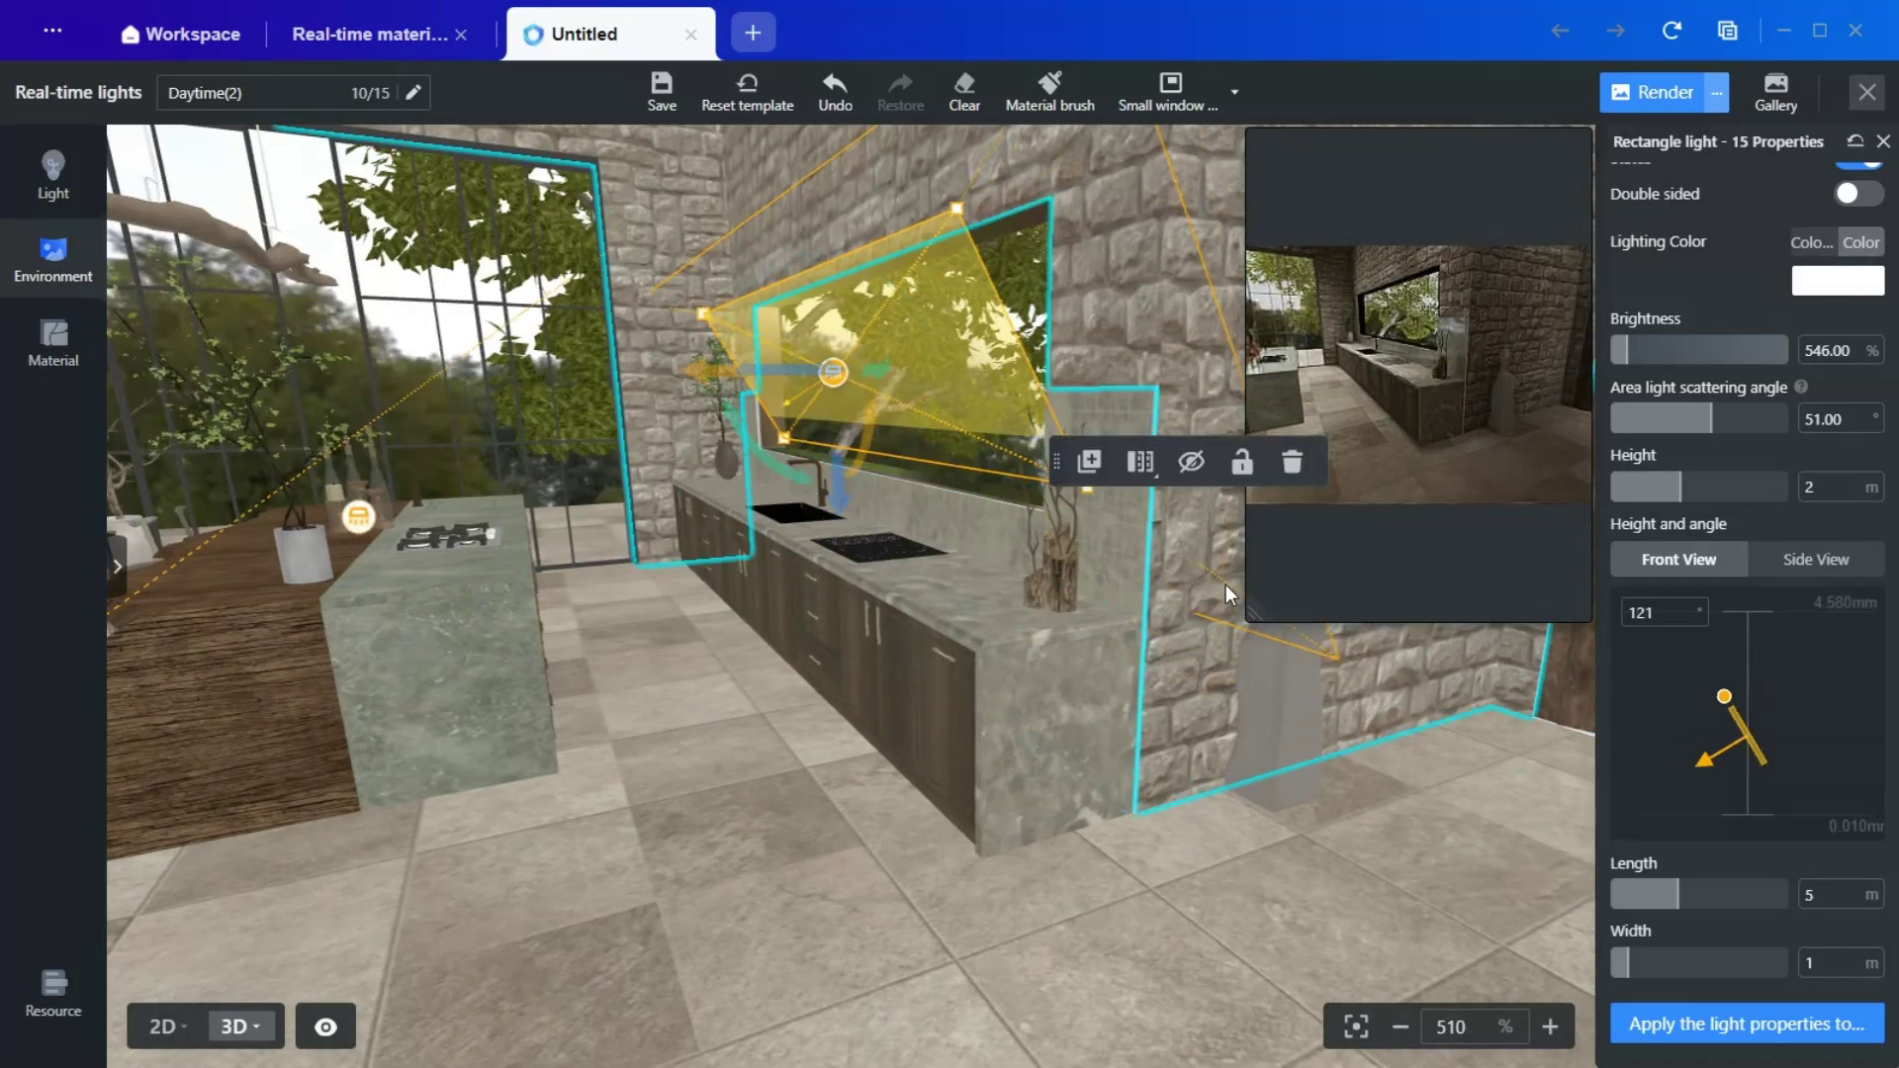
# Step: Enlarge the live preview and switch it from the small window to full screen
pyautogui.moveTo(1249, 621); pyautogui.dragTo(1100, 882)
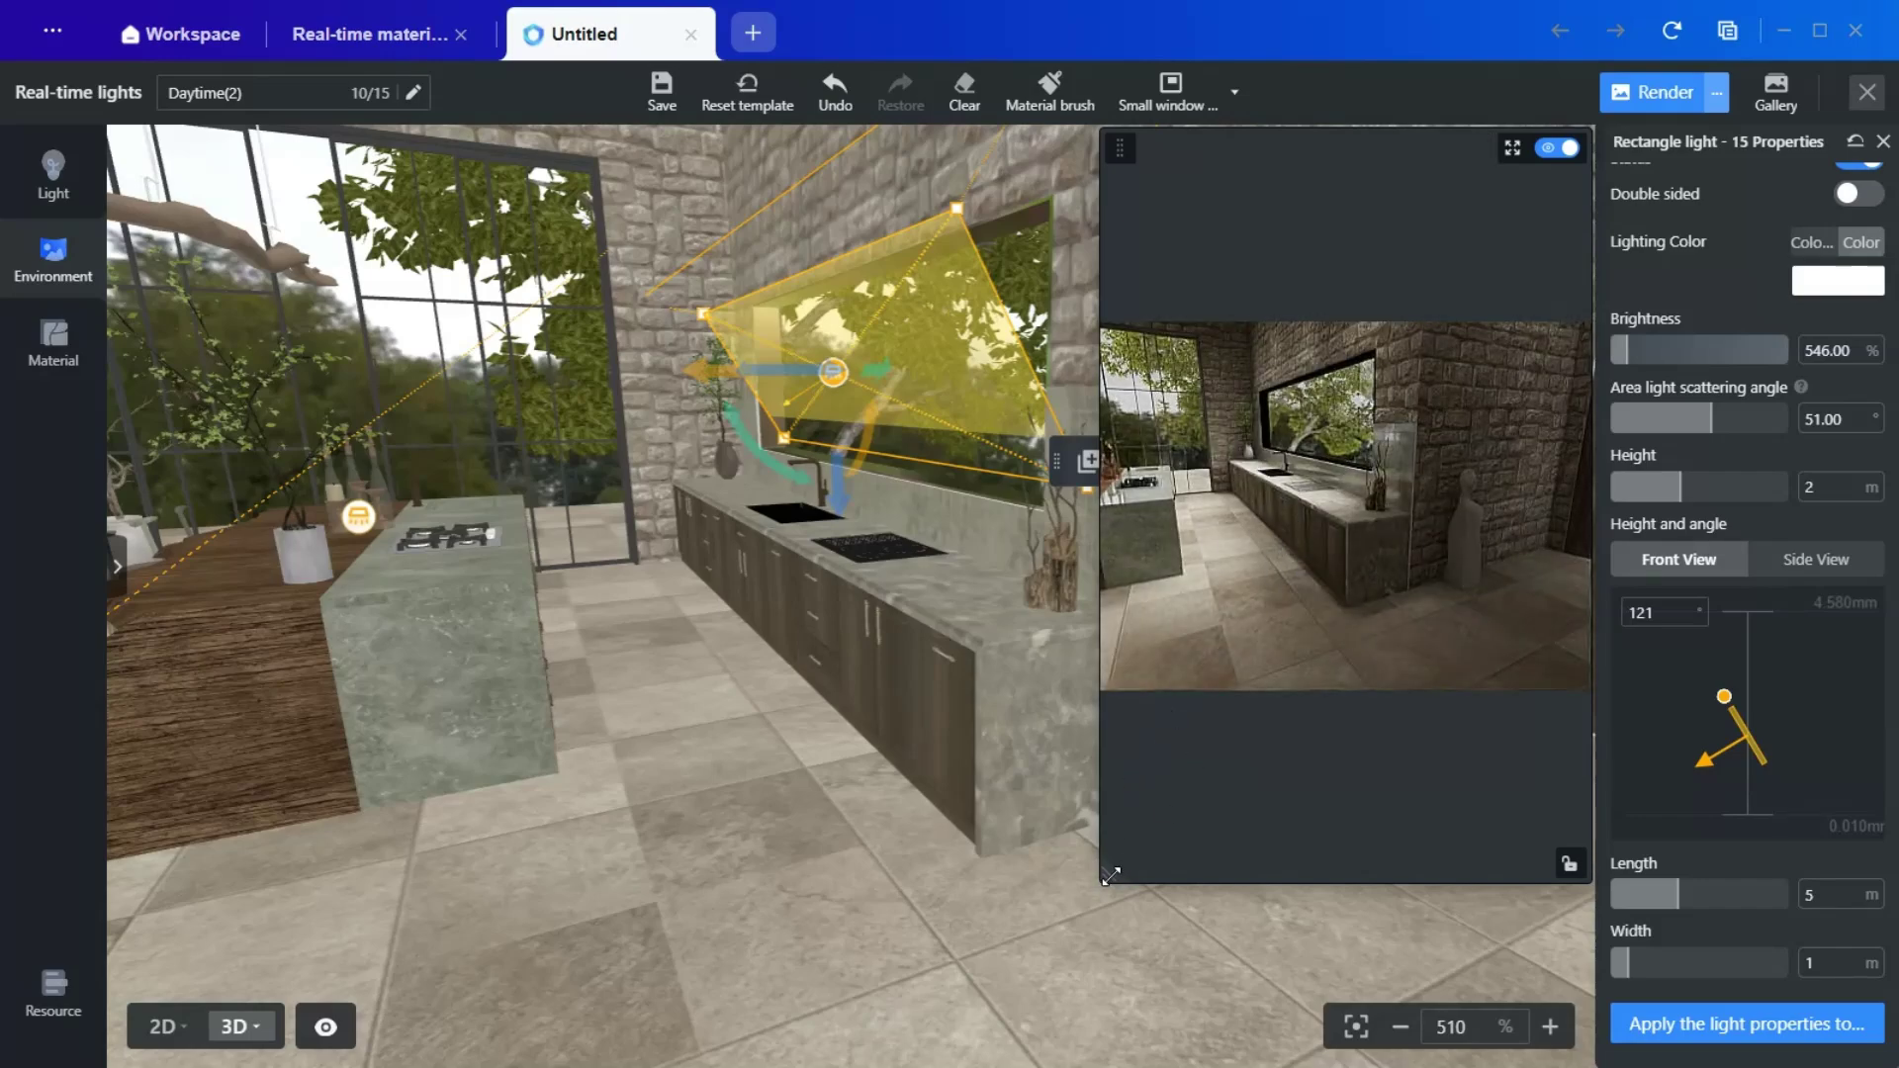
pyautogui.moveTo(1108, 875); pyautogui.dragTo(326, 1030)
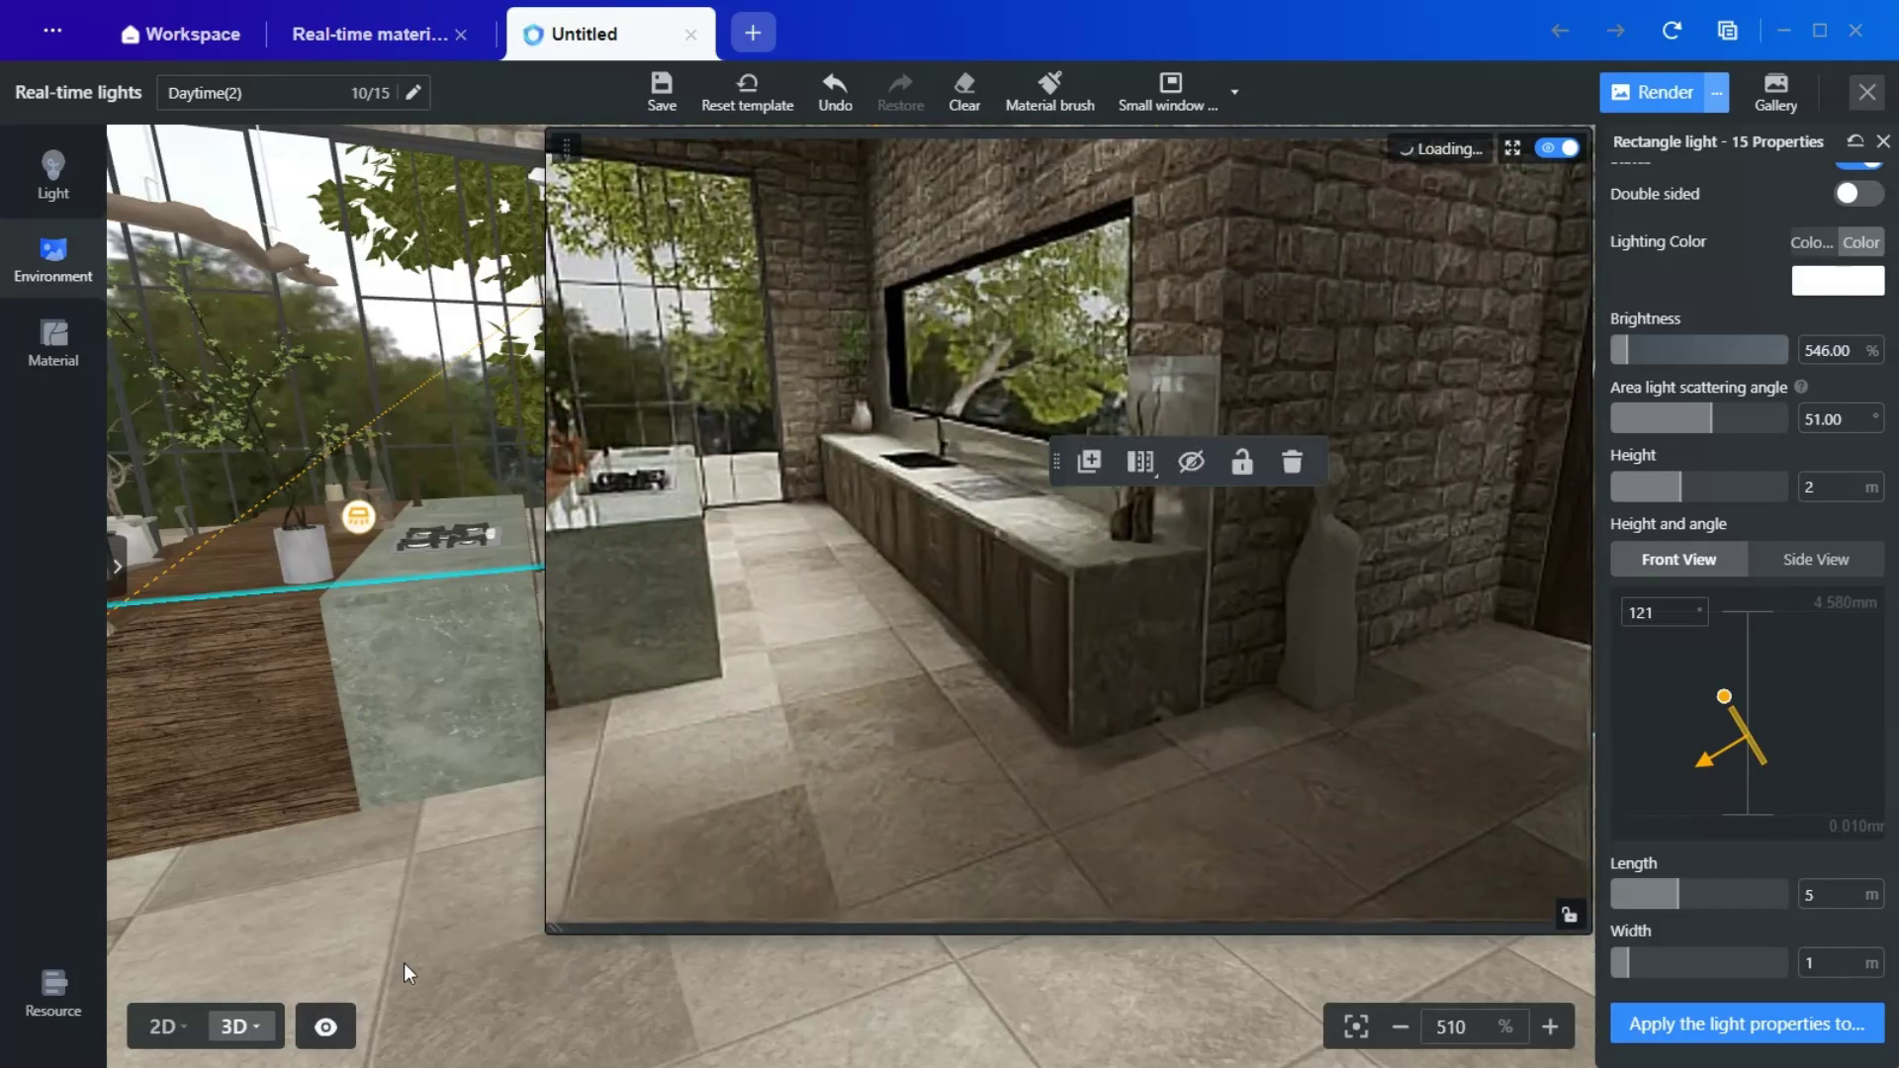
pyautogui.click(1232, 92)
pyautogui.click(1147, 201)
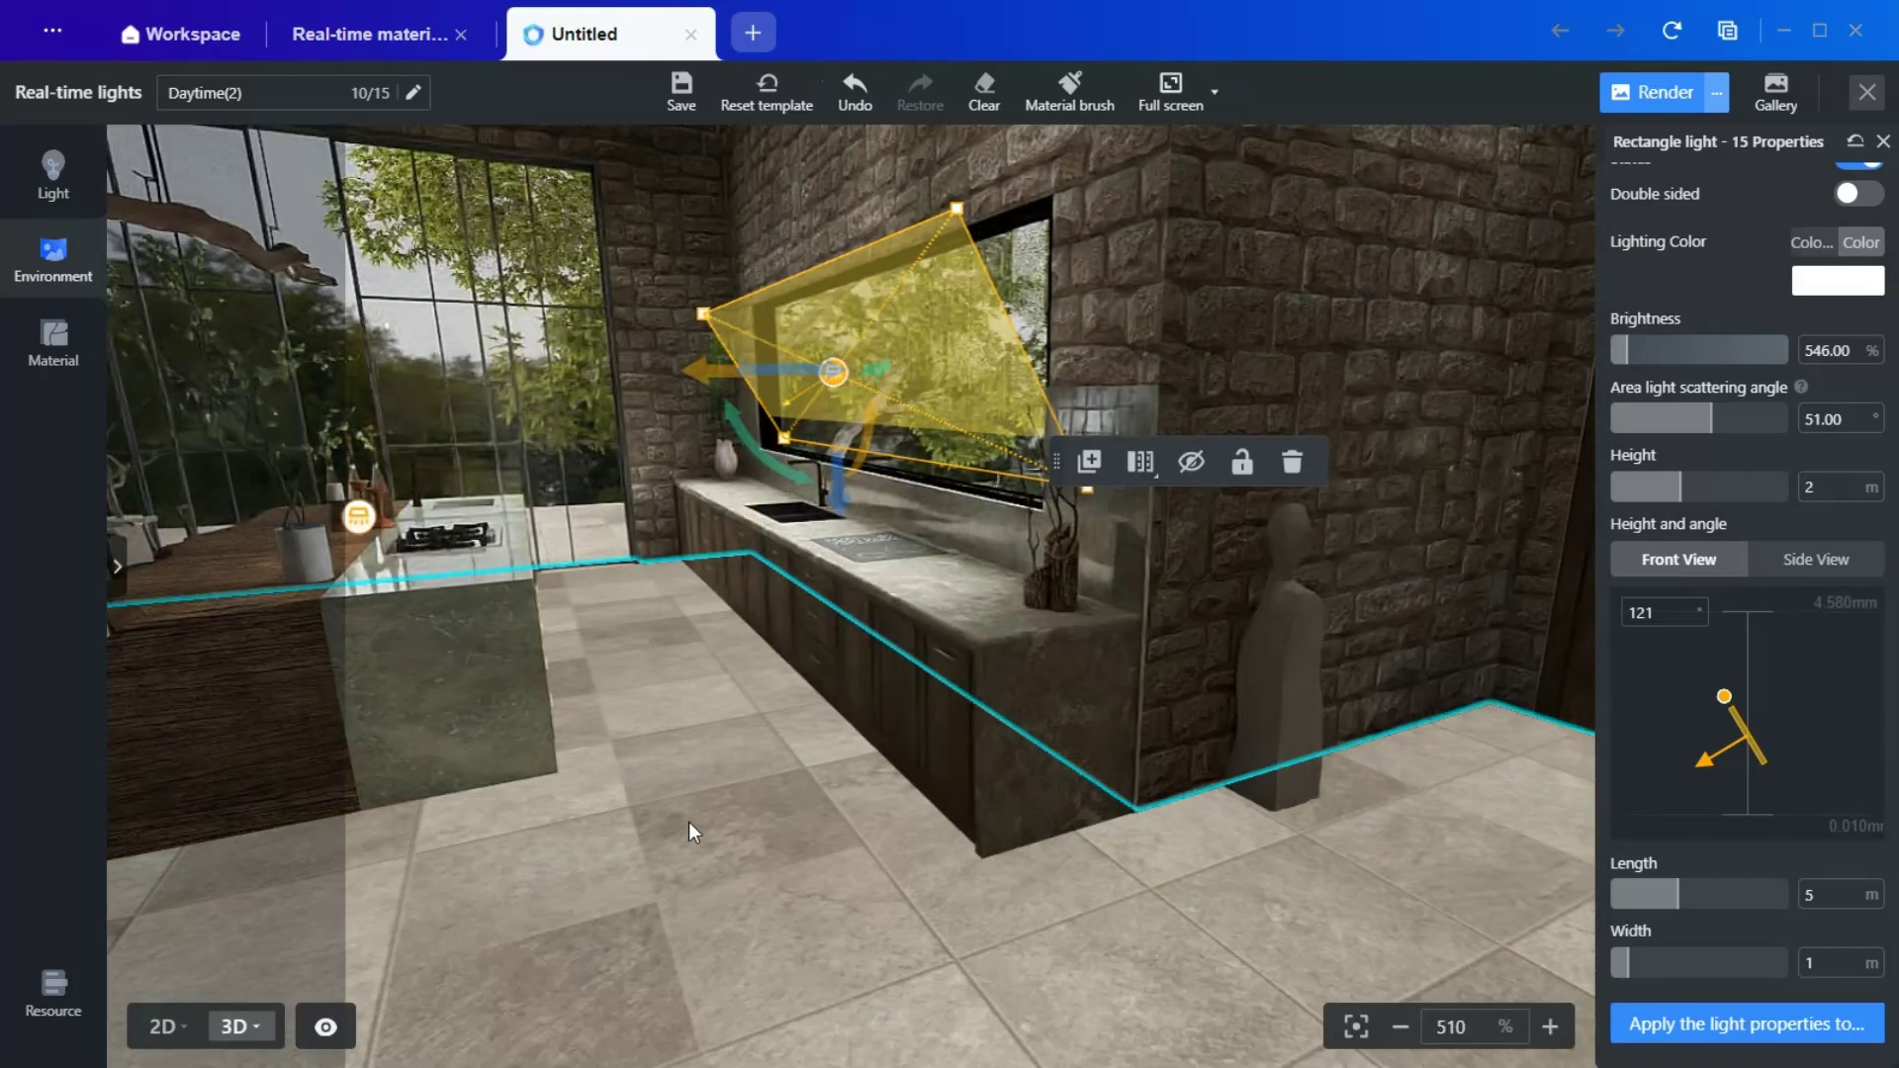
# Step: Set the tilt of the sink window's rectangle light to 108° and deselect the light
pyautogui.moveTo(688, 821); pyautogui.dragTo(902, 949)
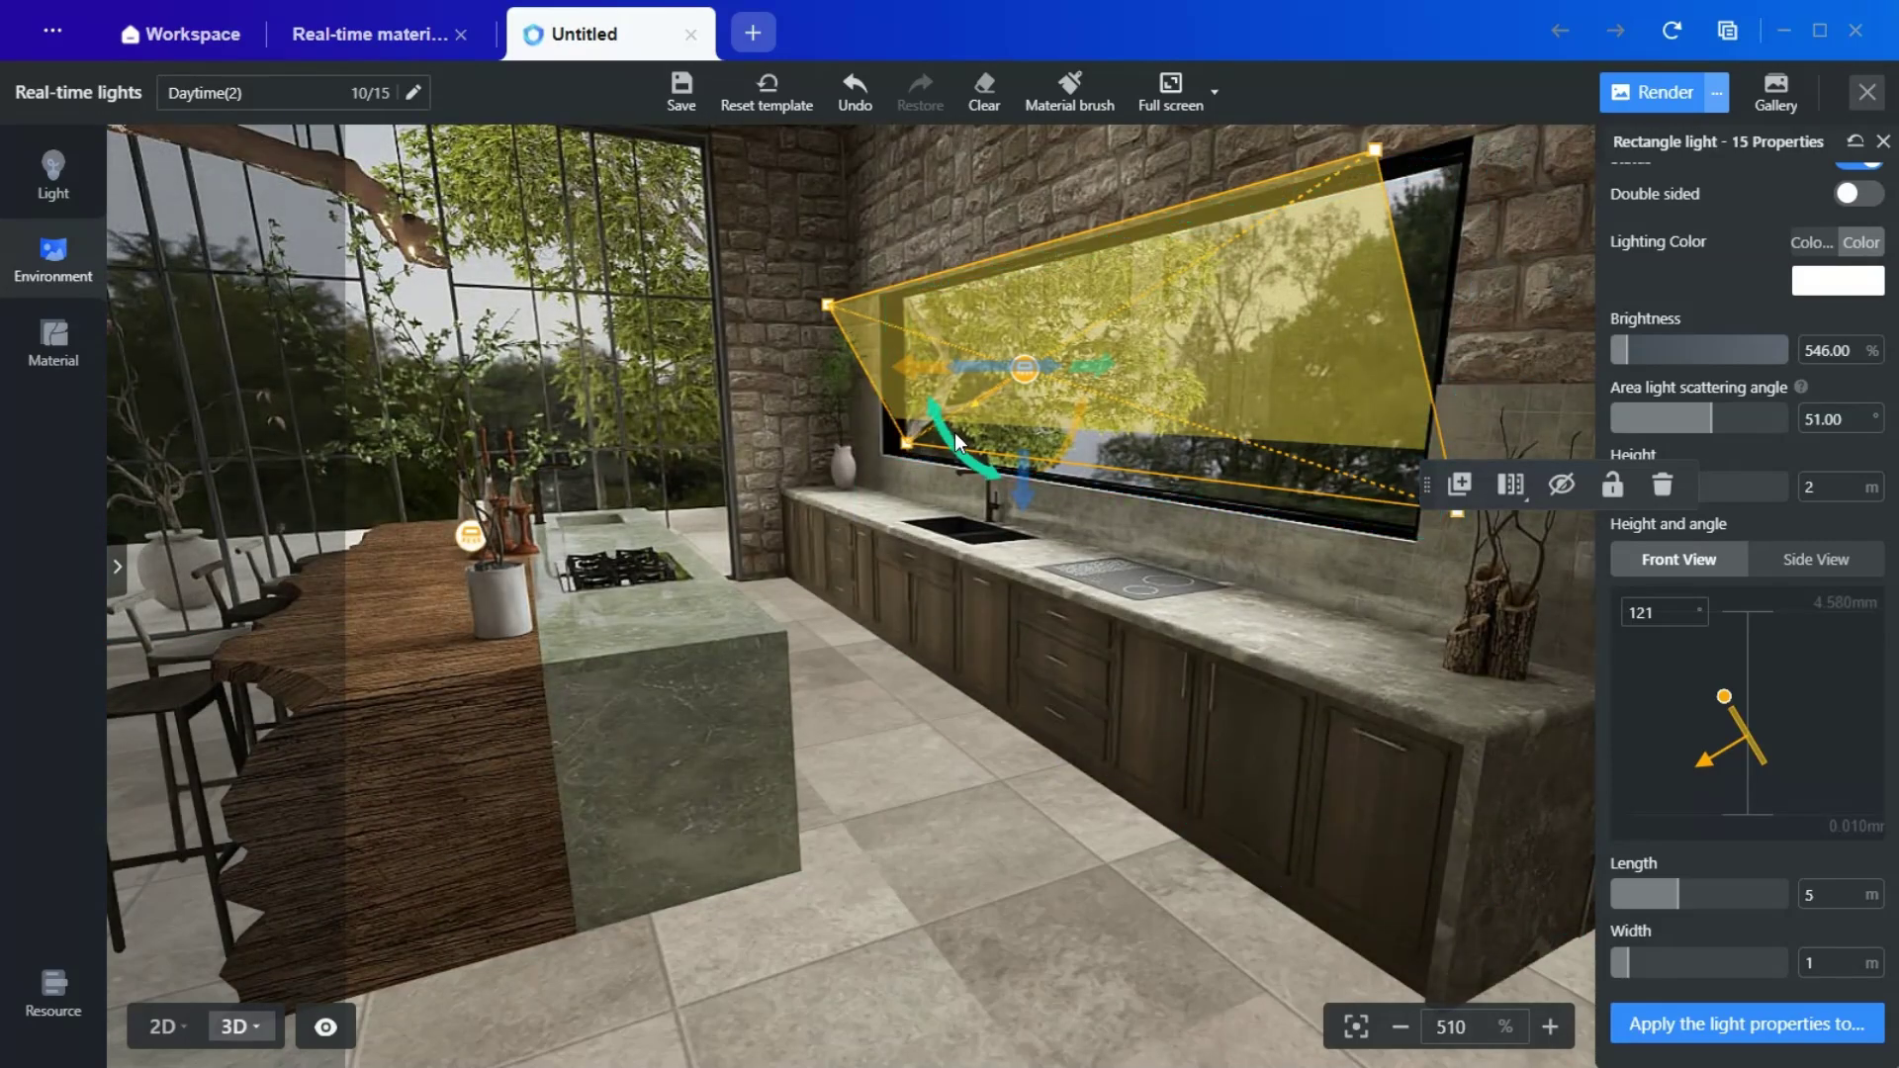
pyautogui.moveTo(950, 444); pyautogui.dragTo(929, 478)
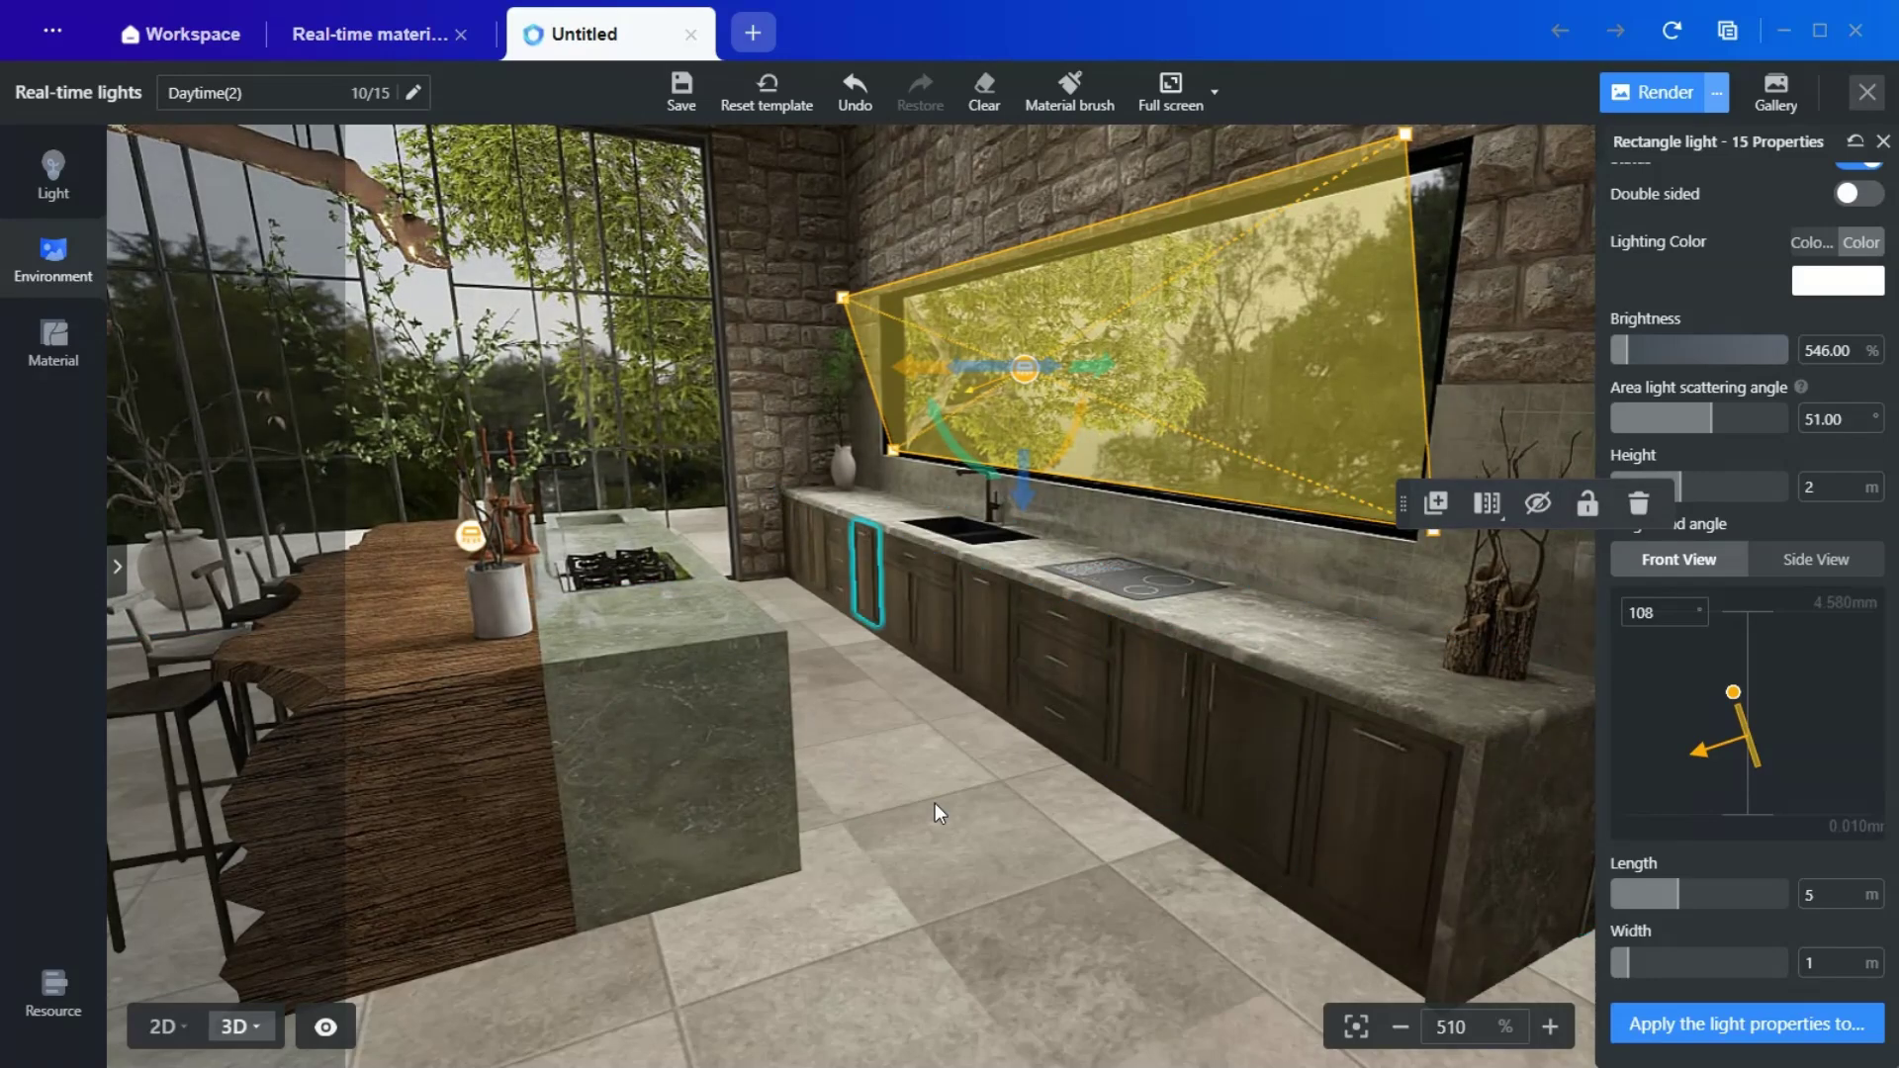
pyautogui.click(934, 883)
# Step: Replace the Spotlight 4 below the lower wall shelf with SpotLight 10
pyautogui.moveTo(953, 740); pyautogui.dragTo(896, 779)
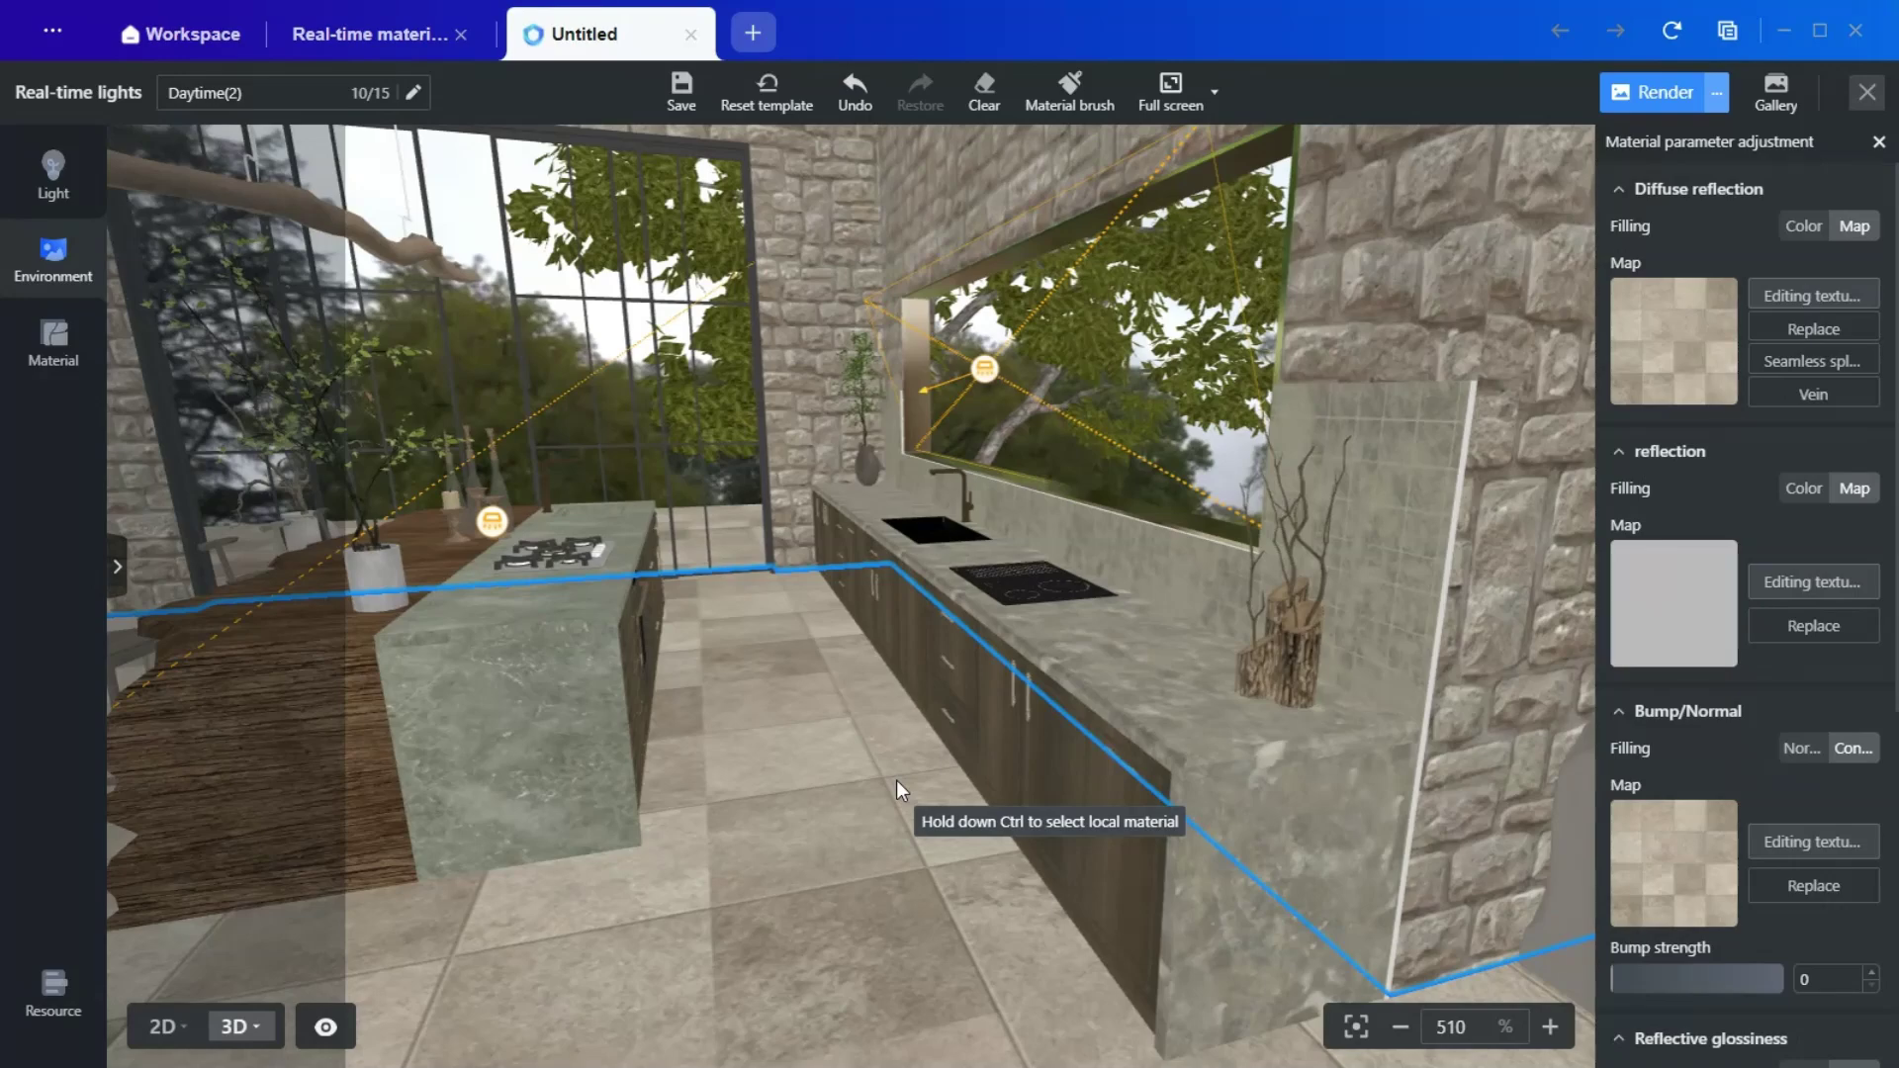
pyautogui.moveTo(686, 807); pyautogui.dragTo(1070, 593)
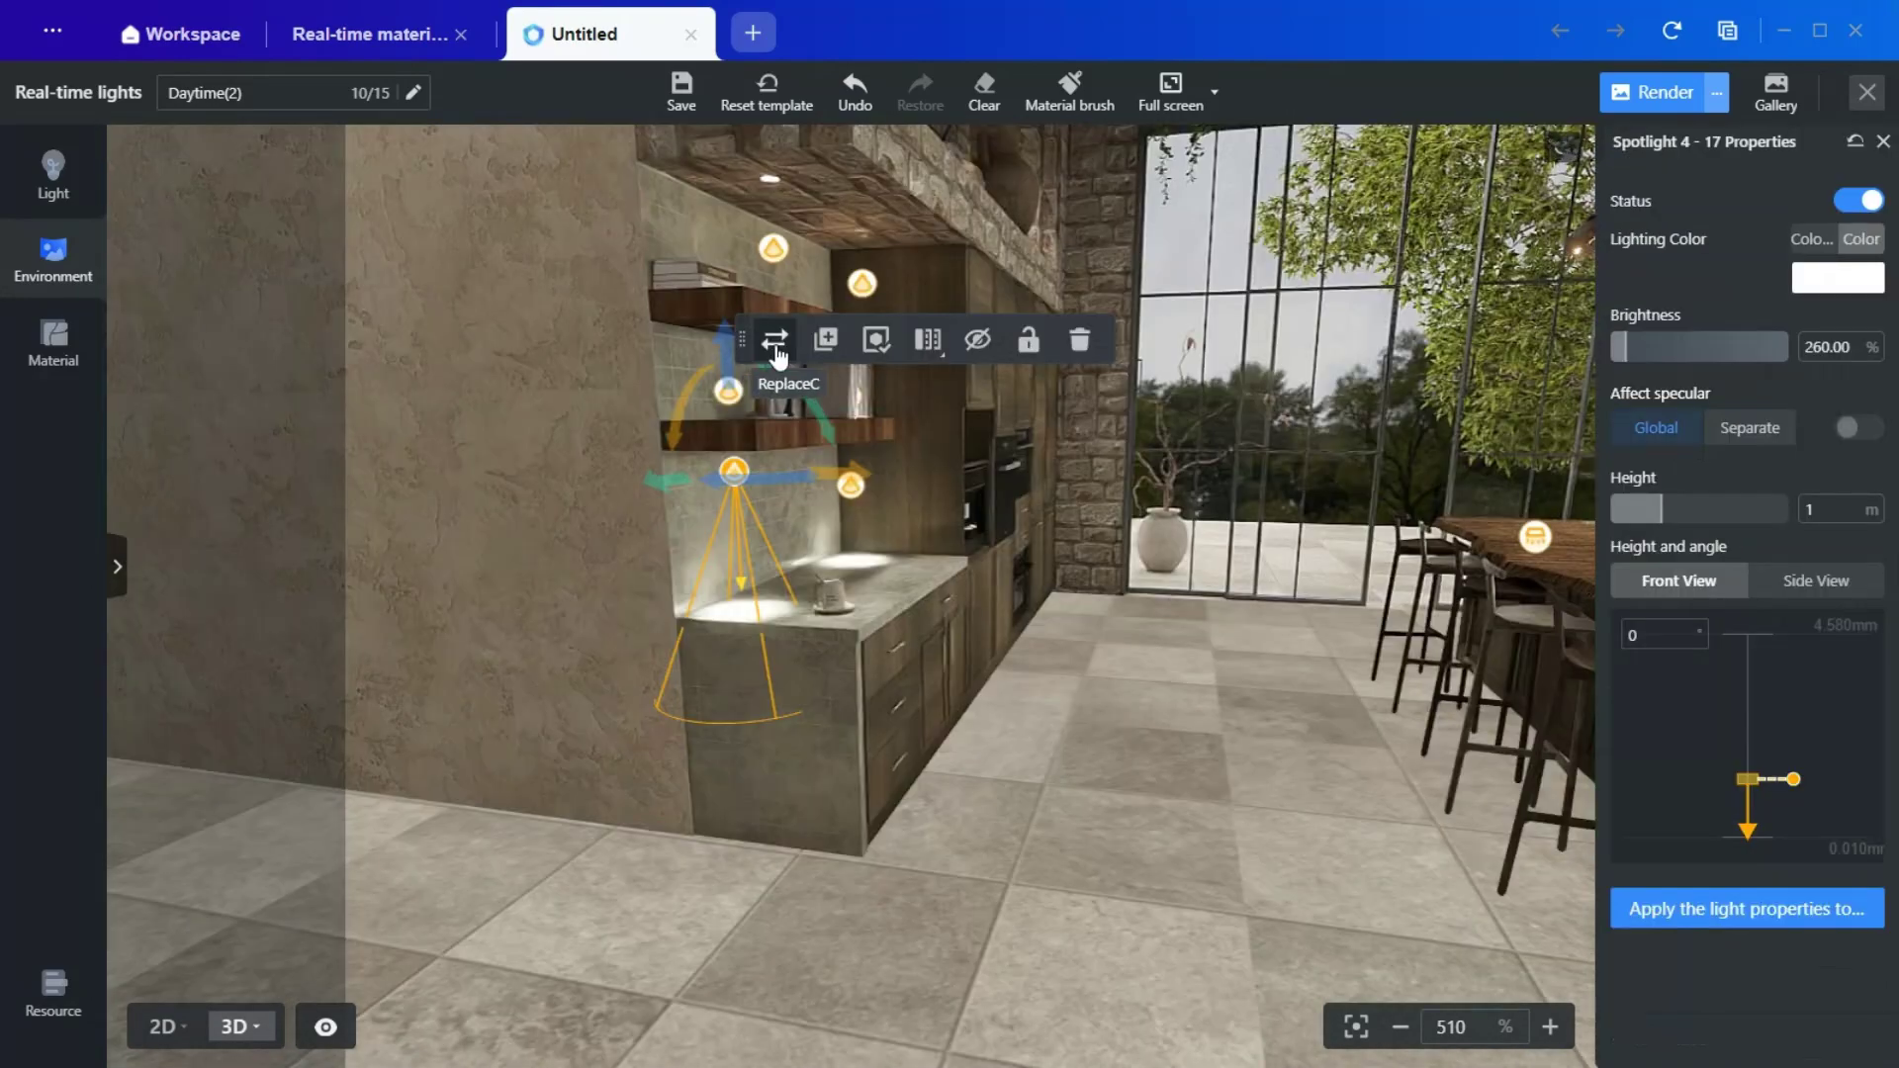
pyautogui.click(118, 568)
pyautogui.click(166, 775)
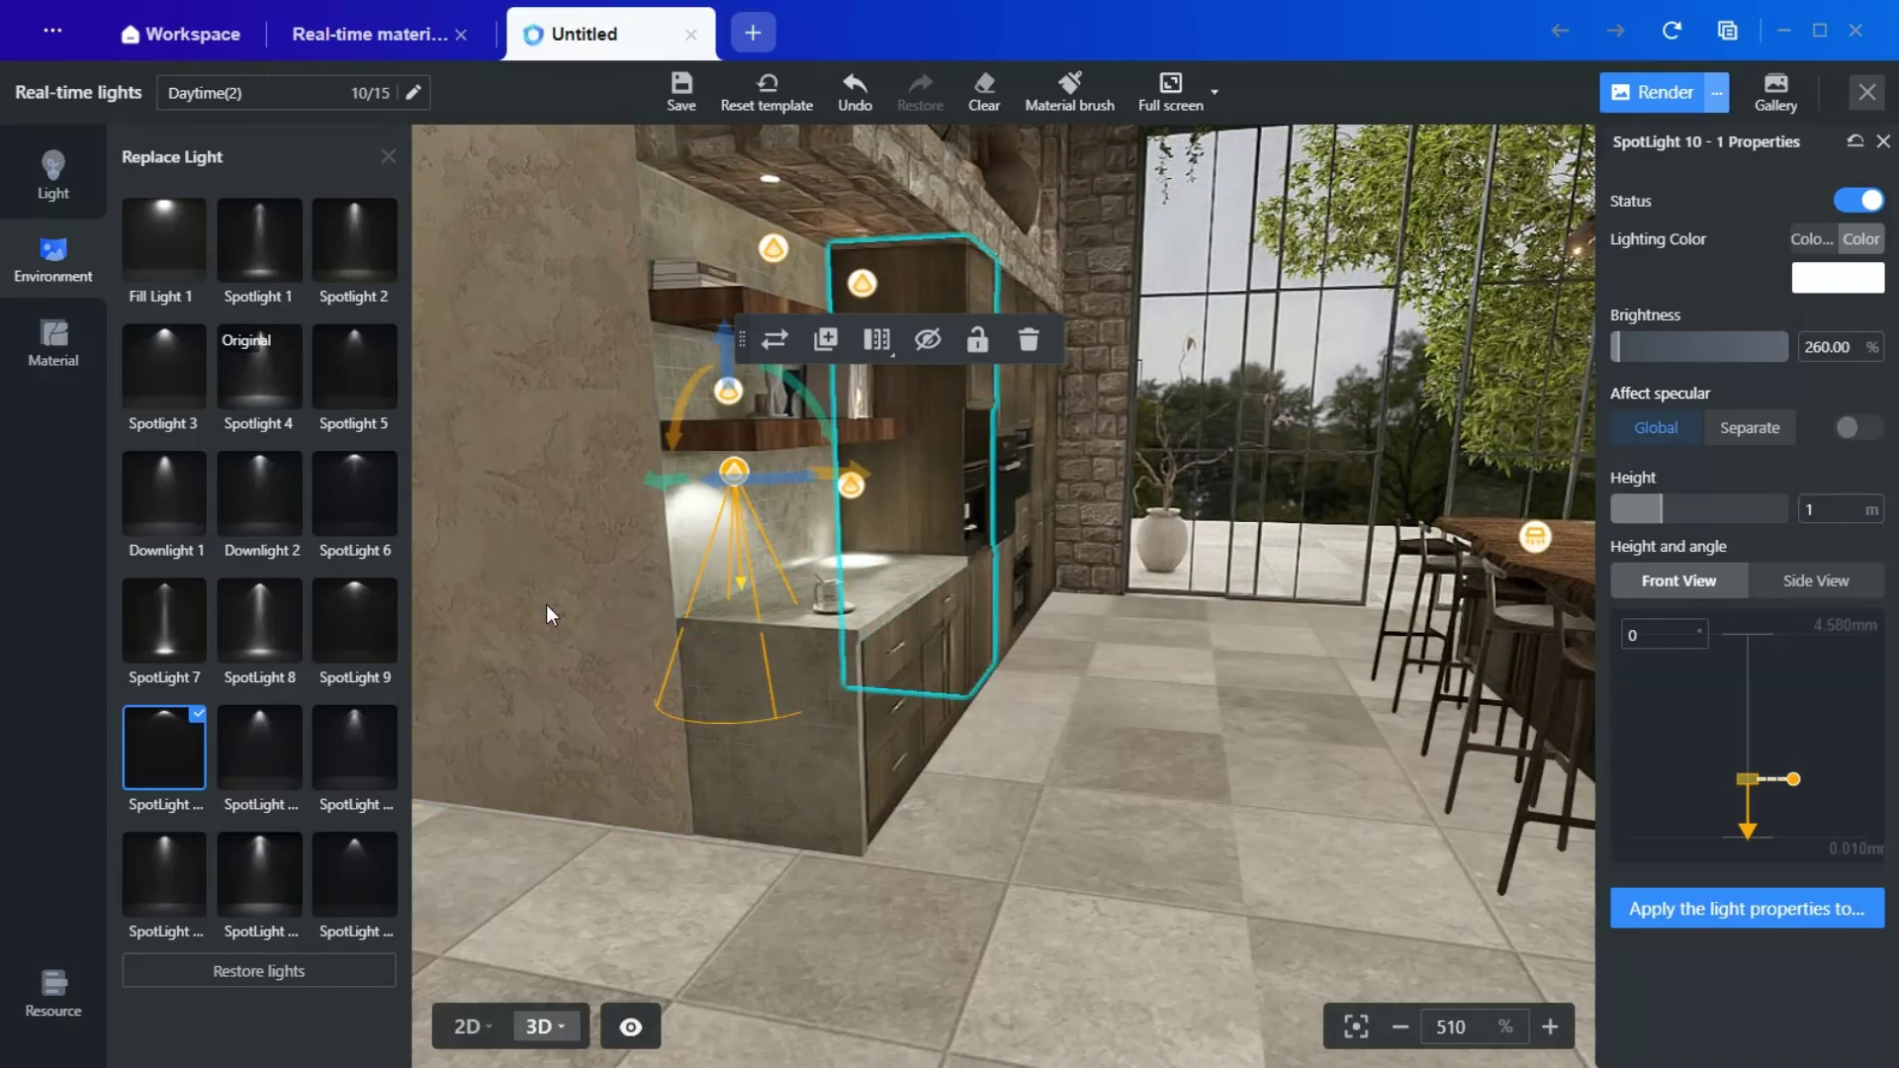
pyautogui.scroll(-3, 176, 816)
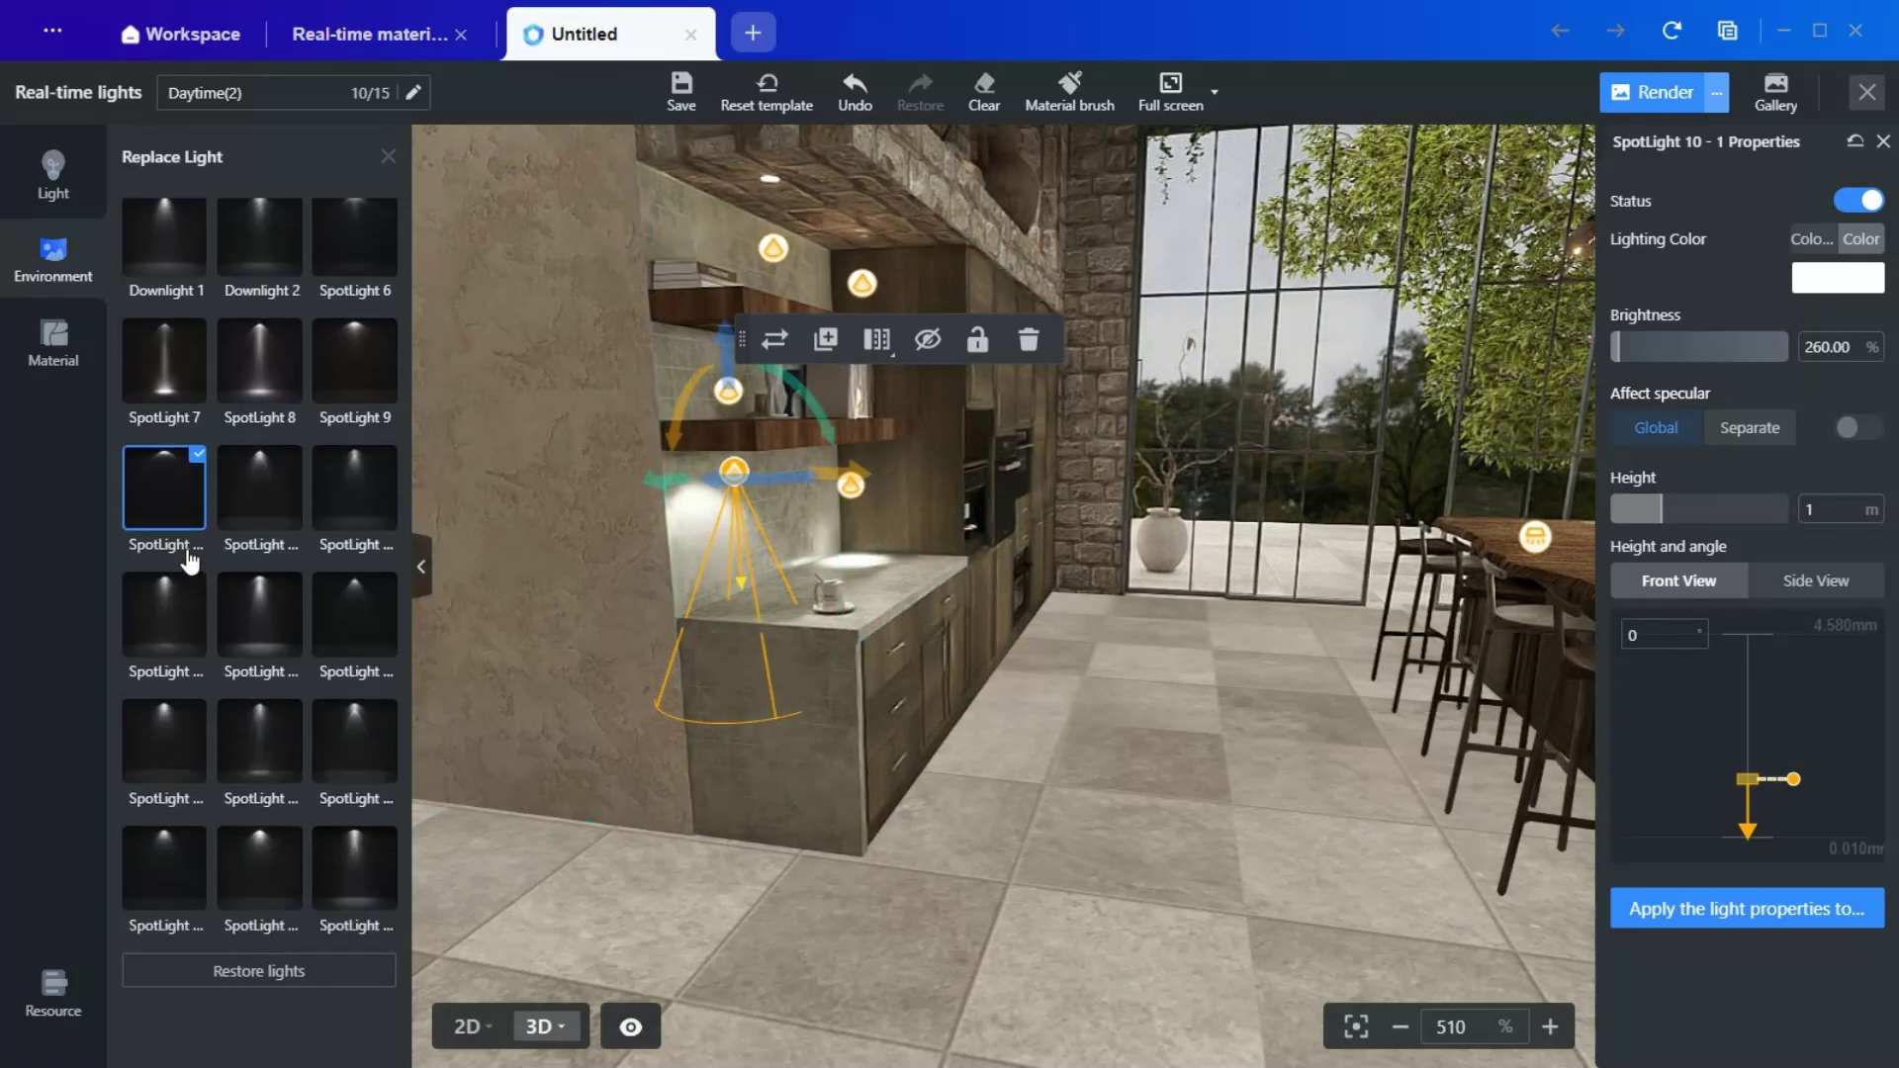
# Step: Replace the other shelf spotlights with SpotLight 10 and set the one between the shelves to 40% brightness
pyautogui.click(853, 496)
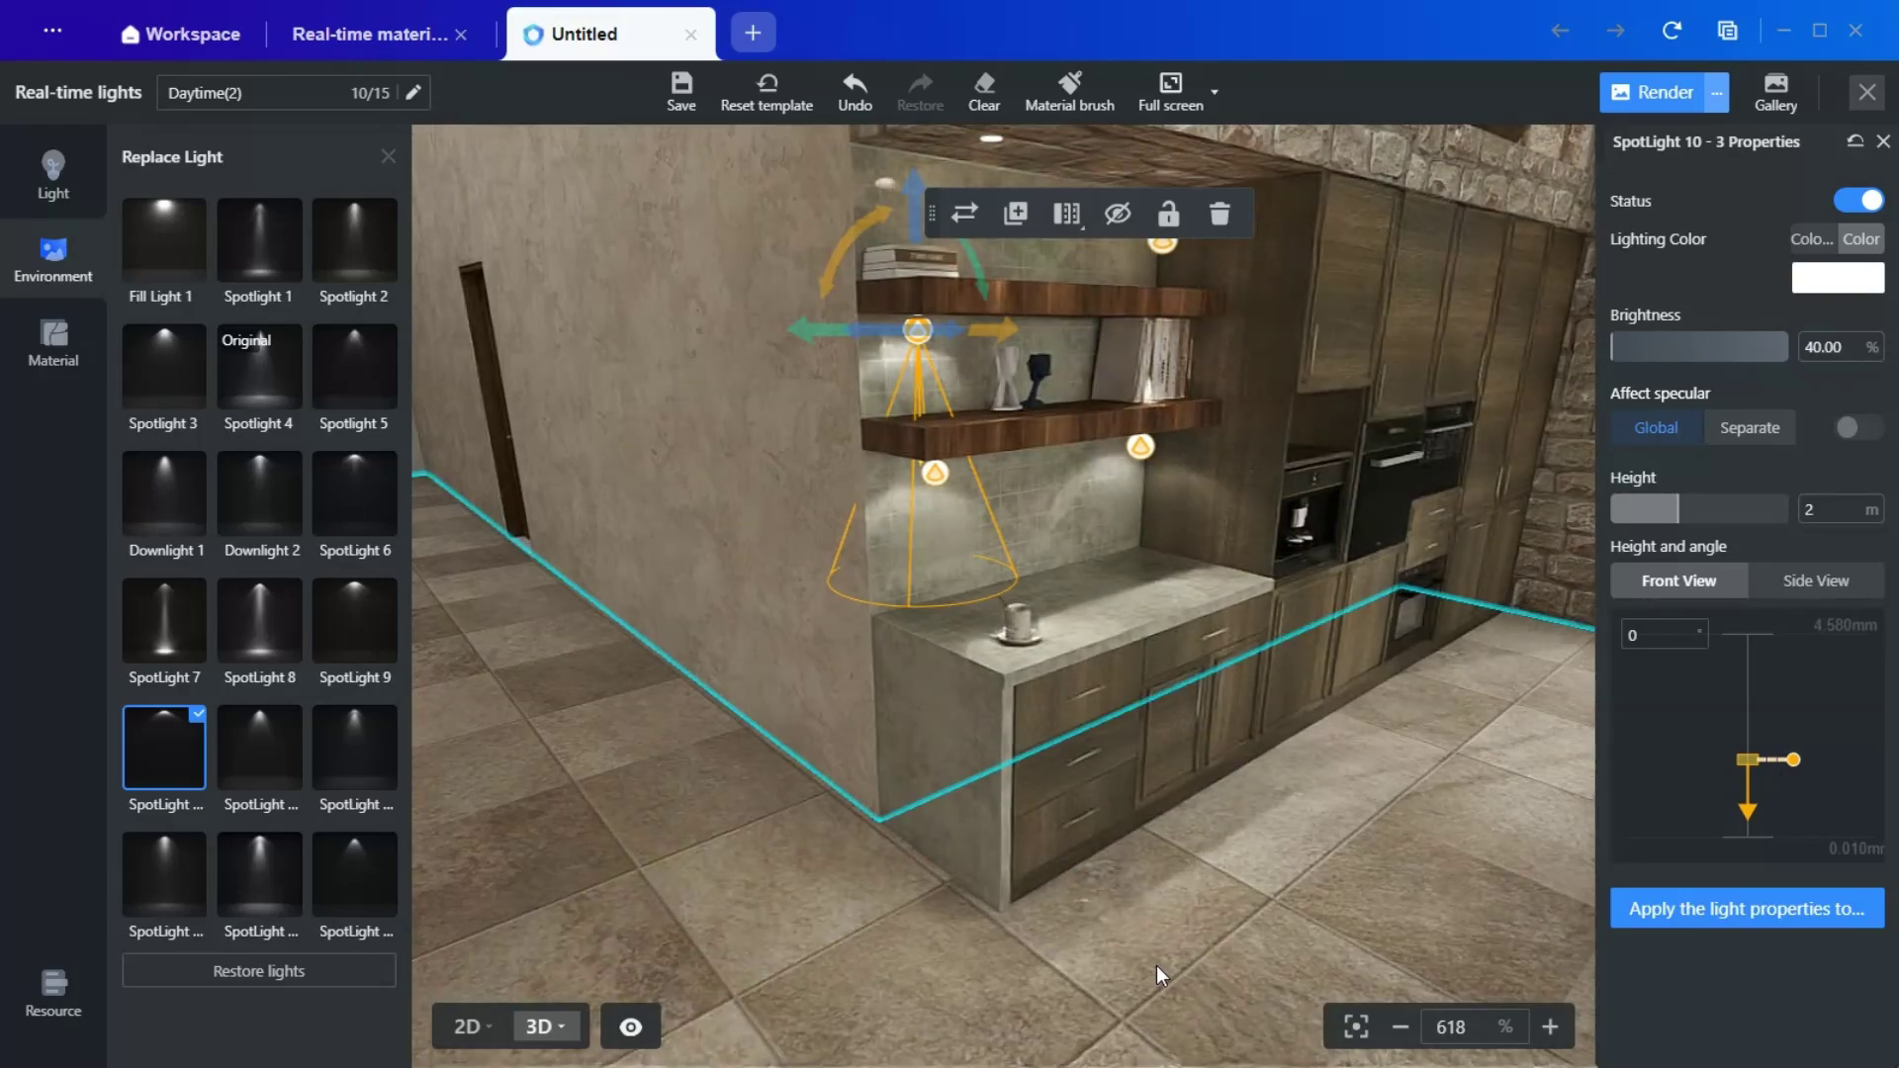
pyautogui.moveTo(1156, 967); pyautogui.dragTo(1074, 961)
pyautogui.click(1074, 961)
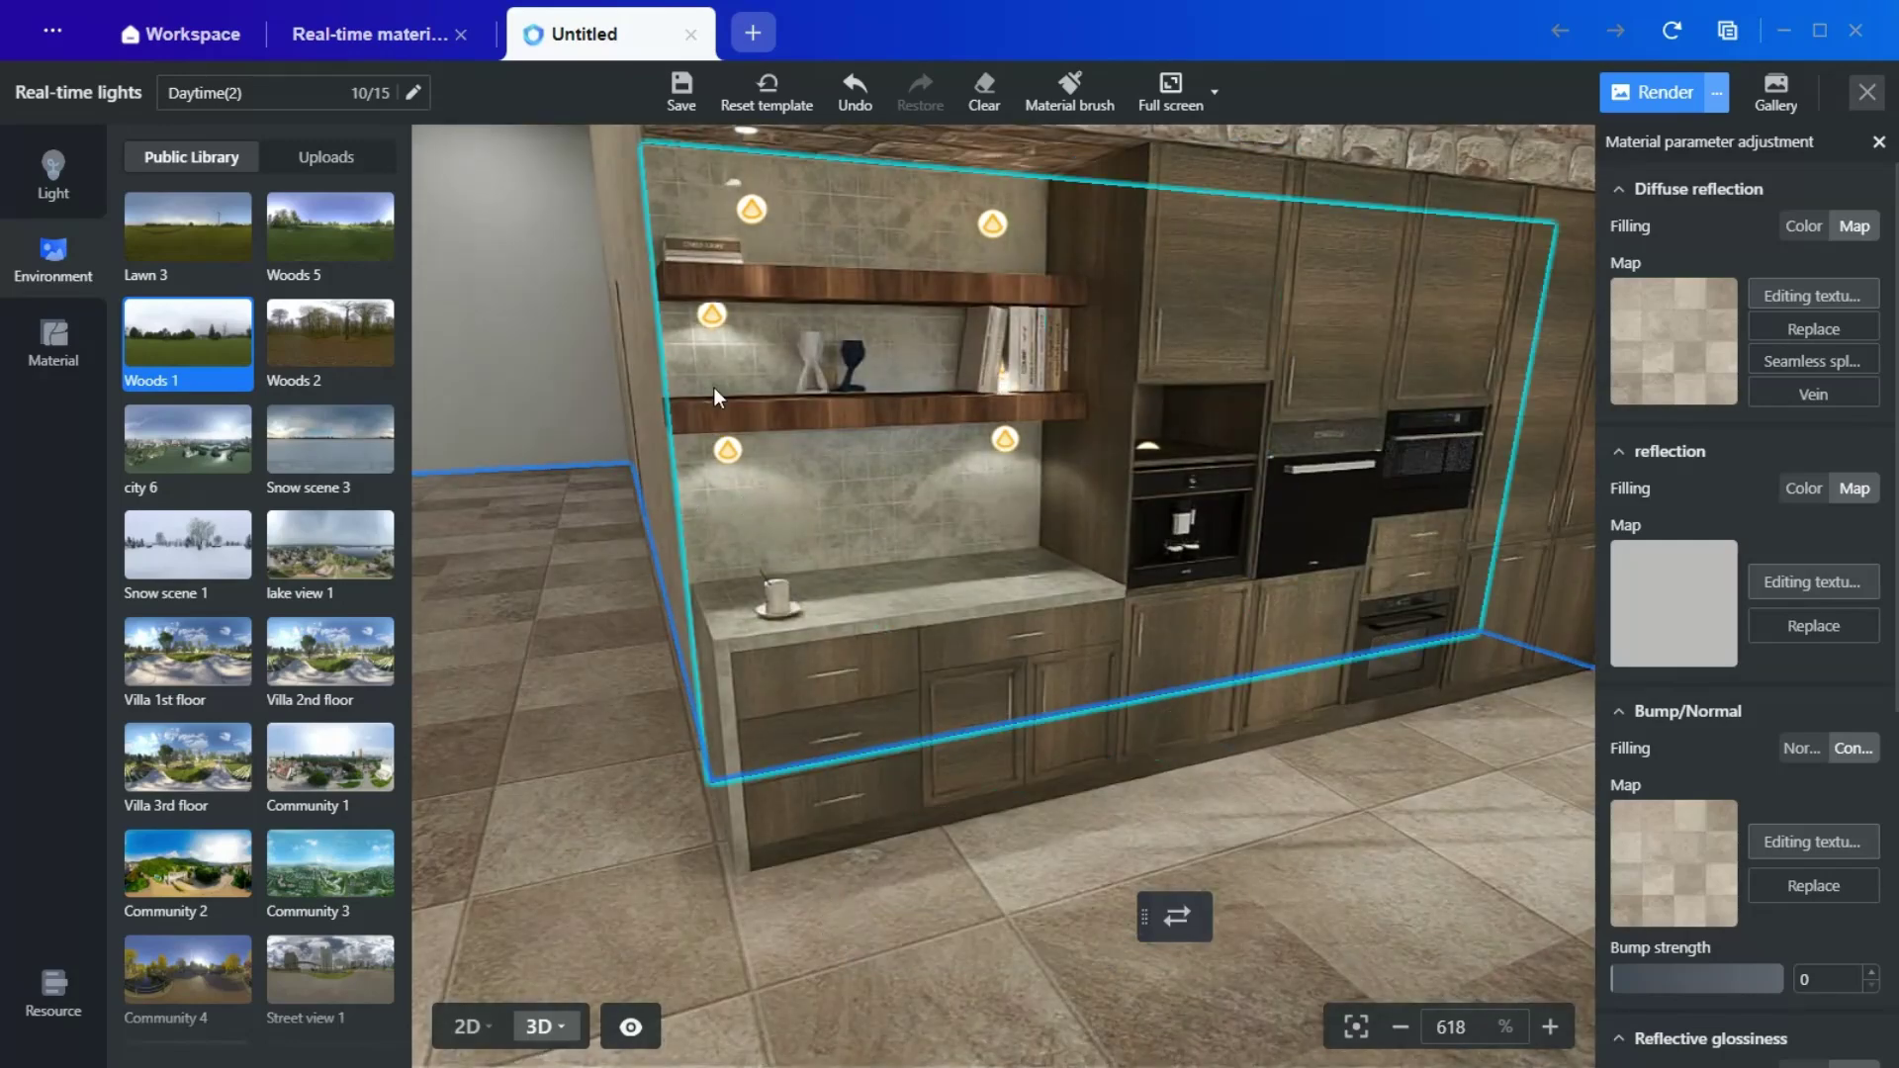
# Step: Delete the lights above the wall shelves and the adjoining cabinets in the 2D plan
pyautogui.click(455, 1036)
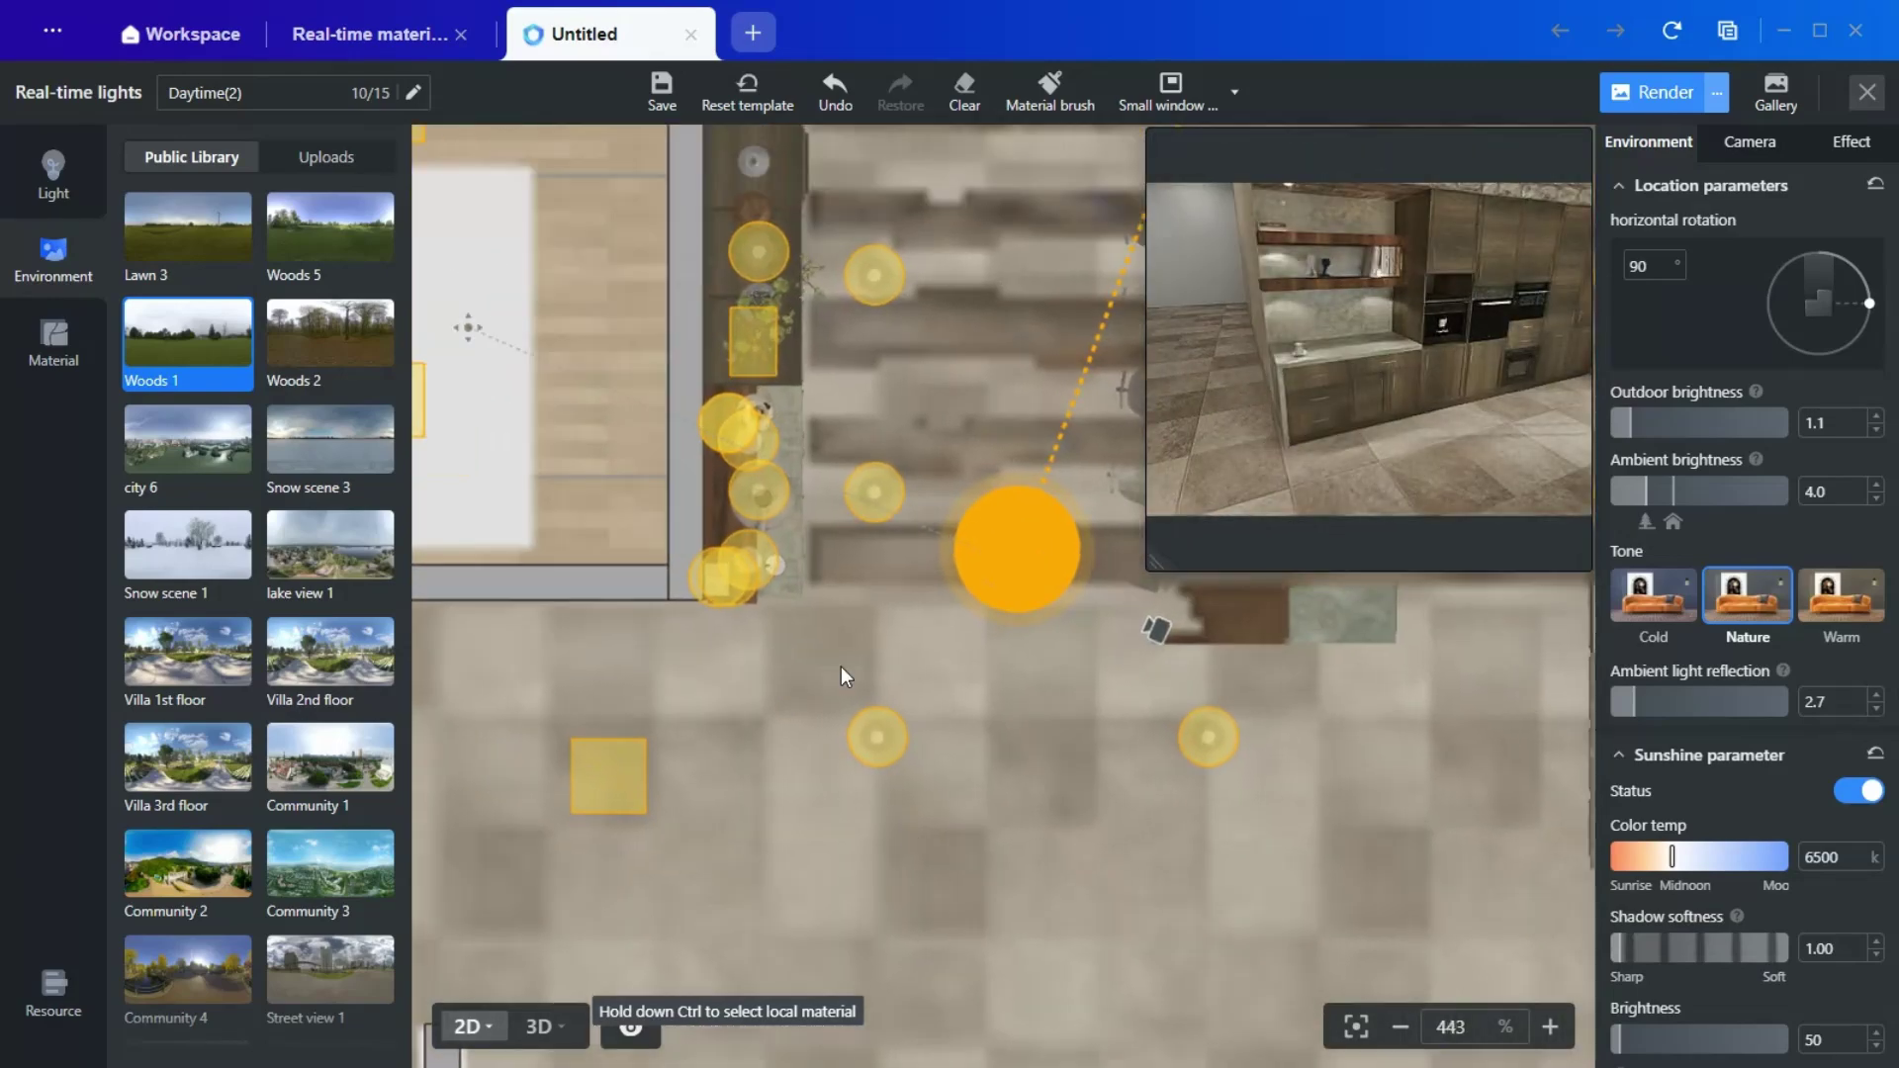
pyautogui.moveTo(617, 395); pyautogui.dragTo(752, 787)
pyautogui.click(940, 319)
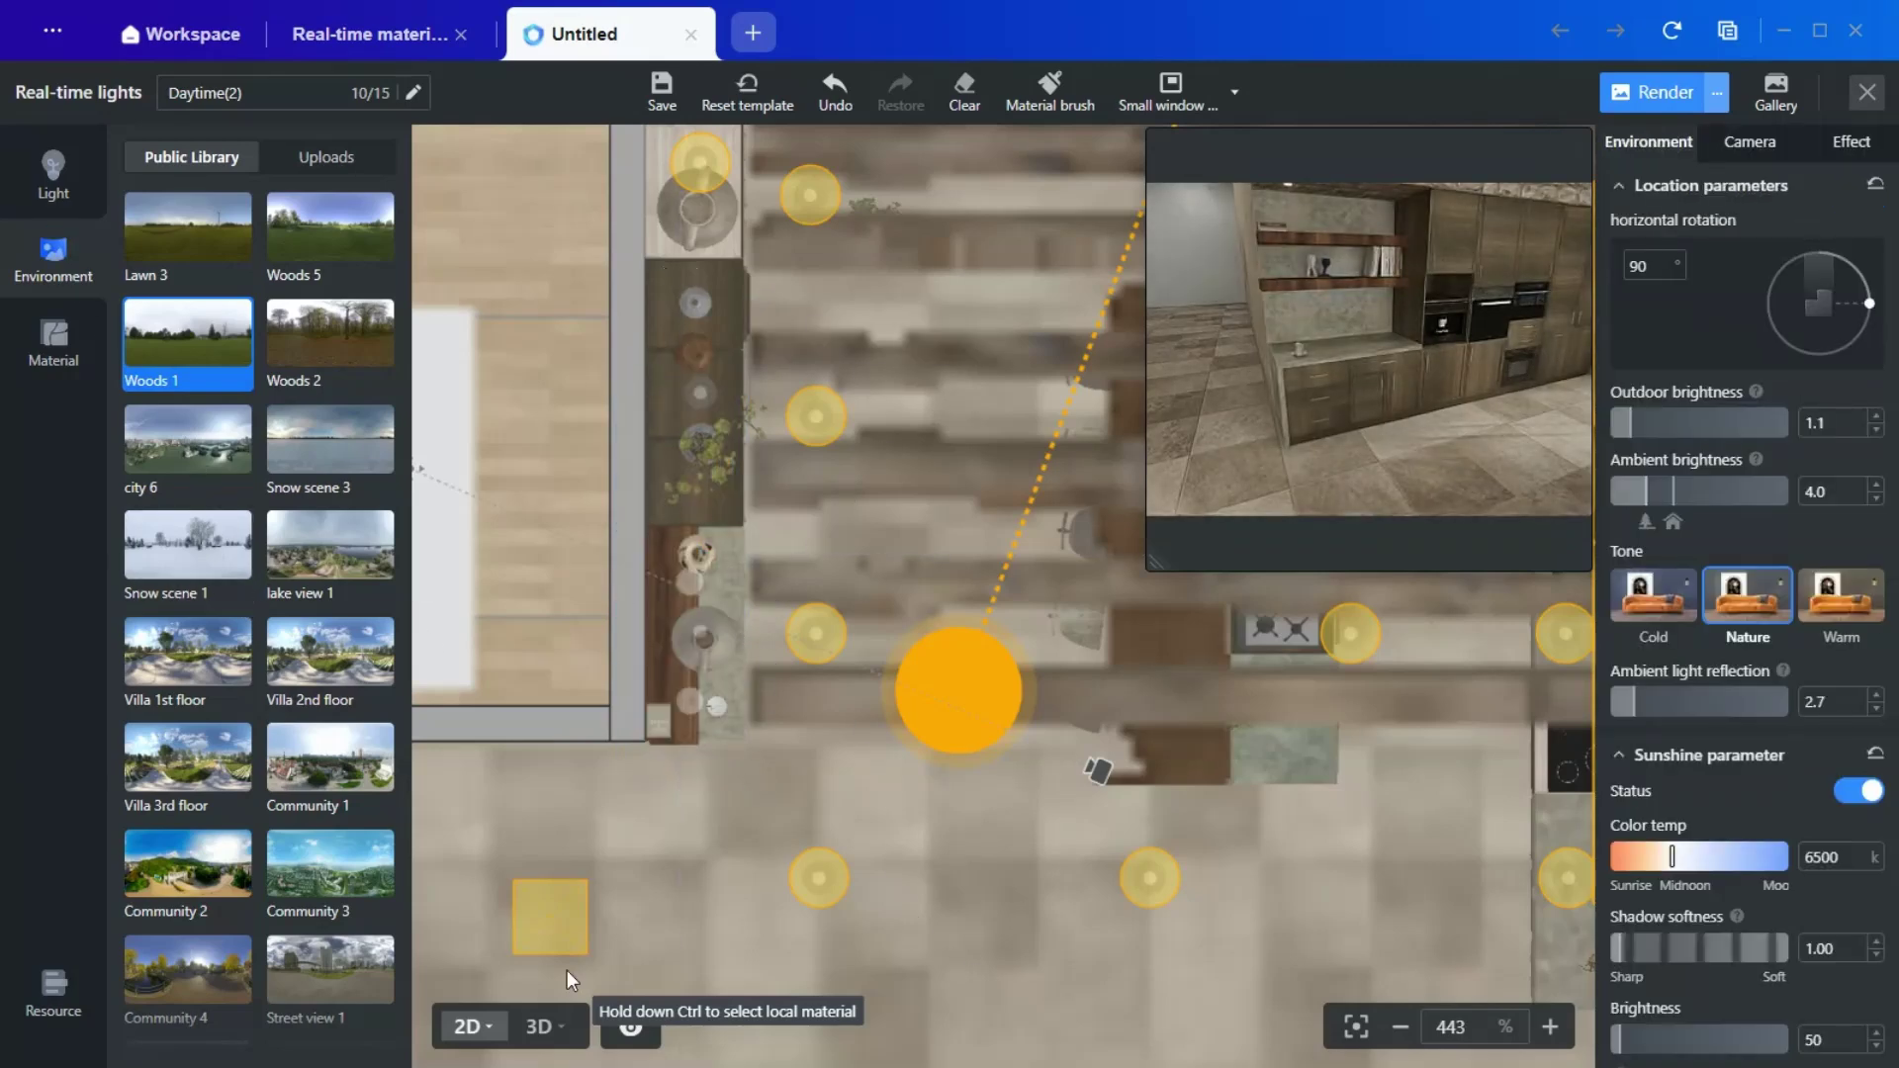
# Step: Add a rectangular area light and resize it into a narrow strip along the wall behind the shelves
pyautogui.click(522, 936)
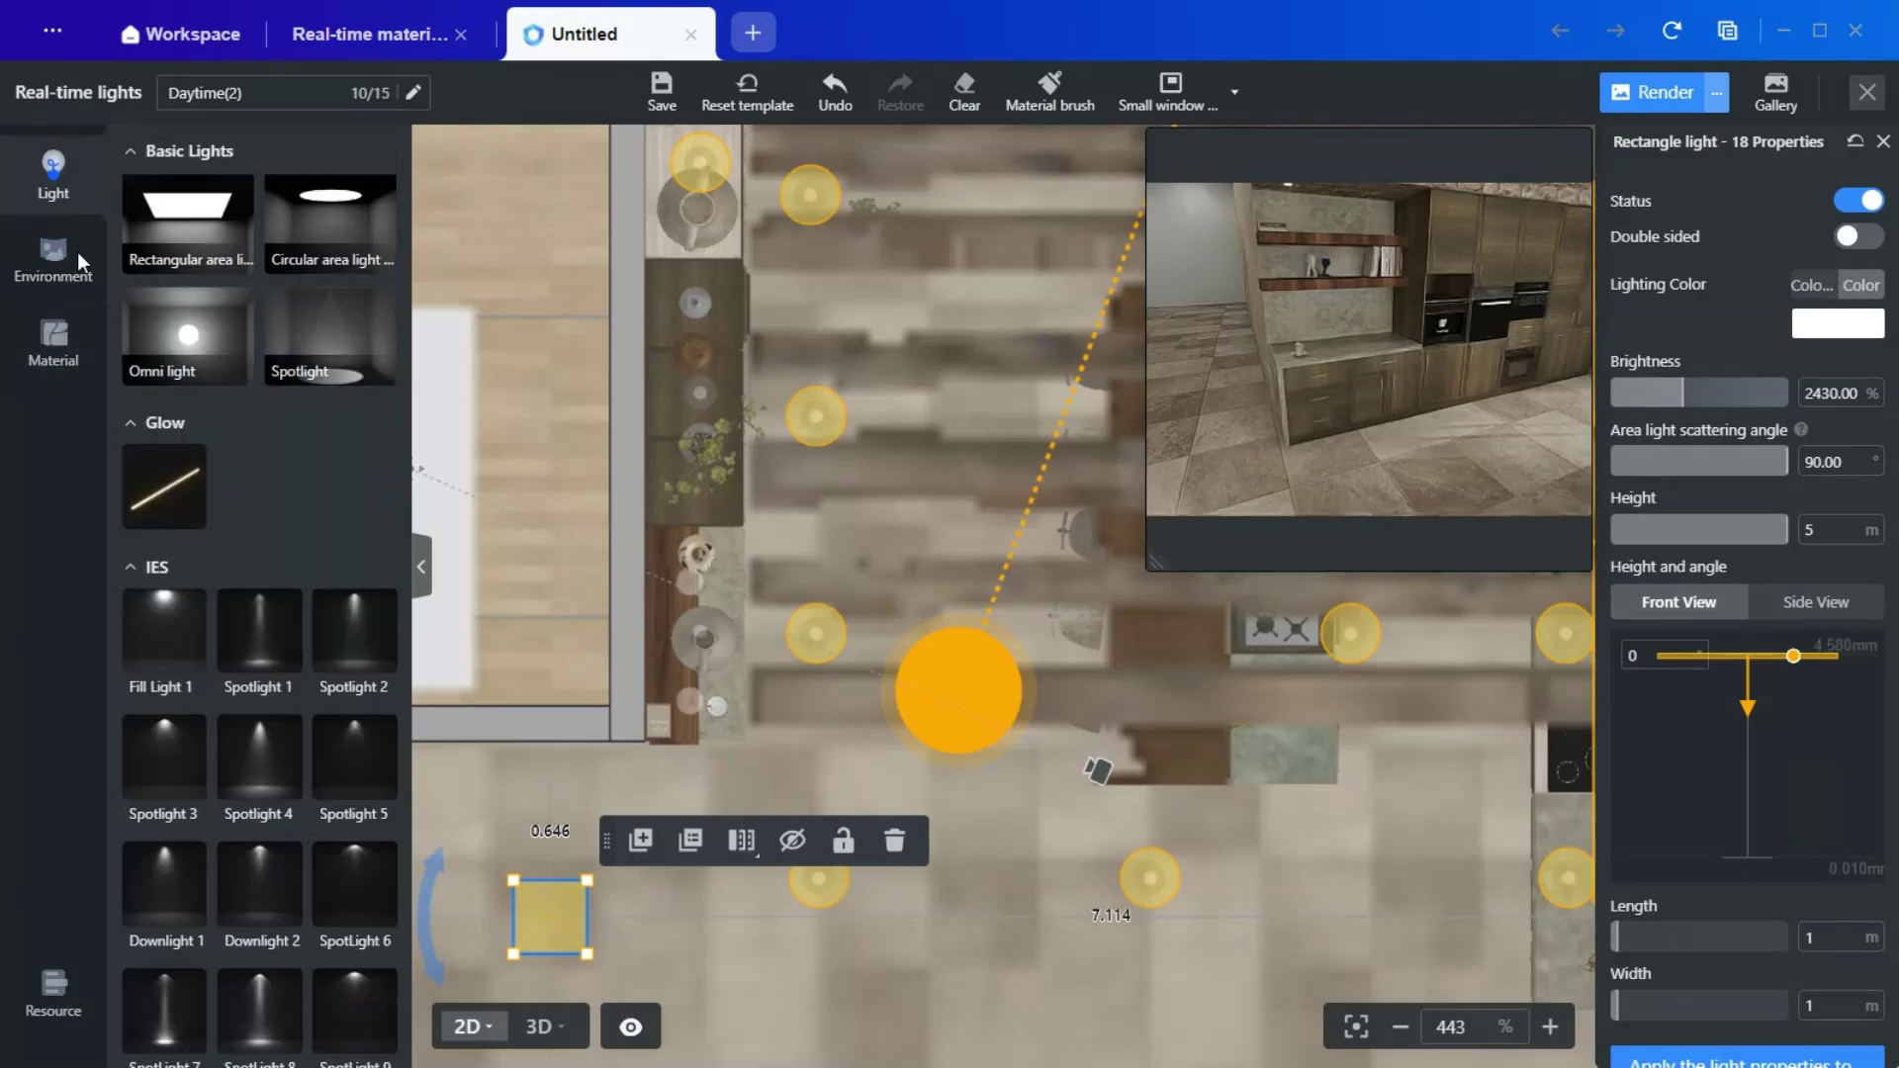
pyautogui.moveTo(184, 245); pyautogui.dragTo(801, 393)
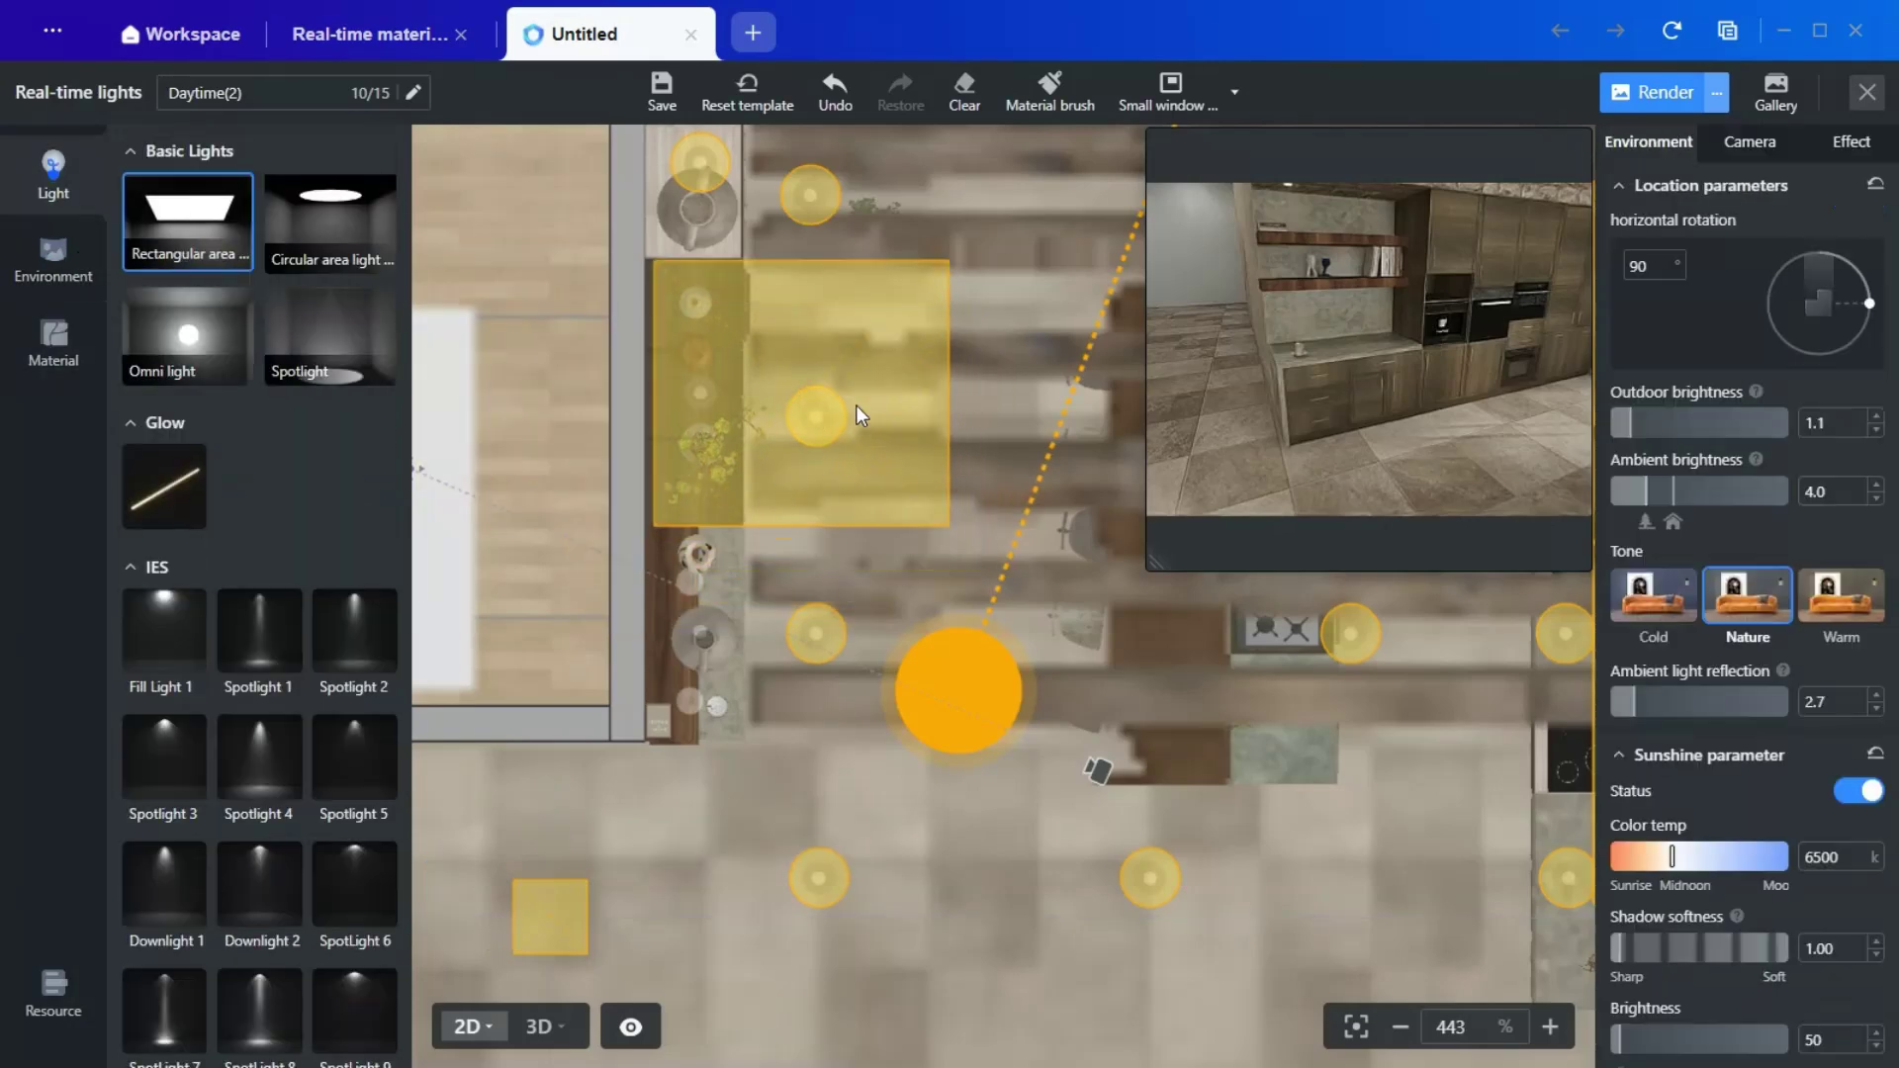
pyautogui.moveTo(950, 525); pyautogui.dragTo(792, 534)
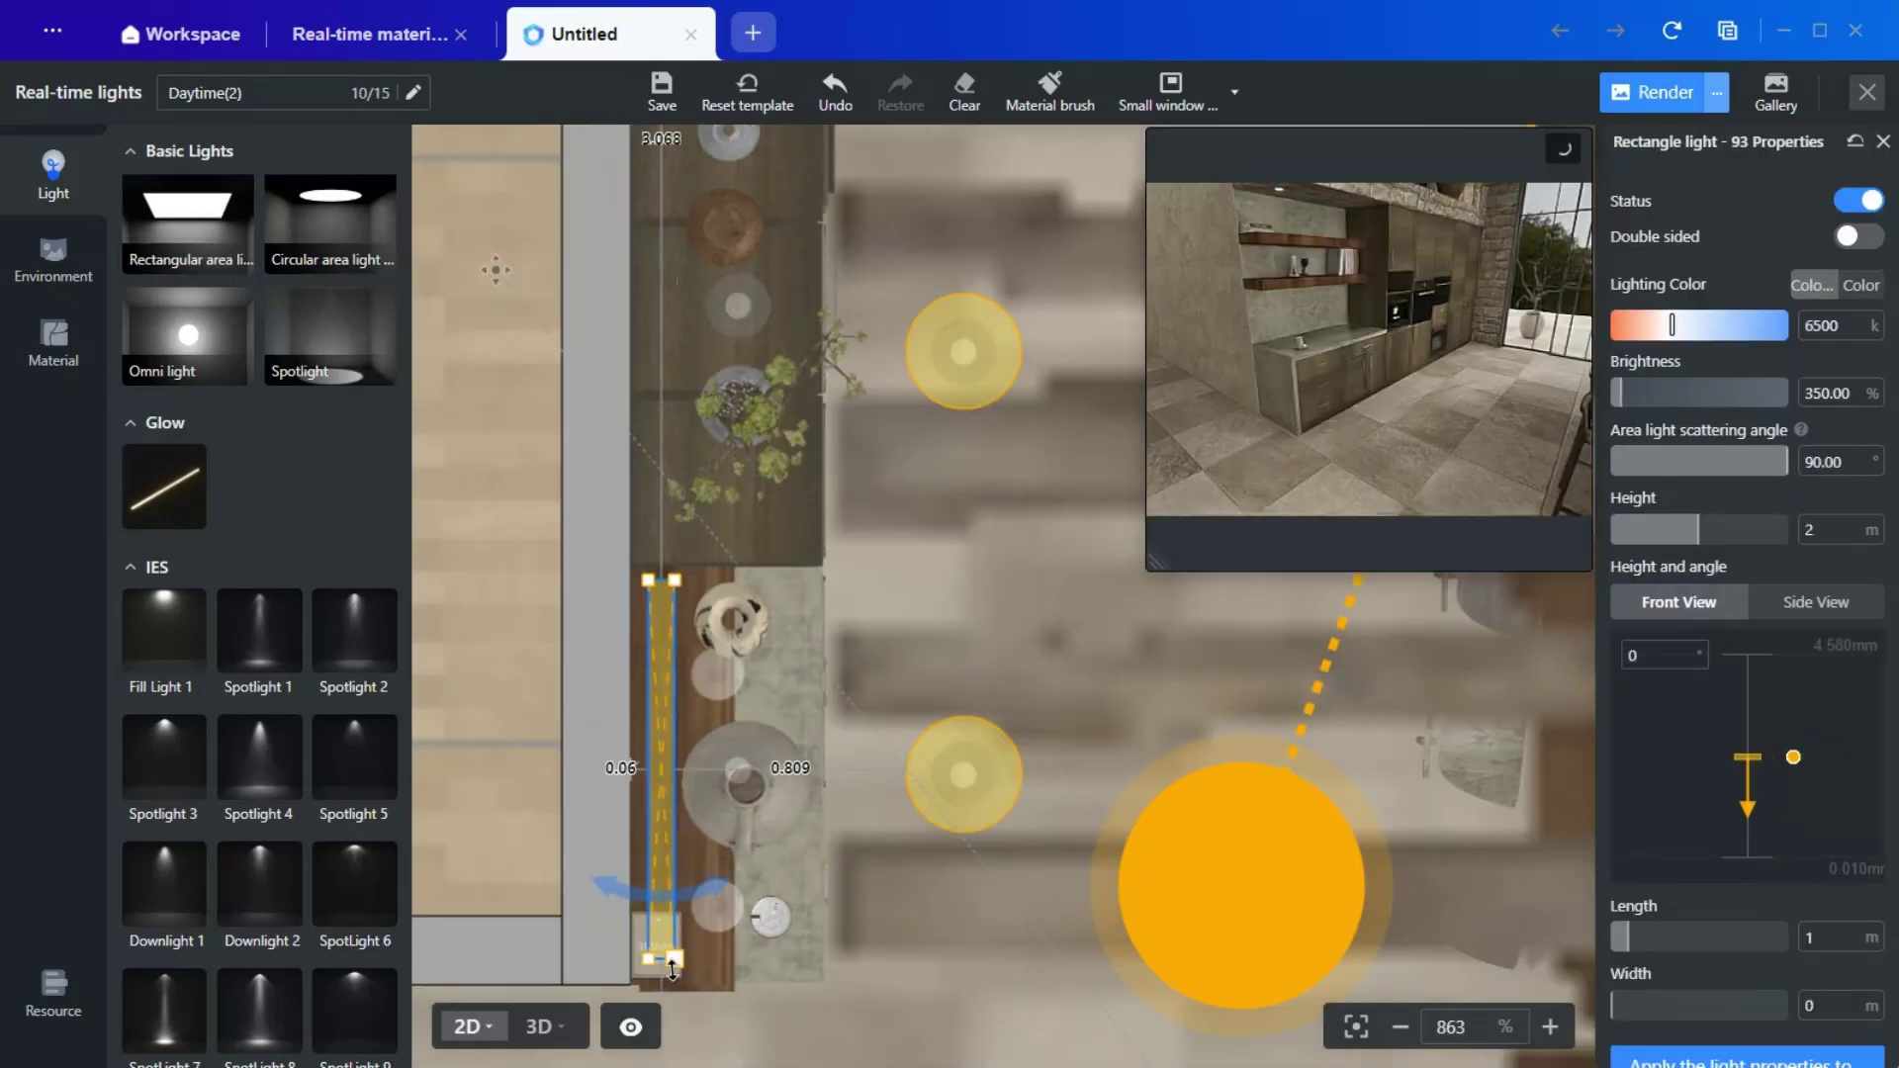
pyautogui.moveTo(668, 961); pyautogui.dragTo(683, 982)
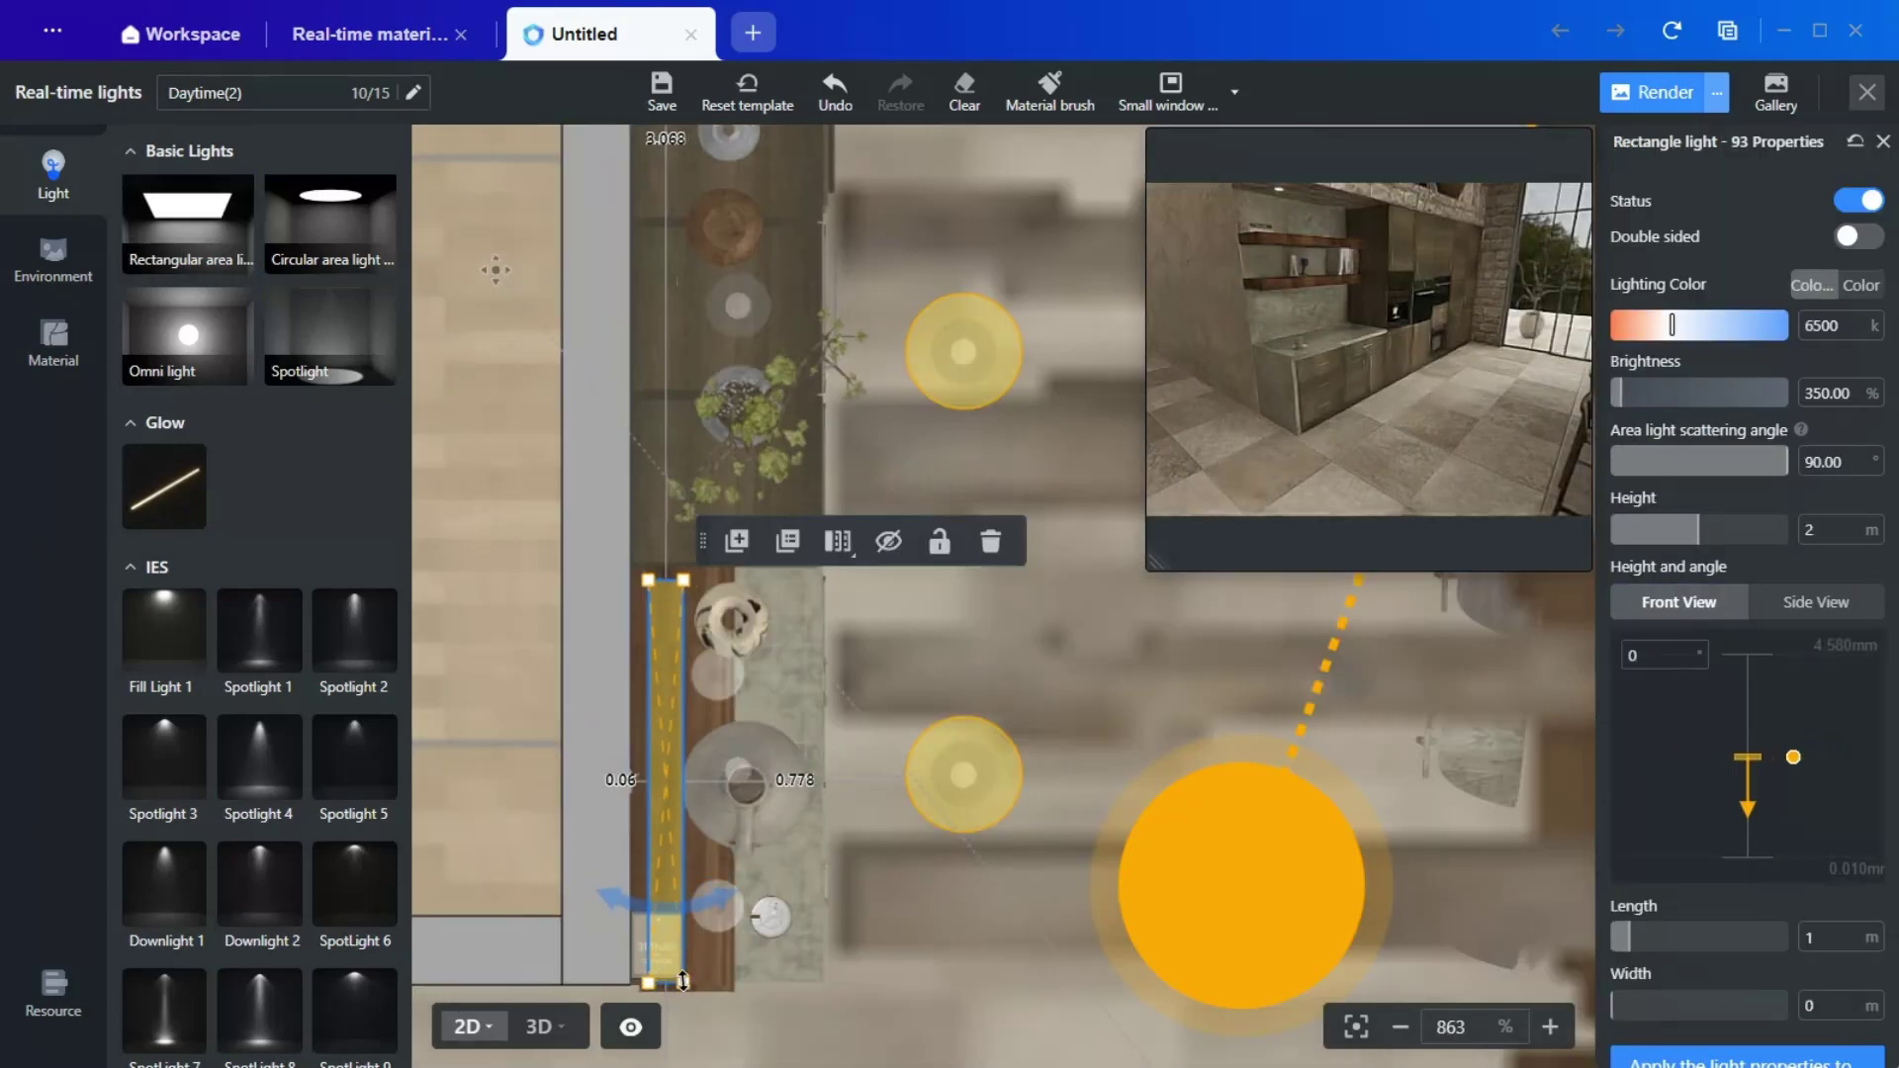
pyautogui.moveTo(669, 819); pyautogui.dragTo(645, 785)
# Step: Show the wall shelves from below in the 3D view and switch the real-time preview from small window to full screen
pyautogui.click(540, 1027)
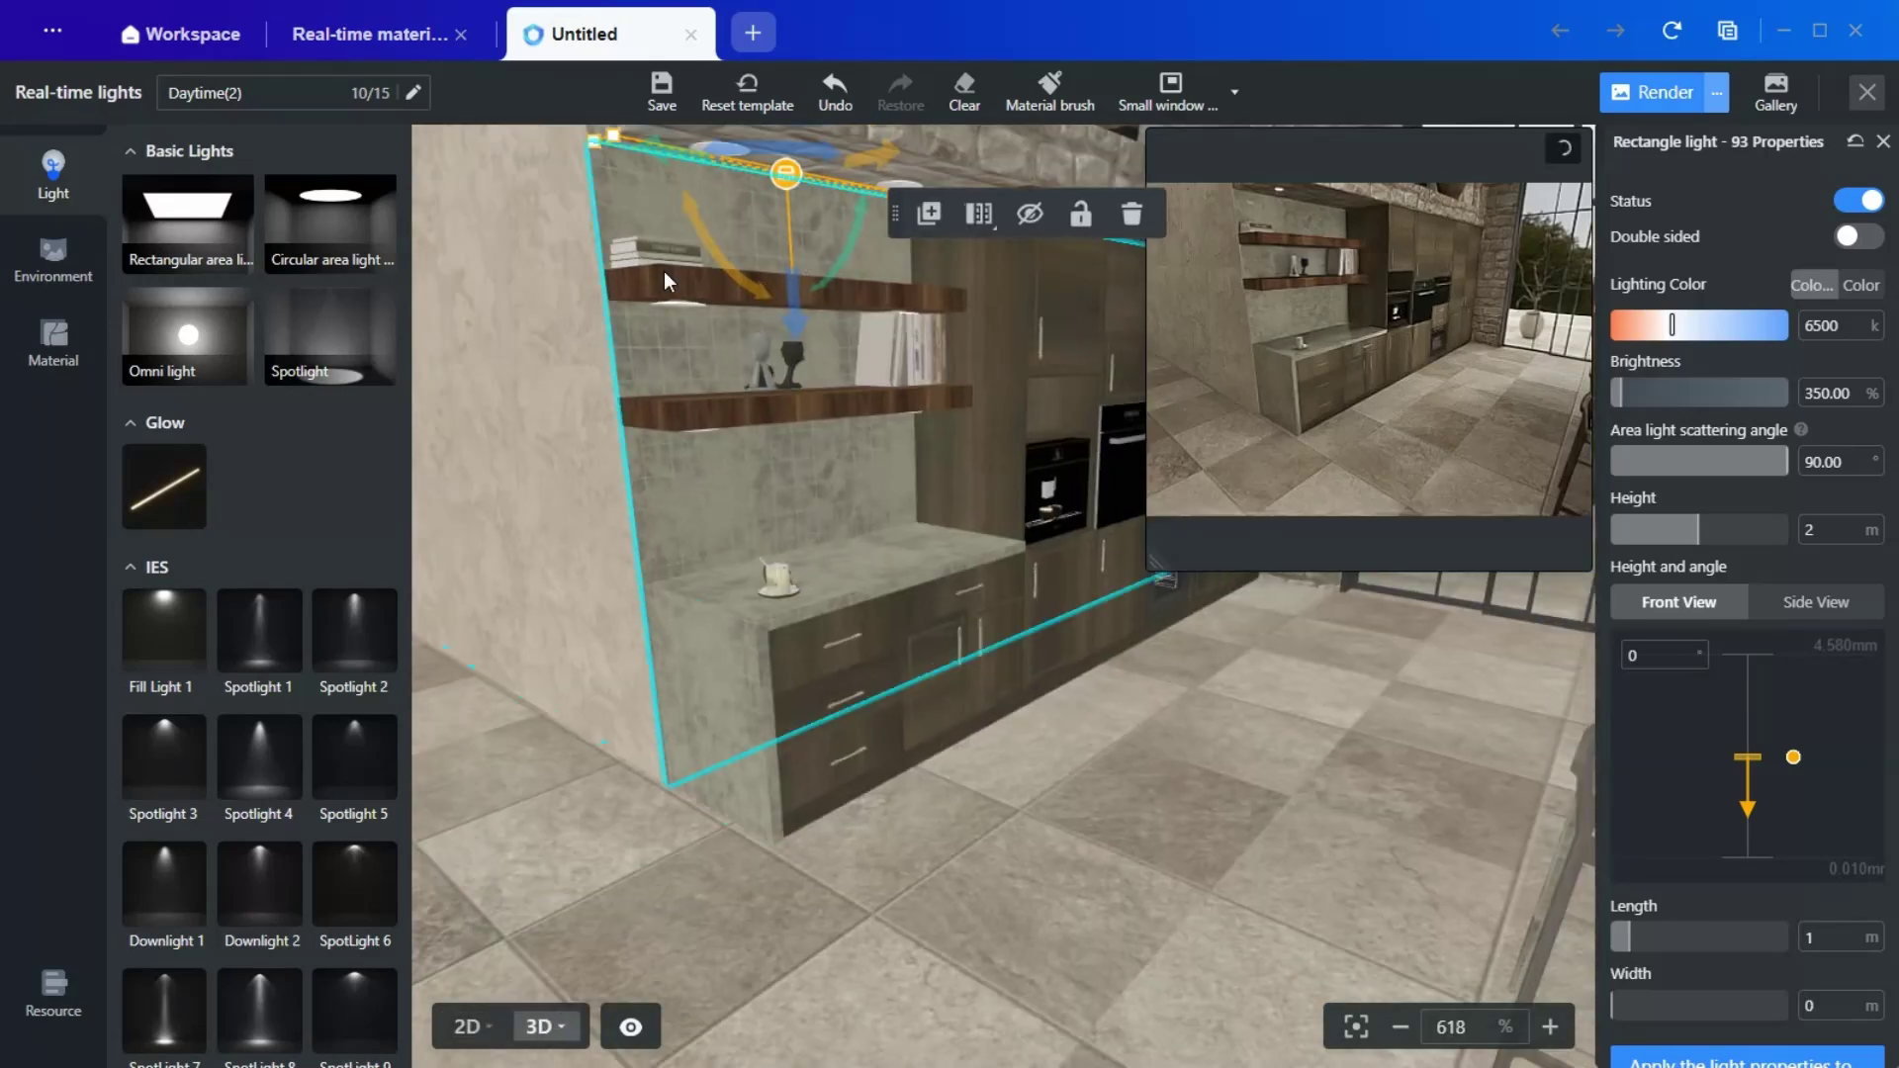
pyautogui.scroll(1, 584, 319)
pyautogui.moveTo(578, 334); pyautogui.dragTo(587, 364, button='middle')
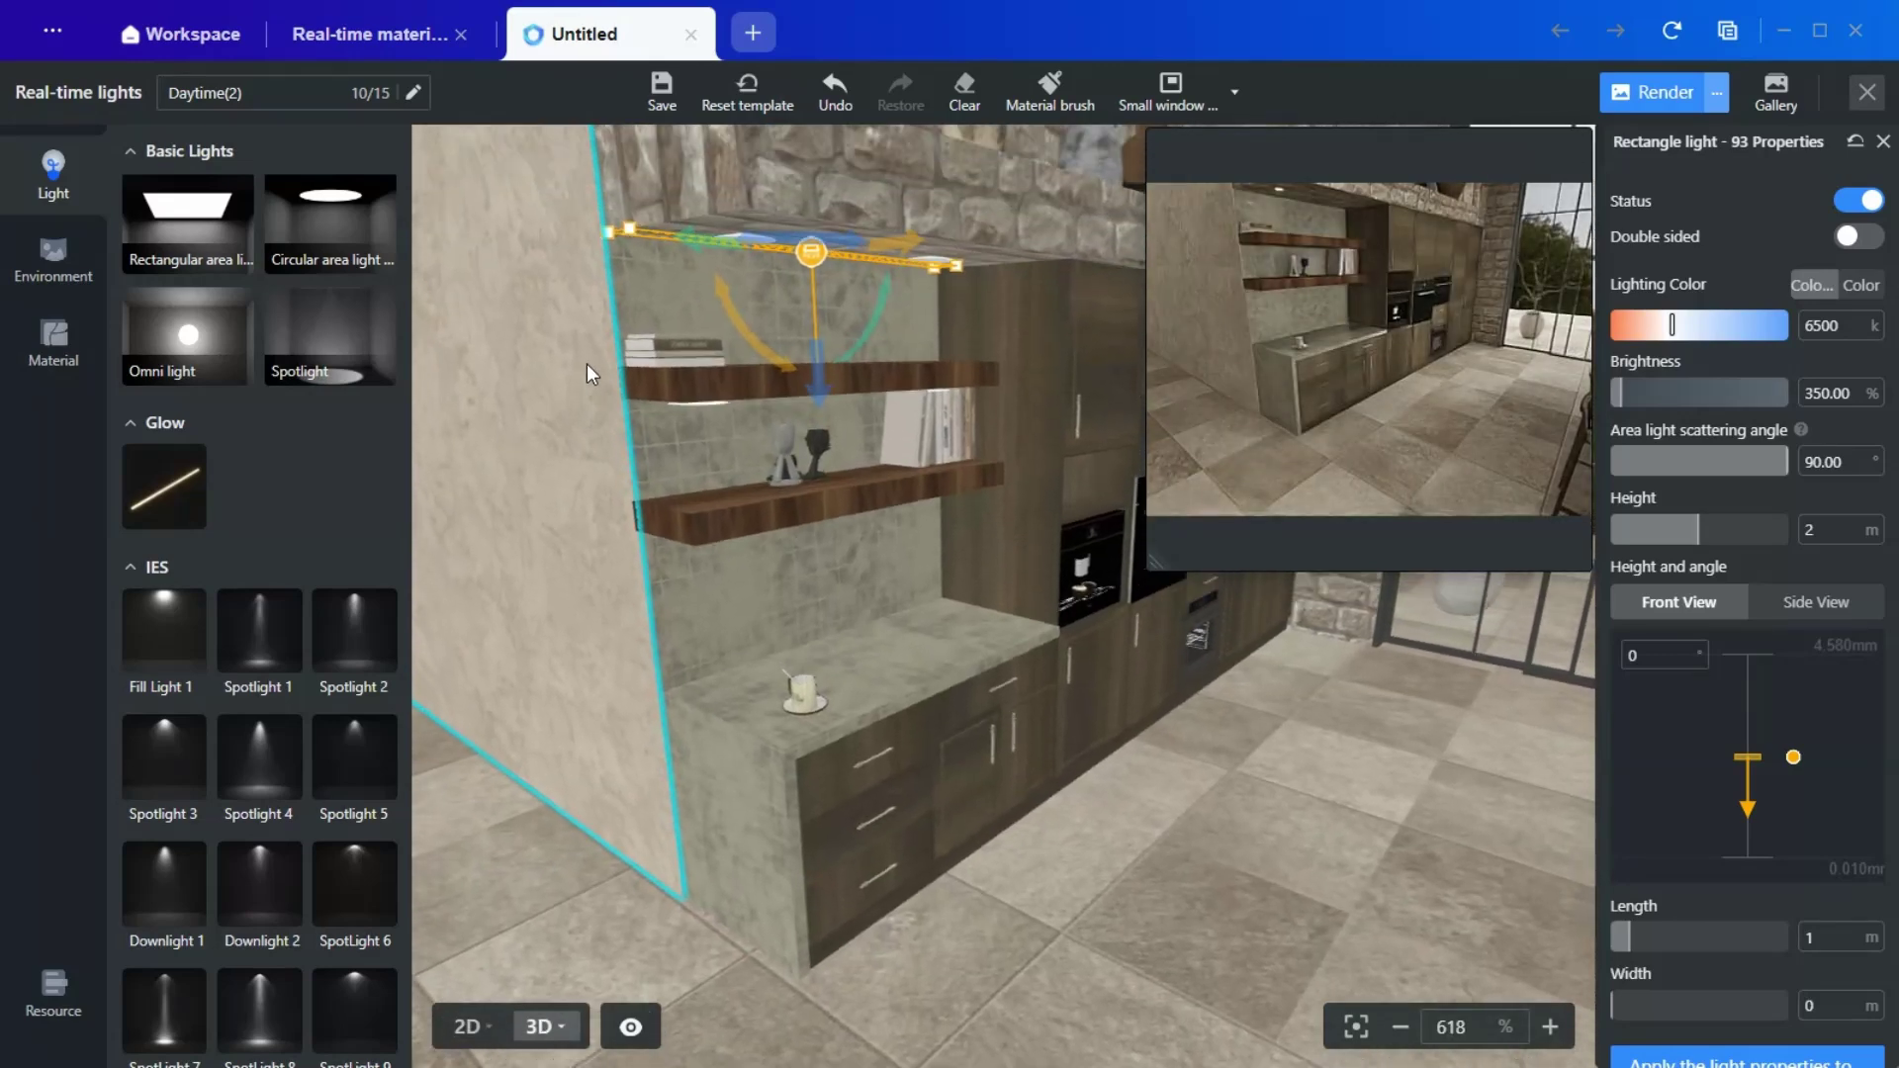
pyautogui.scroll(2, 585, 364)
pyautogui.scroll(1, 706, 502)
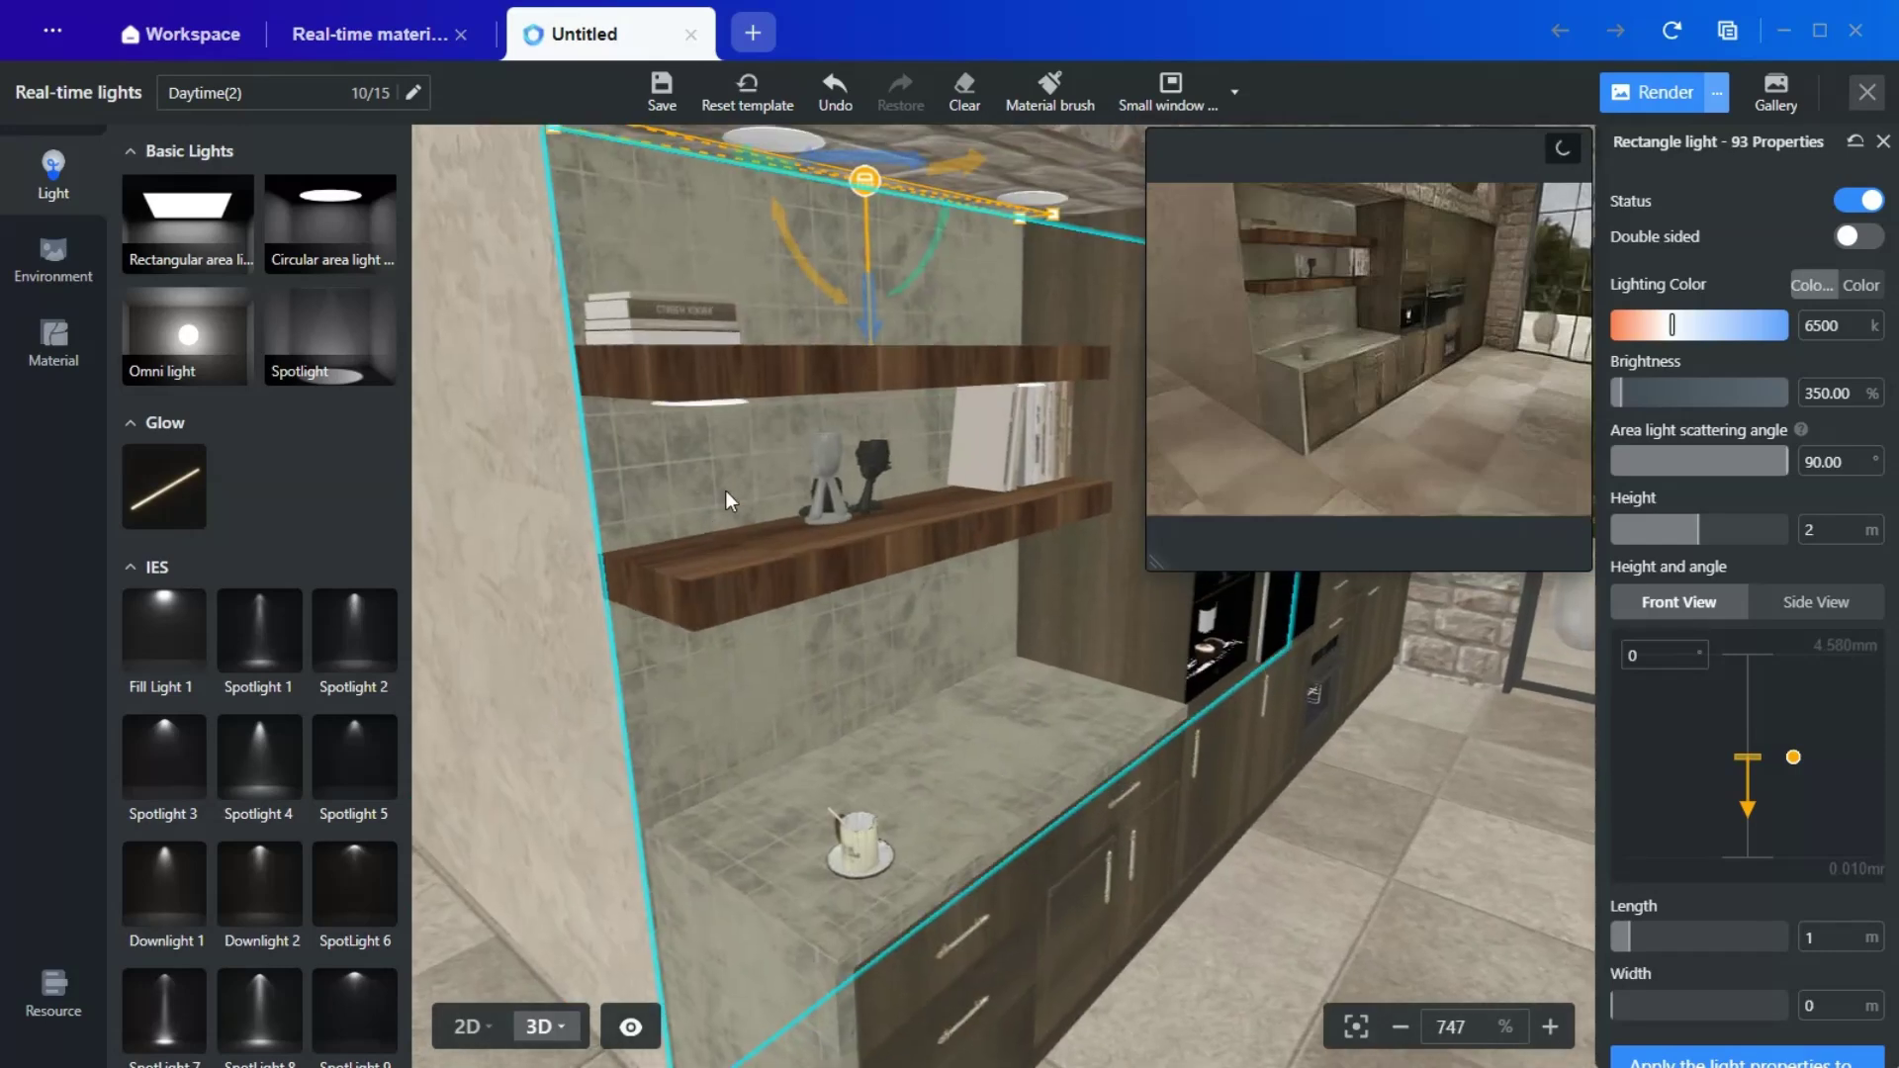
pyautogui.press('q')
pyautogui.moveTo(876, 386); pyautogui.dragTo(876, 400)
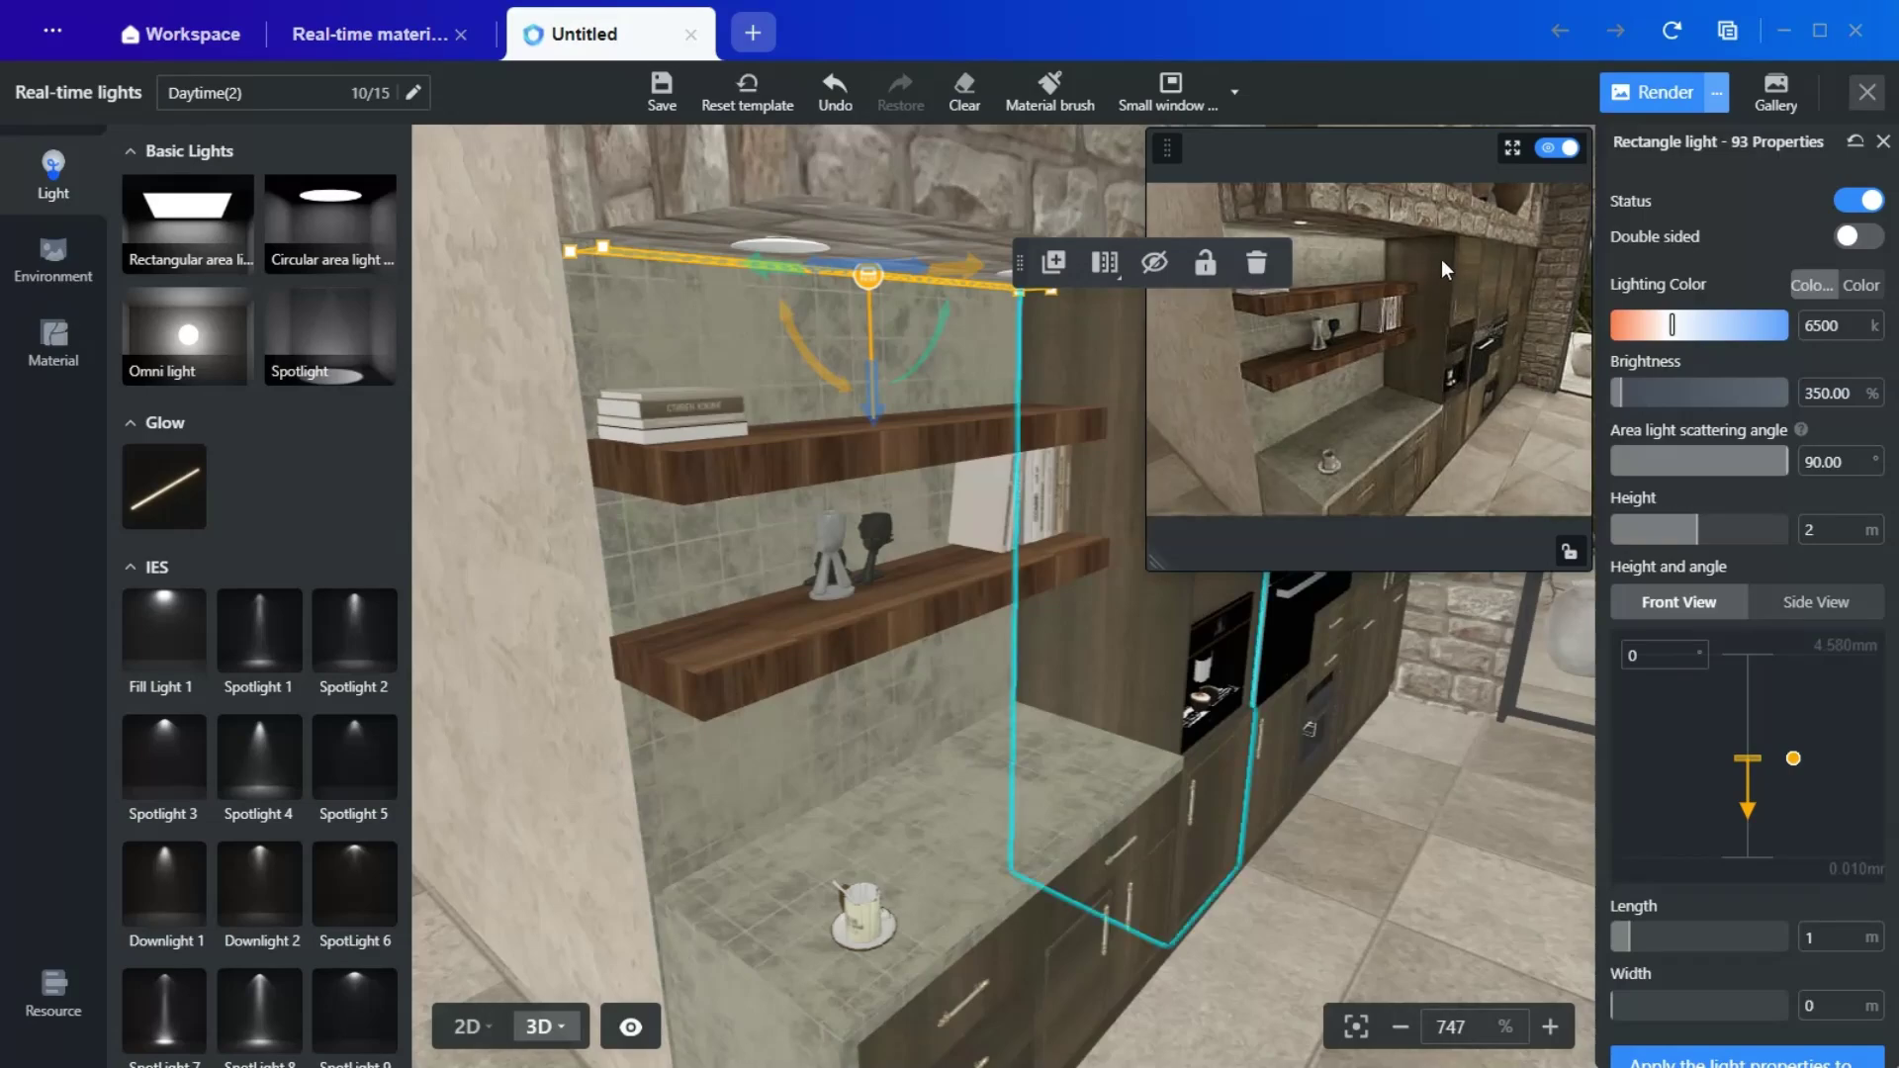
pyautogui.click(1147, 104)
pyautogui.click(1146, 204)
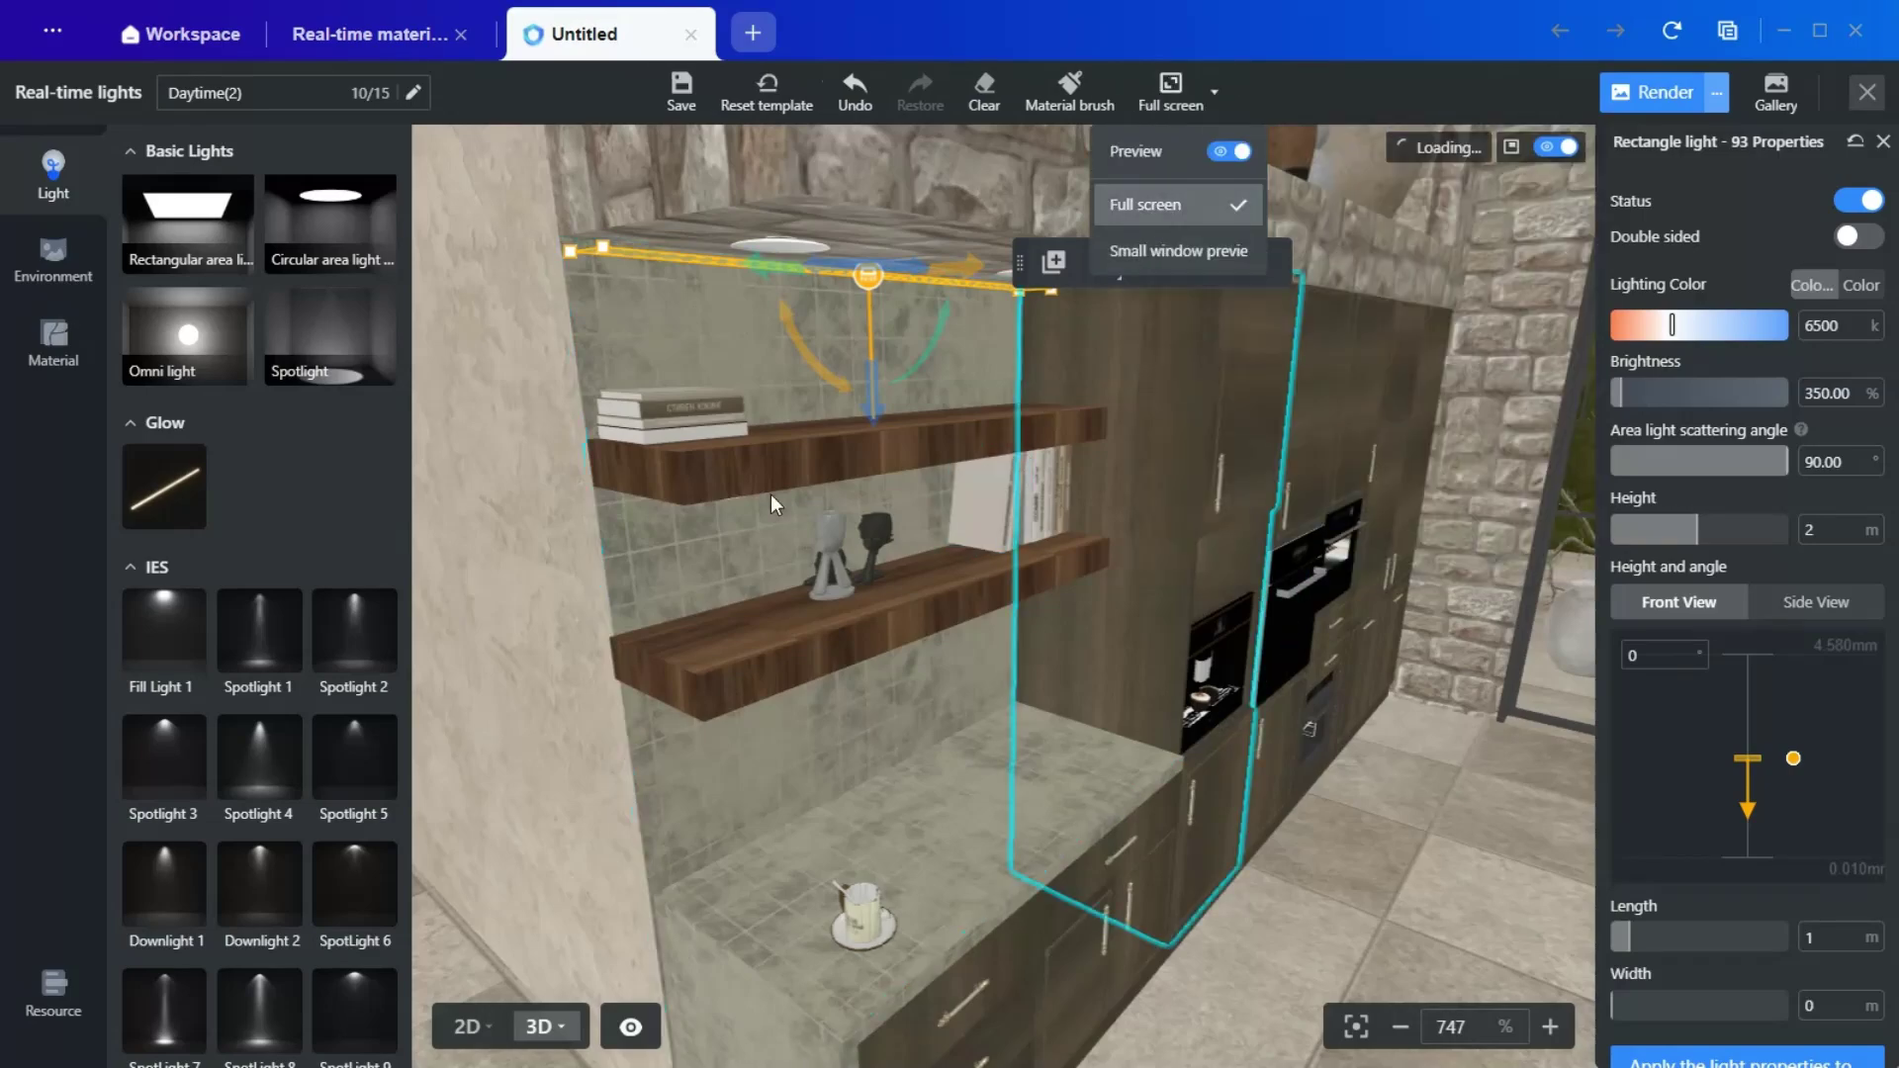
pyautogui.click(420, 578)
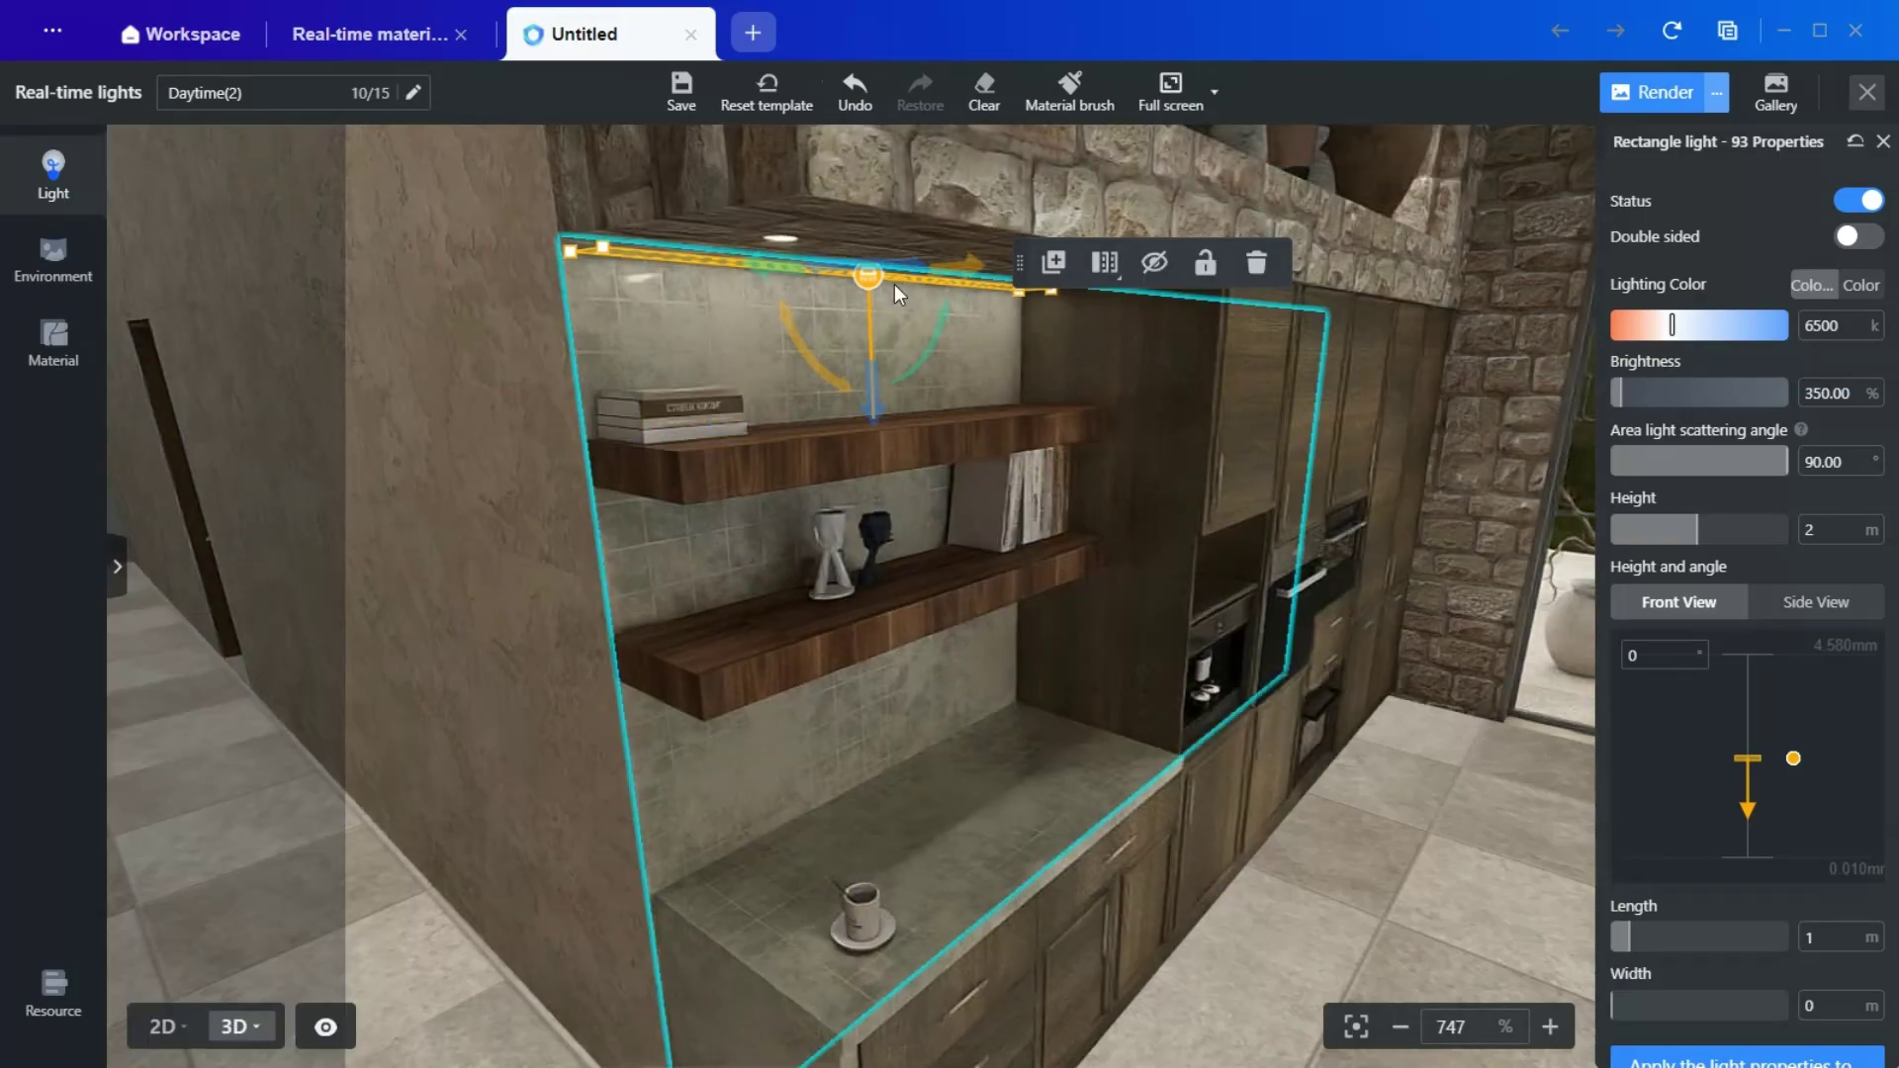
# Step: Tilt the shelf wall's strip light to -28°, colour it #FFD9AA, and set 400% brightness and a 44° scattering angle
pyautogui.moveTo(941, 325); pyautogui.dragTo(934, 342)
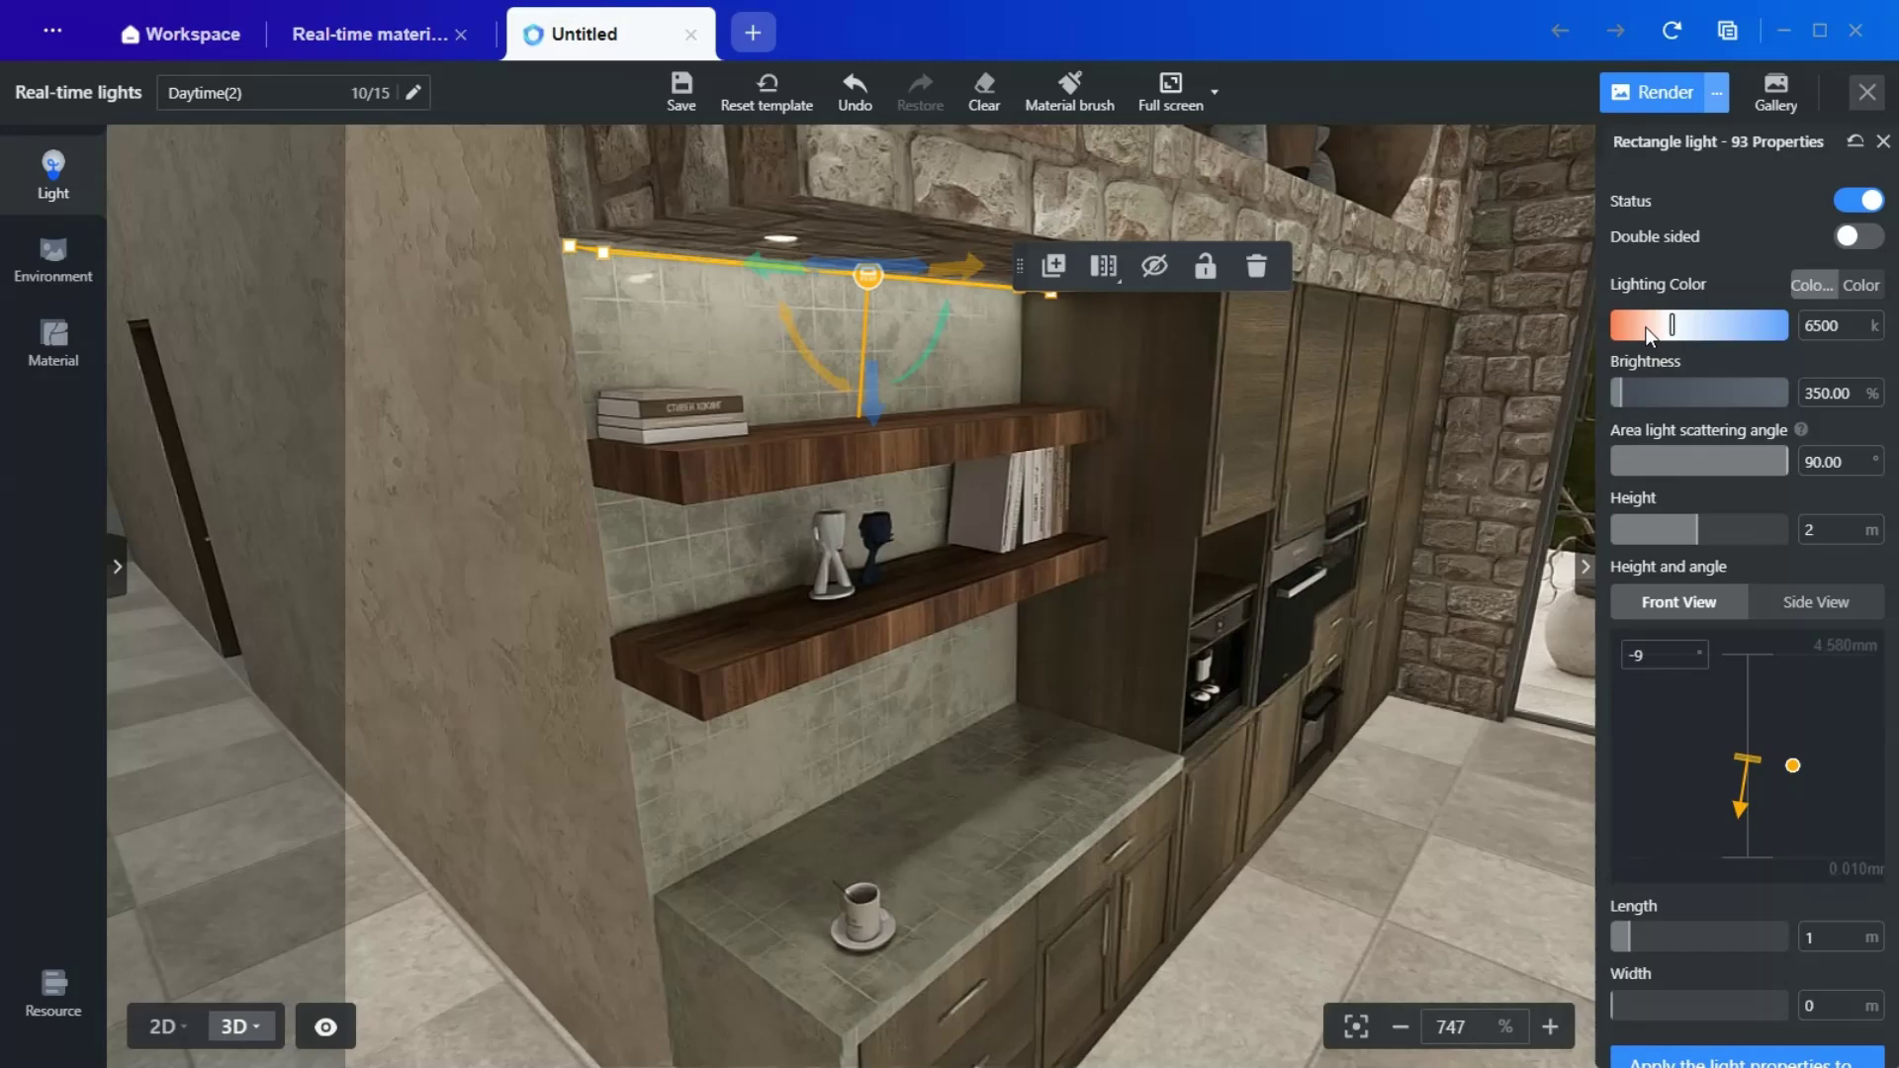
pyautogui.click(1861, 286)
pyautogui.click(1848, 328)
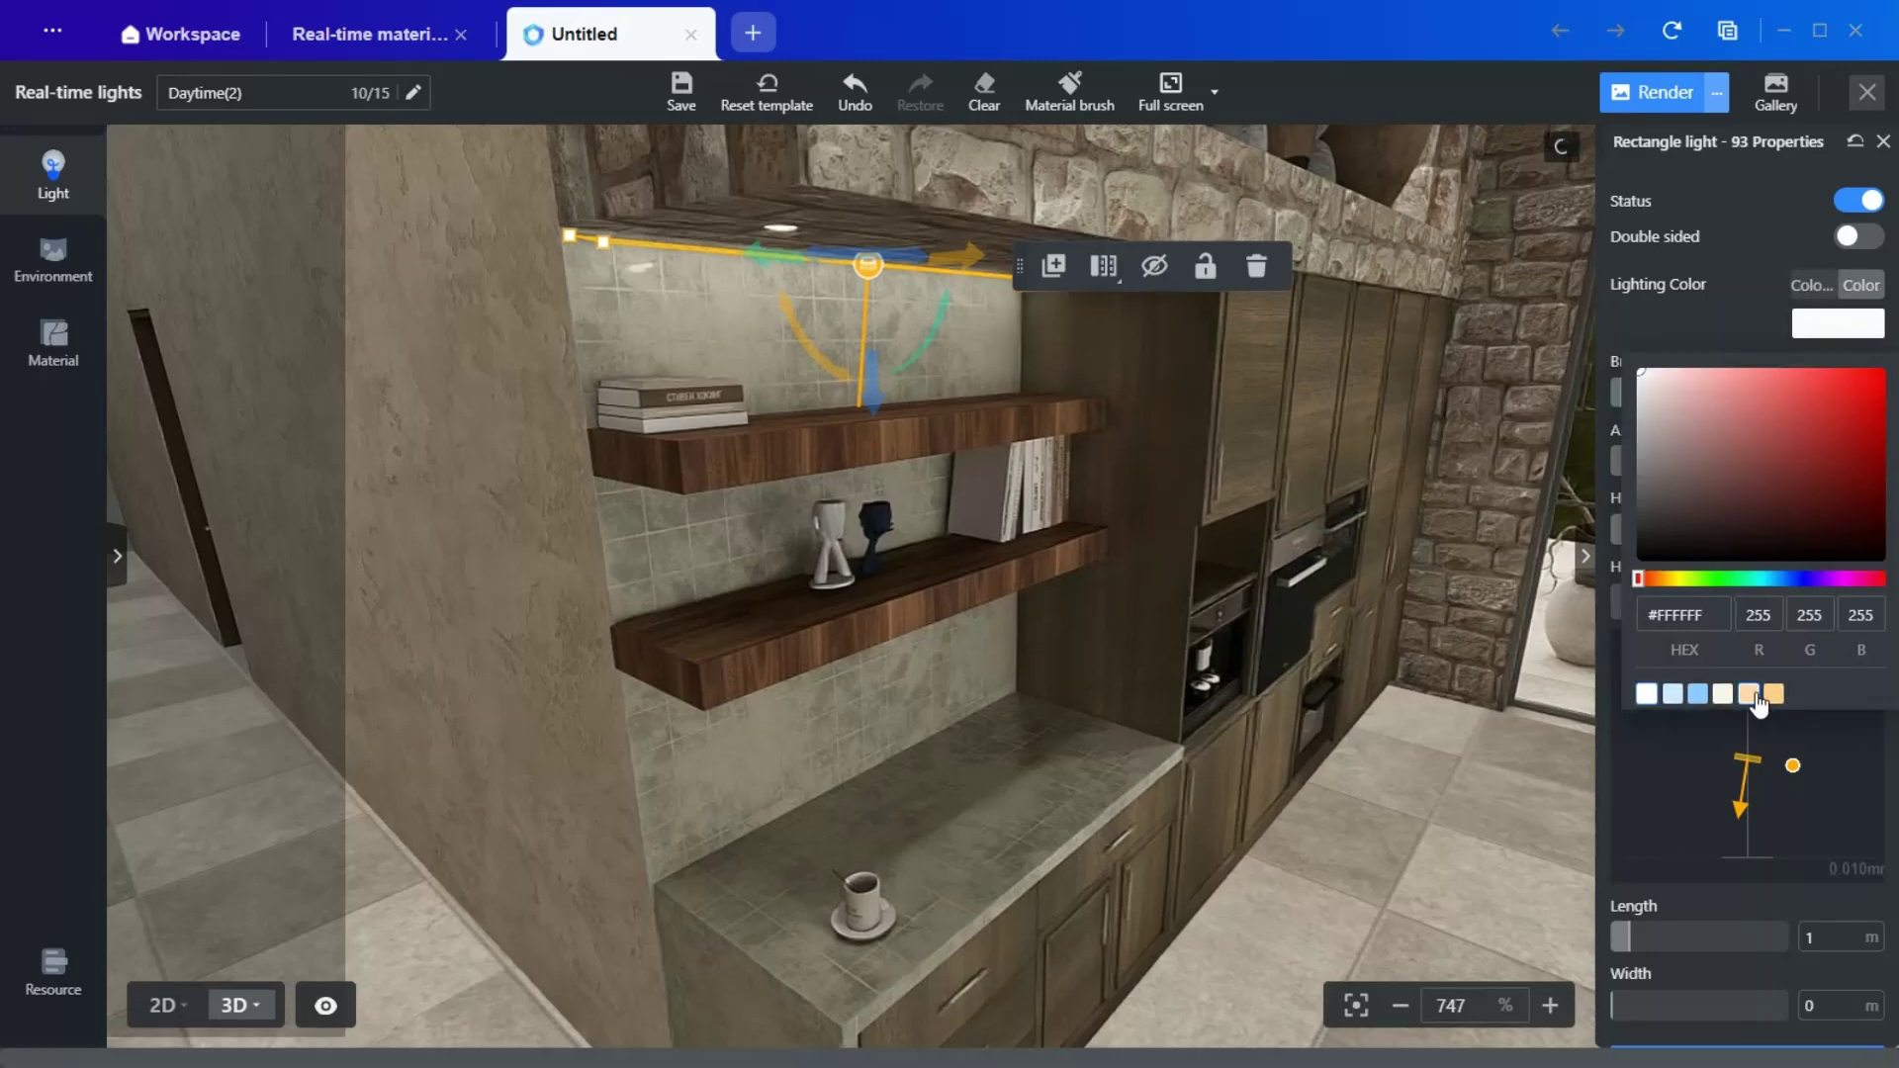
pyautogui.click(1751, 694)
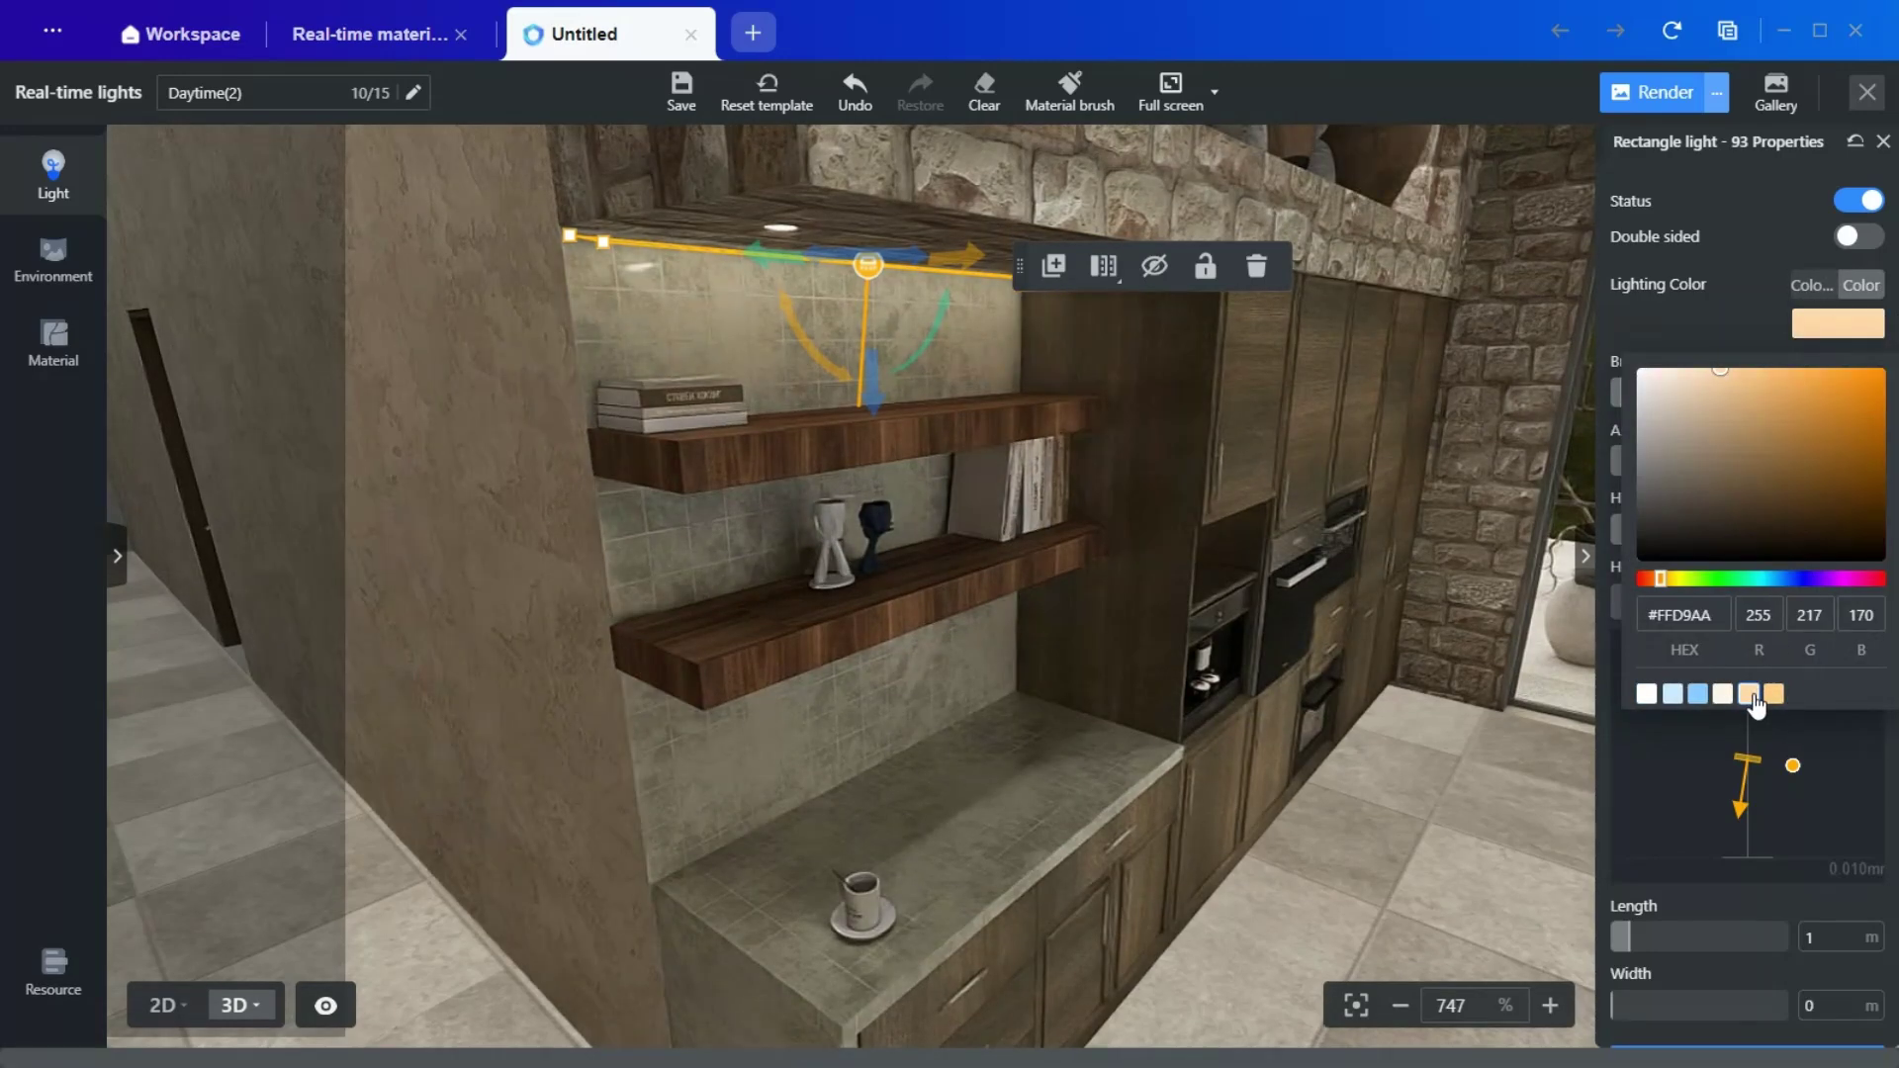
pyautogui.click(1852, 776)
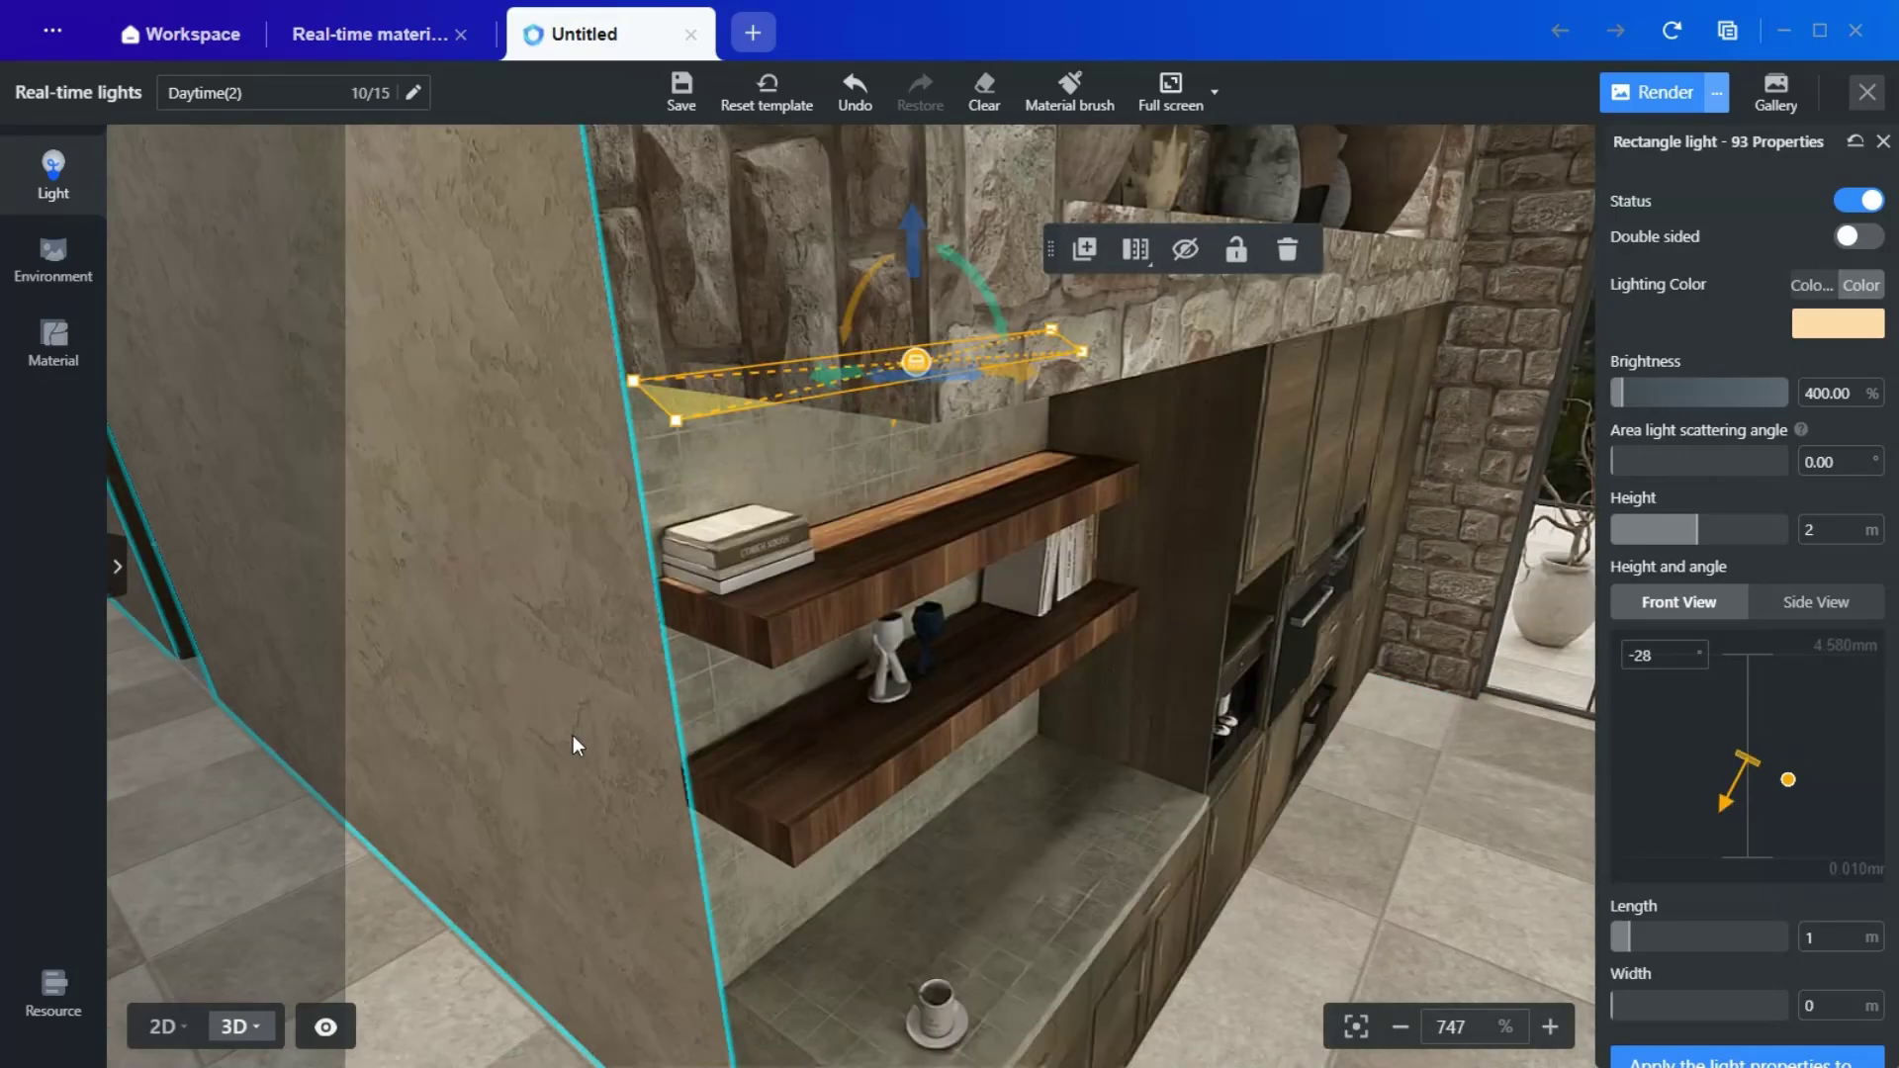
pyautogui.moveTo(573, 734); pyautogui.dragTo(554, 651)
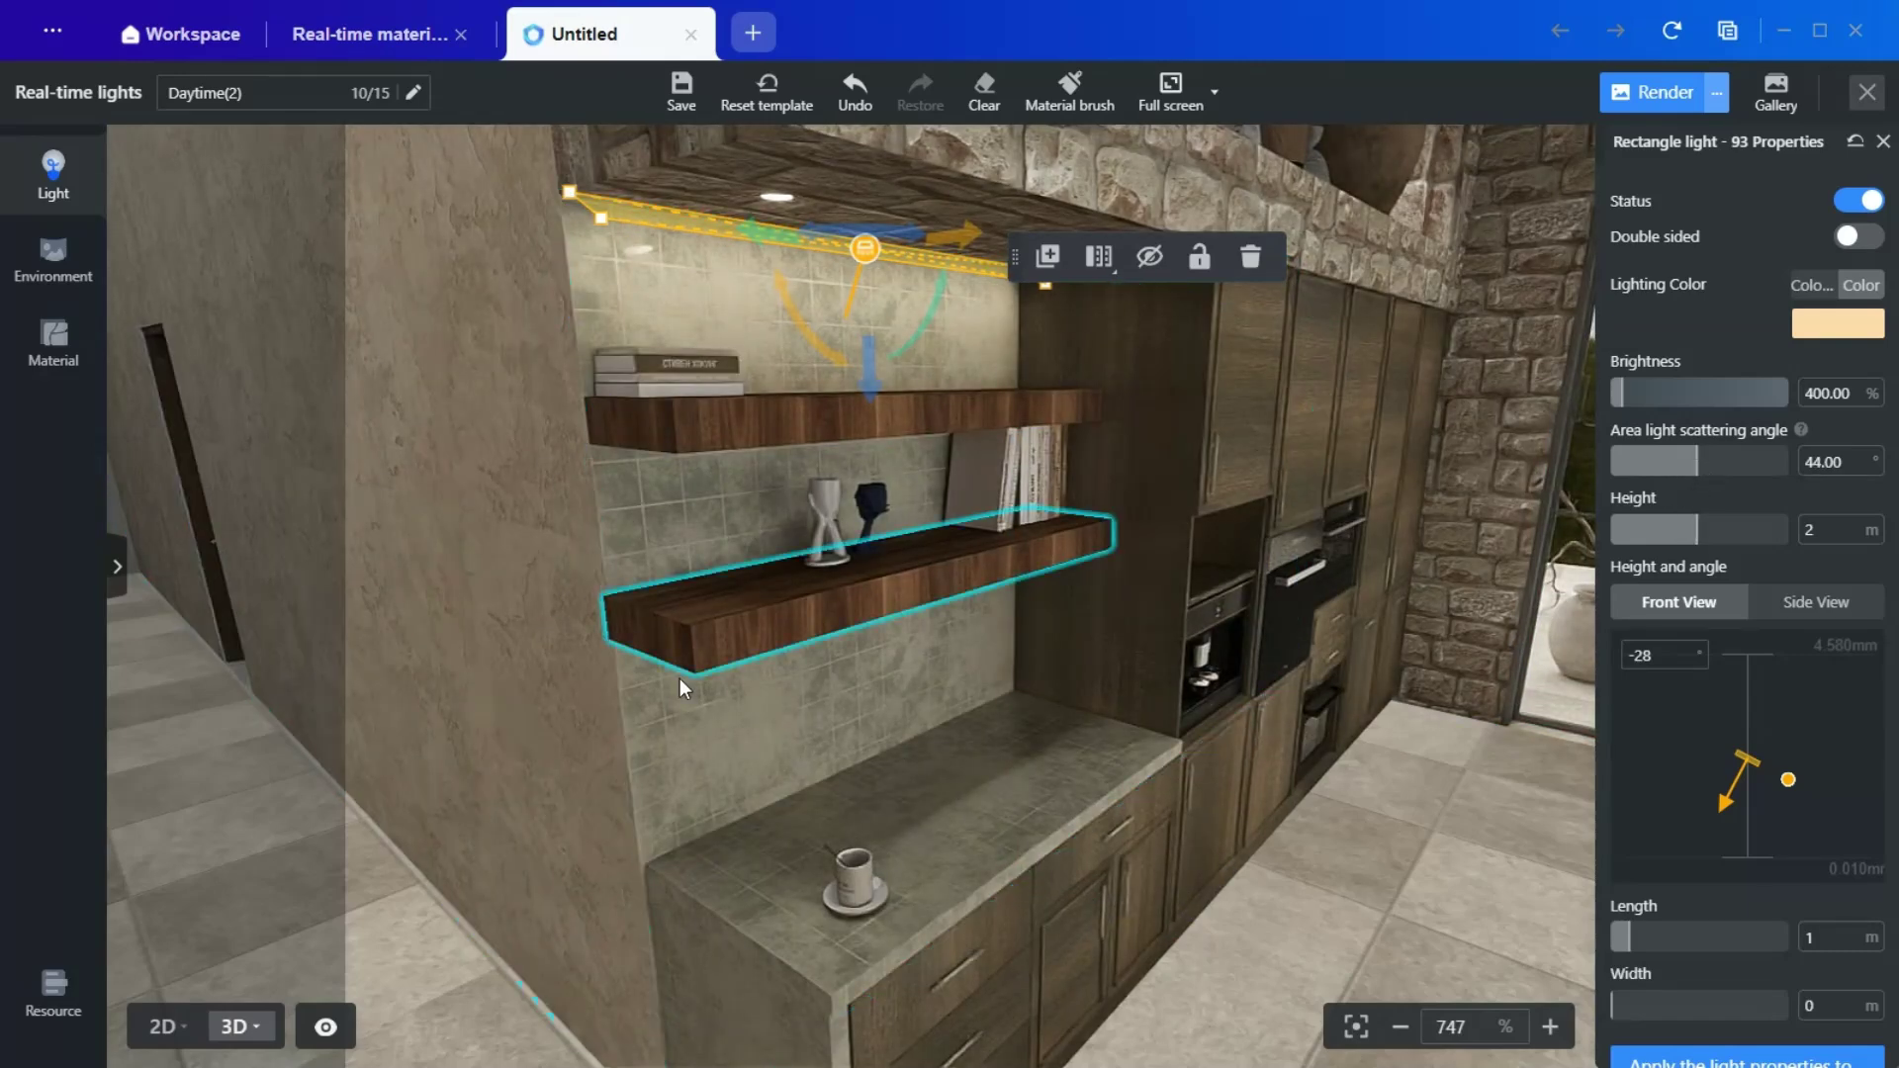
pyautogui.click(1046, 265)
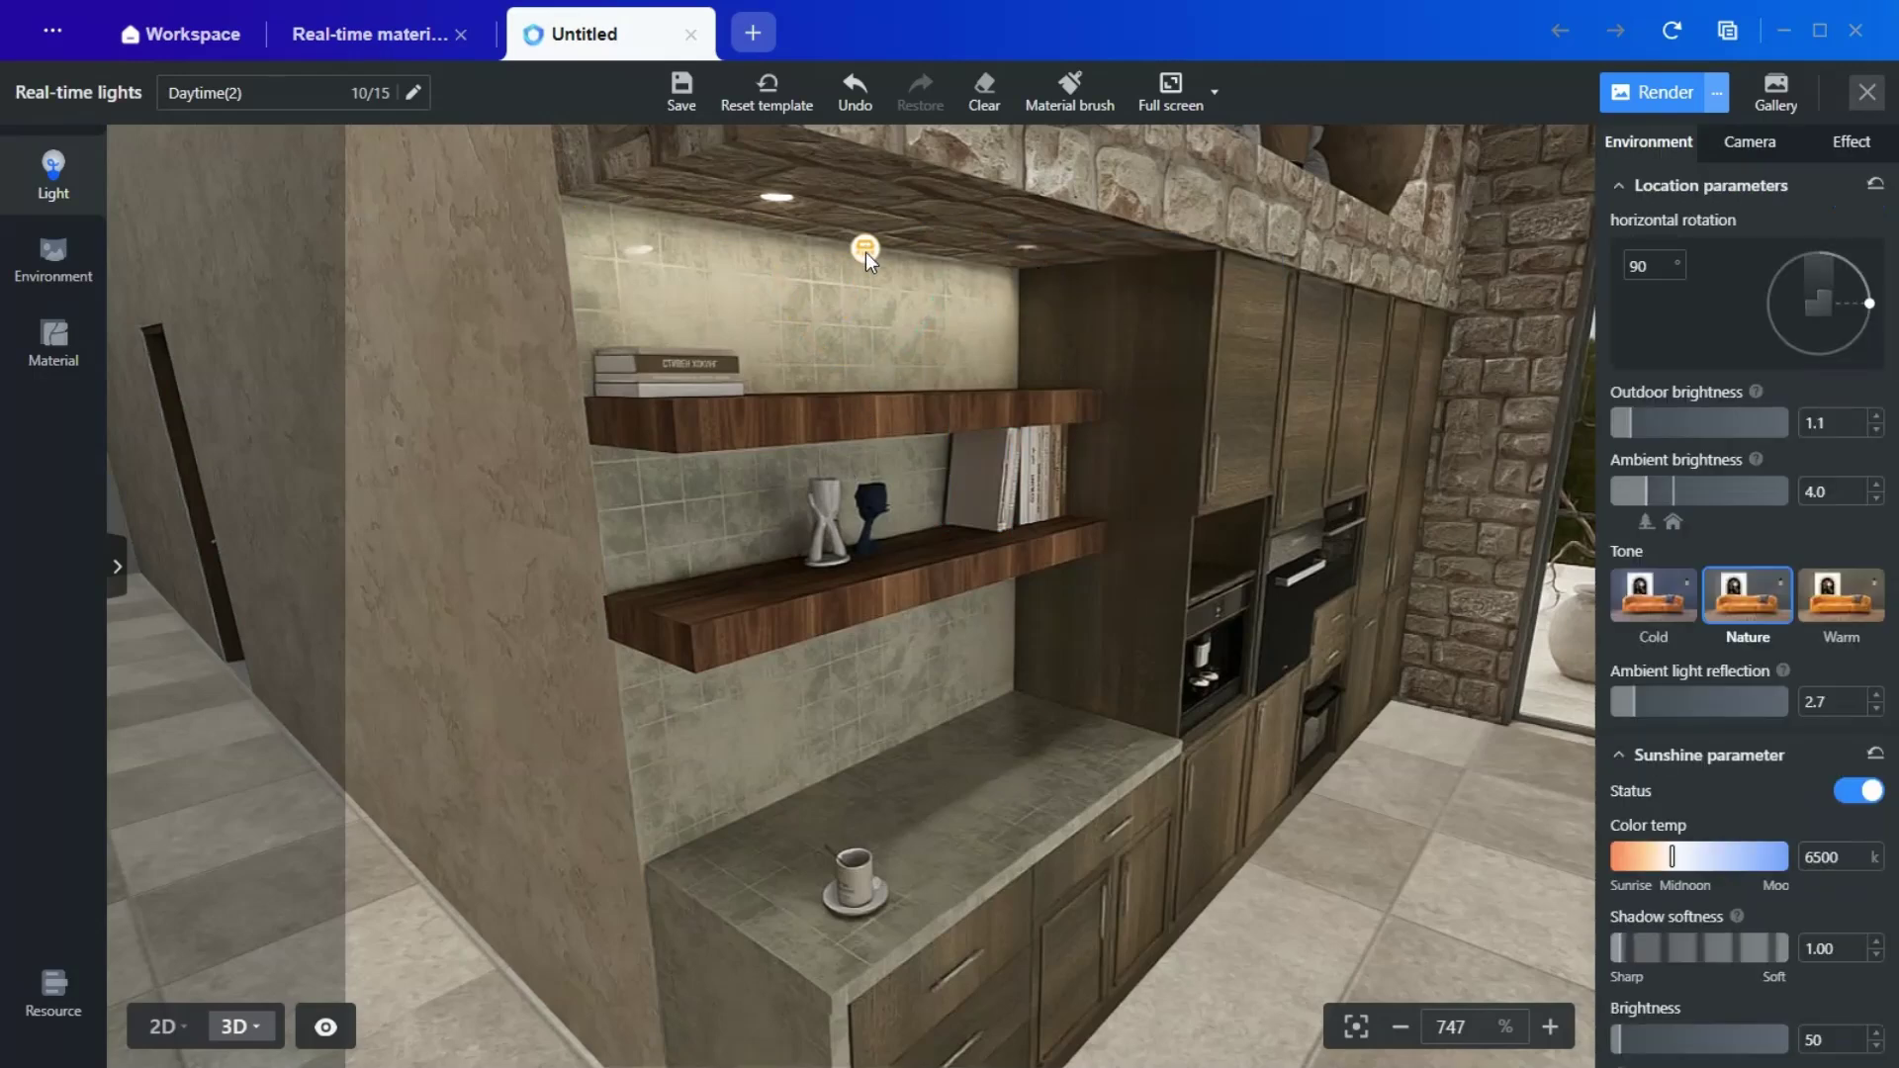
# Step: Copy the strip light in place from the 2D plan and put one copy beneath each of the two wall shelves
pyautogui.click(163, 1026)
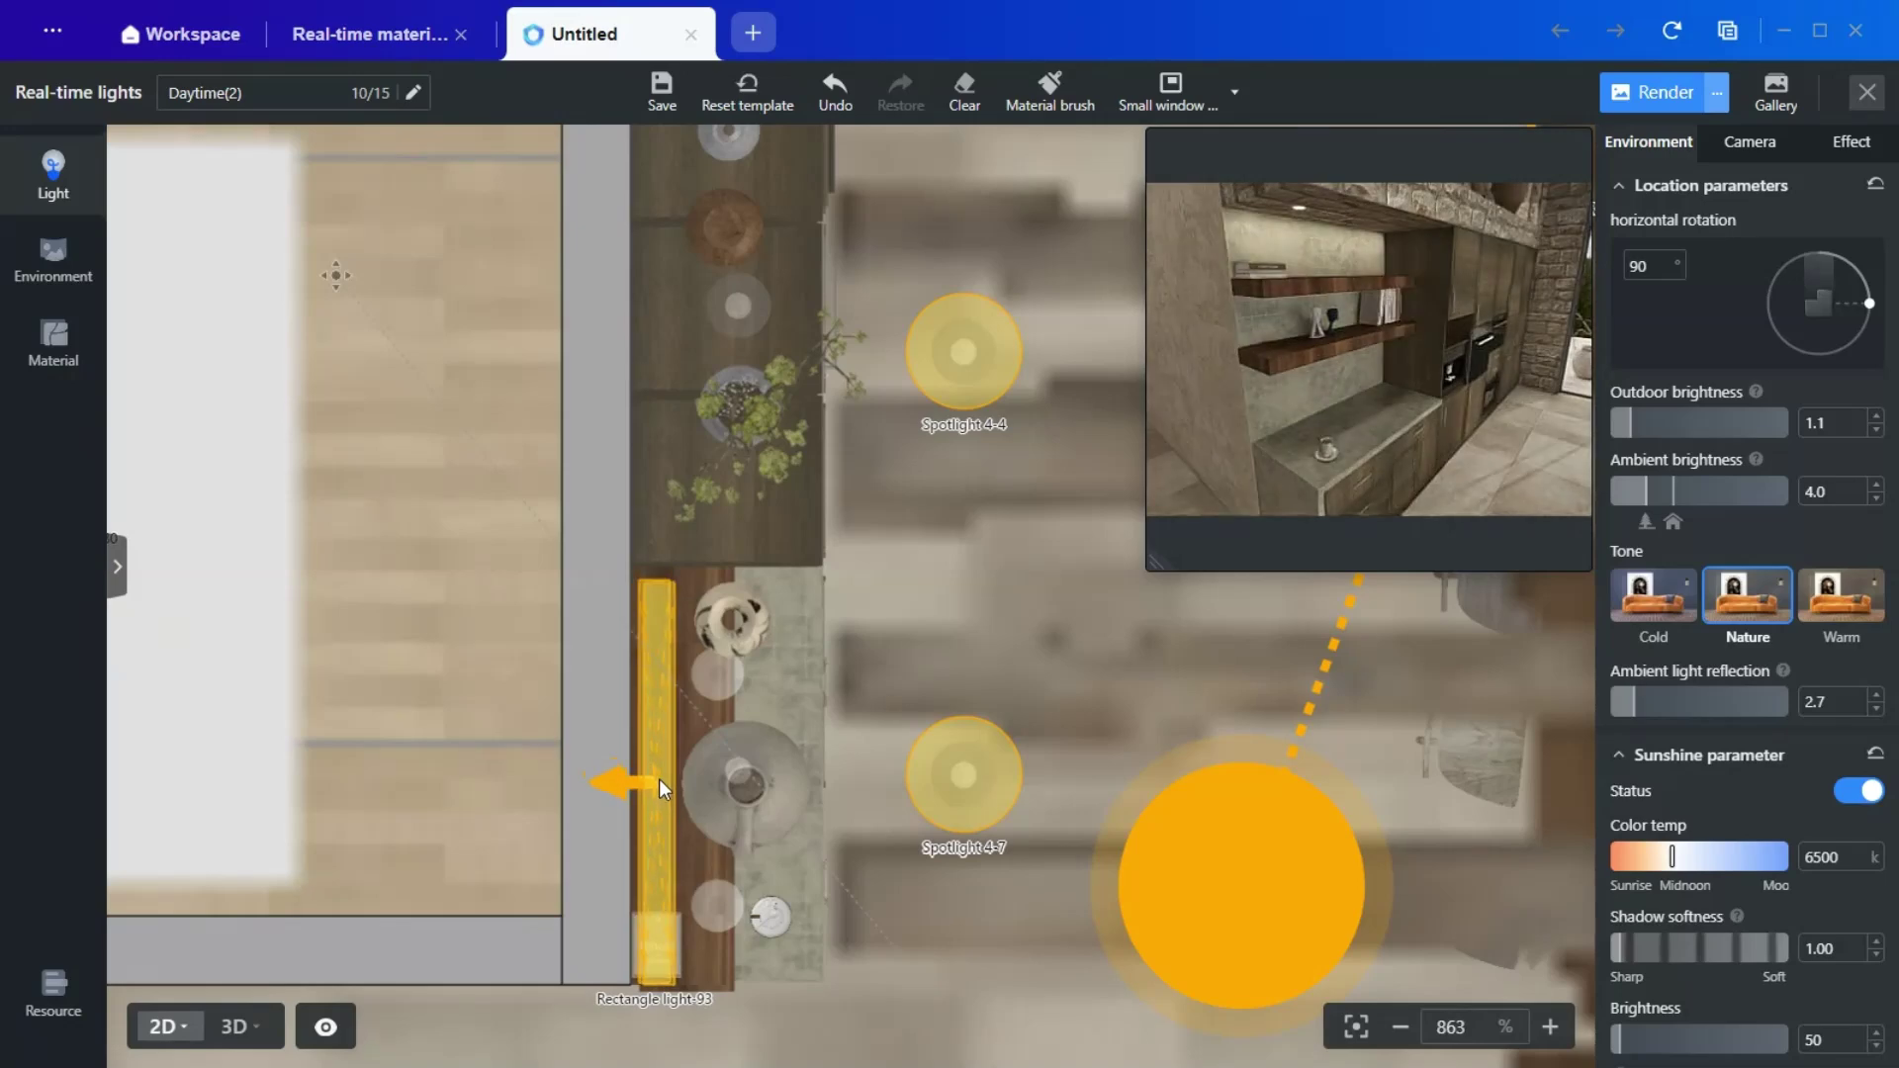
pyautogui.click(656, 782)
pyautogui.click(772, 538)
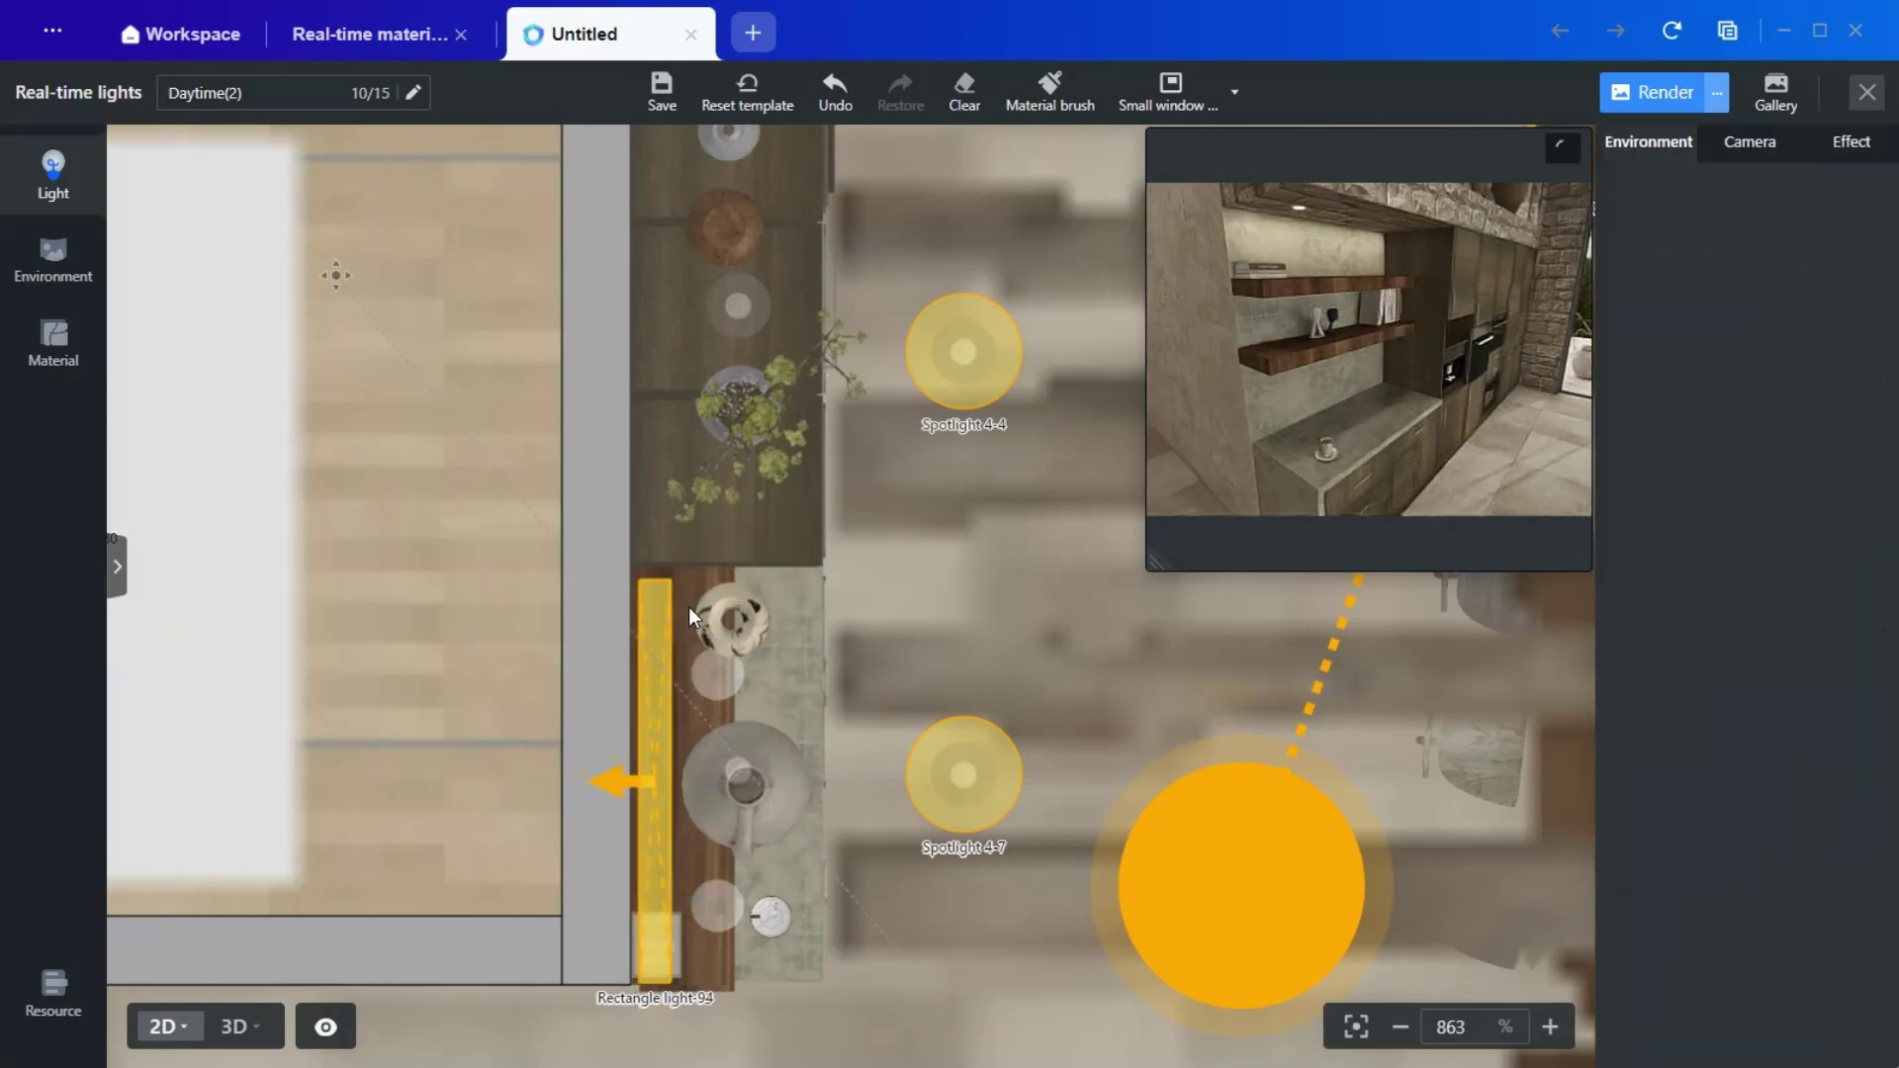
pyautogui.click(657, 782)
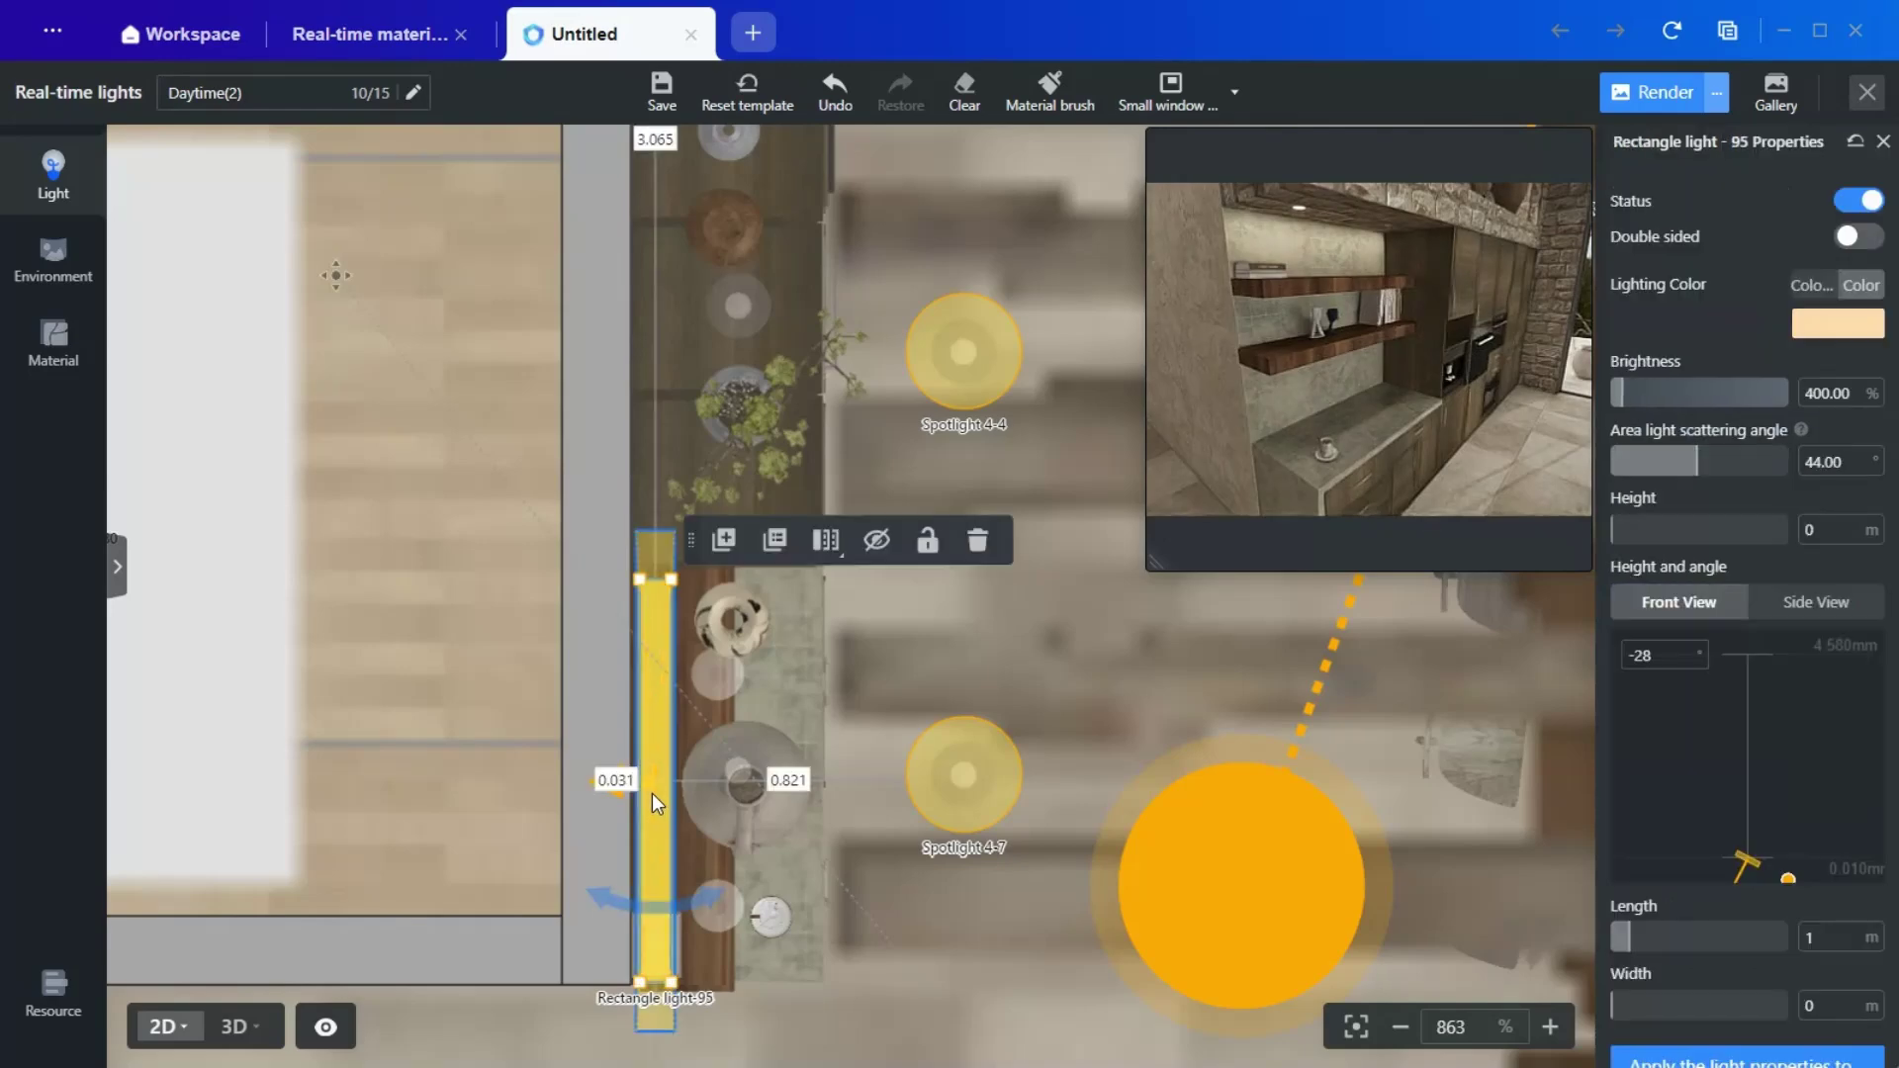
pyautogui.click(235, 1028)
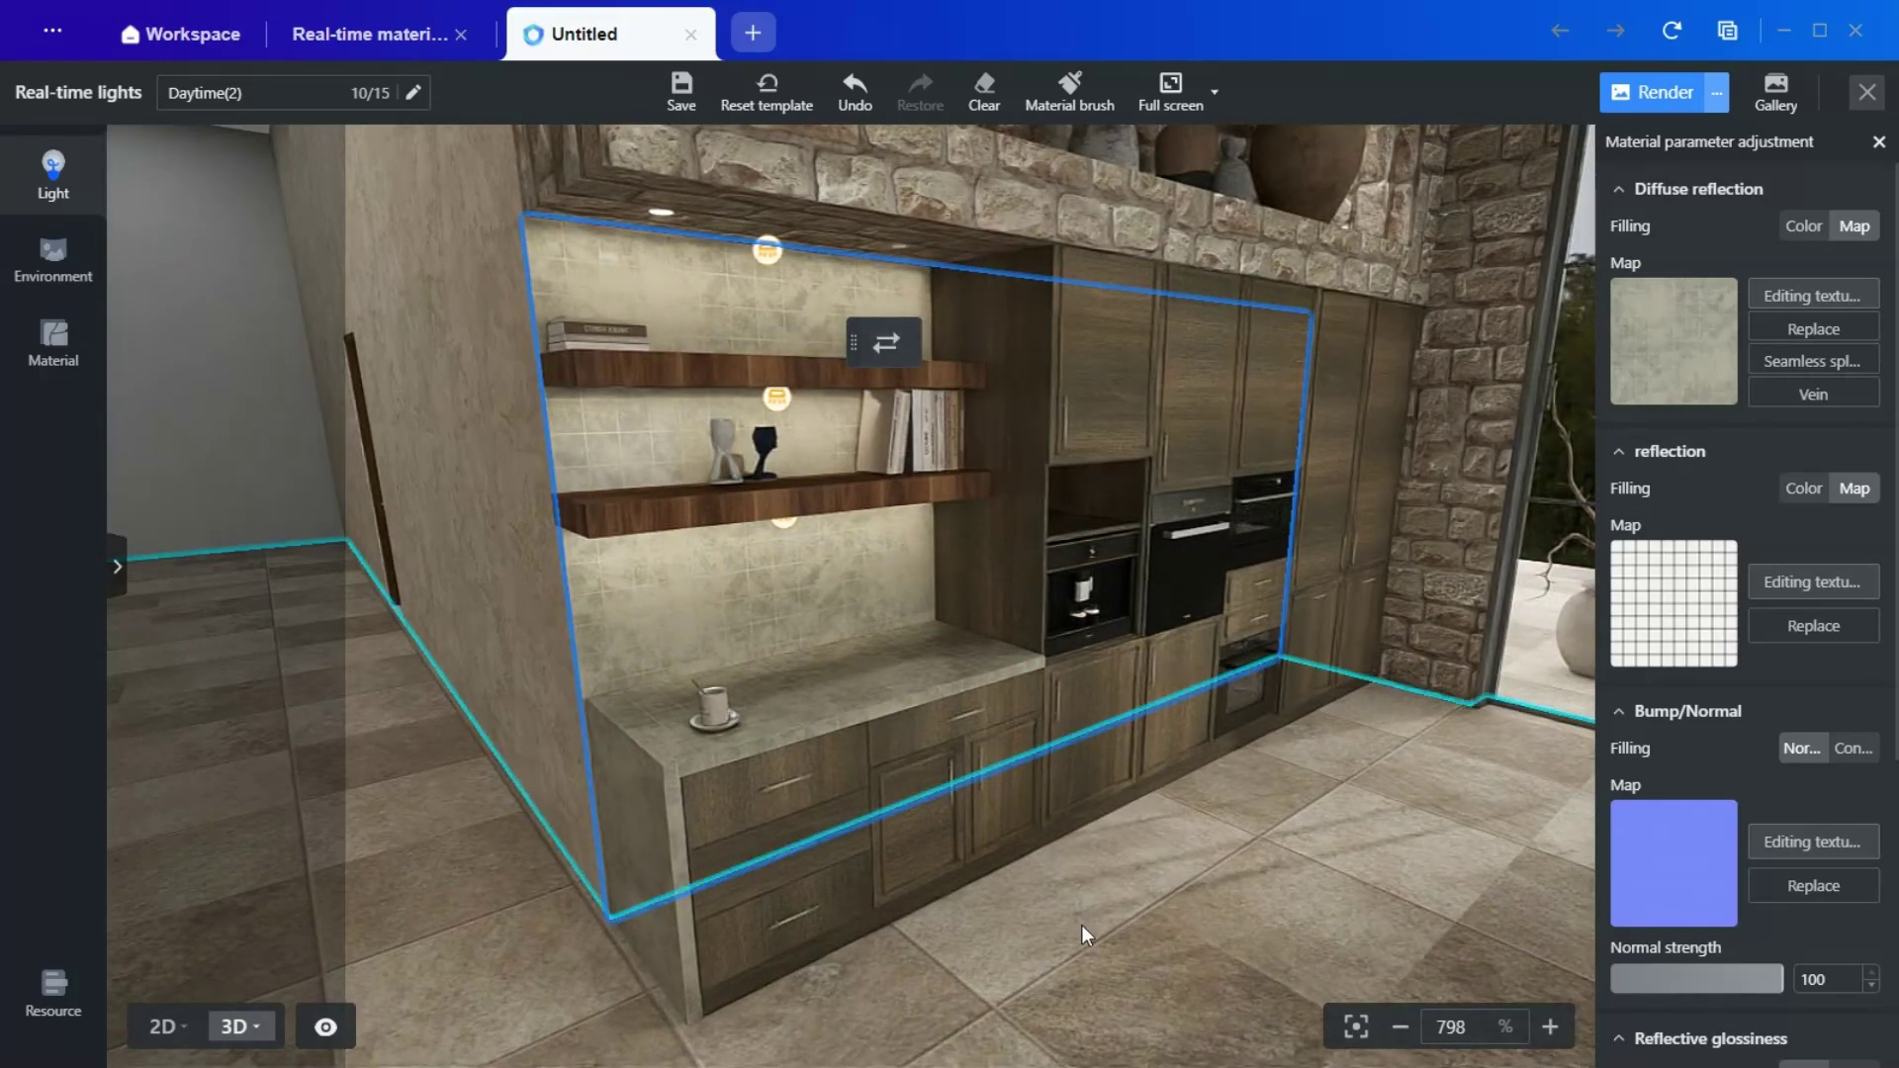
# Step: Copy the shelf strip light onto the island's bar counter in the 2D plan and lengthen it to about 3 m
pyautogui.moveTo(1082, 924); pyautogui.dragTo(1224, 771)
pyautogui.moveTo(1270, 888); pyautogui.dragTo(1148, 890)
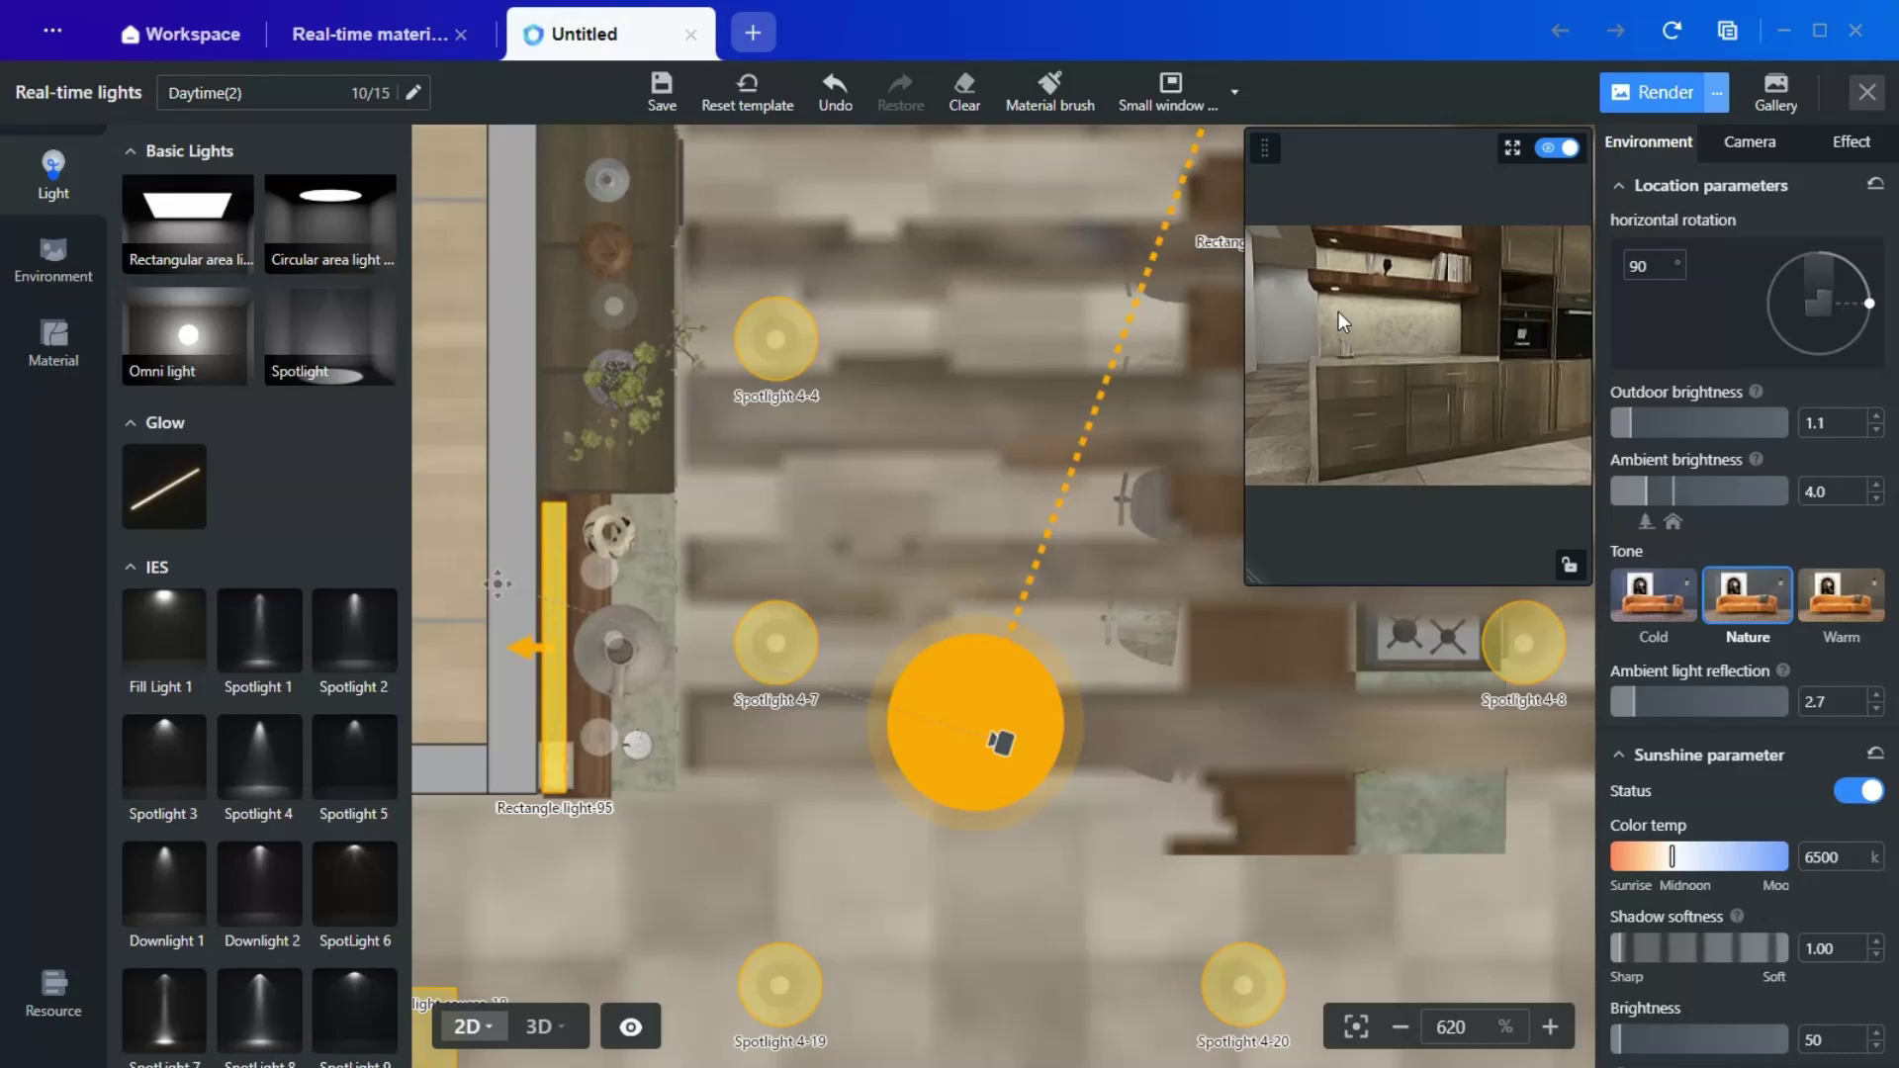
pyautogui.scroll(-4, 1018, 638)
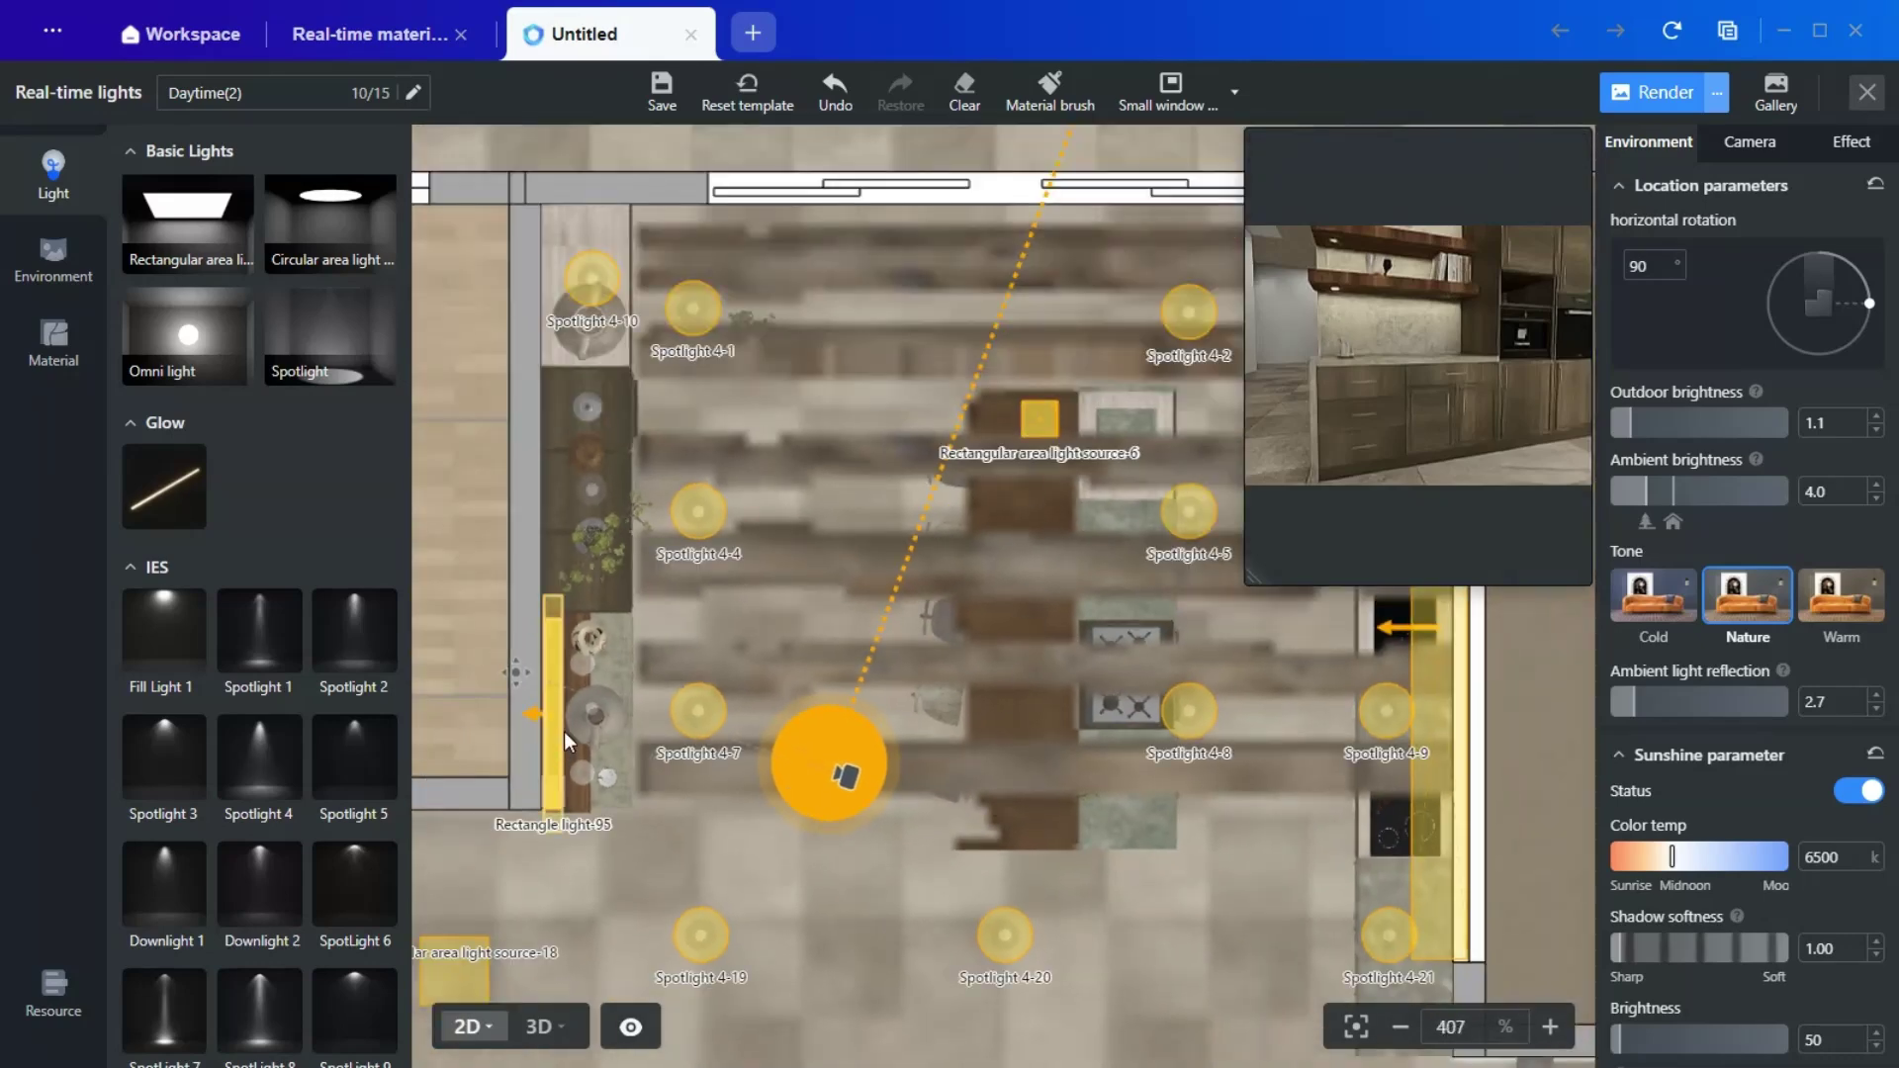
pyautogui.click(562, 734)
pyautogui.click(964, 579)
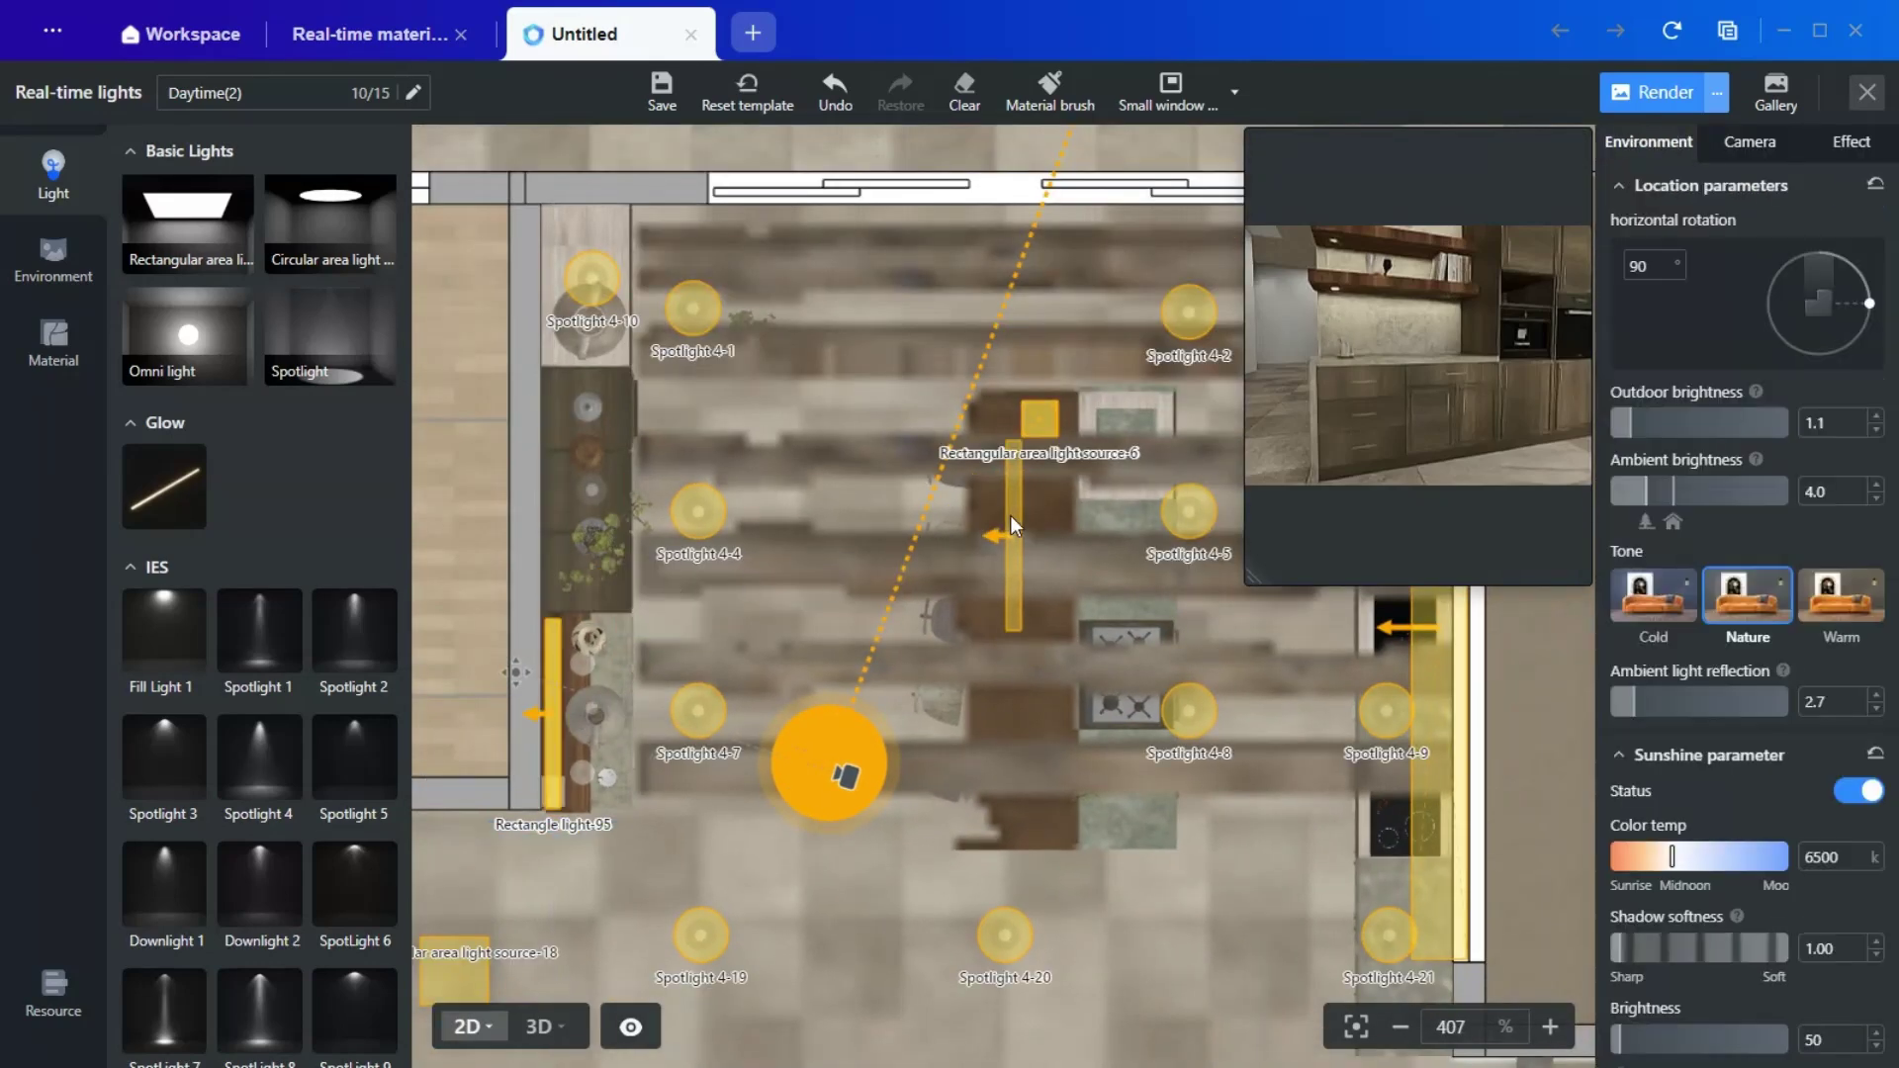
pyautogui.moveTo(1011, 514); pyautogui.dragTo(1042, 499)
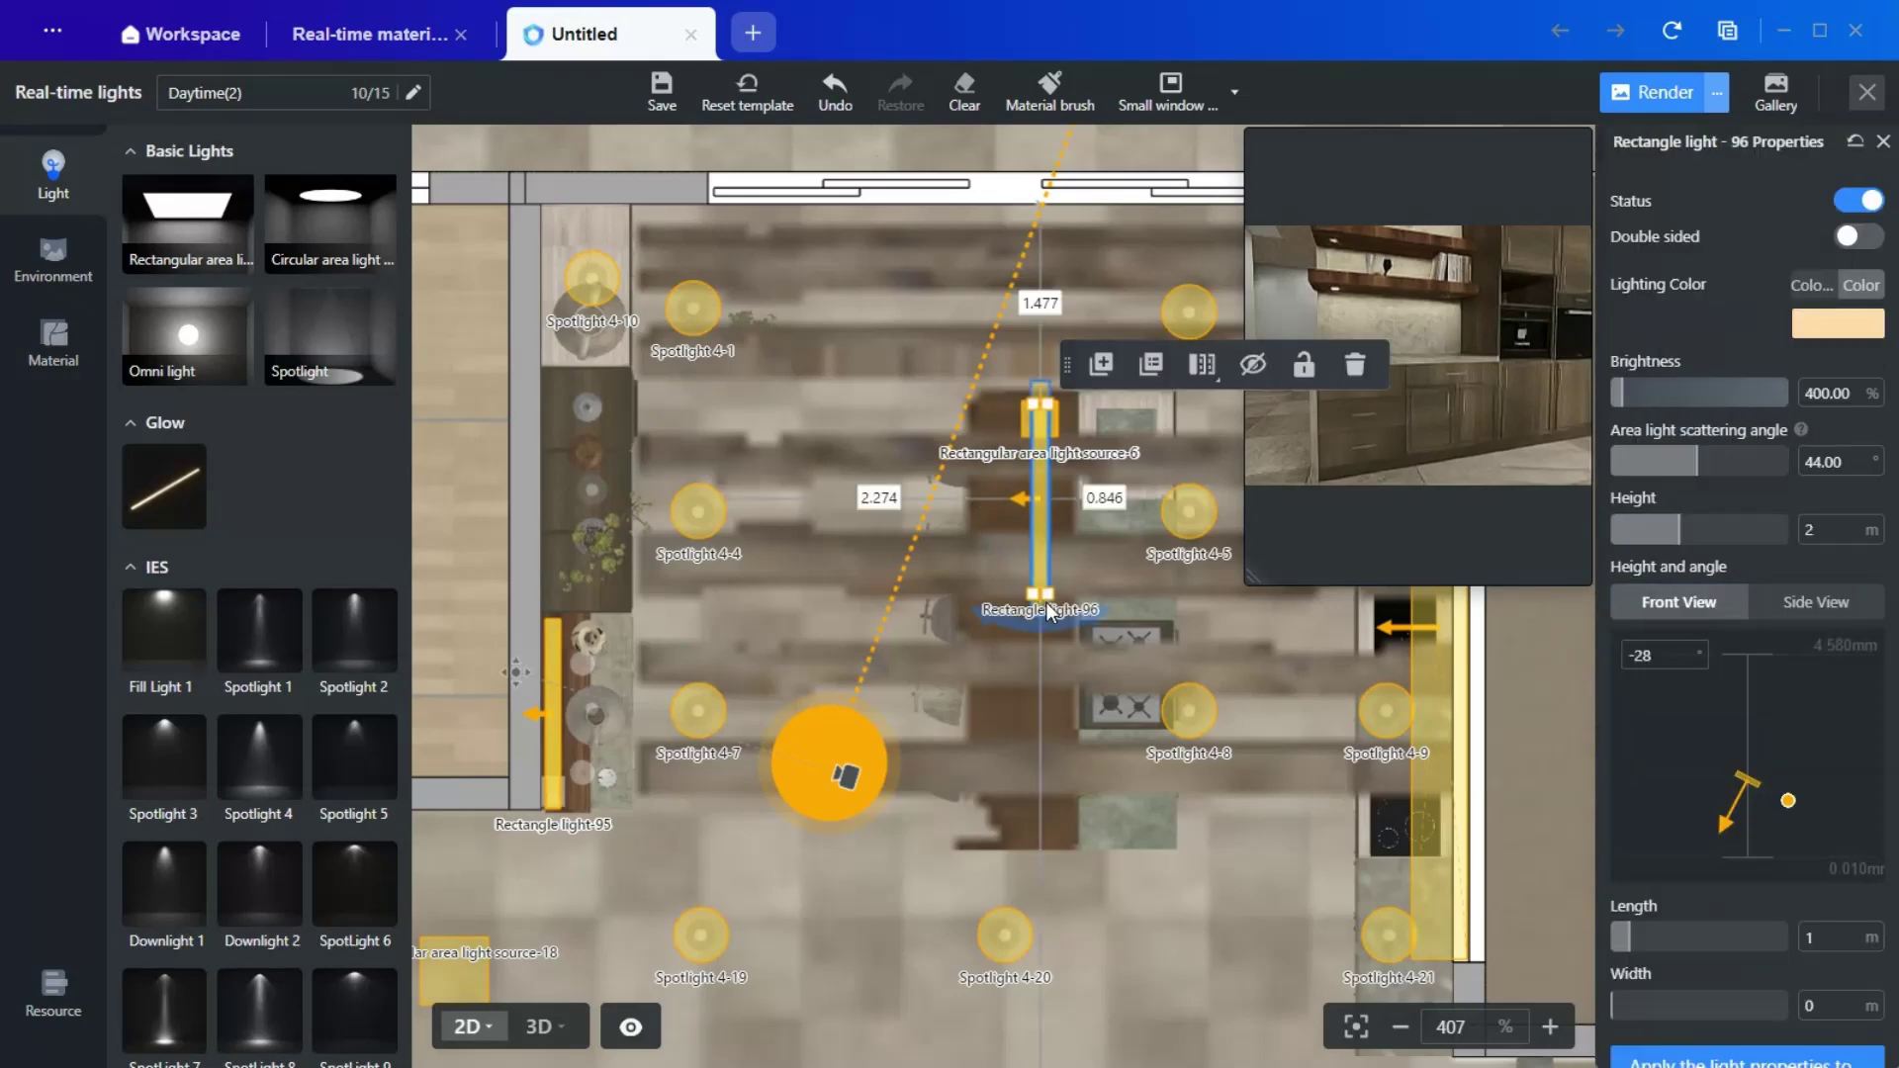
pyautogui.moveTo(1049, 607); pyautogui.dragTo(1061, 789)
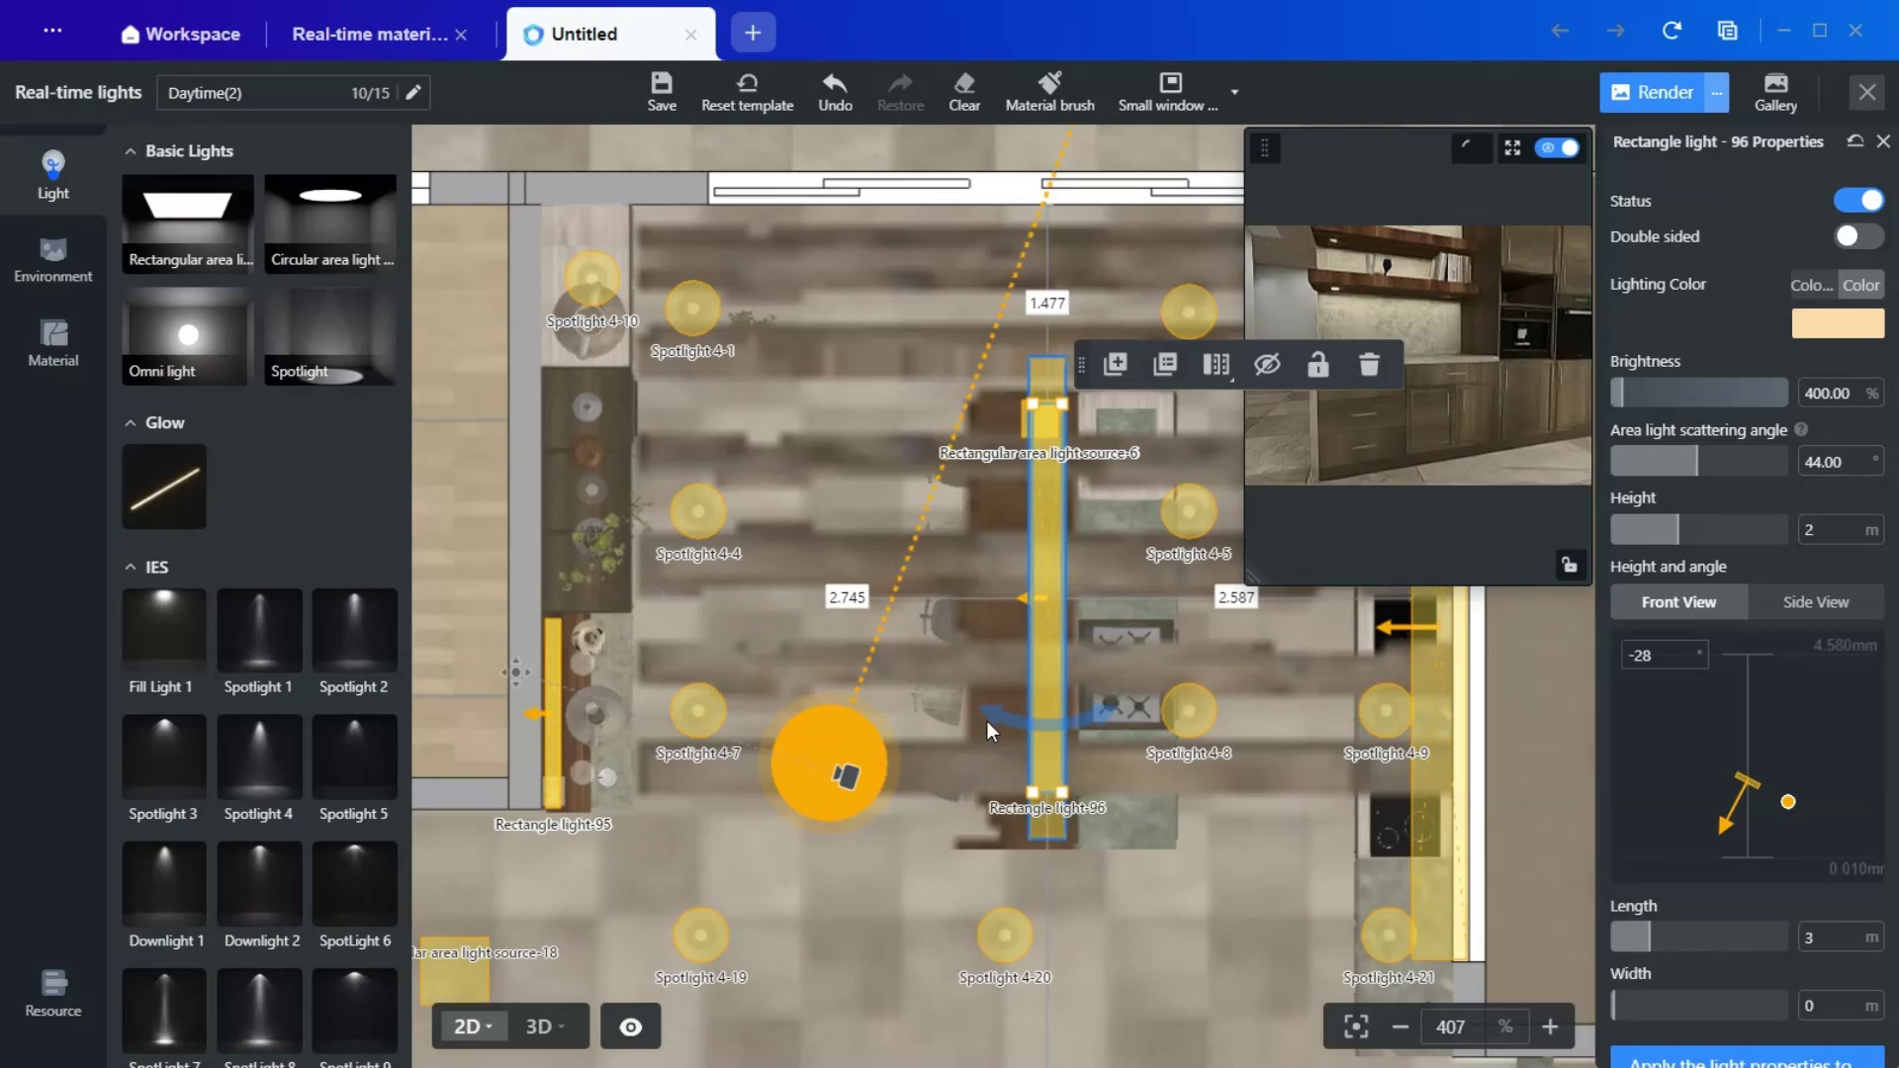
# Step: Lower the island strip light to about 1 m, shift it beneath the bar overhang by the stools, and tilt it to 25°
pyautogui.click(550, 1029)
pyautogui.moveTo(1054, 1024); pyautogui.dragTo(1379, 992)
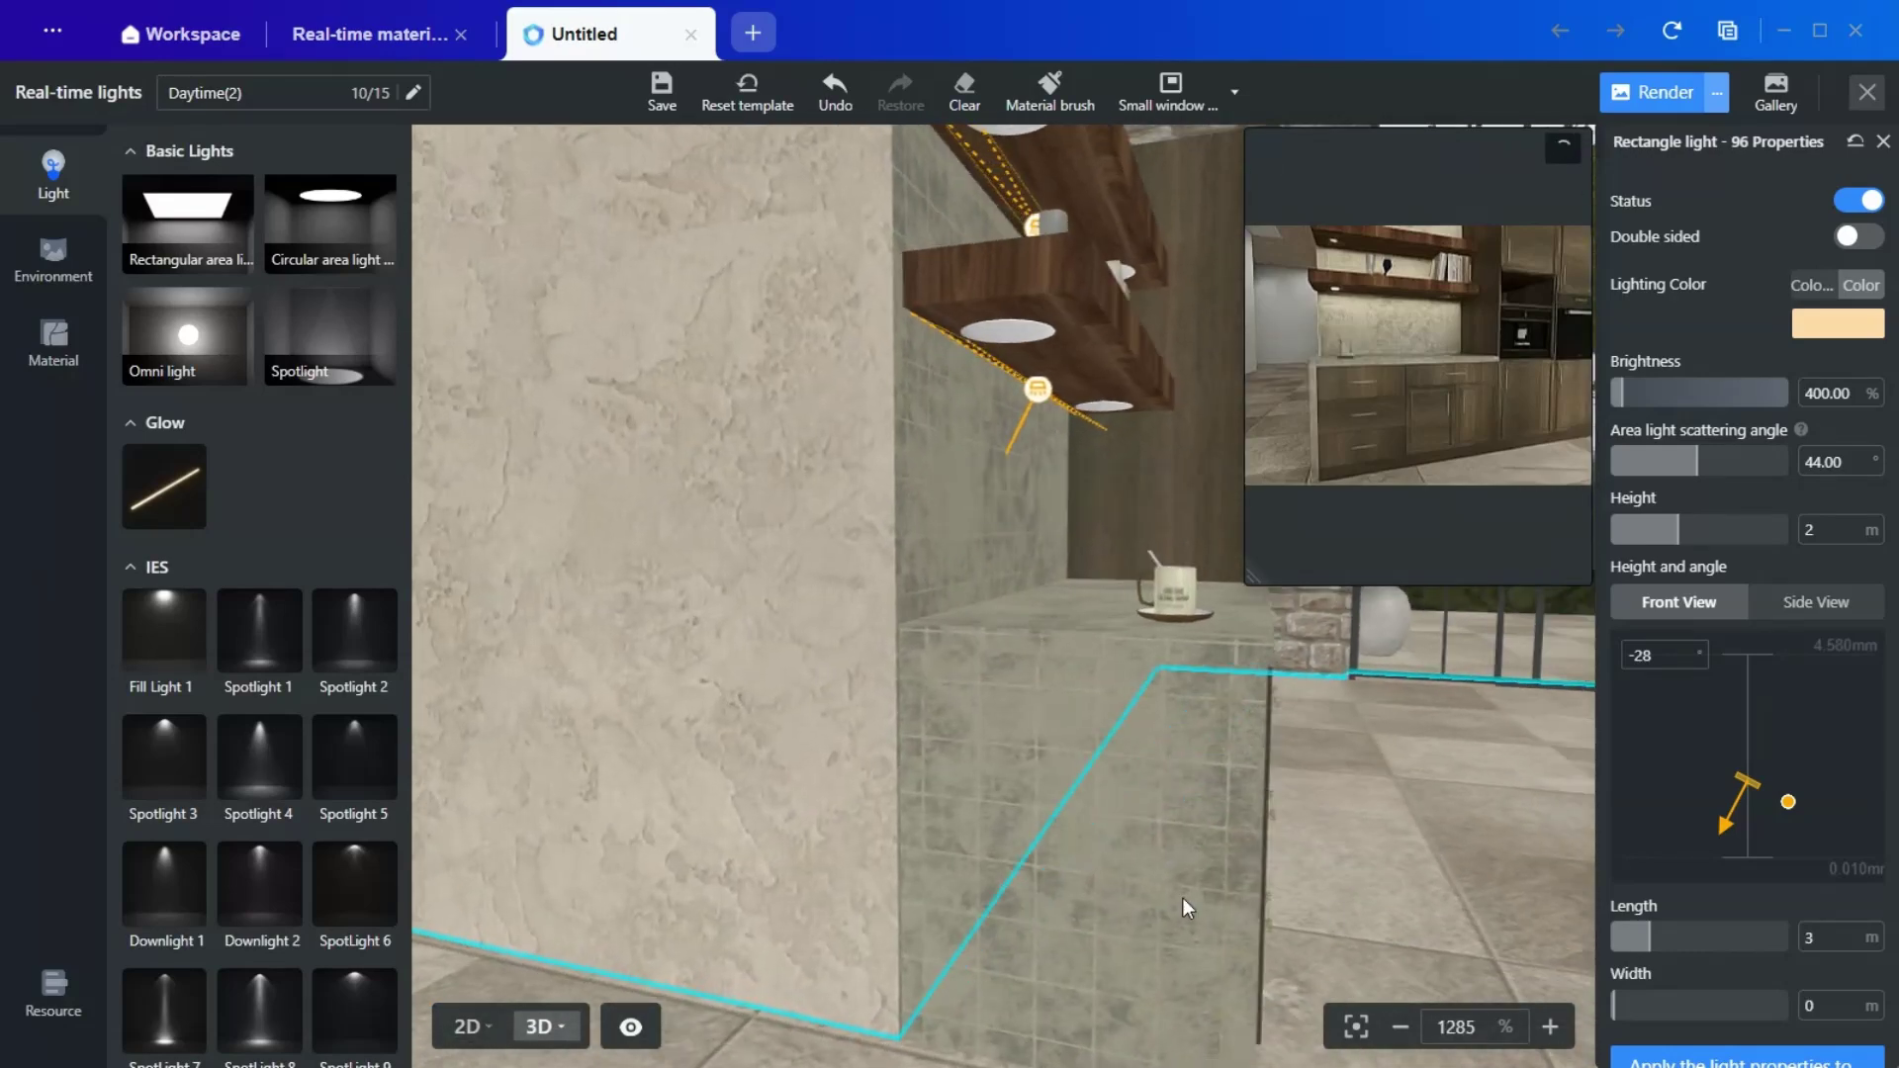
pyautogui.moveTo(1183, 898); pyautogui.dragTo(309, 884)
pyautogui.moveTo(900, 882); pyautogui.dragTo(560, 747)
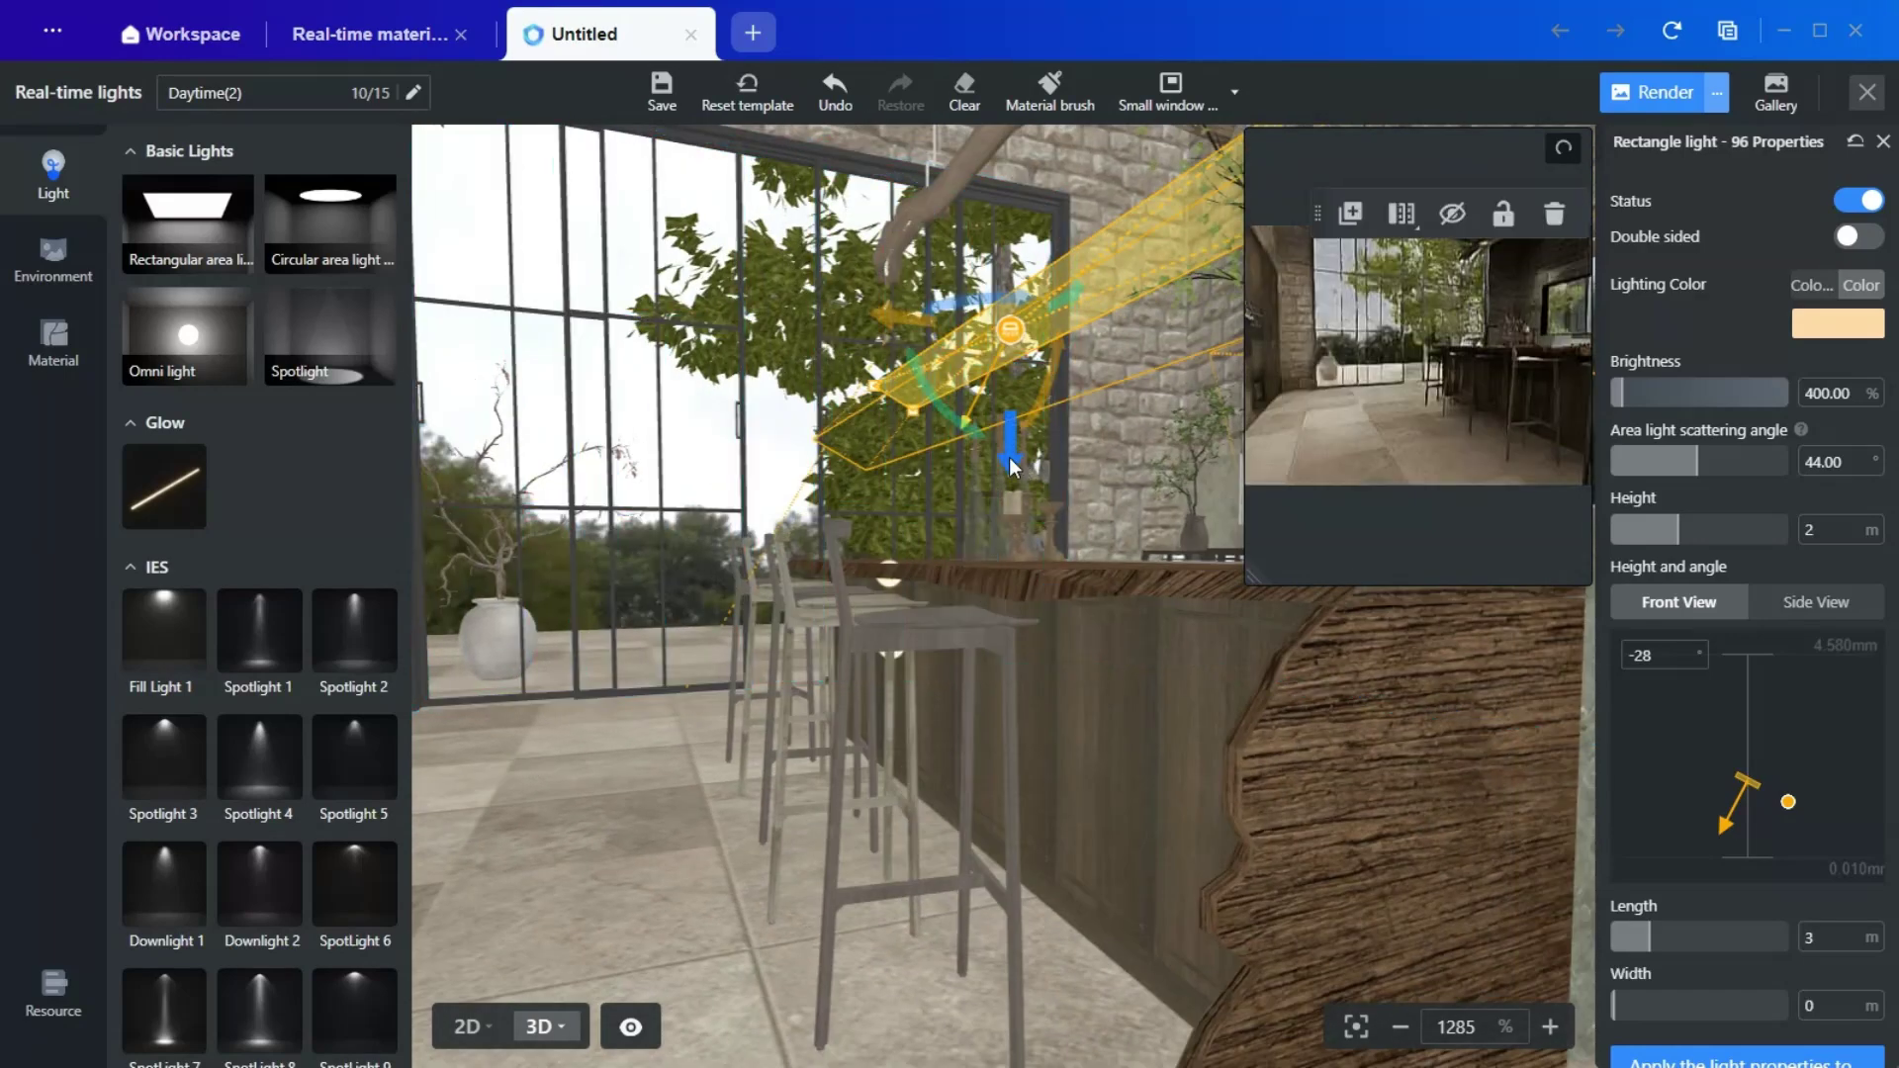
pyautogui.moveTo(1009, 457); pyautogui.dragTo(1024, 758)
pyautogui.moveTo(1044, 951); pyautogui.dragTo(1047, 930)
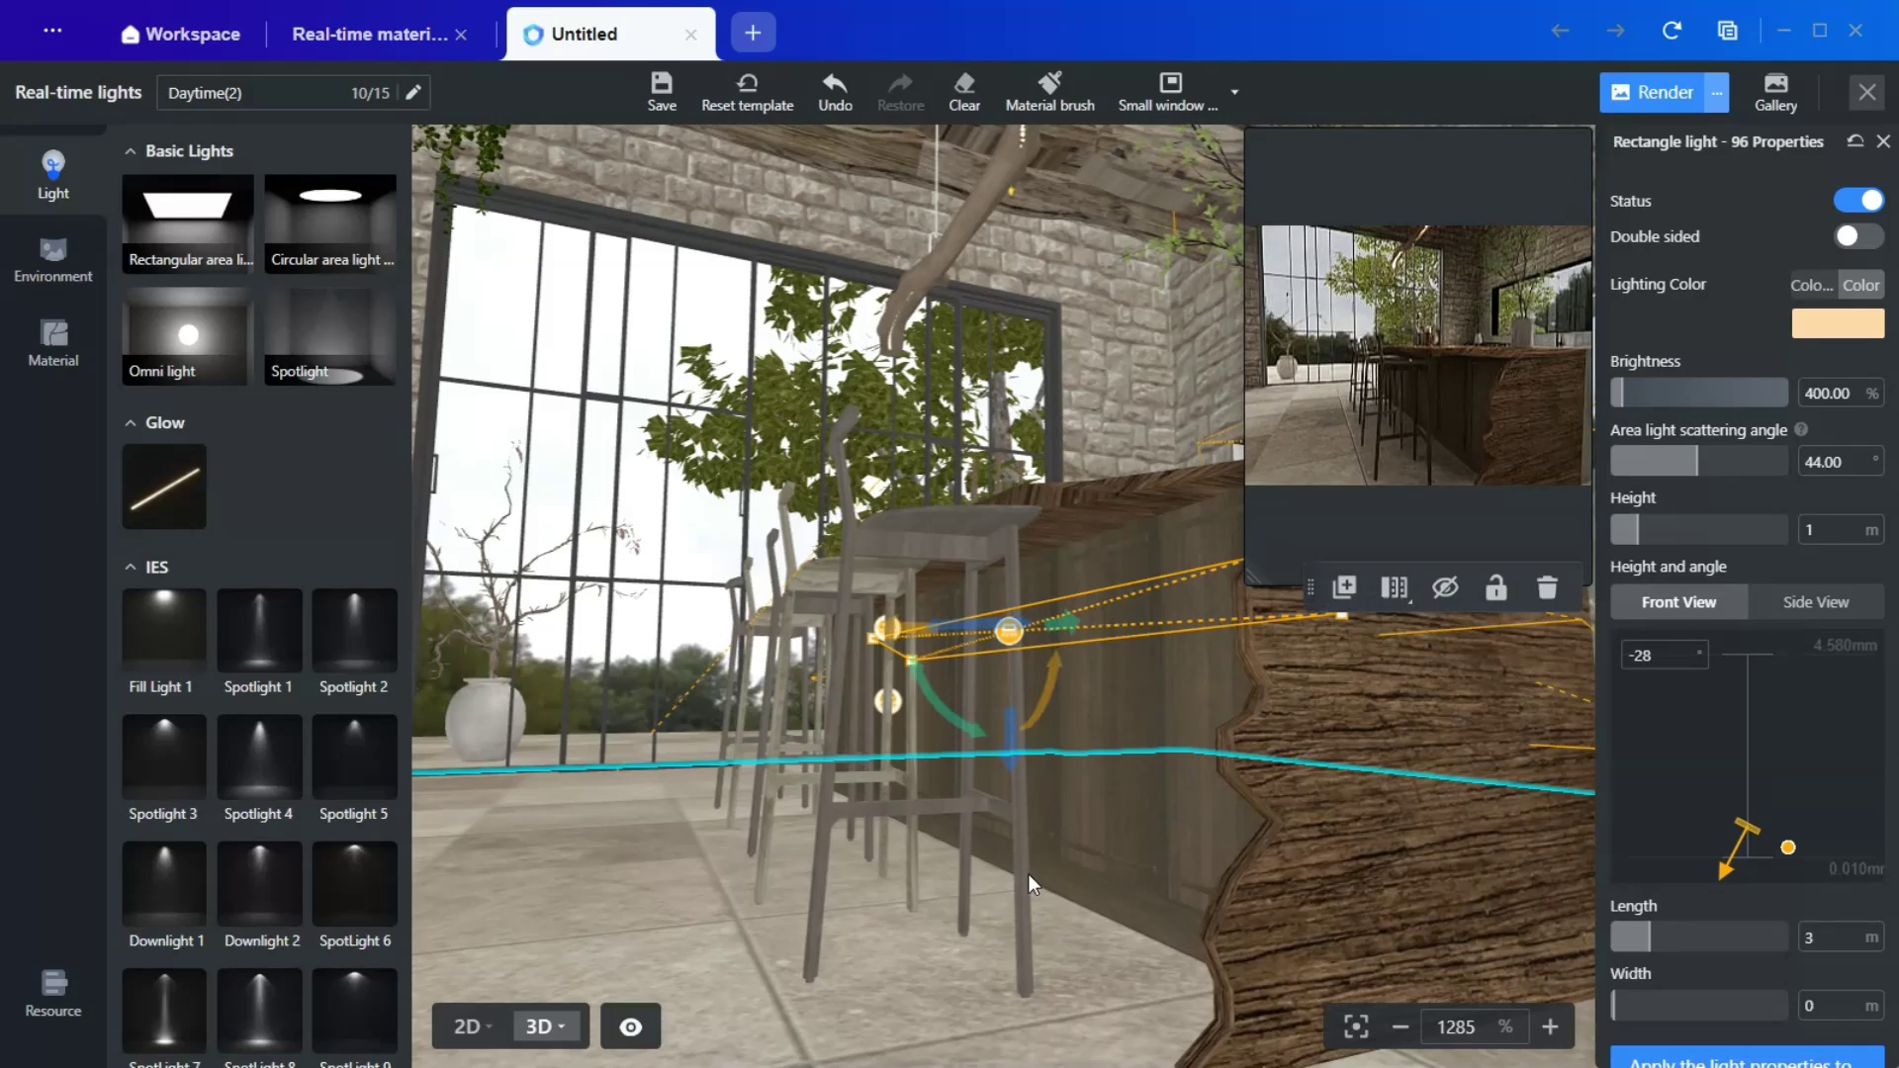
pyautogui.moveTo(898, 627); pyautogui.dragTo(743, 617)
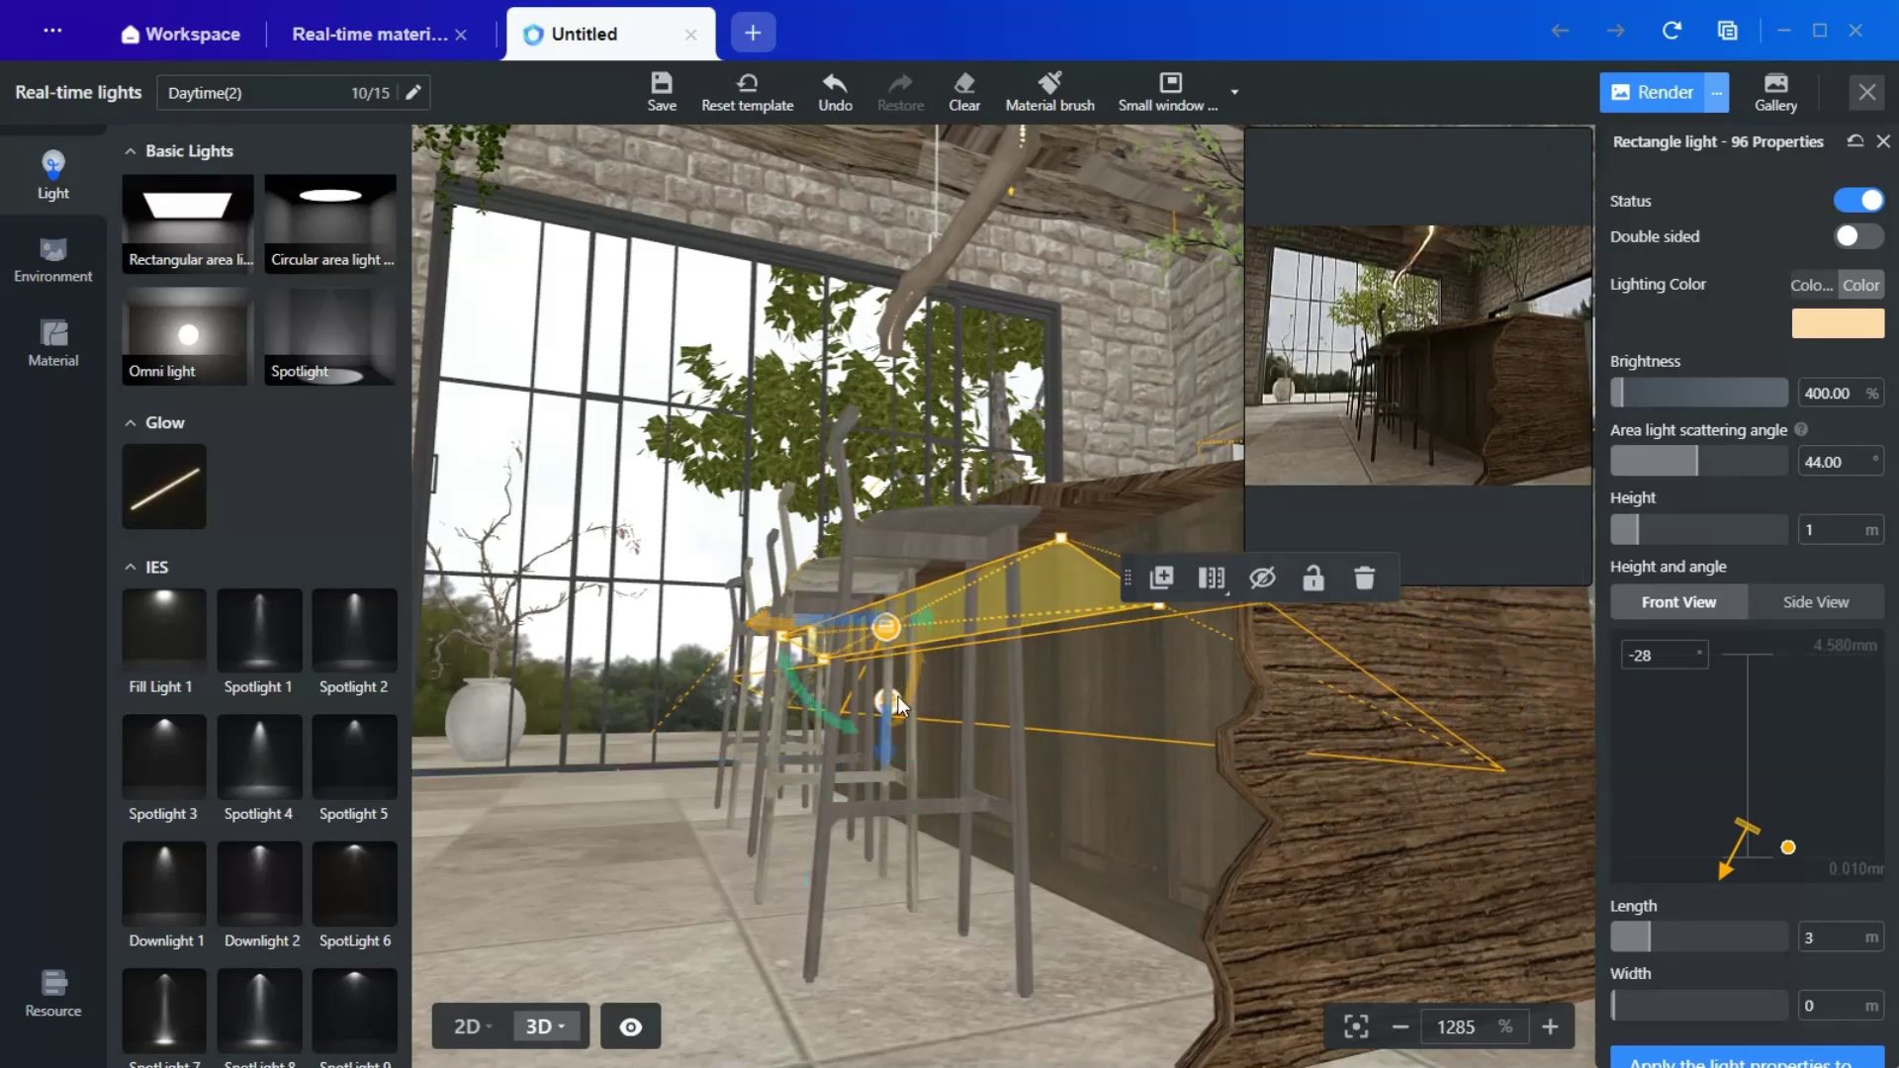
pyautogui.moveTo(890, 752); pyautogui.dragTo(881, 709)
# Step: Set the island strip light's brightness to 889% and check its glow in an enlarged preview window
pyautogui.moveTo(1438, 516)
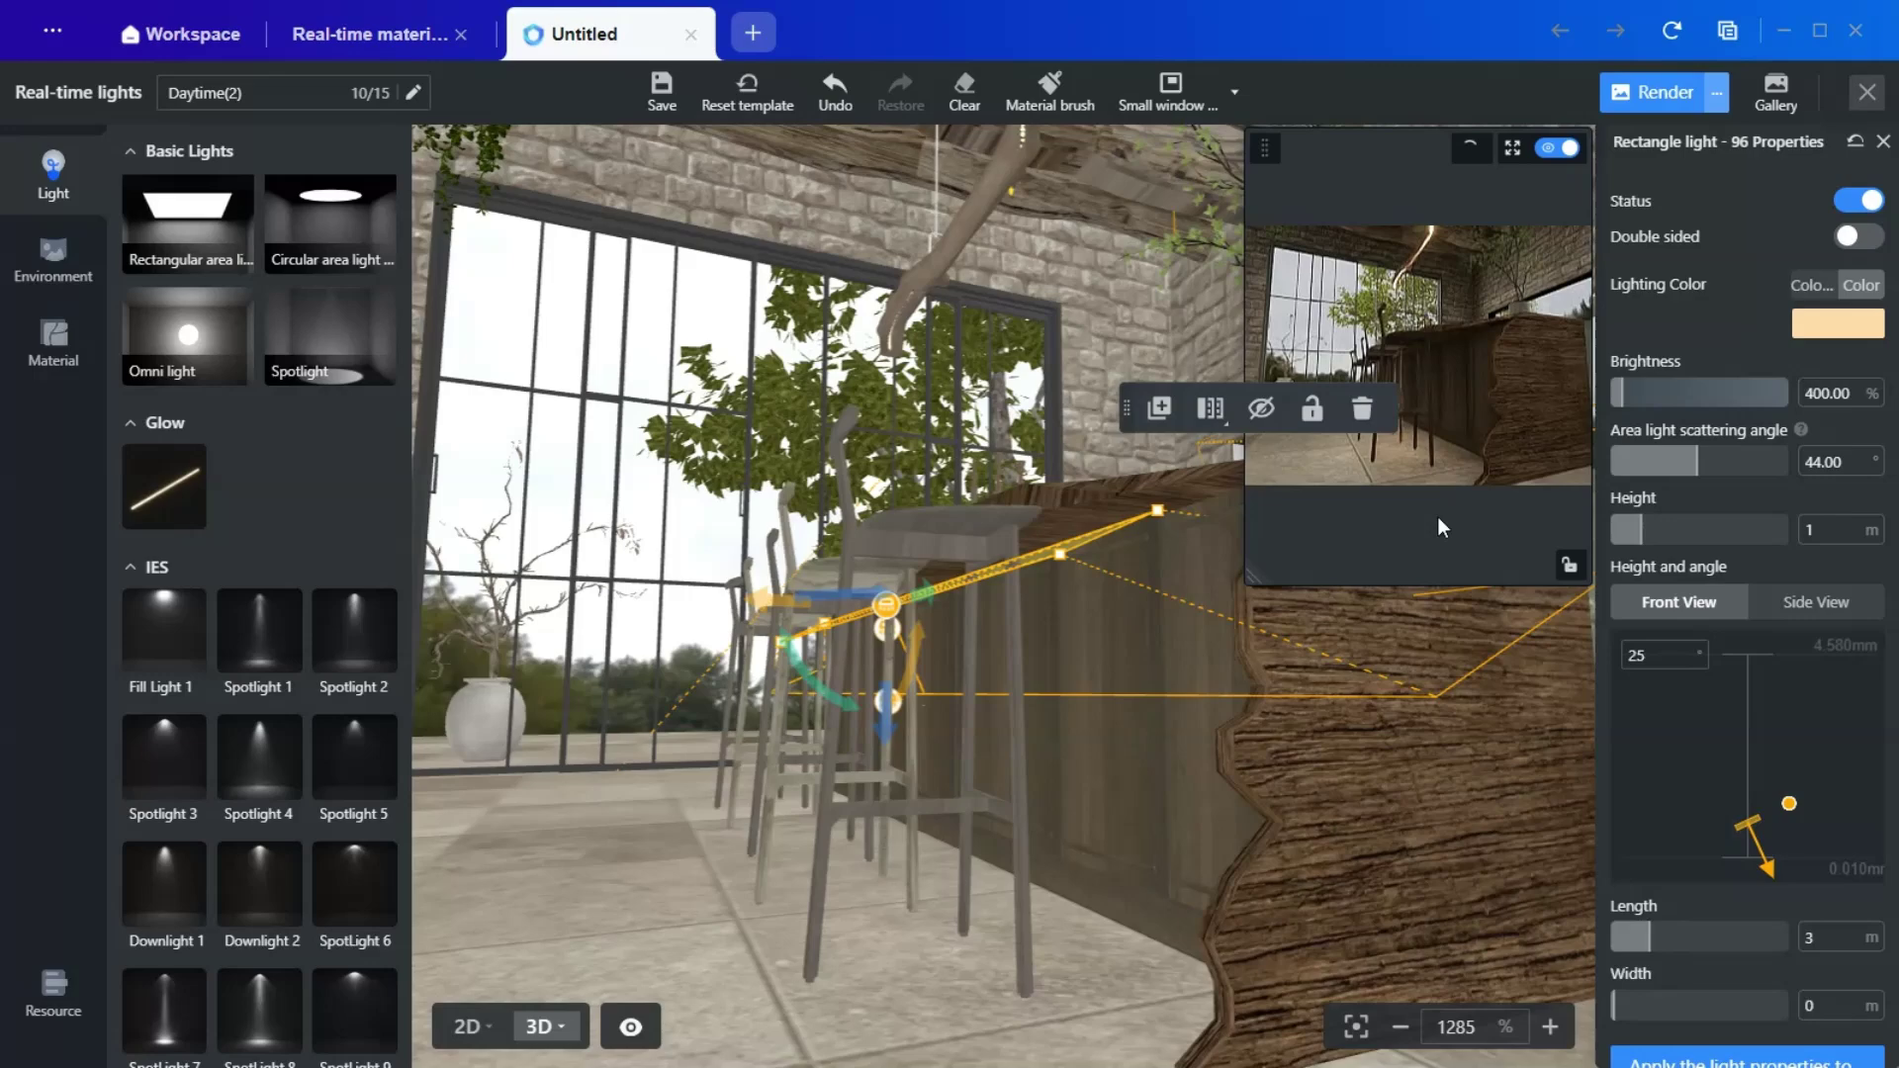
pyautogui.moveTo(1131, 410); pyautogui.dragTo(768, 260)
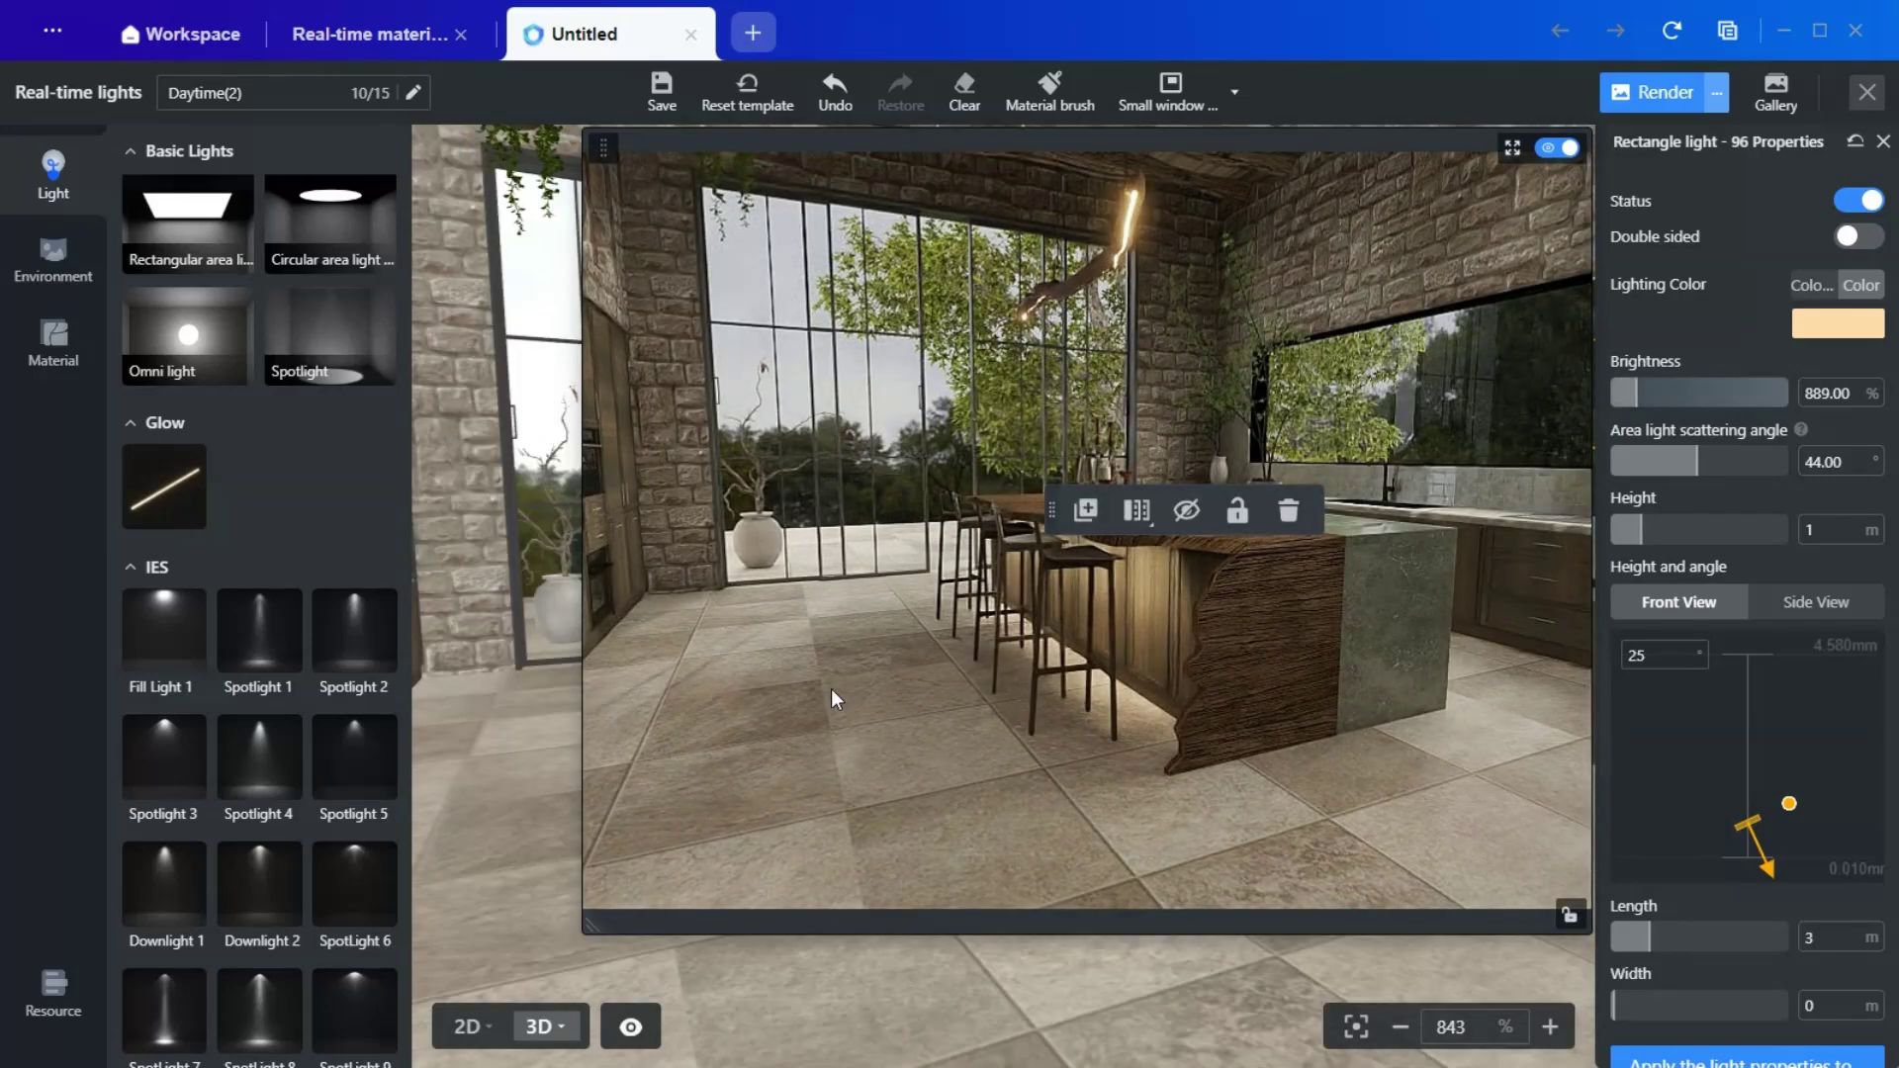
pyautogui.moveTo(1051, 518); pyautogui.dragTo(1157, 237)
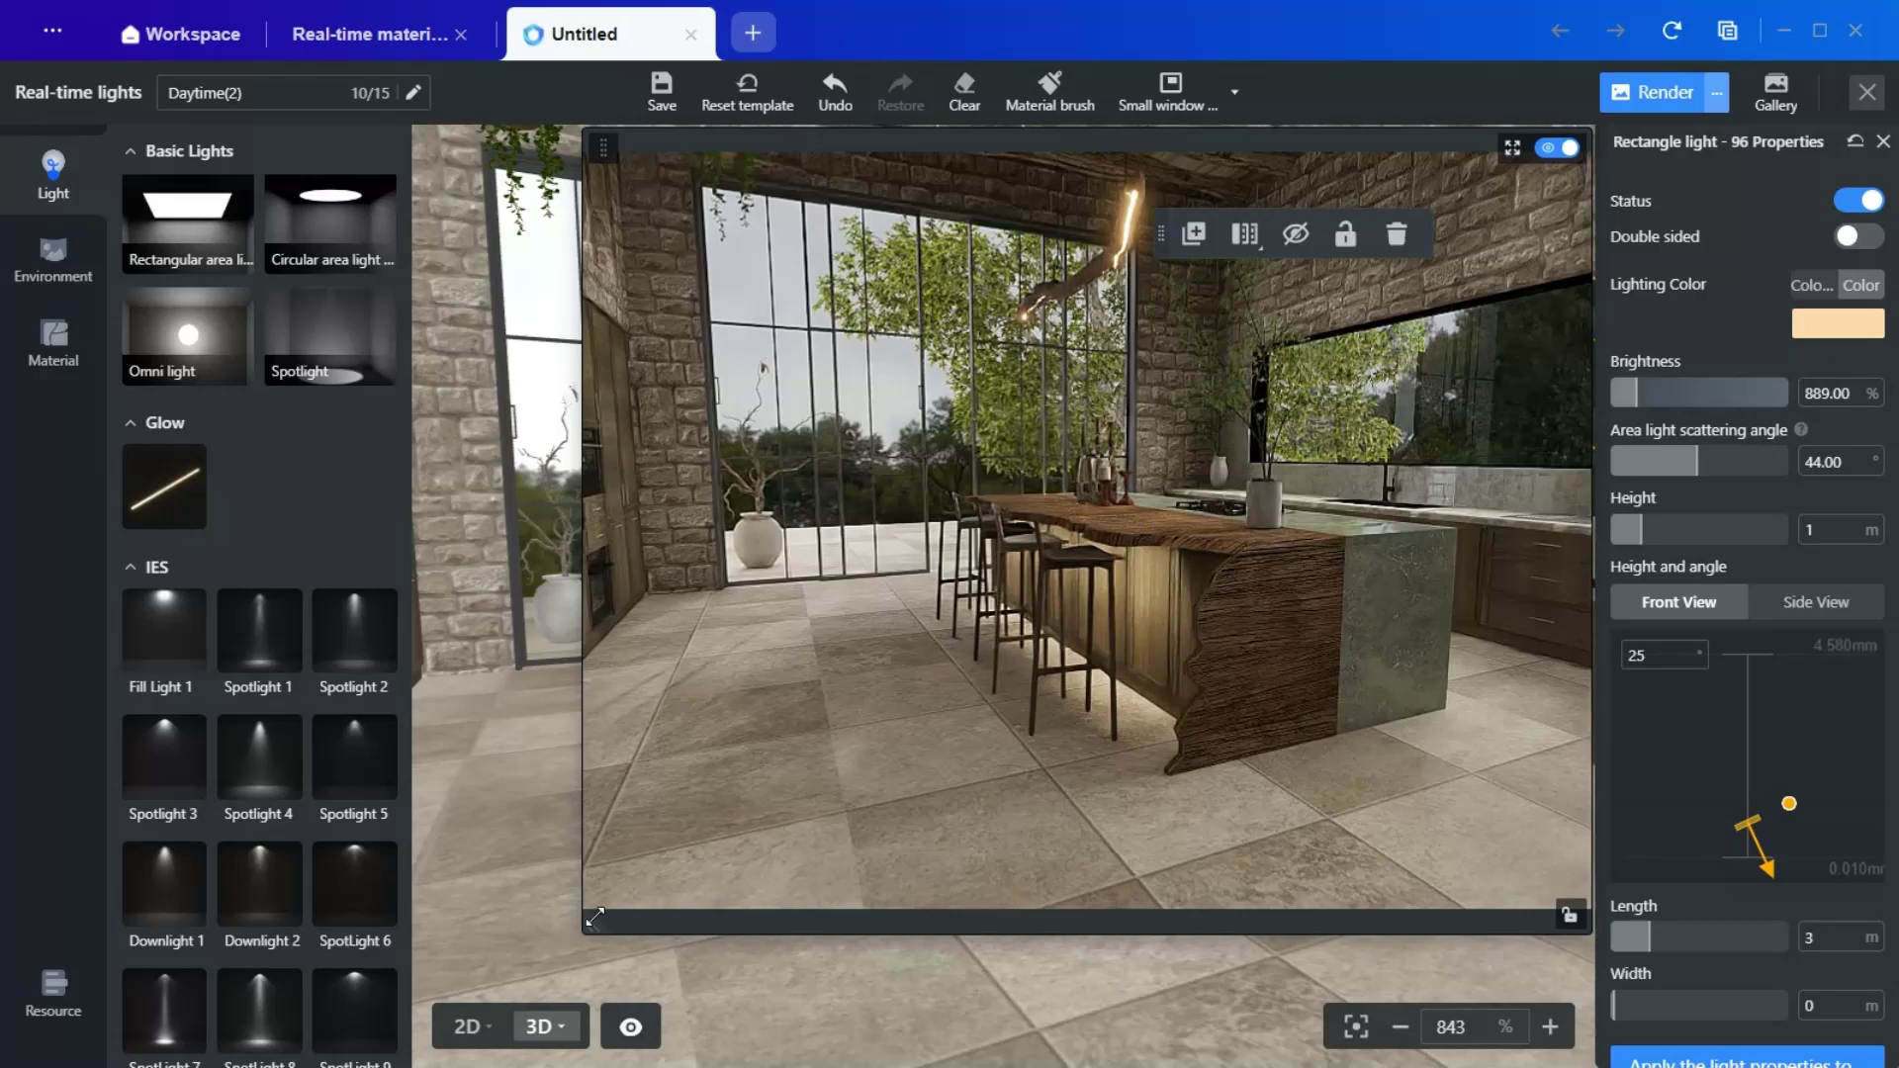
pyautogui.moveTo(686, 885); pyautogui.dragTo(1357, 486)
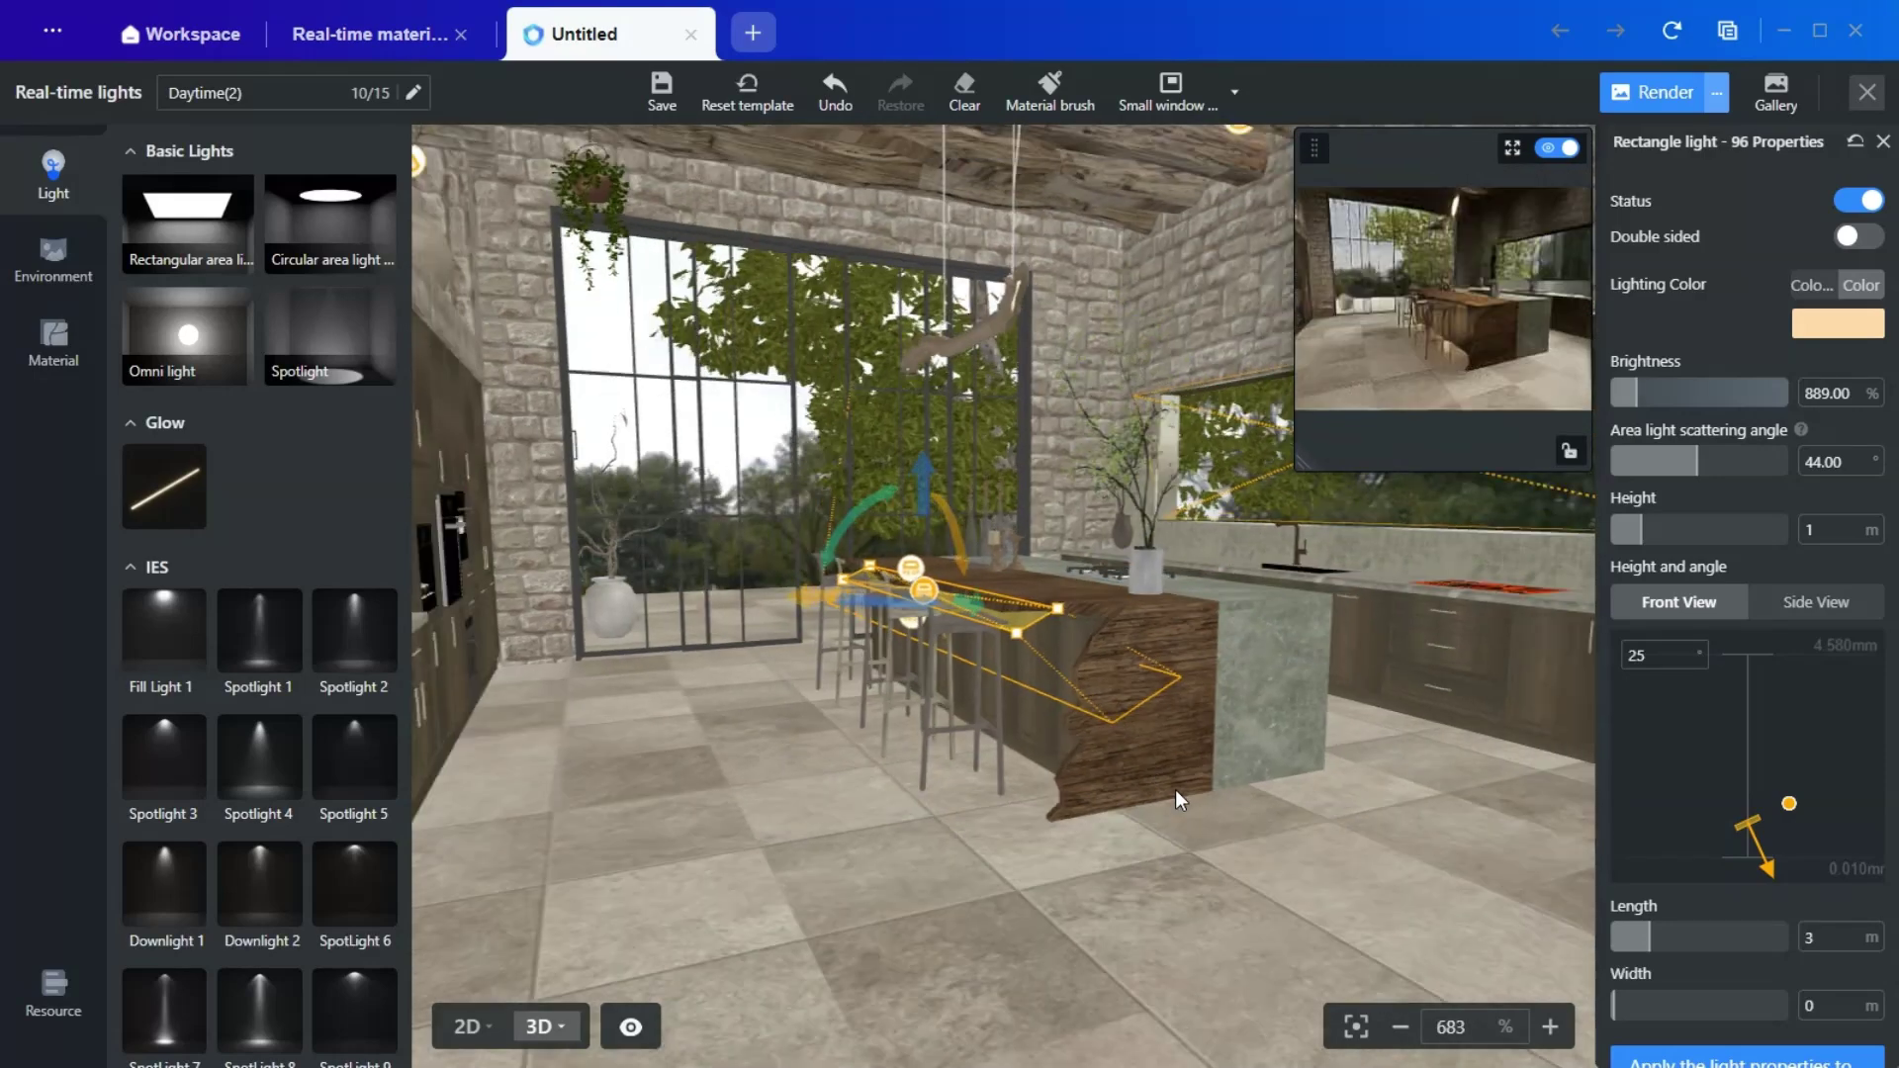
# Step: Delete the light above the ledge with the vases over the tall cabinets
pyautogui.moveTo(1008, 908); pyautogui.dragTo(919, 866)
pyautogui.click(1275, 604)
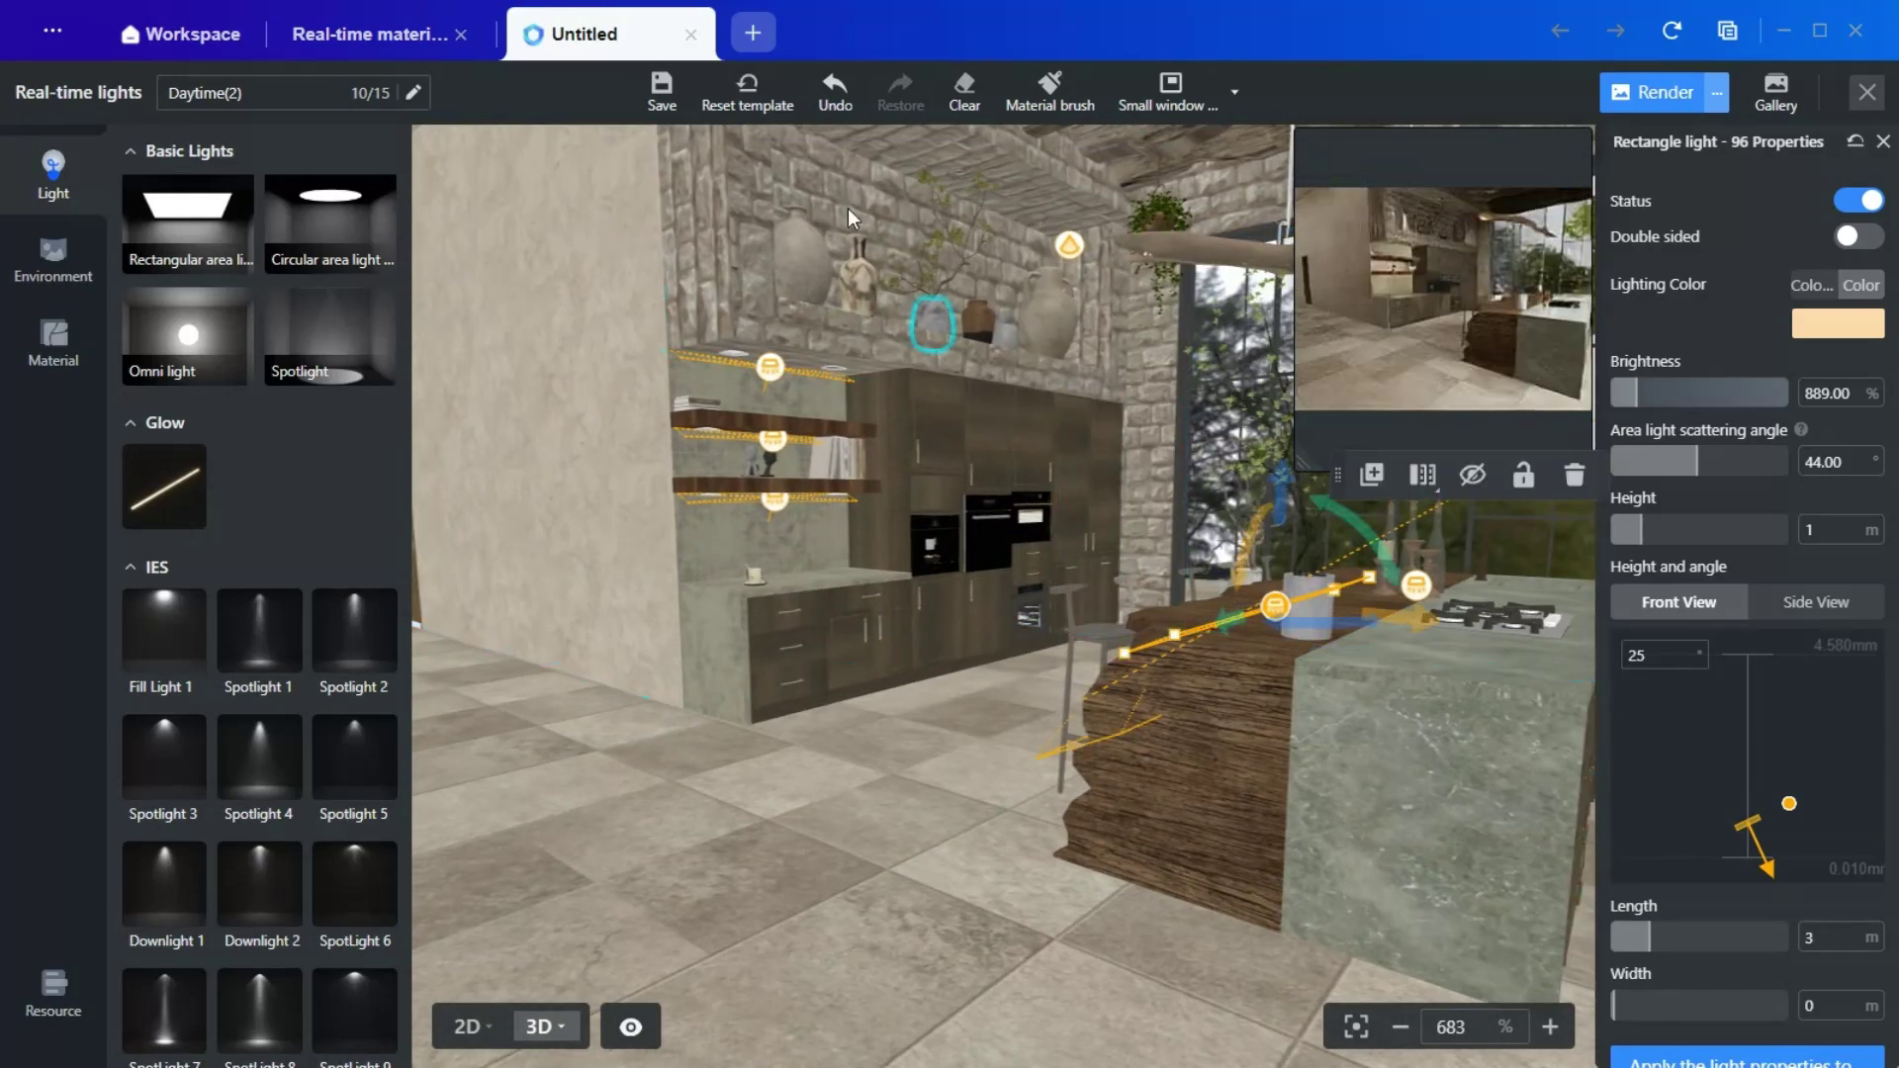
pyautogui.click(1072, 246)
pyautogui.click(1392, 214)
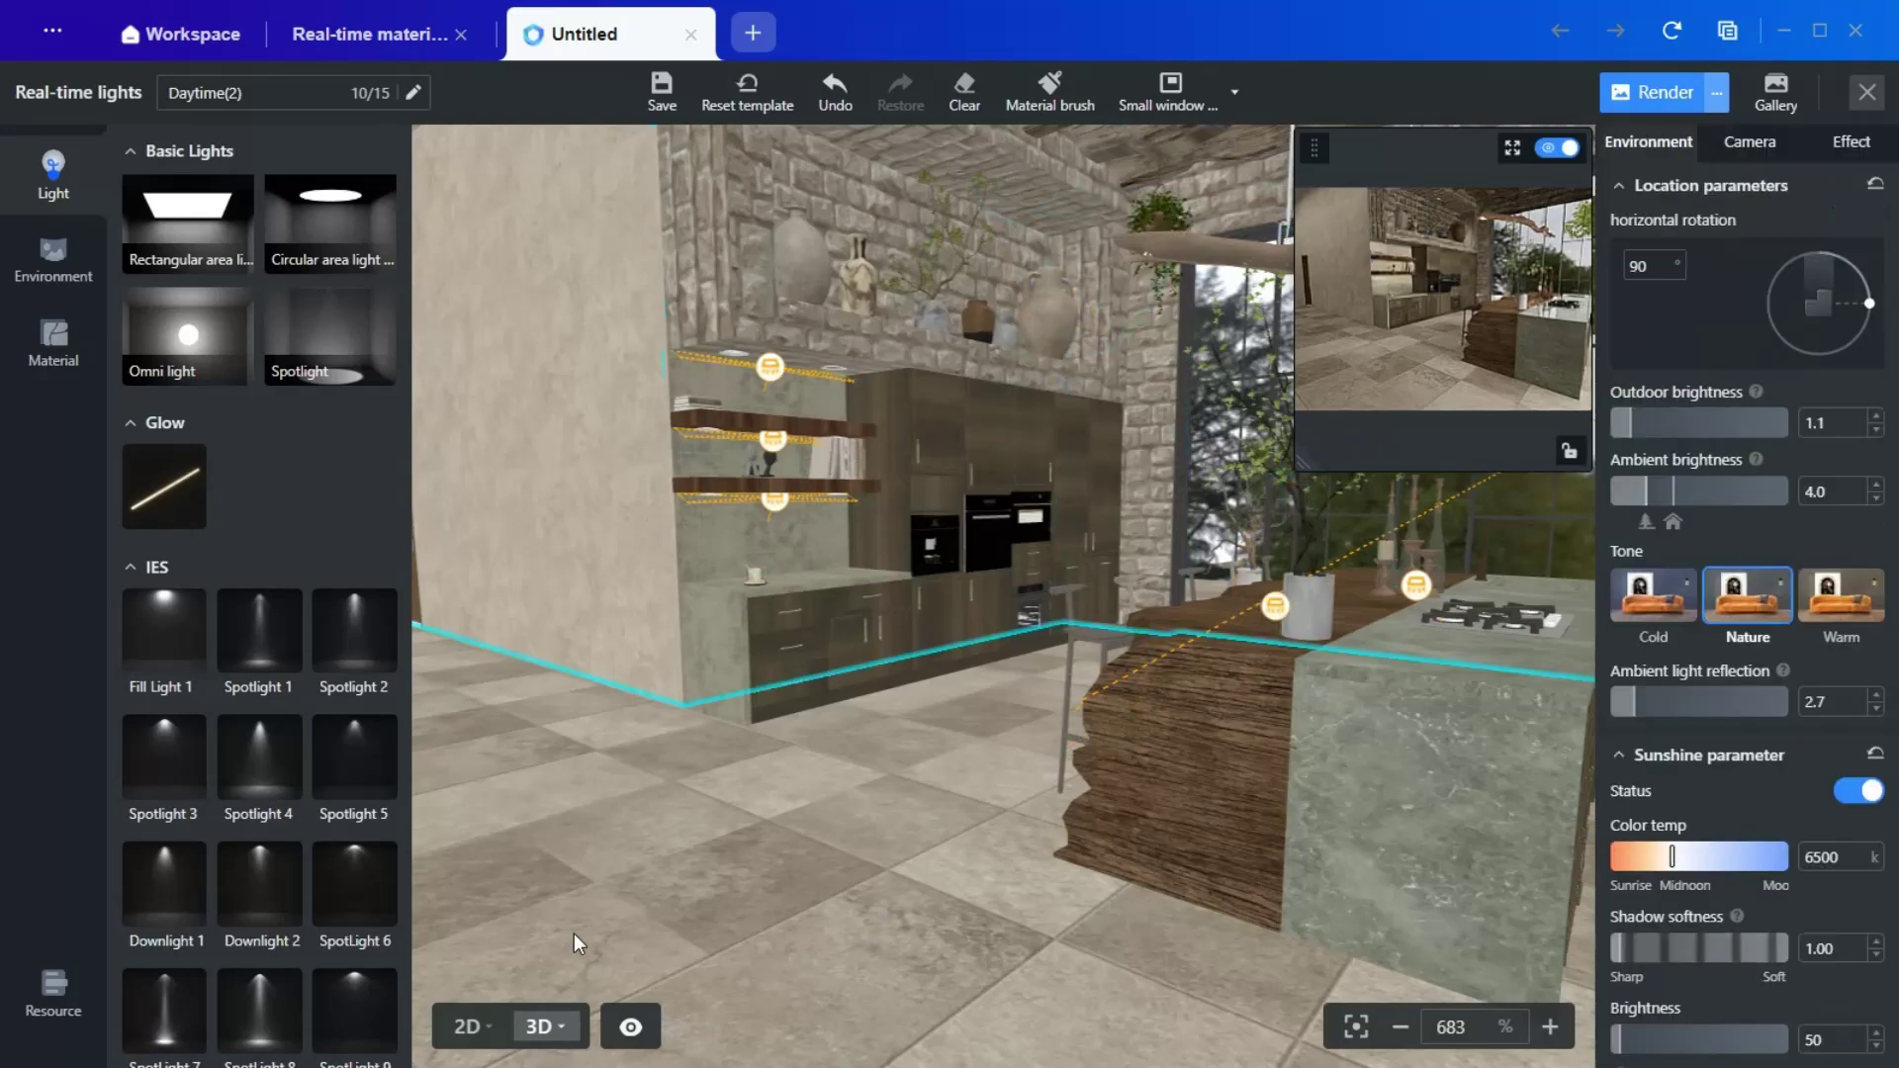
# Step: Copy the island strip light over the tall cabinets along the wall in the 2D plan and rotate the copy 180°
pyautogui.click(467, 1026)
pyautogui.click(954, 698)
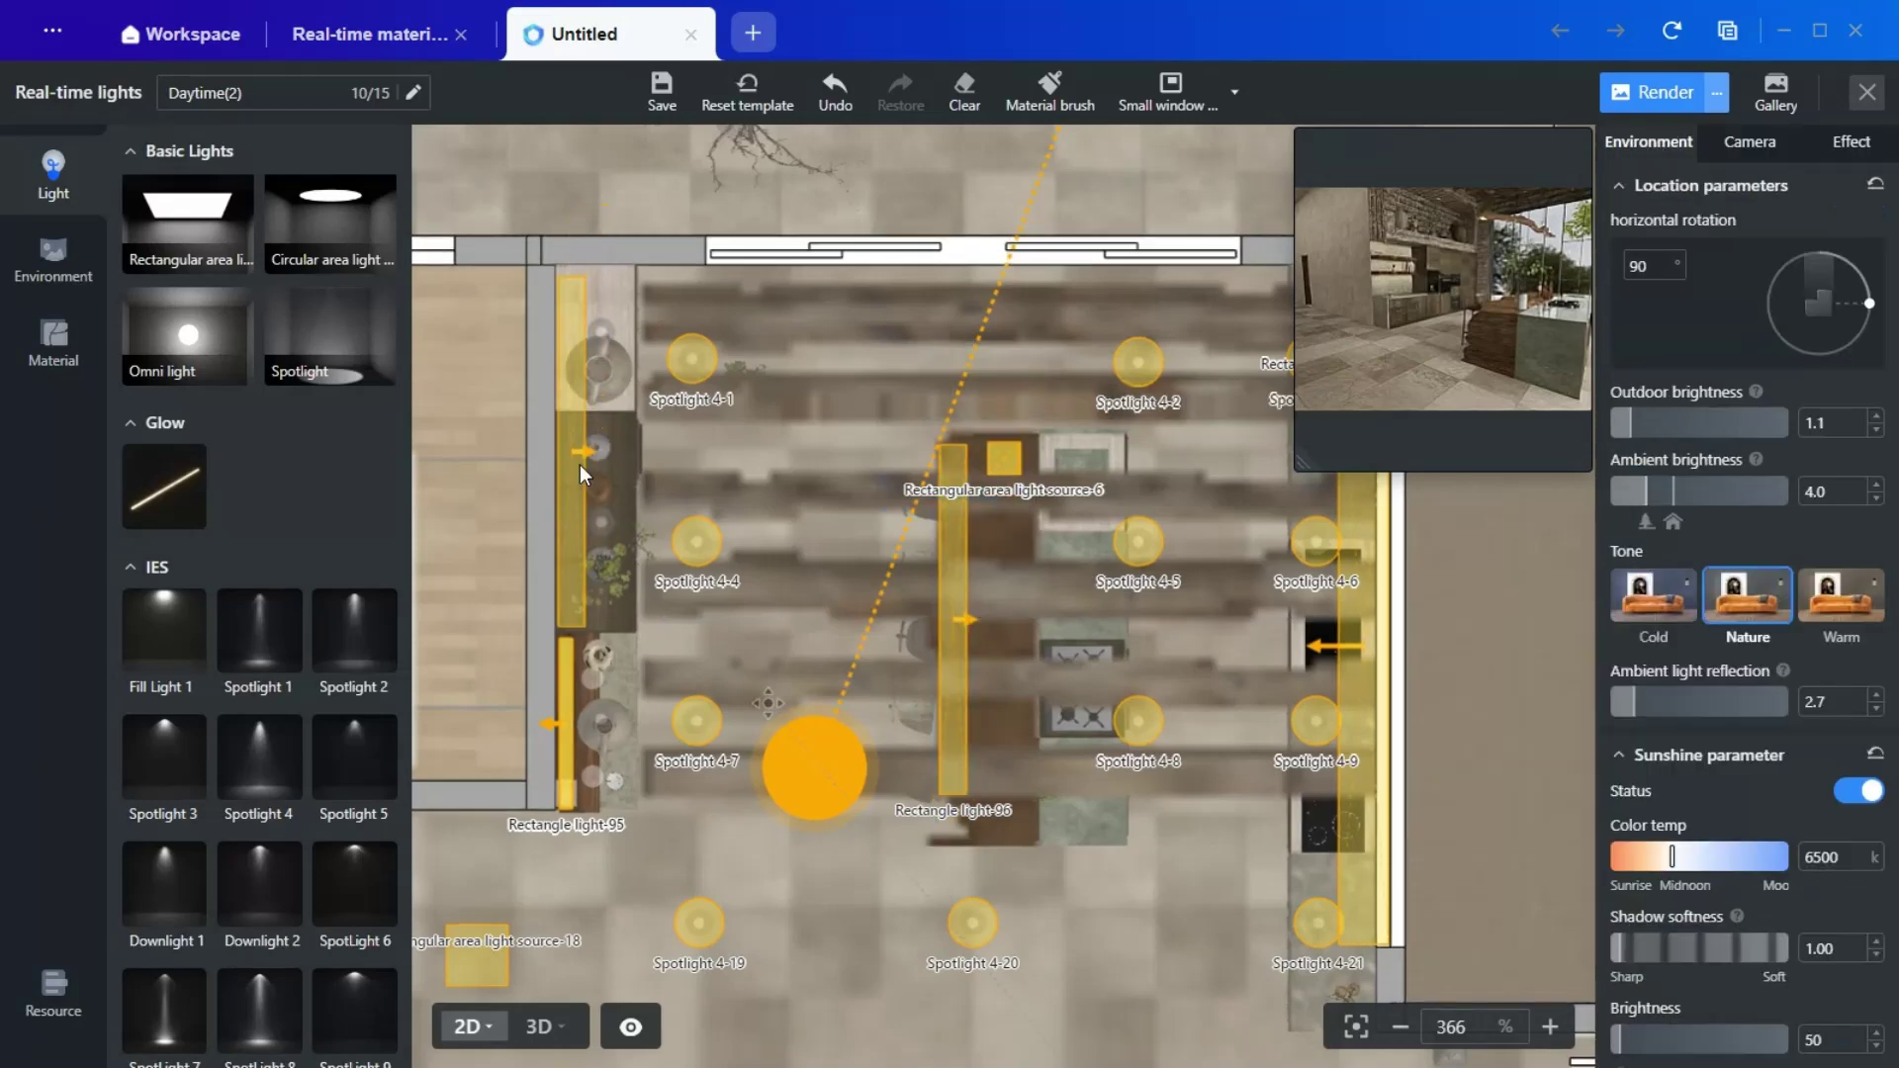
pyautogui.click(574, 451)
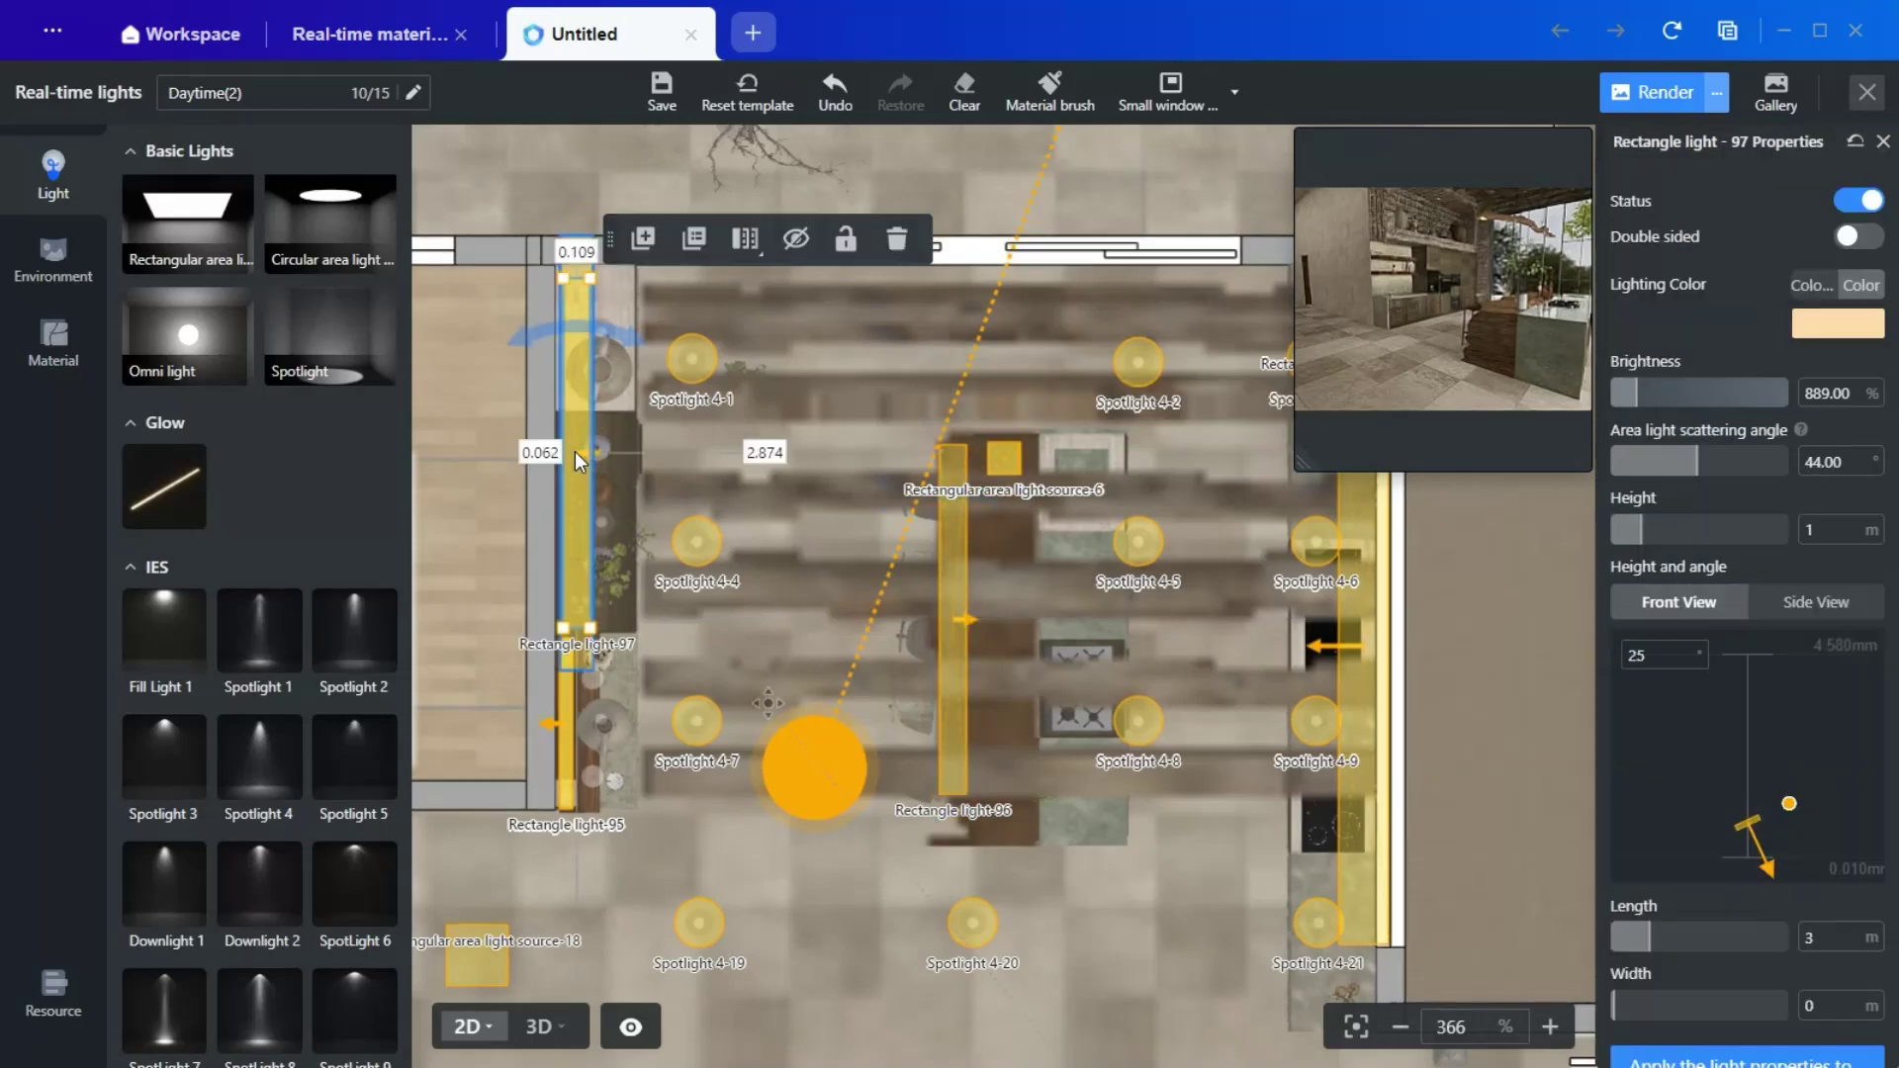
pyautogui.moveTo(576, 332); pyautogui.dragTo(551, 683)
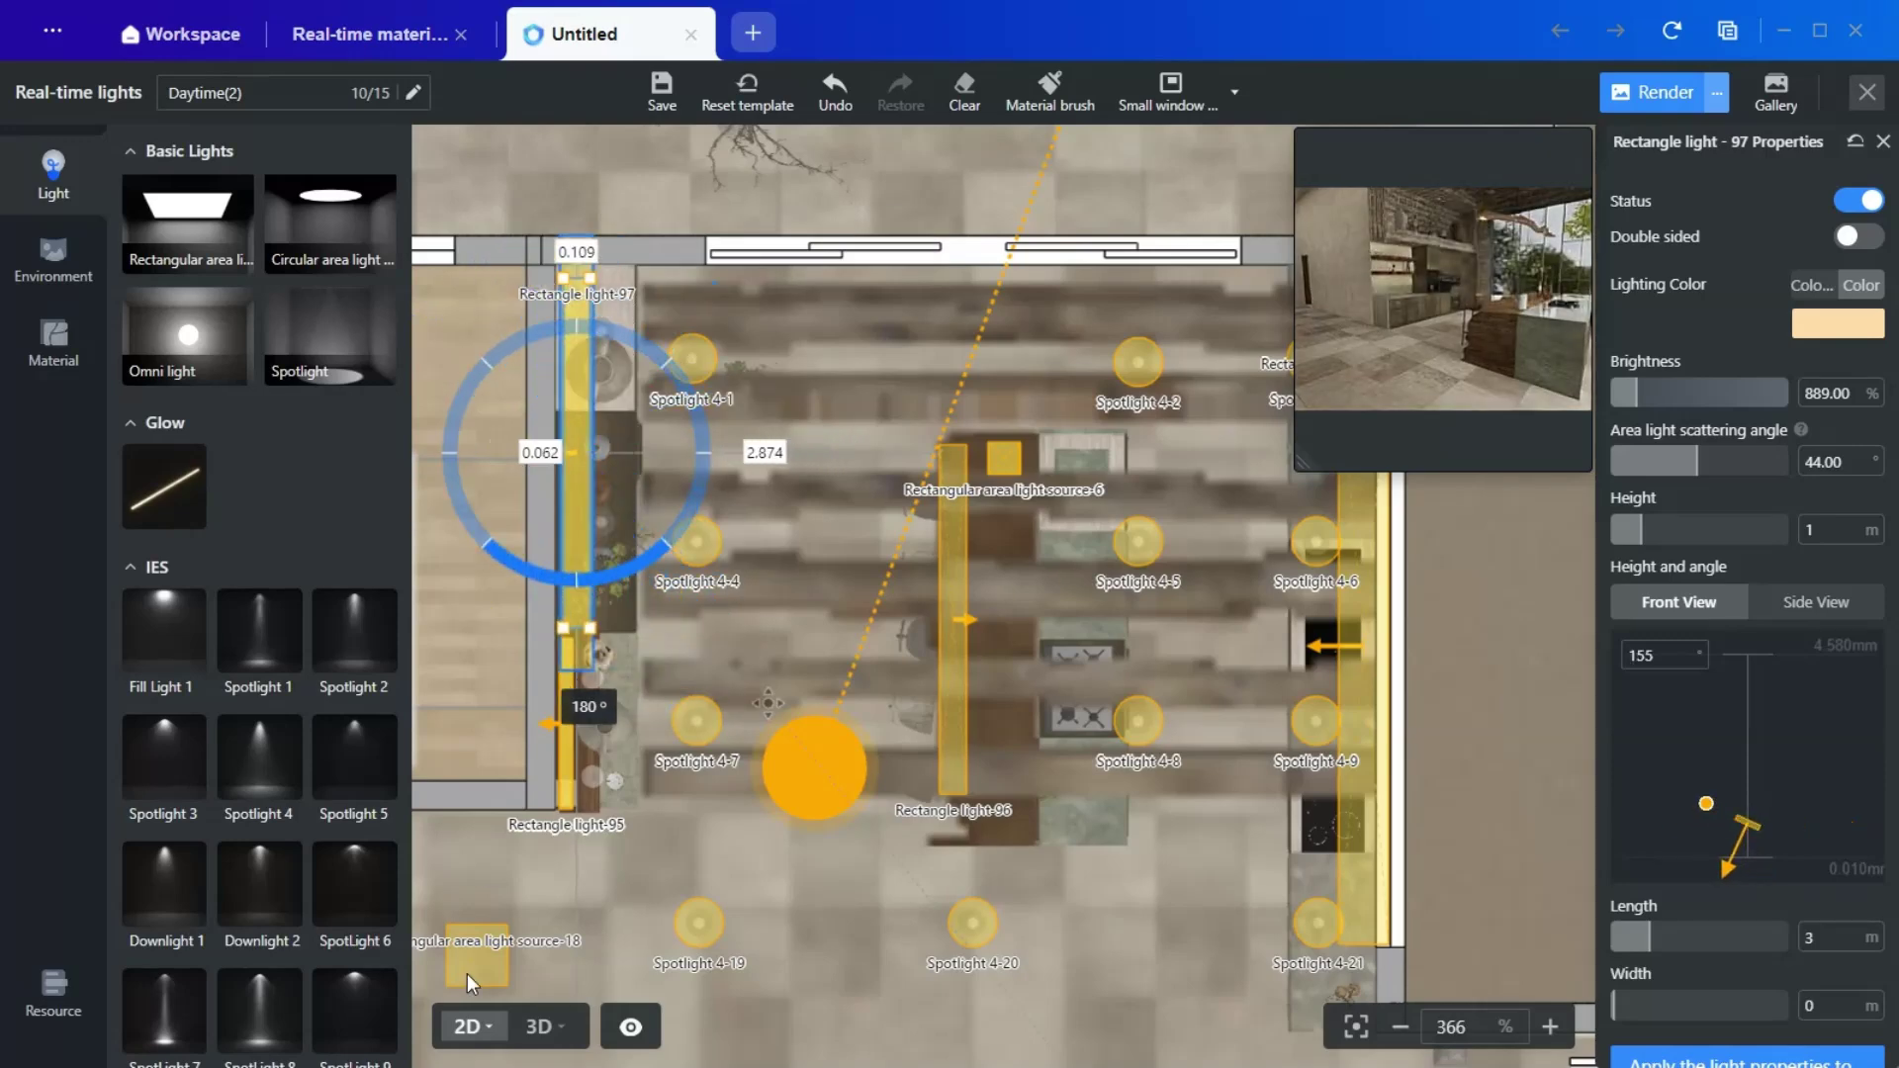
# Step: Raise the copied strip light above the tall cabinets to about 3 m and lengthen it to about 4 m
pyautogui.click(539, 1027)
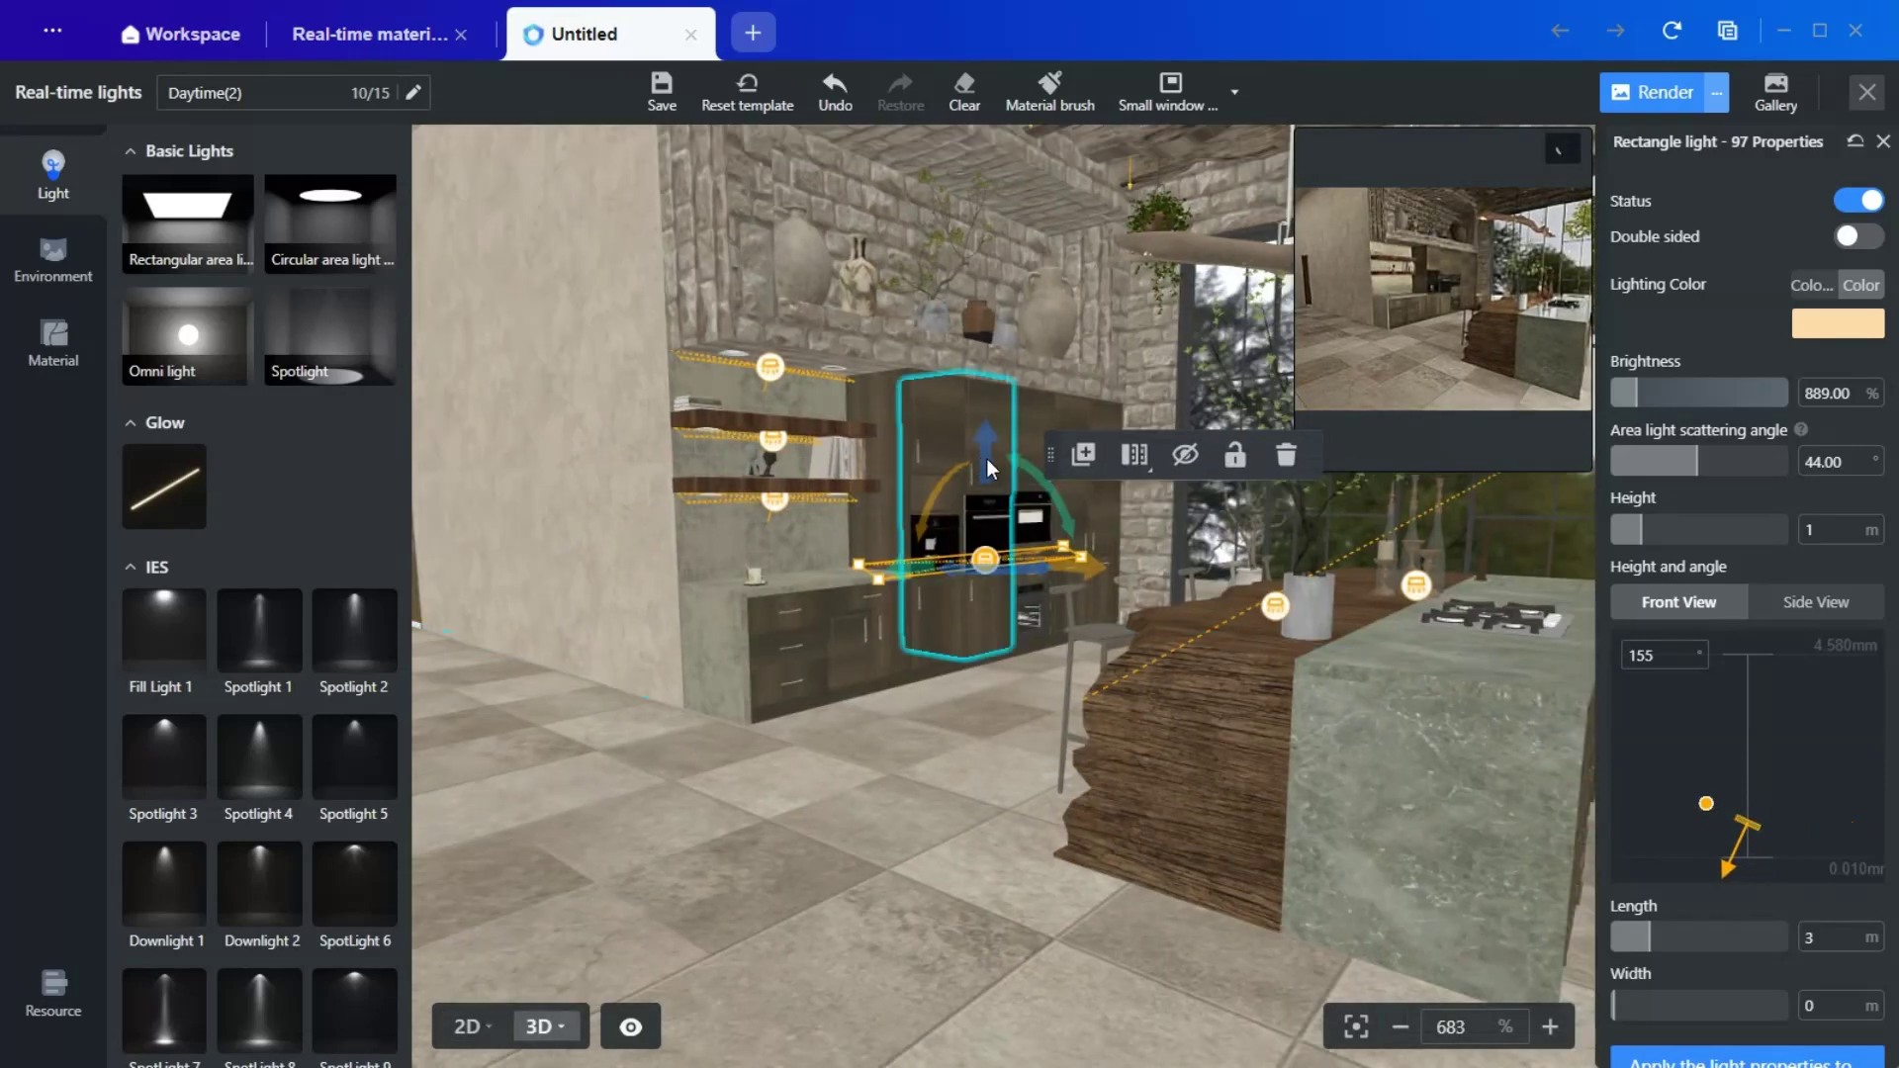
pyautogui.moveTo(987, 459); pyautogui.dragTo(1040, 134)
pyautogui.click(467, 1027)
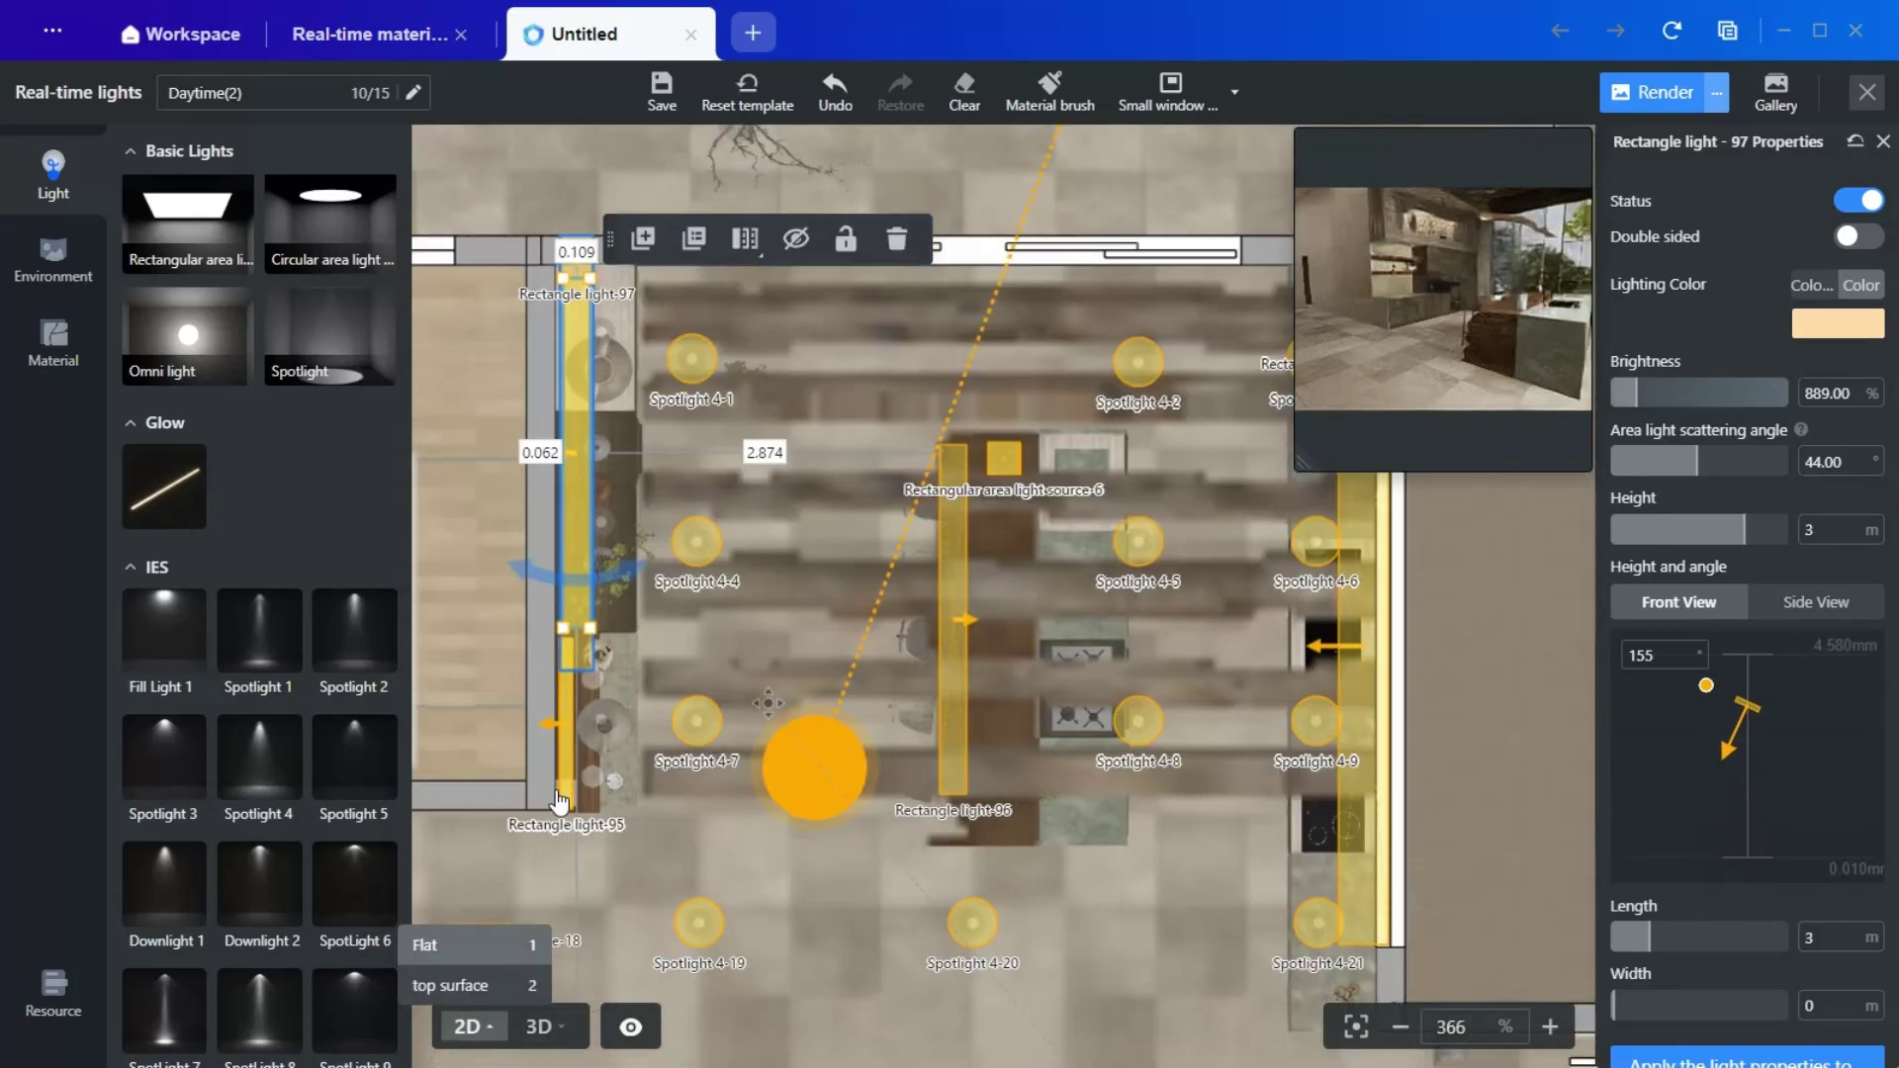
pyautogui.moveTo(588, 653); pyautogui.dragTo(607, 774)
pyautogui.click(537, 1029)
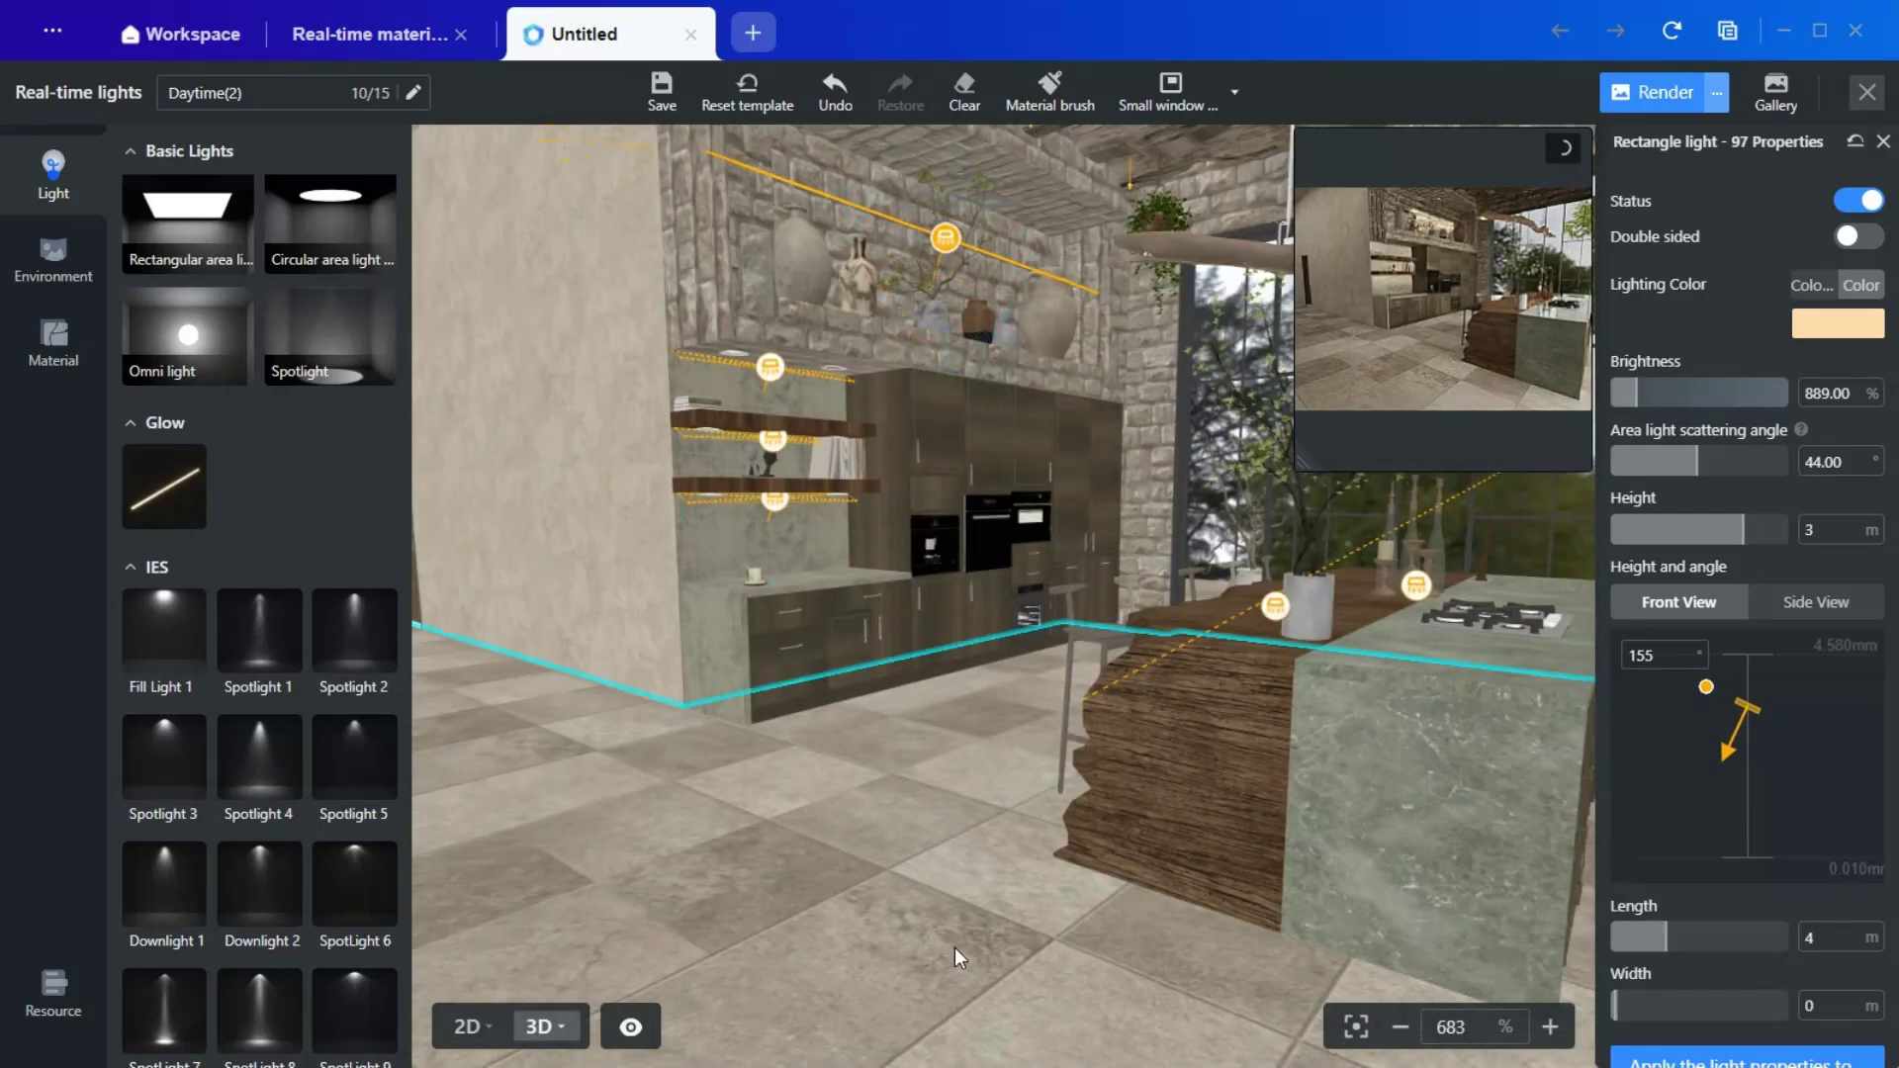
# Step: Raise the strip light in the vase niche to about 4 m, close beneath the niche's top, and tilt it to 162°
pyautogui.scroll(3, 954, 947)
pyautogui.moveTo(882, 862); pyautogui.dragTo(875, 840)
pyautogui.press('q')
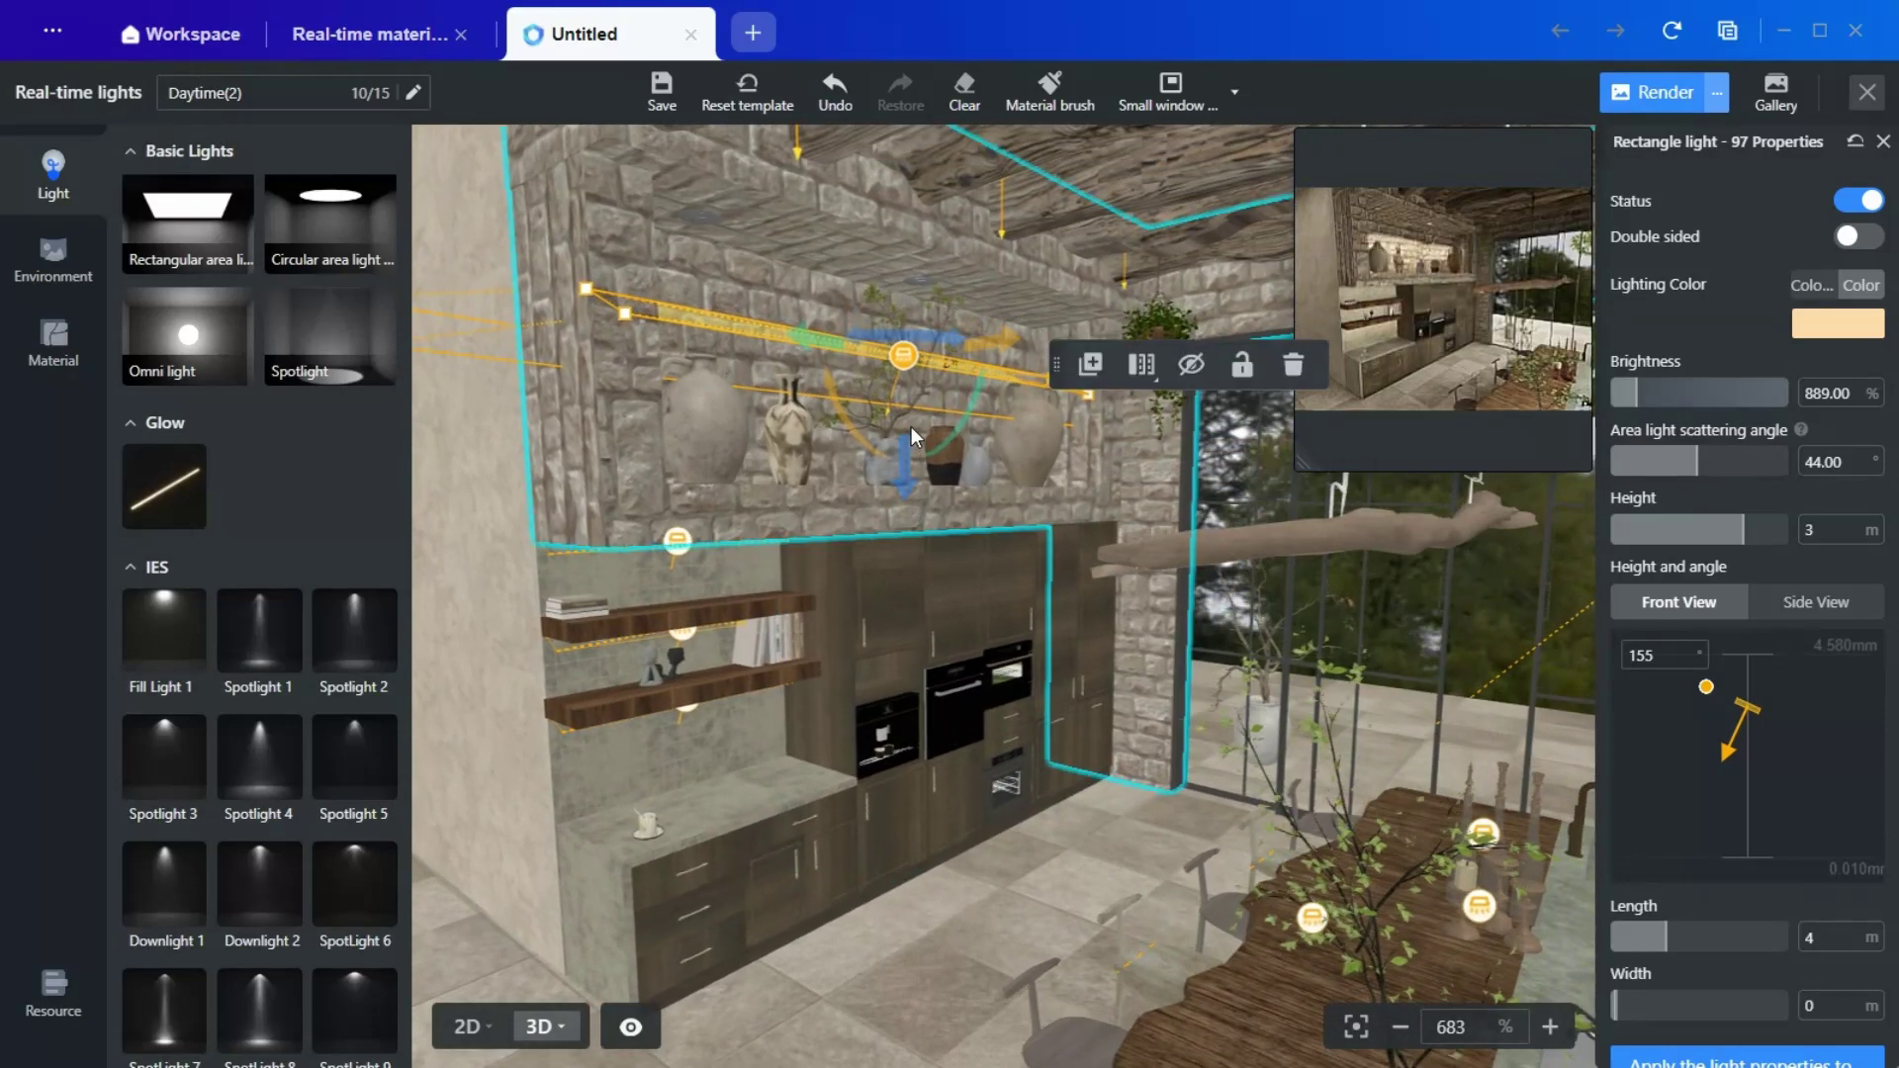
pyautogui.moveTo(909, 475); pyautogui.dragTo(967, 362)
# Step: Check the niche strip light's glow in an enlarged preview window and adjust its brightness
pyautogui.moveTo(1302, 463); pyautogui.dragTo(913, 931)
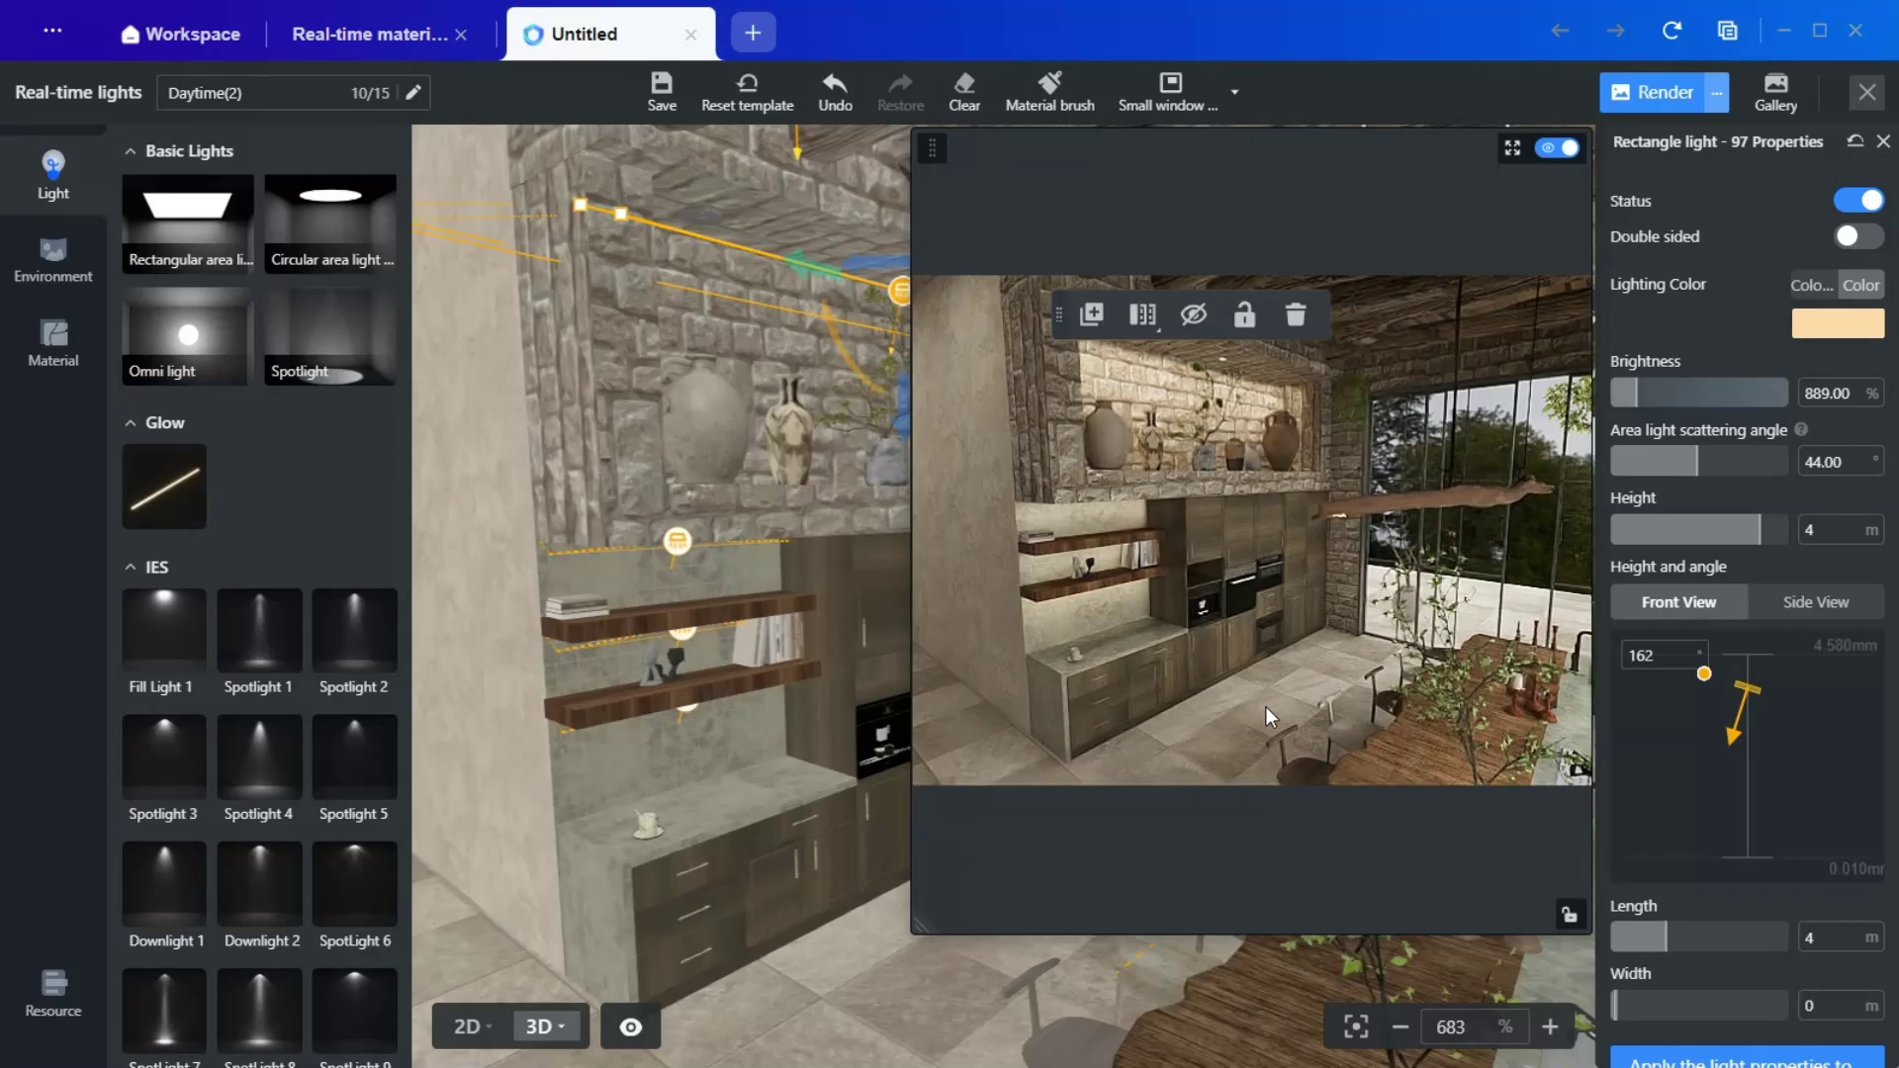
pyautogui.moveTo(920, 925); pyautogui.dragTo(1066, 816)
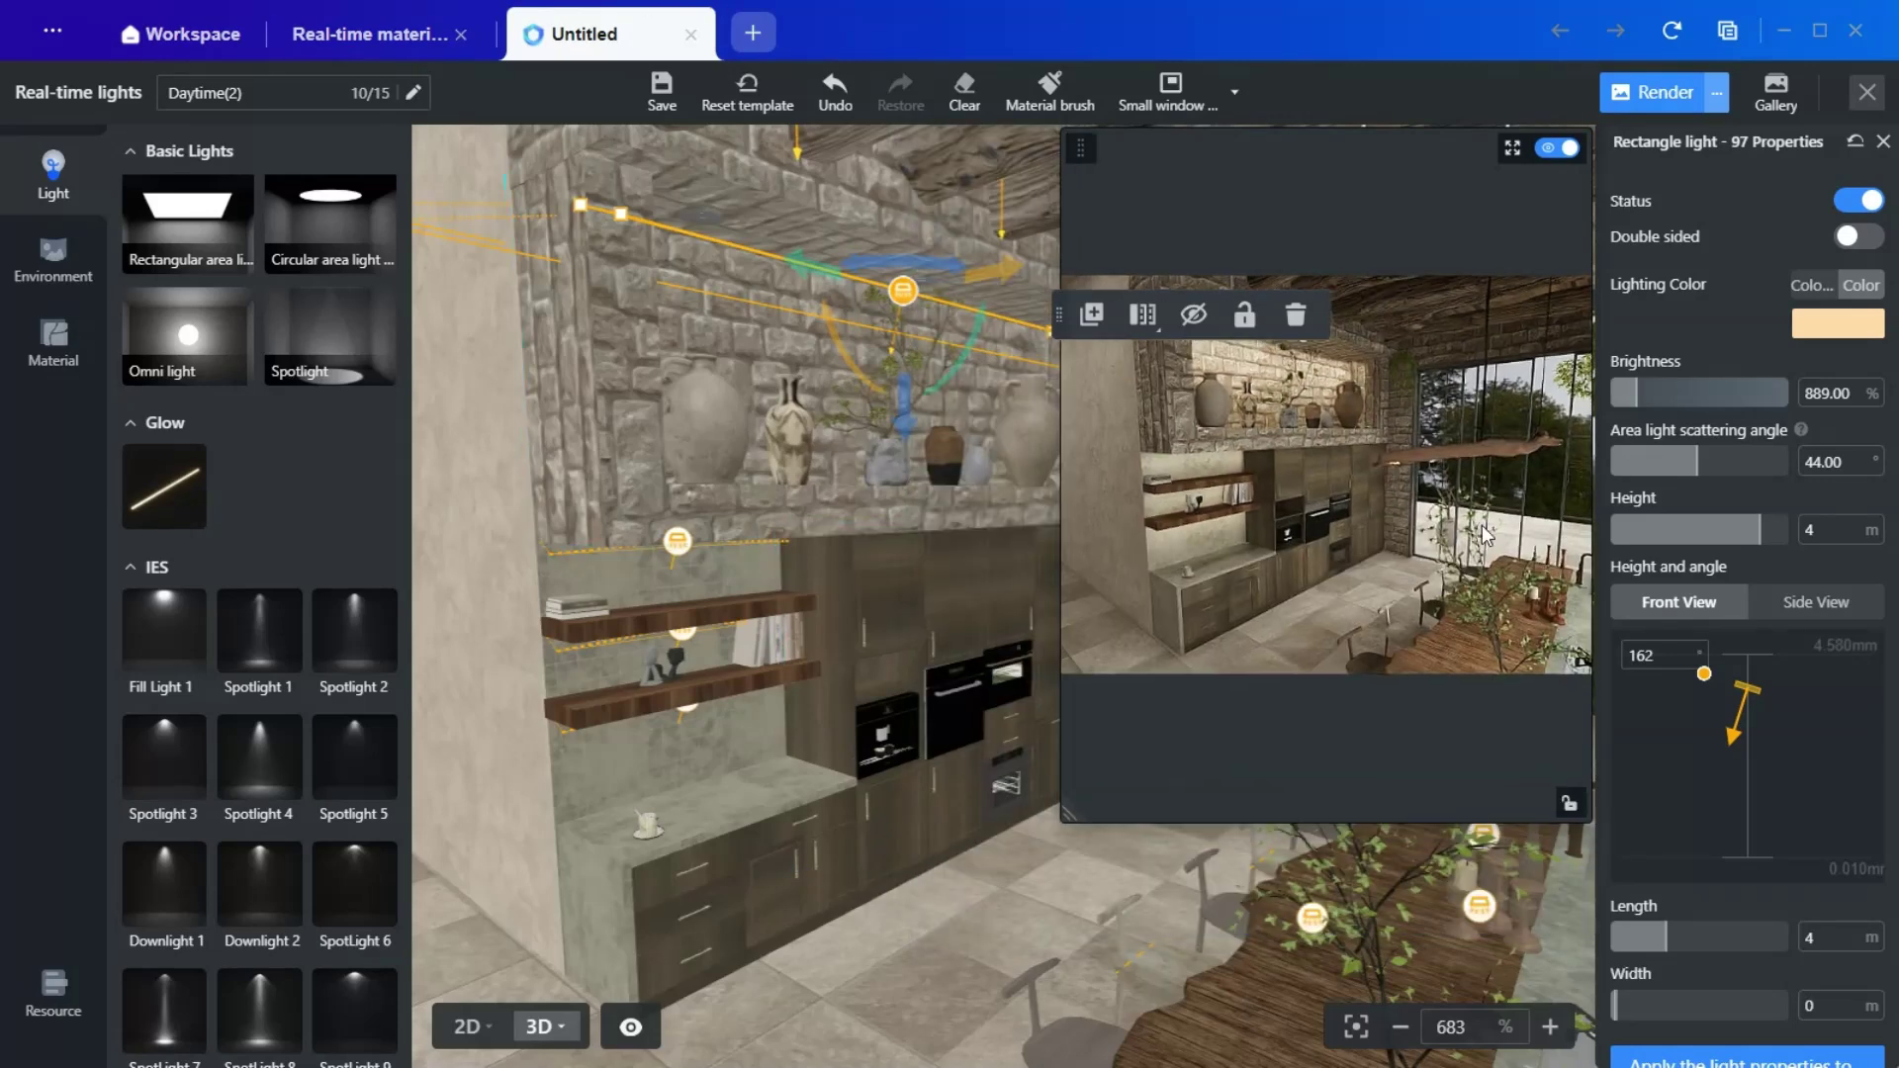
pyautogui.moveTo(1482, 534); pyautogui.dragTo(1301, 497)
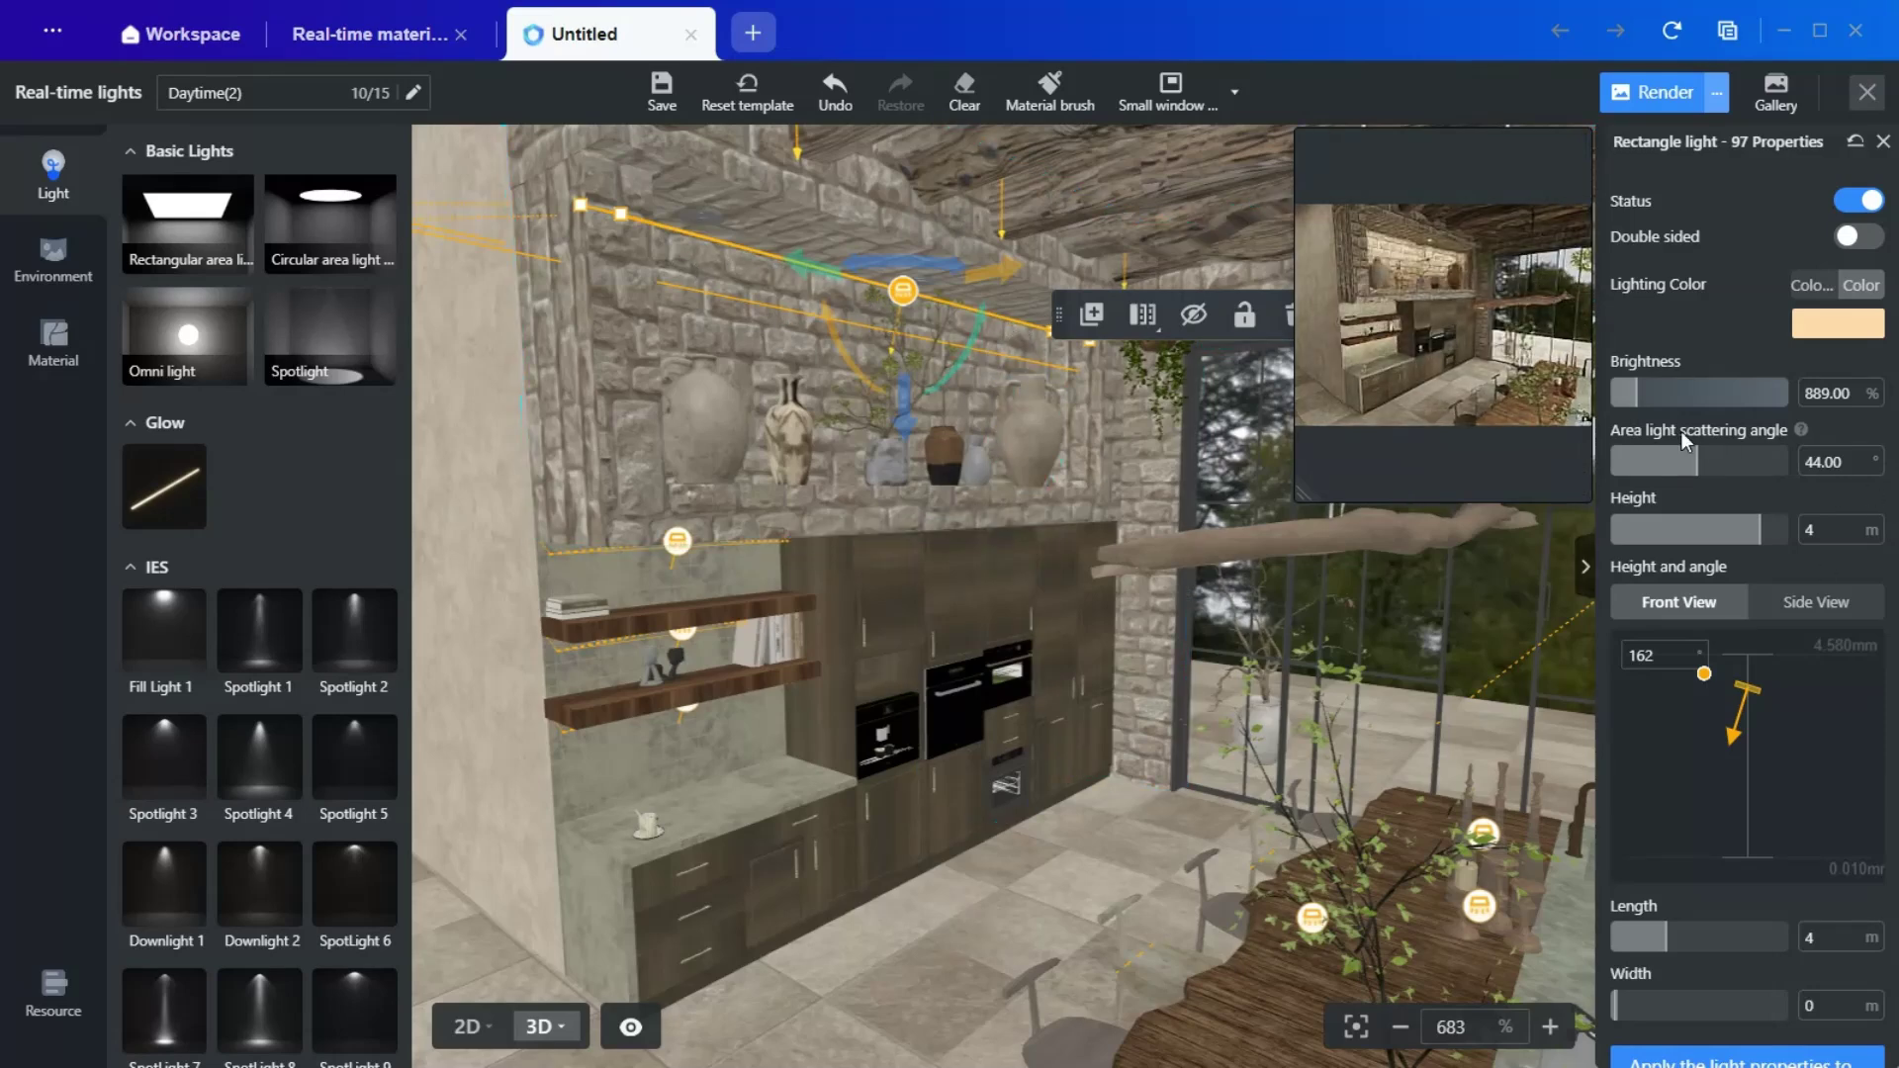
pyautogui.click(1628, 401)
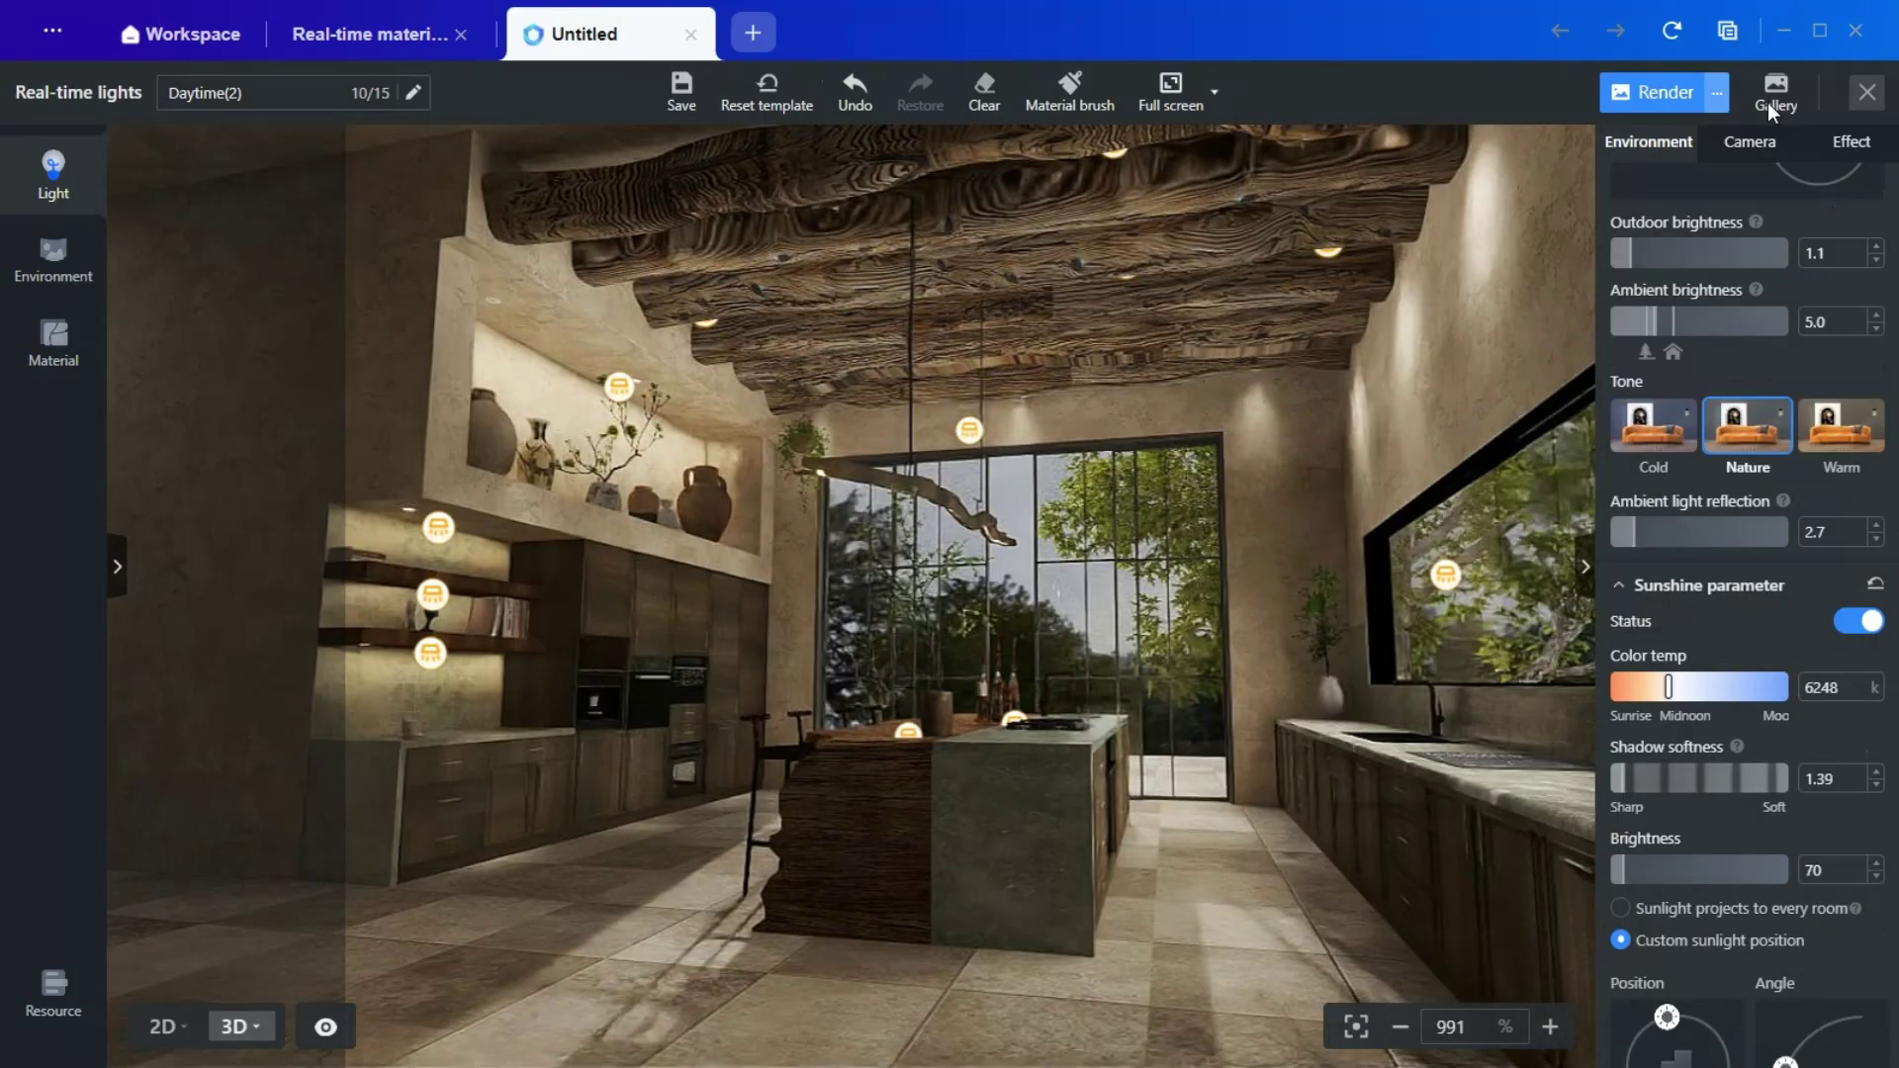
# Step: Bring up the camera's smart views and switch through the first two Kitchen views to the island's drawer side
pyautogui.scroll(-3, 1751, 198)
pyautogui.click(1750, 142)
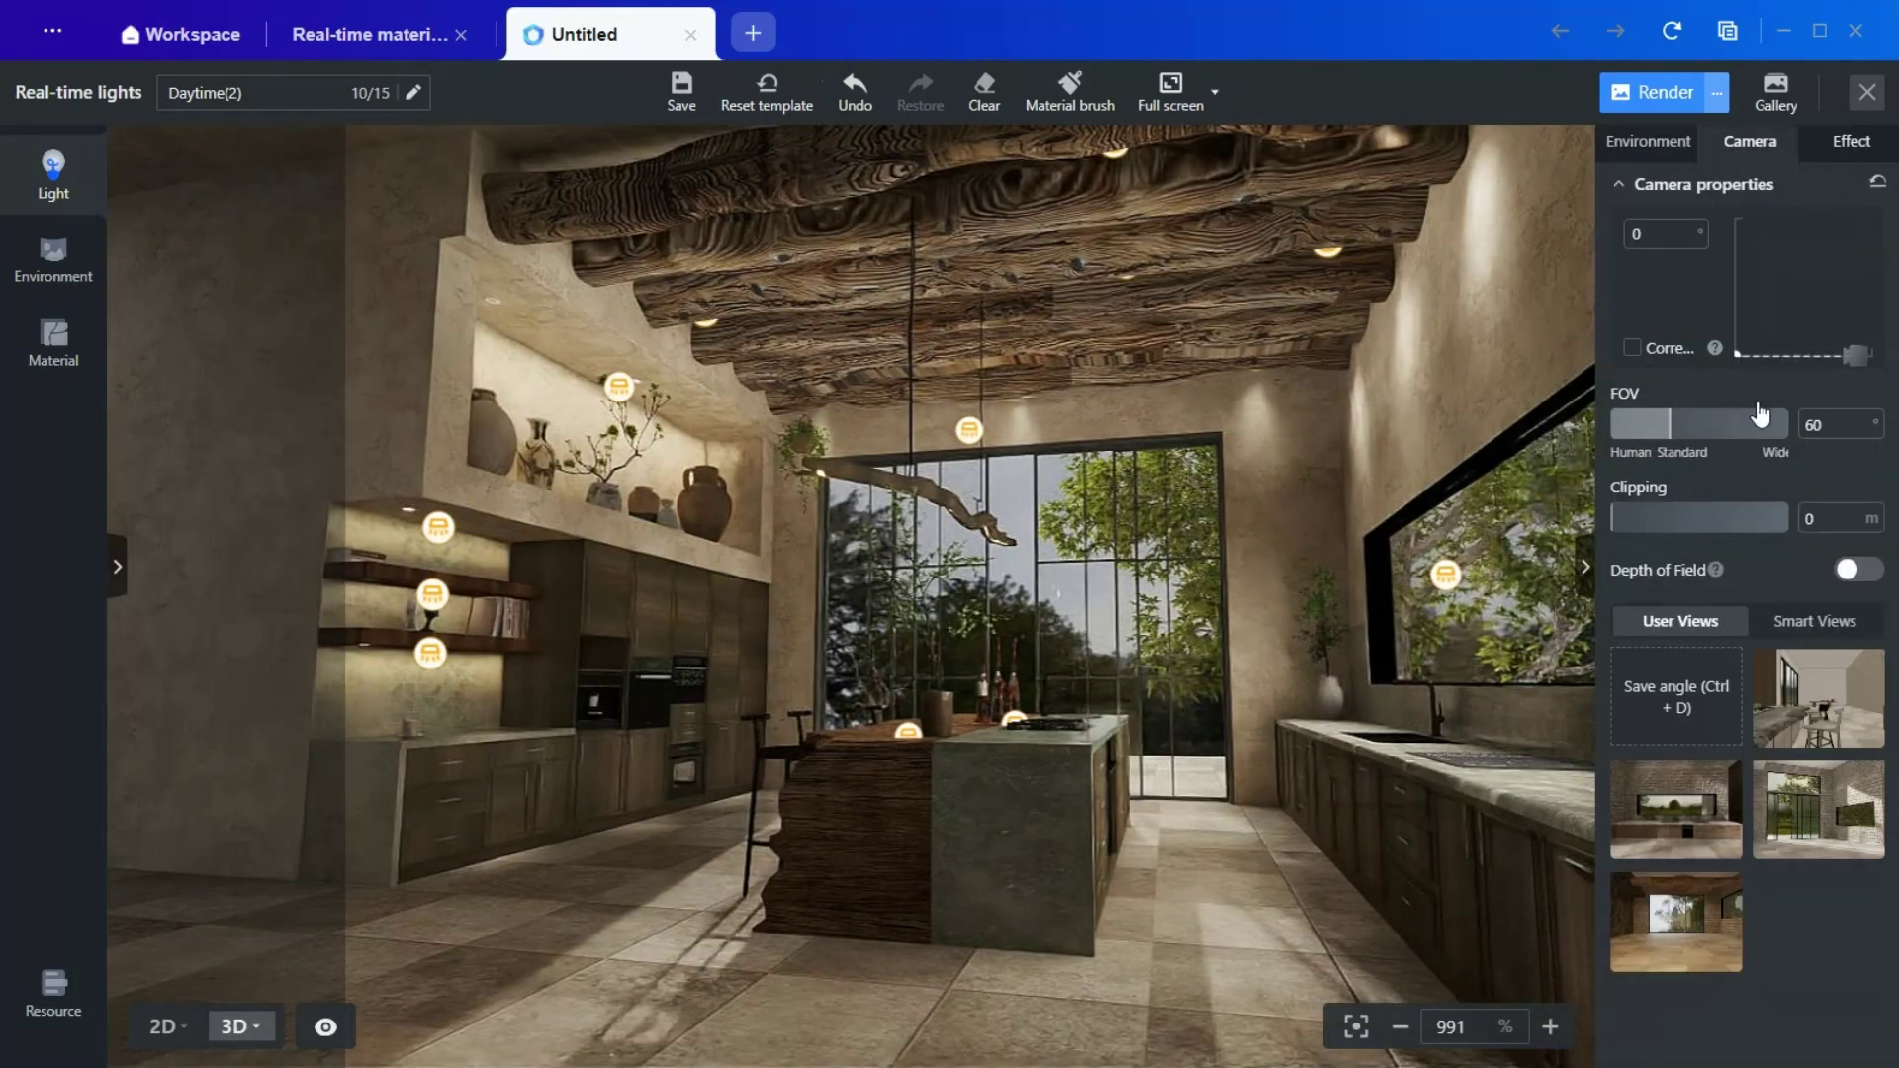
pyautogui.click(1804, 634)
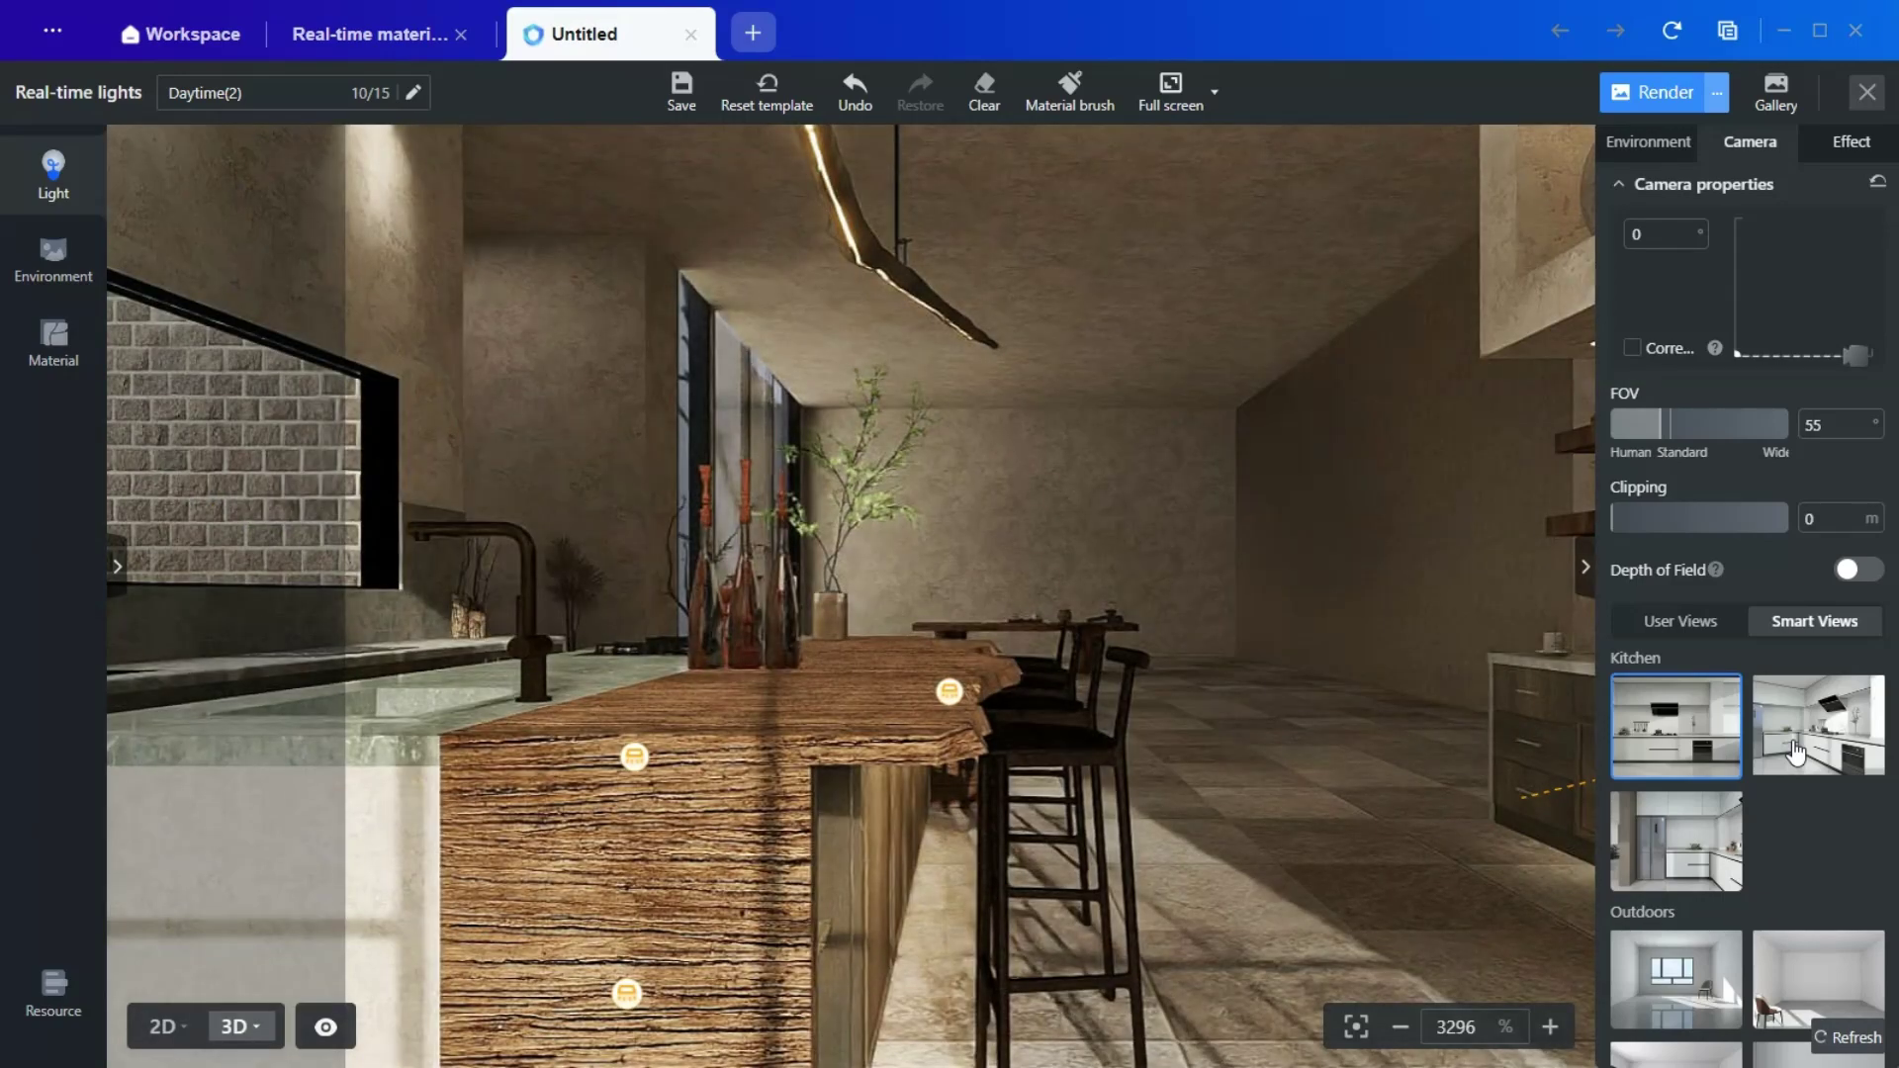
pyautogui.click(1796, 755)
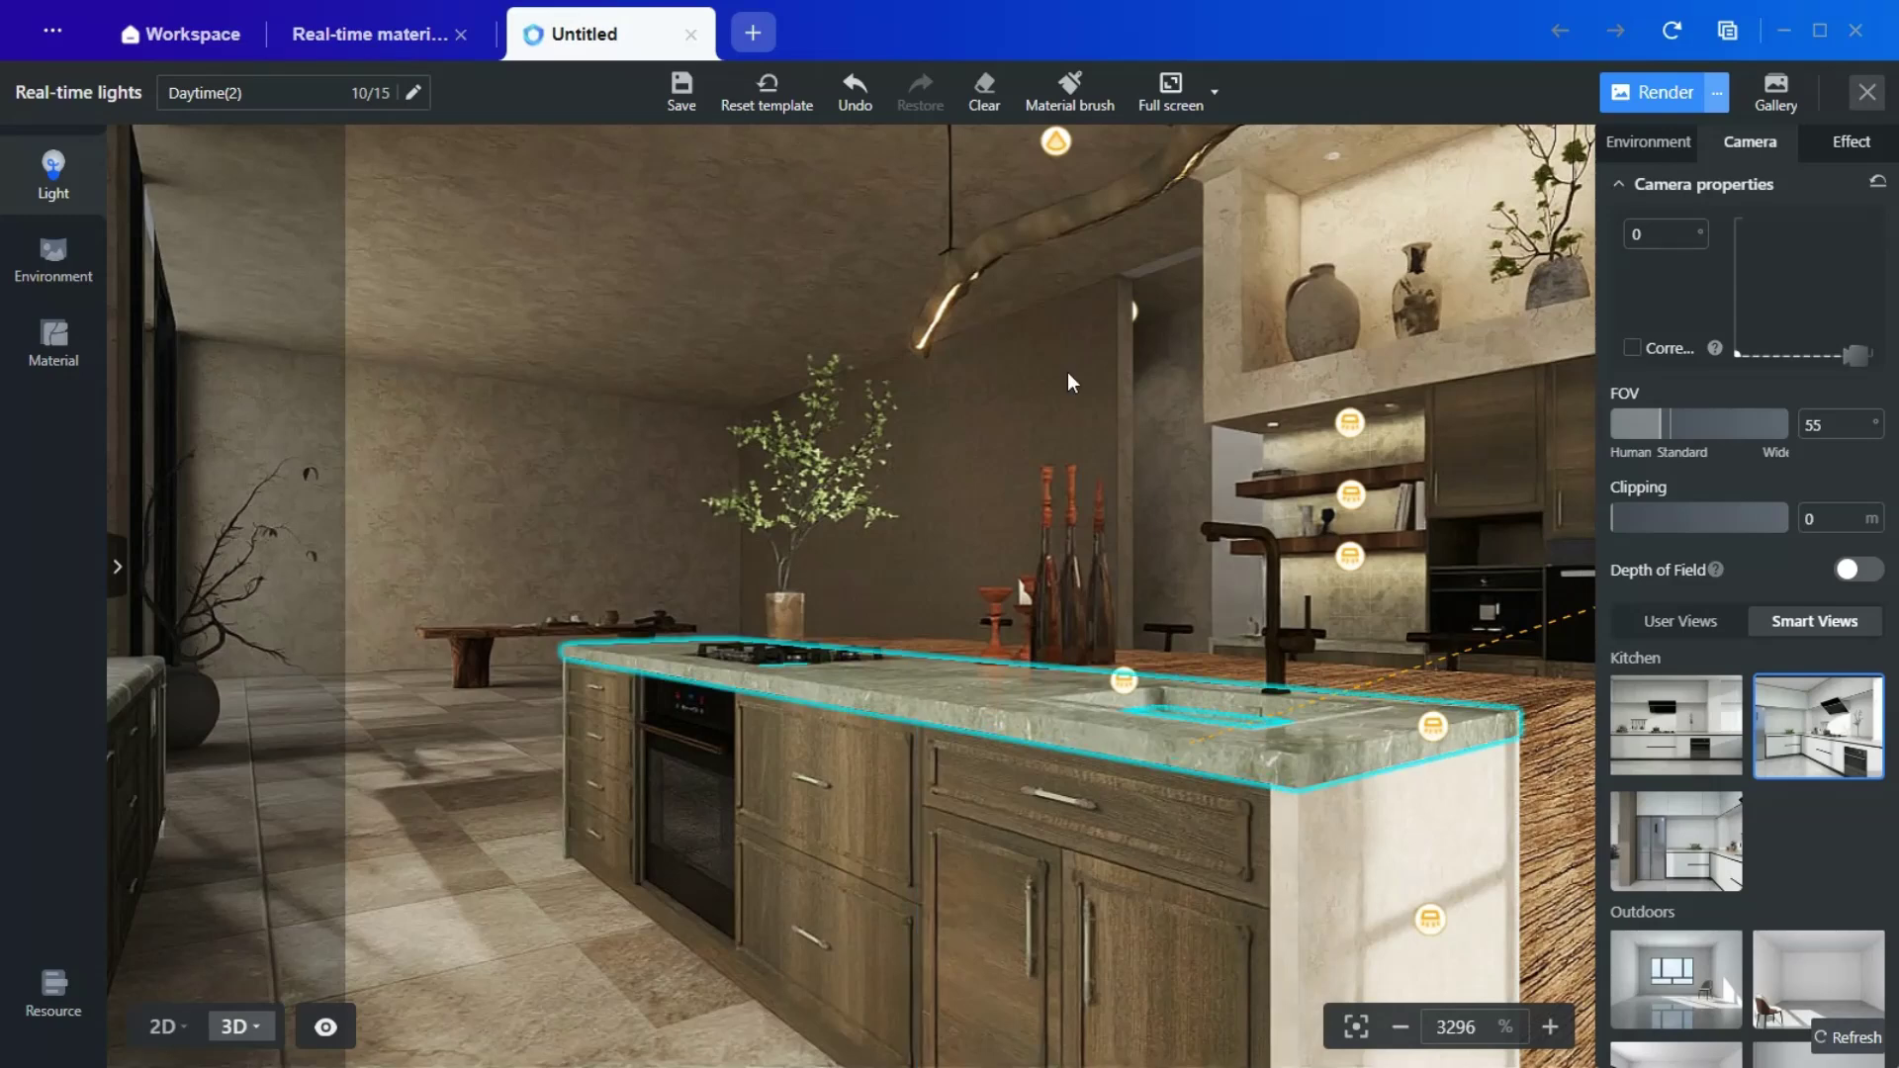
# Step: Copy the island countertop's green marble onto the island's white end panel with the Material brush
pyautogui.click(1070, 91)
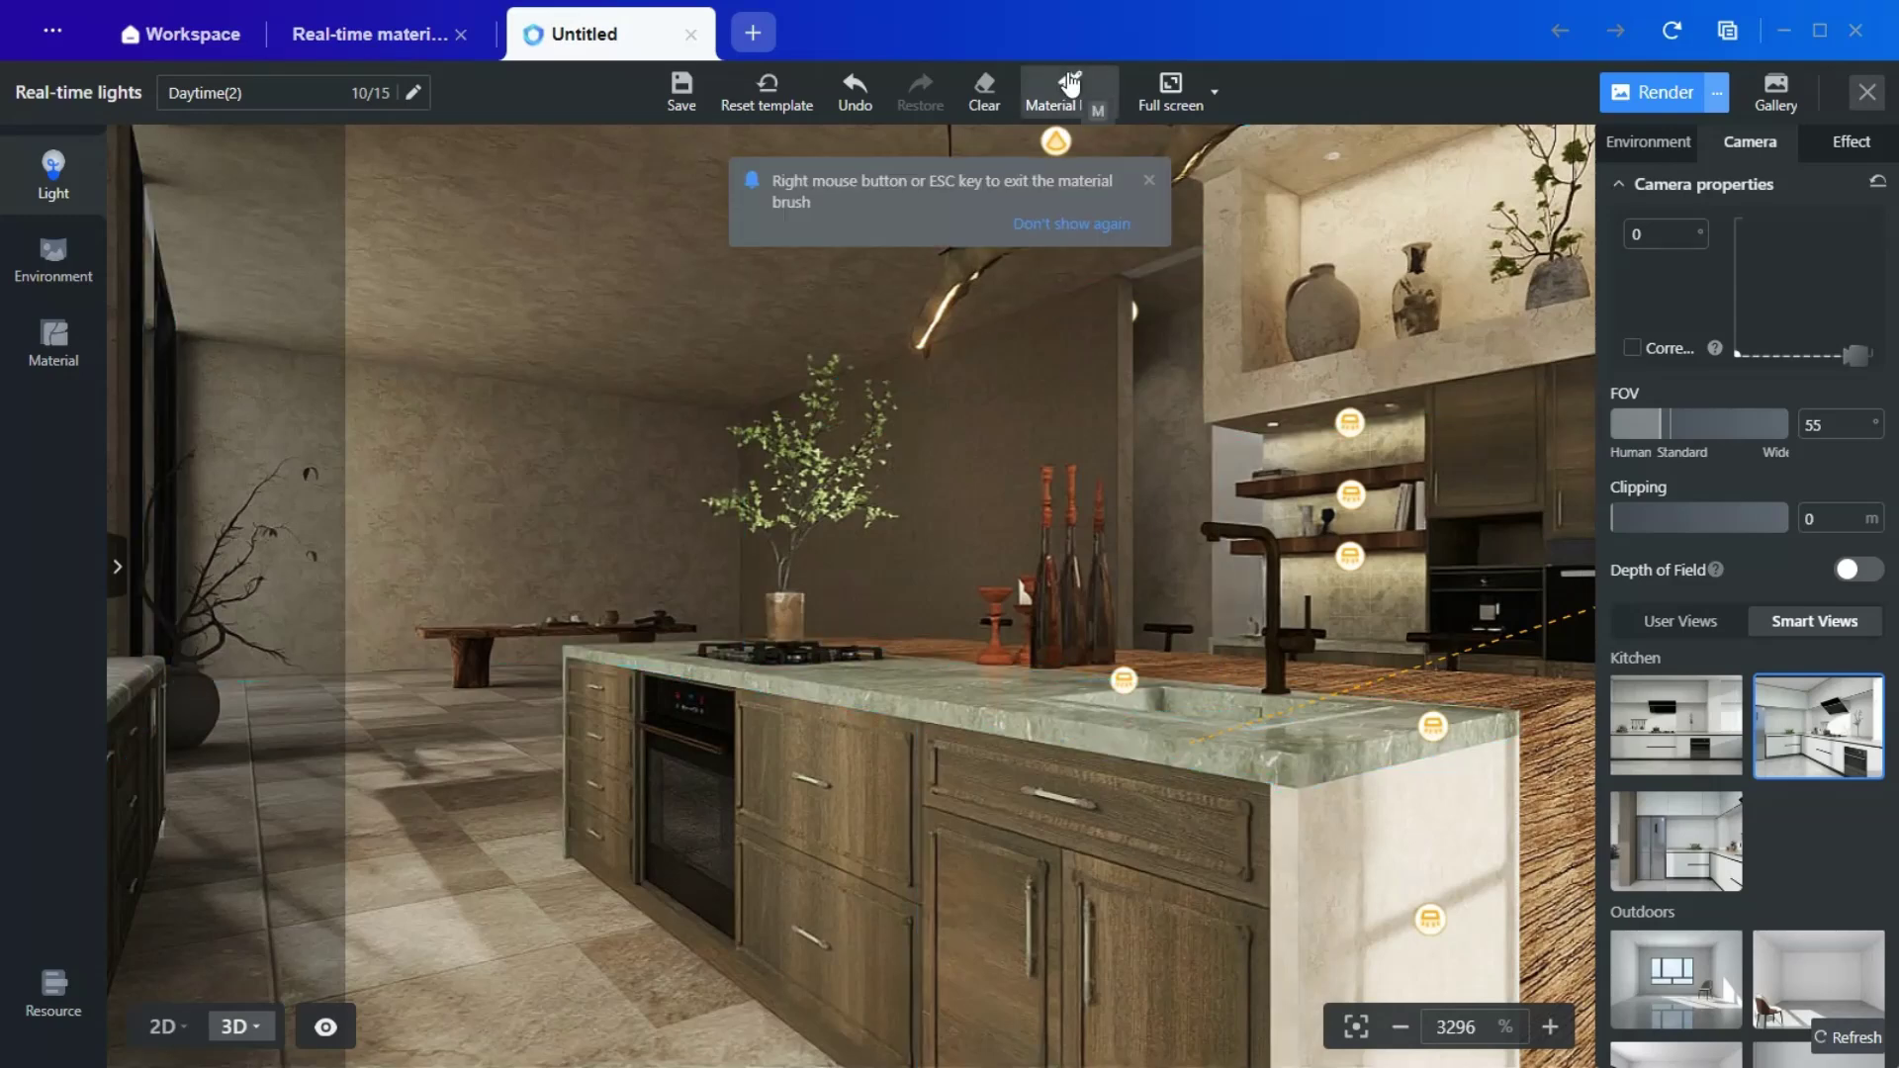
pyautogui.click(1313, 746)
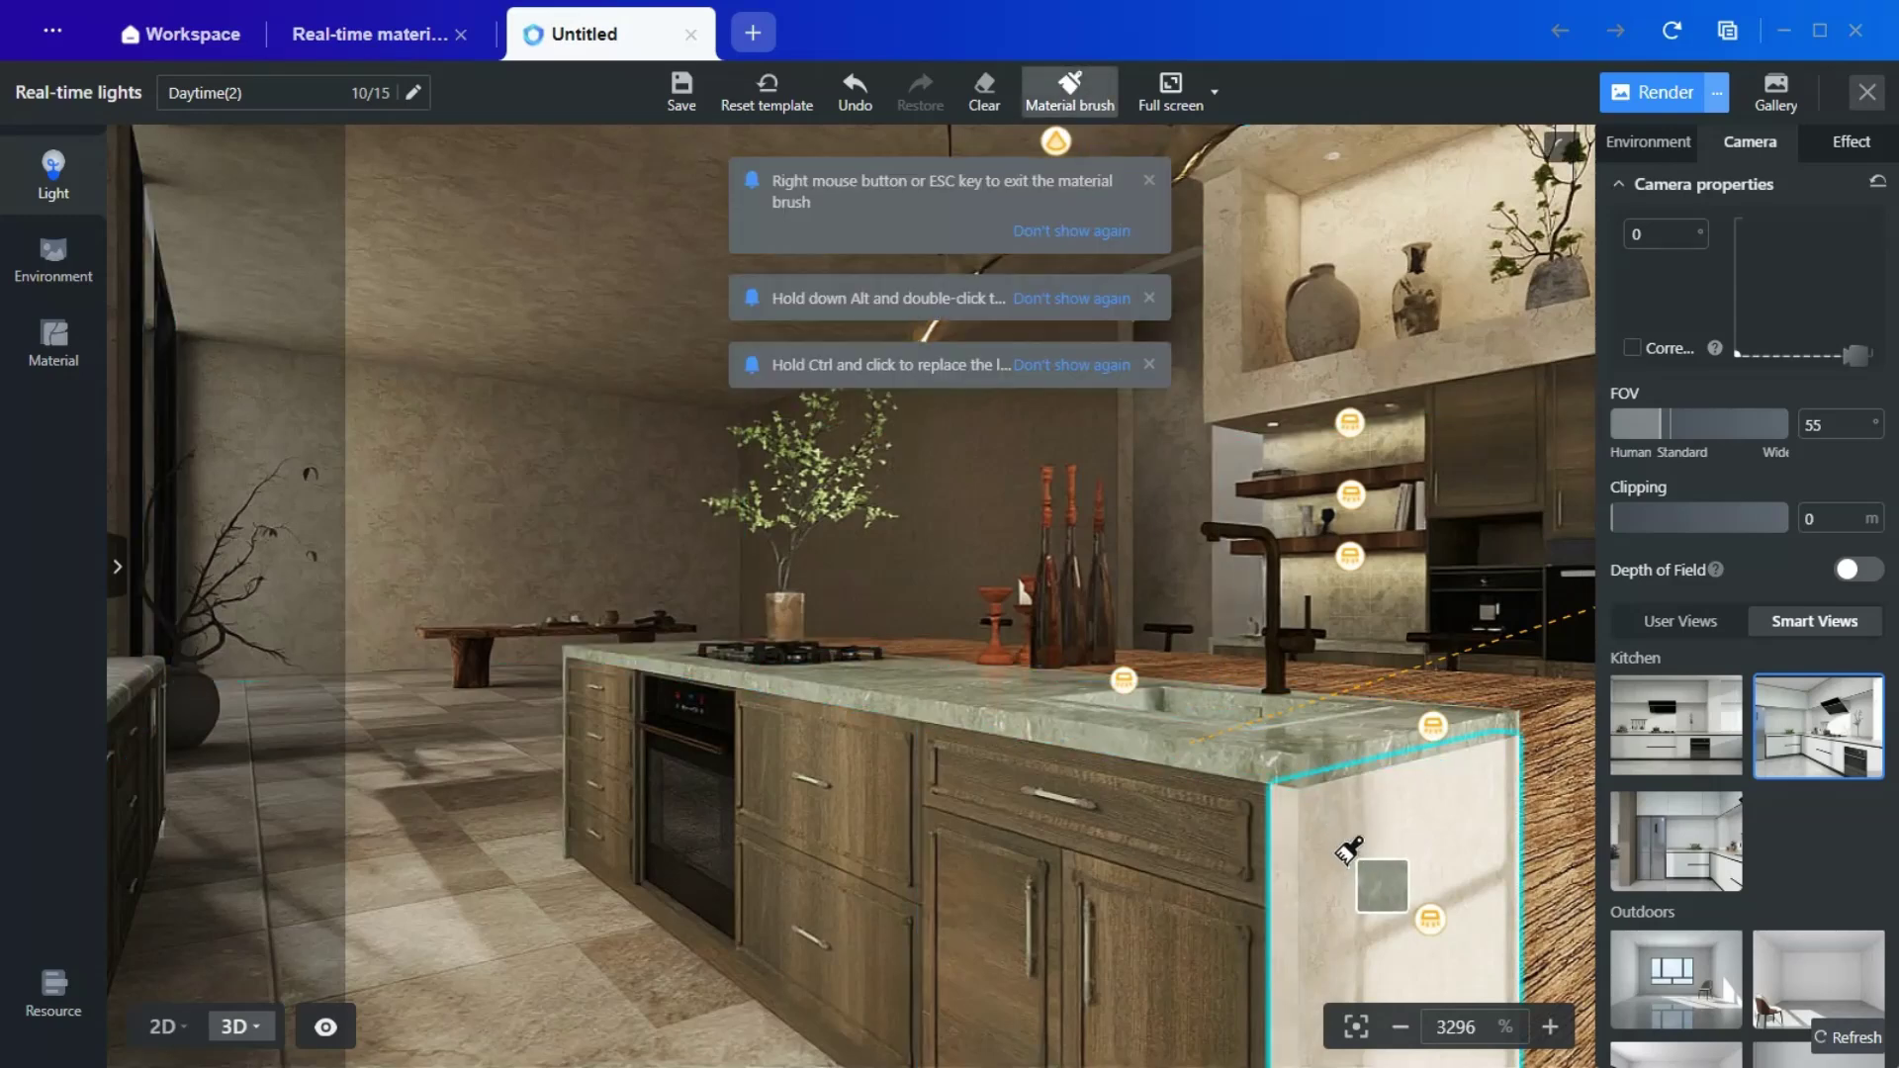
pyautogui.rightClick(1350, 856)
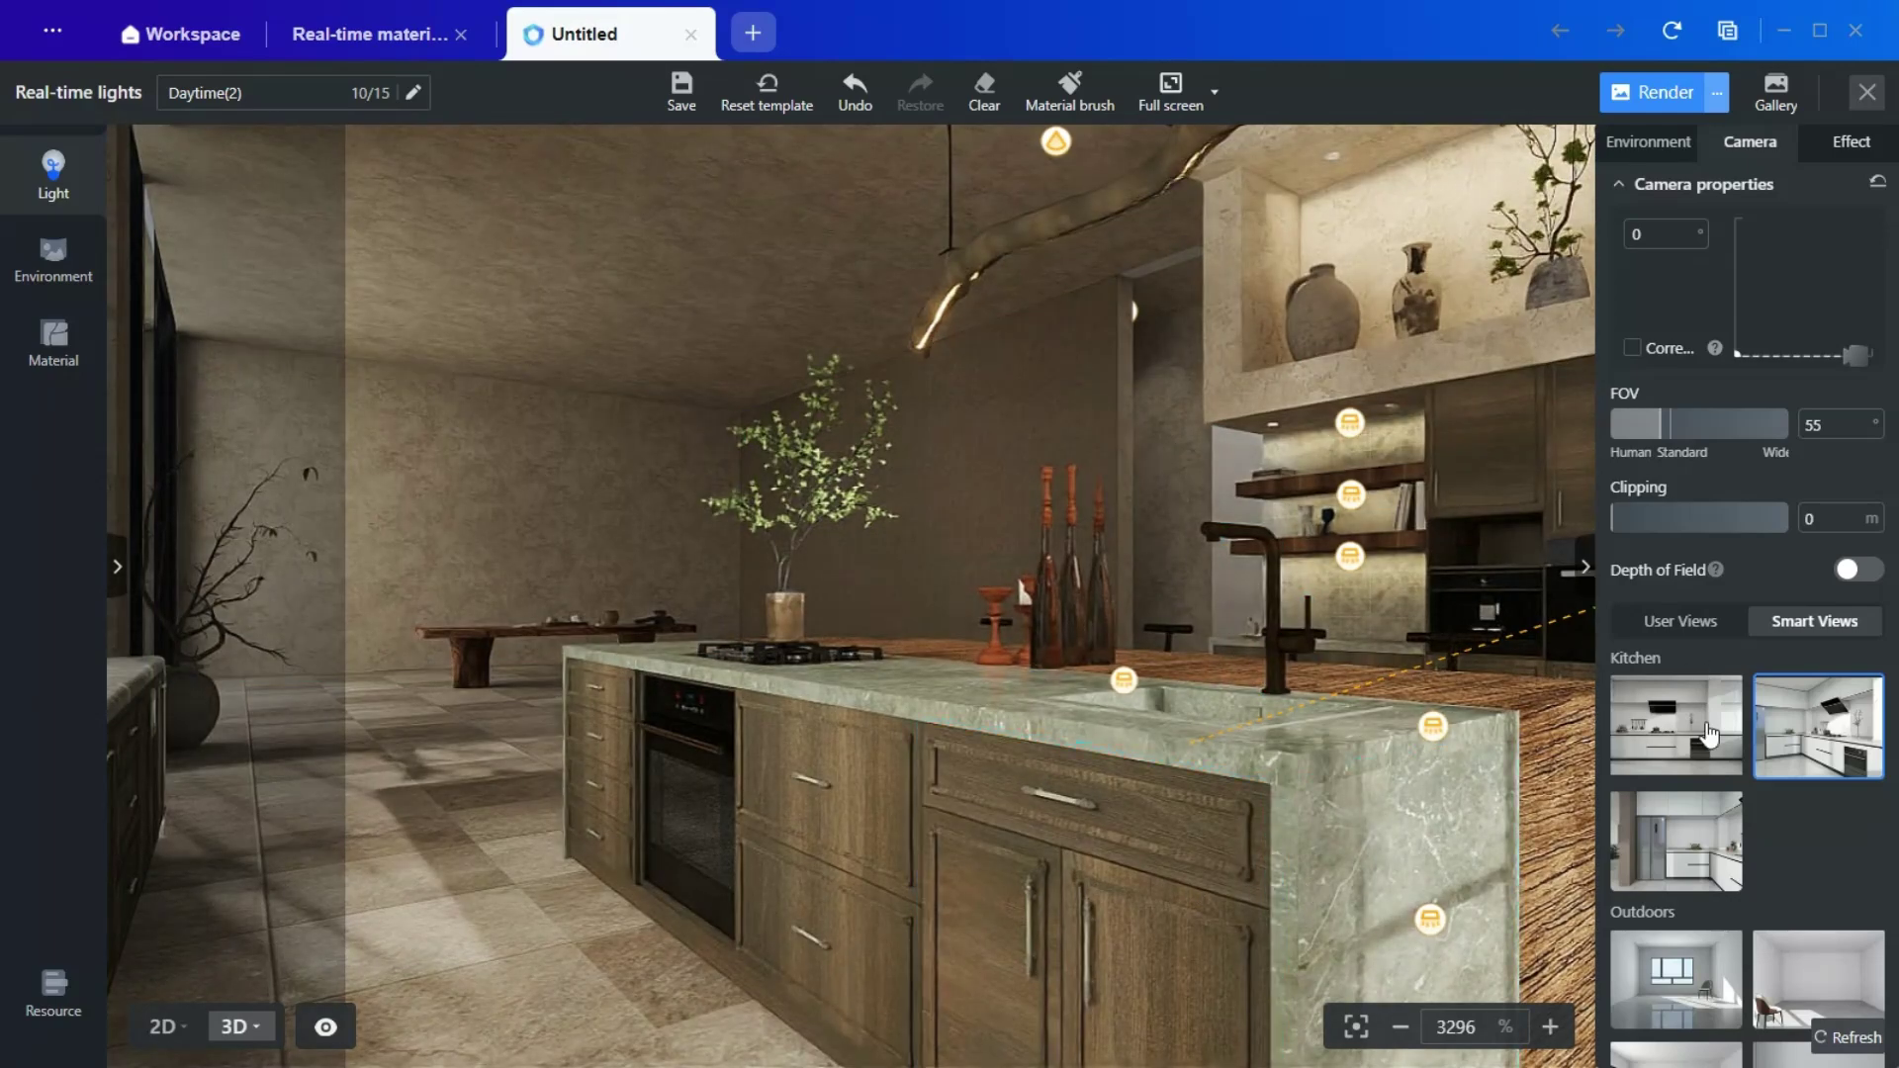
# Step: Preview the third Kitchen smart view toward the glass doors and frame the whole kitchen from further back
pyautogui.click(1687, 860)
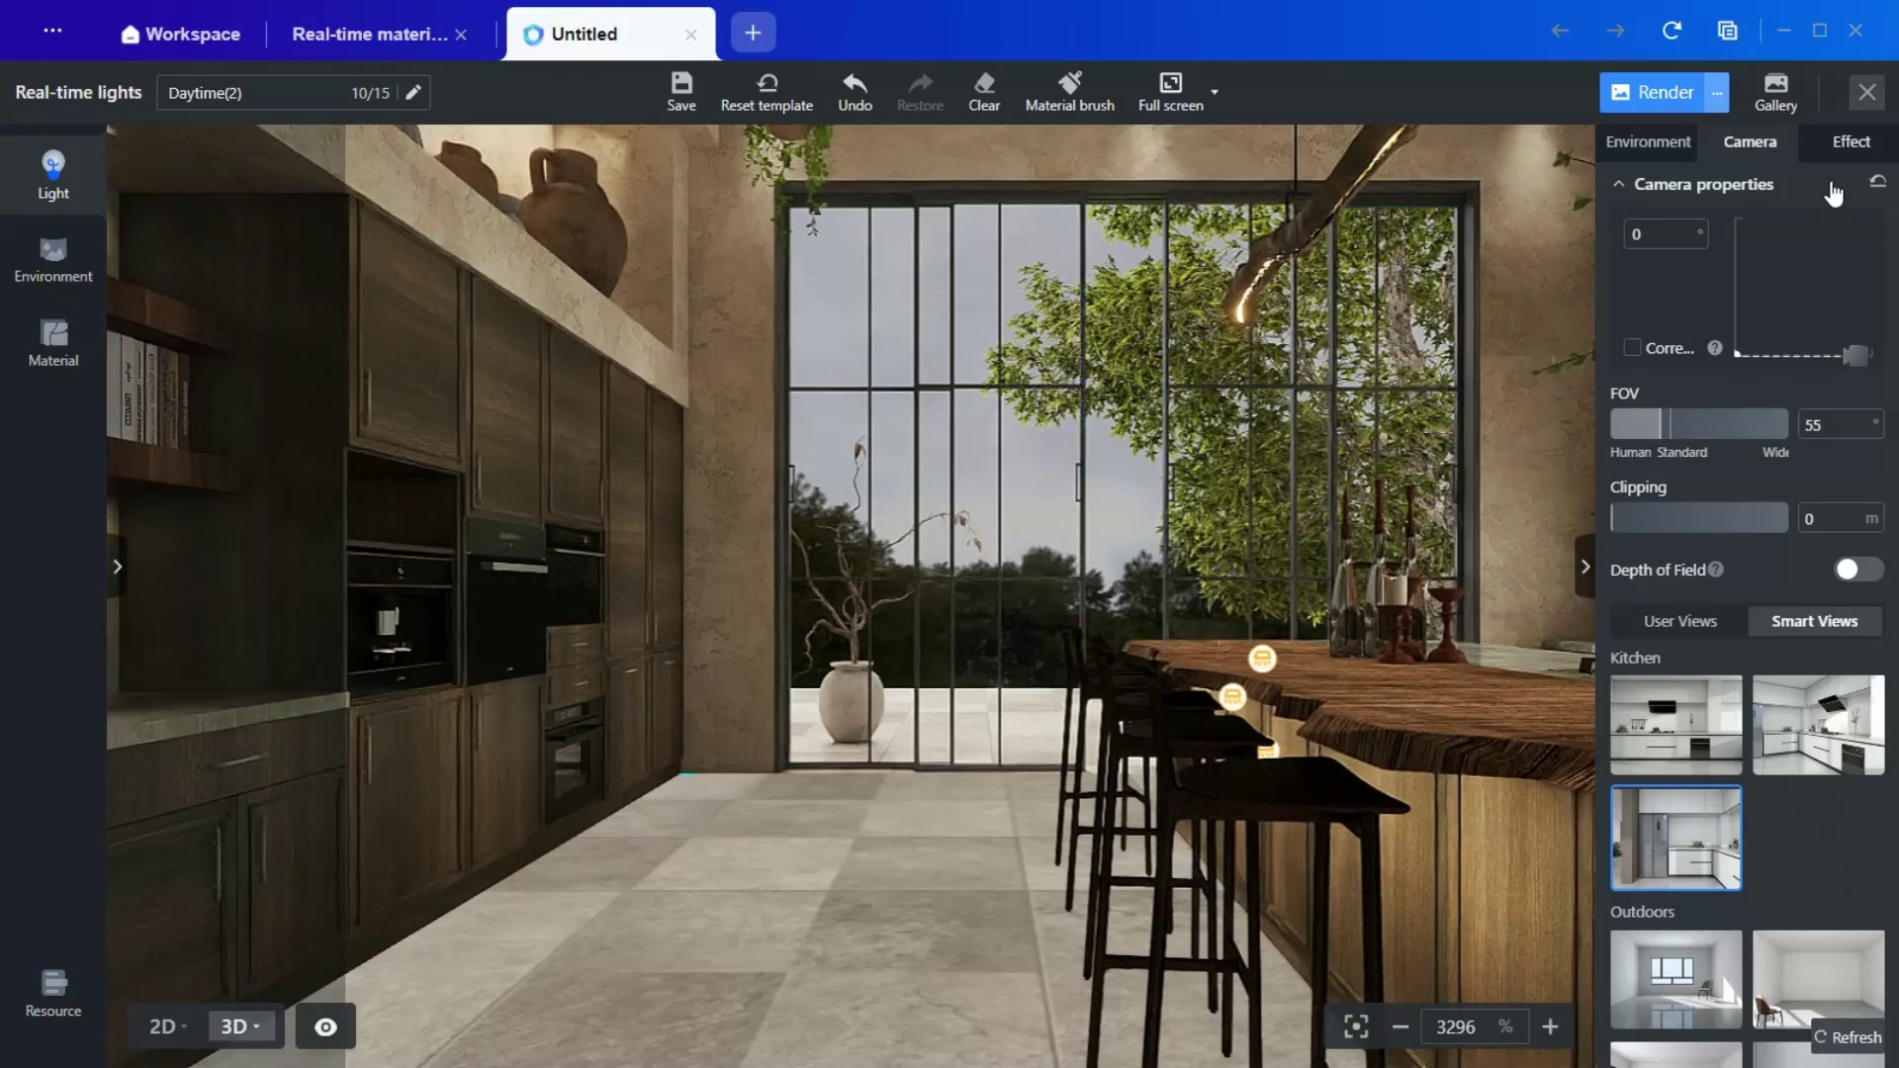
pyautogui.click(1850, 146)
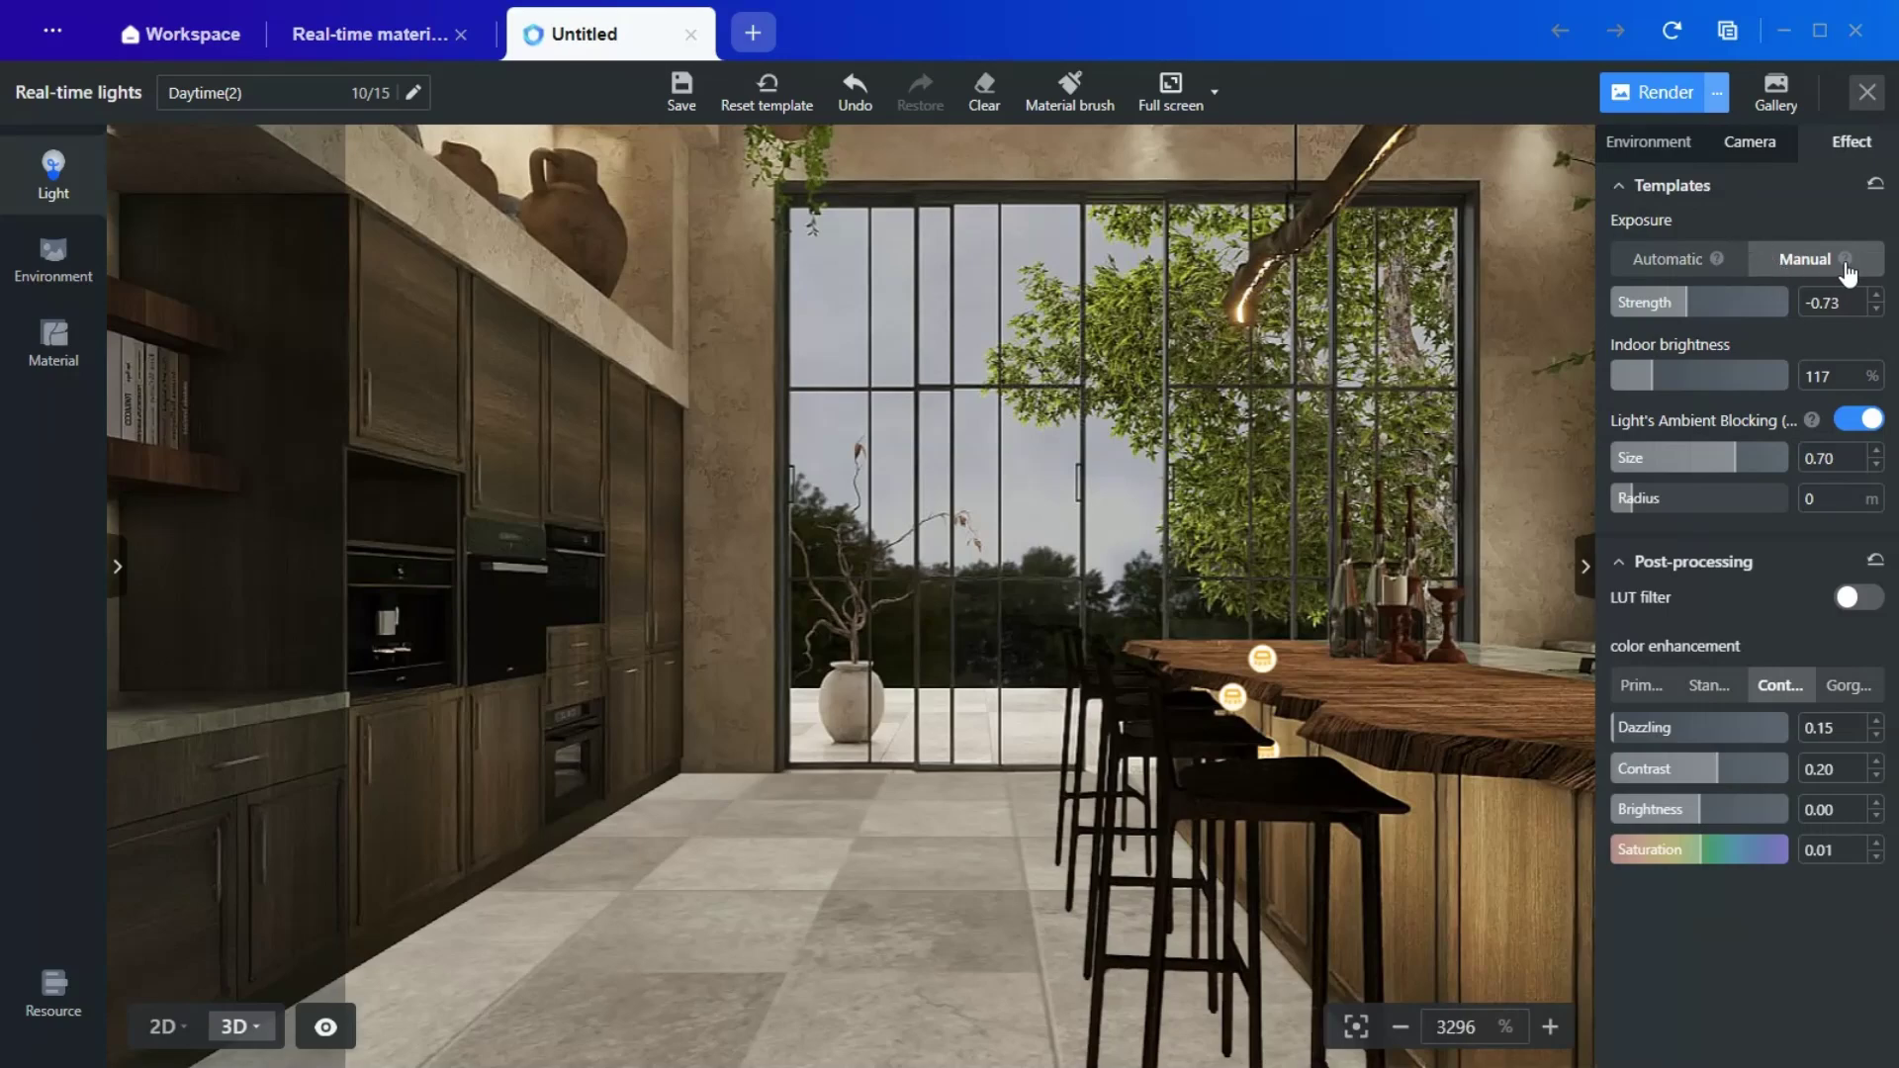
pyautogui.scroll(-5, 1266, 642)
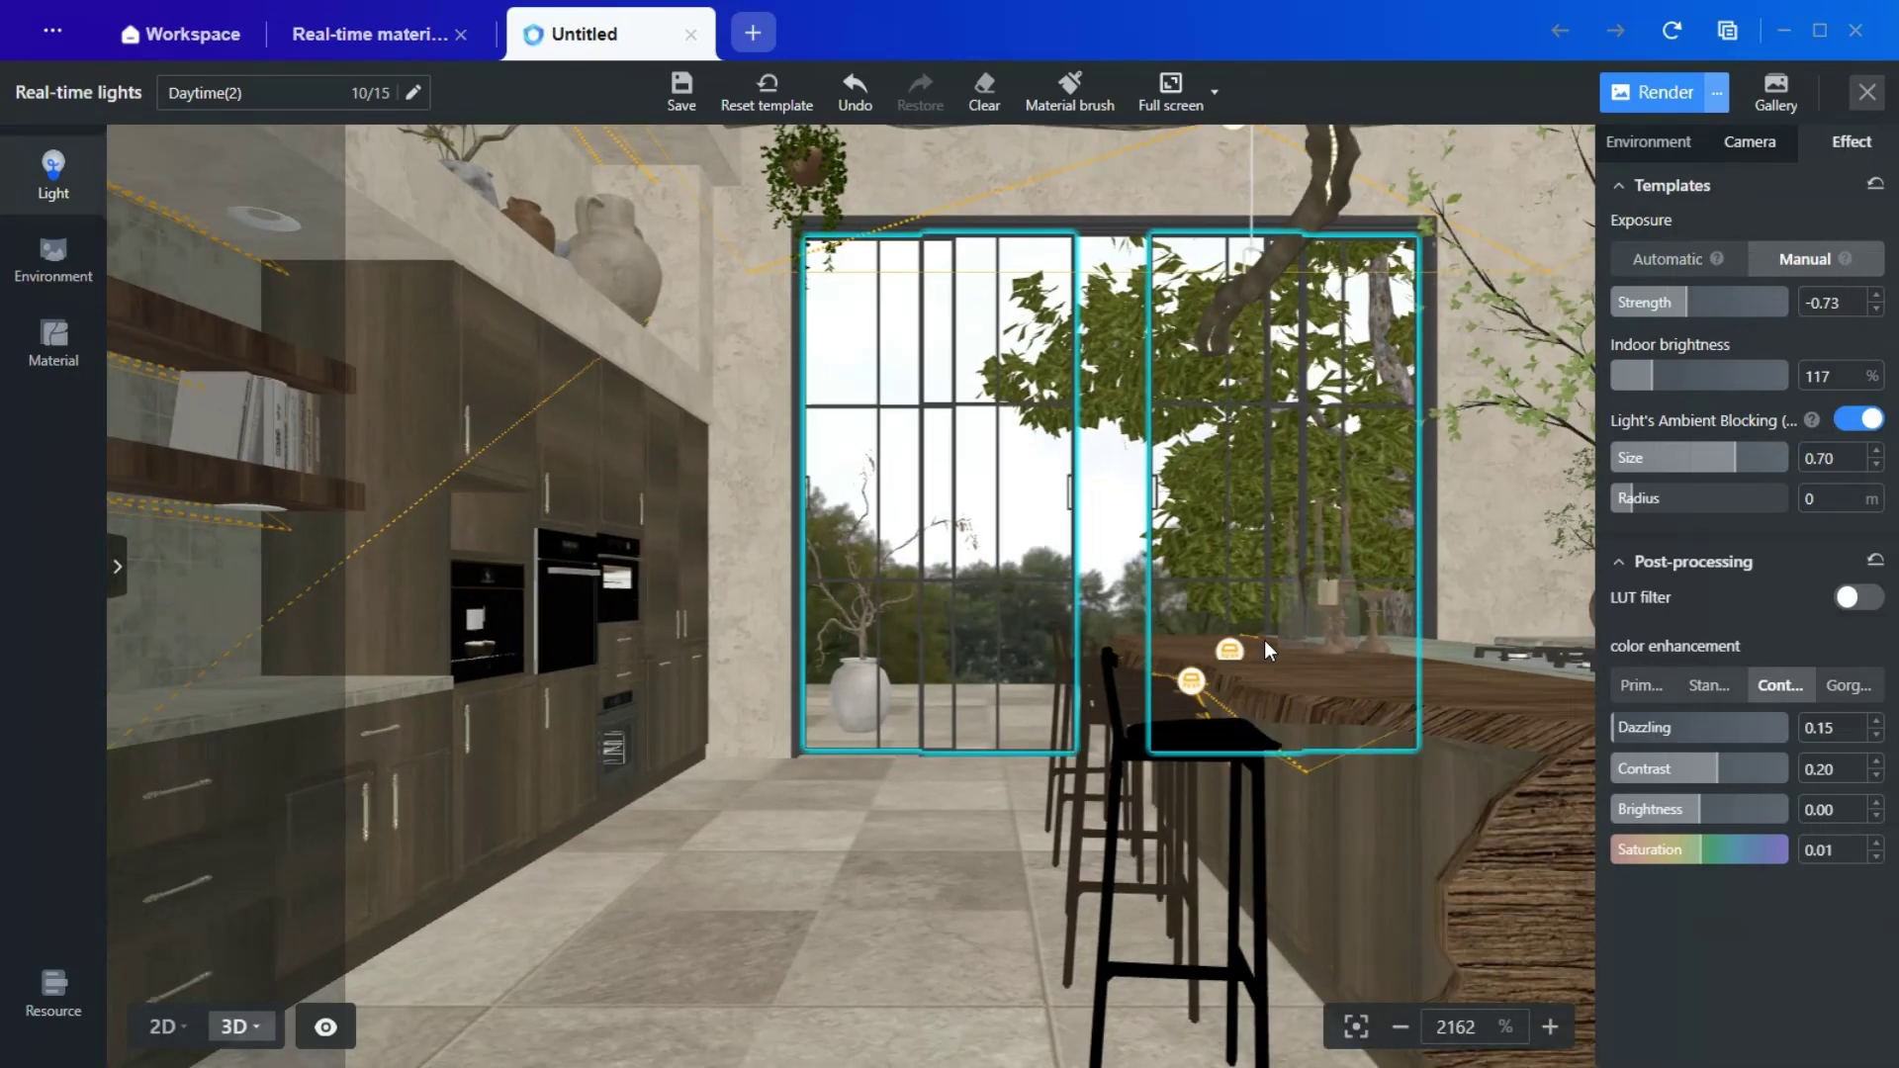
pyautogui.scroll(-2, 1273, 667)
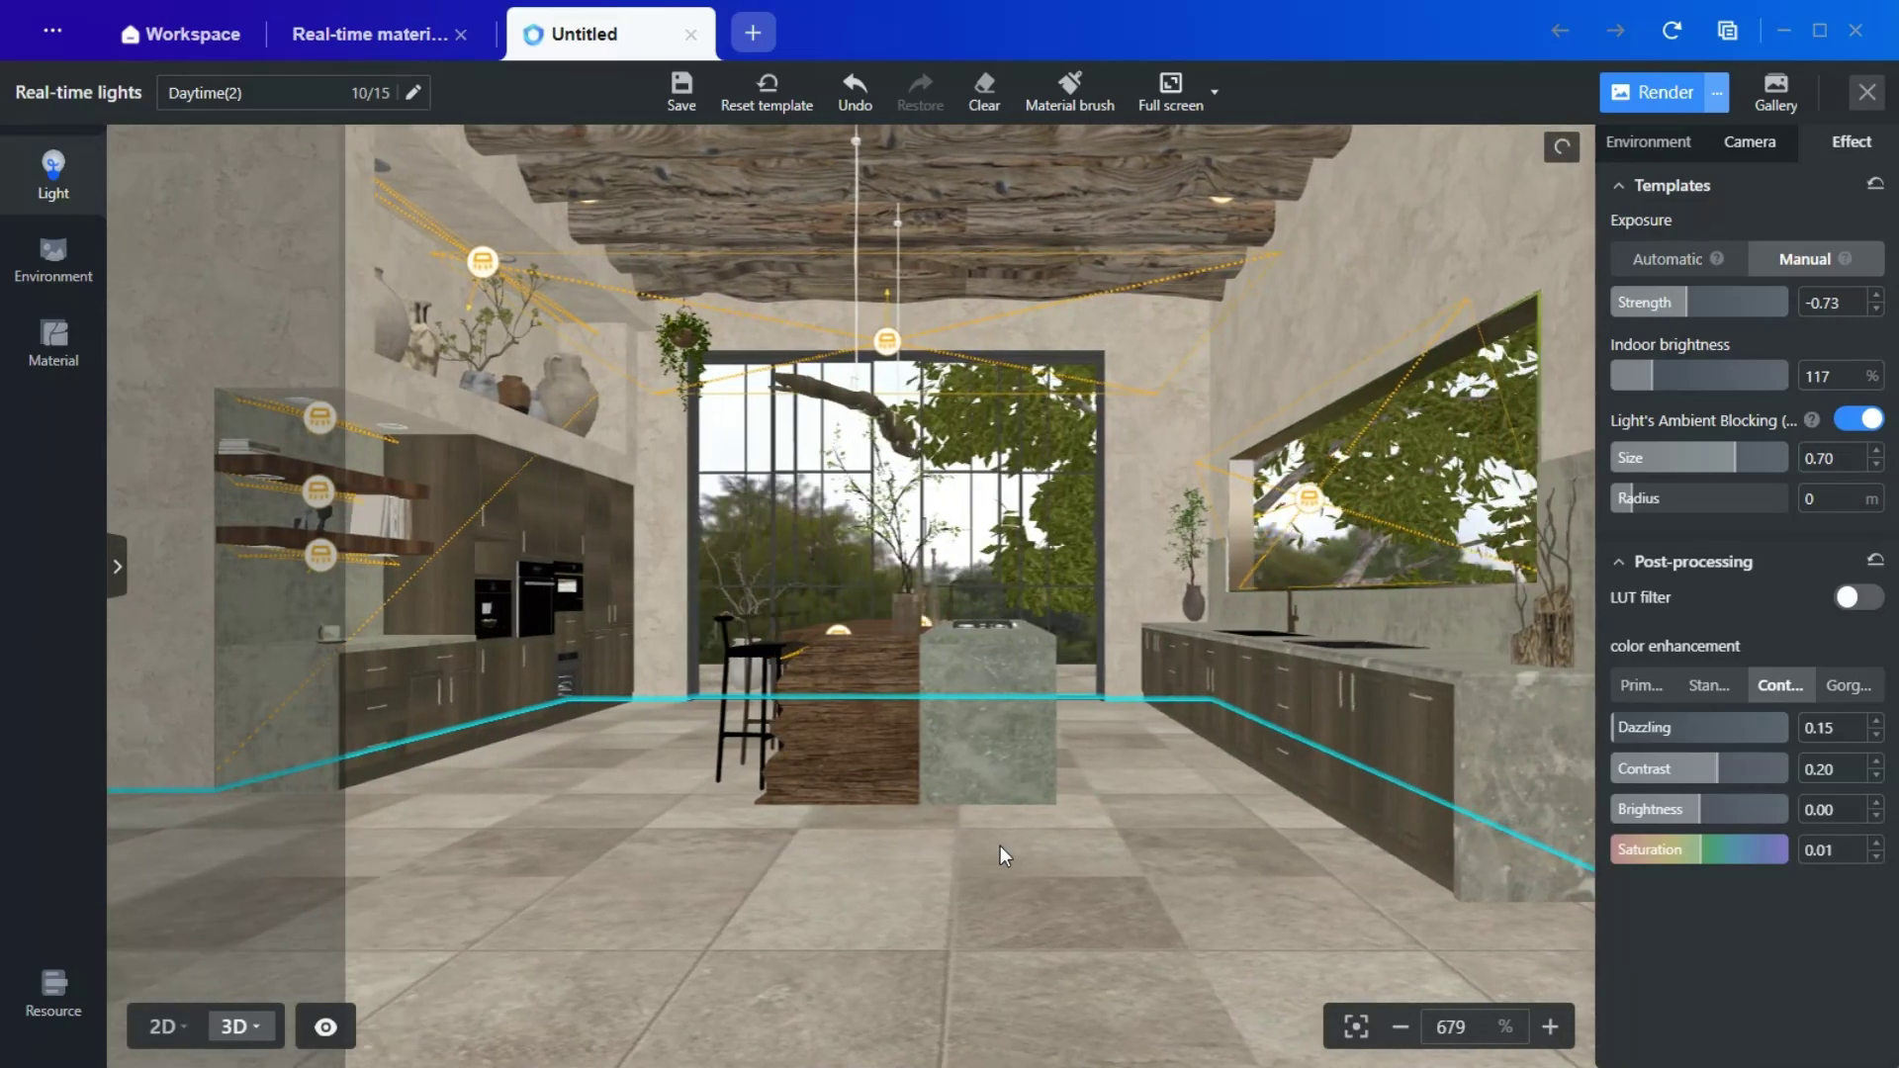
pyautogui.moveTo(1000, 846); pyautogui.dragTo(1112, 842, button='middle')
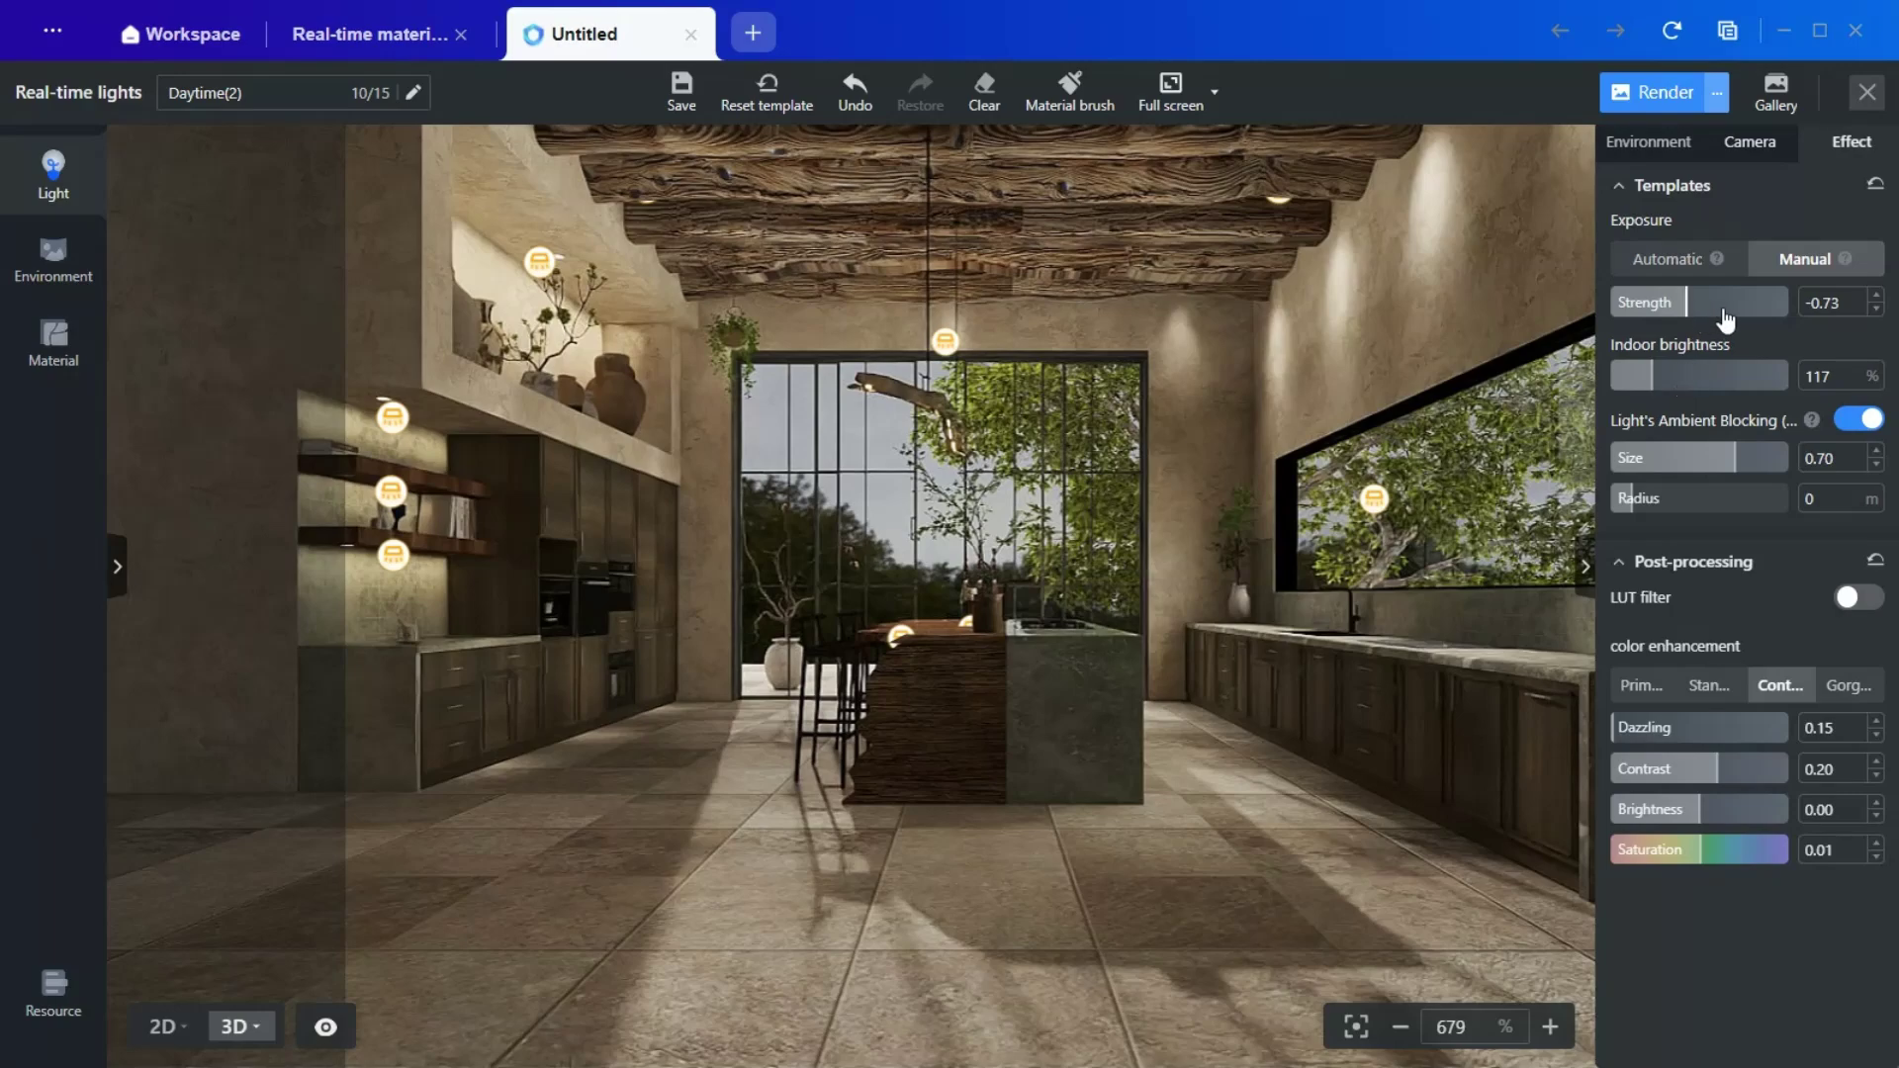
# Step: Compare brighter and darker manual exposure strengths and set the exposure strength to -1.16
pyautogui.click(1722, 310)
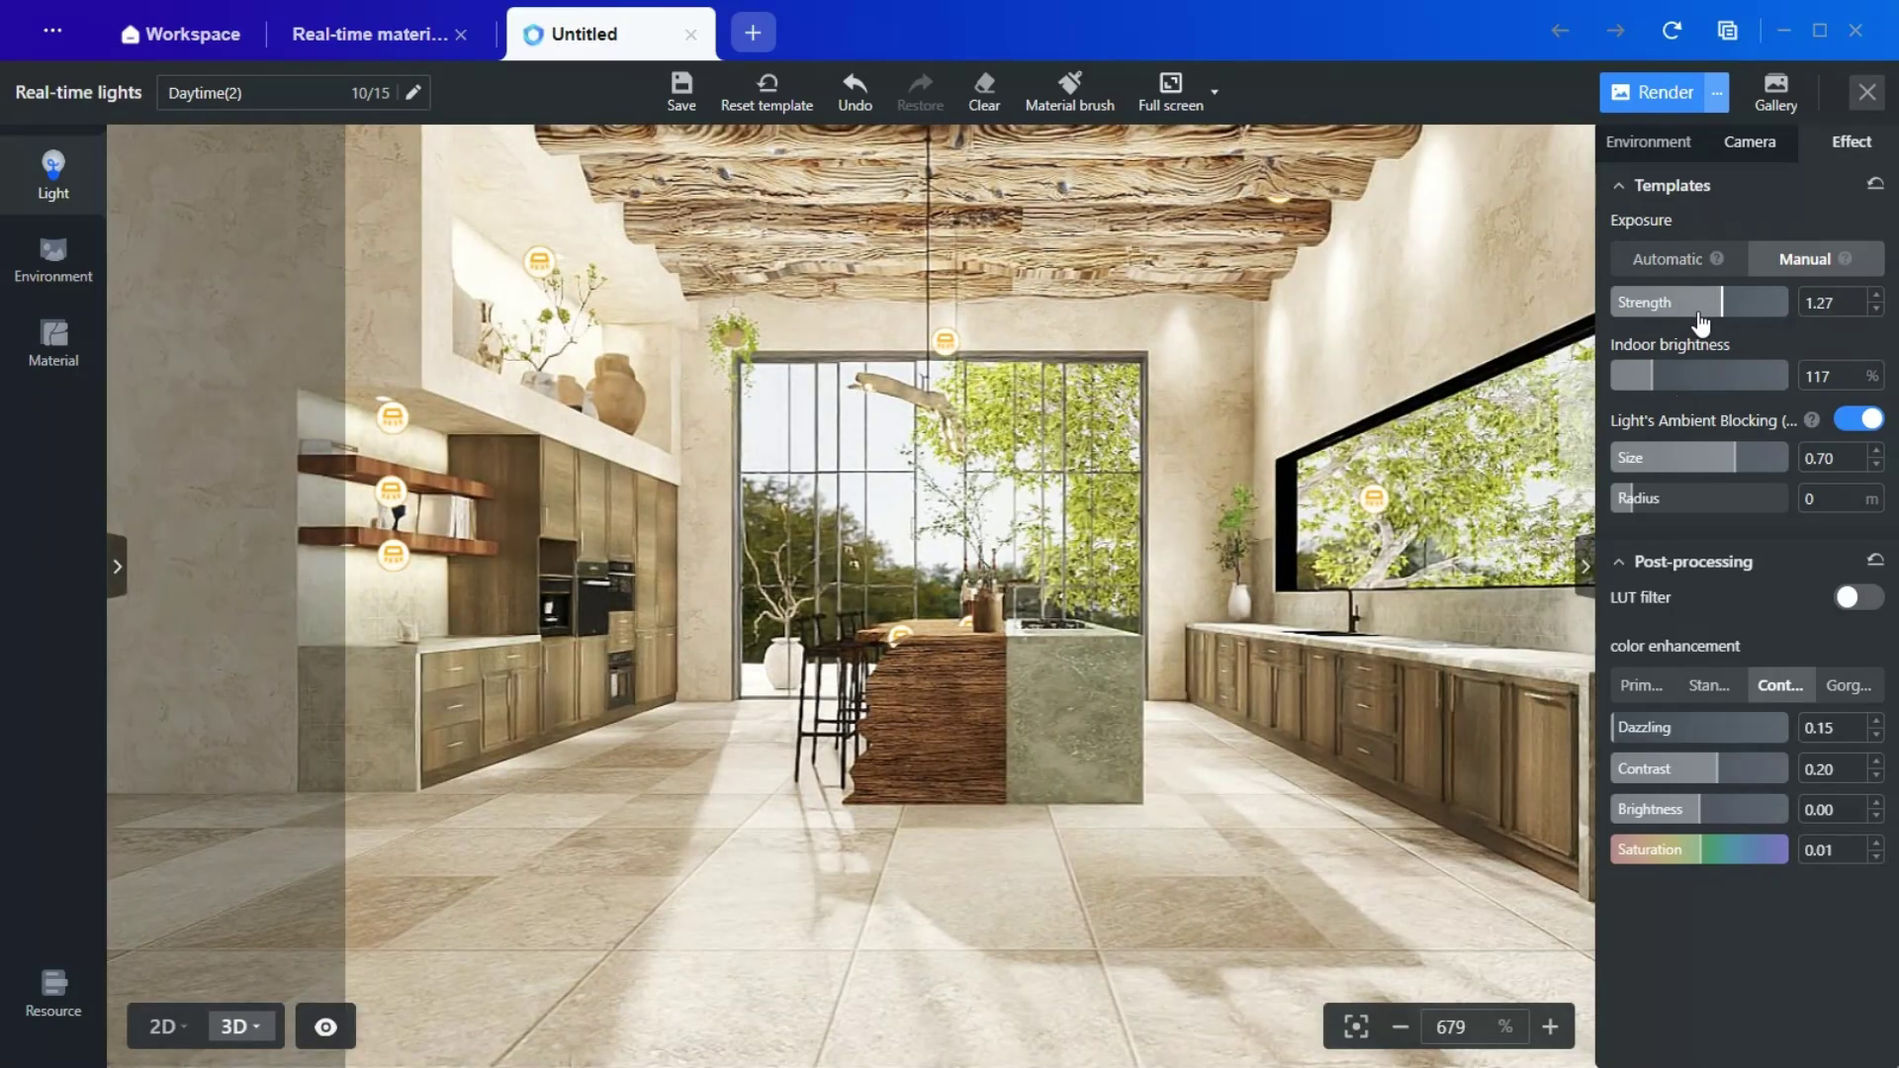
pyautogui.click(1685, 312)
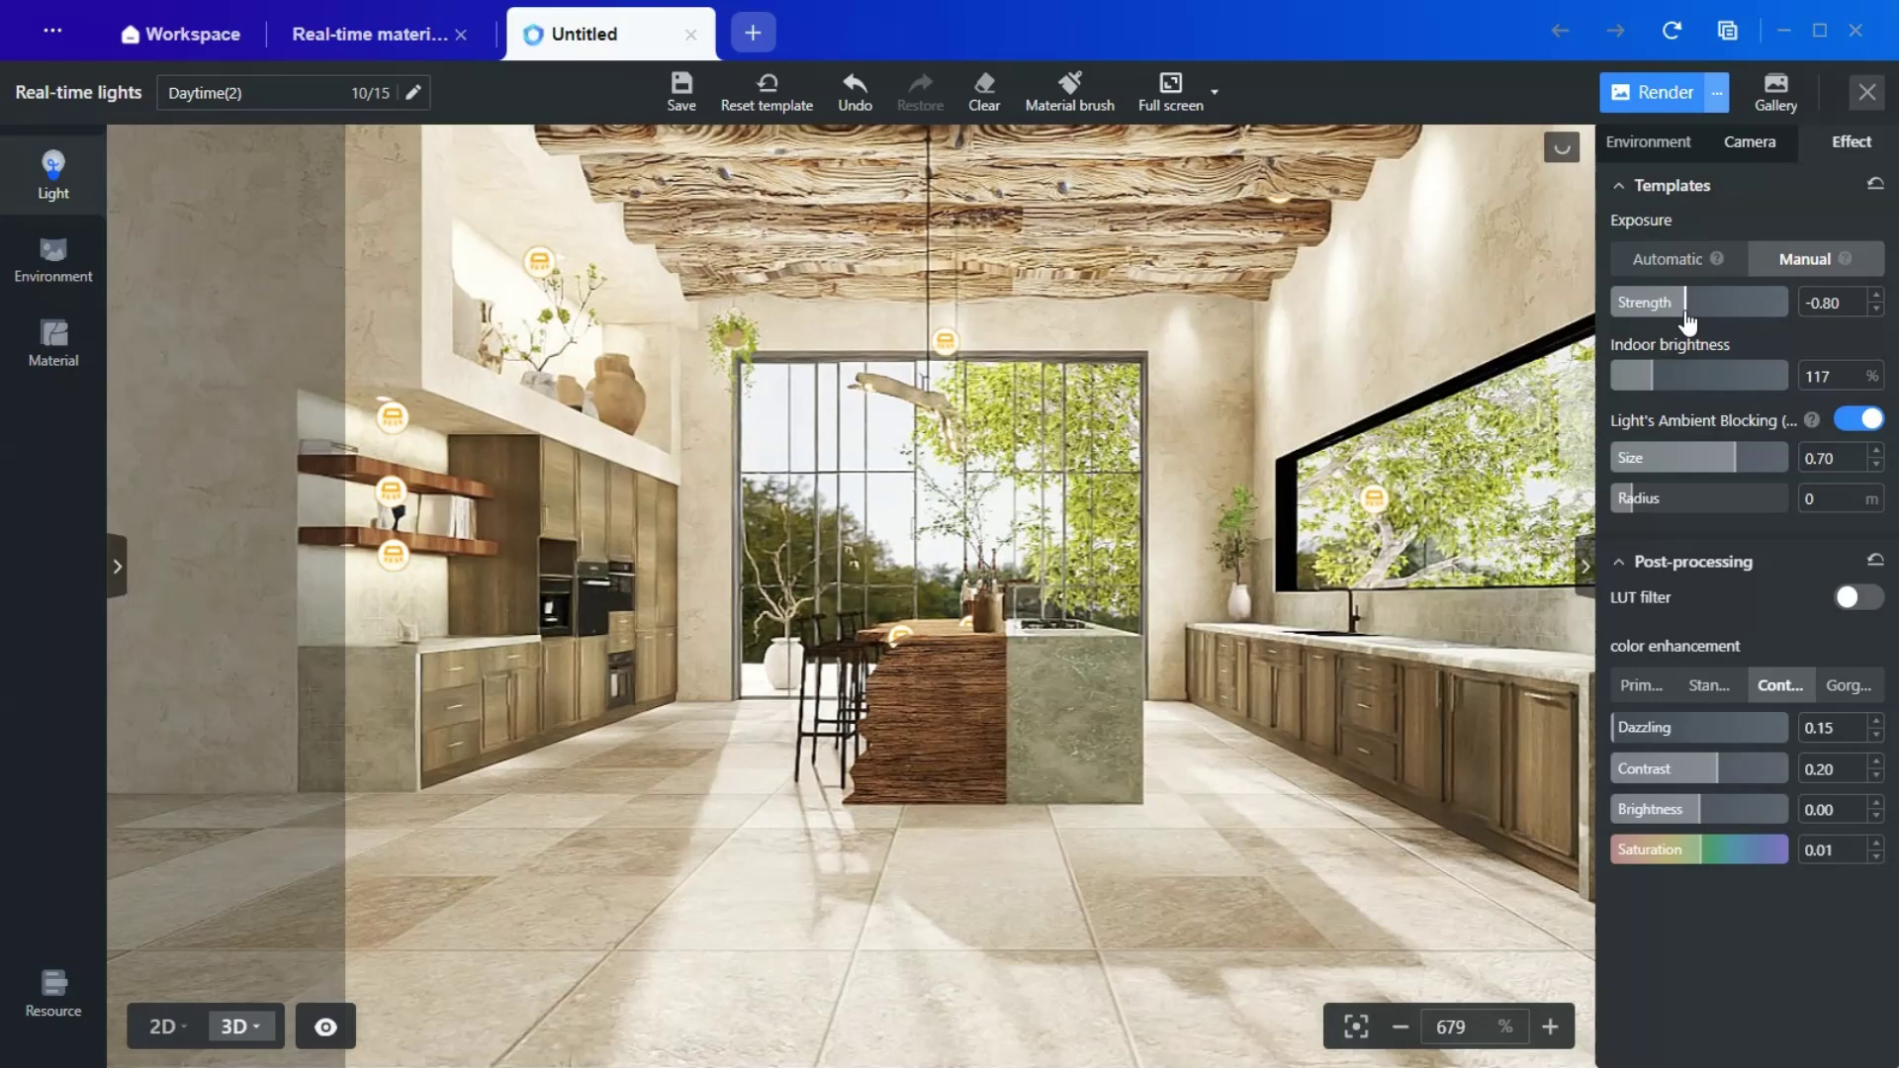
pyautogui.click(1661, 312)
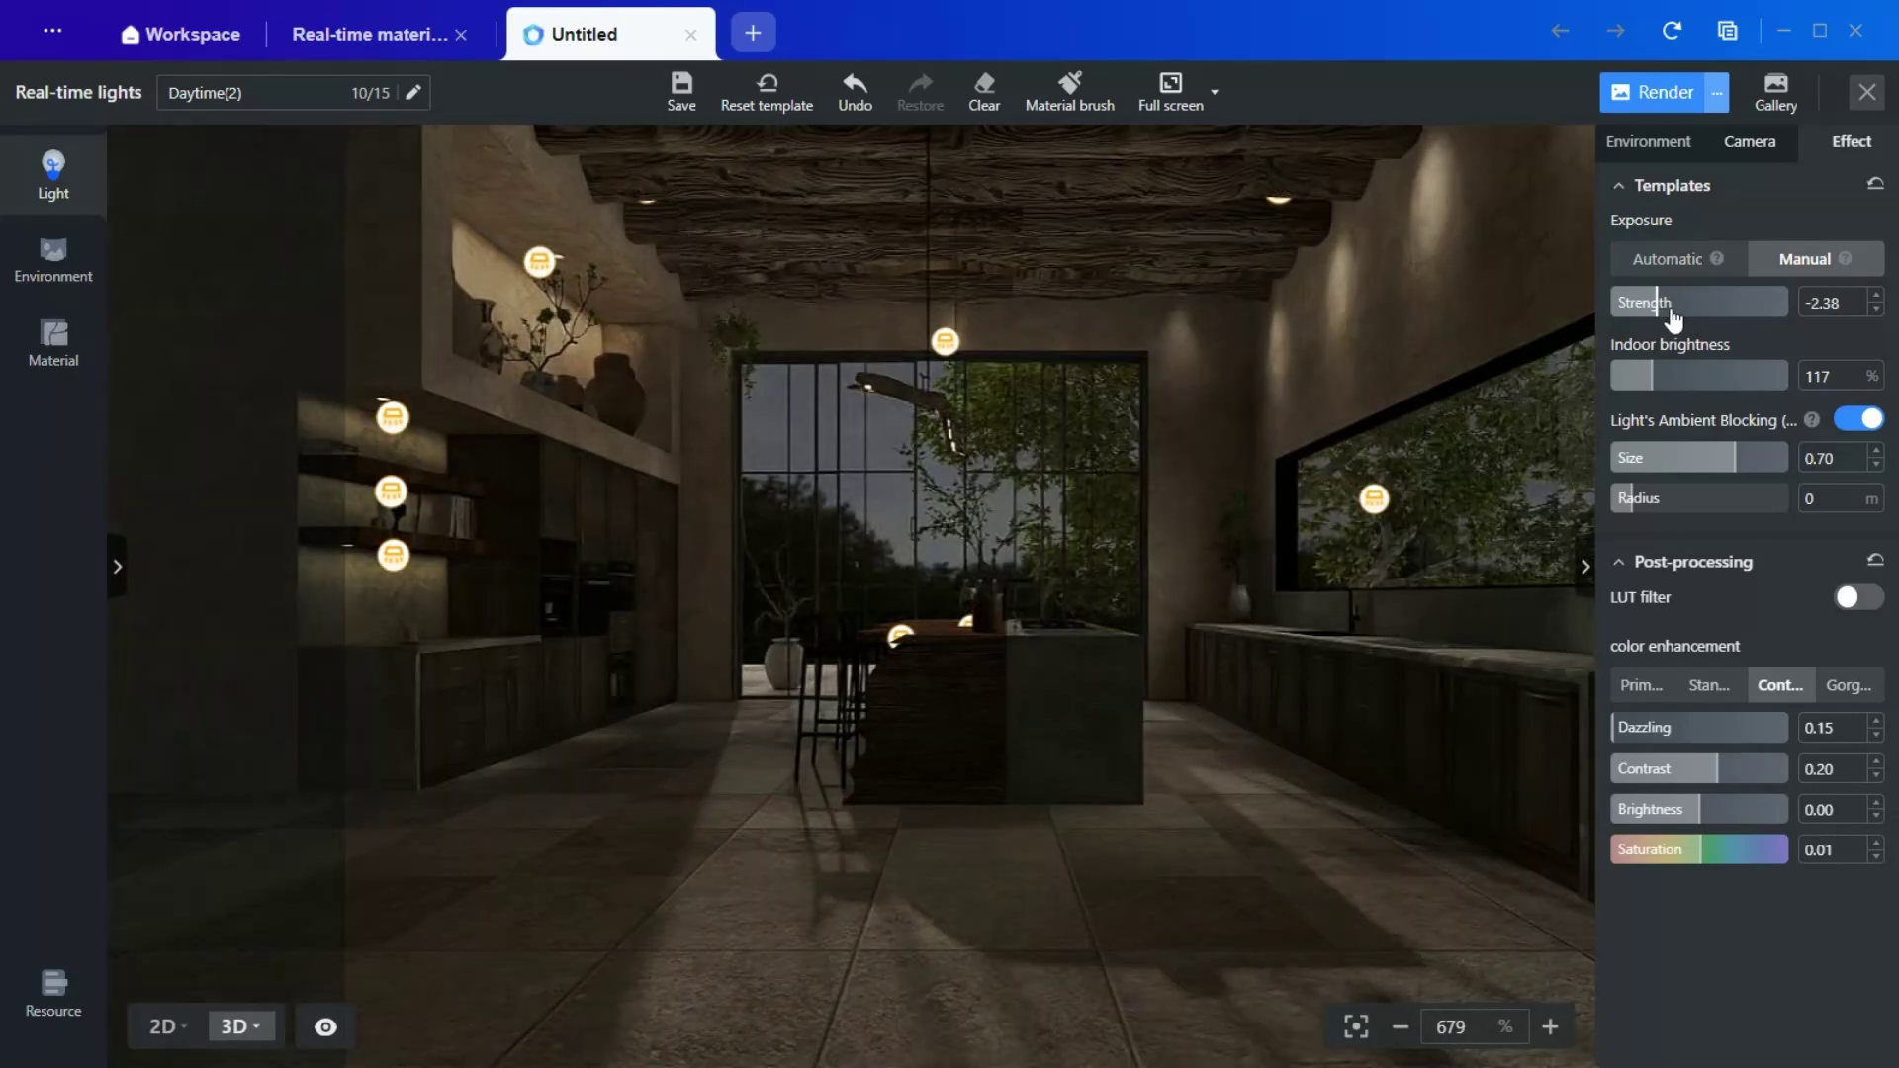
pyautogui.moveTo(1678, 317); pyautogui.dragTo(1695, 319)
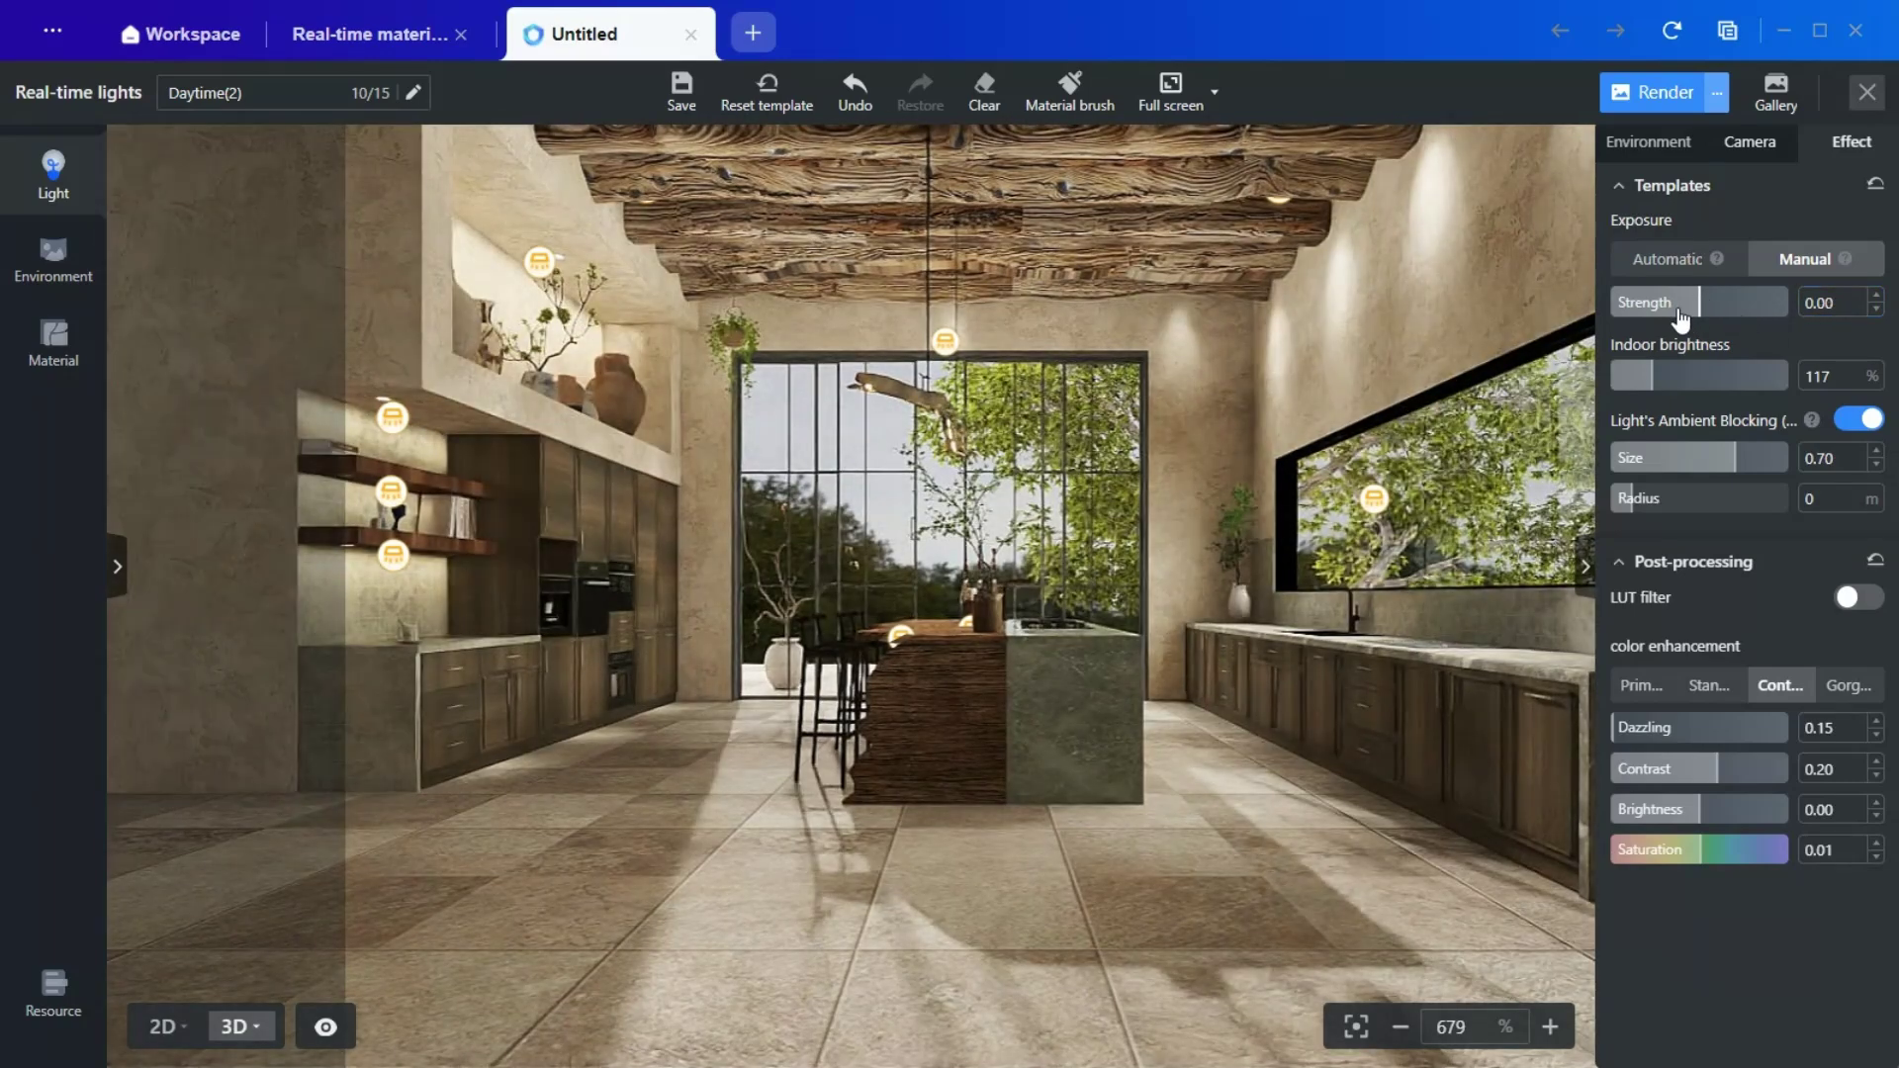
pyautogui.moveTo(1683, 309); pyautogui.dragTo(1682, 322)
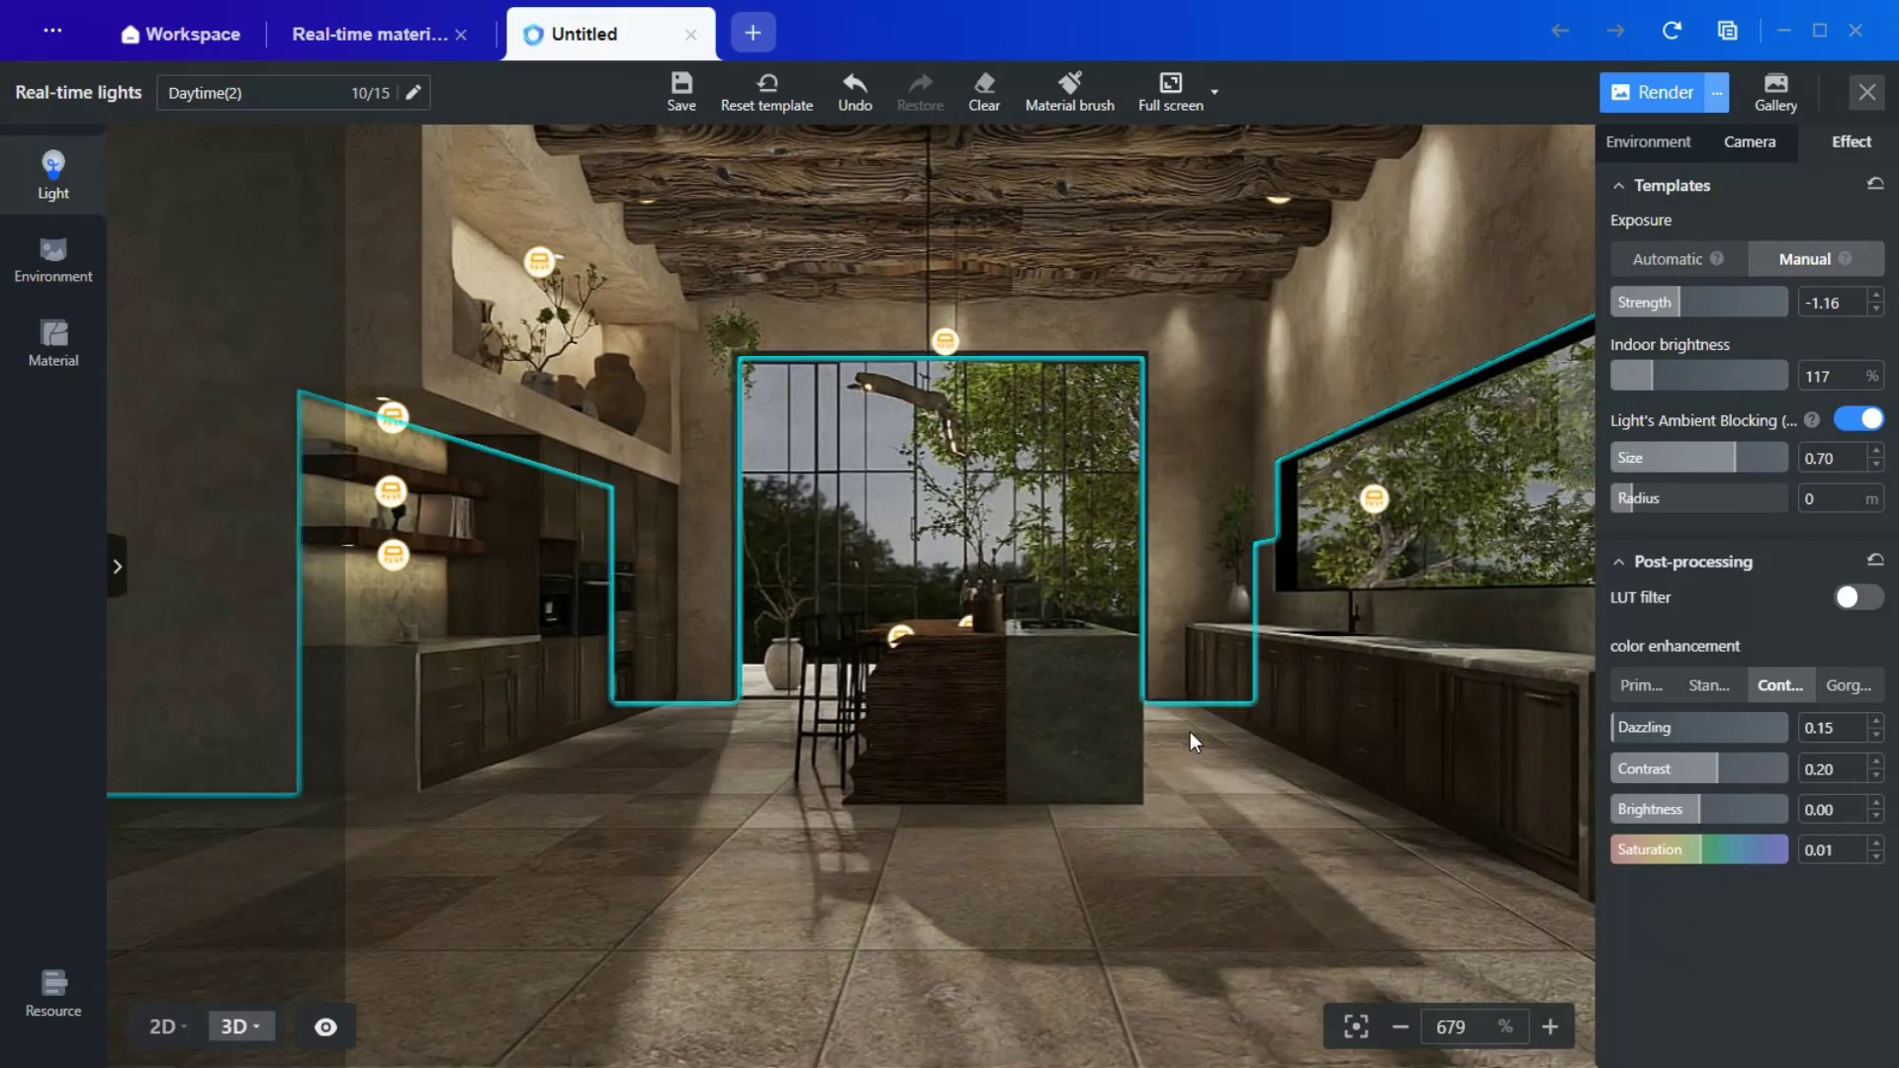
# Step: Set the indoor brightness to 178% and read the explanation of the light's ambient blocking option
pyautogui.moveTo(1184, 773); pyautogui.dragTo(1155, 781)
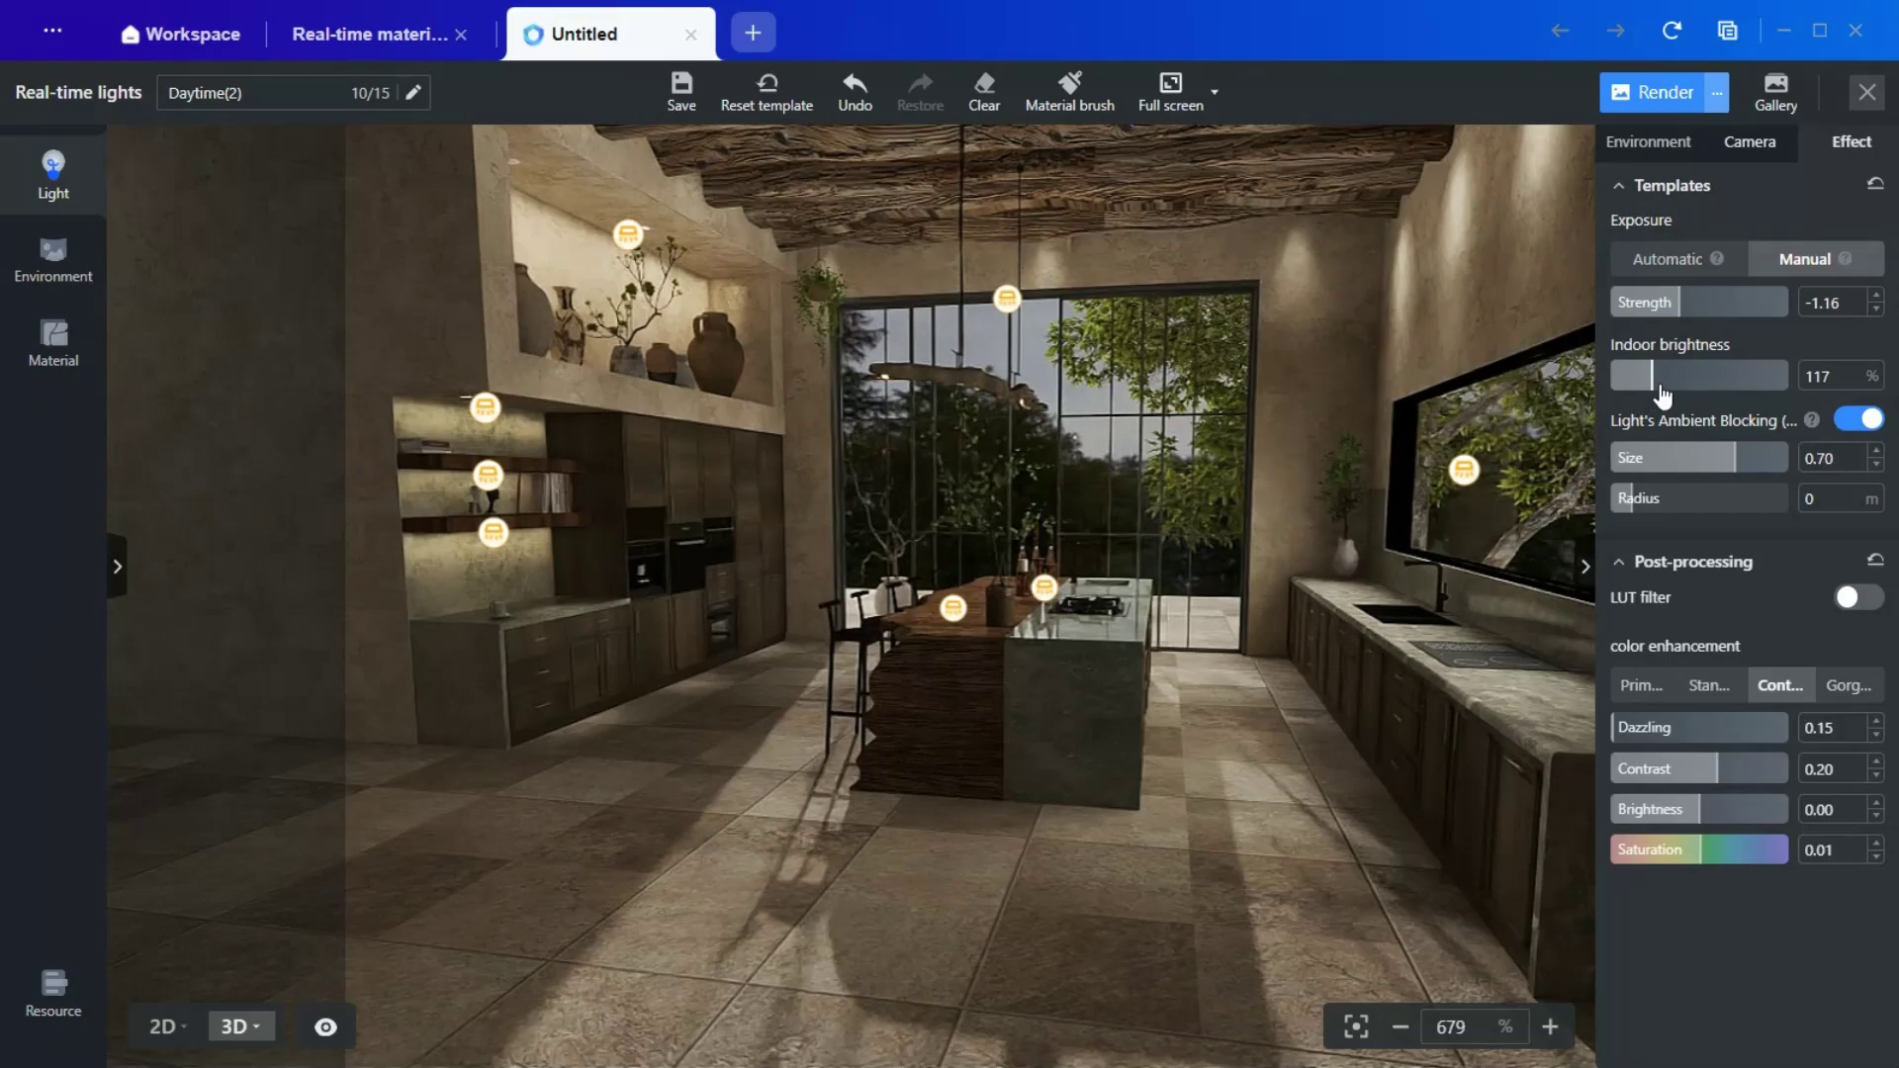
pyautogui.moveTo(1661, 396); pyautogui.dragTo(1699, 396)
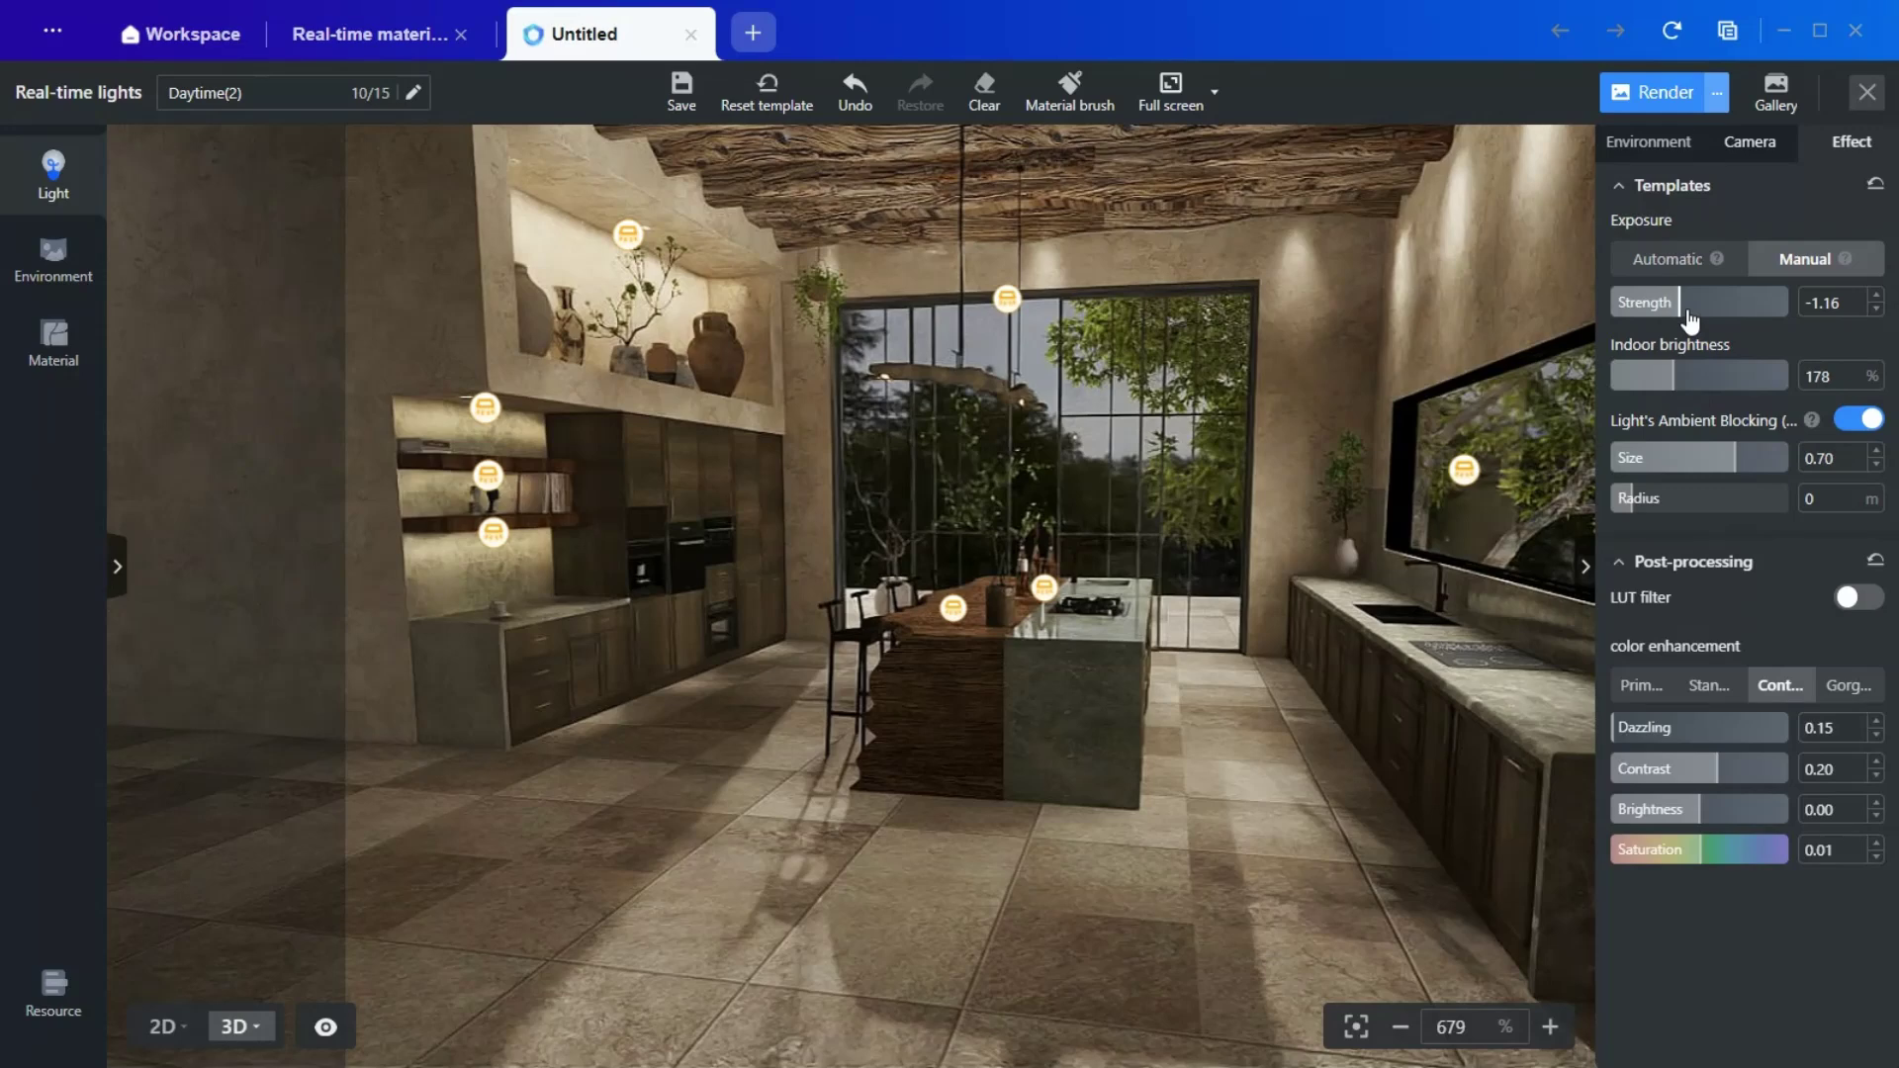
pyautogui.moveTo(1815, 423)
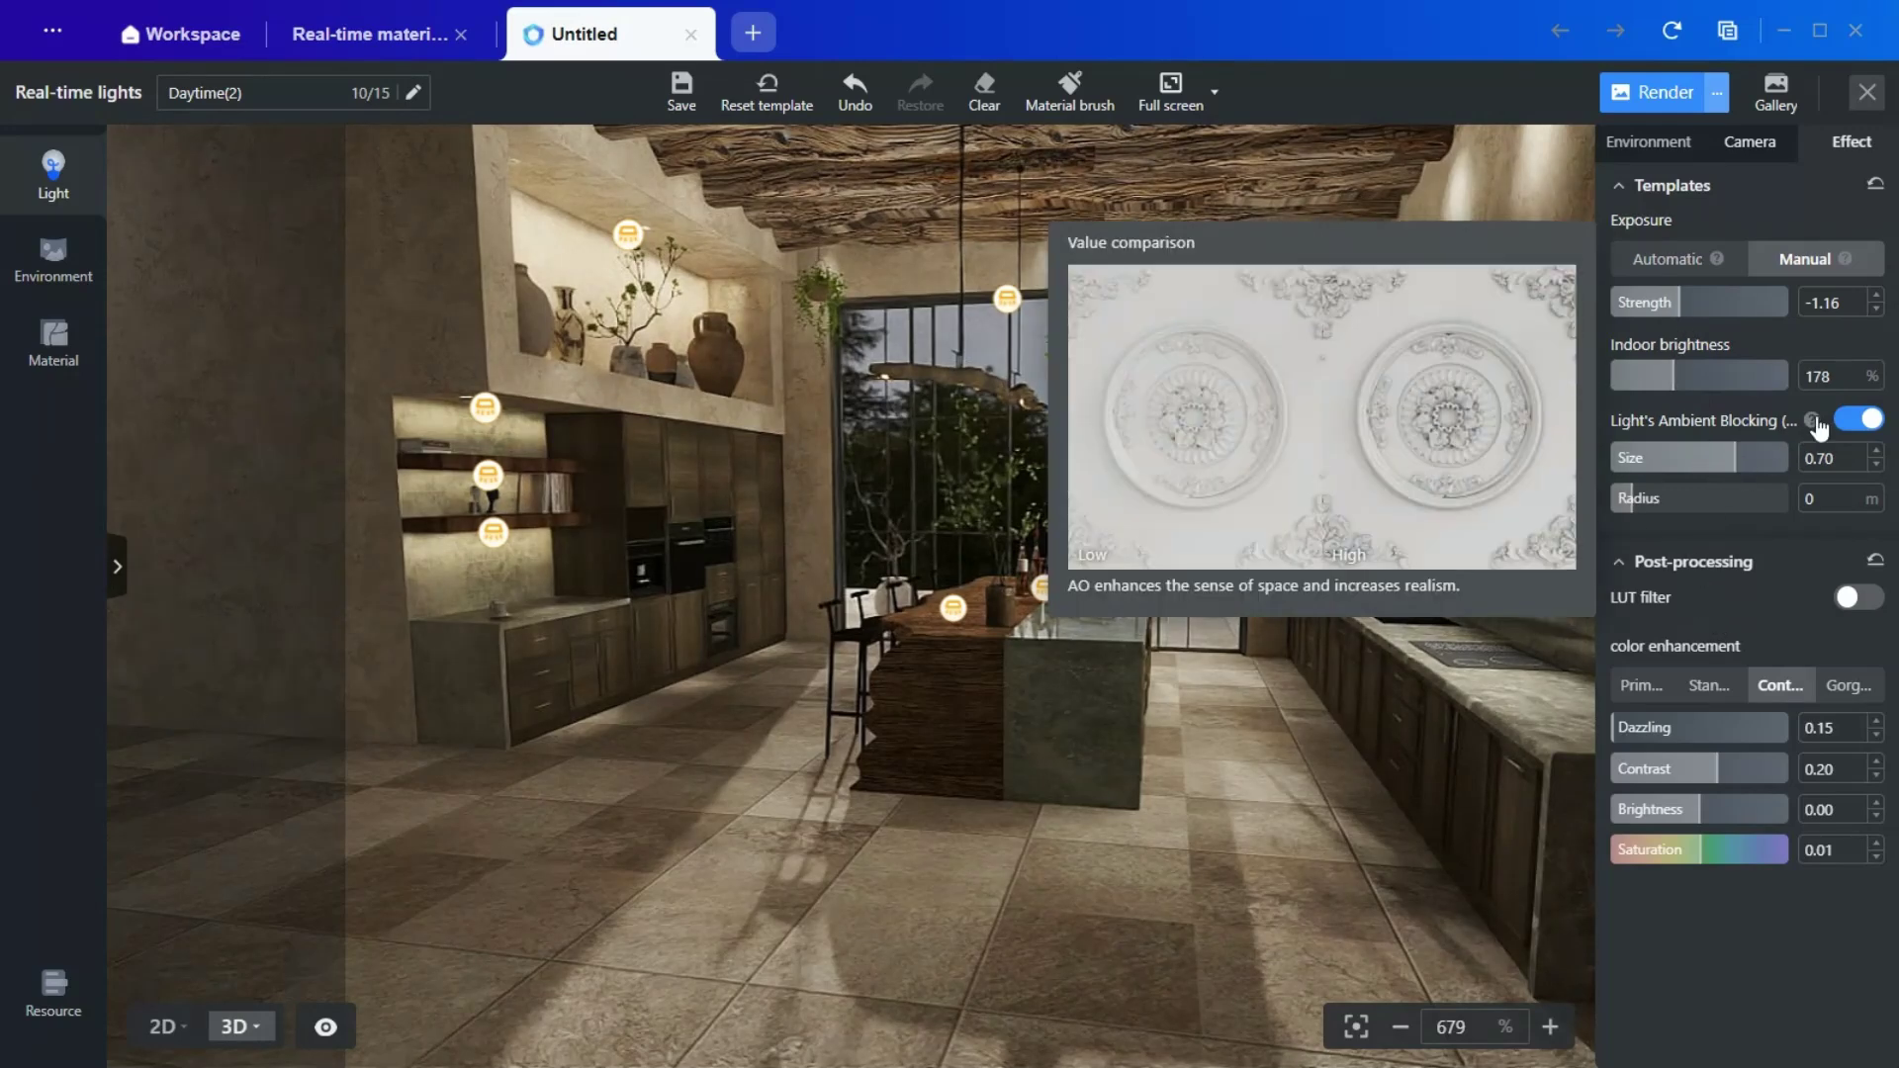
# Step: Compare the Primary, Standard, Contrast and Gorgeous color enhancement presets and apply Primary
pyautogui.click(1650, 692)
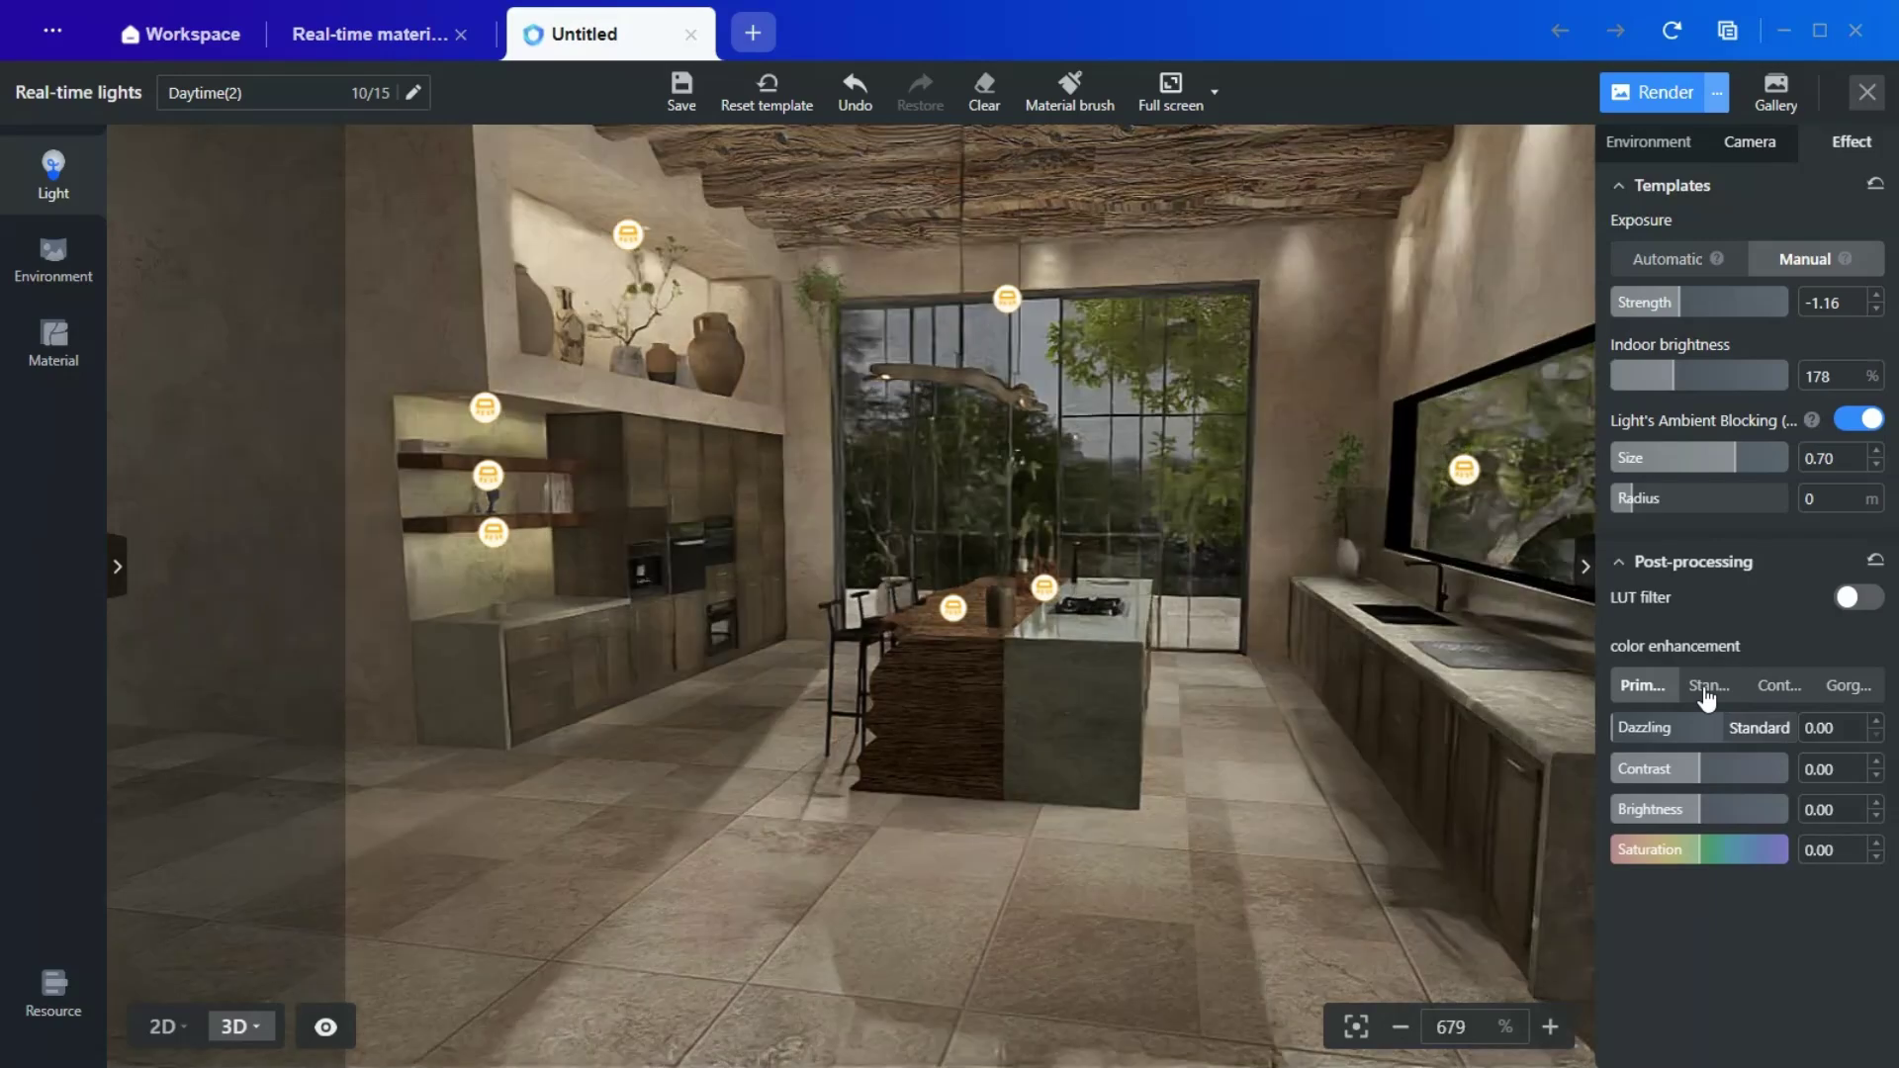
pyautogui.click(1706, 692)
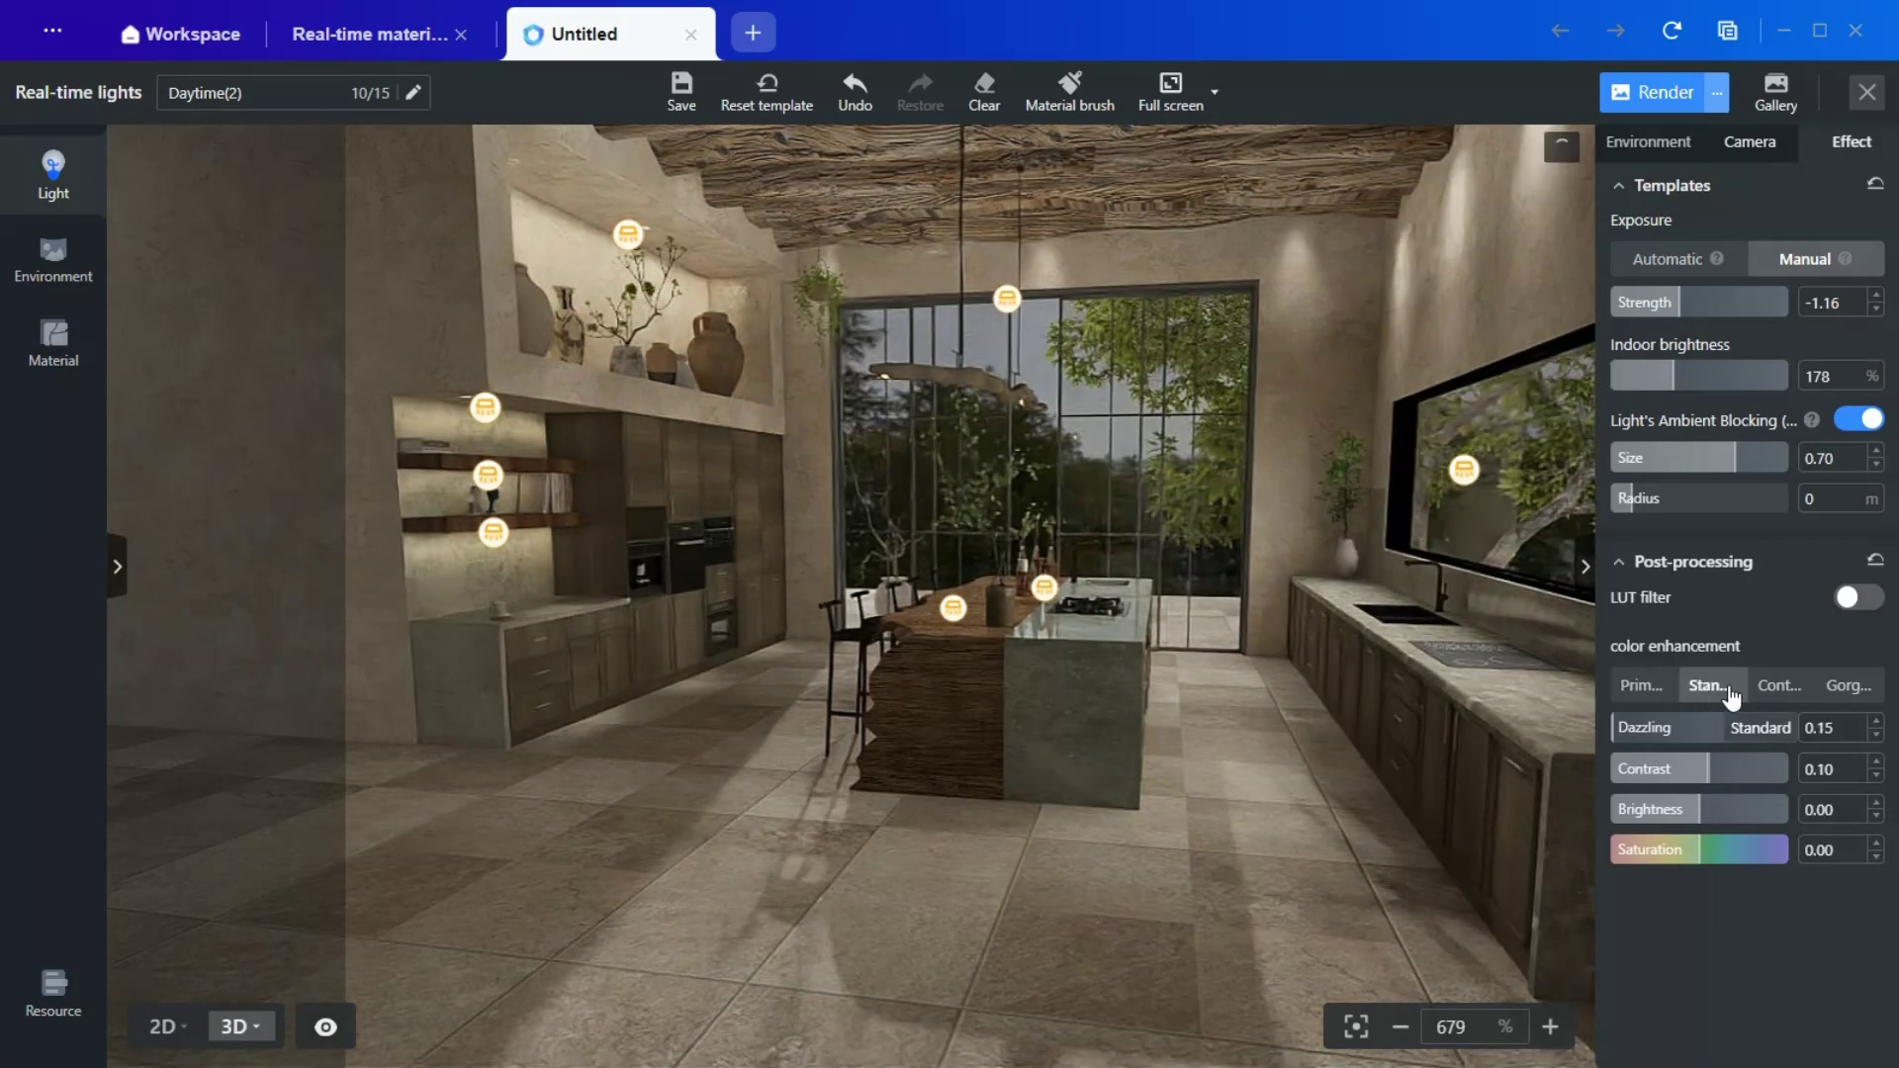
pyautogui.click(1785, 690)
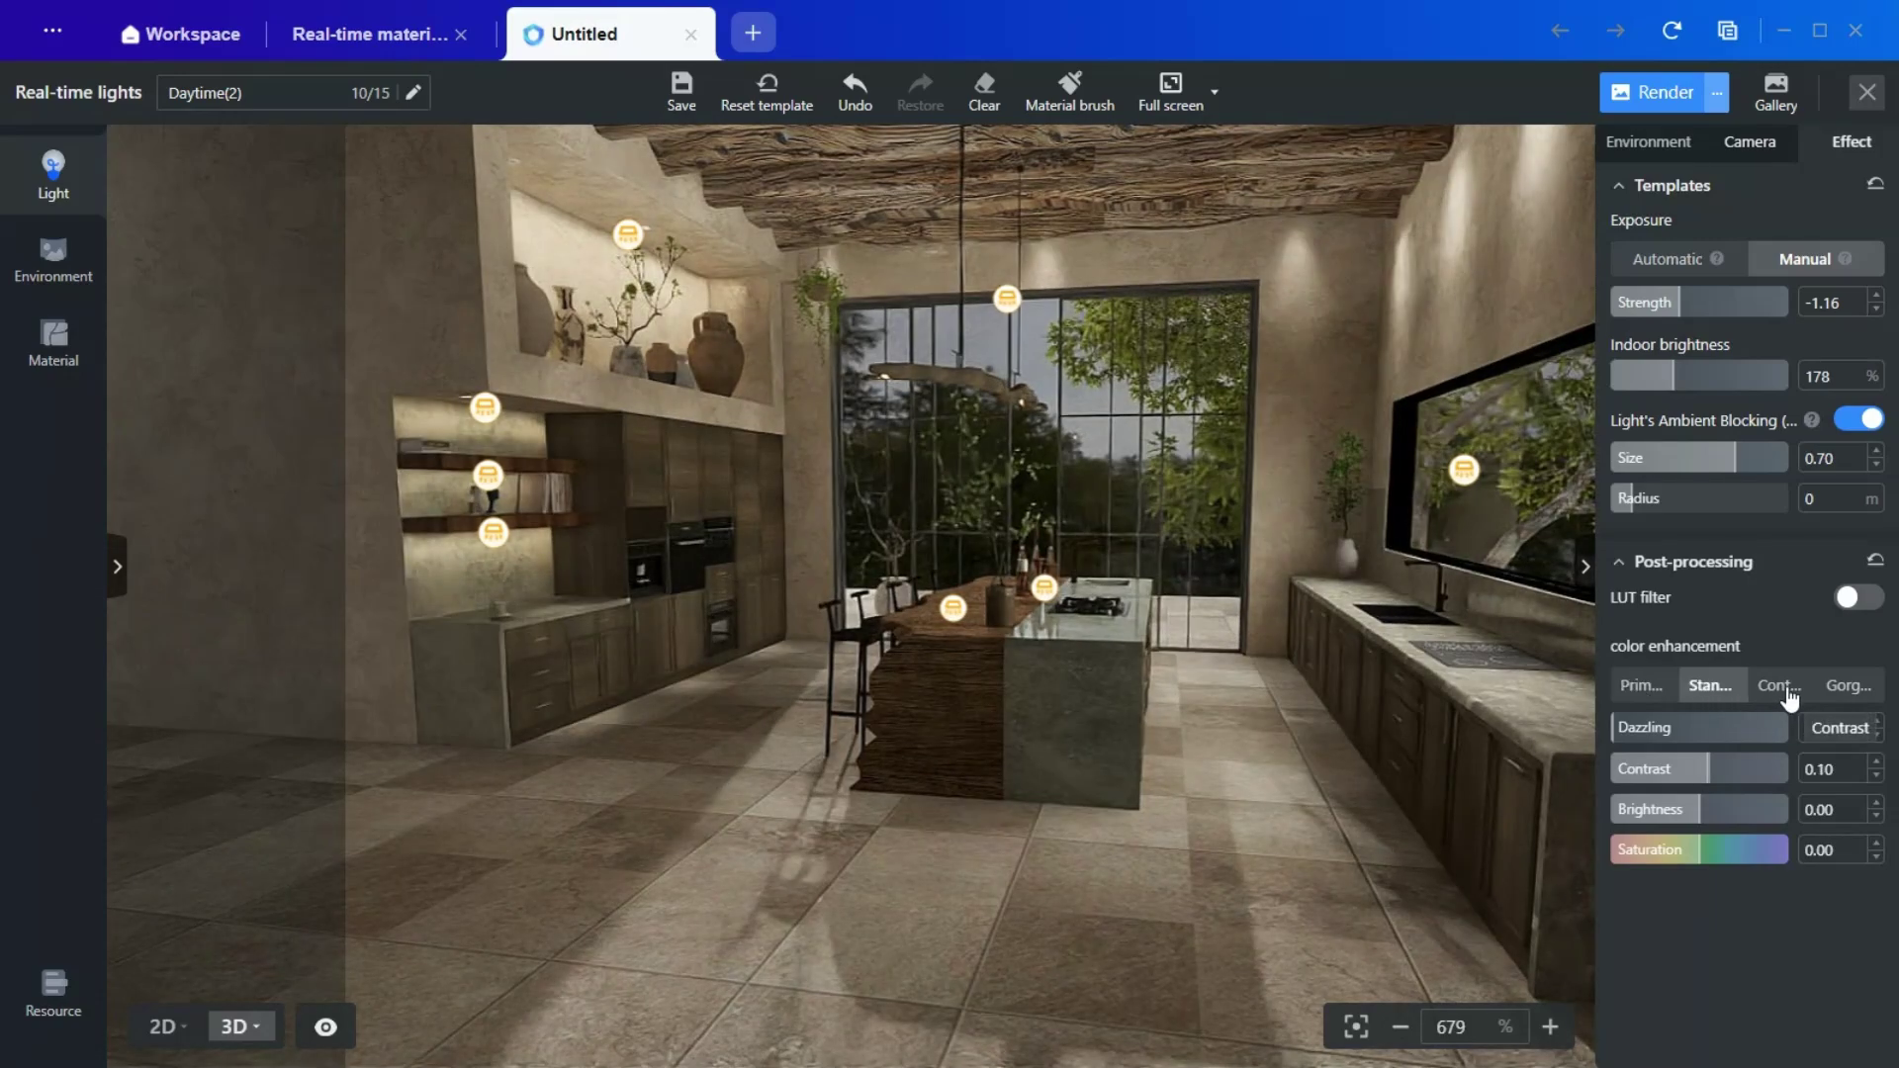
pyautogui.click(1849, 688)
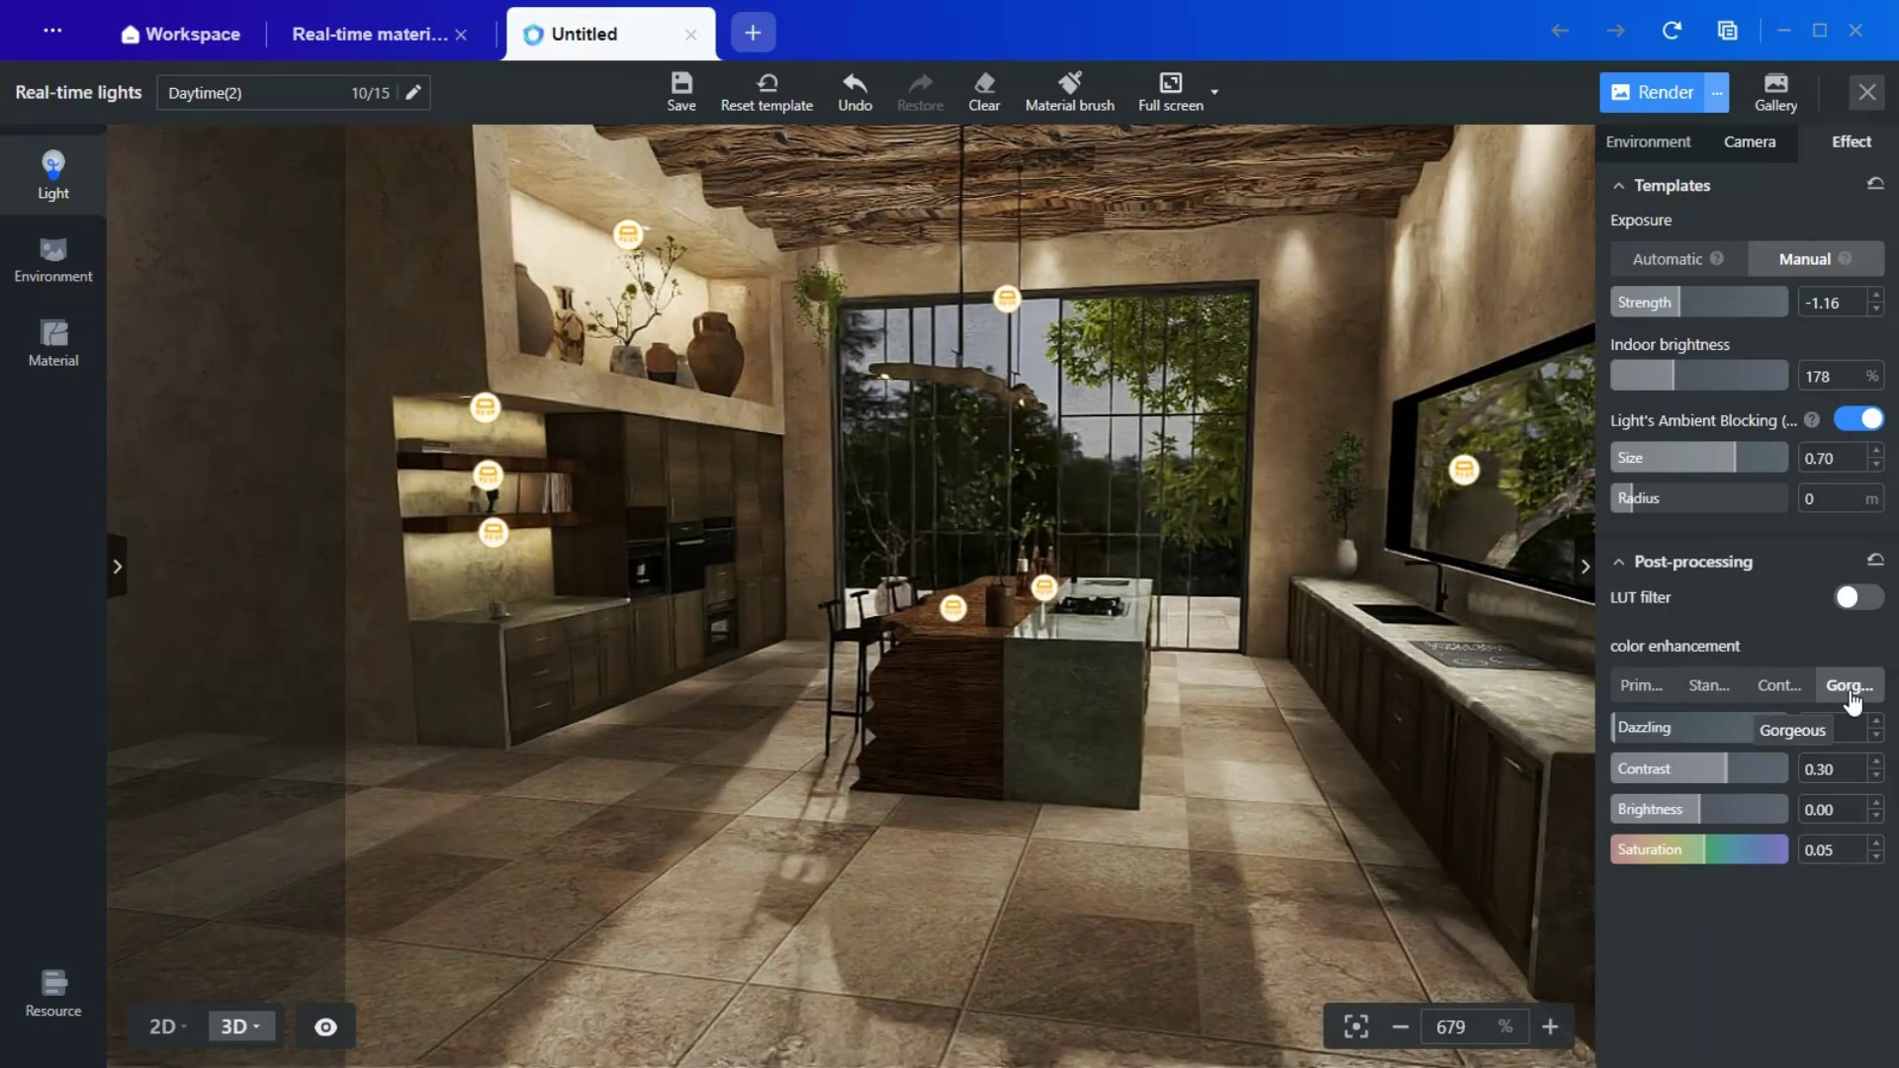
pyautogui.click(1642, 690)
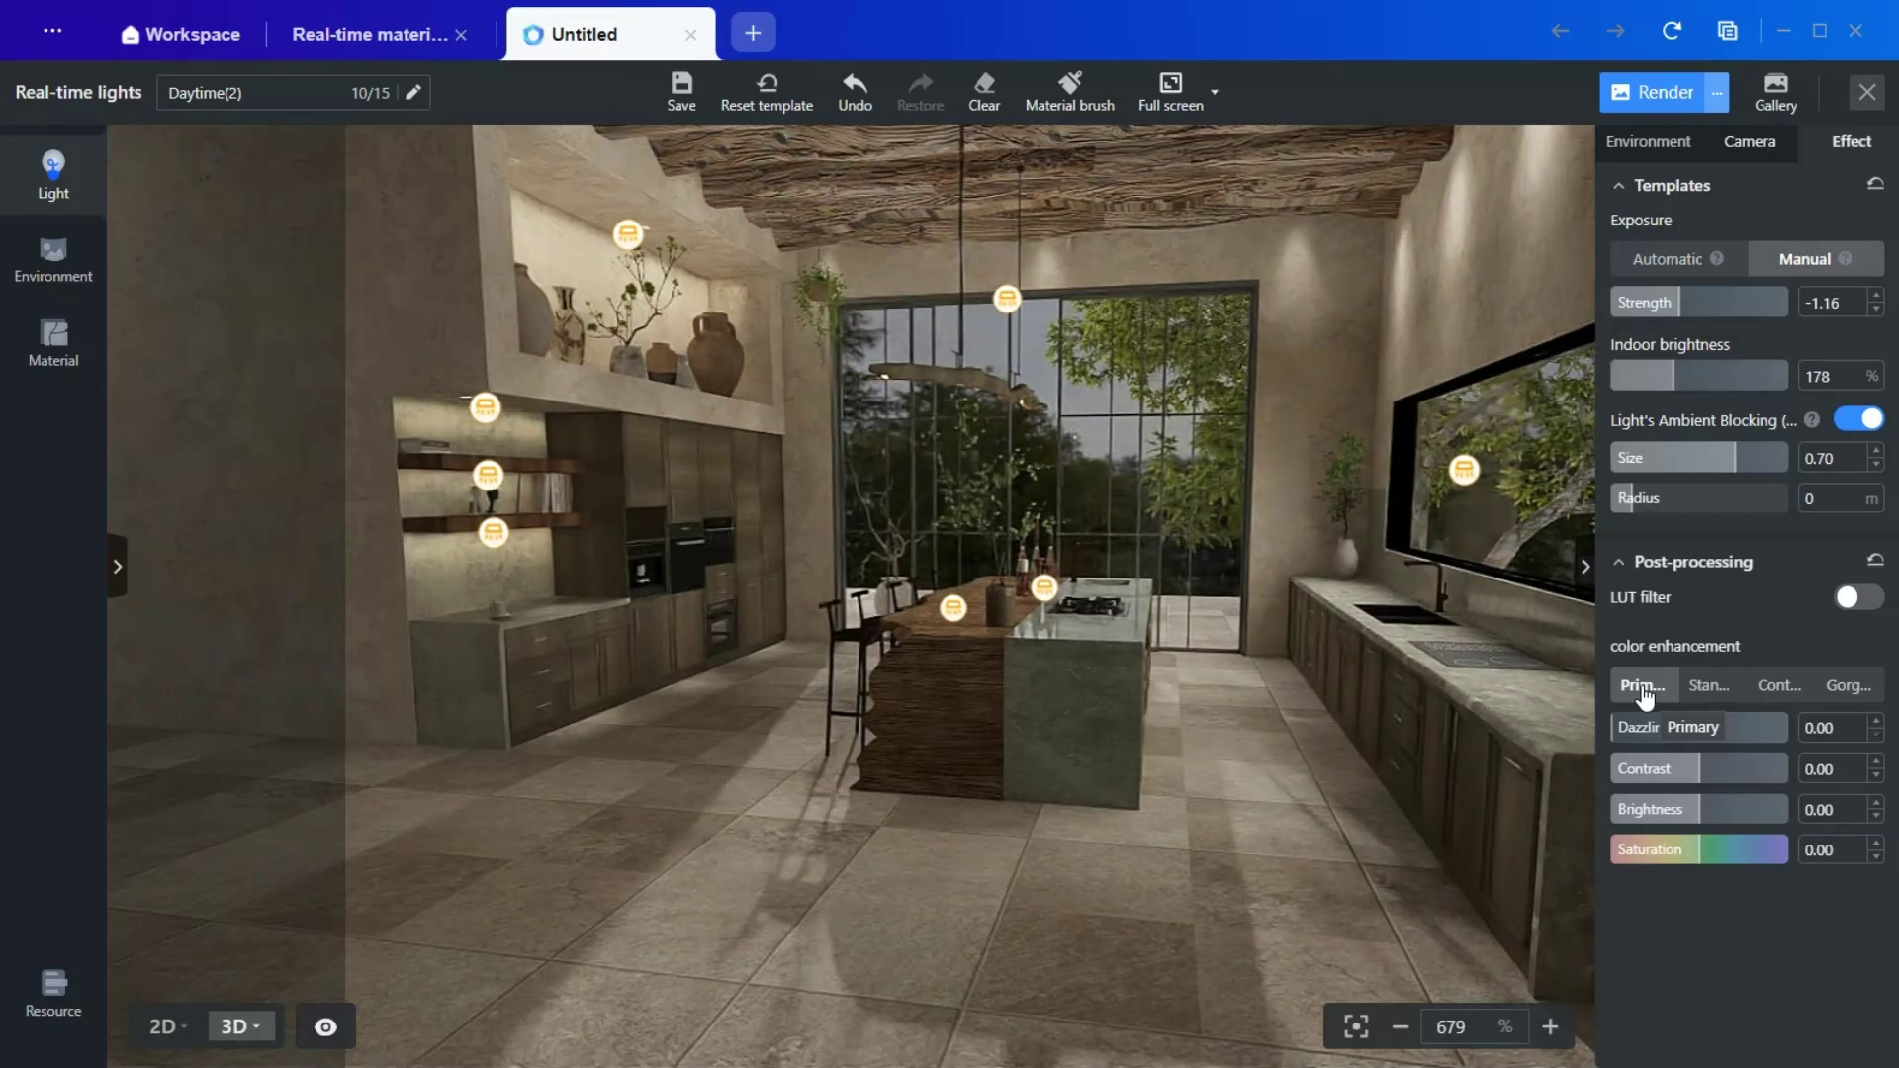
# Step: Apply the Standard color enhancement preset and render the kitchen from a view facing the island and the open shelf wall
pyautogui.click(1705, 692)
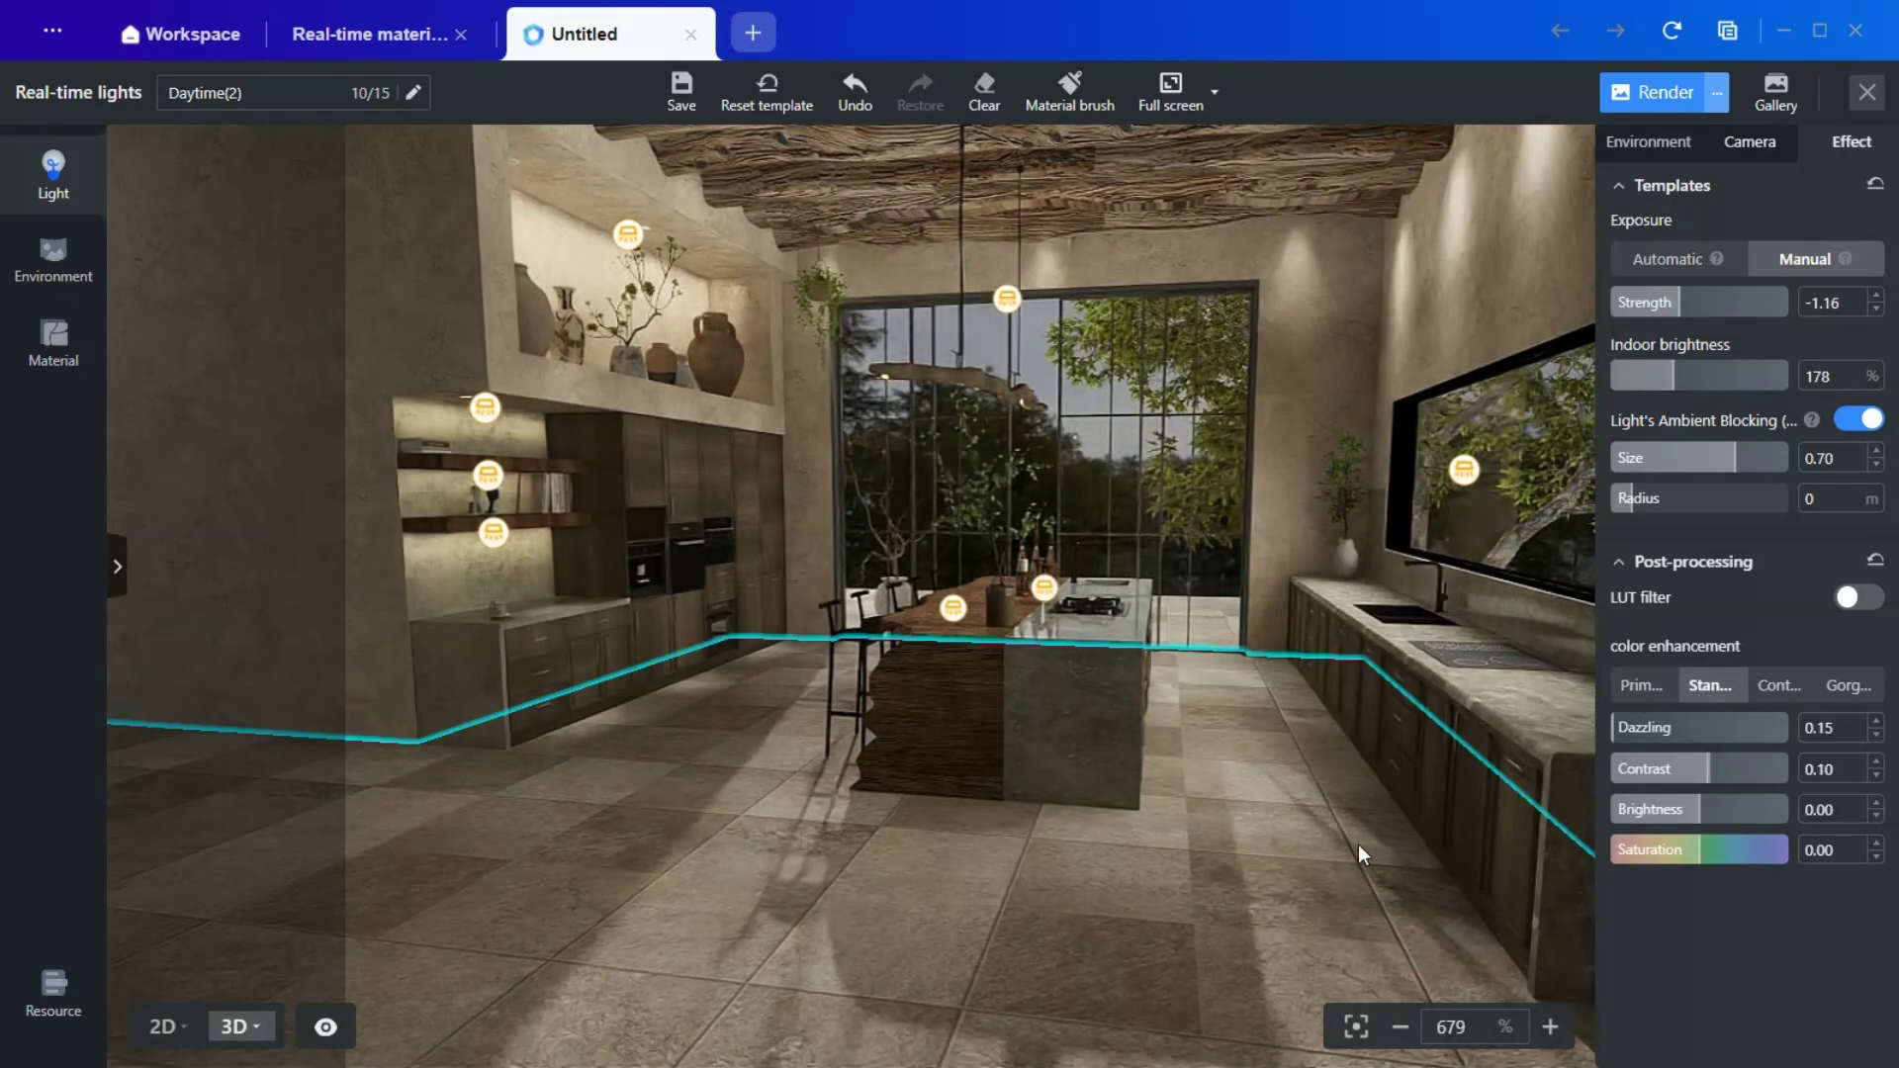
pyautogui.moveTo(1357, 846); pyautogui.dragTo(1175, 861, button='middle')
pyautogui.moveTo(1234, 866); pyautogui.dragTo(1295, 860)
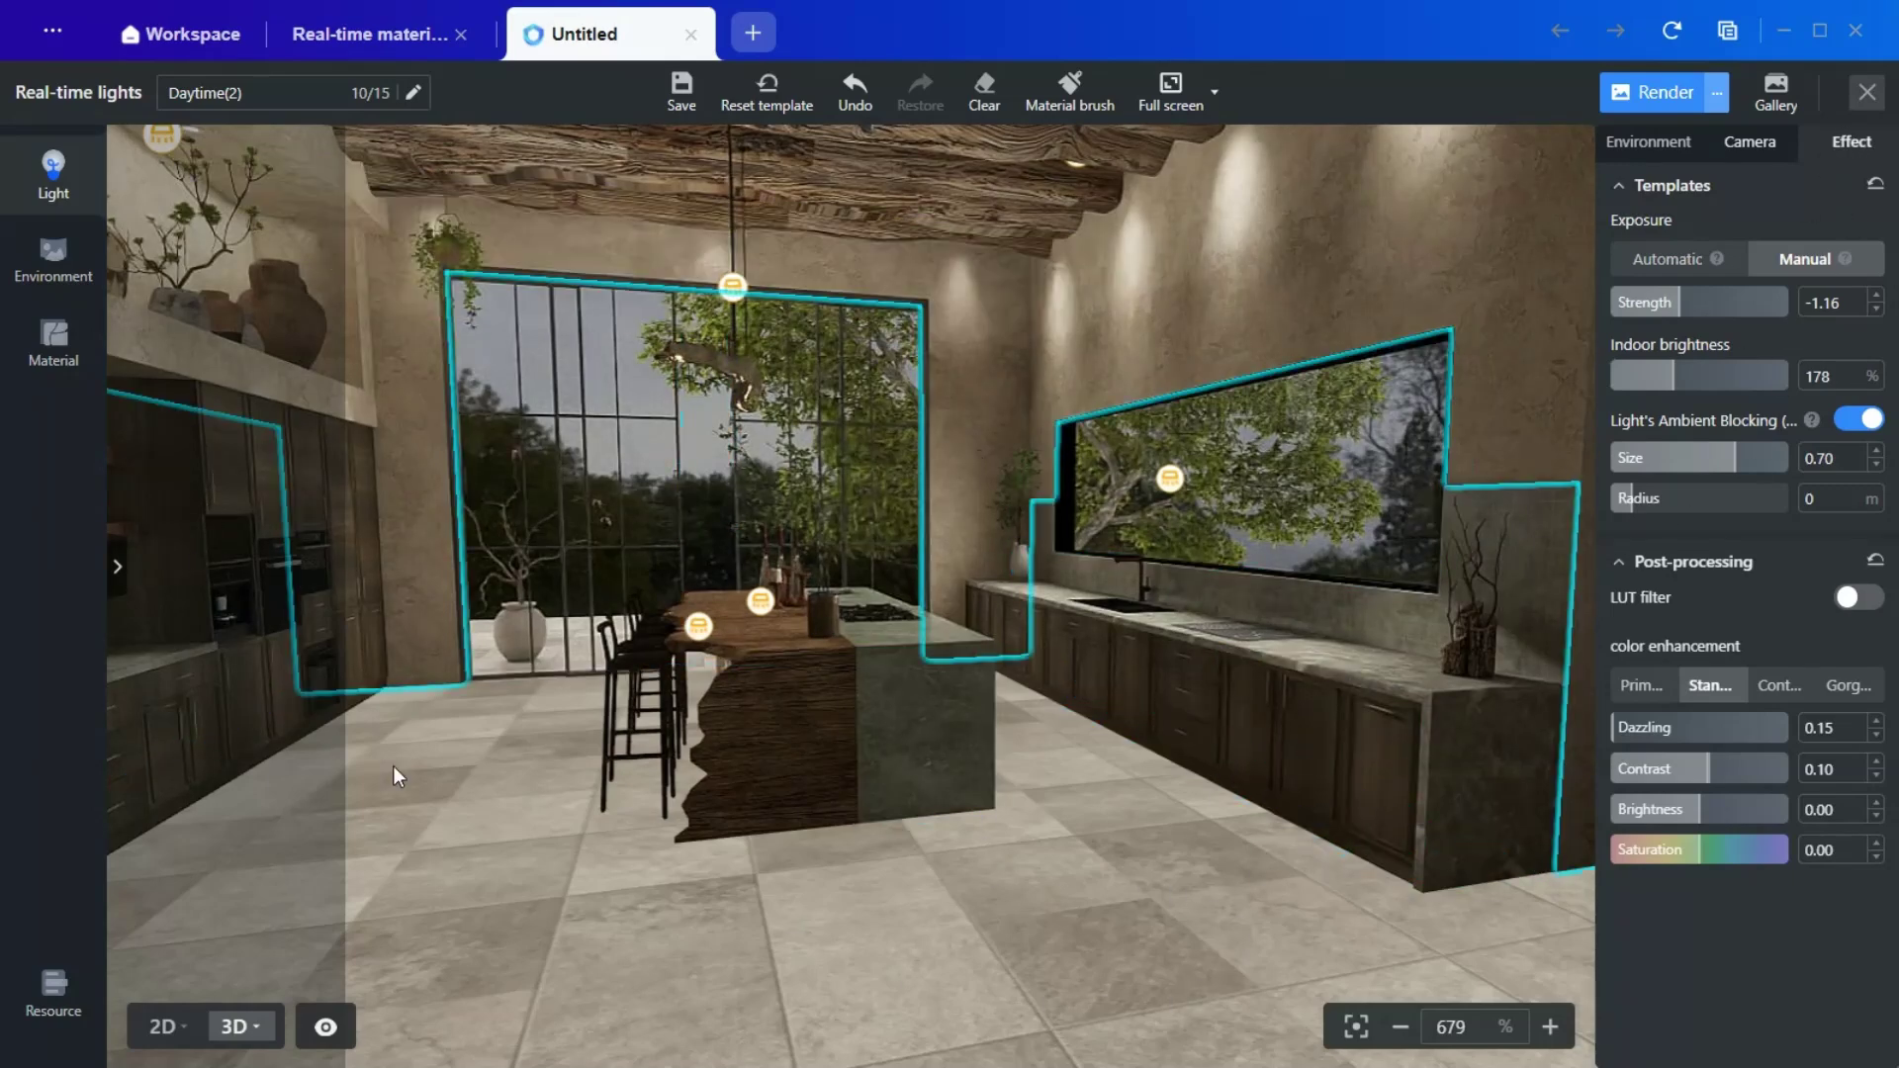
pyautogui.moveTo(1125, 919); pyautogui.dragTo(1080, 921)
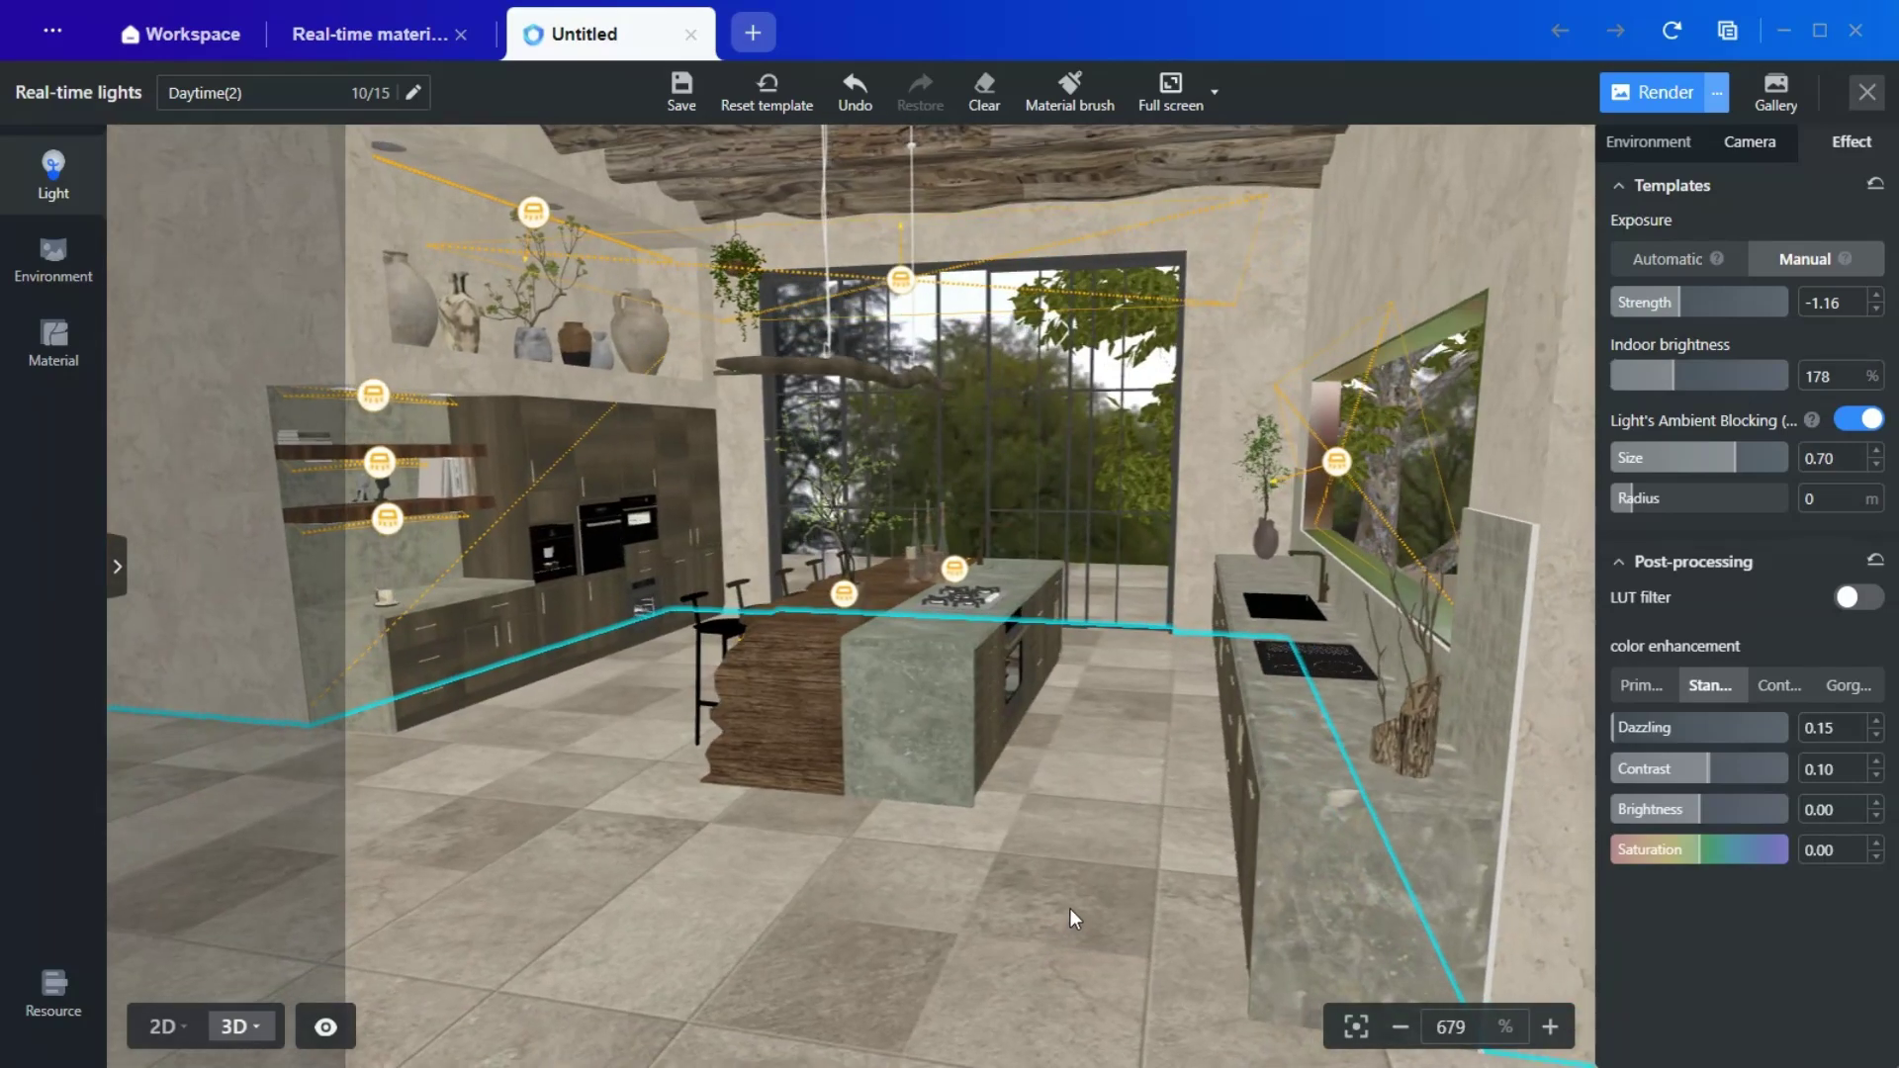
pyautogui.click(627, 754)
pyautogui.scroll(1, 943, 914)
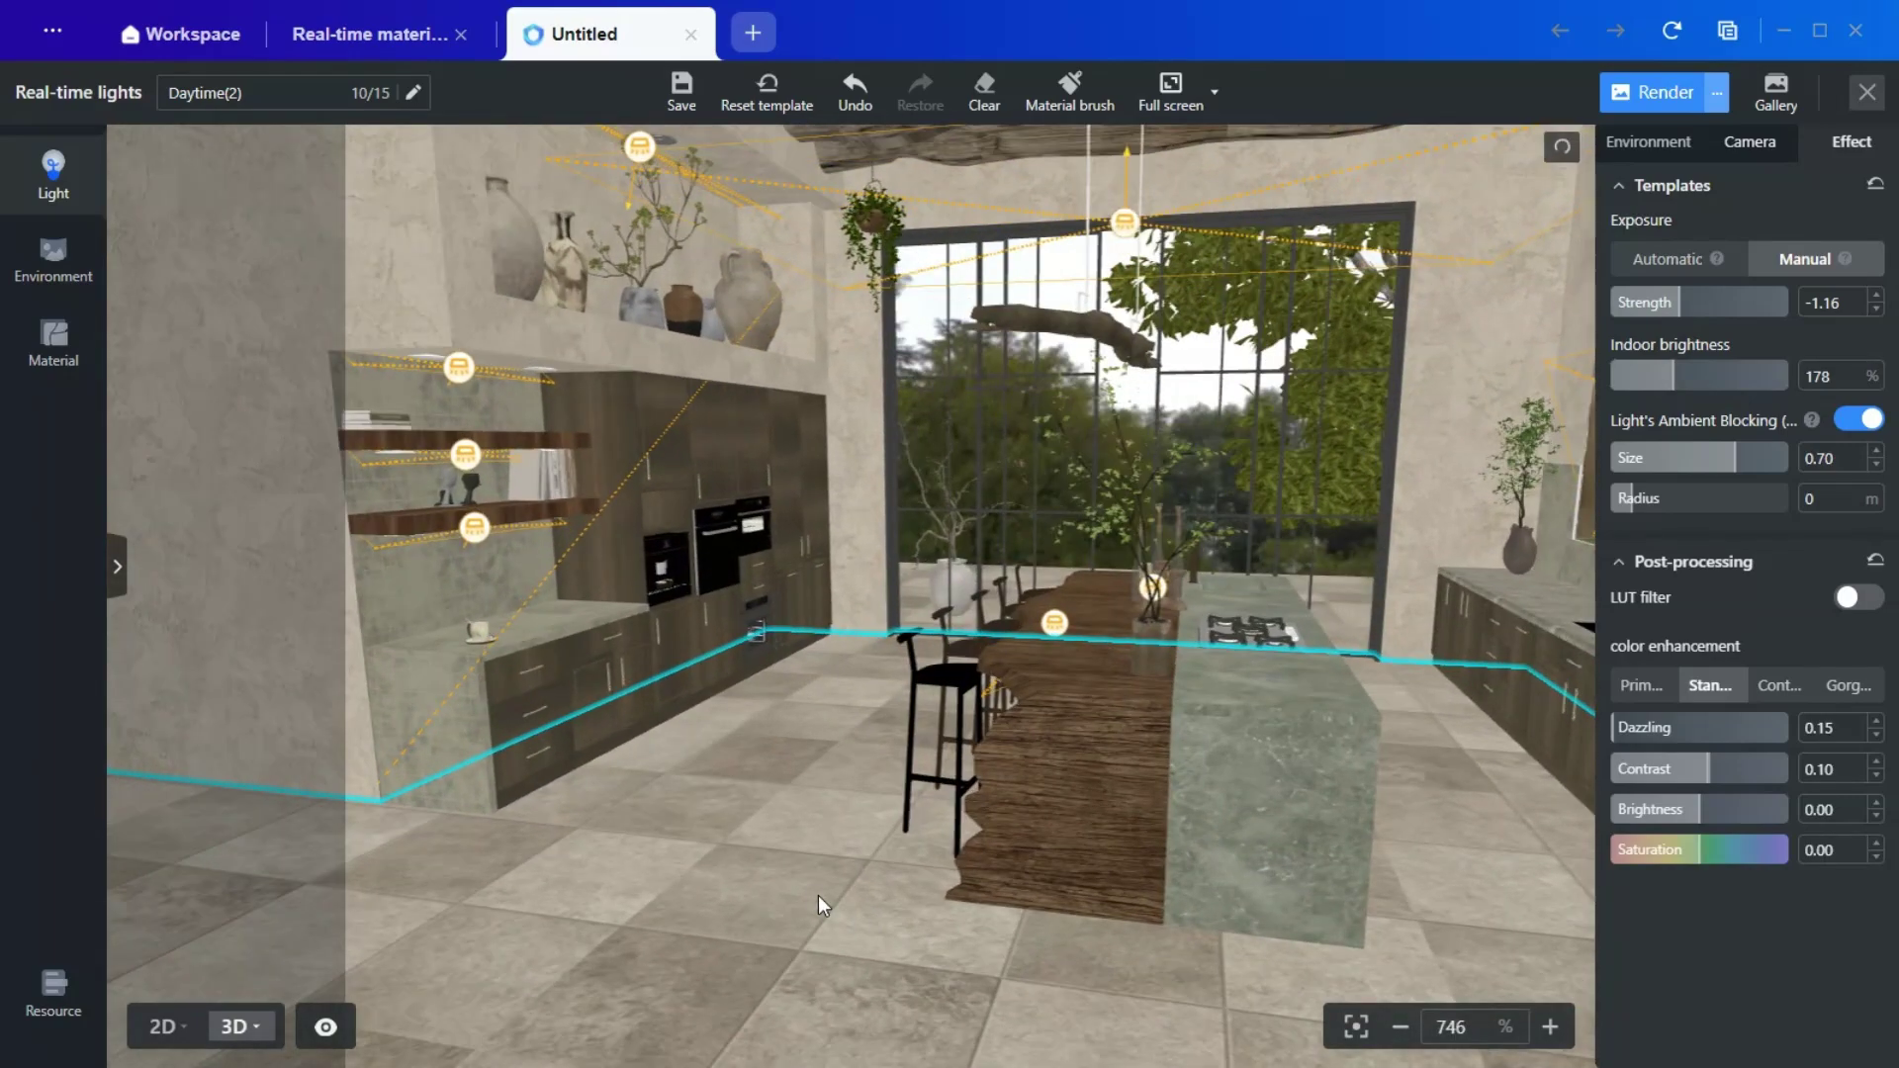
pyautogui.moveTo(817, 894); pyautogui.dragTo(758, 892)
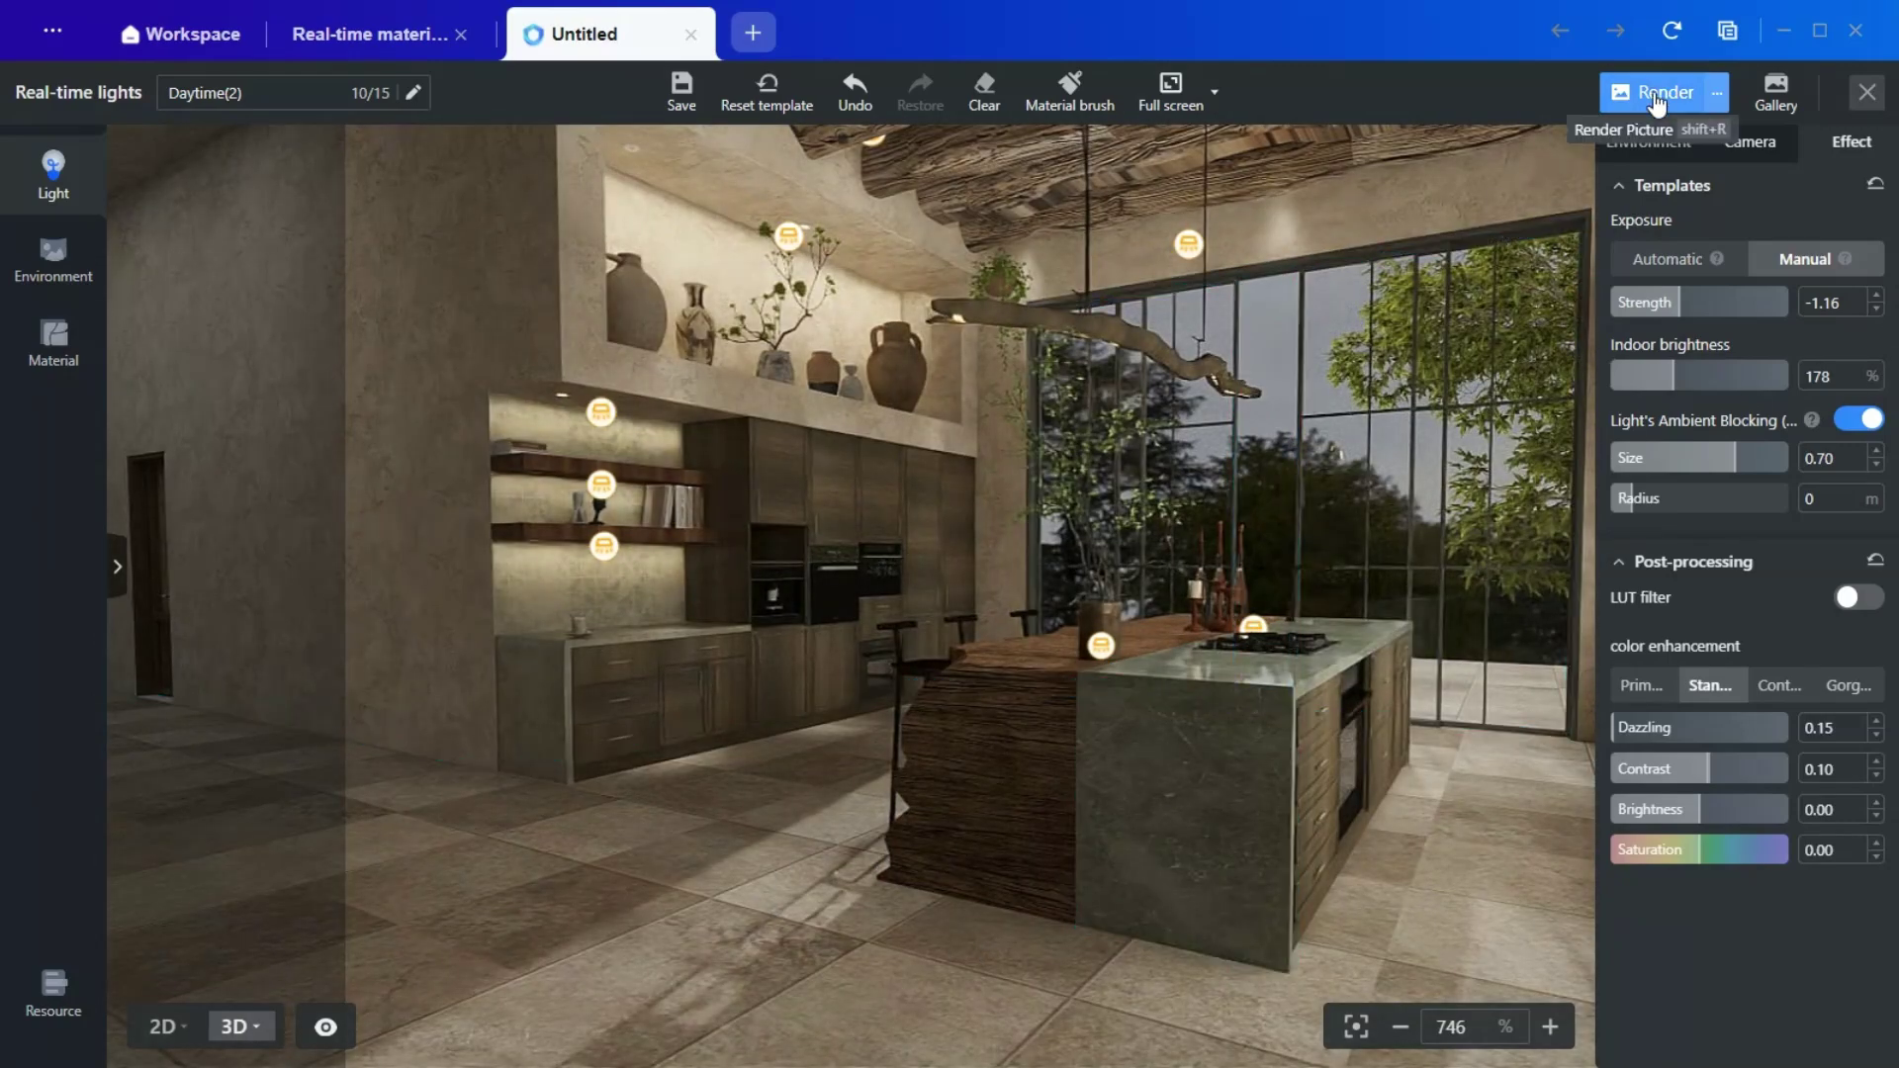
pyautogui.click(1657, 96)
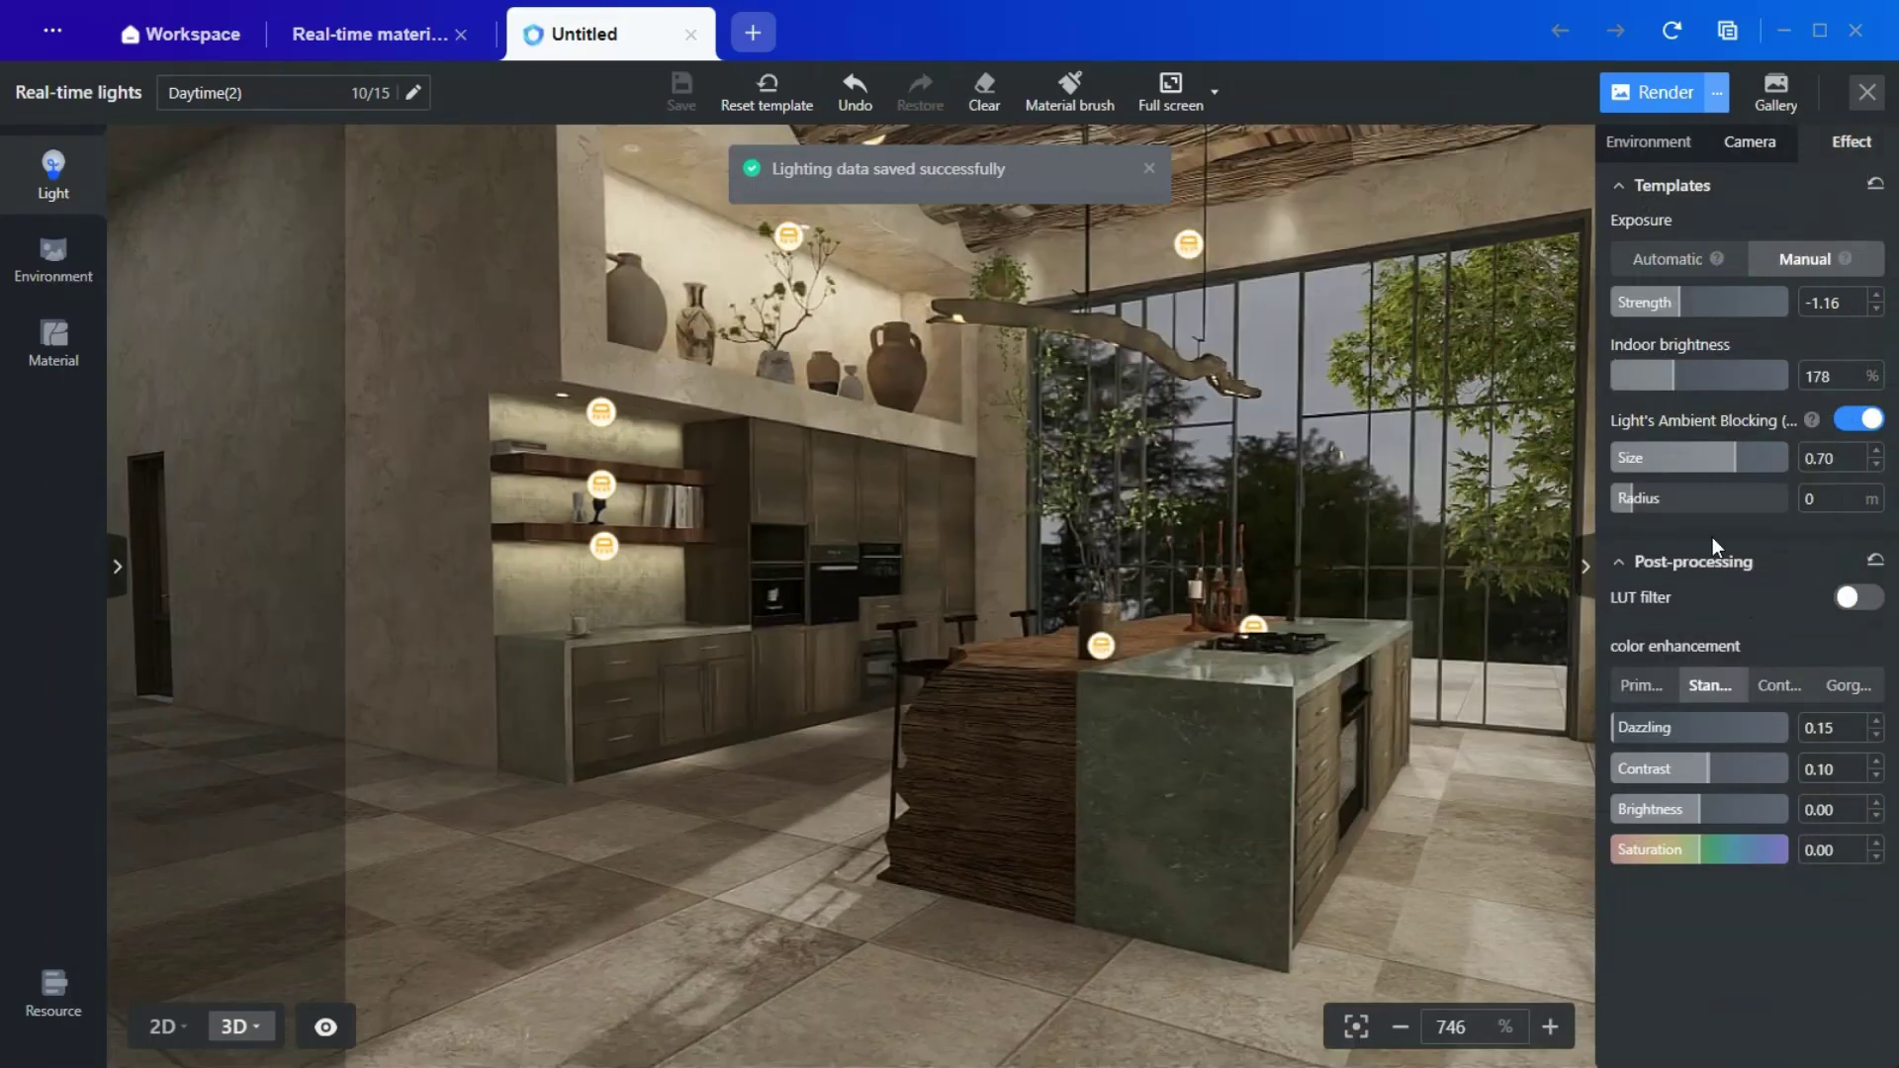
# Step: Frame a close view across the island toward the wall cabinets and enable the camera's depth of field
pyautogui.click(1764, 145)
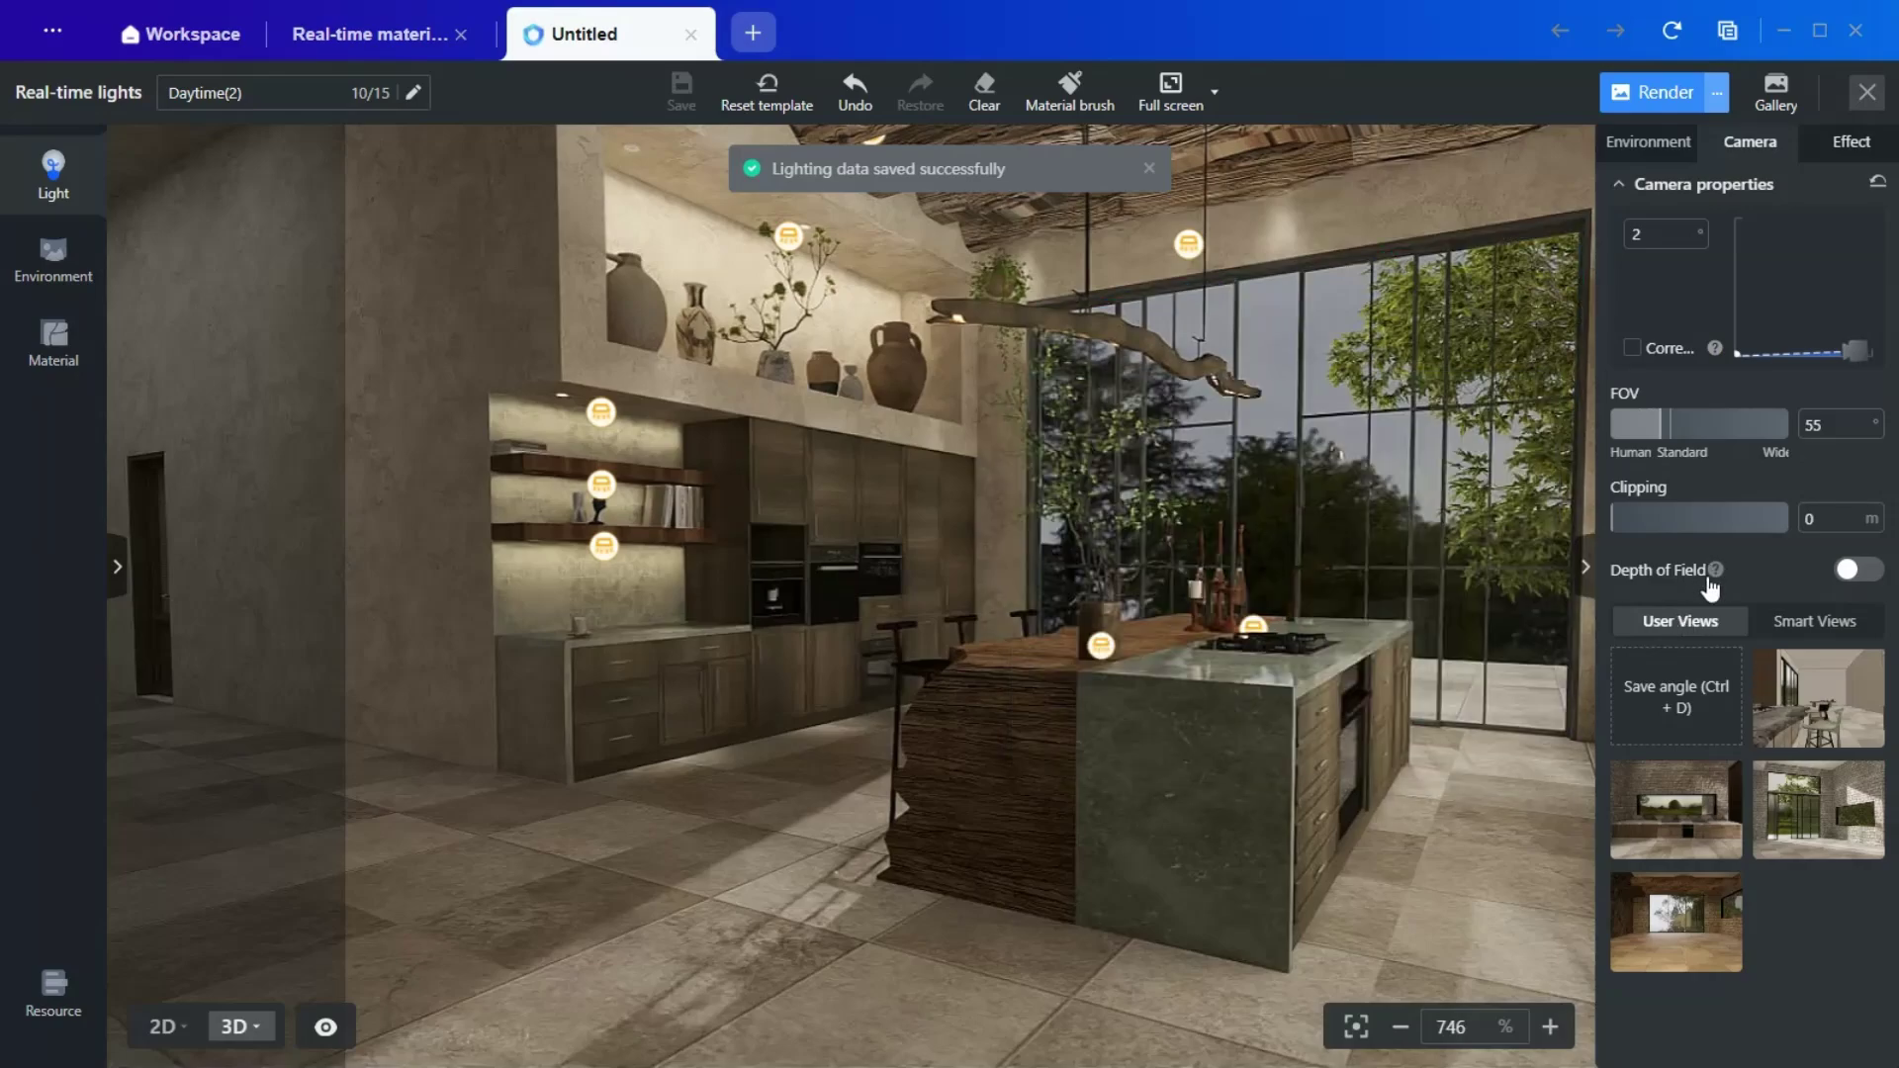
pyautogui.scroll(6, 1228, 692)
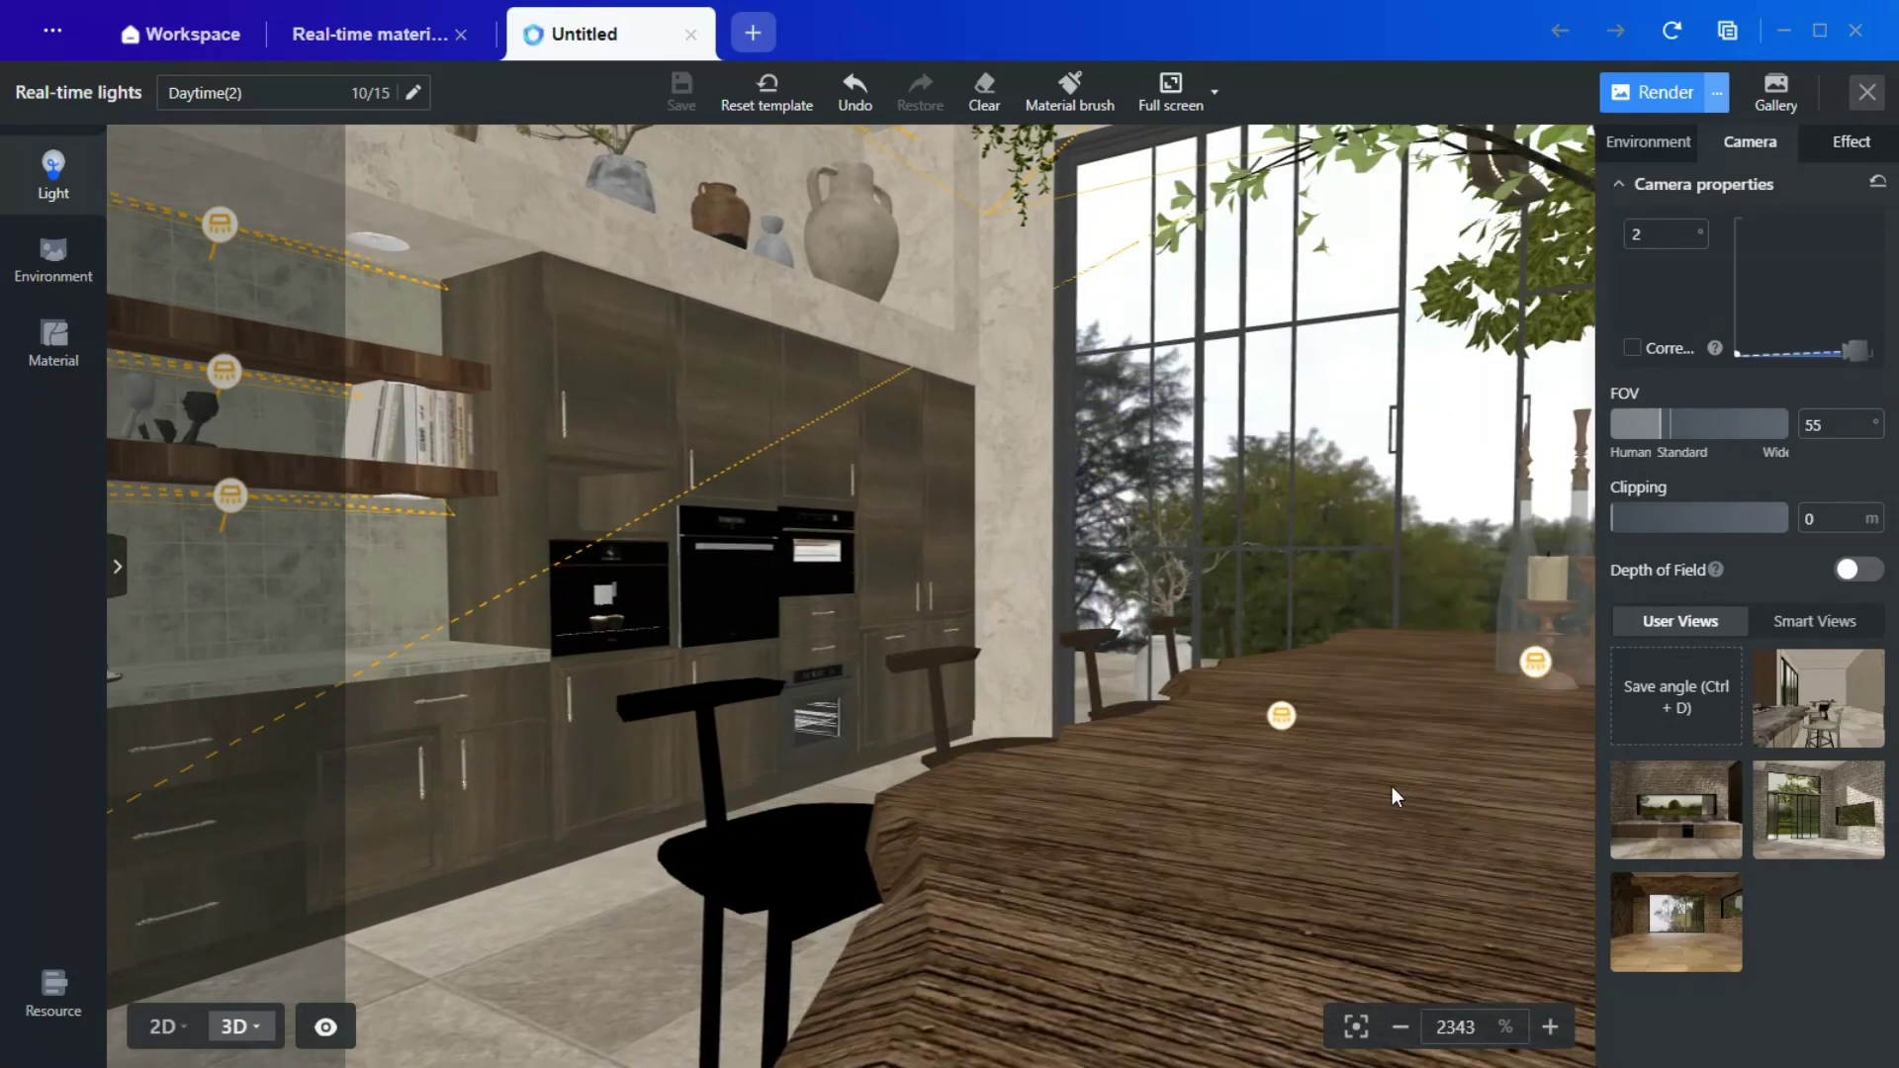
pyautogui.scroll(-6, 1285, 786)
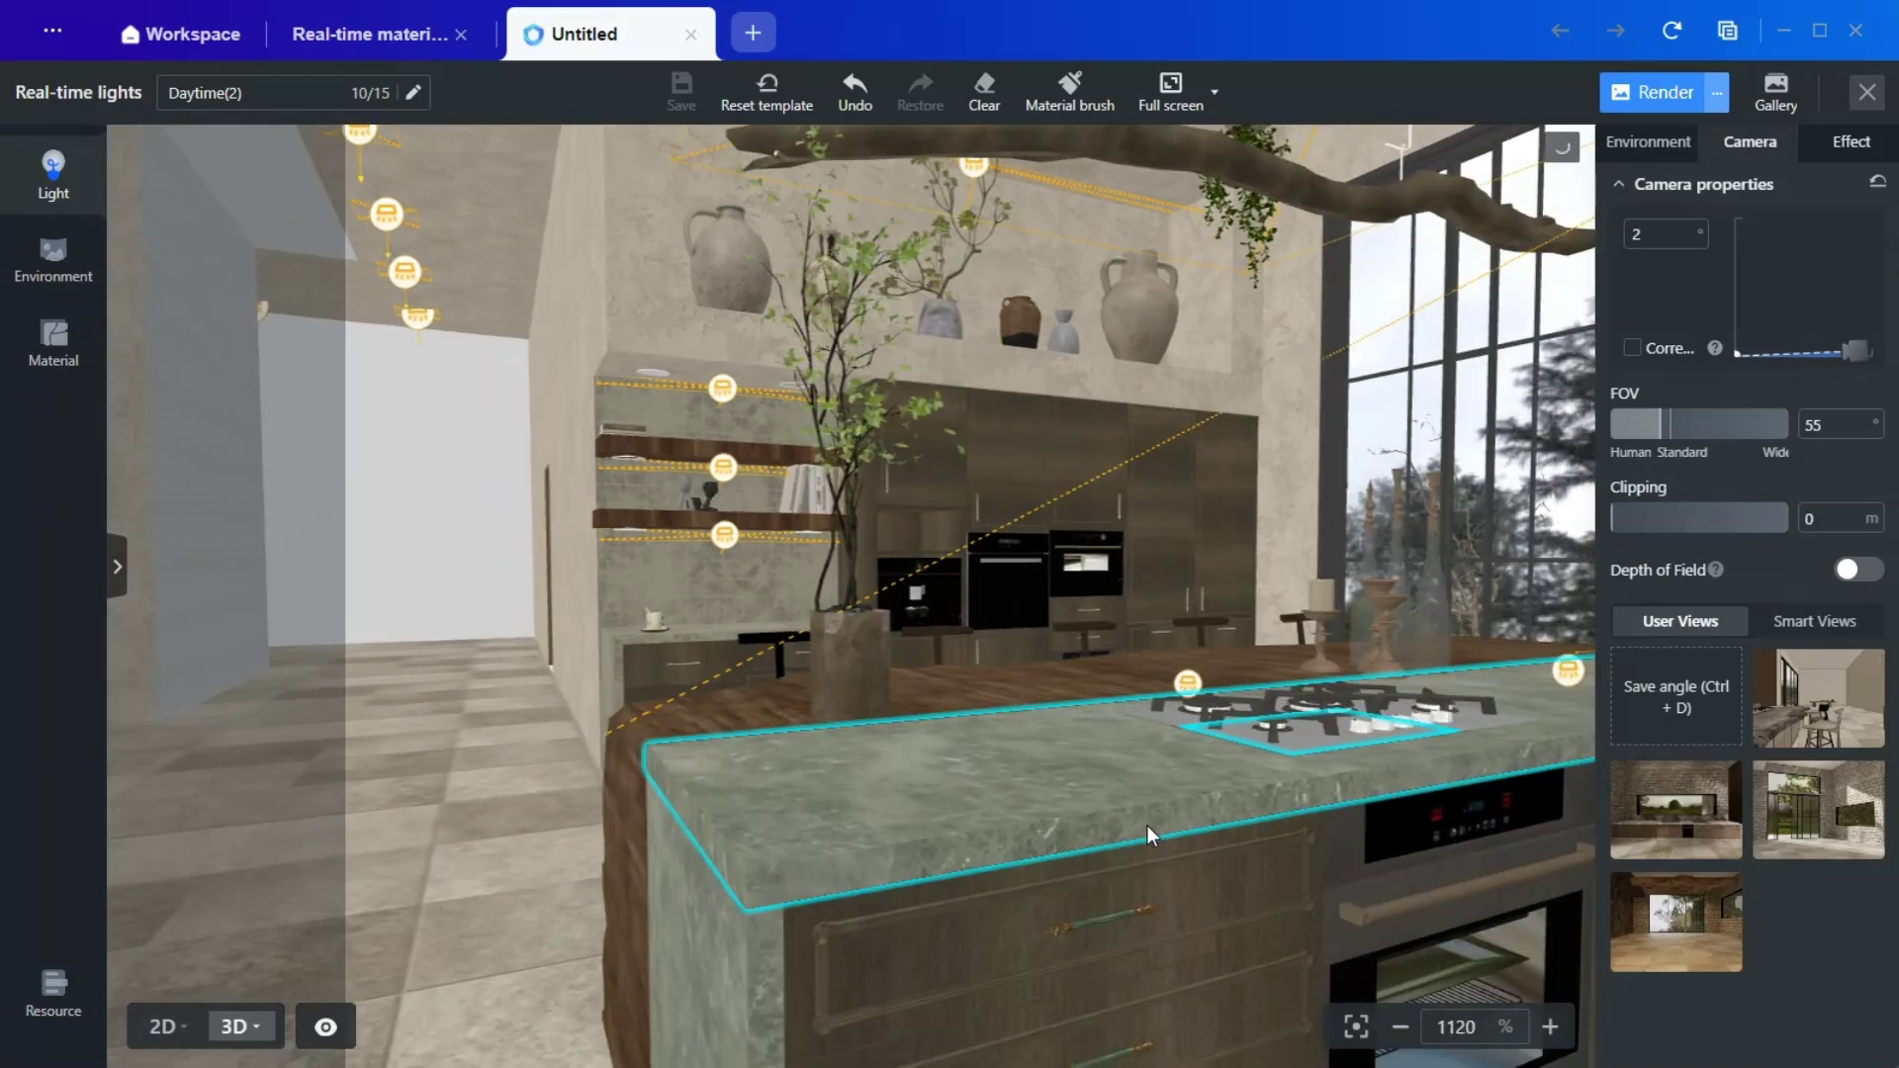
pyautogui.moveTo(1147, 826); pyautogui.dragTo(1083, 868, button='middle')
pyautogui.moveTo(1171, 848); pyautogui.dragTo(1146, 797)
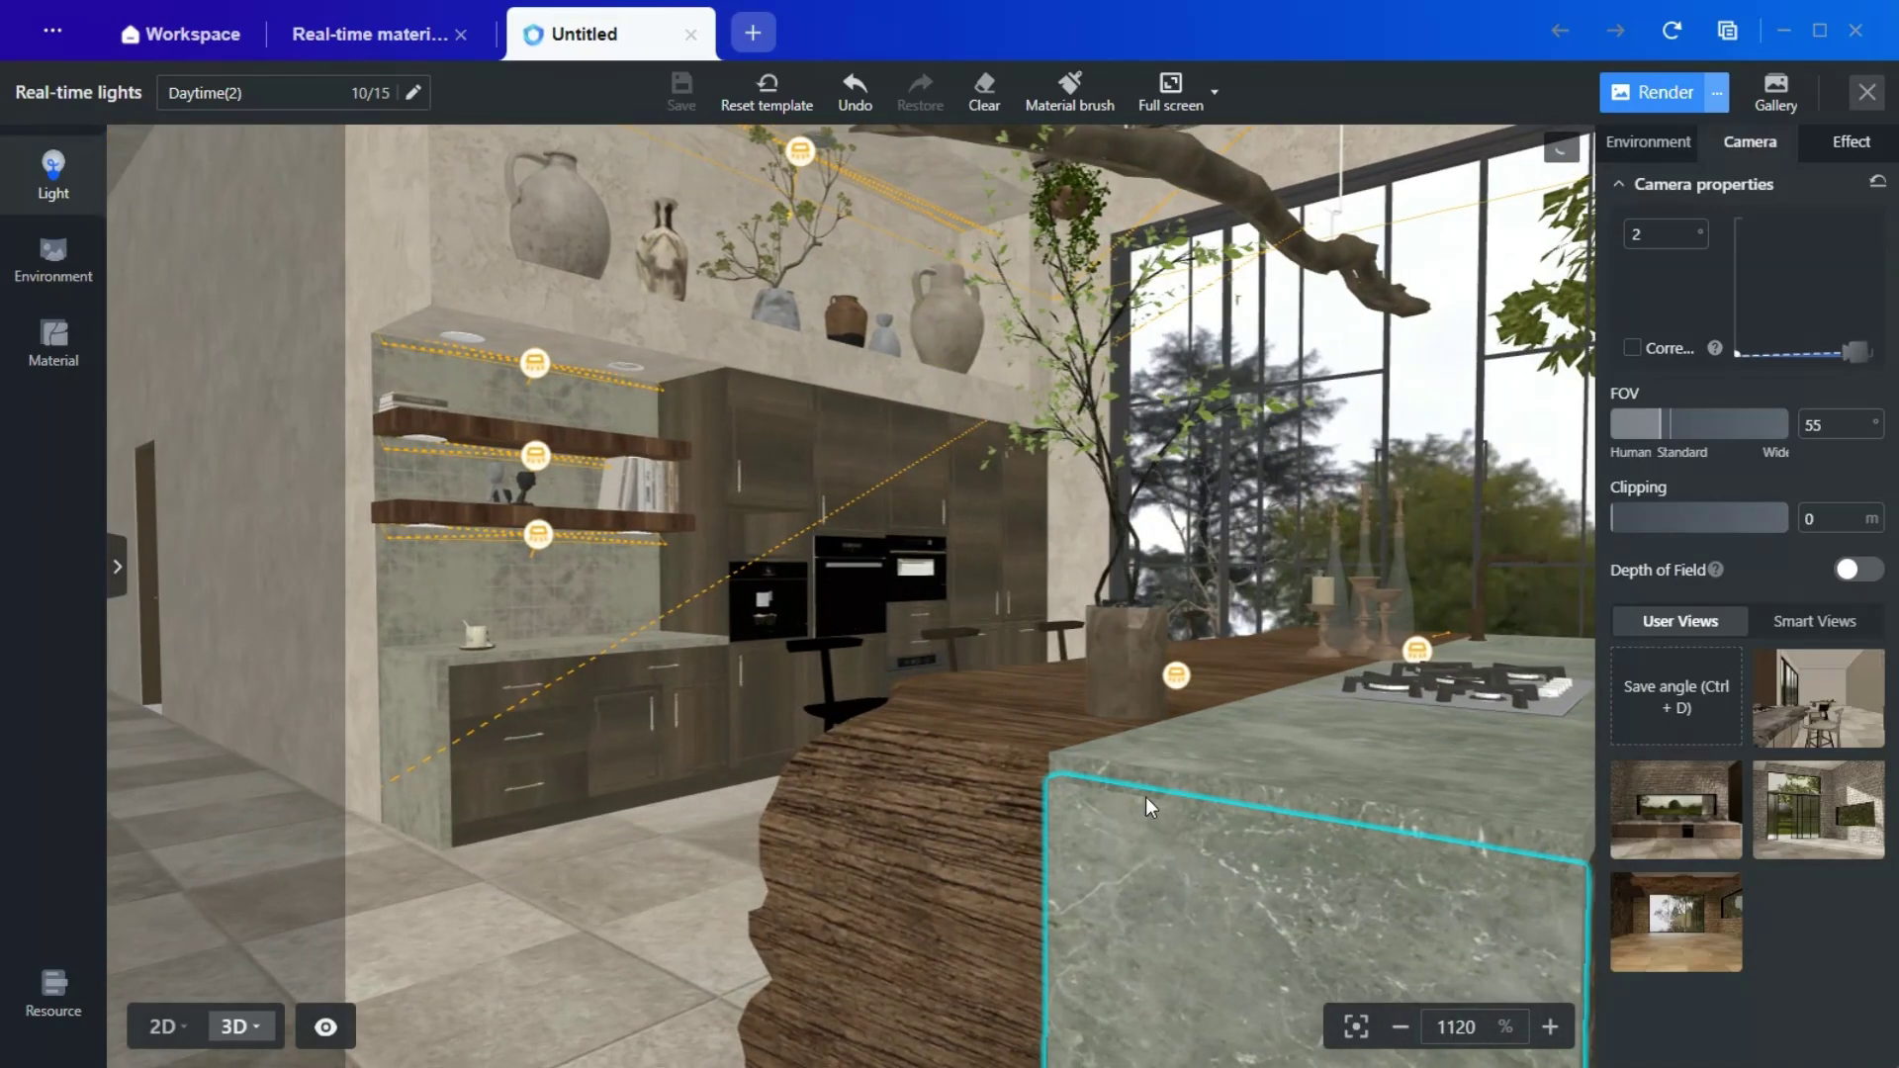
pyautogui.click(1851, 569)
pyautogui.click(1759, 621)
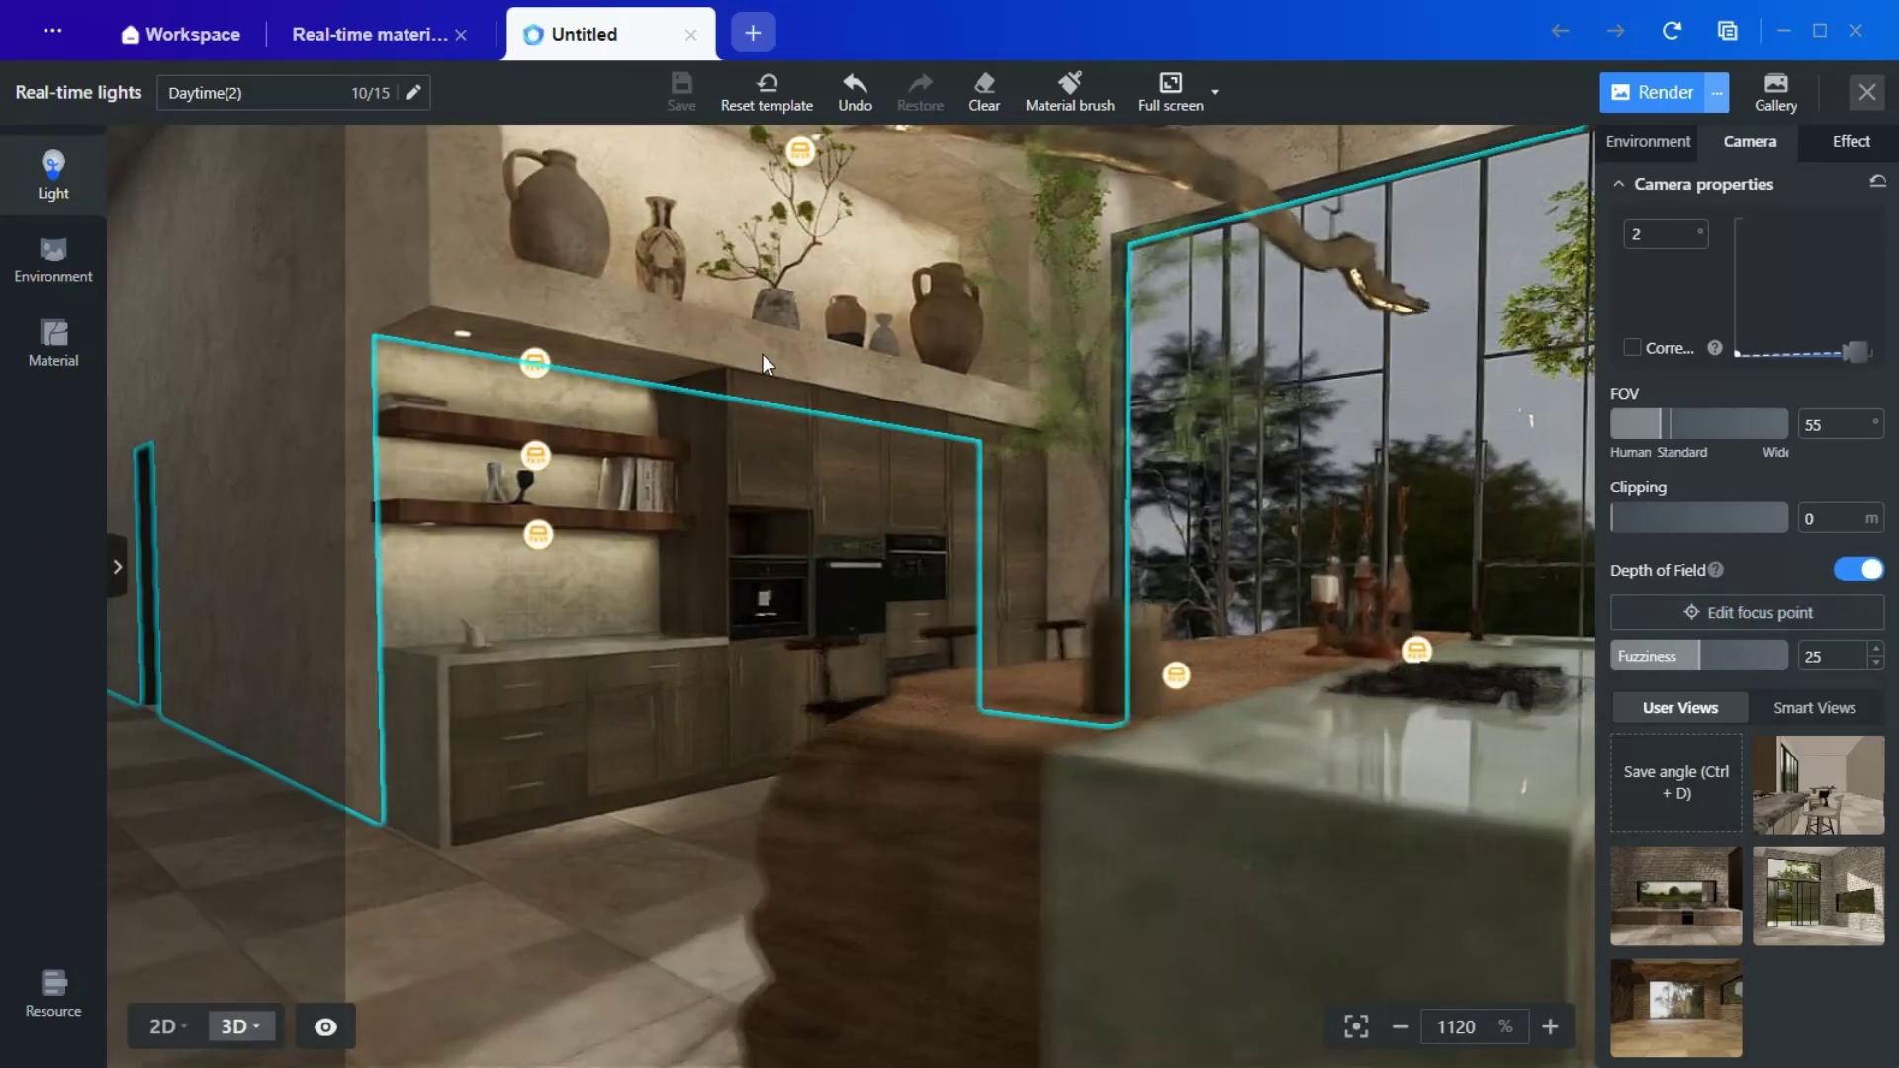
pyautogui.click(764, 497)
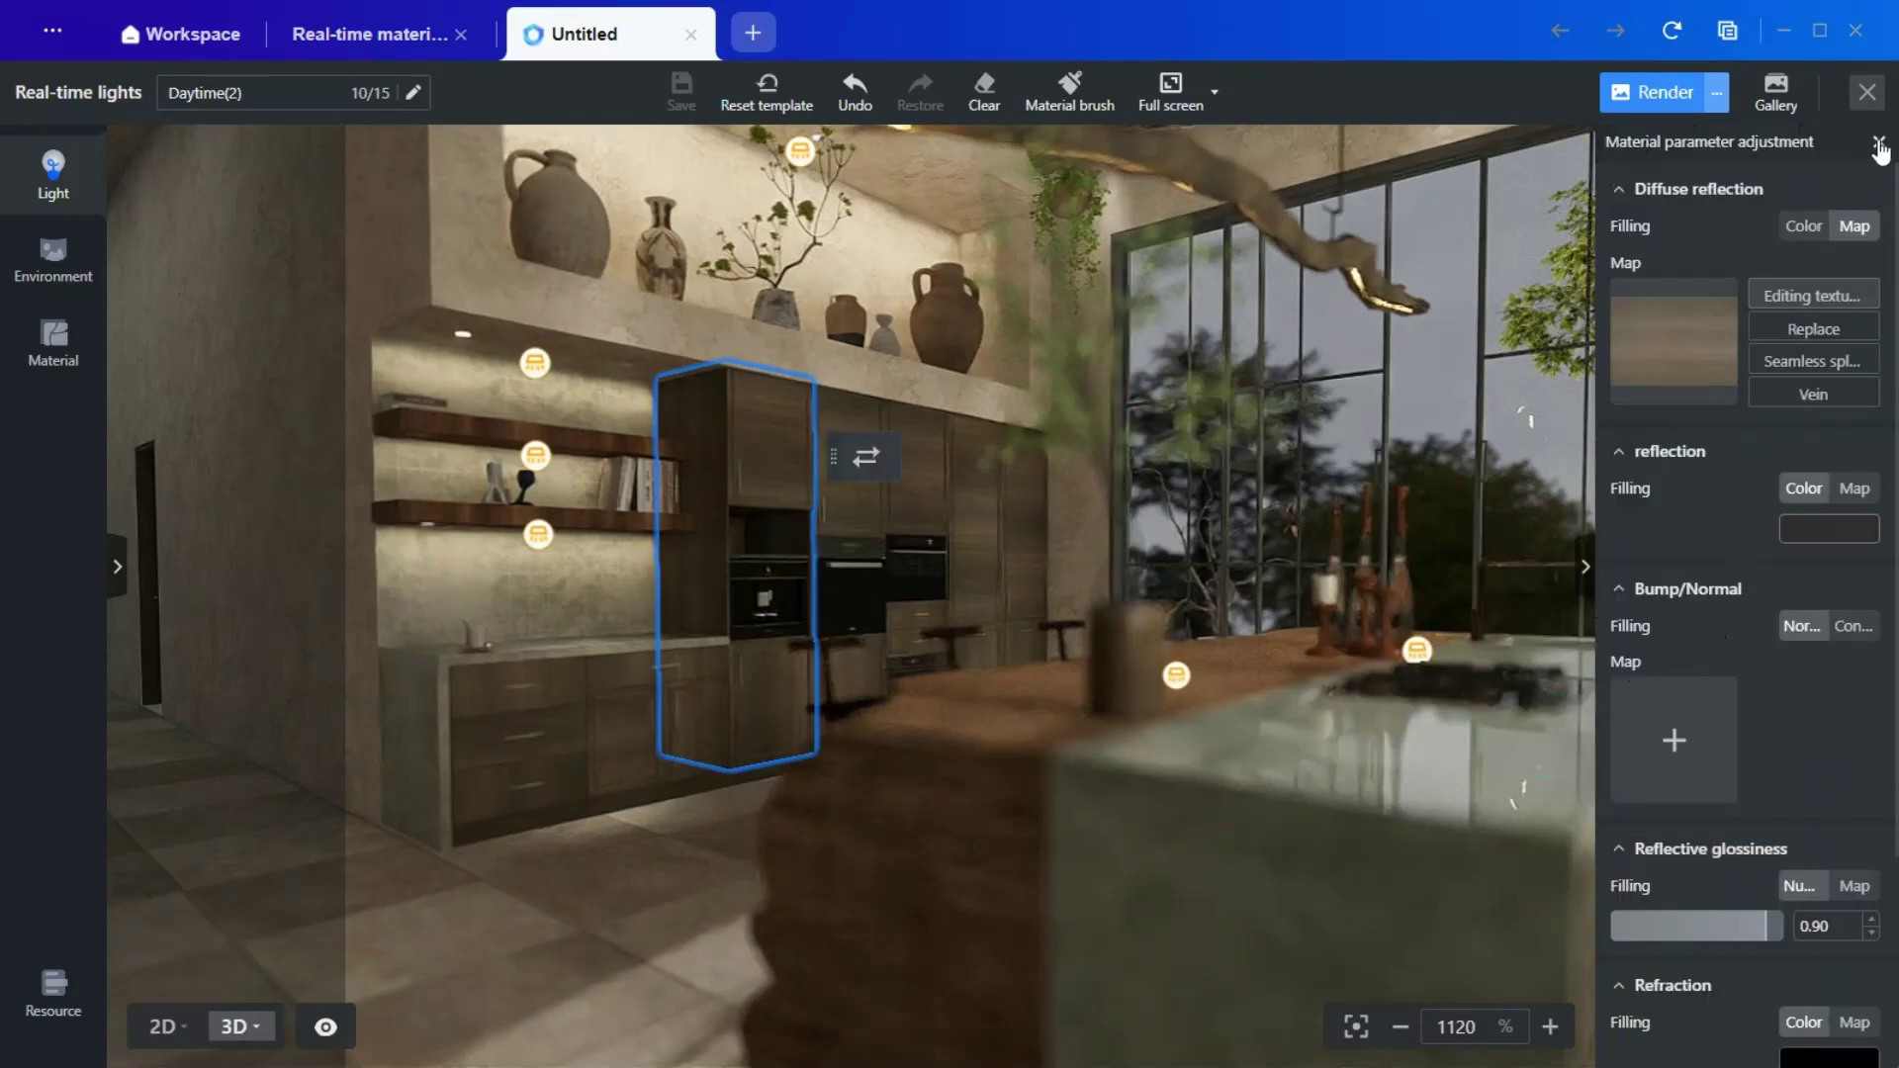
pyautogui.click(1878, 142)
# Step: Set the depth of field fuzziness to 11 and try the focus point on the island's plant pot and on the cooktop
pyautogui.click(1708, 622)
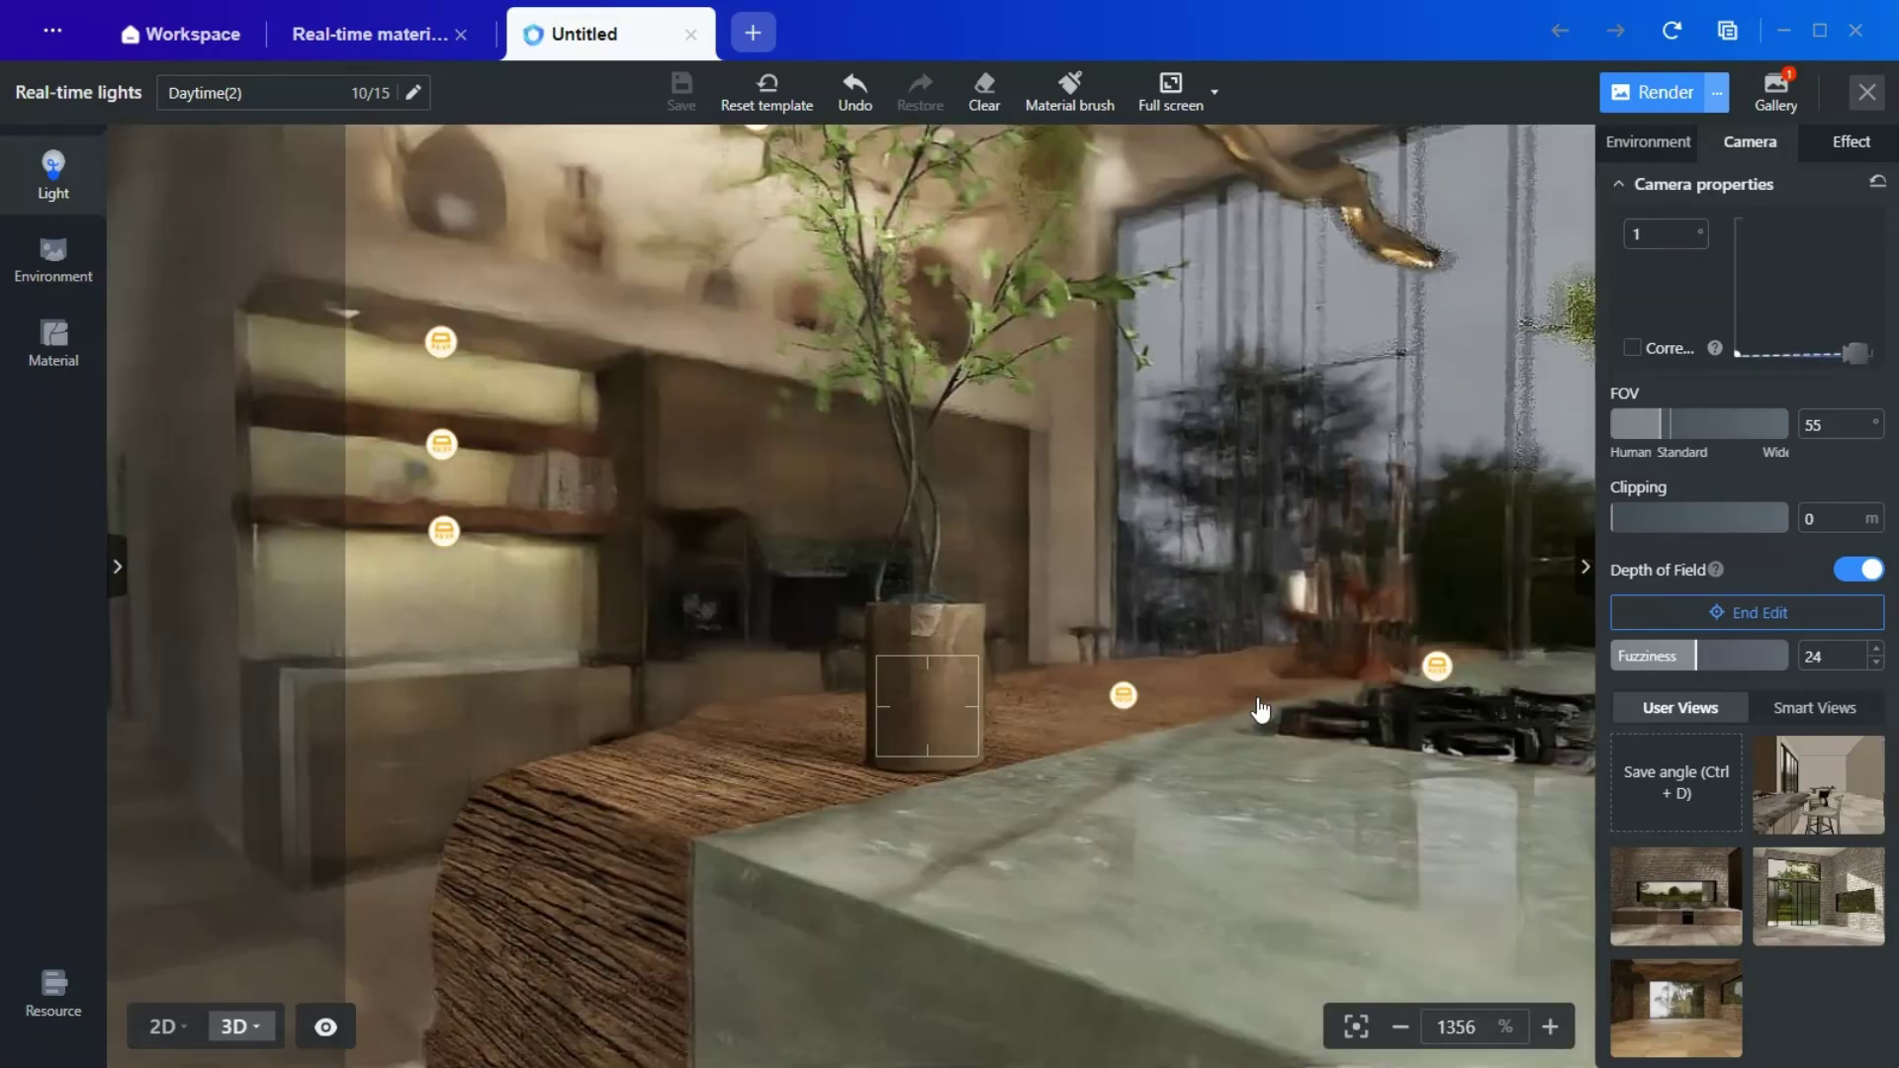
pyautogui.scroll(-2, 788, 488)
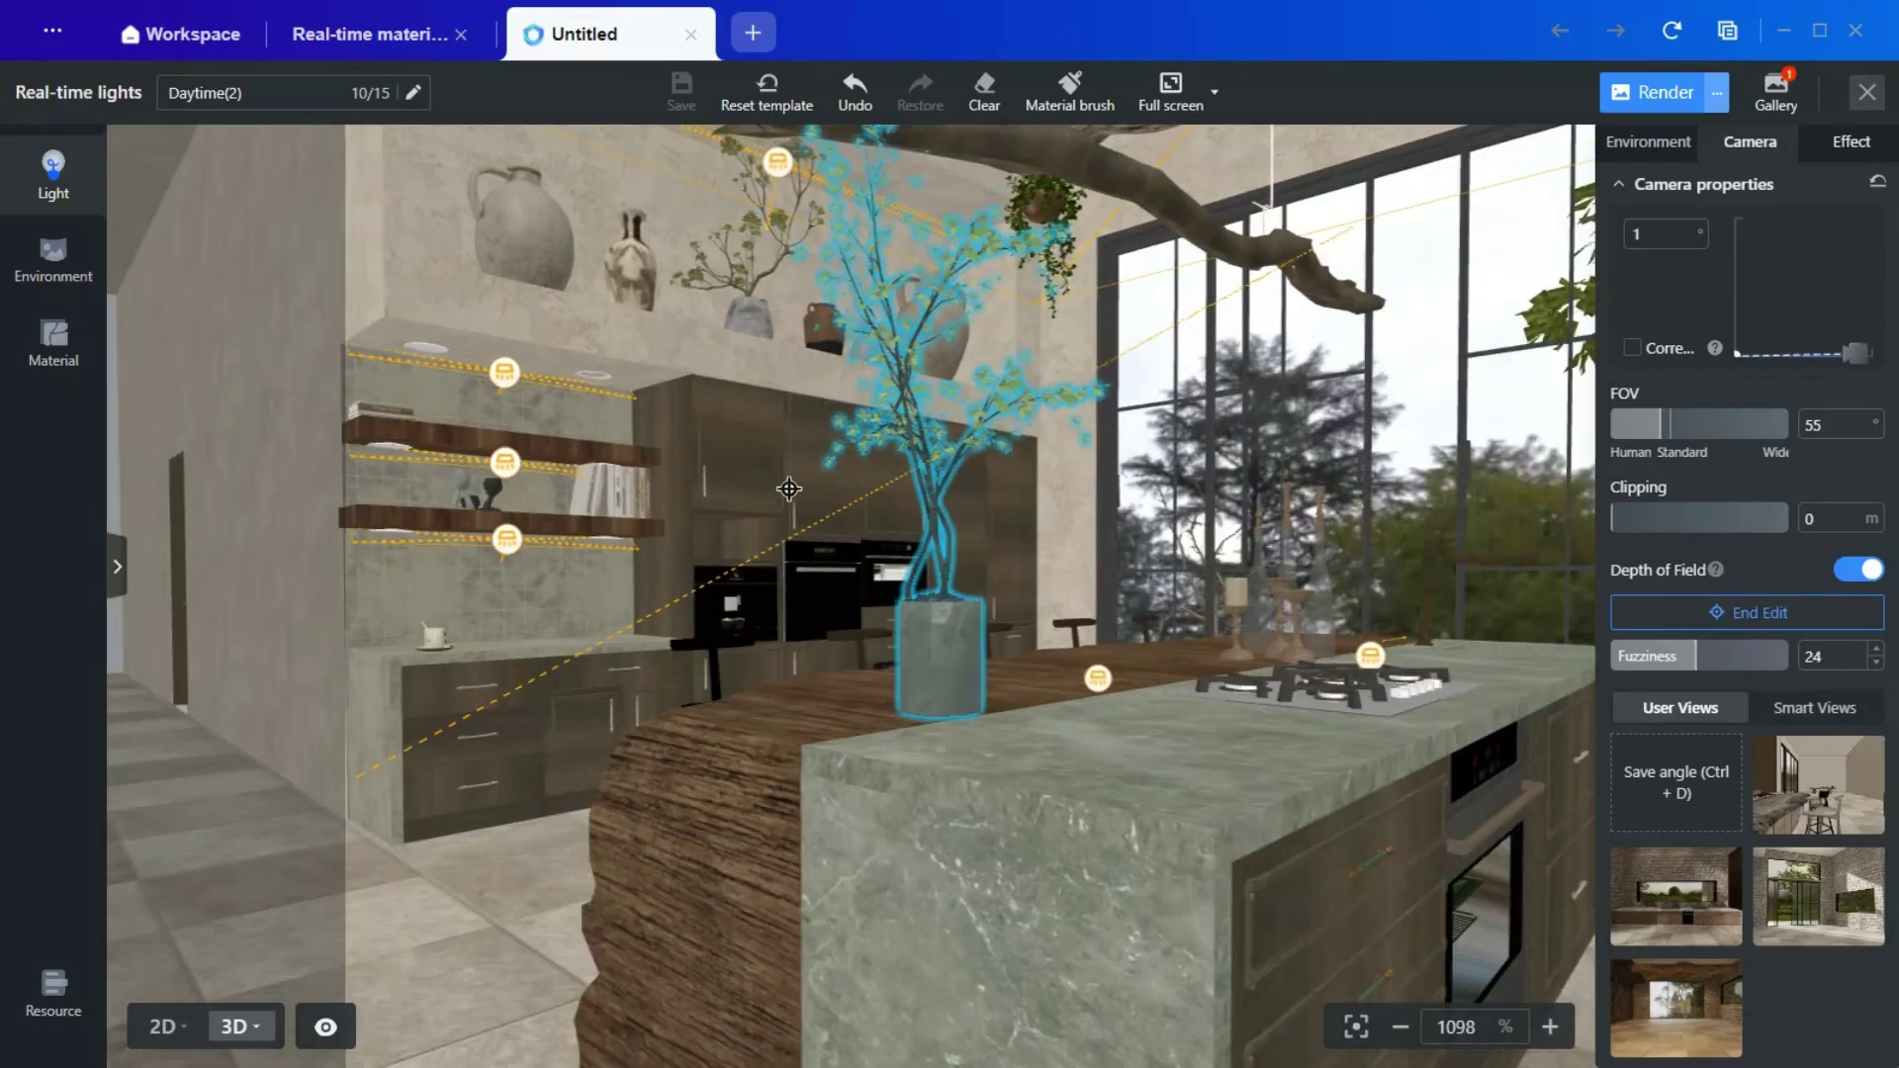
pyautogui.click(968, 705)
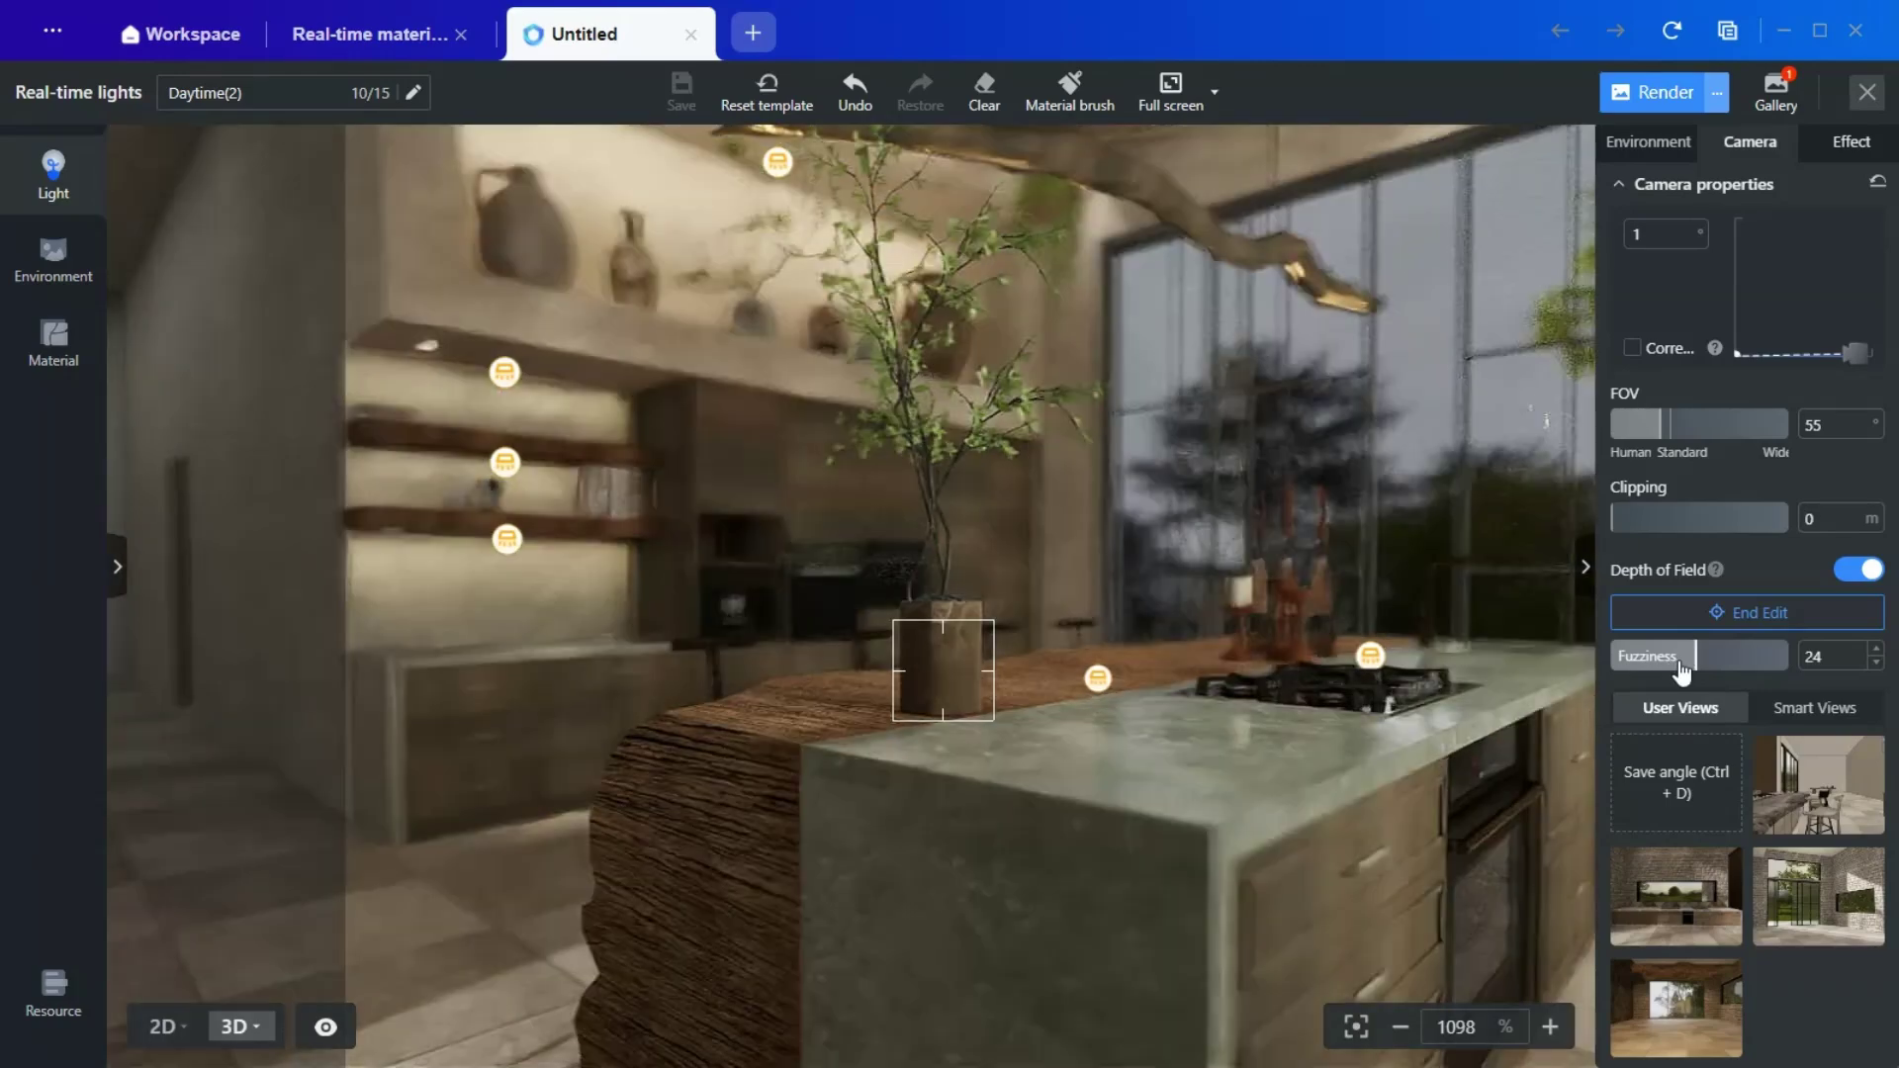
pyautogui.moveTo(1681, 670); pyautogui.dragTo(1651, 669)
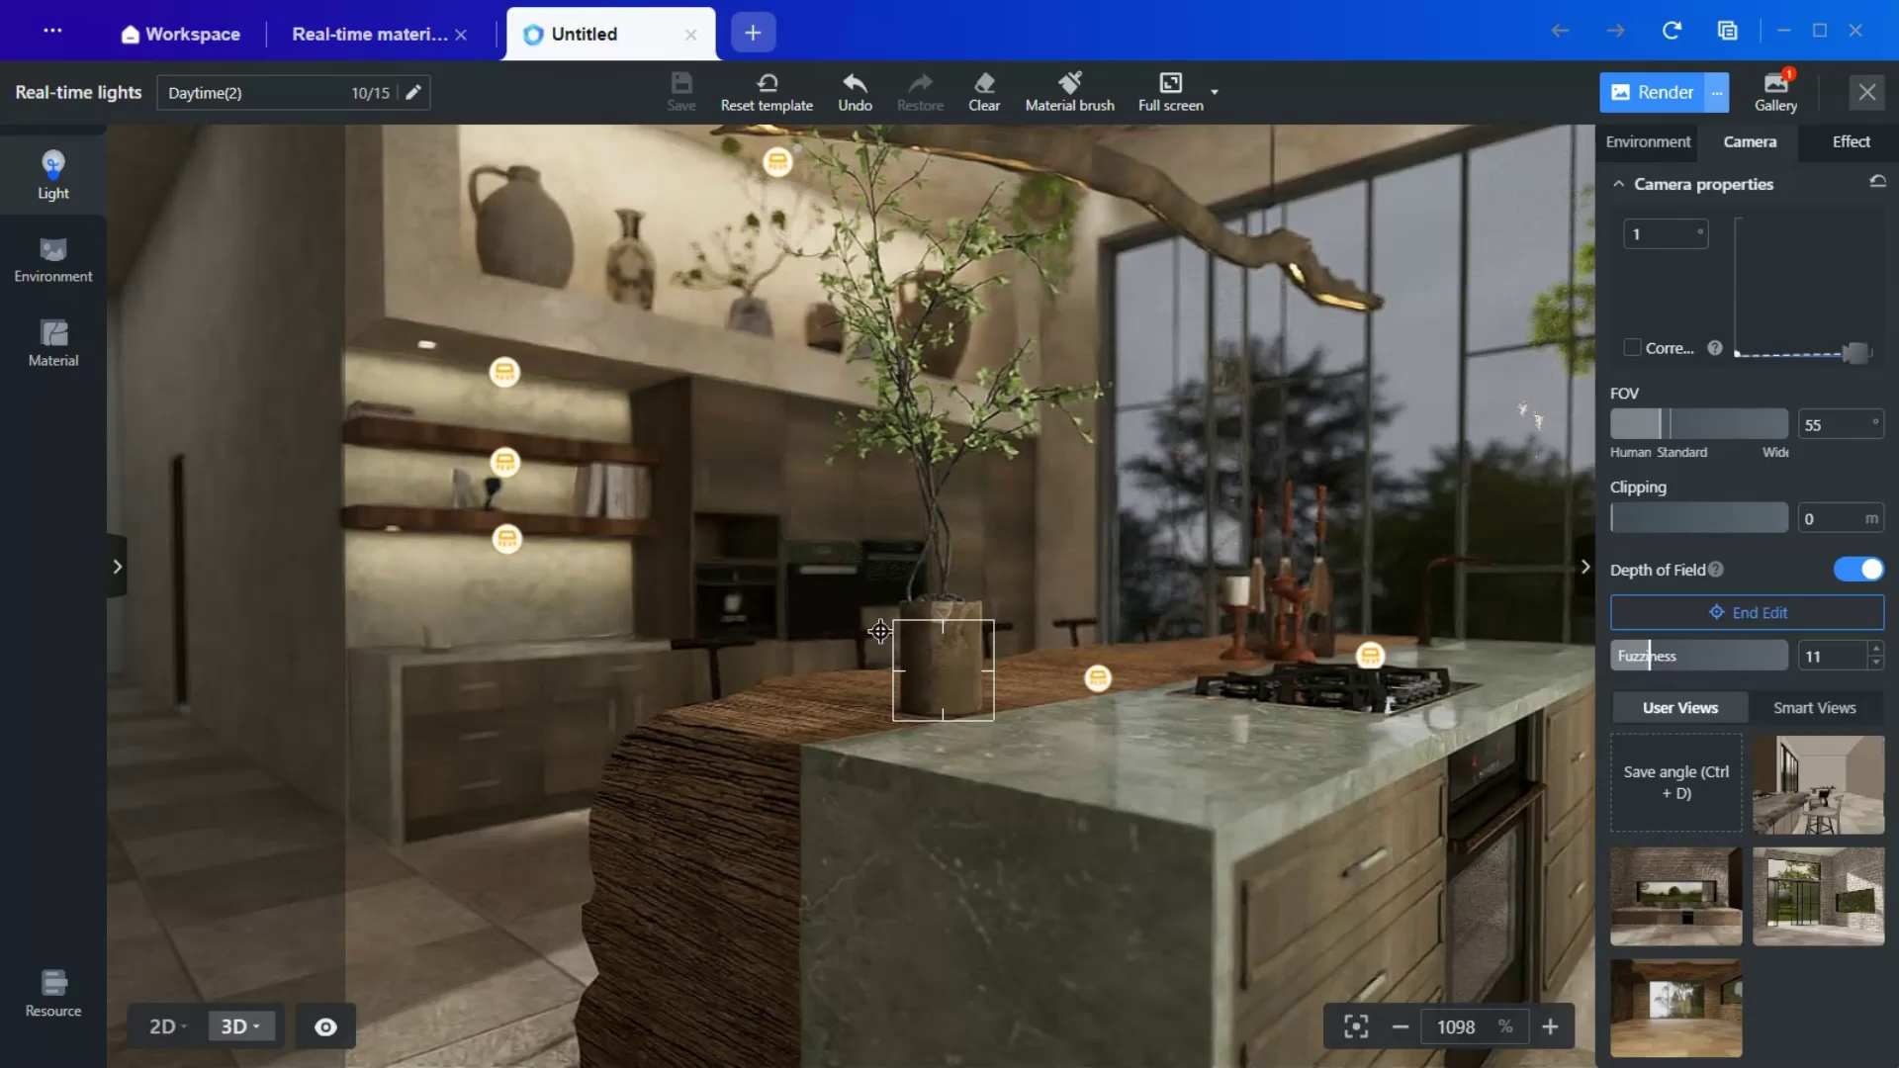
pyautogui.click(1330, 748)
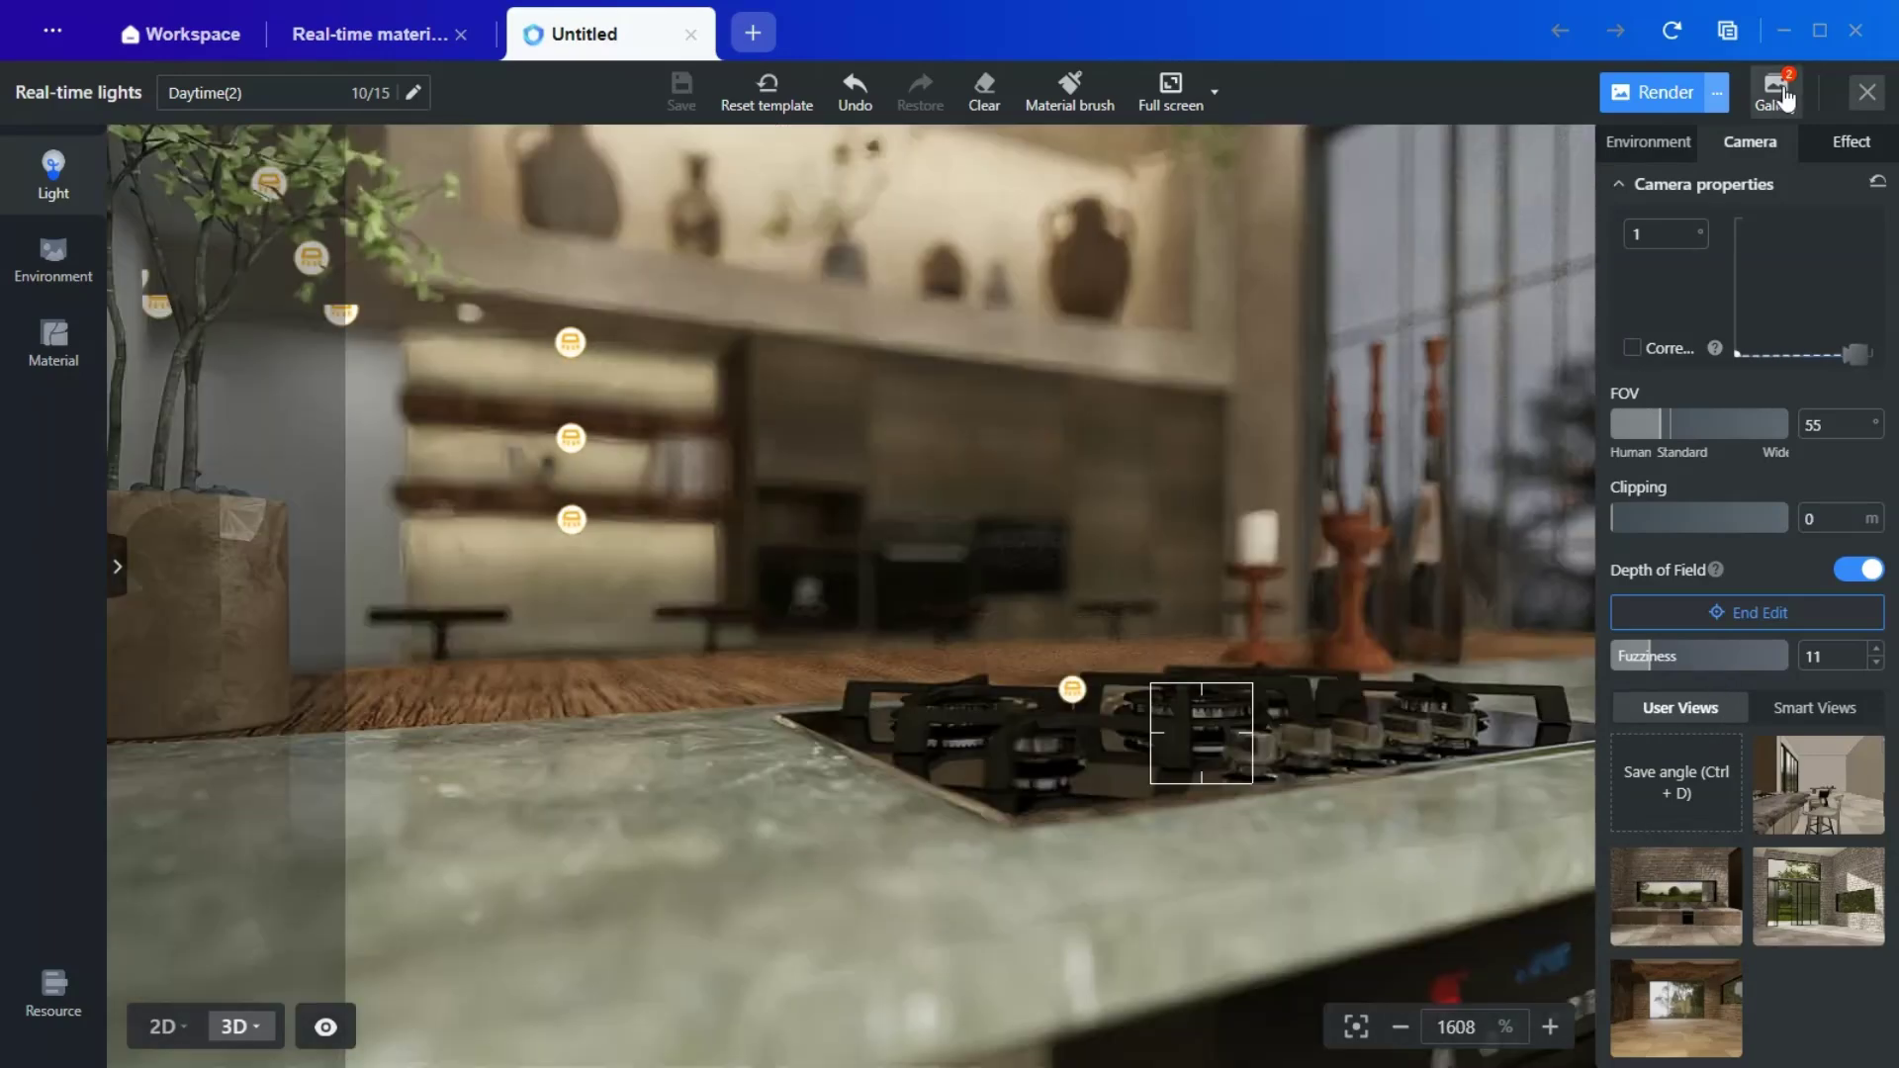
# Step: Examine the new 2K HD kitchen render of the island and shelf wall at full screen in the gallery
pyautogui.click(1773, 98)
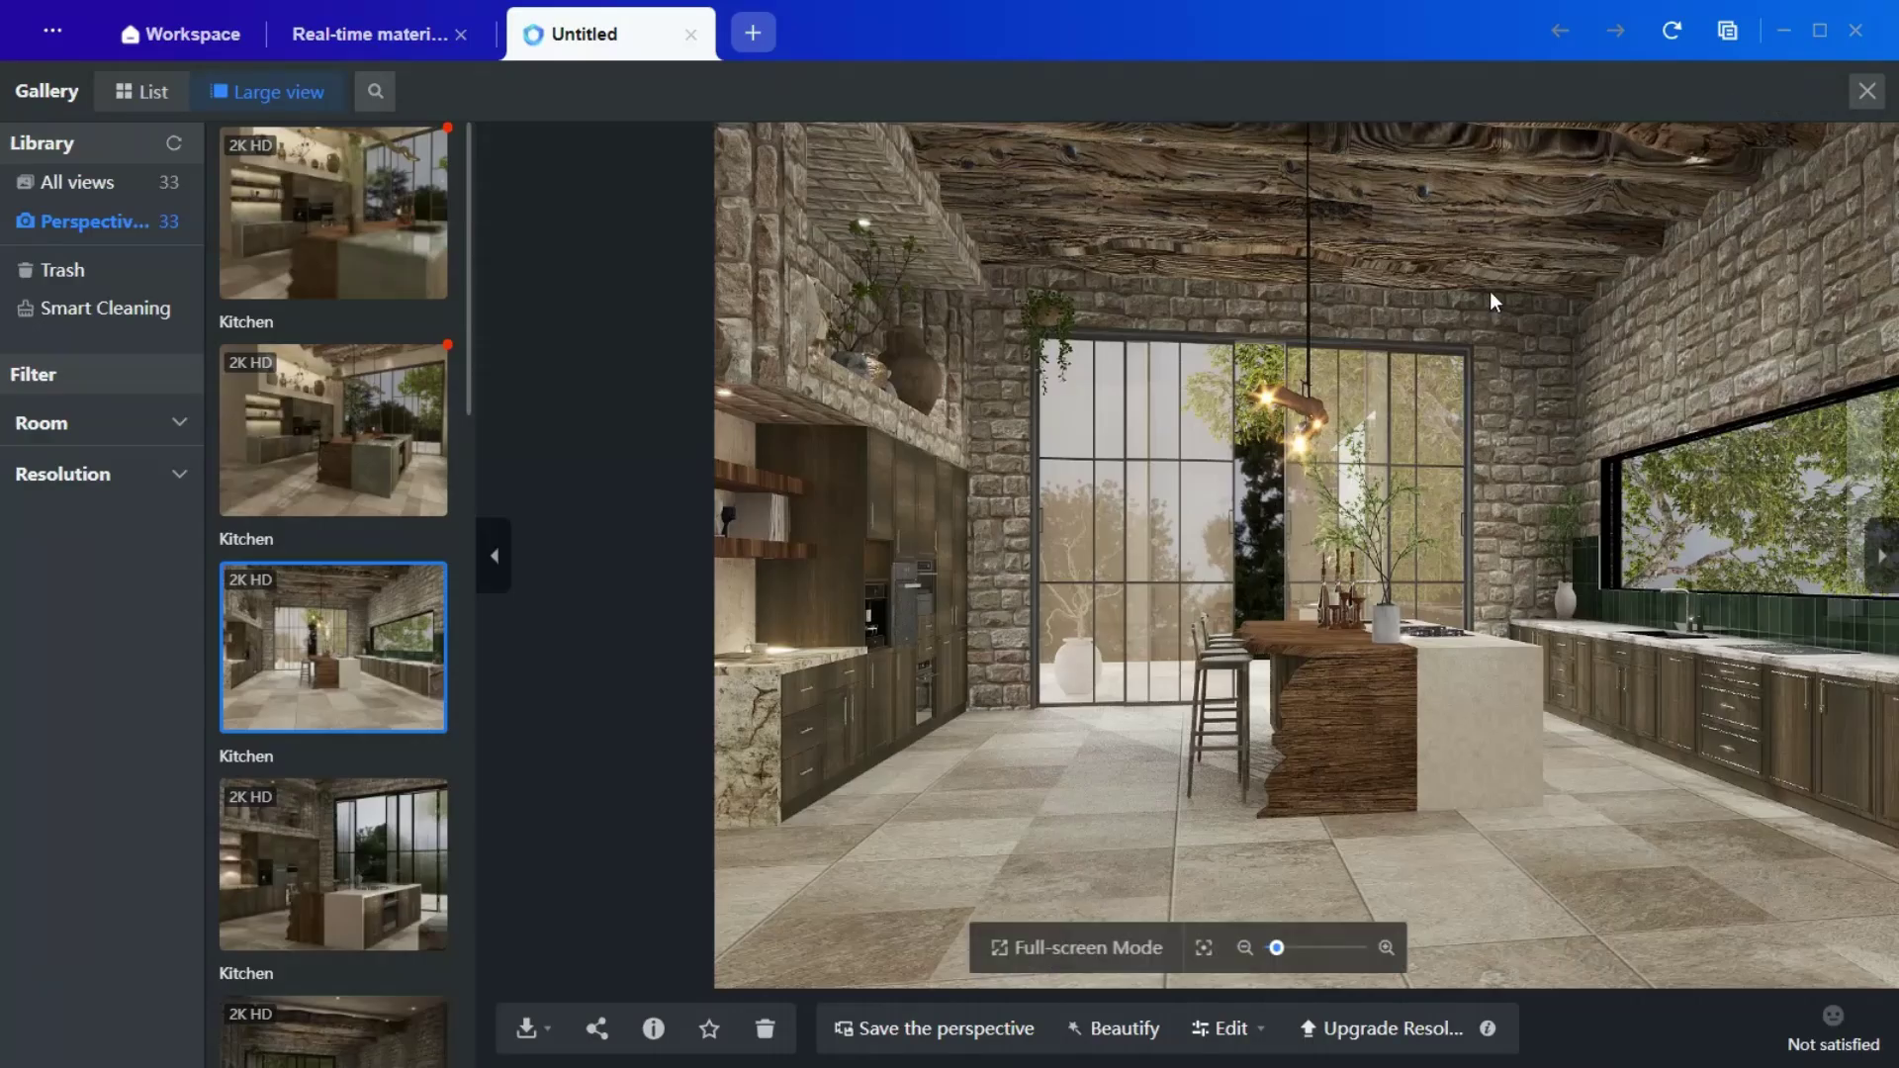
pyautogui.click(341, 415)
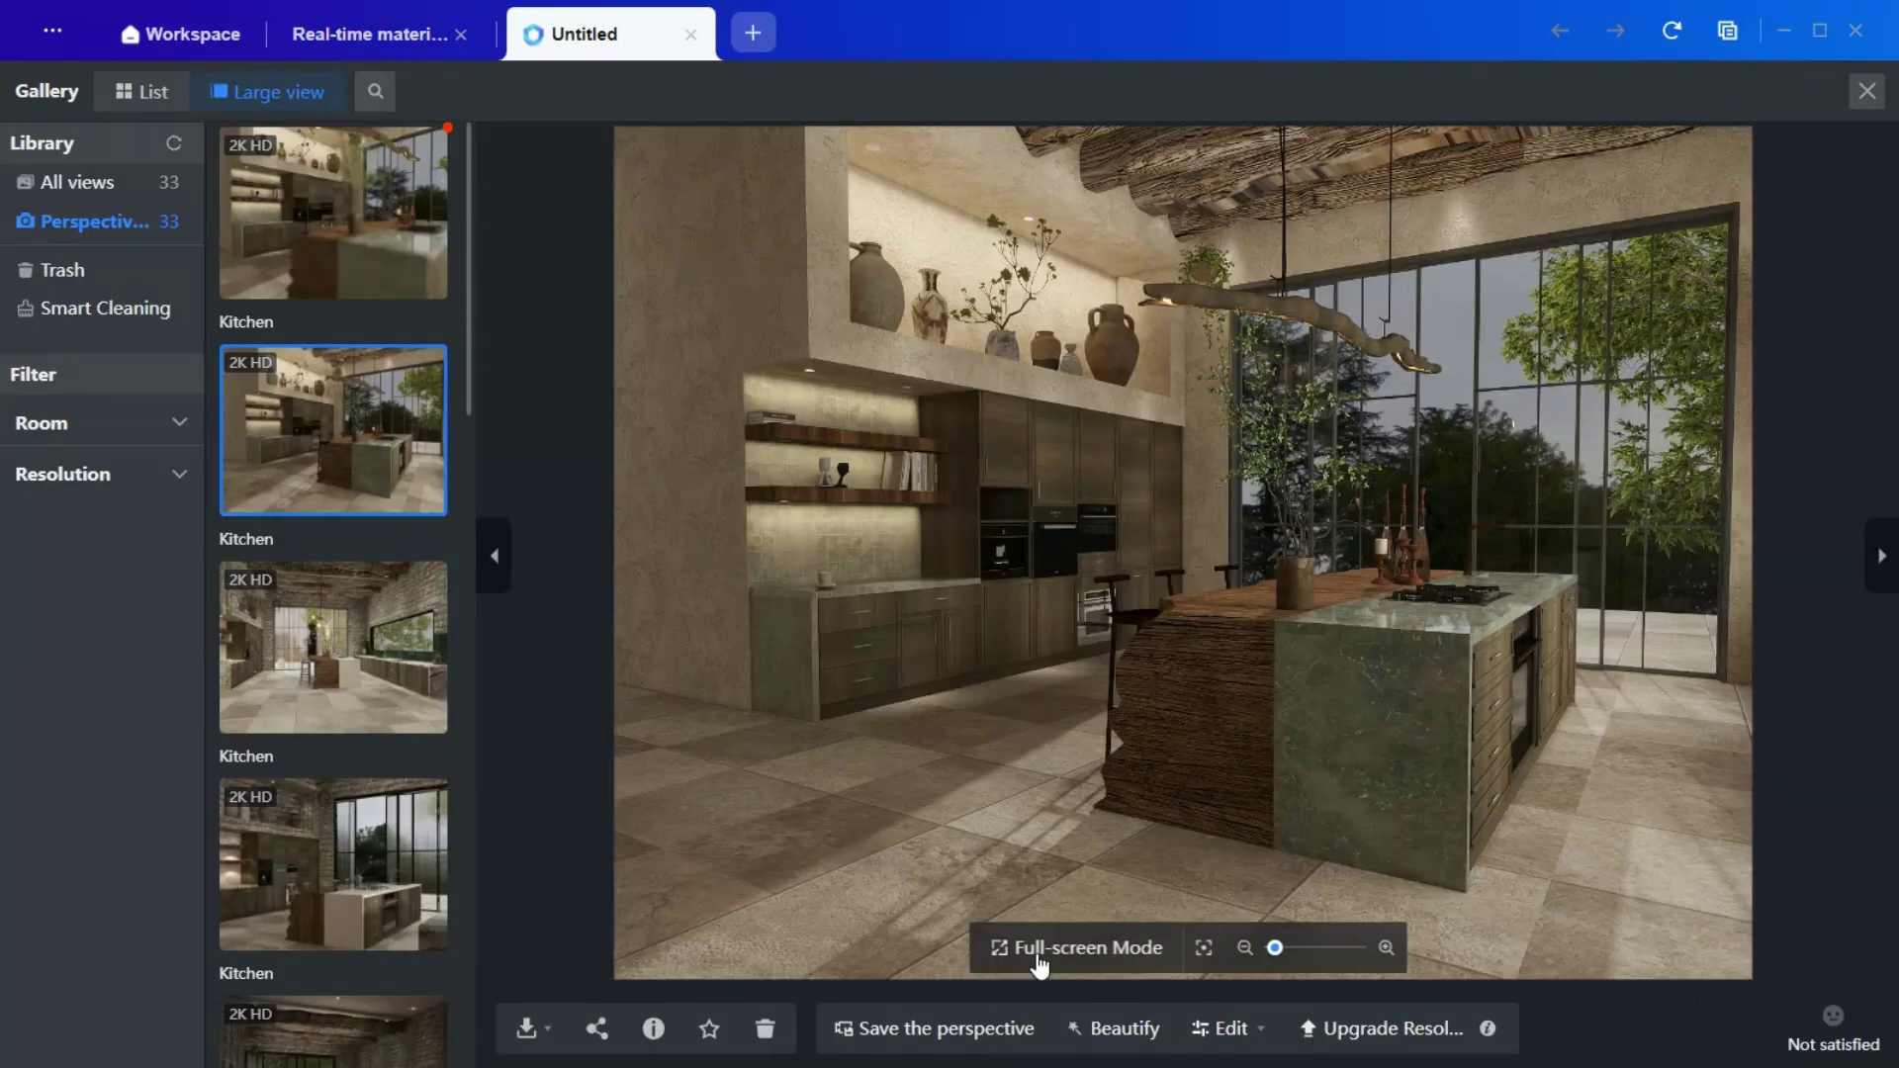
pyautogui.click(1018, 945)
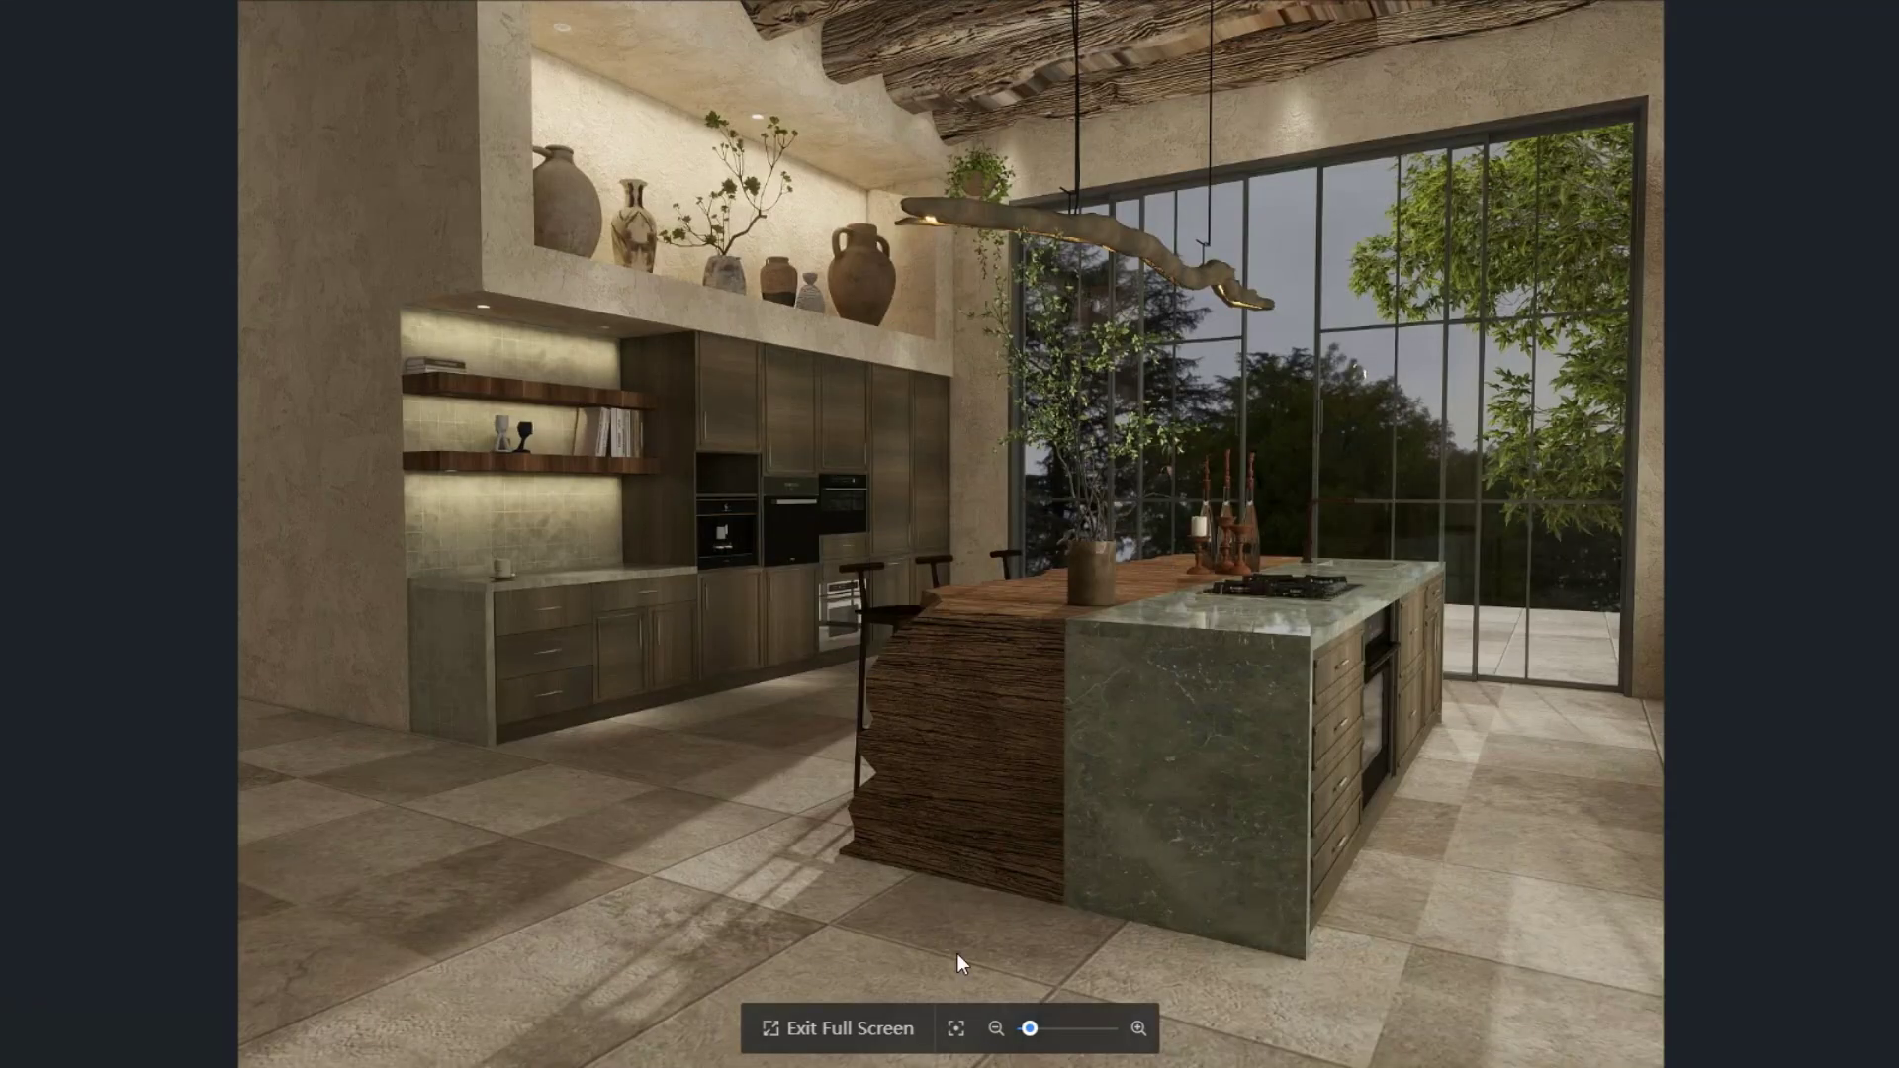
pyautogui.click(840, 1029)
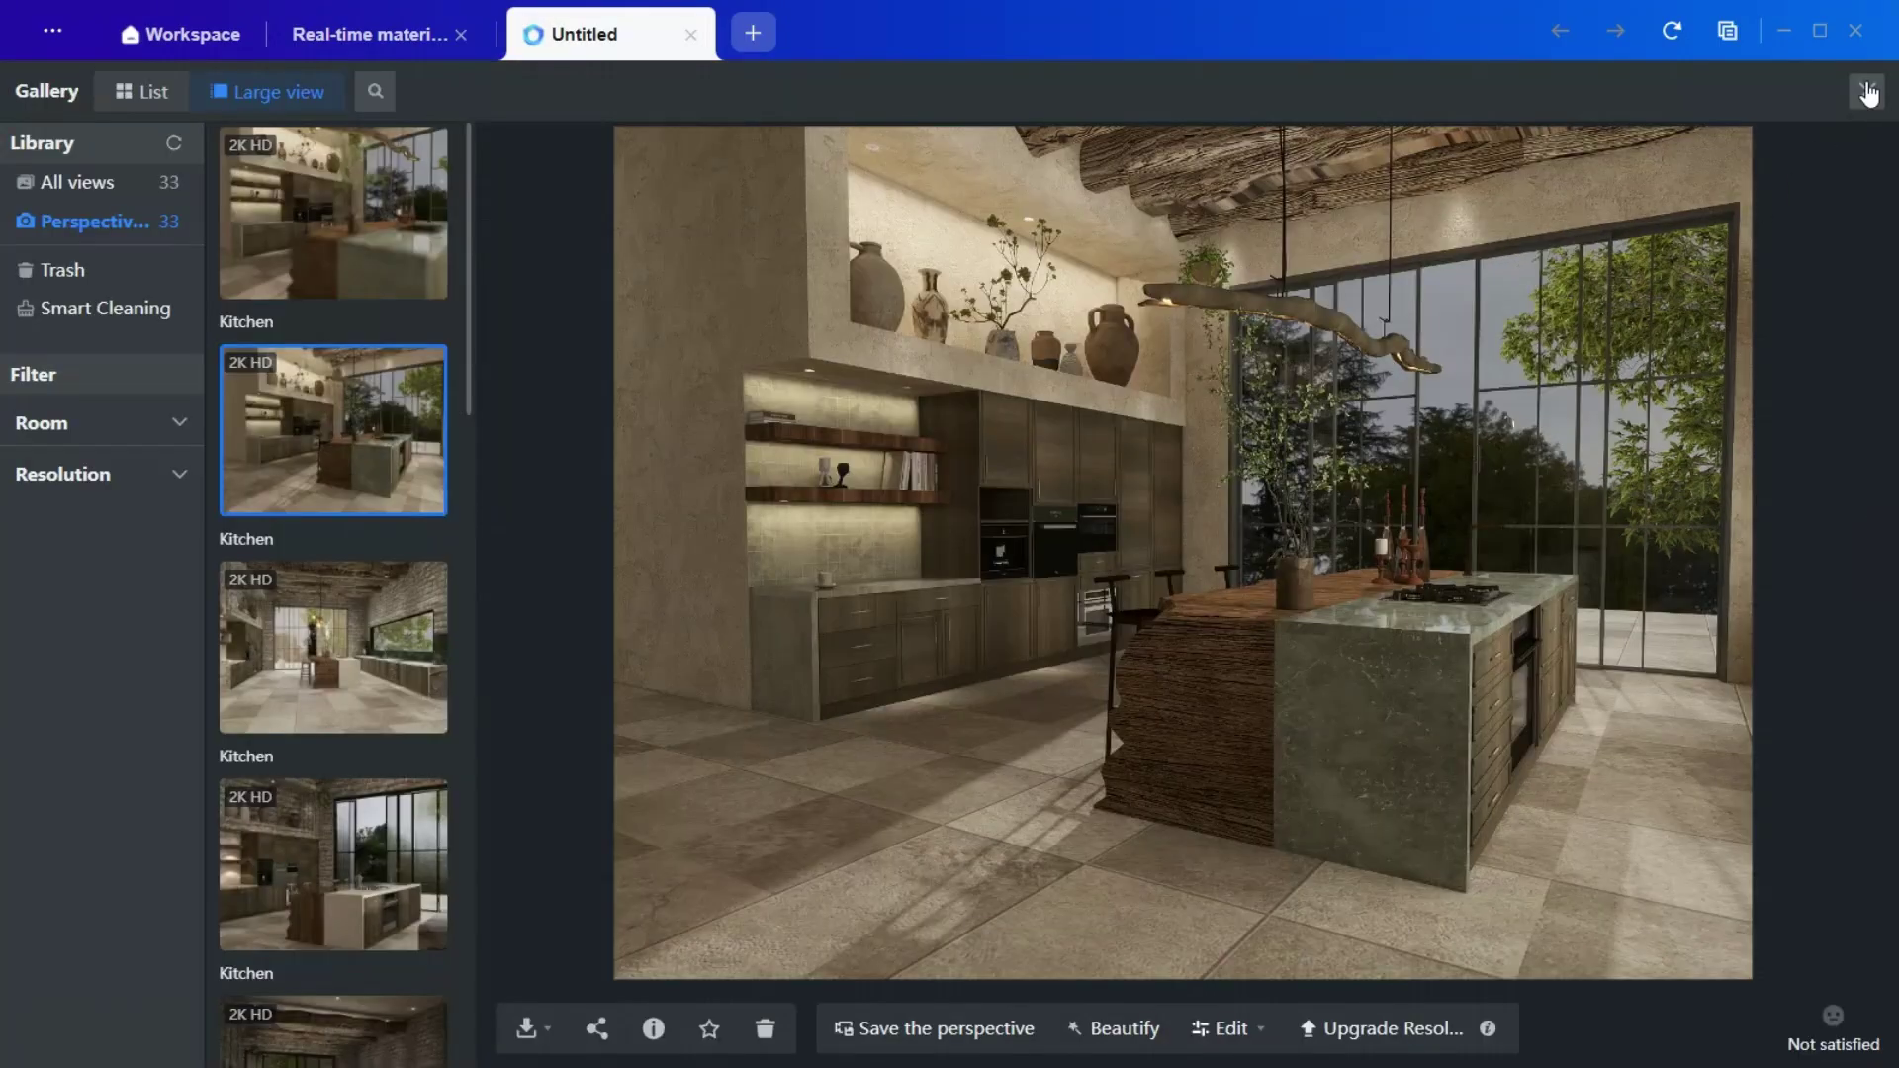
pyautogui.click(1868, 92)
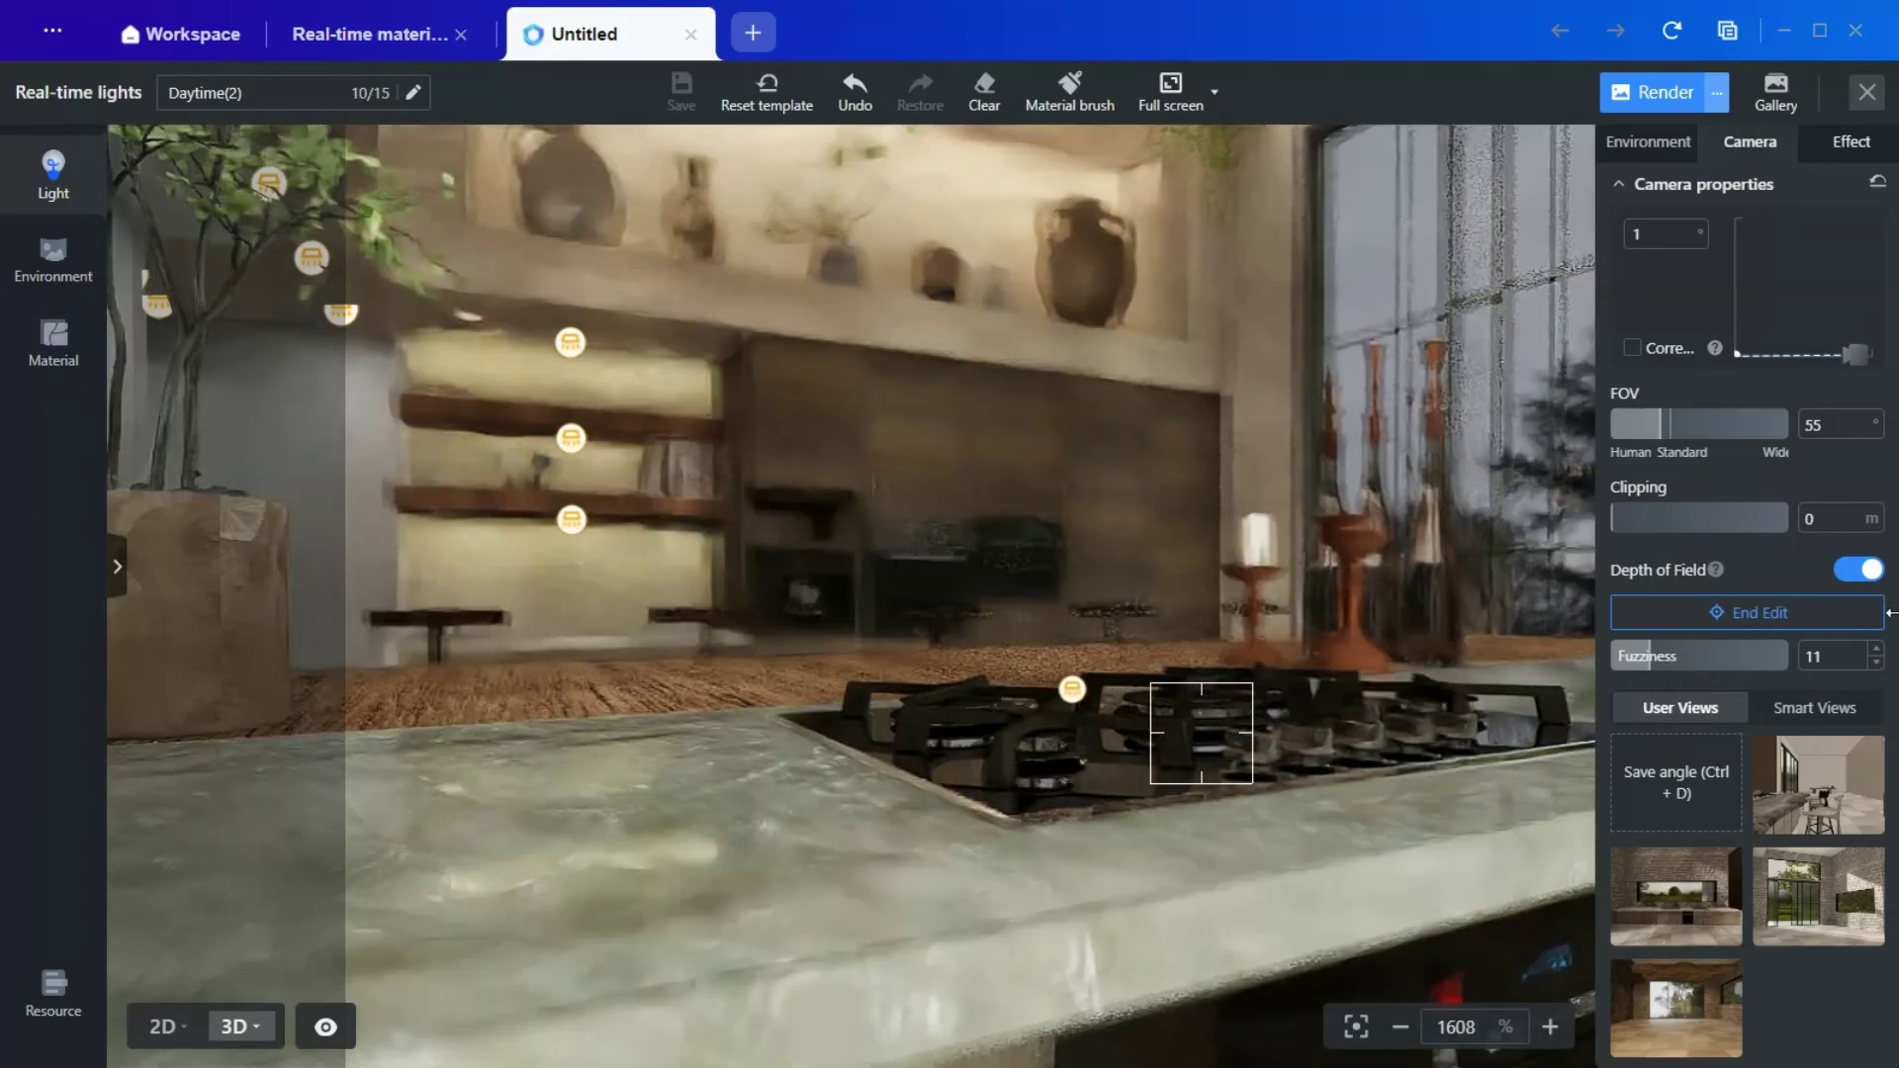
# Step: Move the depth of field focus point to the tall wall cabinets behind the island and widen the framing
pyautogui.click(1009, 472)
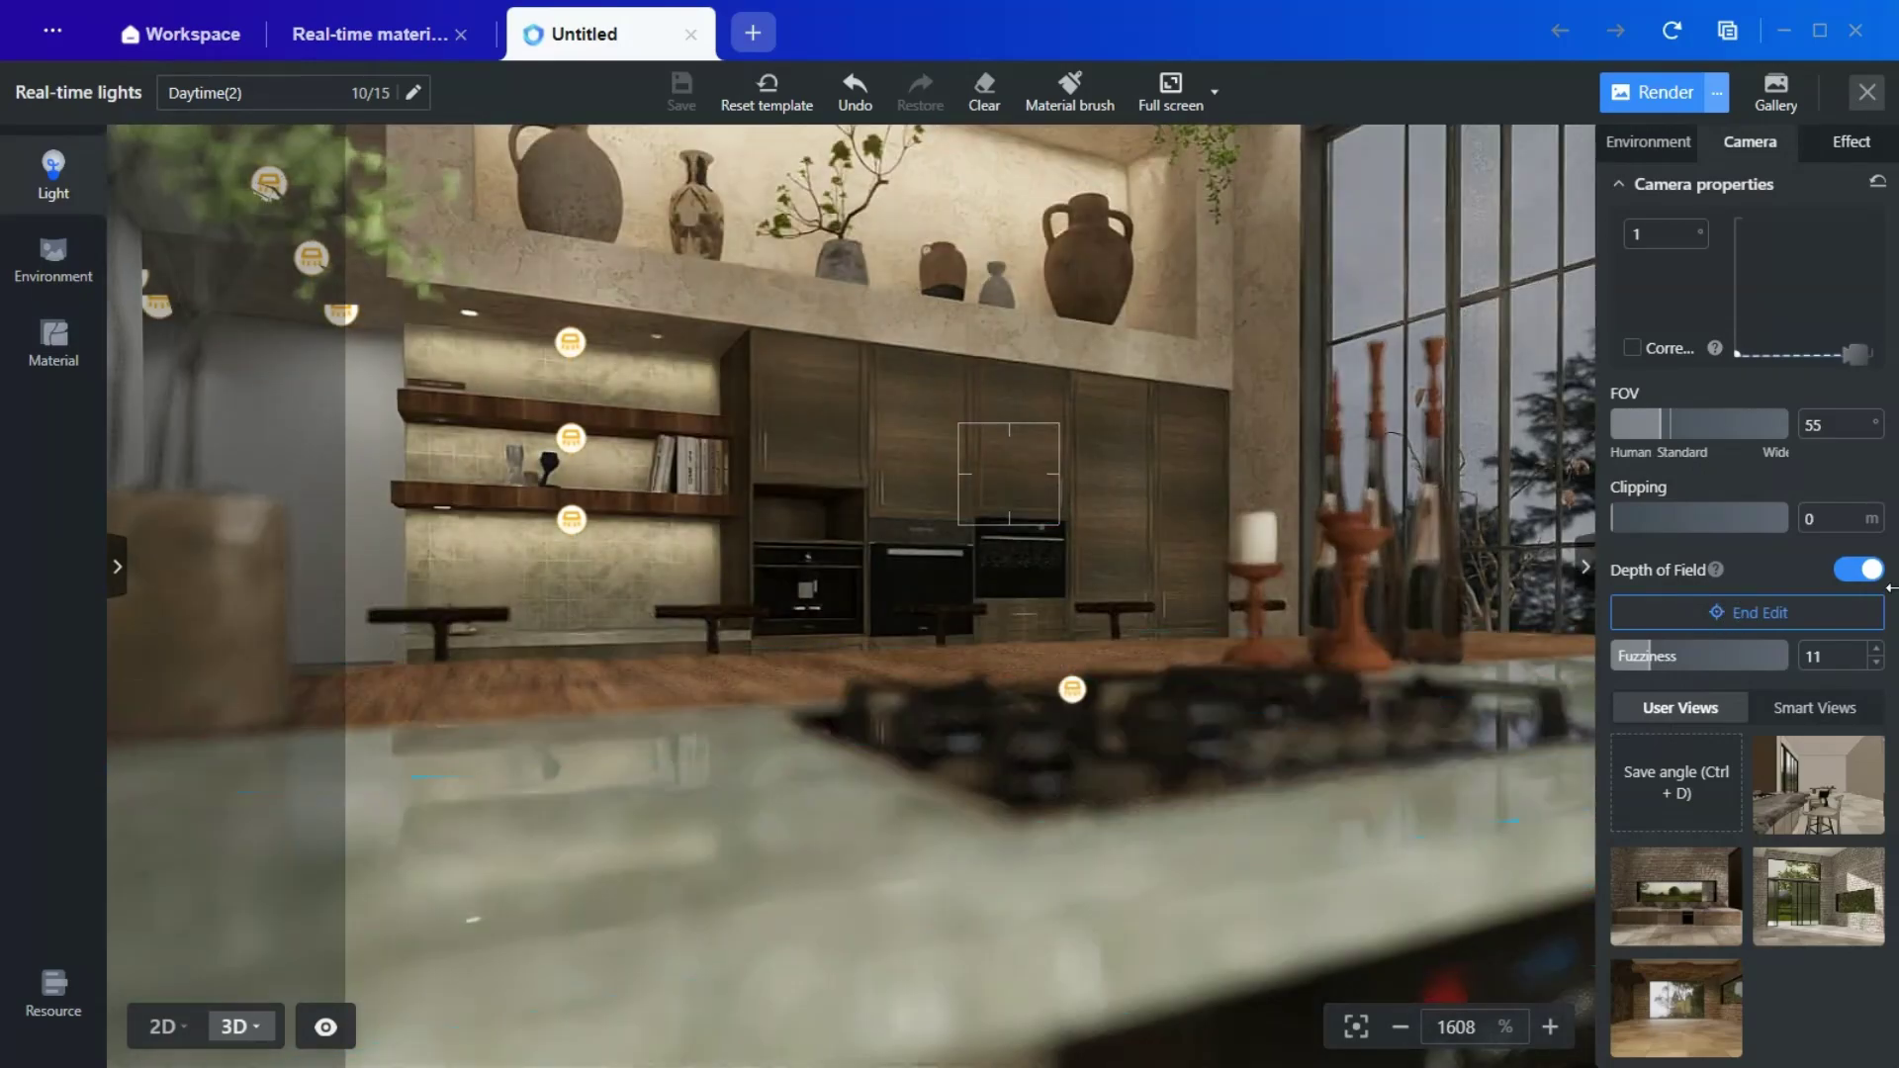
pyautogui.scroll(-1, 1611, 529)
pyautogui.scroll(-1, 1611, 529)
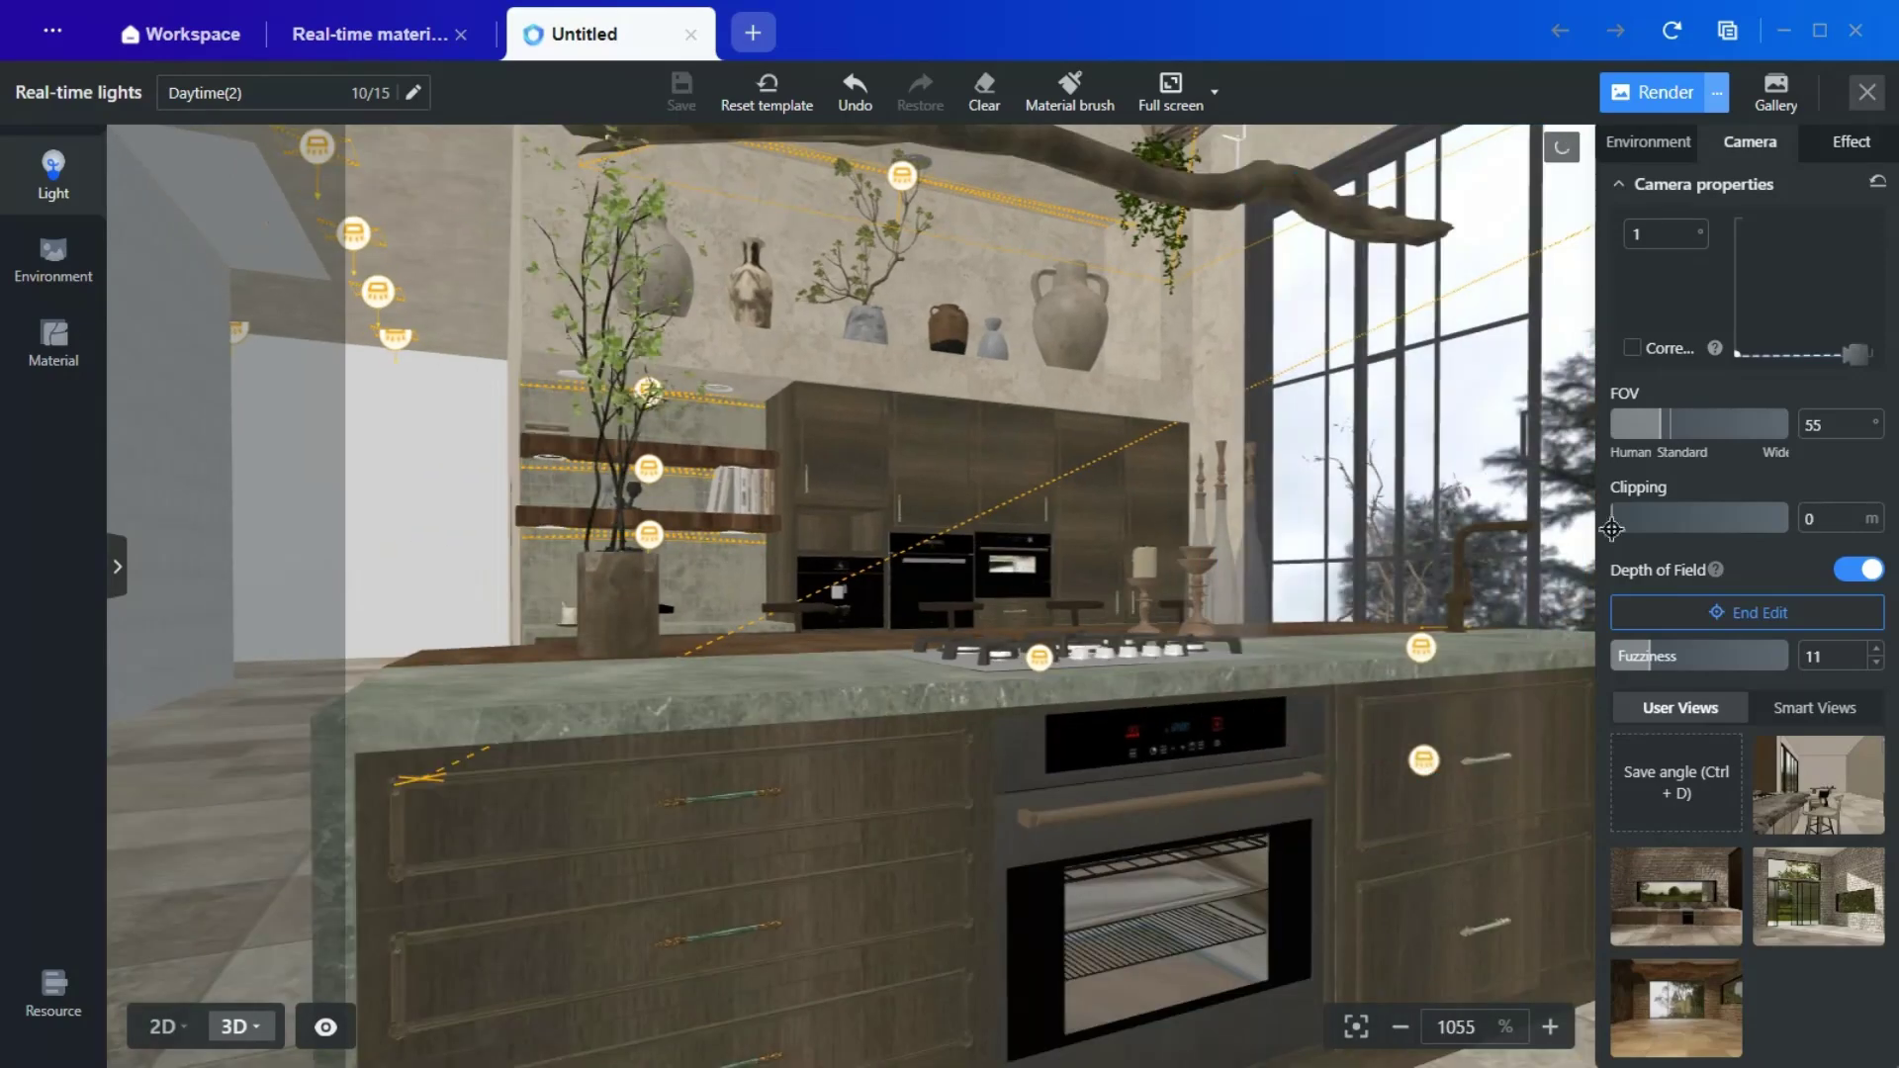